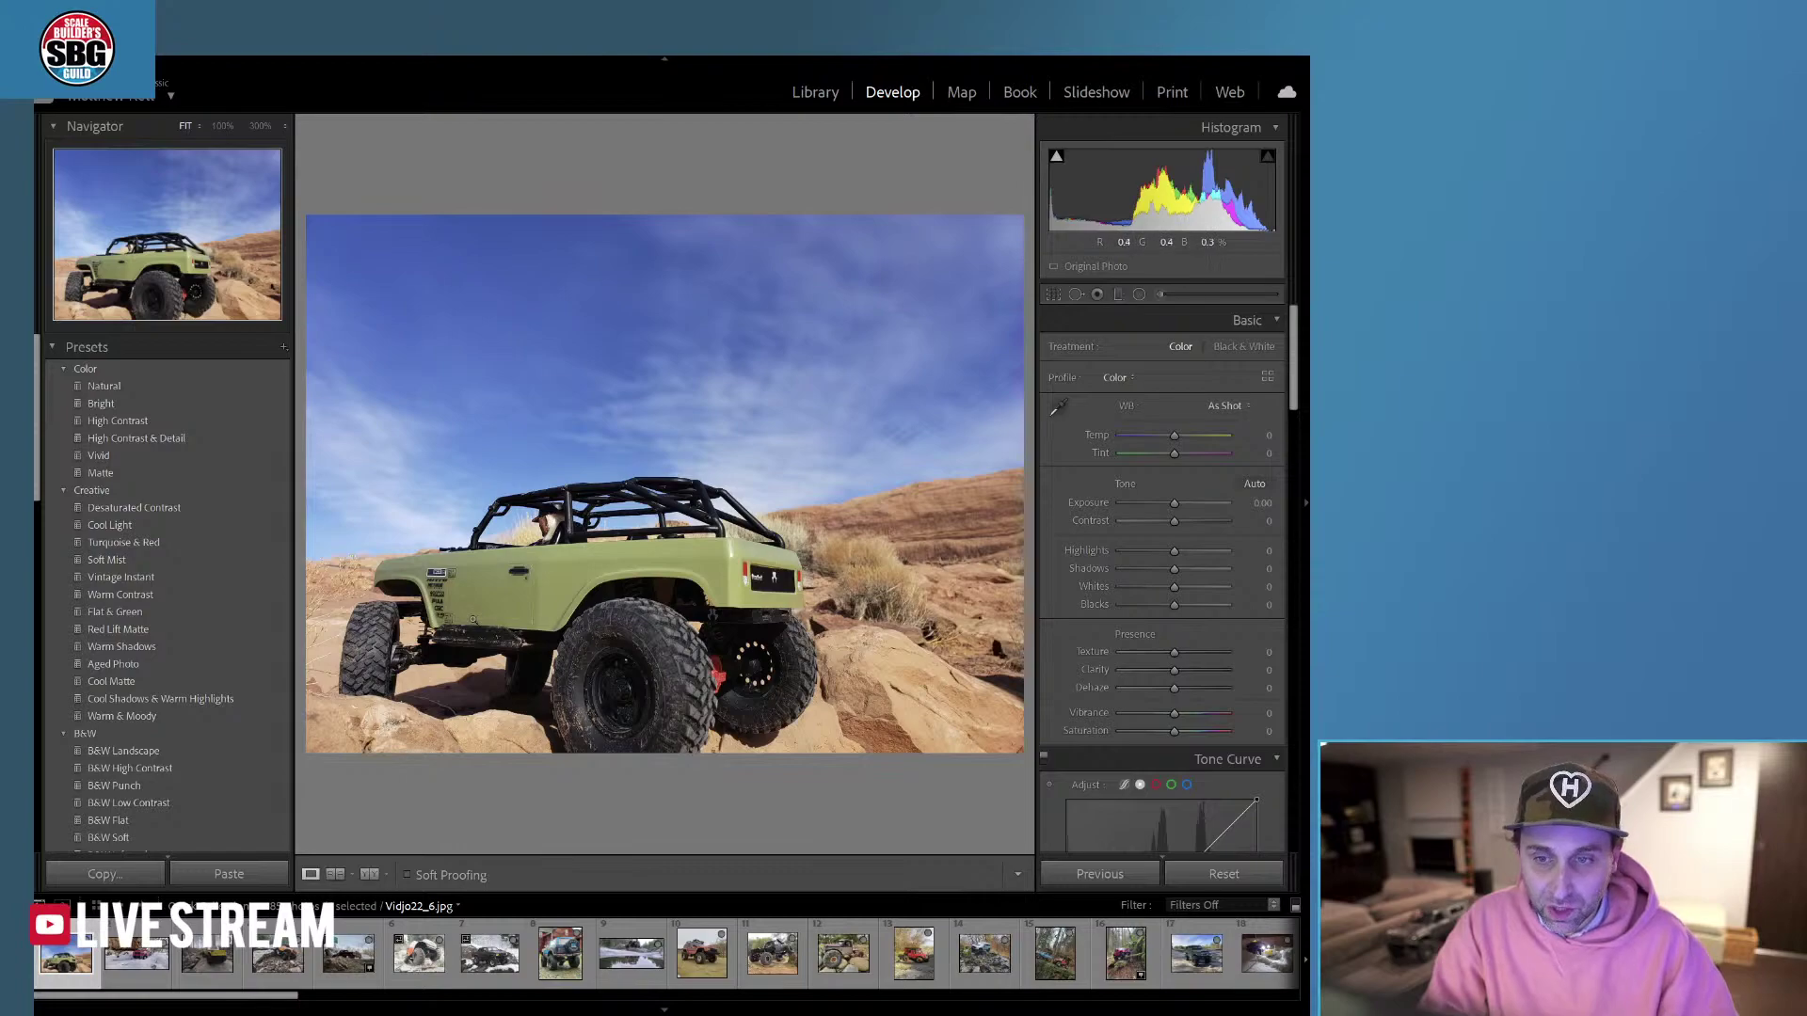
# Set Temp to +11, Exposure to −0.66, Highlights to +11, Shadows to +12, Blacks to +38, Texture to +57 and Clarity to +26 for the desert truck photo.
pyautogui.click(540, 548)
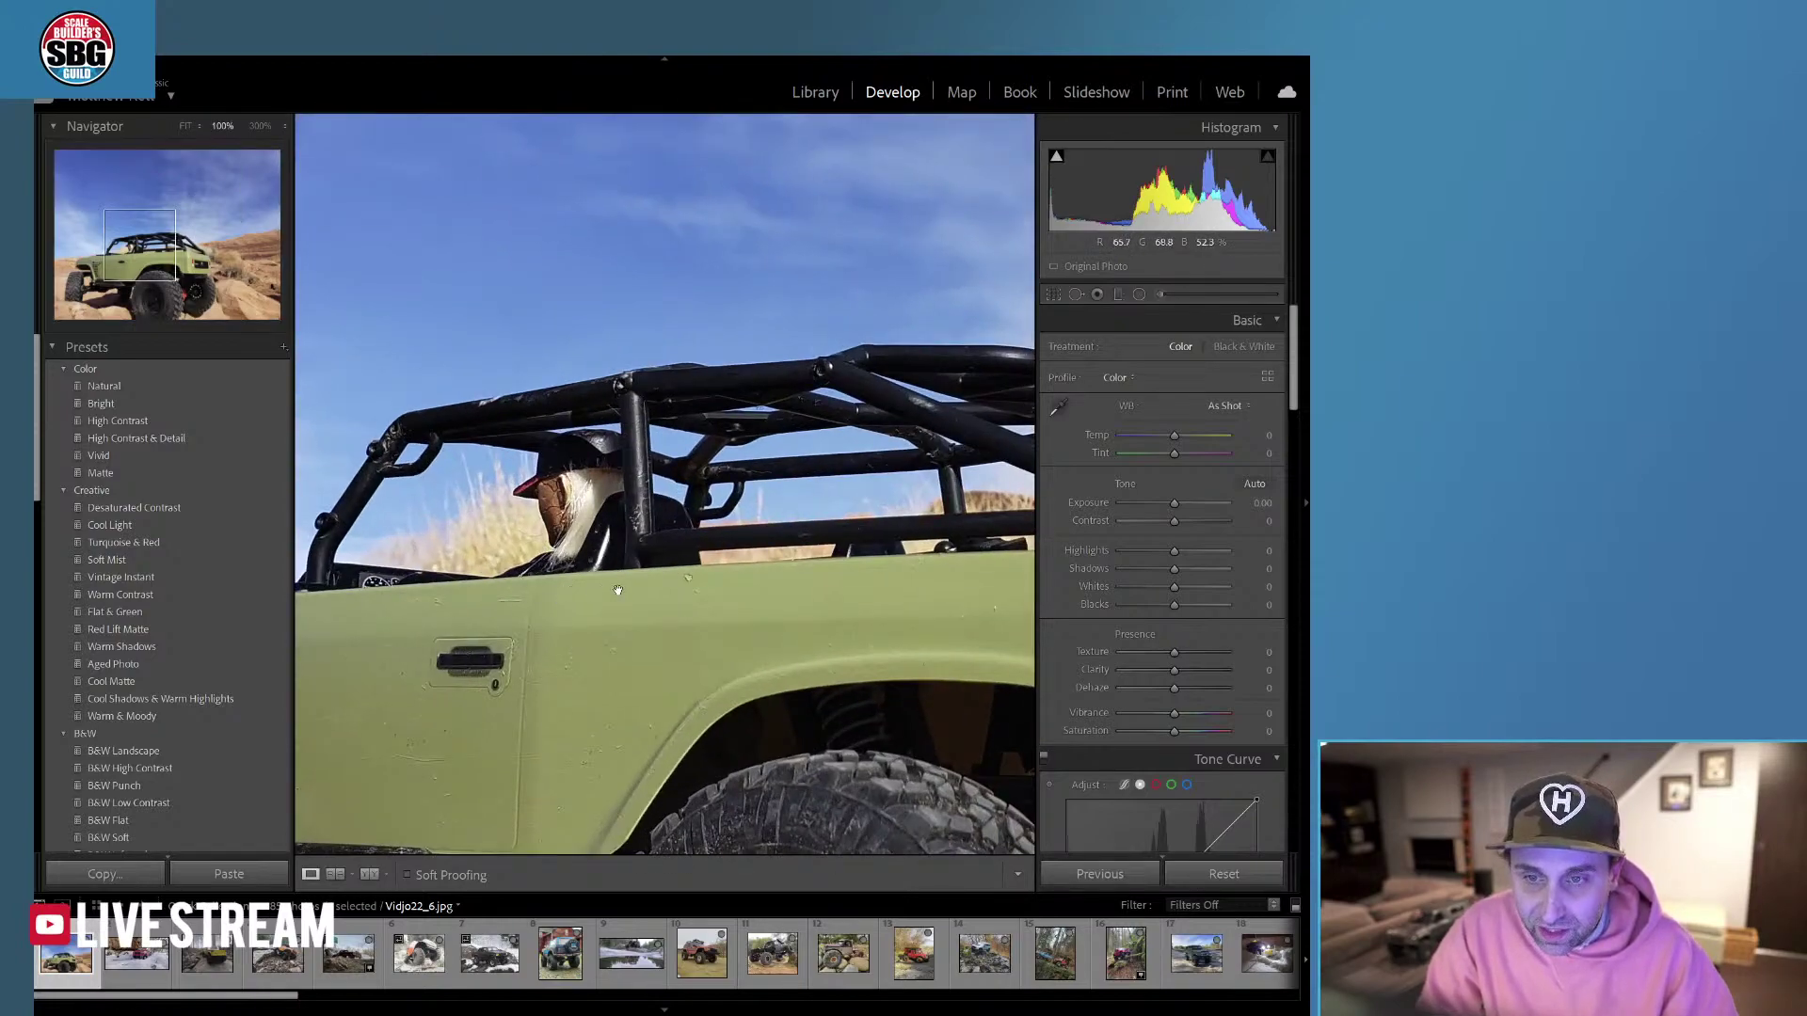
pyautogui.click(580, 537)
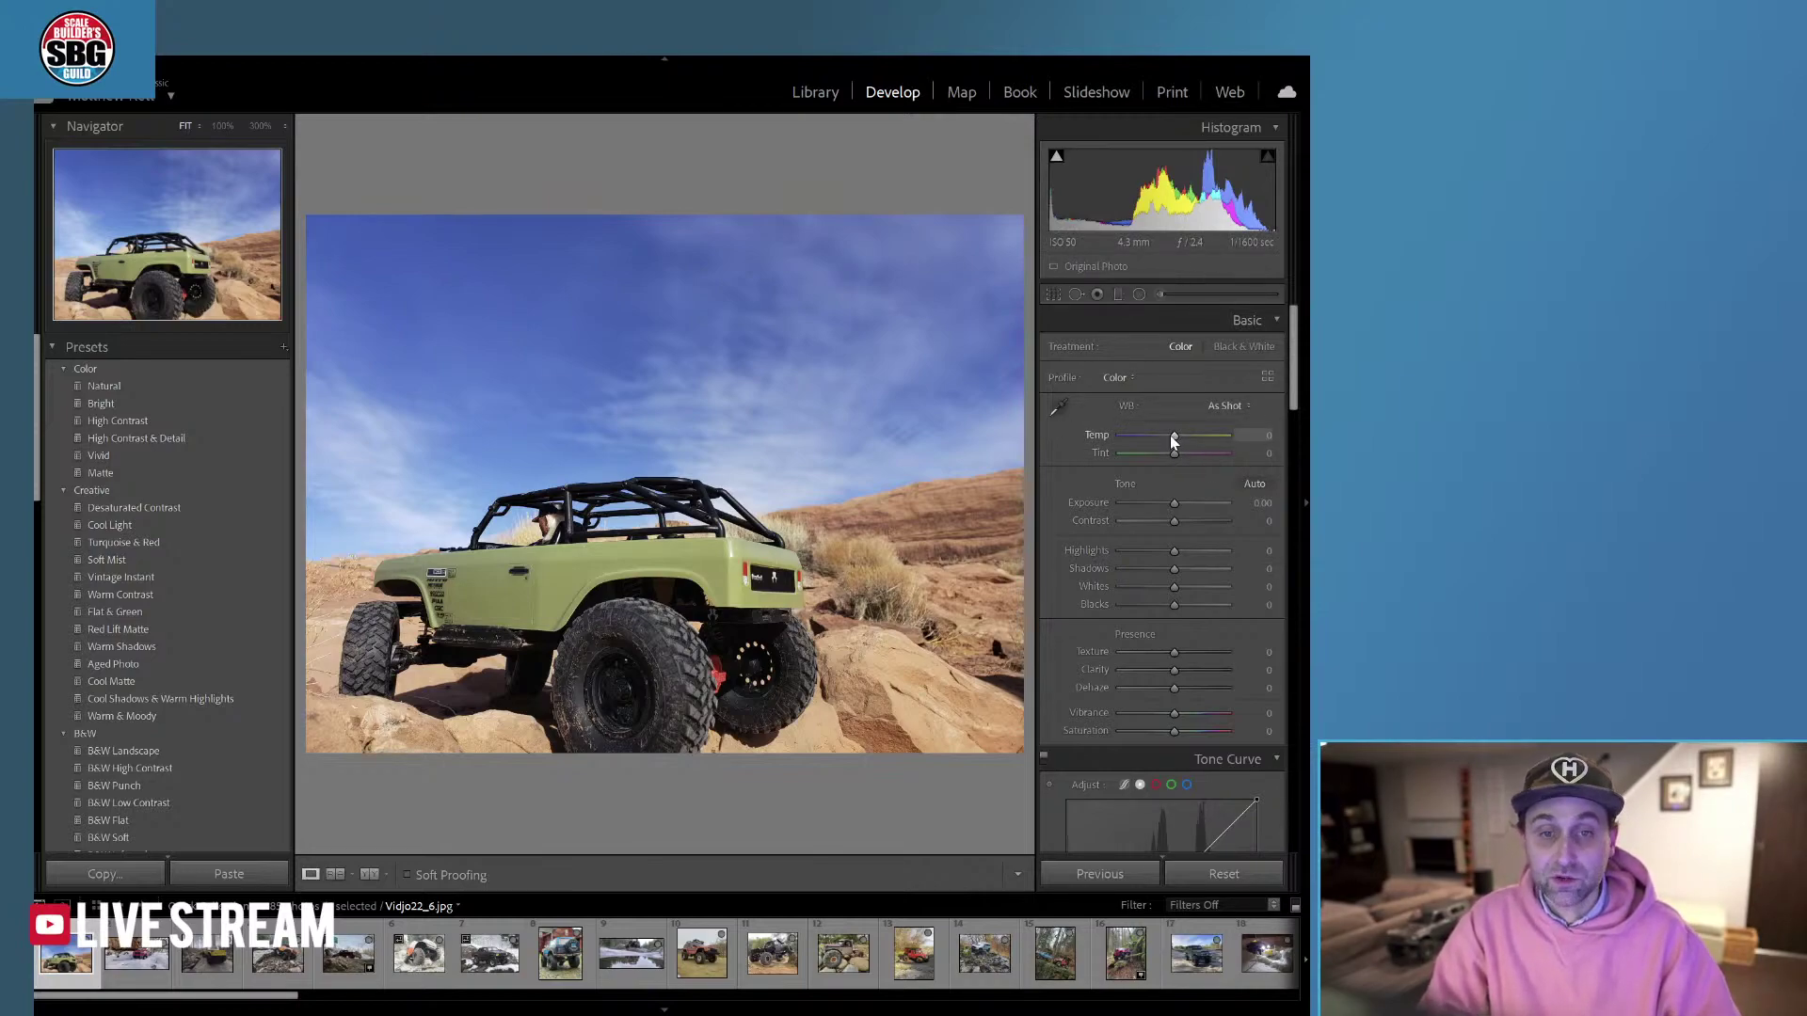
pyautogui.moveTo(1173, 436); pyautogui.dragTo(1177, 438)
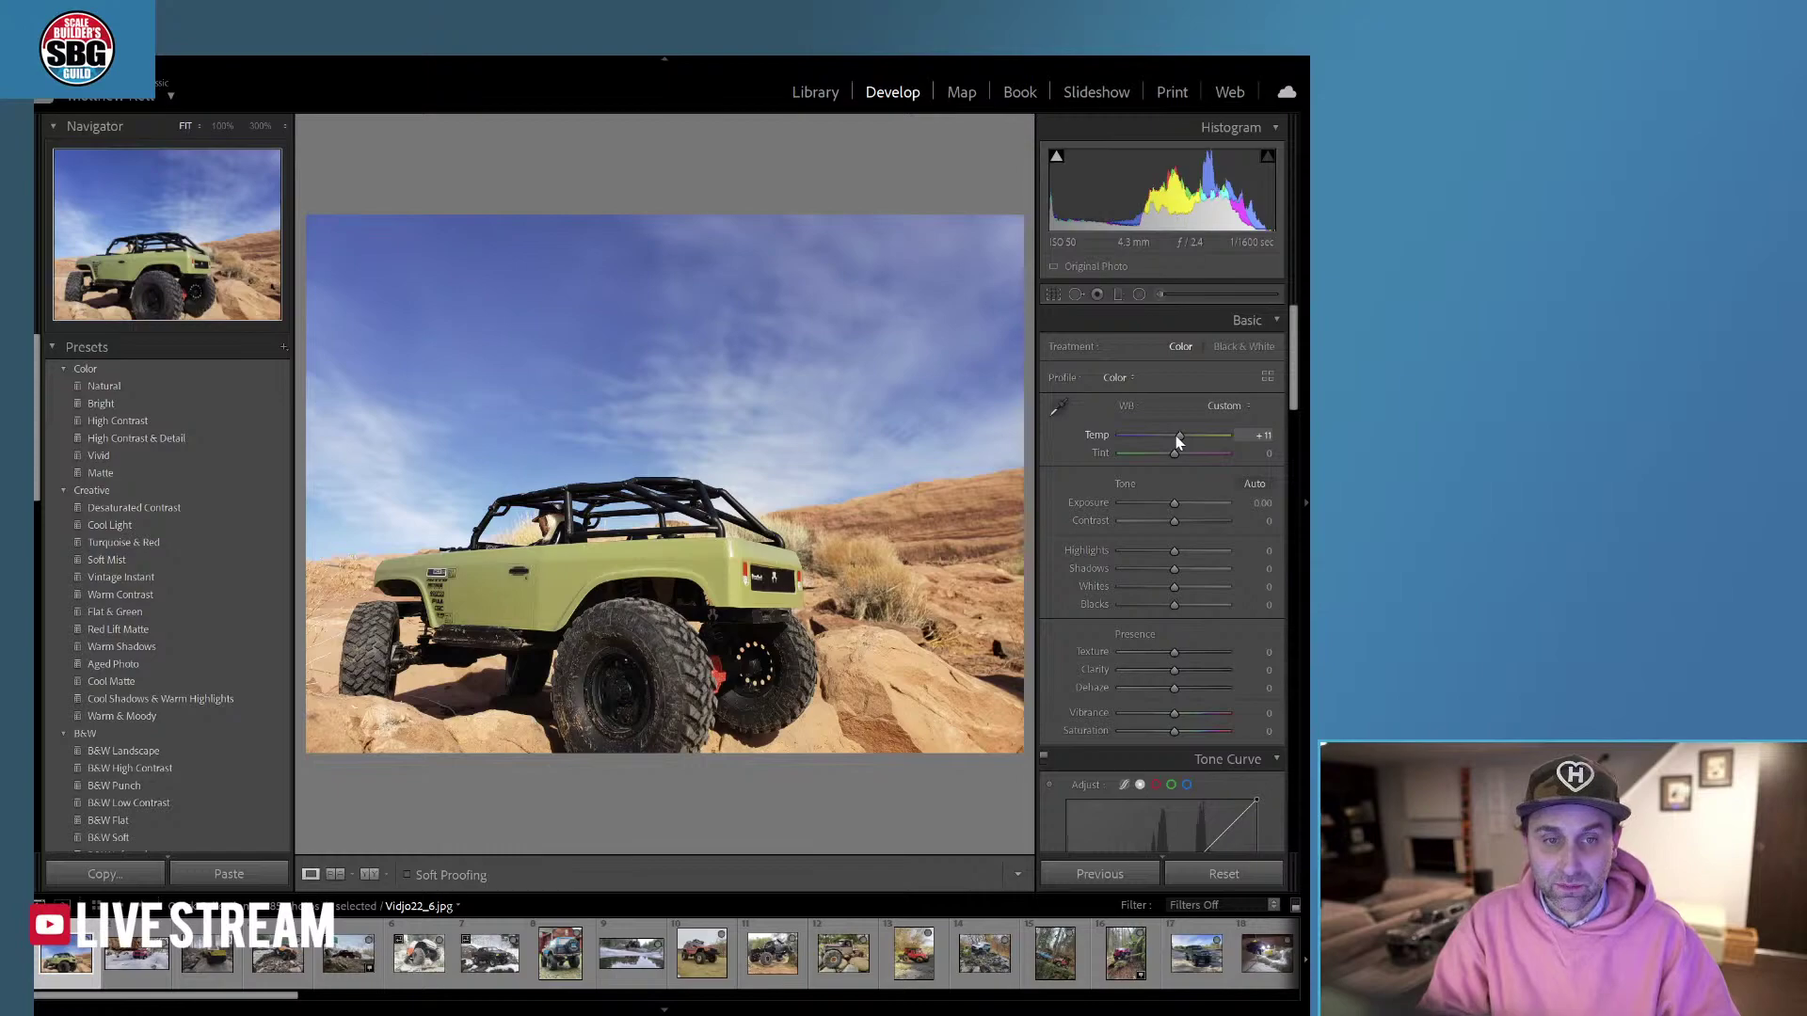
pyautogui.moveTo(1172, 504); pyautogui.dragTo(1182, 574)
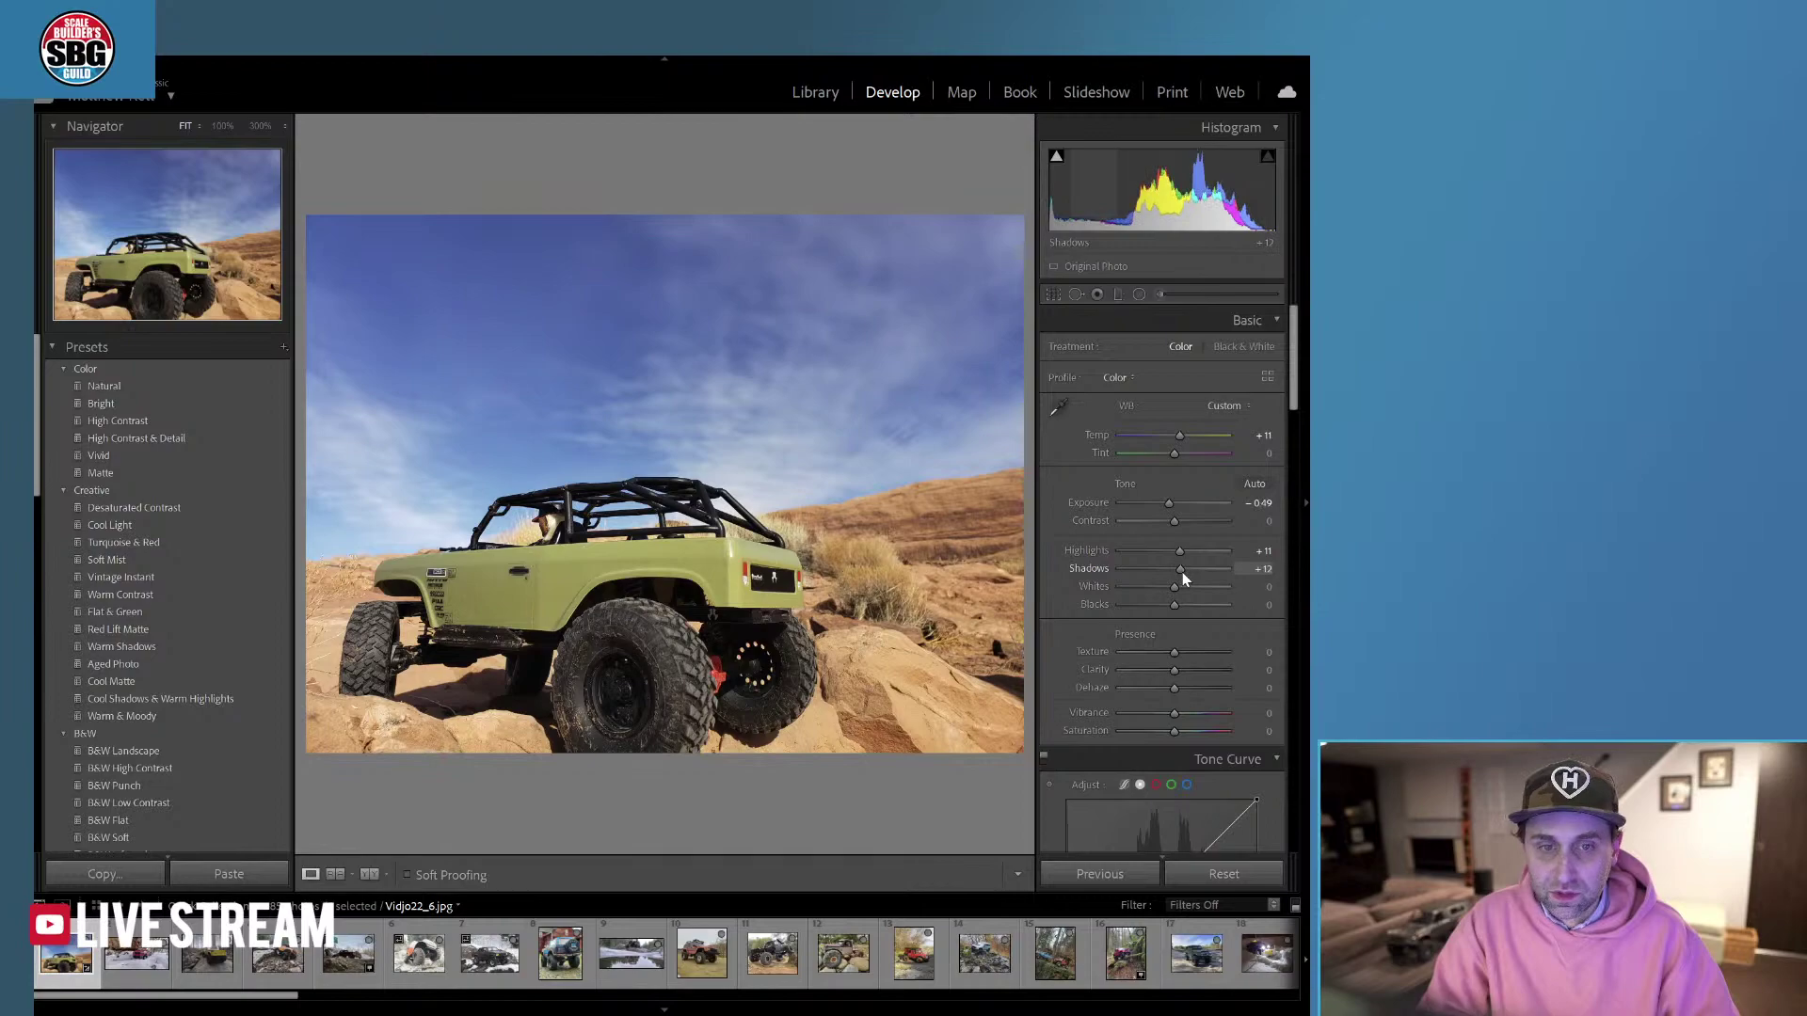
pyautogui.moveTo(1172, 508); pyautogui.dragTo(1169, 507)
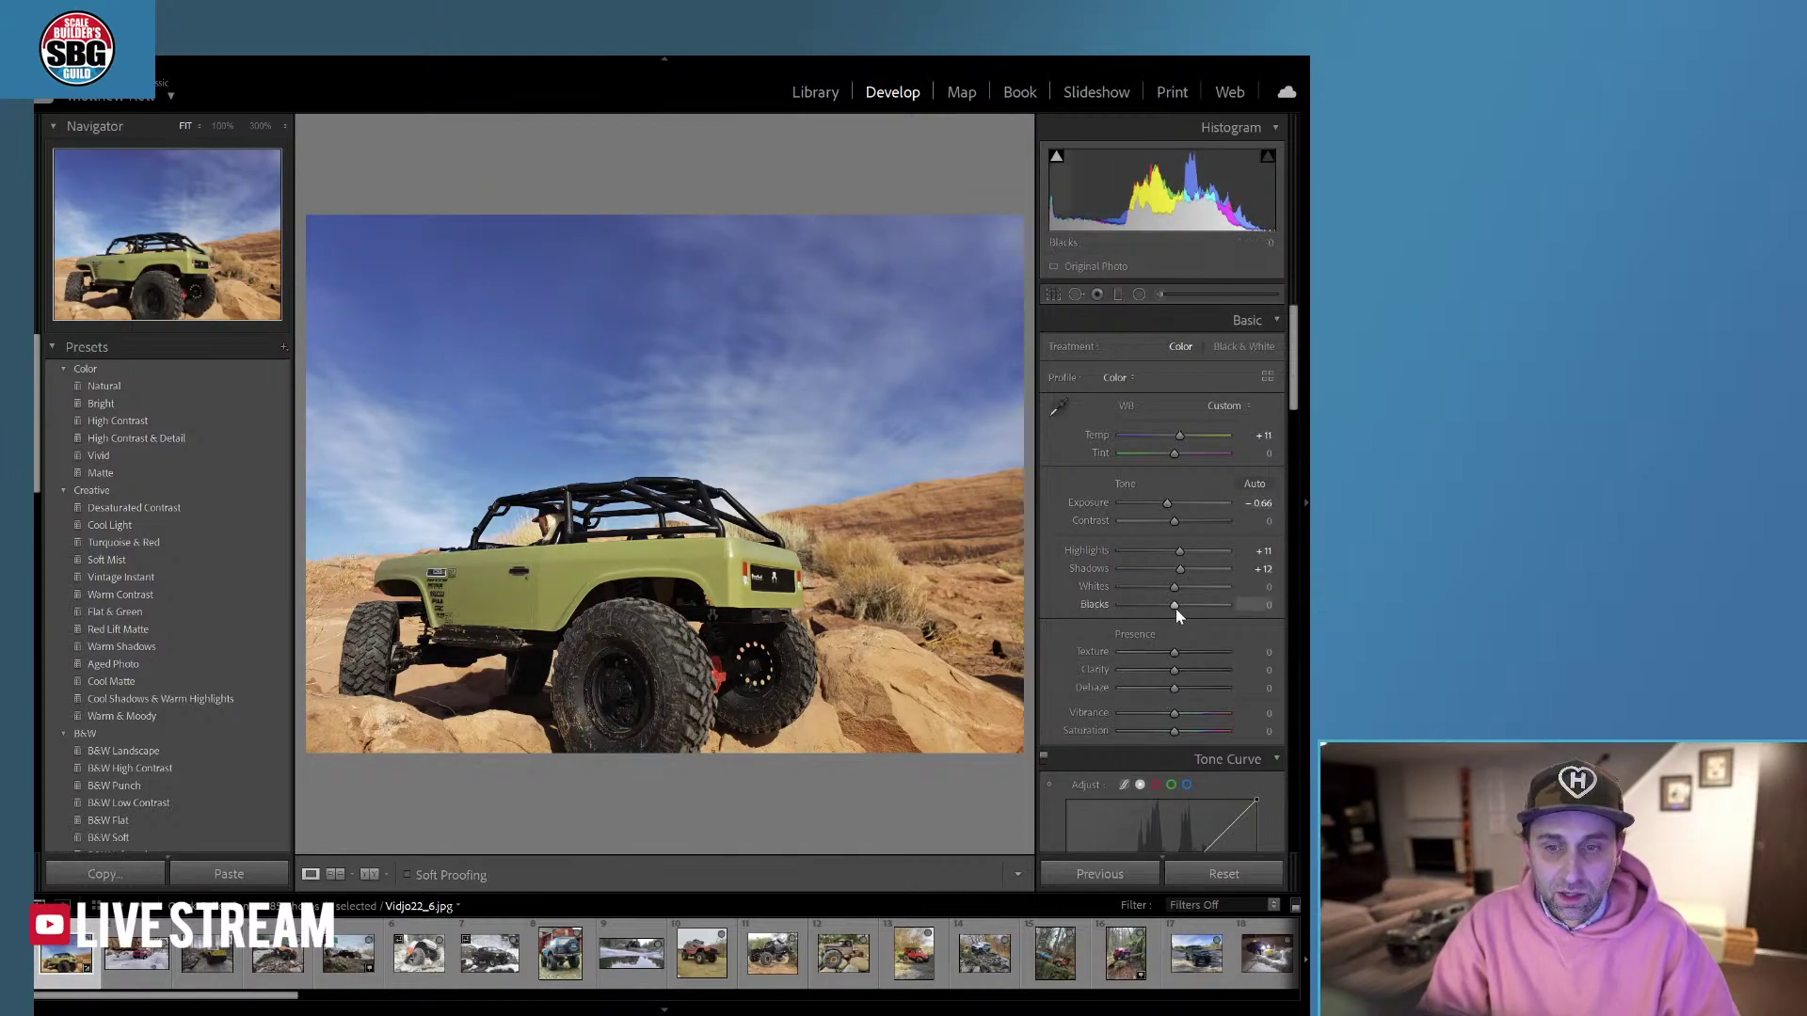
pyautogui.moveTo(1179, 609); pyautogui.dragTo(1199, 608)
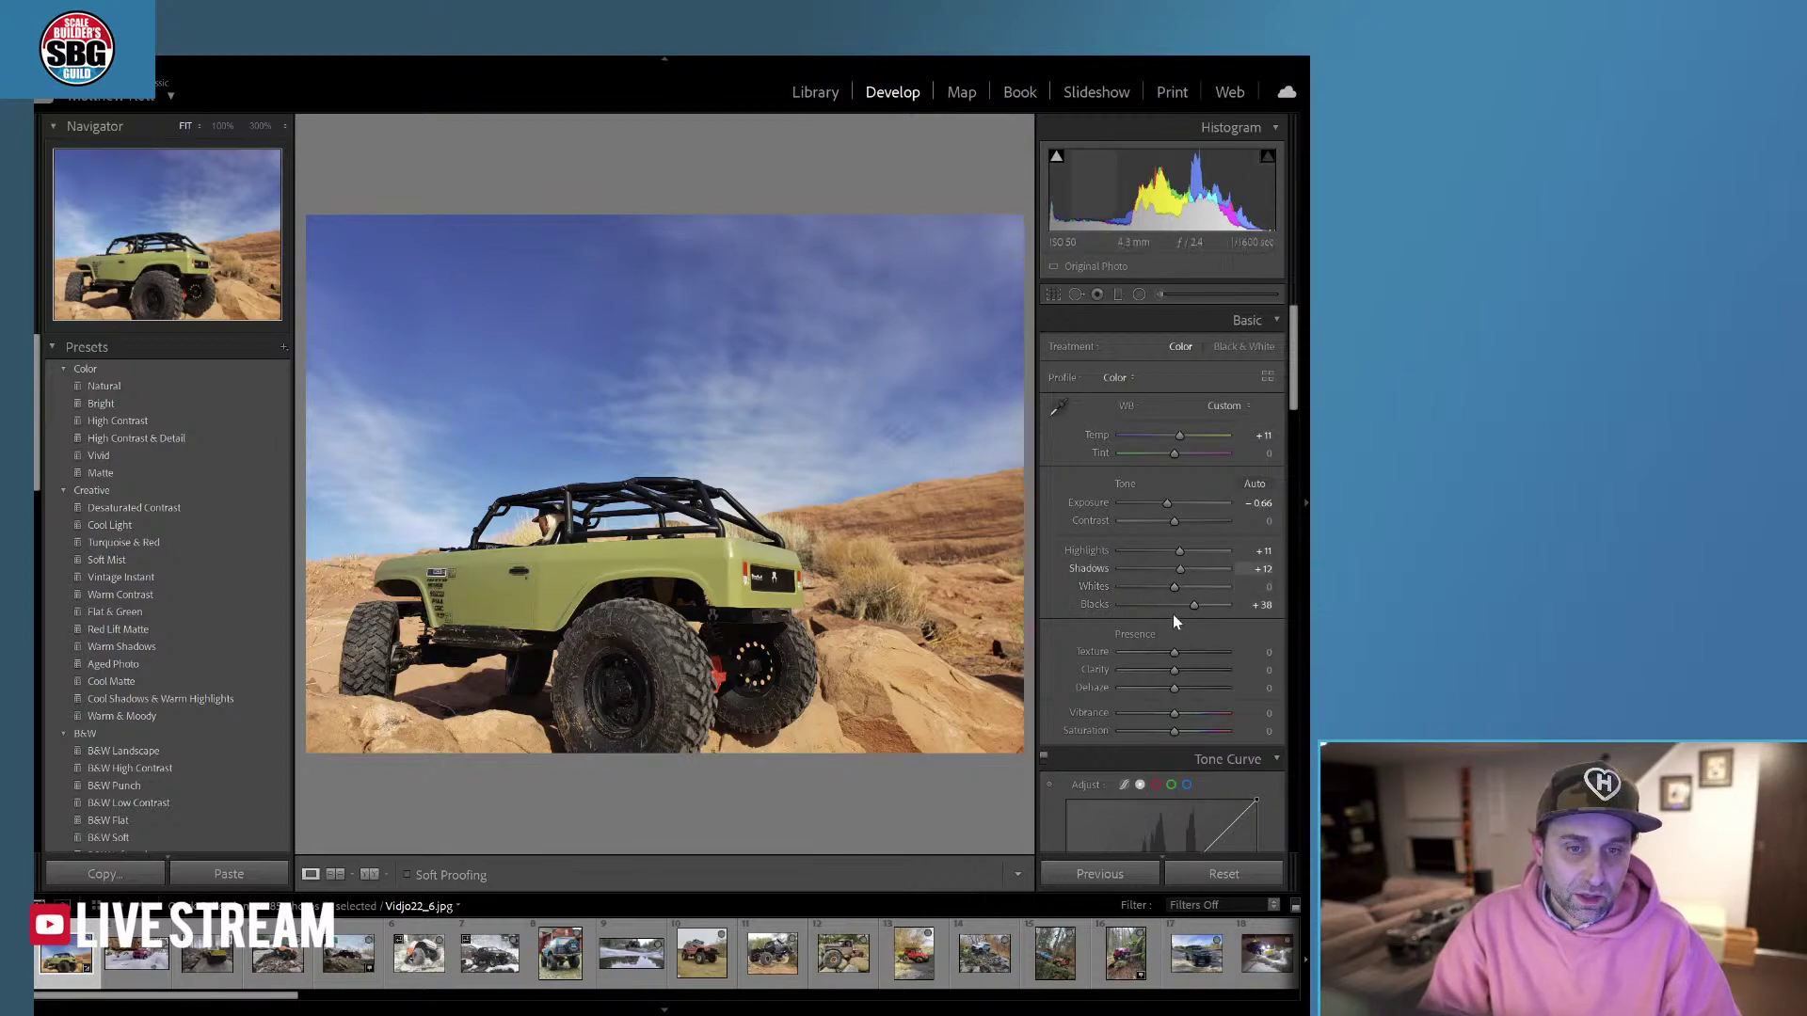
pyautogui.moveTo(1175, 653)
pyautogui.mouseDown()
pyautogui.moveTo(1207, 653)
pyautogui.moveTo(1190, 670)
pyautogui.mouseUp()
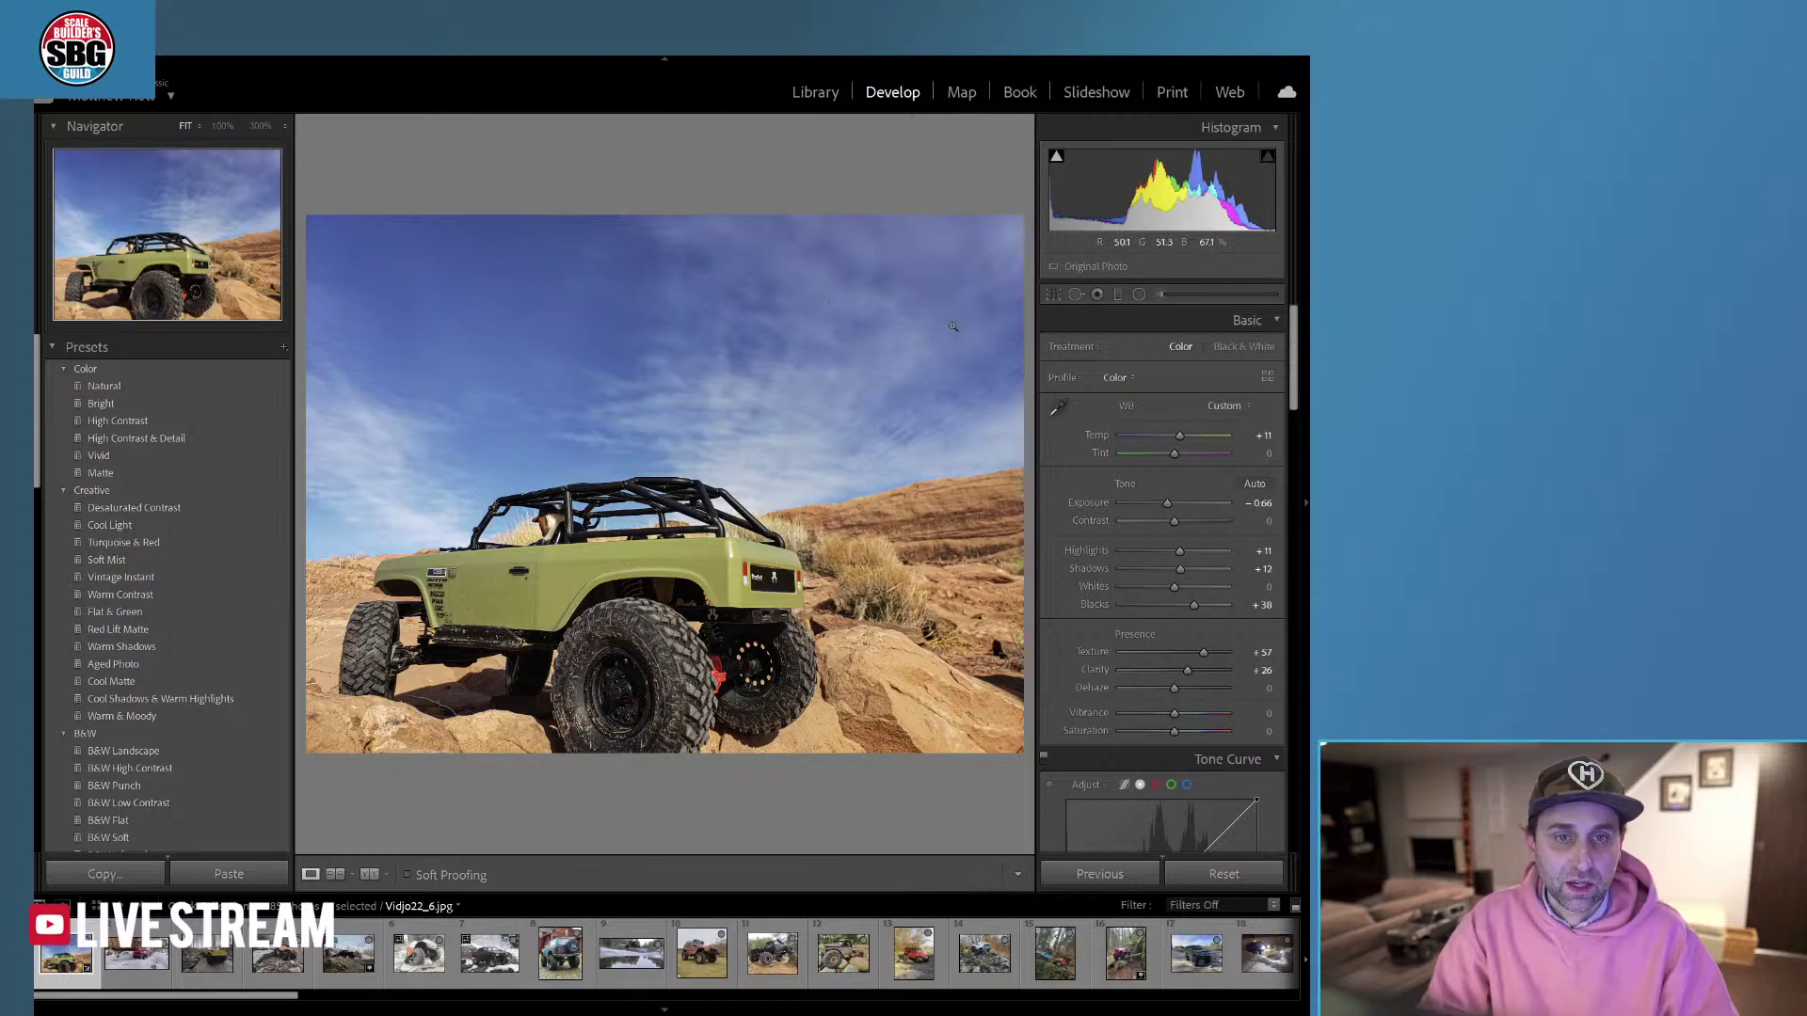
# Crop a strip of empty sky off the photo's upper edge with an unlocked aspect ratio.
pyautogui.click(1055, 293)
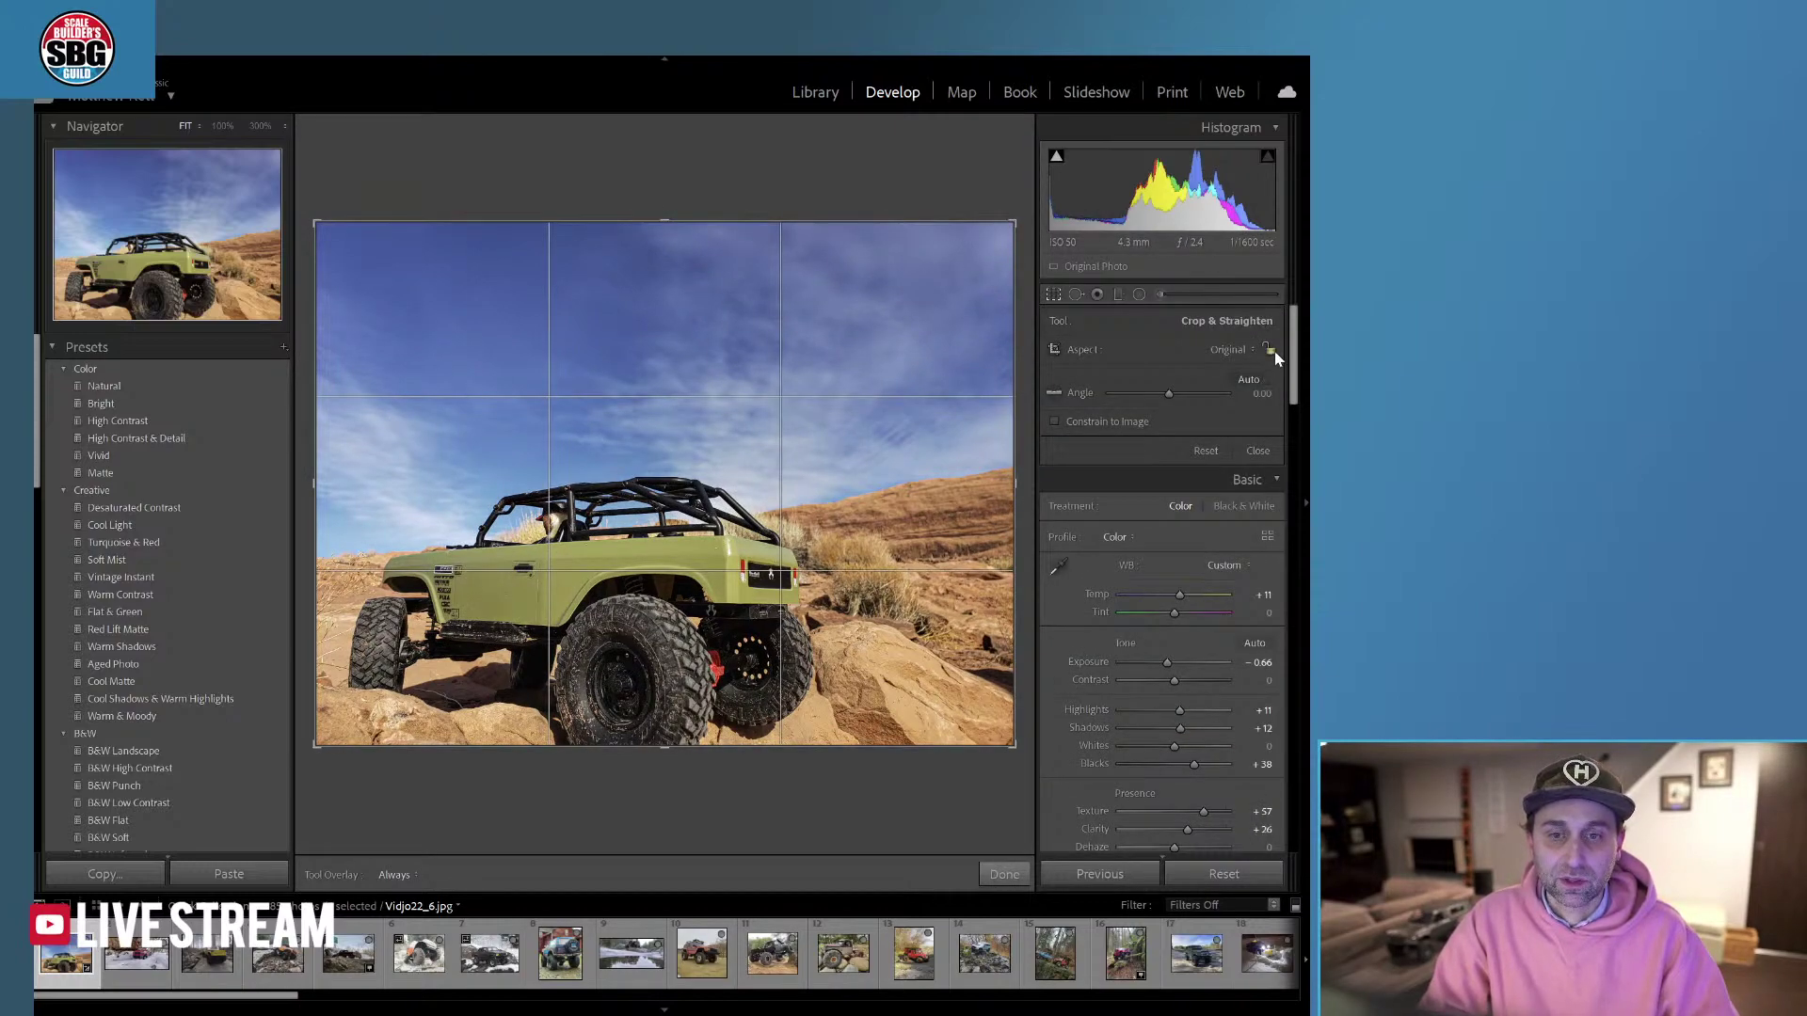
pyautogui.moveTo(663, 223); pyautogui.dragTo(661, 251)
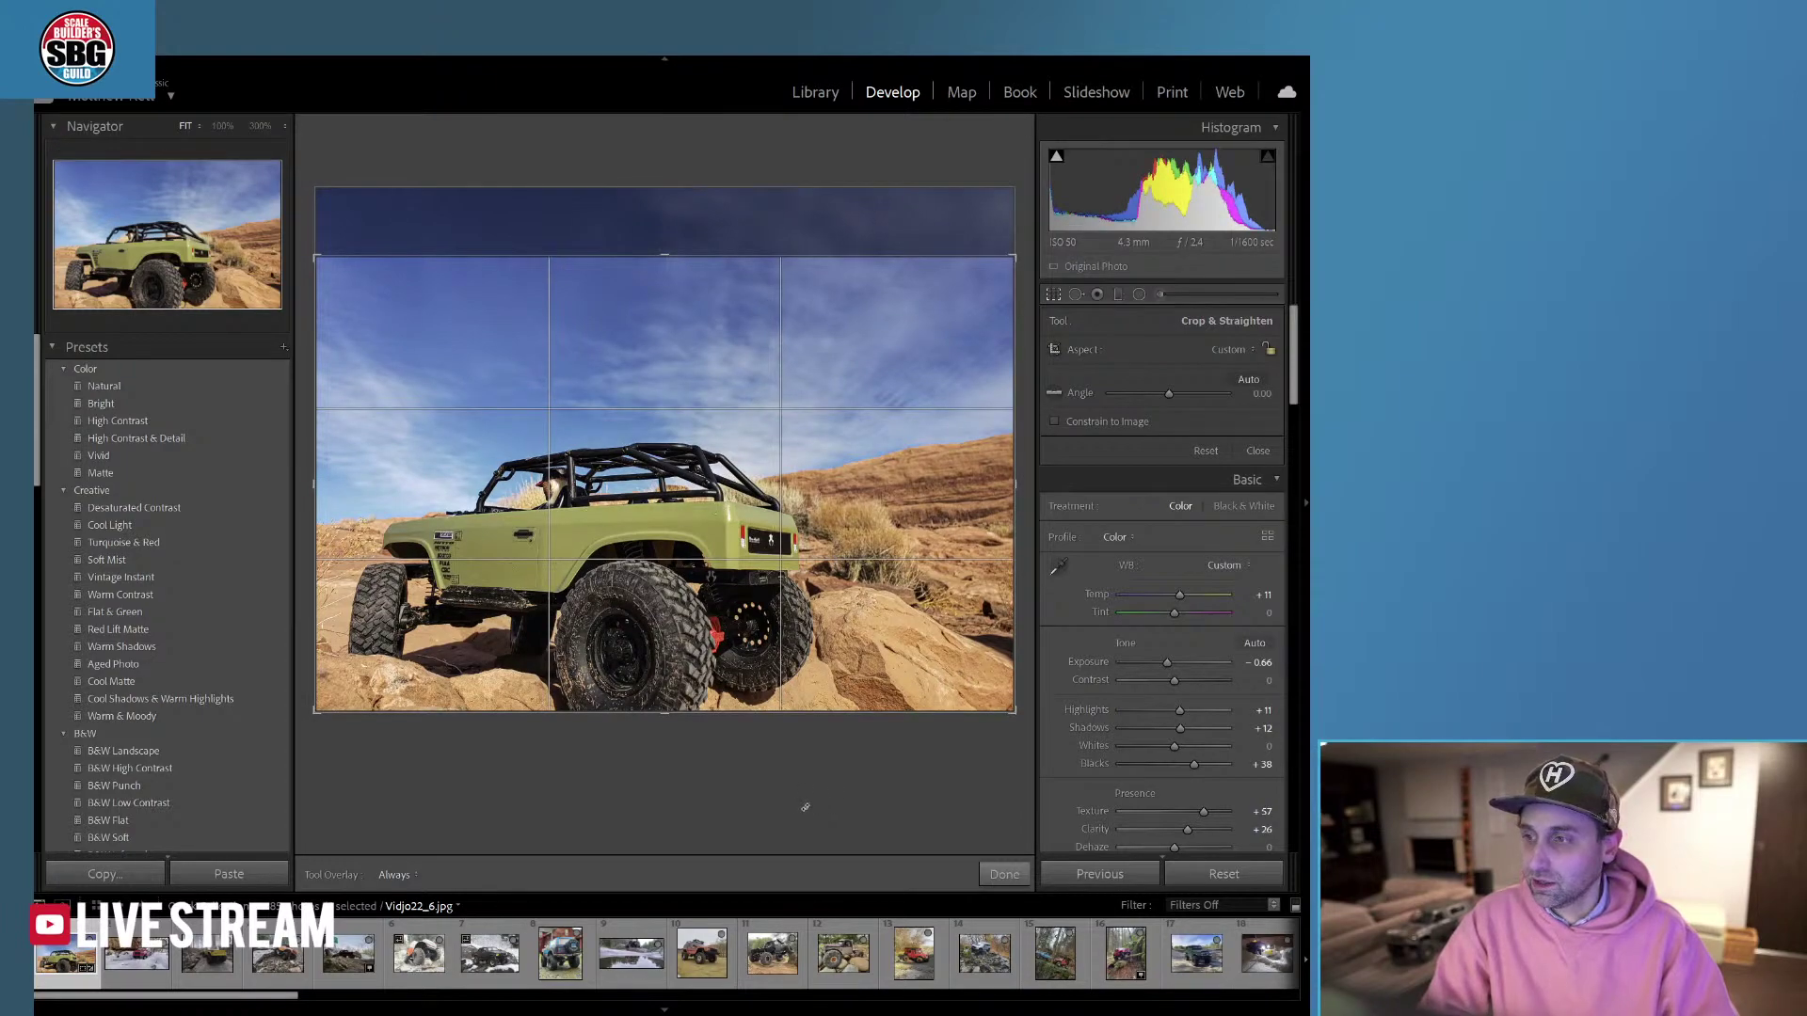
pyautogui.click(1003, 886)
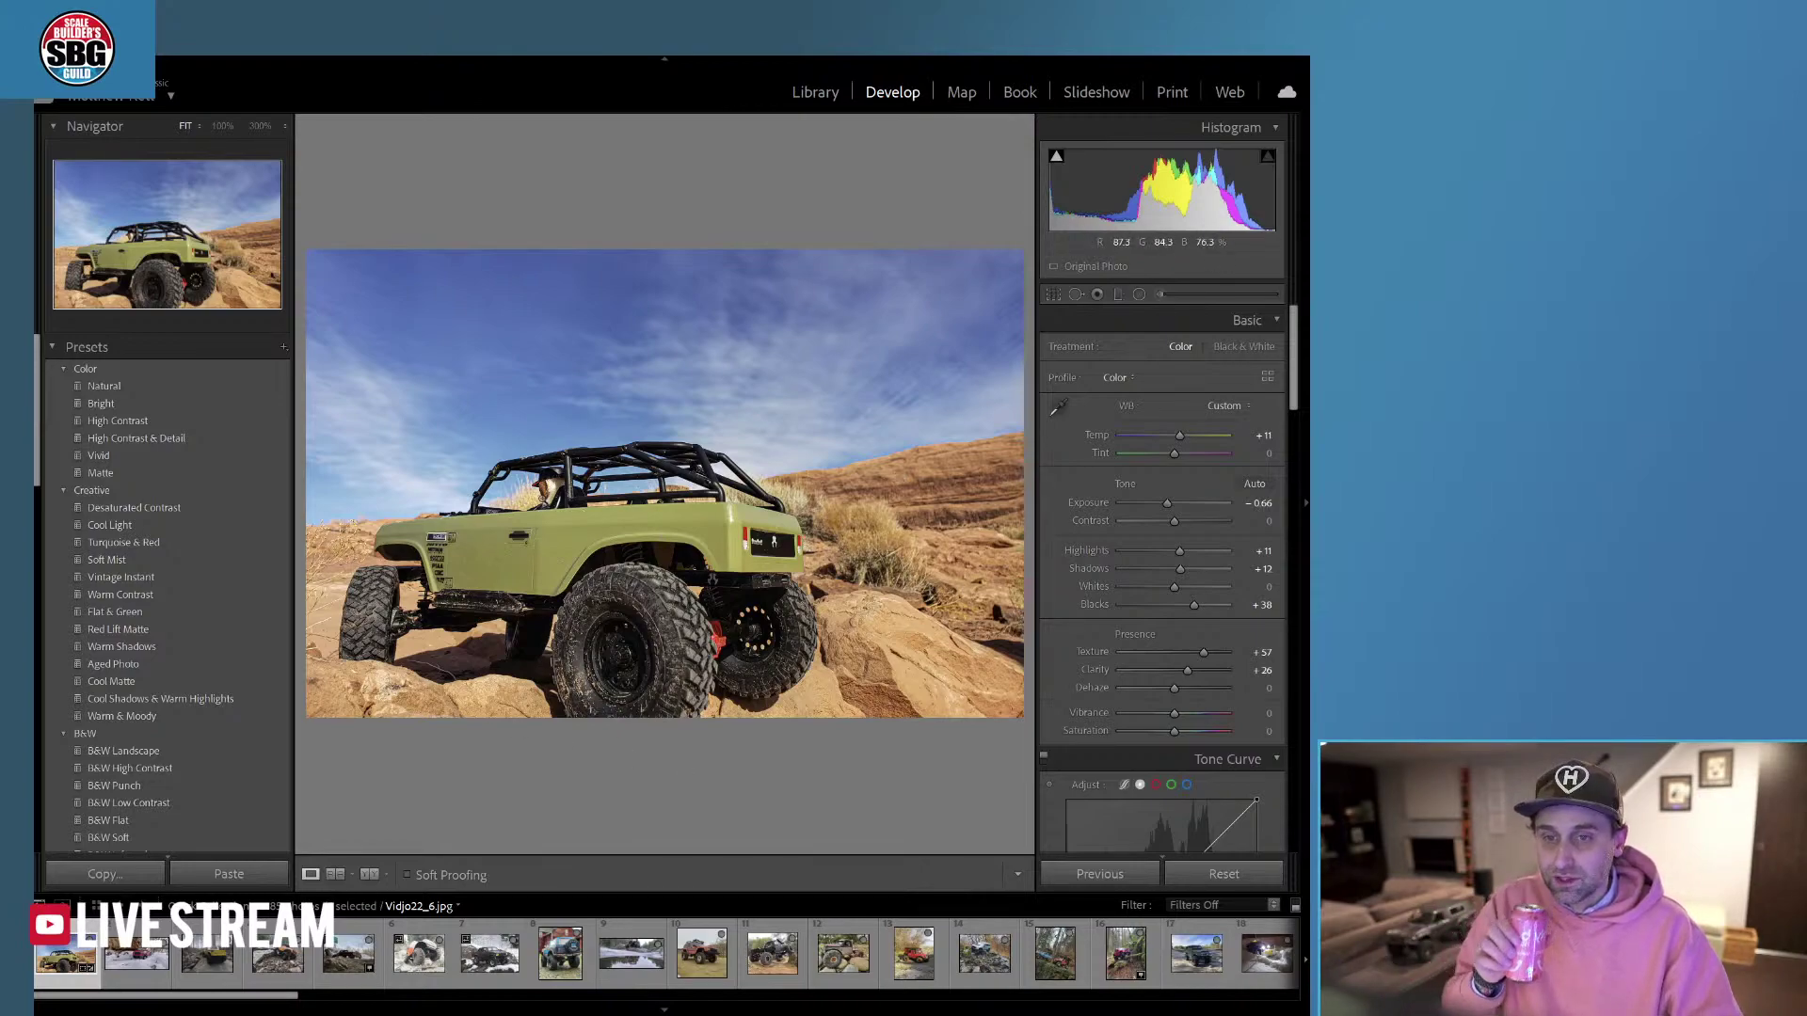
# Check the driver detail at 100%, then set Vibrance to +20 and Saturation to −20.
pyautogui.click(535, 489)
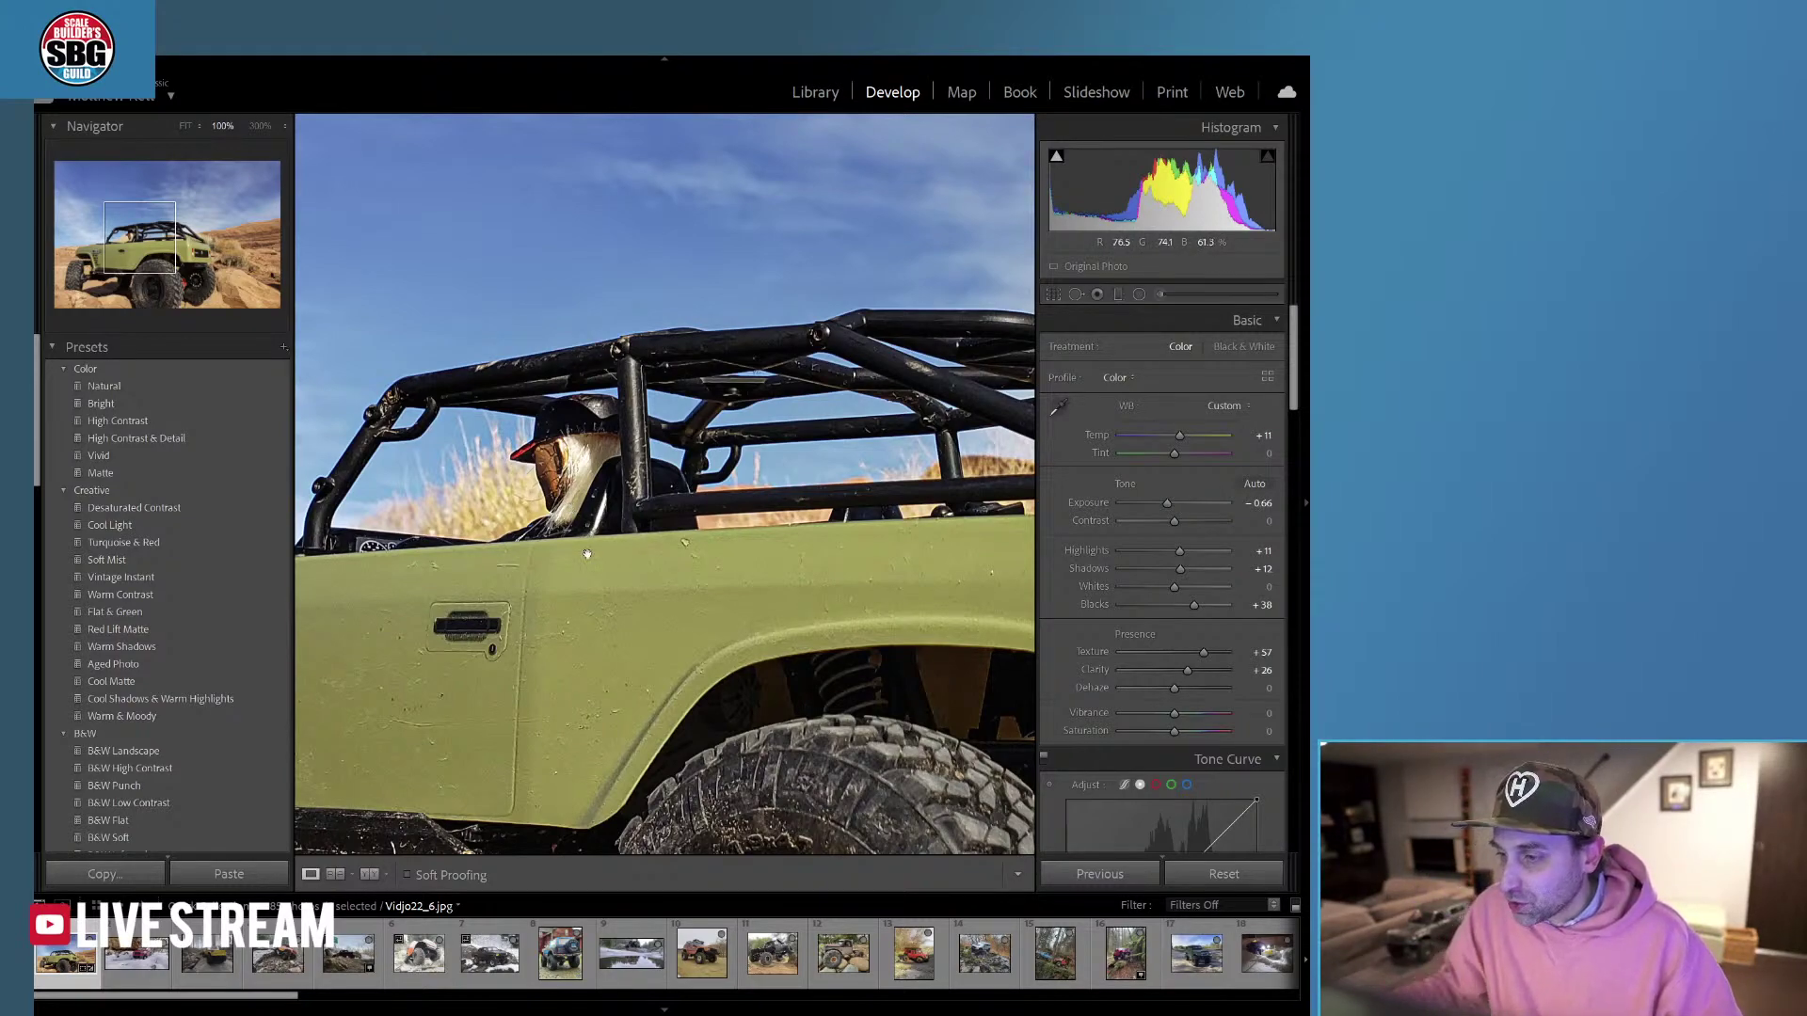
pyautogui.click(569, 509)
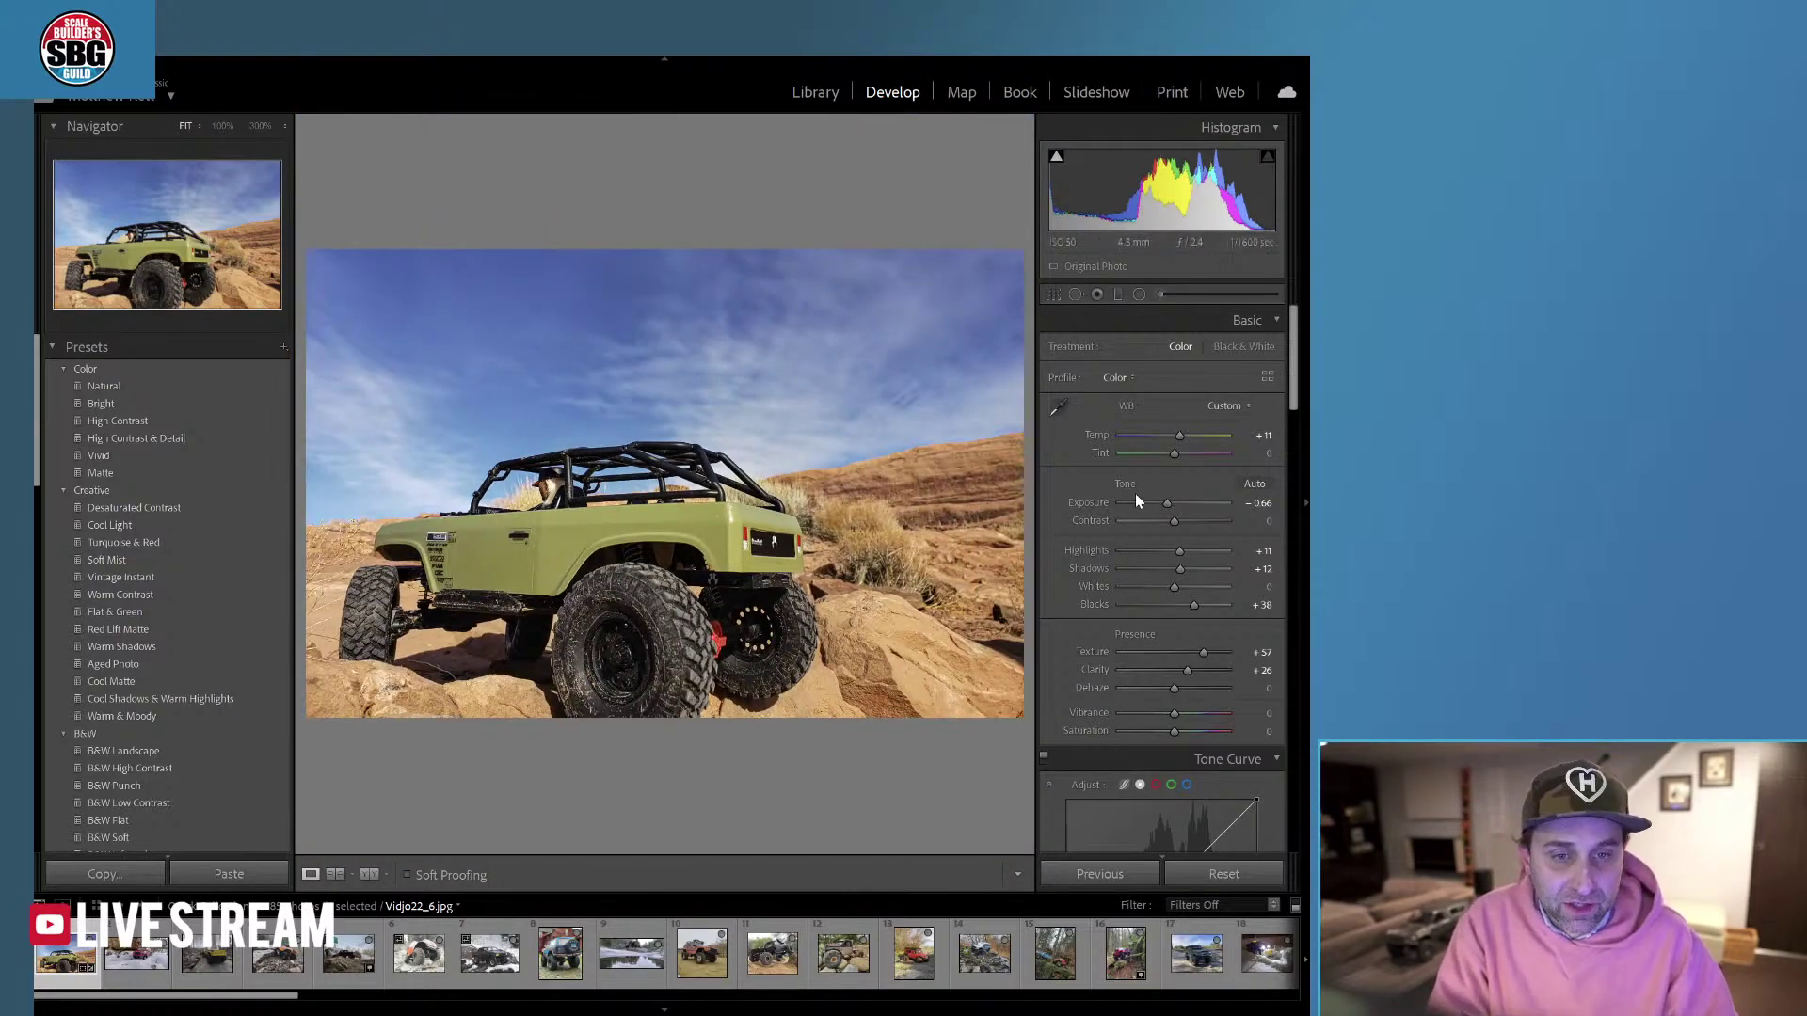
pyautogui.moveTo(1294, 395); pyautogui.dragTo(1294, 423)
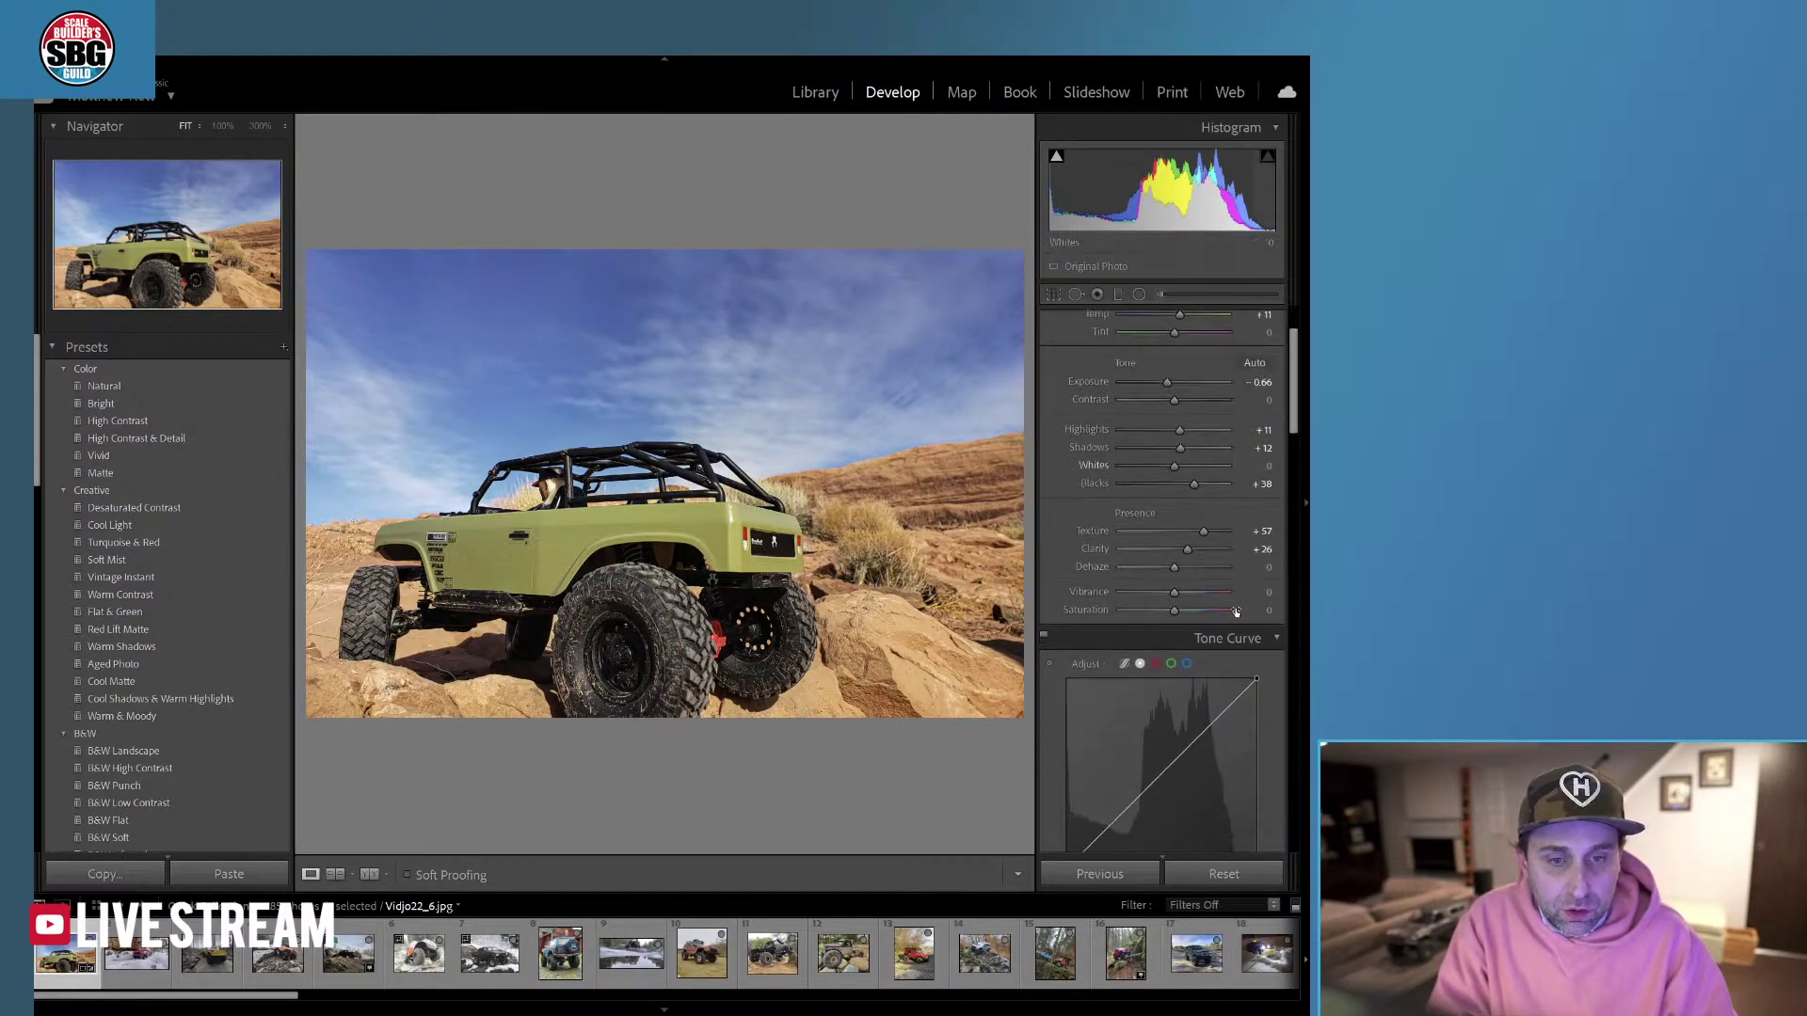
pyautogui.moveTo(1175, 593); pyautogui.dragTo(1184, 593)
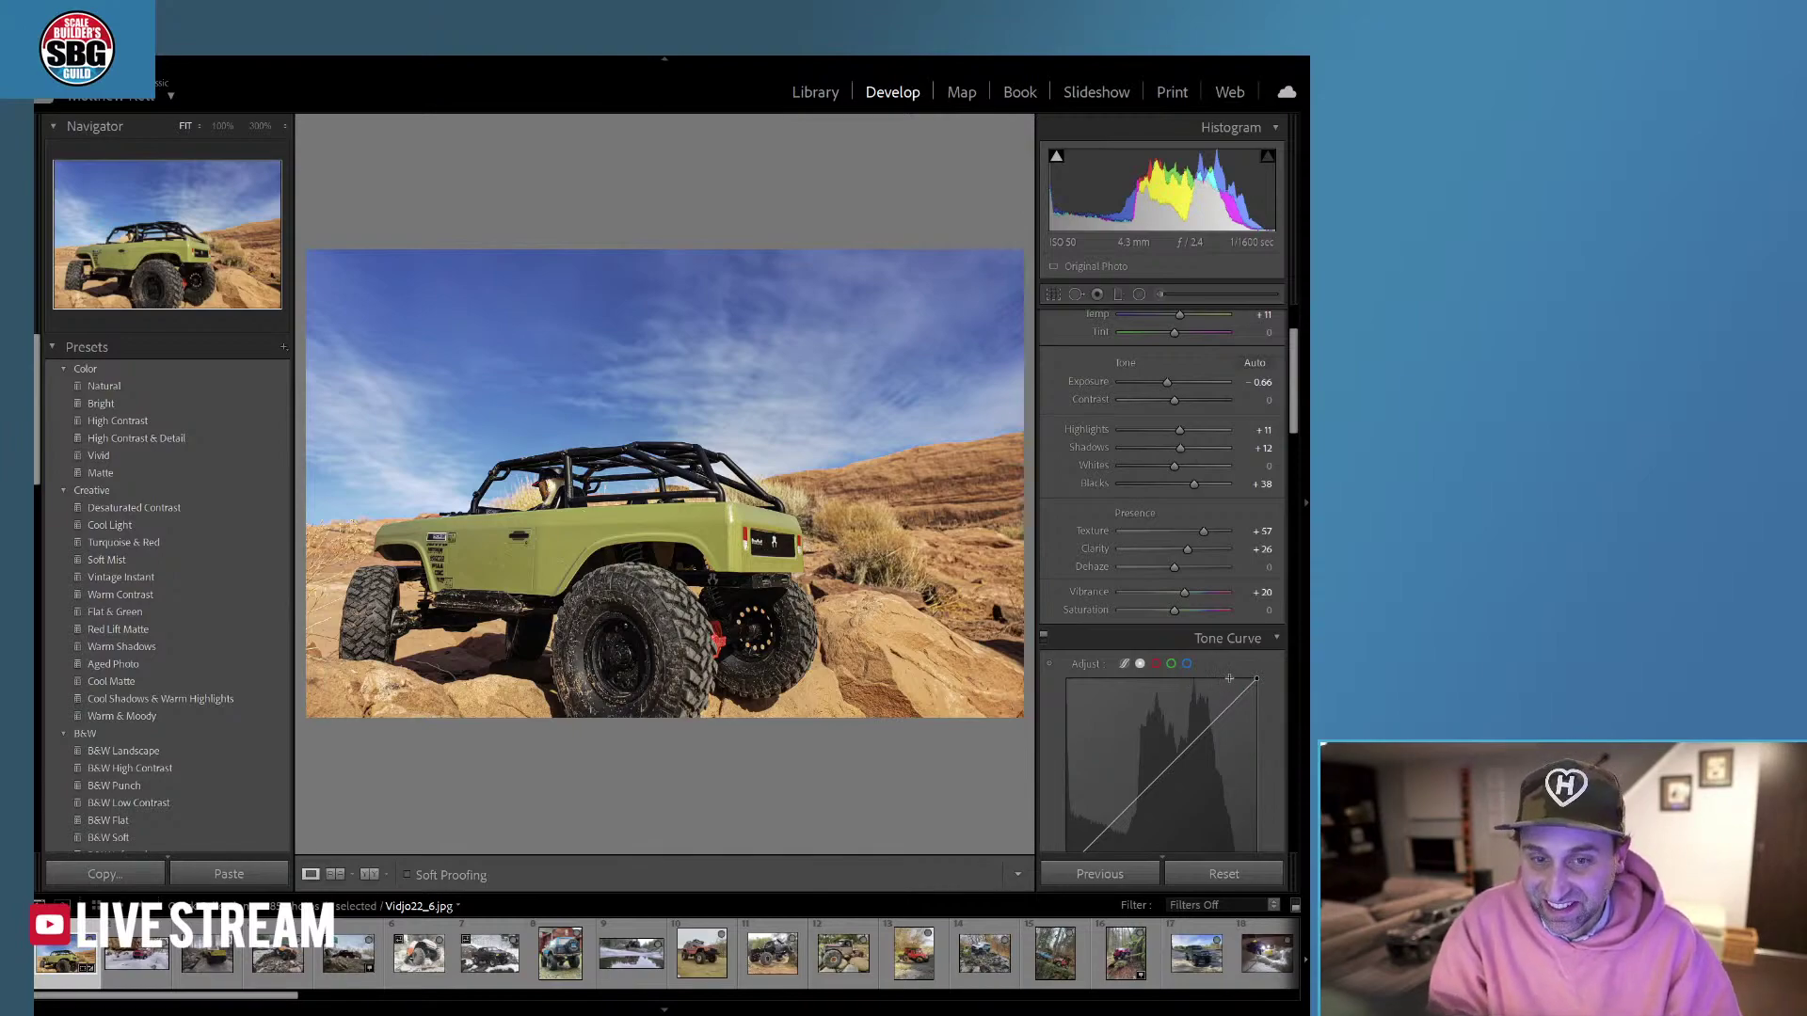
pyautogui.moveTo(1174, 614); pyautogui.dragTo(1163, 614)
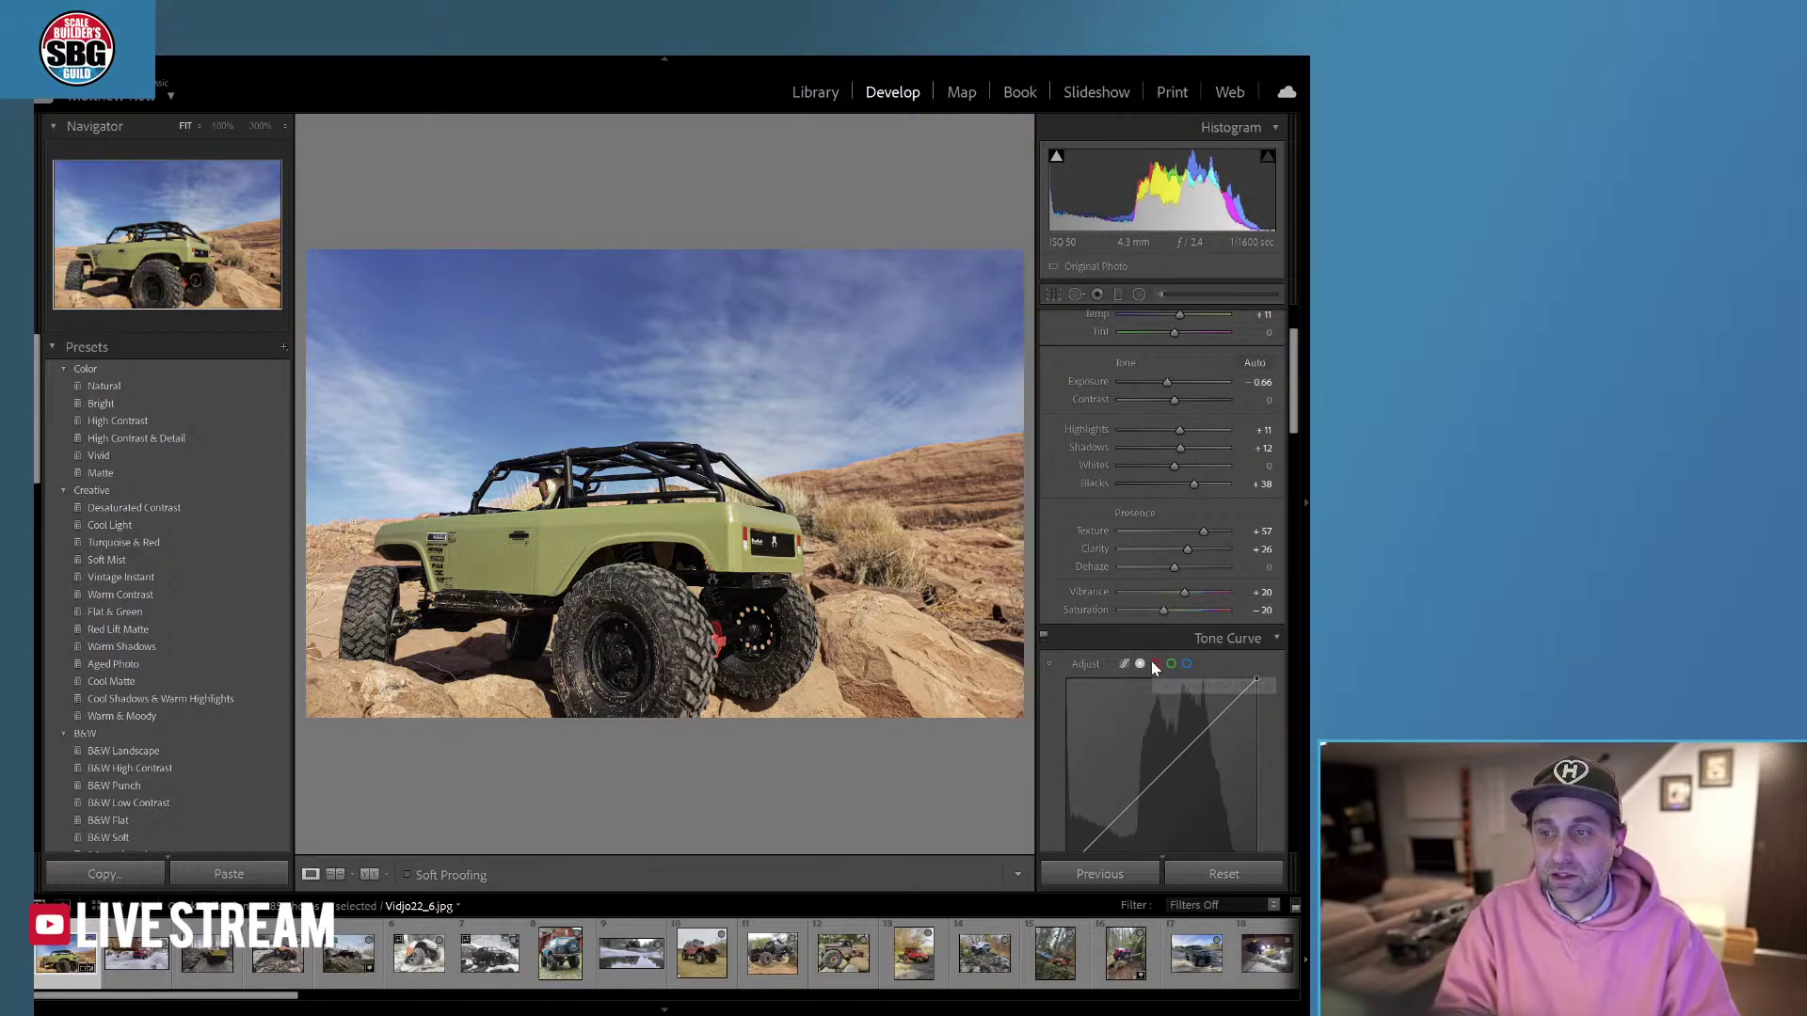
# Raise the HSL saturation of Orange to +38 and Yellow to +14.
pyautogui.scroll(-5, 1054, 470)
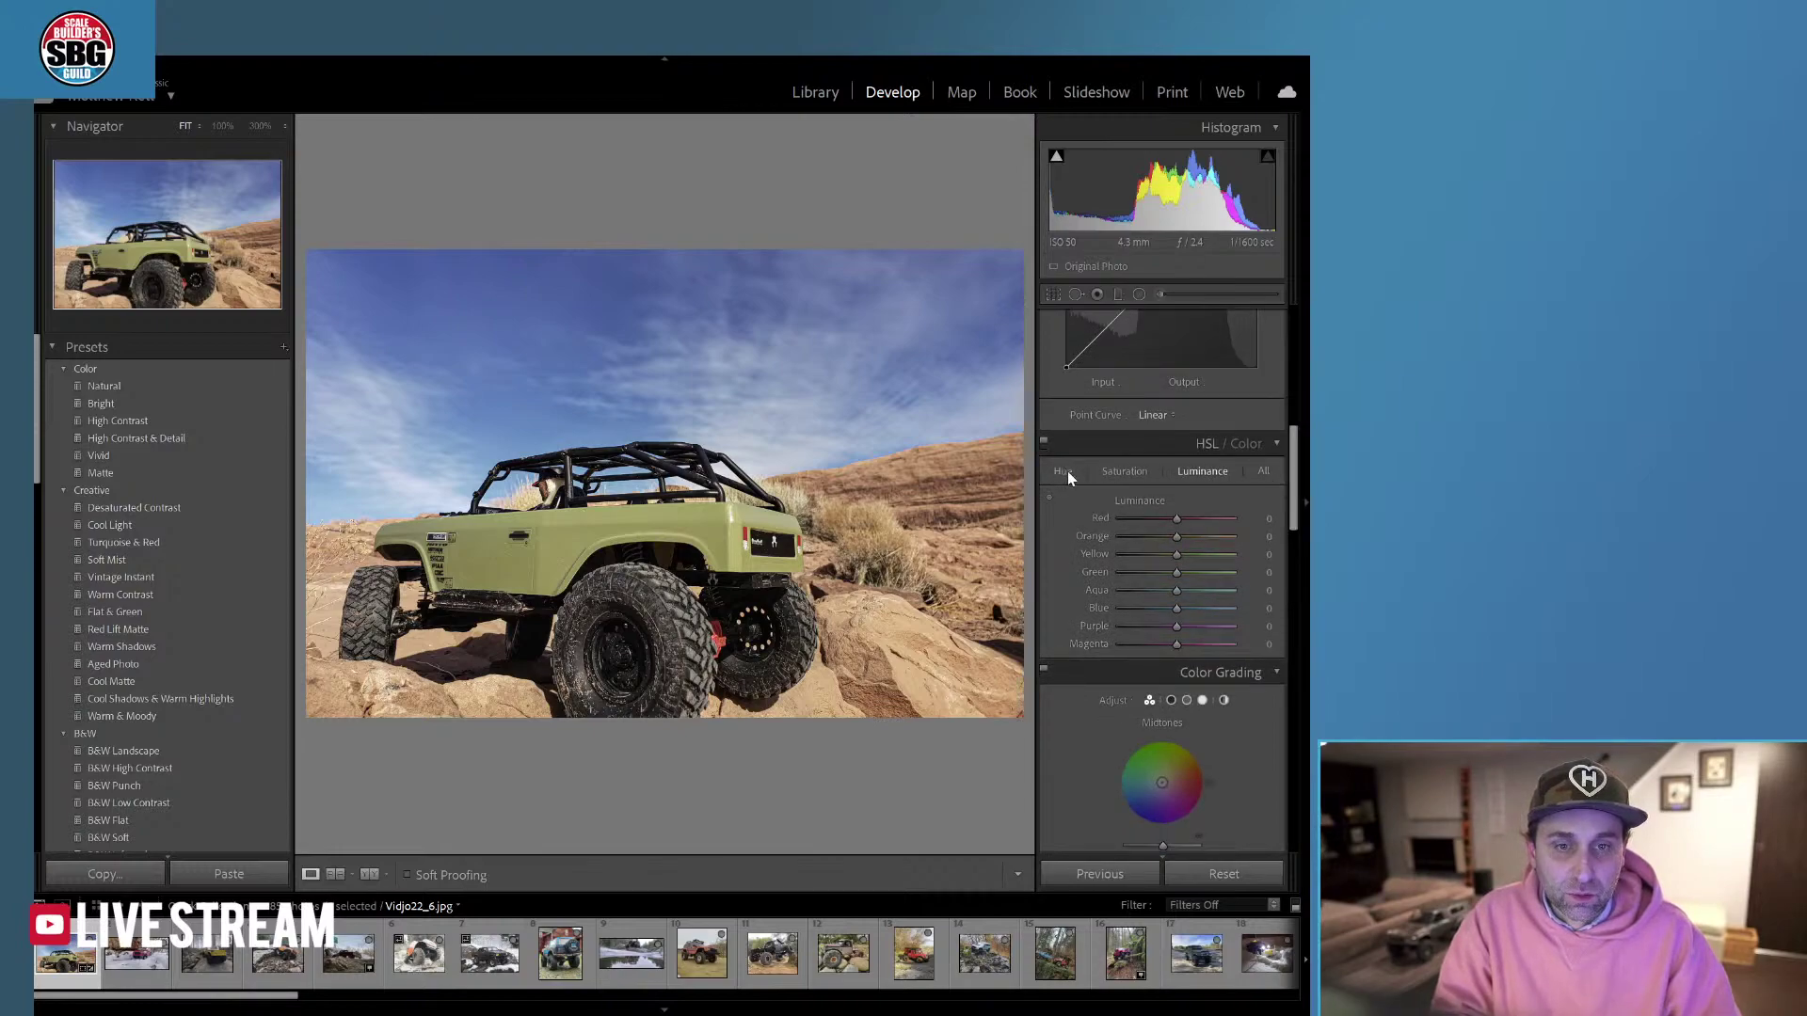
pyautogui.click(1120, 473)
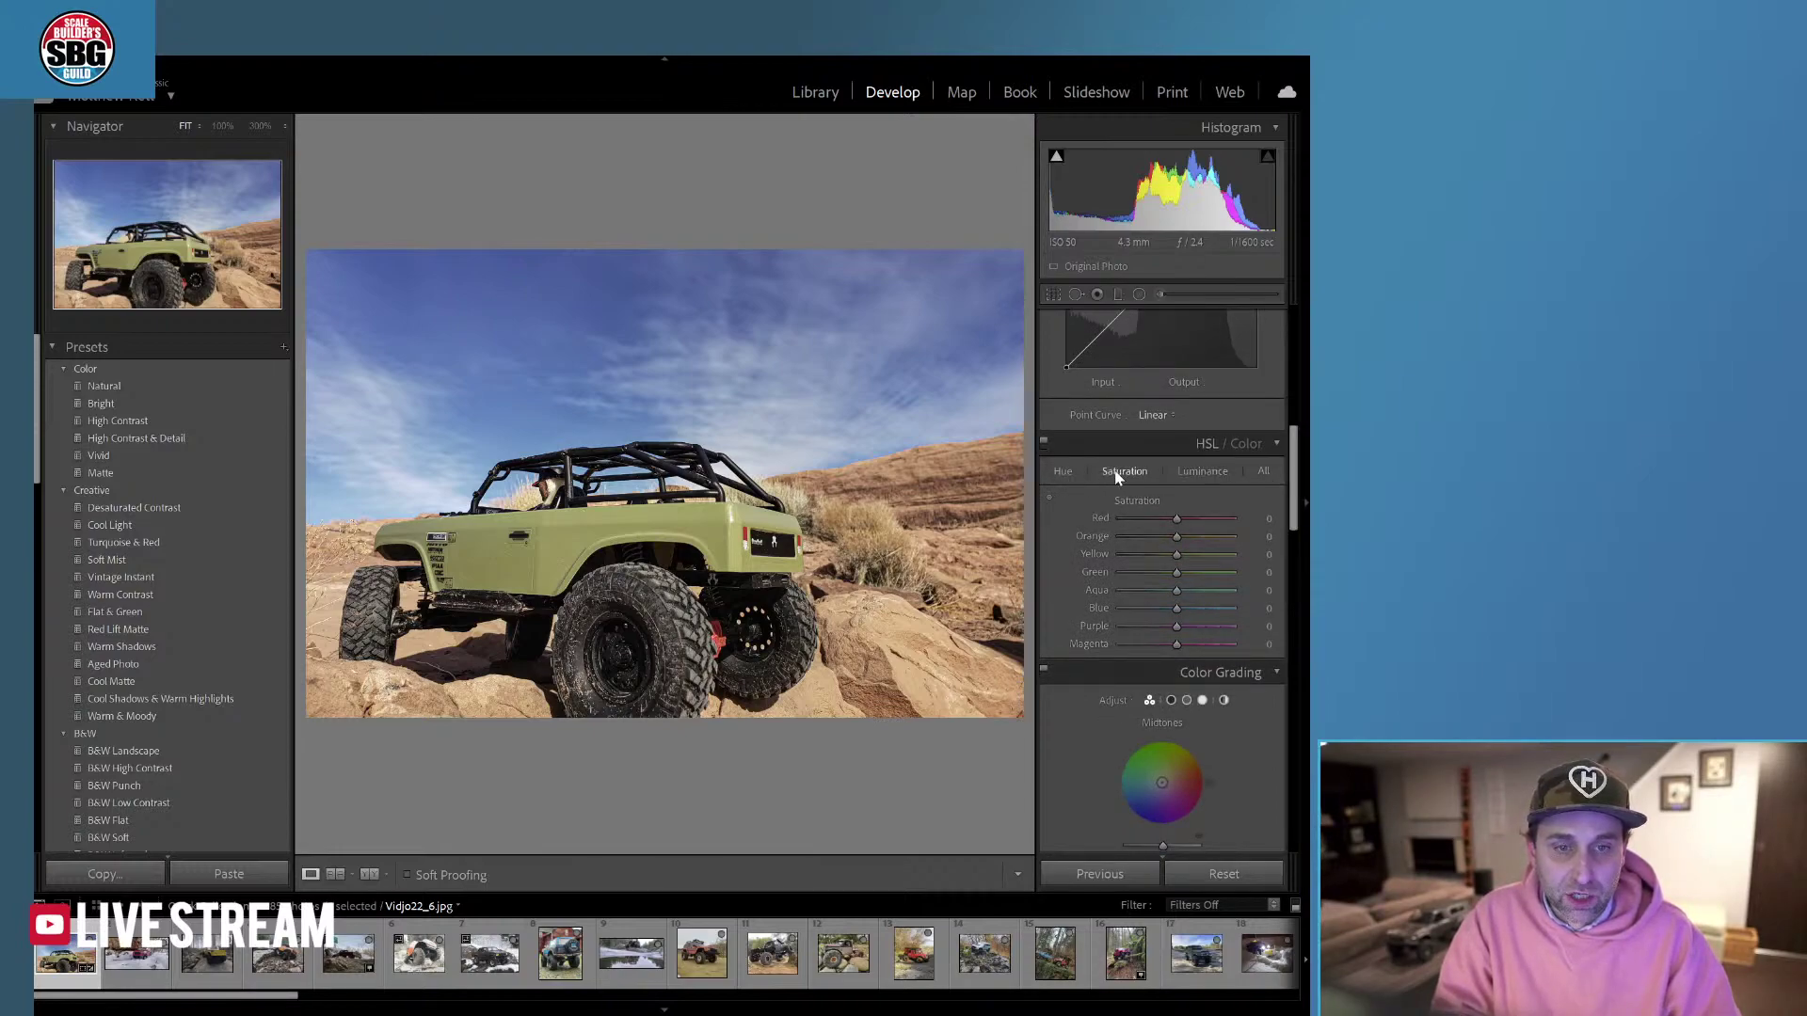
pyautogui.moveTo(1177, 539)
pyautogui.mouseDown()
pyautogui.moveTo(1197, 539)
pyautogui.moveTo(1184, 554)
pyautogui.mouseUp()
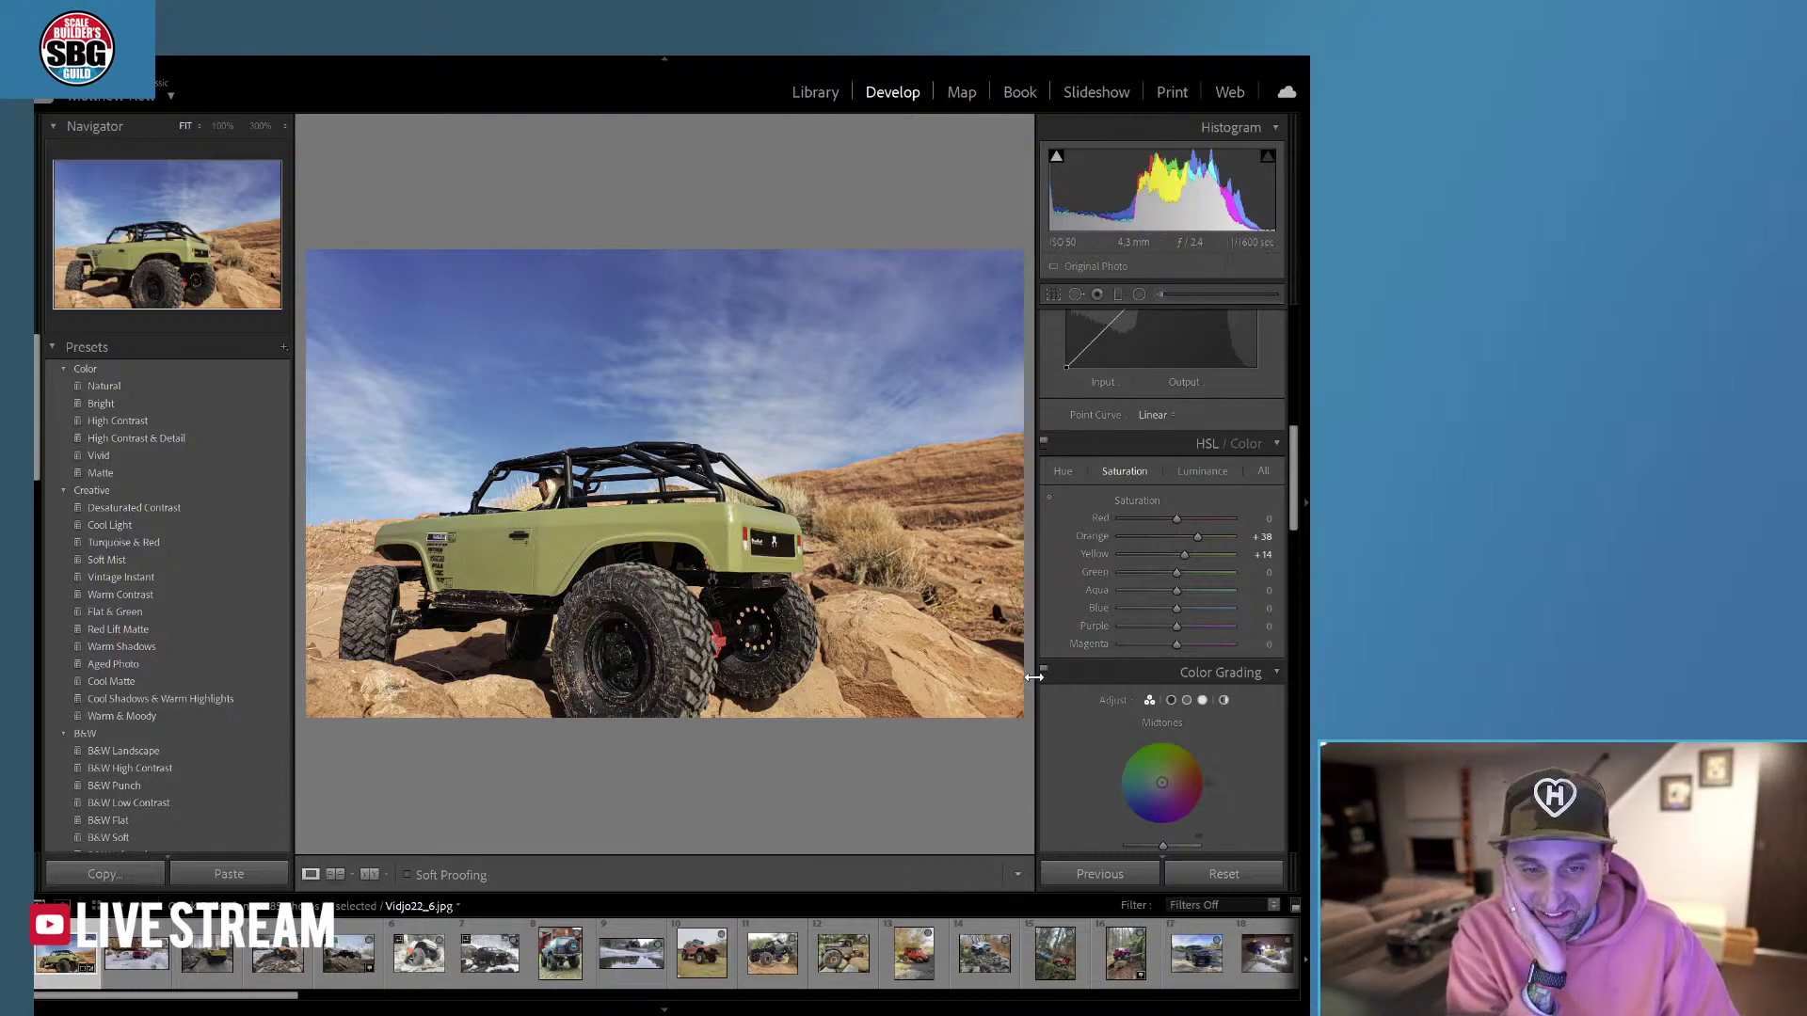
# Color grade the midtones with a warm tint at hue 45 and saturation 11, and tint the shadows slightly yellow-green.
pyautogui.moveTo(1296, 468); pyautogui.dragTo(1300, 519)
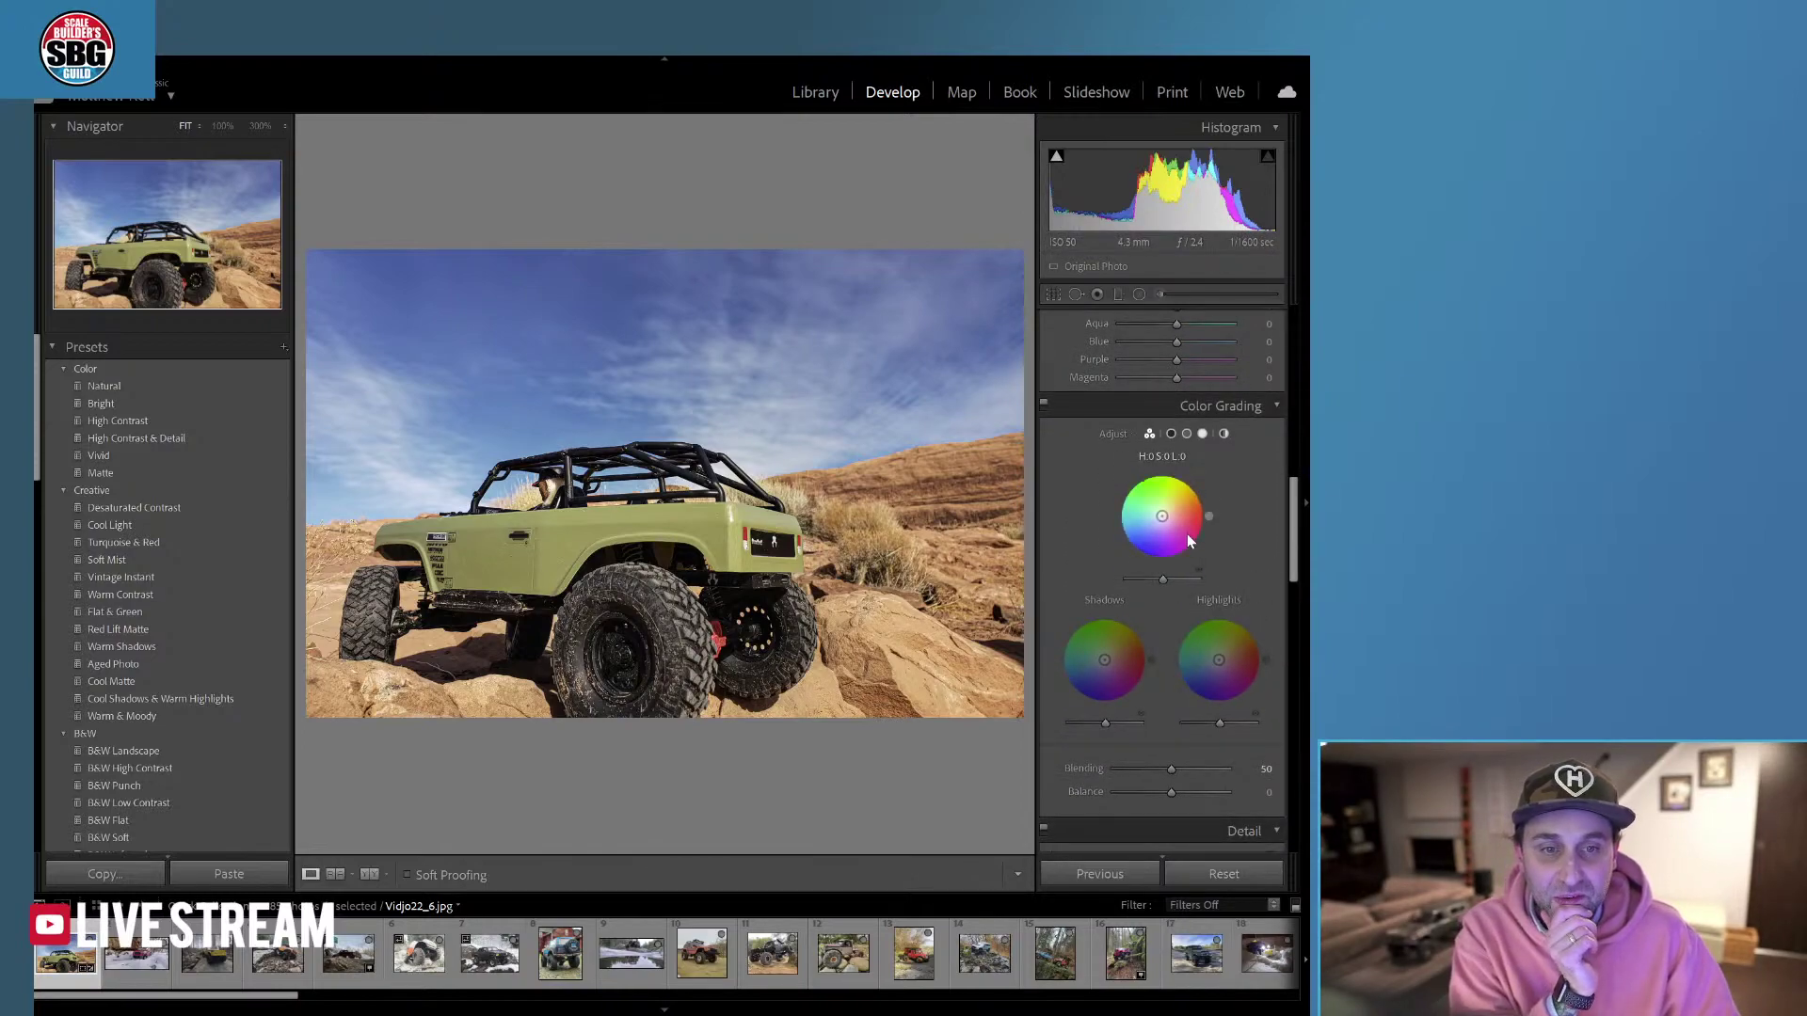
pyautogui.moveTo(1167, 525); pyautogui.dragTo(1166, 509)
pyautogui.moveTo(1163, 514); pyautogui.dragTo(1165, 514)
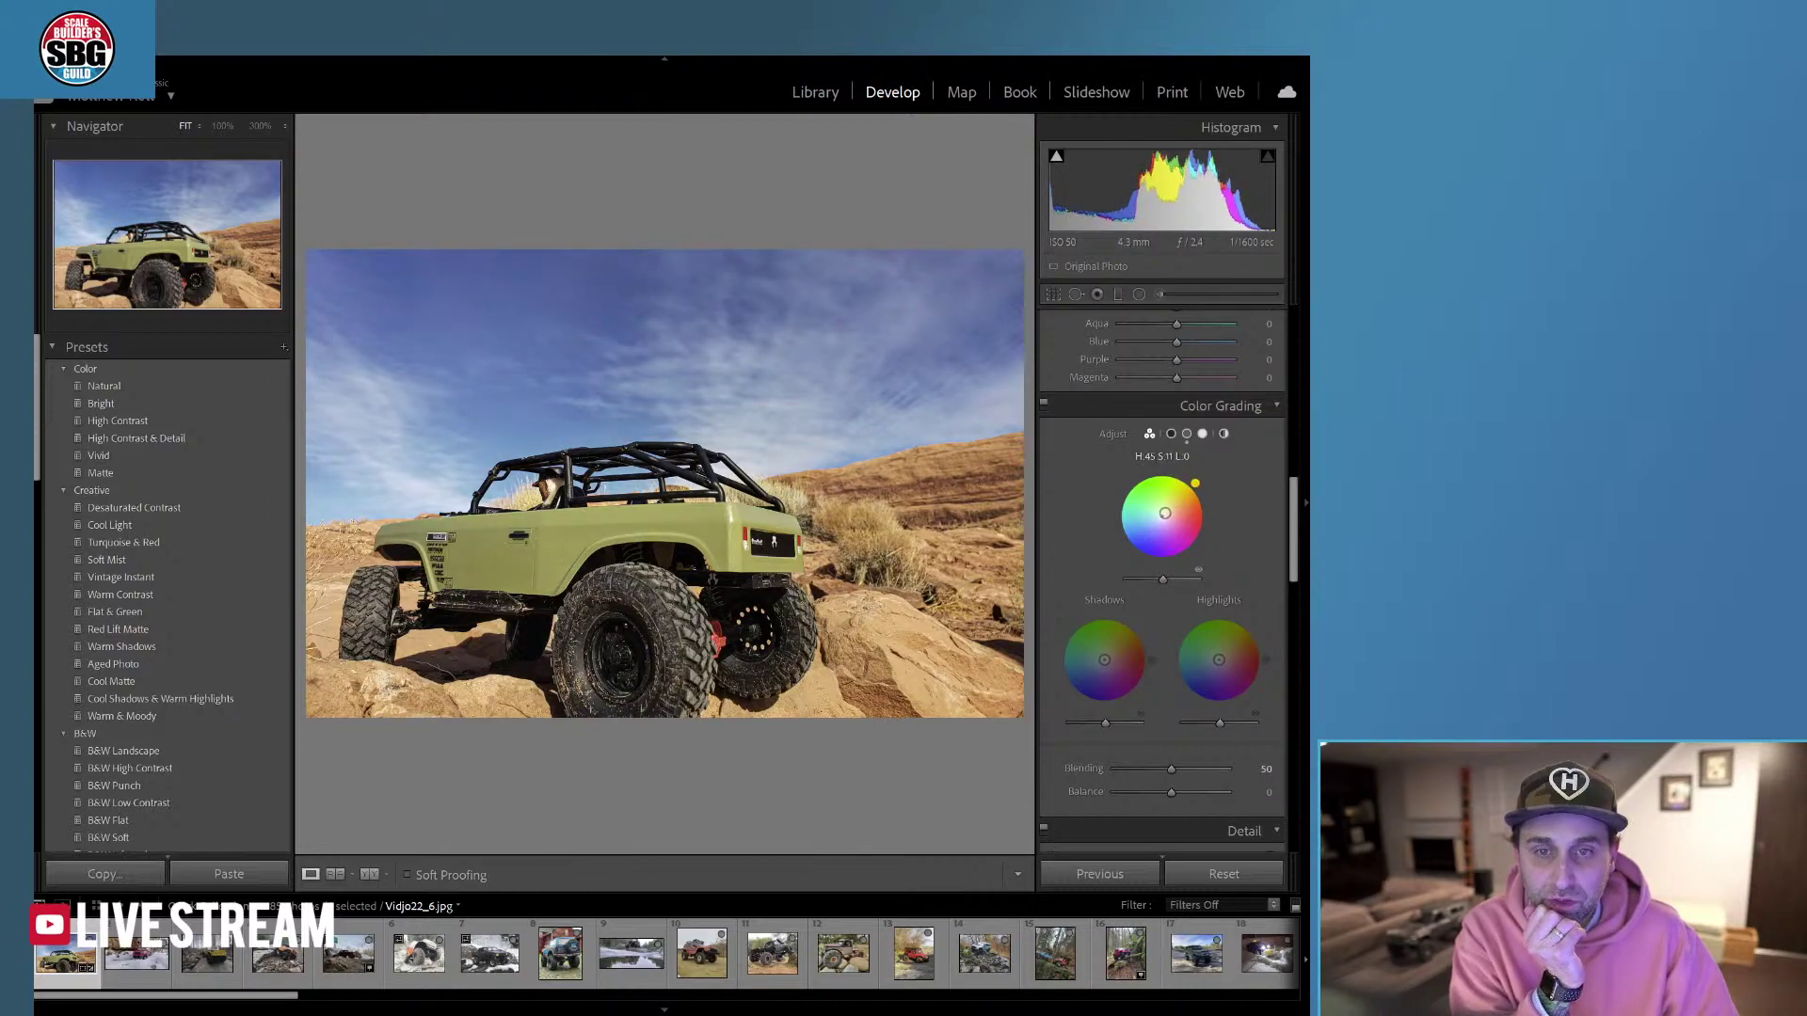
pyautogui.moveTo(1105, 659); pyautogui.dragTo(1105, 649)
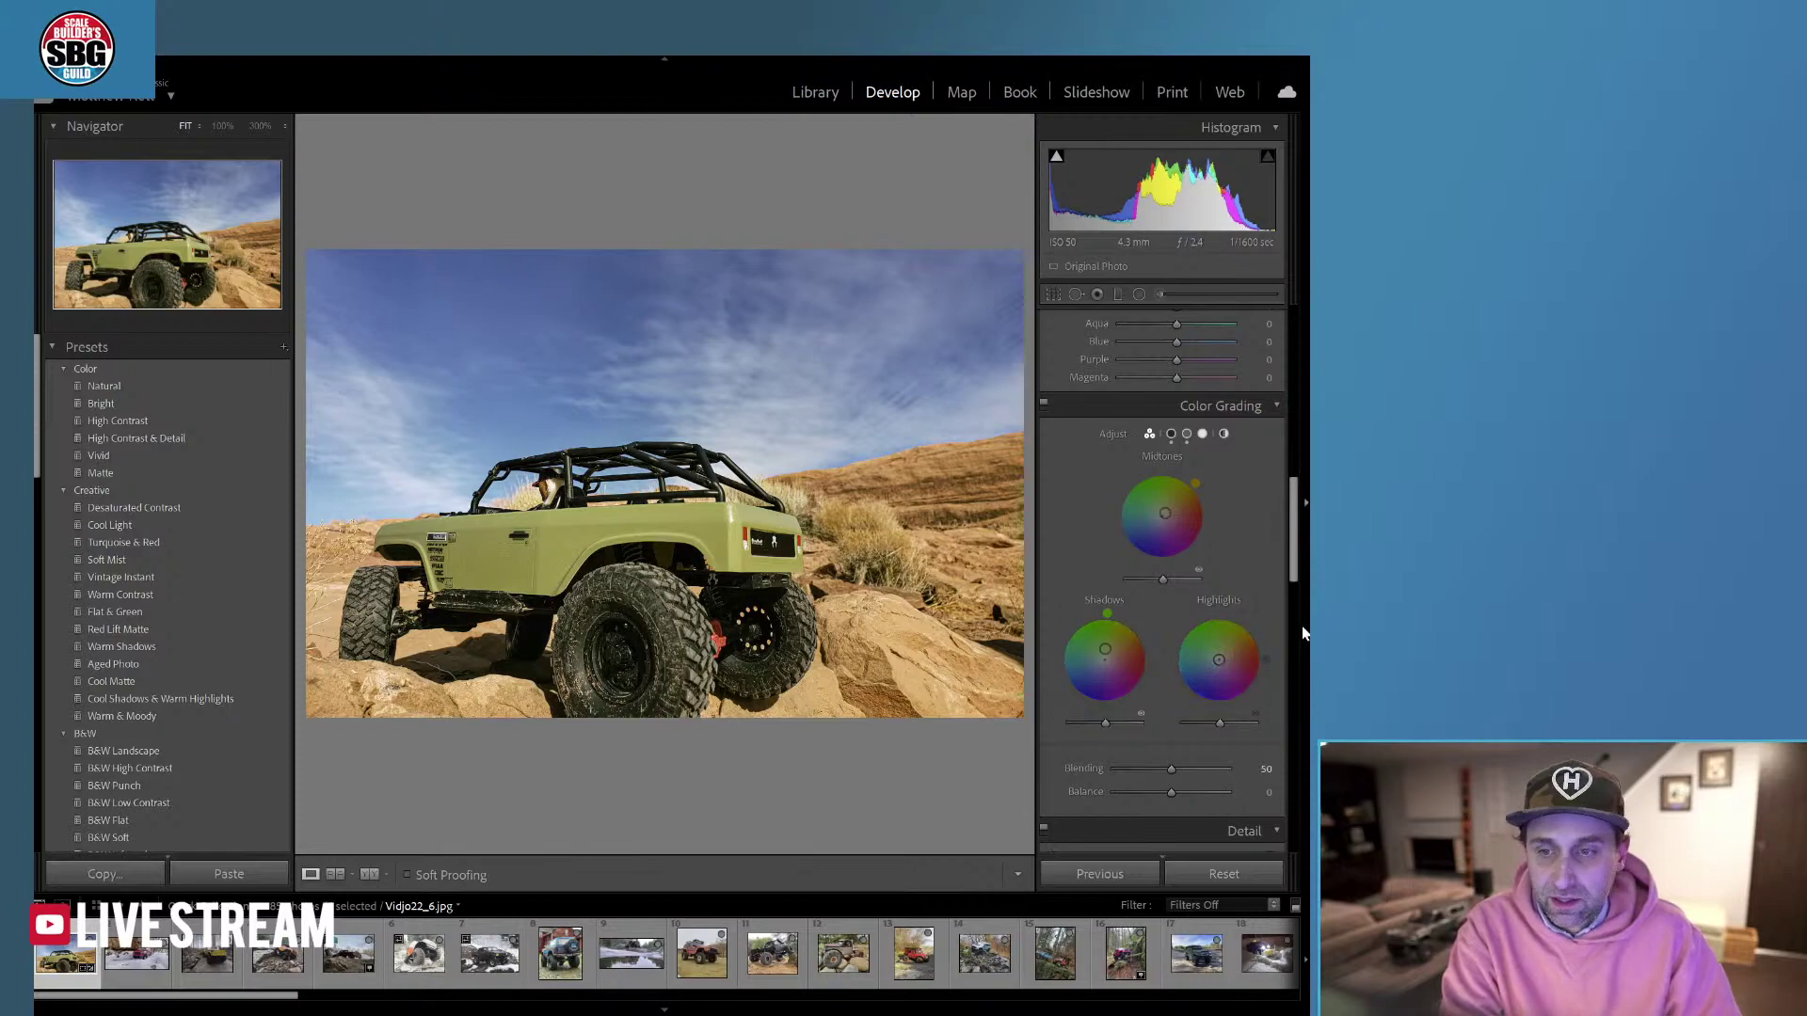
# Apply the Medium vignetting preset to the photo.
pyautogui.scroll(-10, 269, 574)
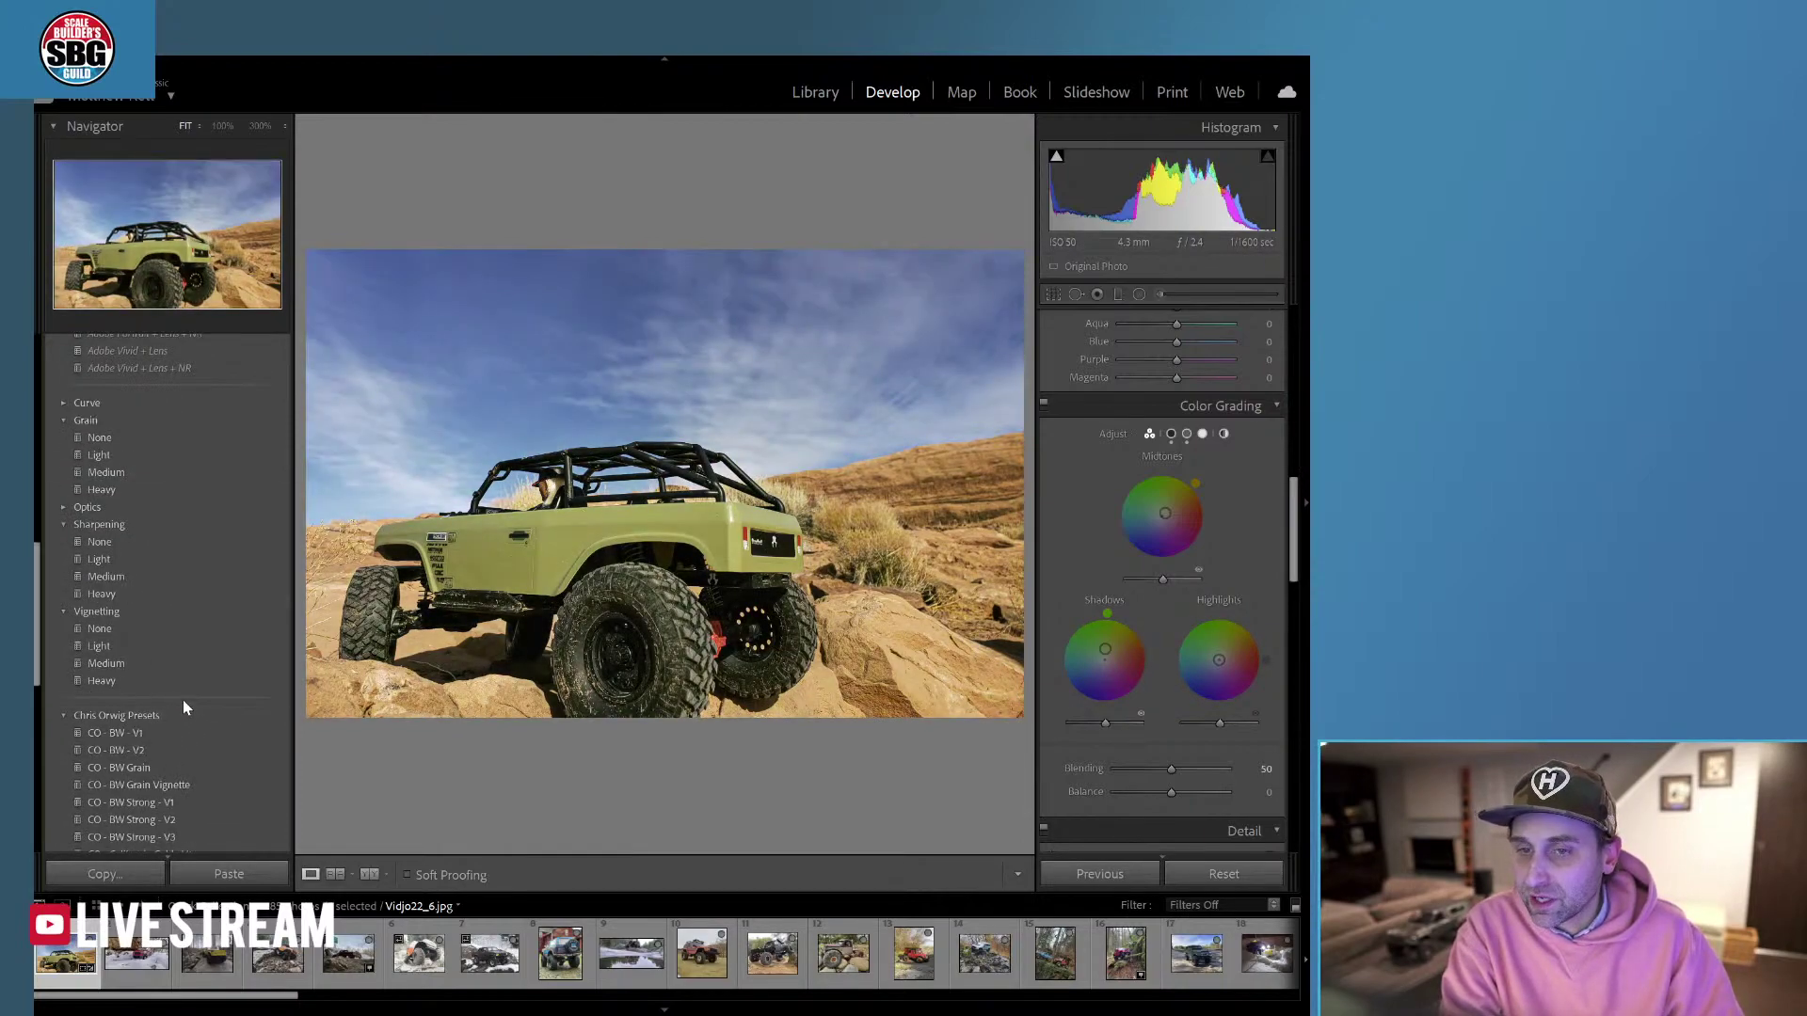
pyautogui.scroll(-2, 181, 659)
pyautogui.click(144, 435)
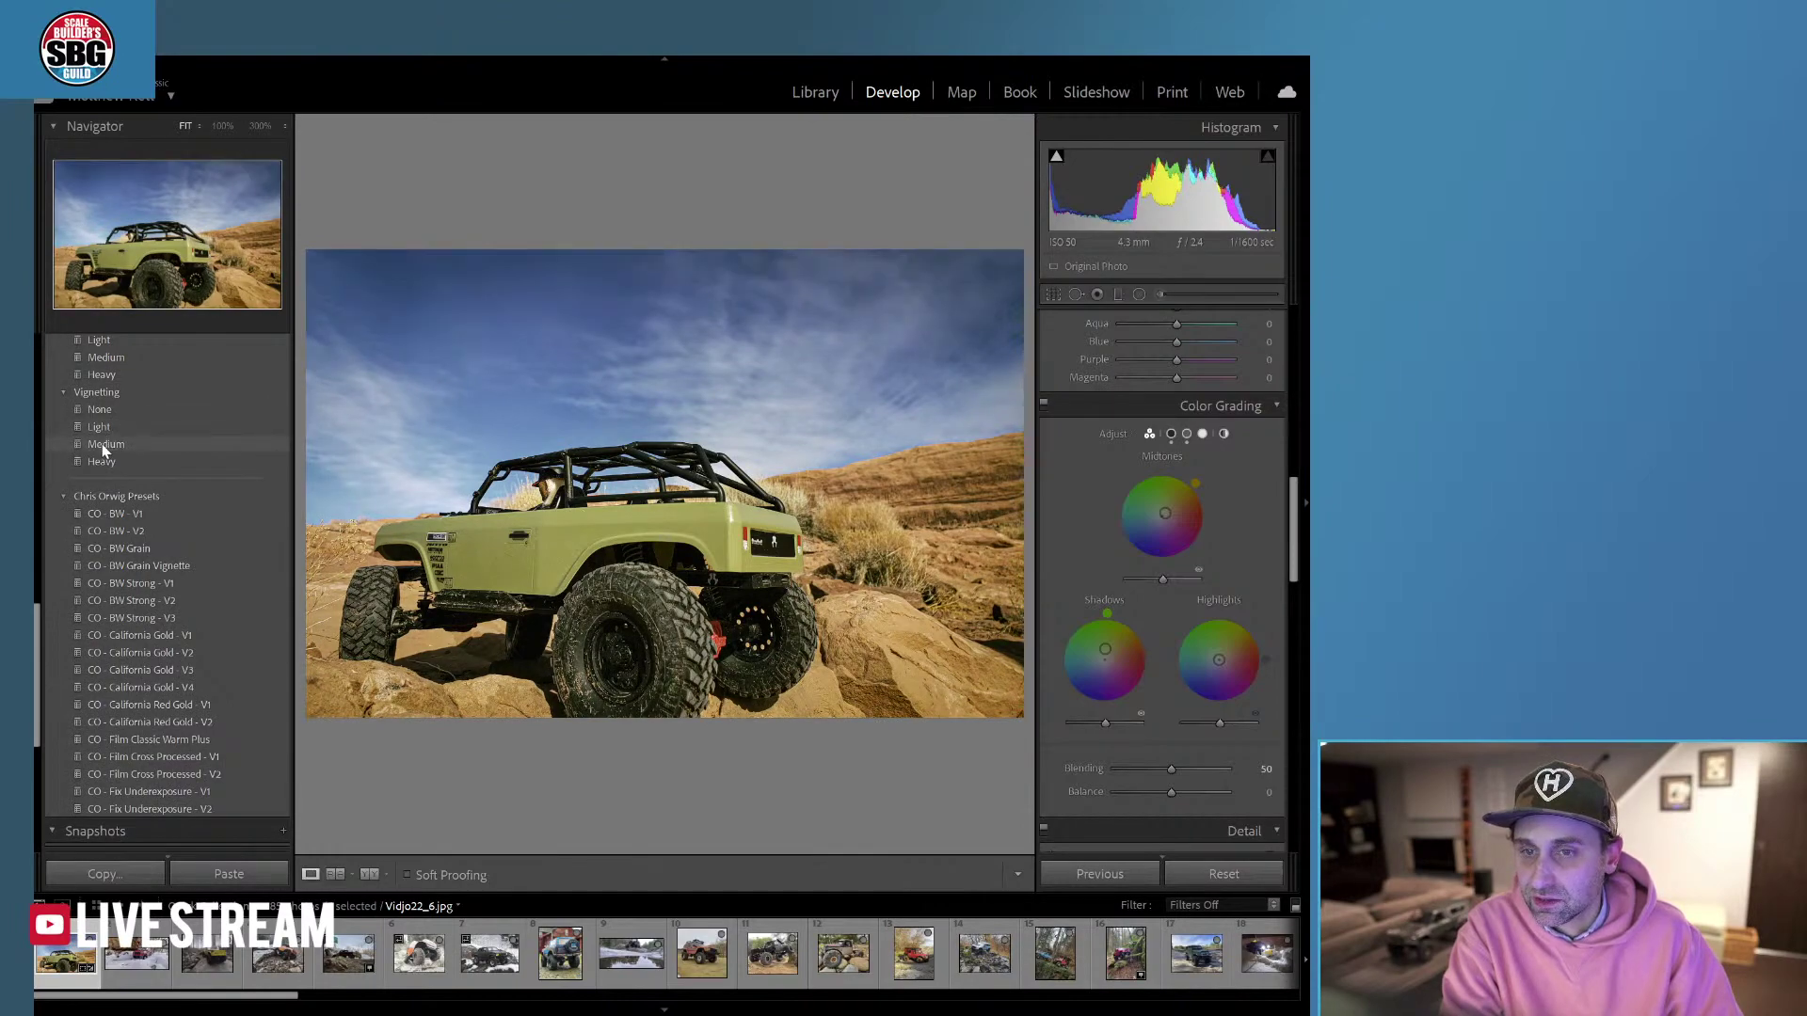
pyautogui.click(105, 451)
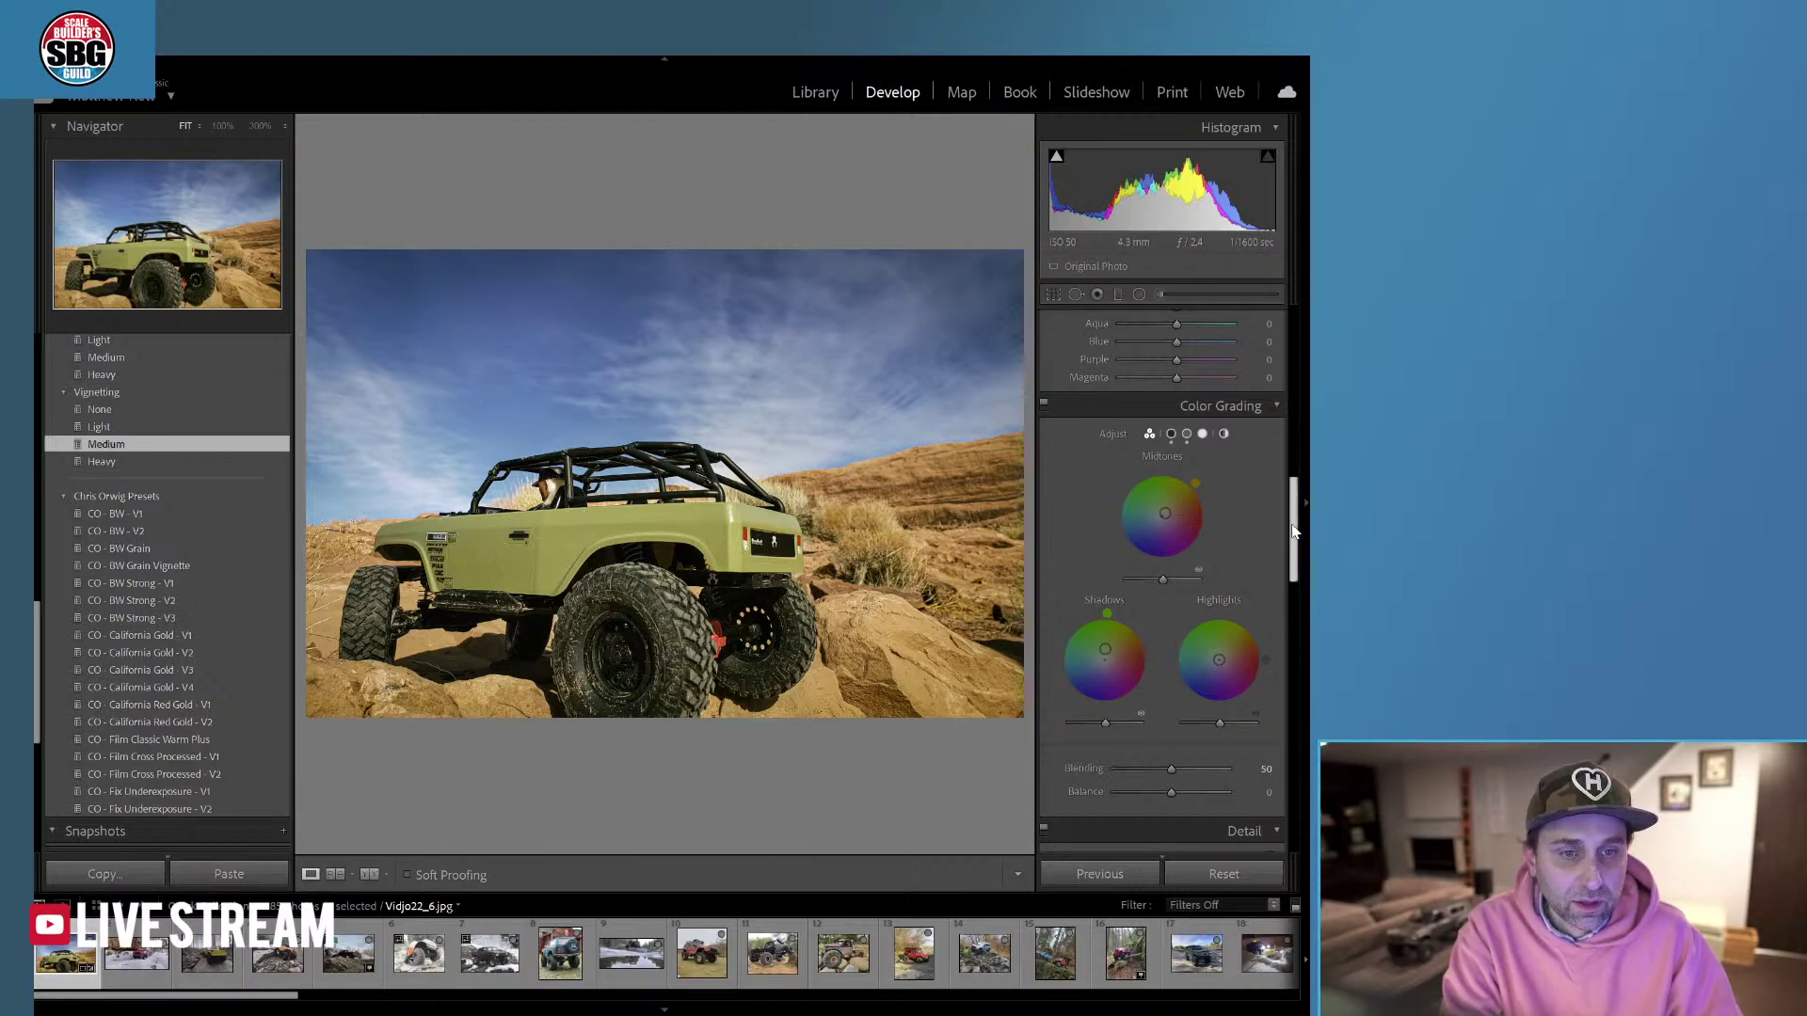
# Shift the HSL hue of Green to −42.
pyautogui.scroll(3, 1176, 471)
pyautogui.click(1061, 397)
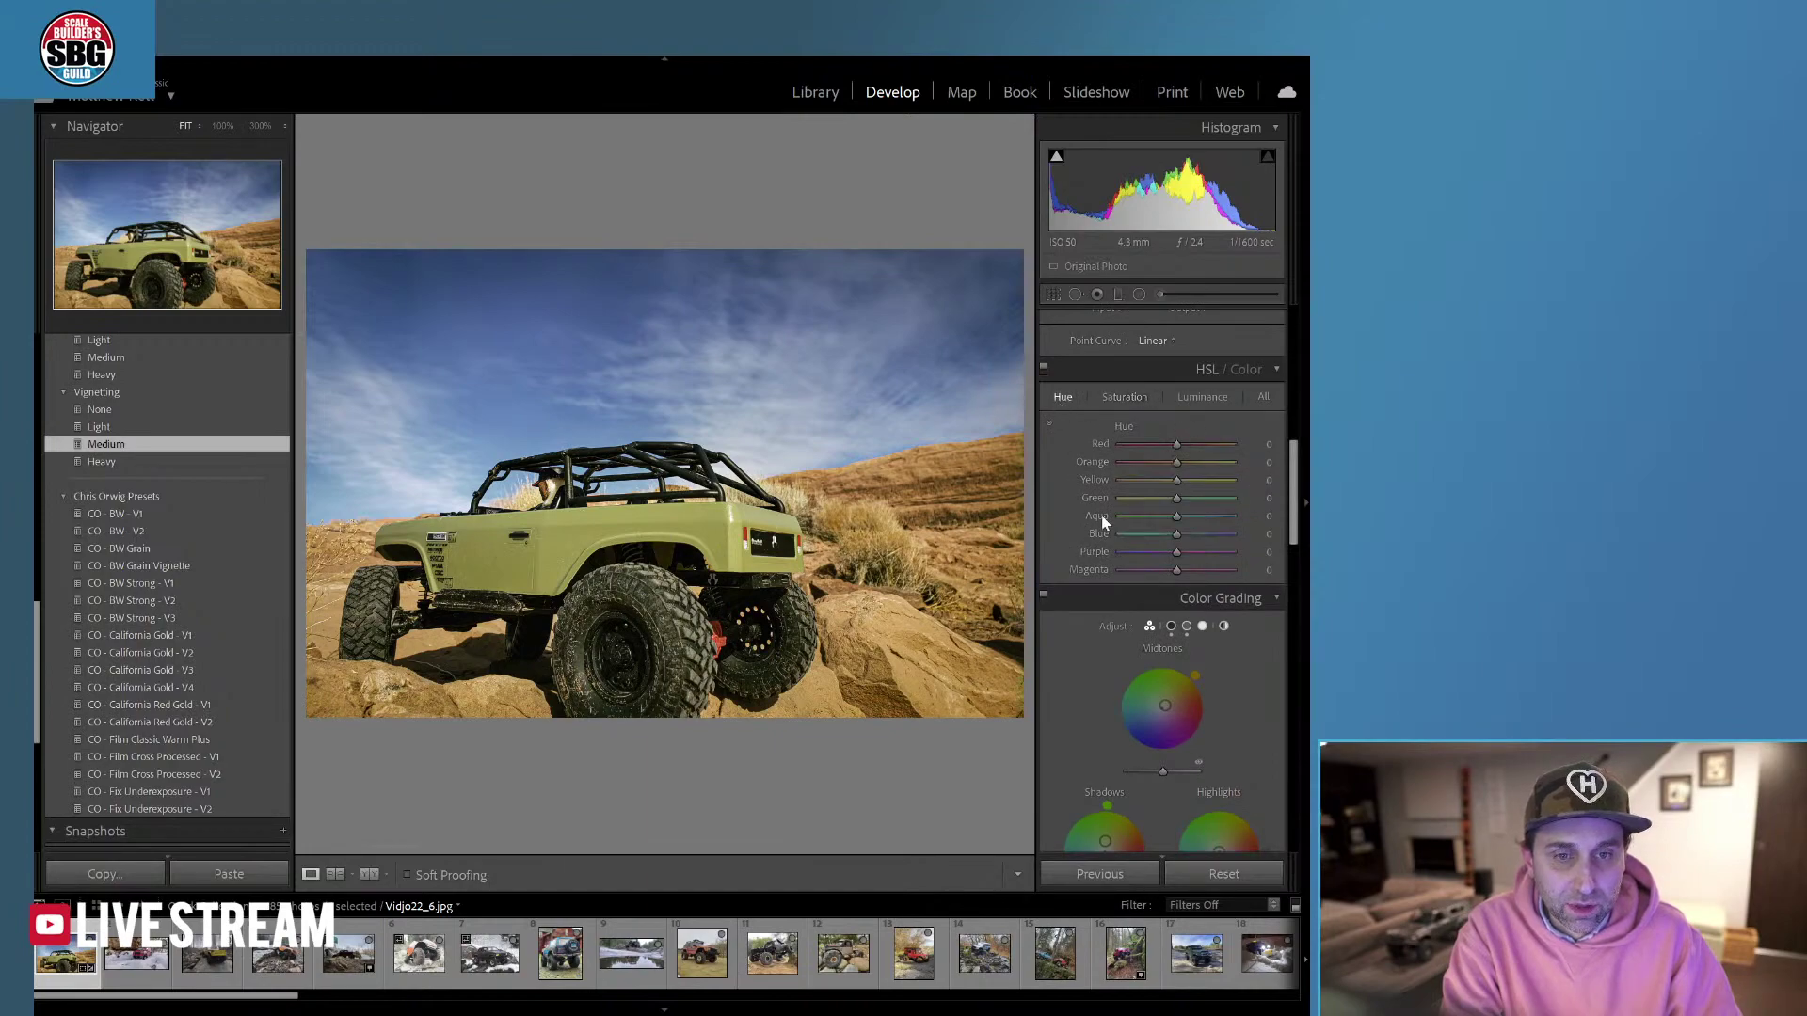
pyautogui.moveTo(1177, 498)
pyautogui.mouseDown()
pyautogui.moveTo(1214, 501)
pyautogui.moveTo(1122, 496)
pyautogui.moveTo(1213, 500)
pyautogui.moveTo(1154, 496)
pyautogui.mouseUp()
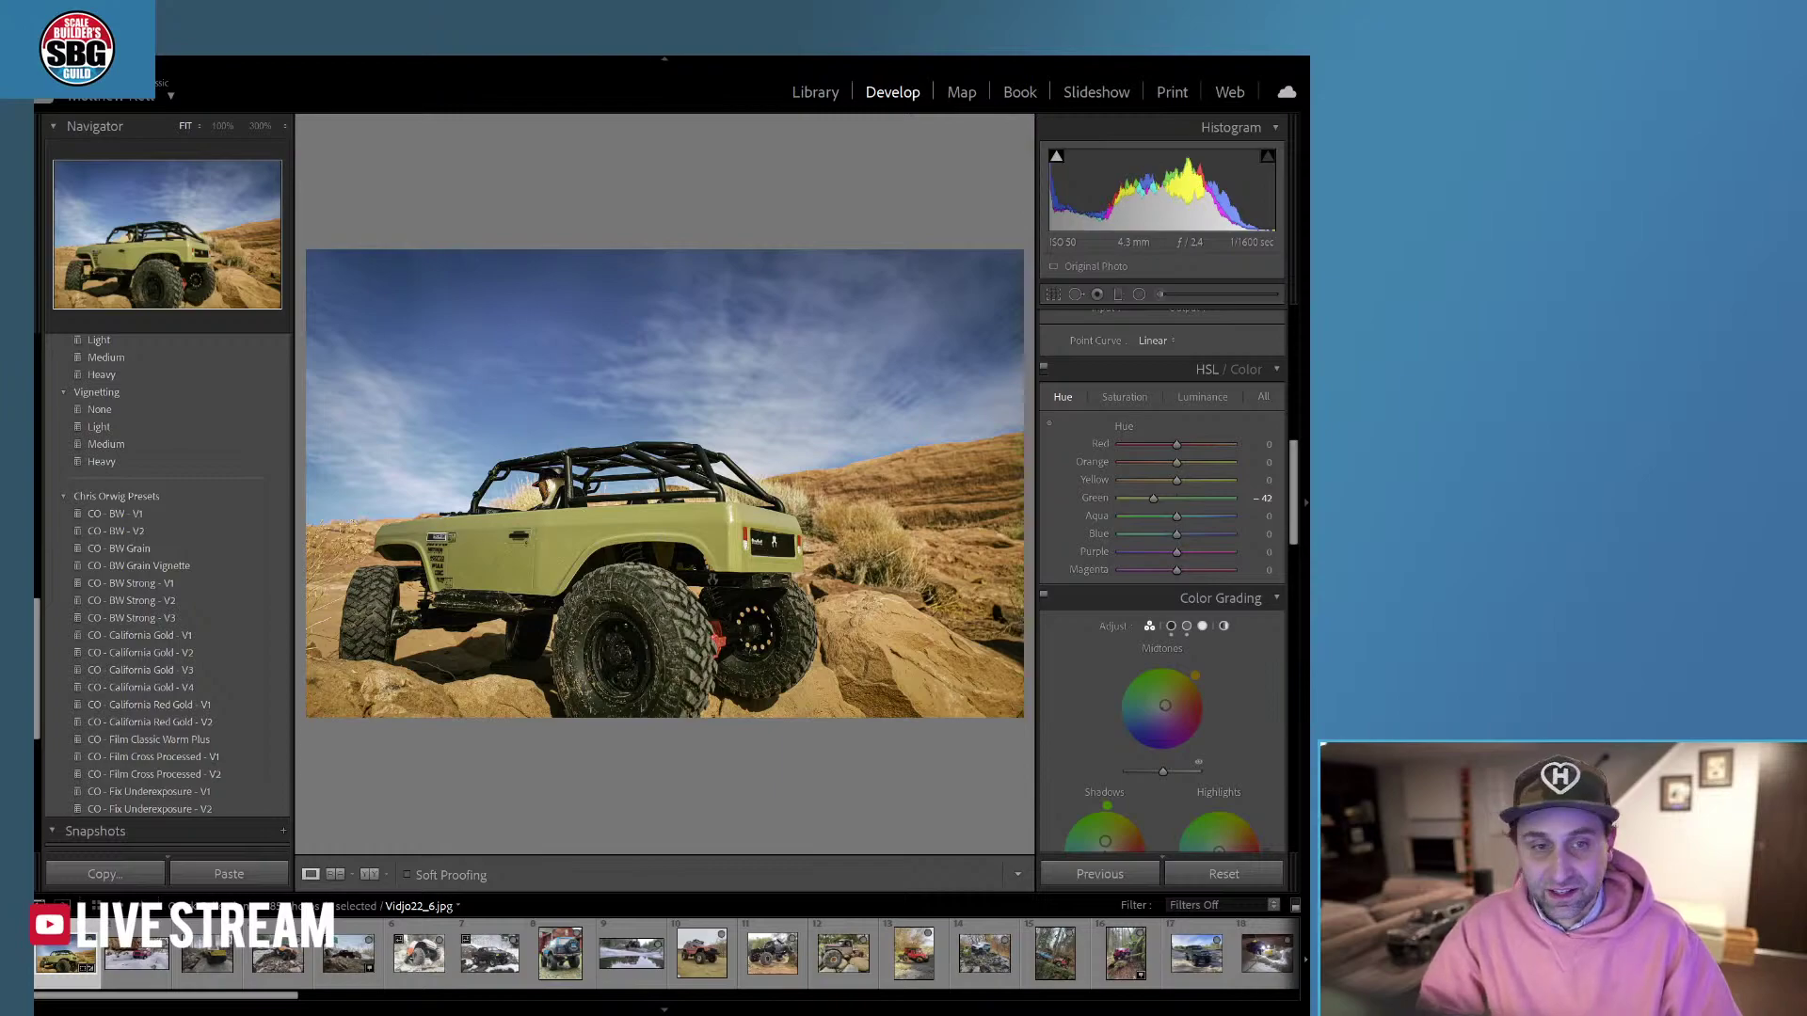
# Add a slanted graduated filter across the sky and give it the CO - Landscape - Sky Clouds Snap effect.
pyautogui.click(1118, 295)
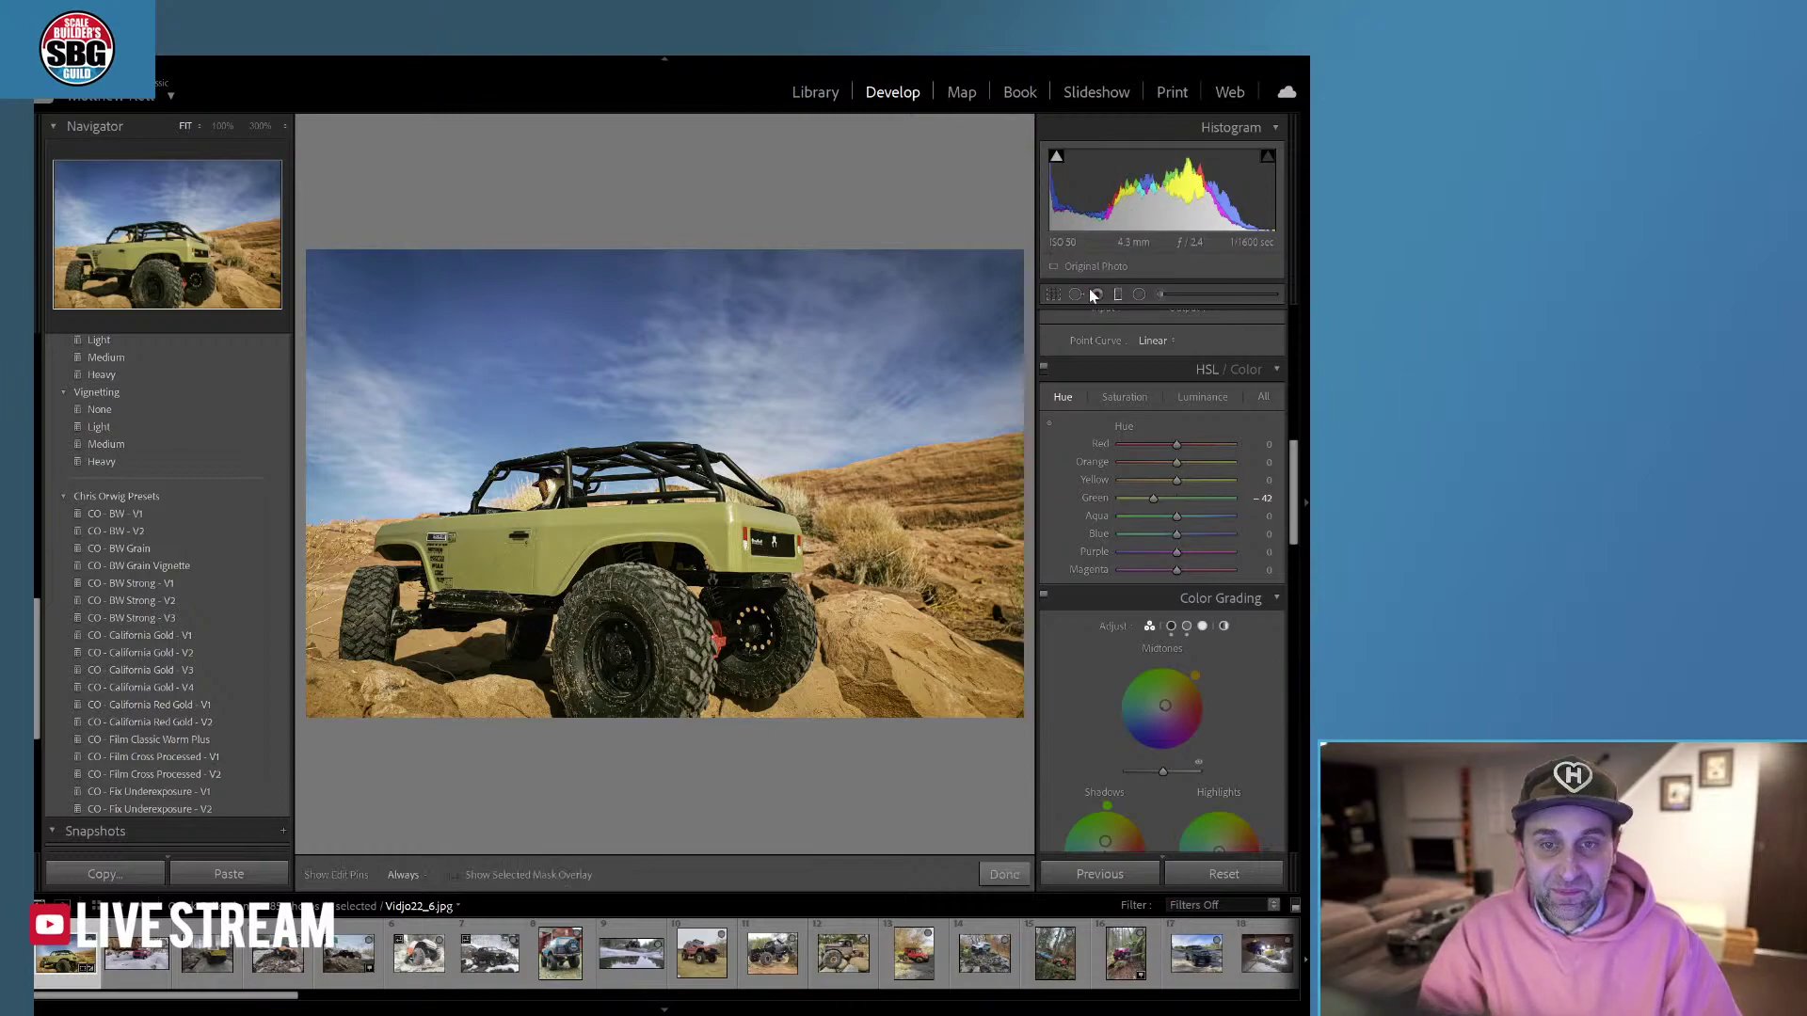
pyautogui.moveTo(446, 220); pyautogui.dragTo(681, 591)
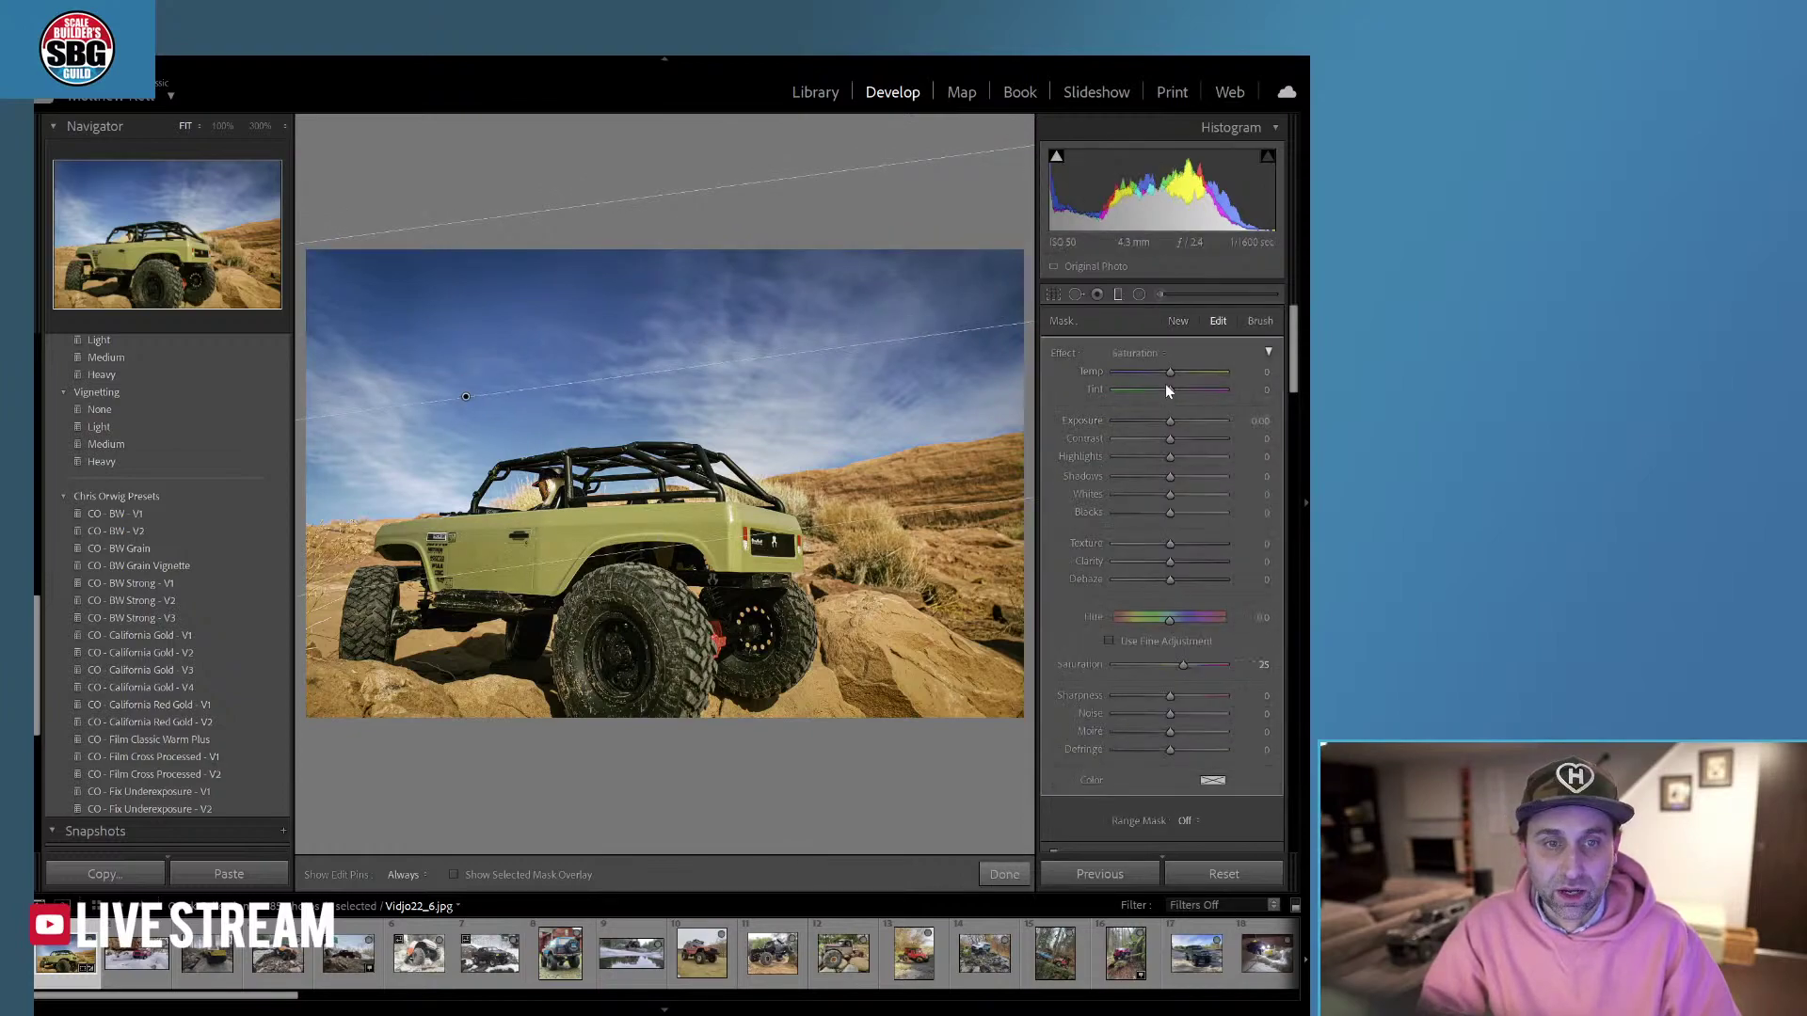
pyautogui.click(1141, 353)
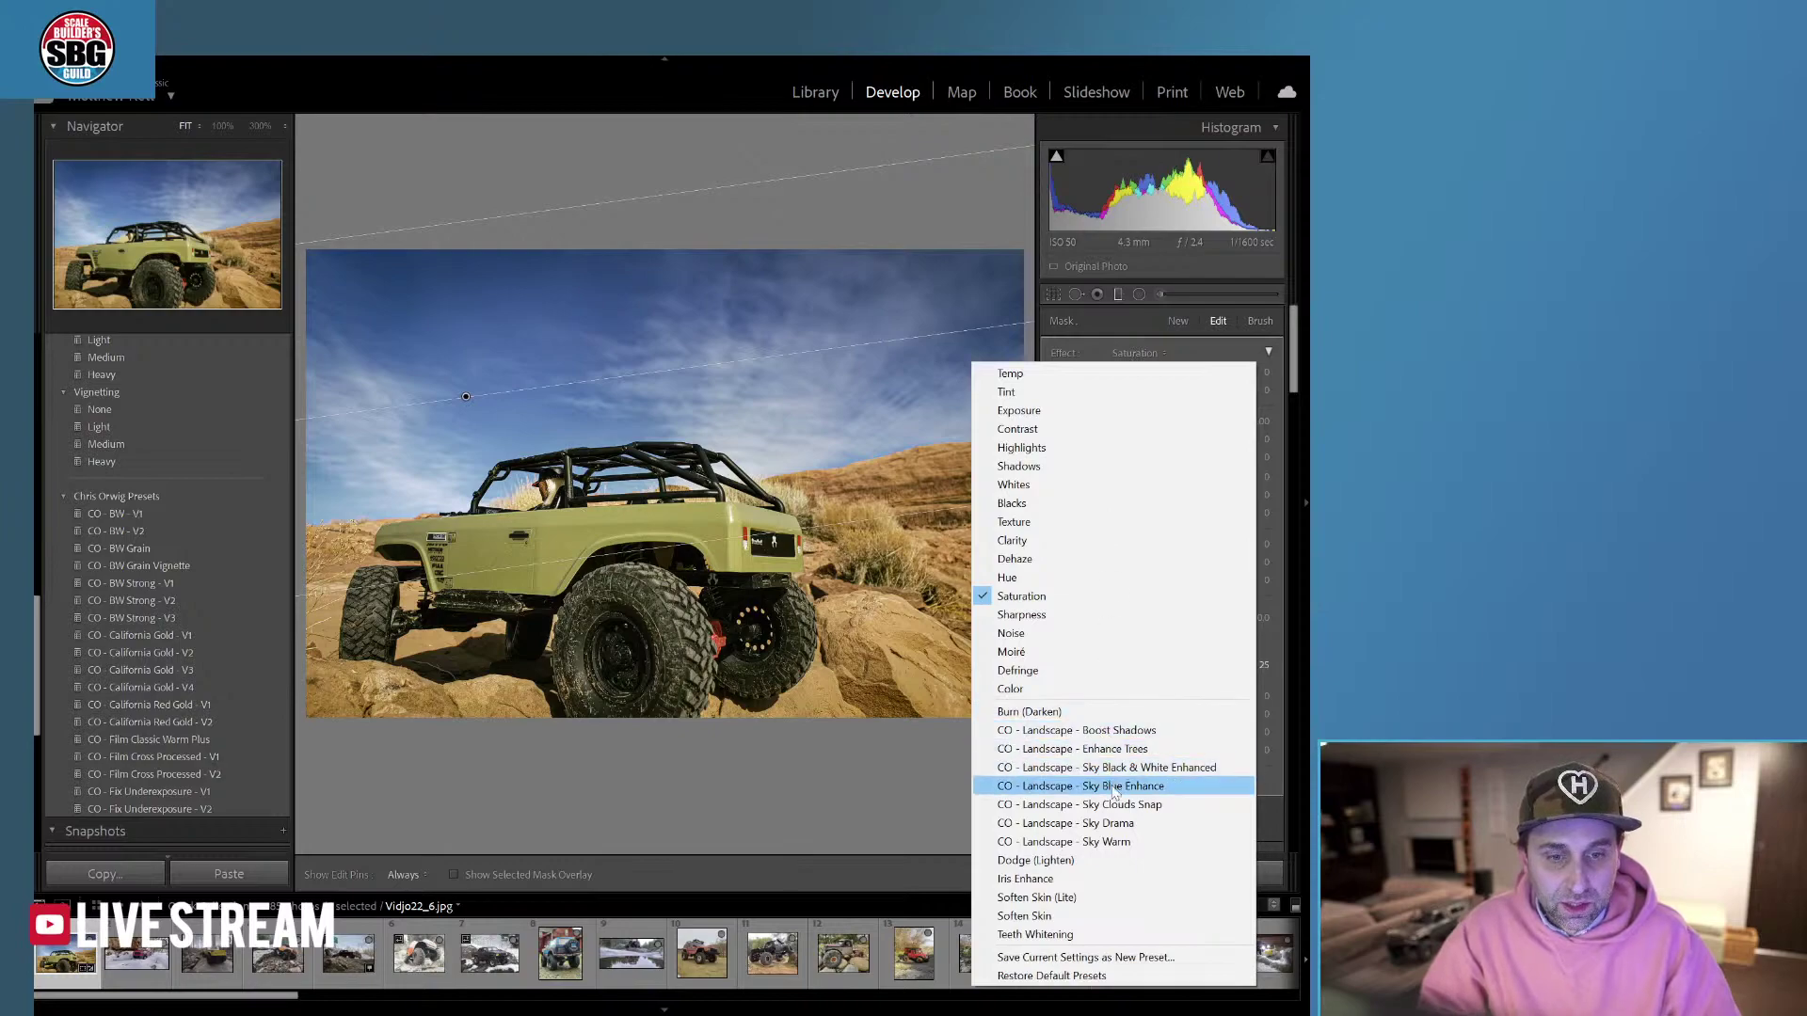
pyautogui.click(1167, 804)
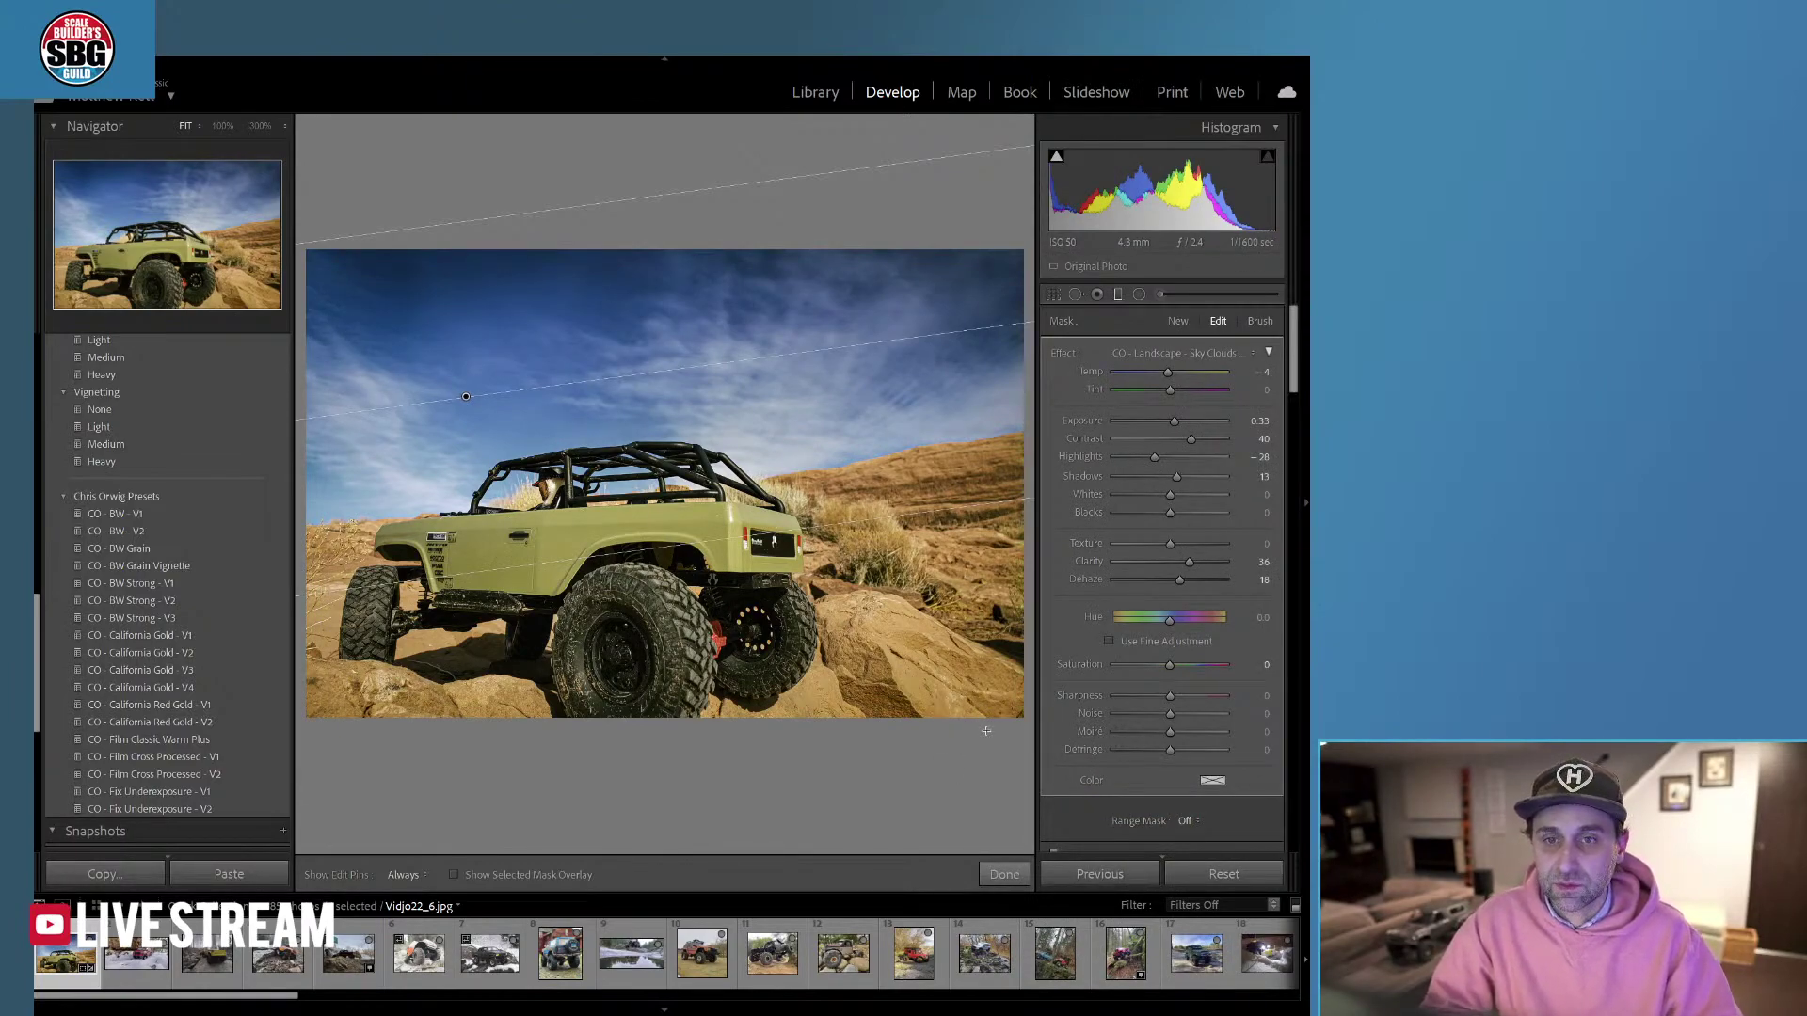
pyautogui.click(1012, 877)
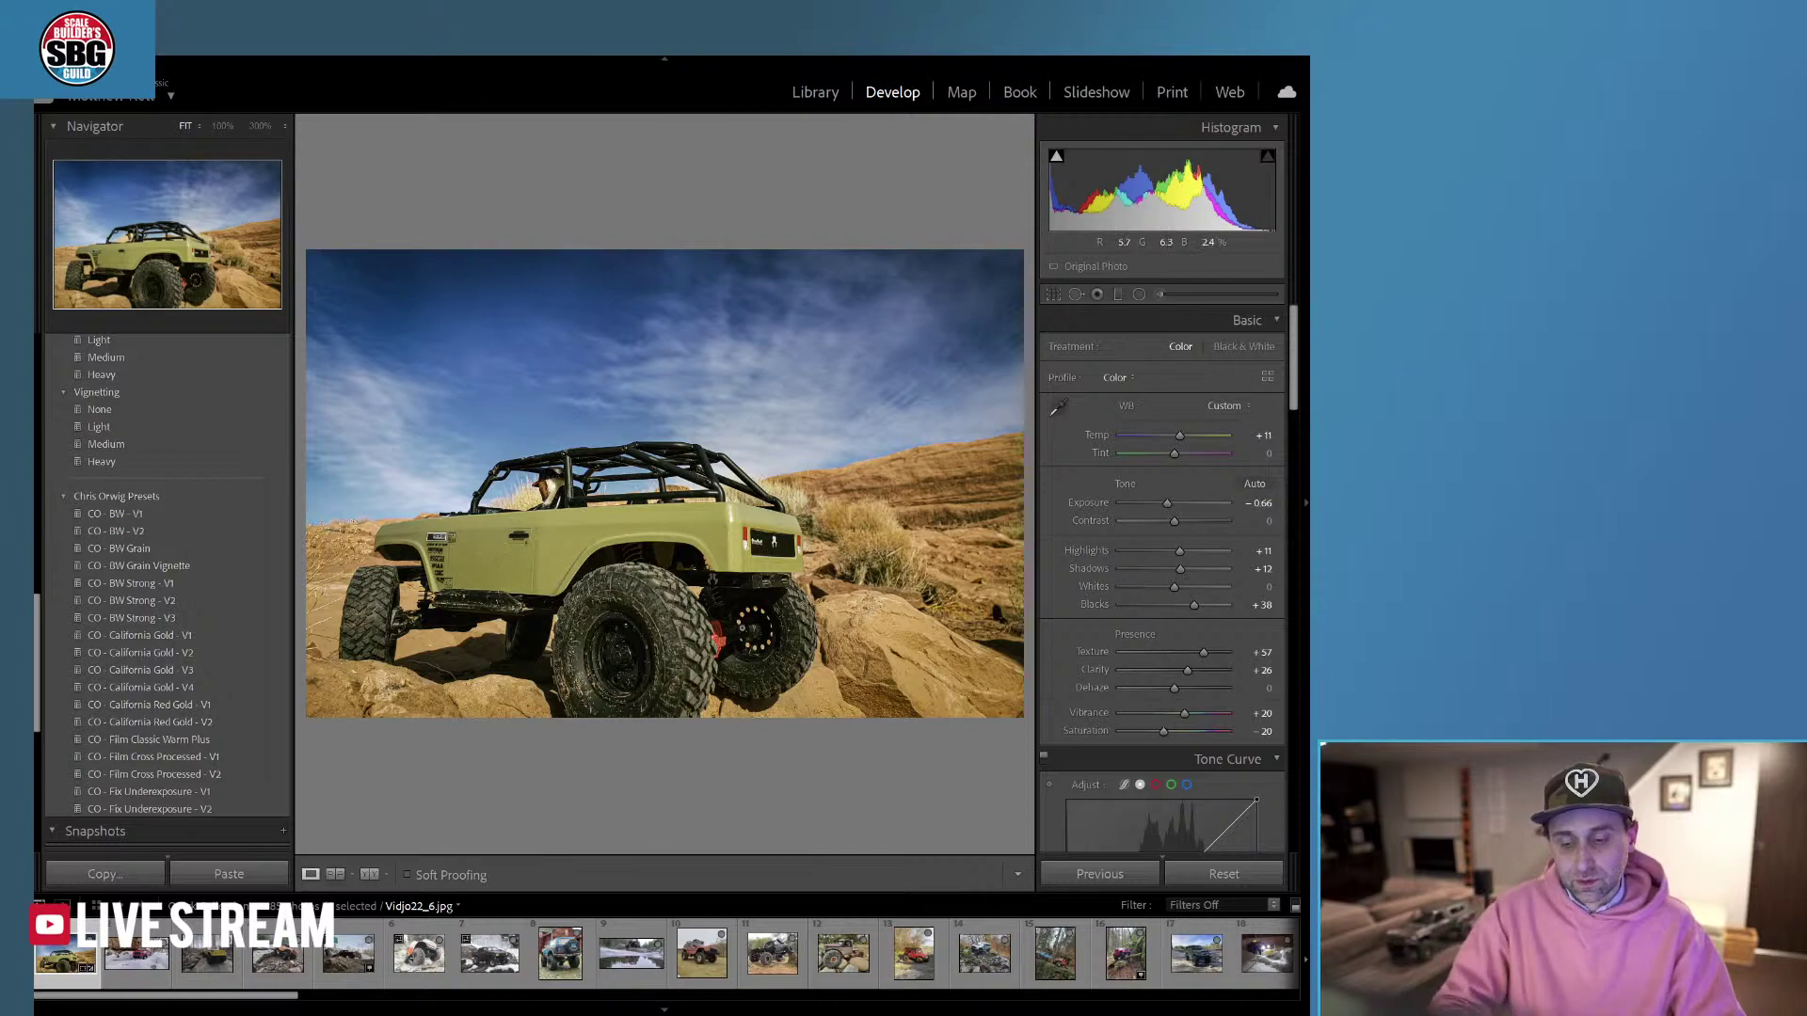
# Compare the edited truck photo with its original version, switching repeatedly between before and after.
pyautogui.press('\\')
pyautogui.press('\\')
pyautogui.press('\\')
pyautogui.press('\\')
pyautogui.press('\\')
pyautogui.press('\\')
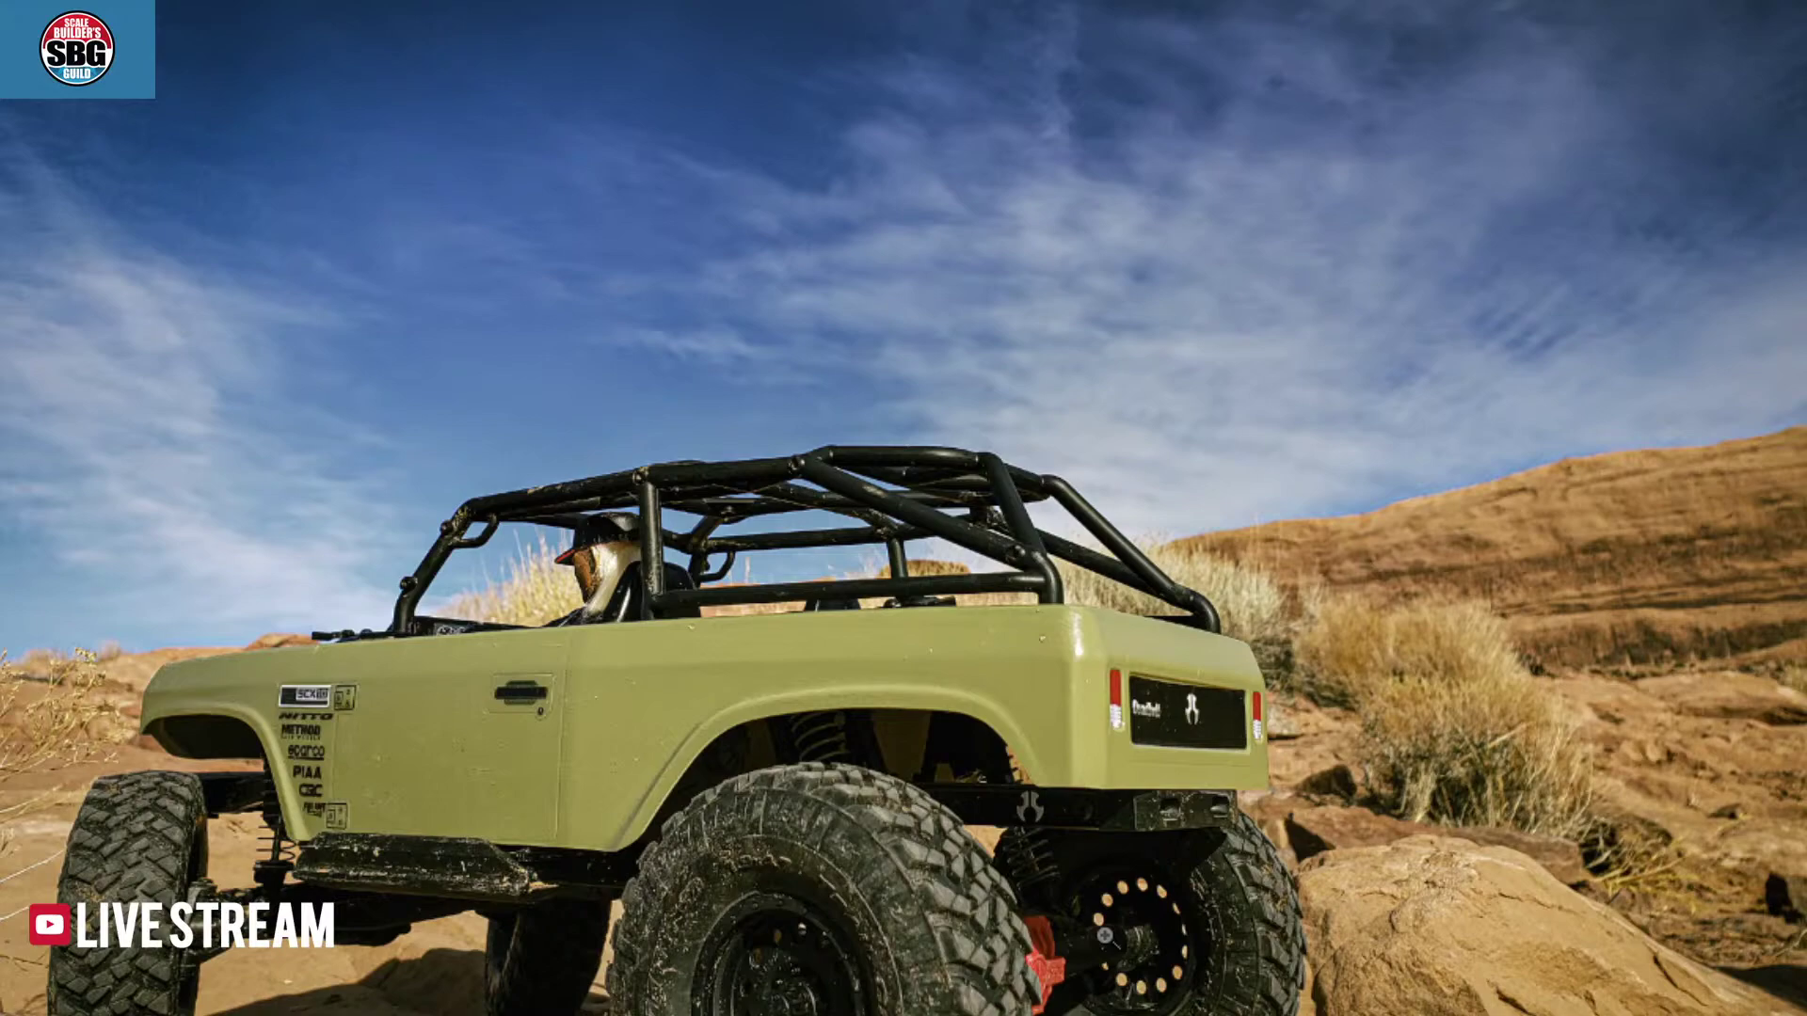
pyautogui.press('\\')
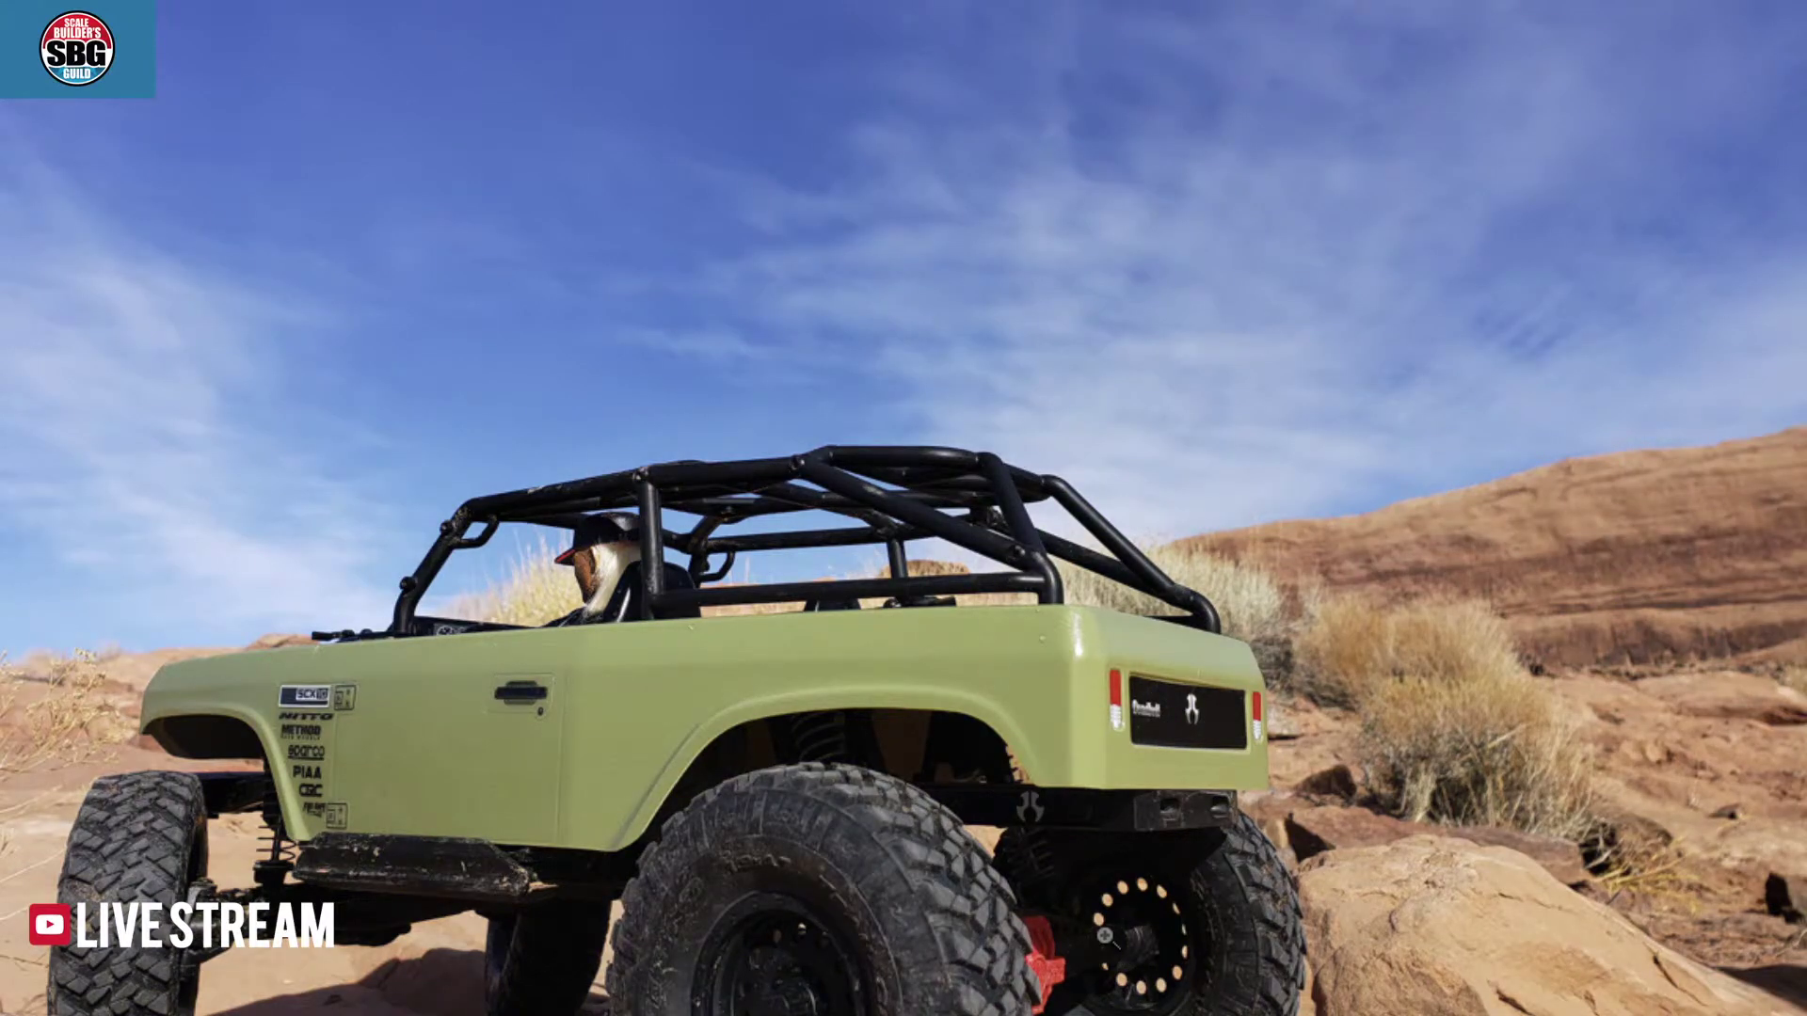
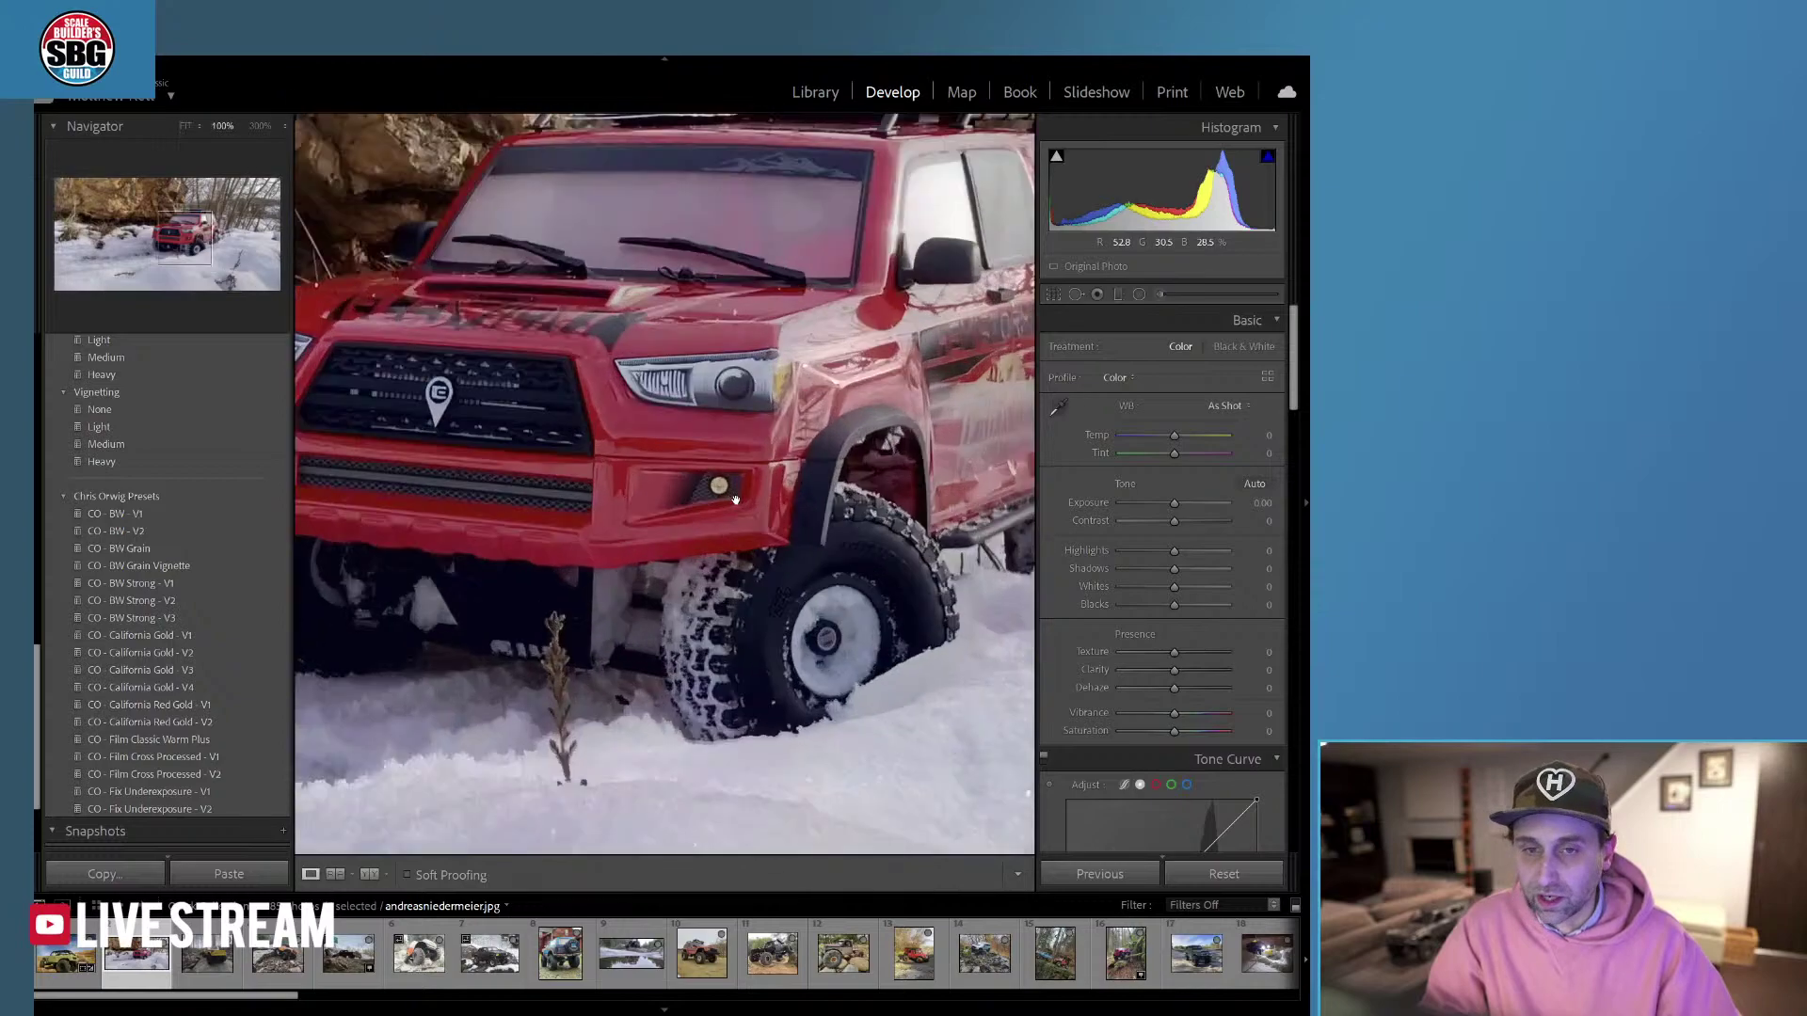
# Set the red truck photo's texture to +46, clarity to +25, highlights to −19 and shadows to +18, and check the truck close up.
pyautogui.moveTo(402, 380); pyautogui.dragTo(576, 402)
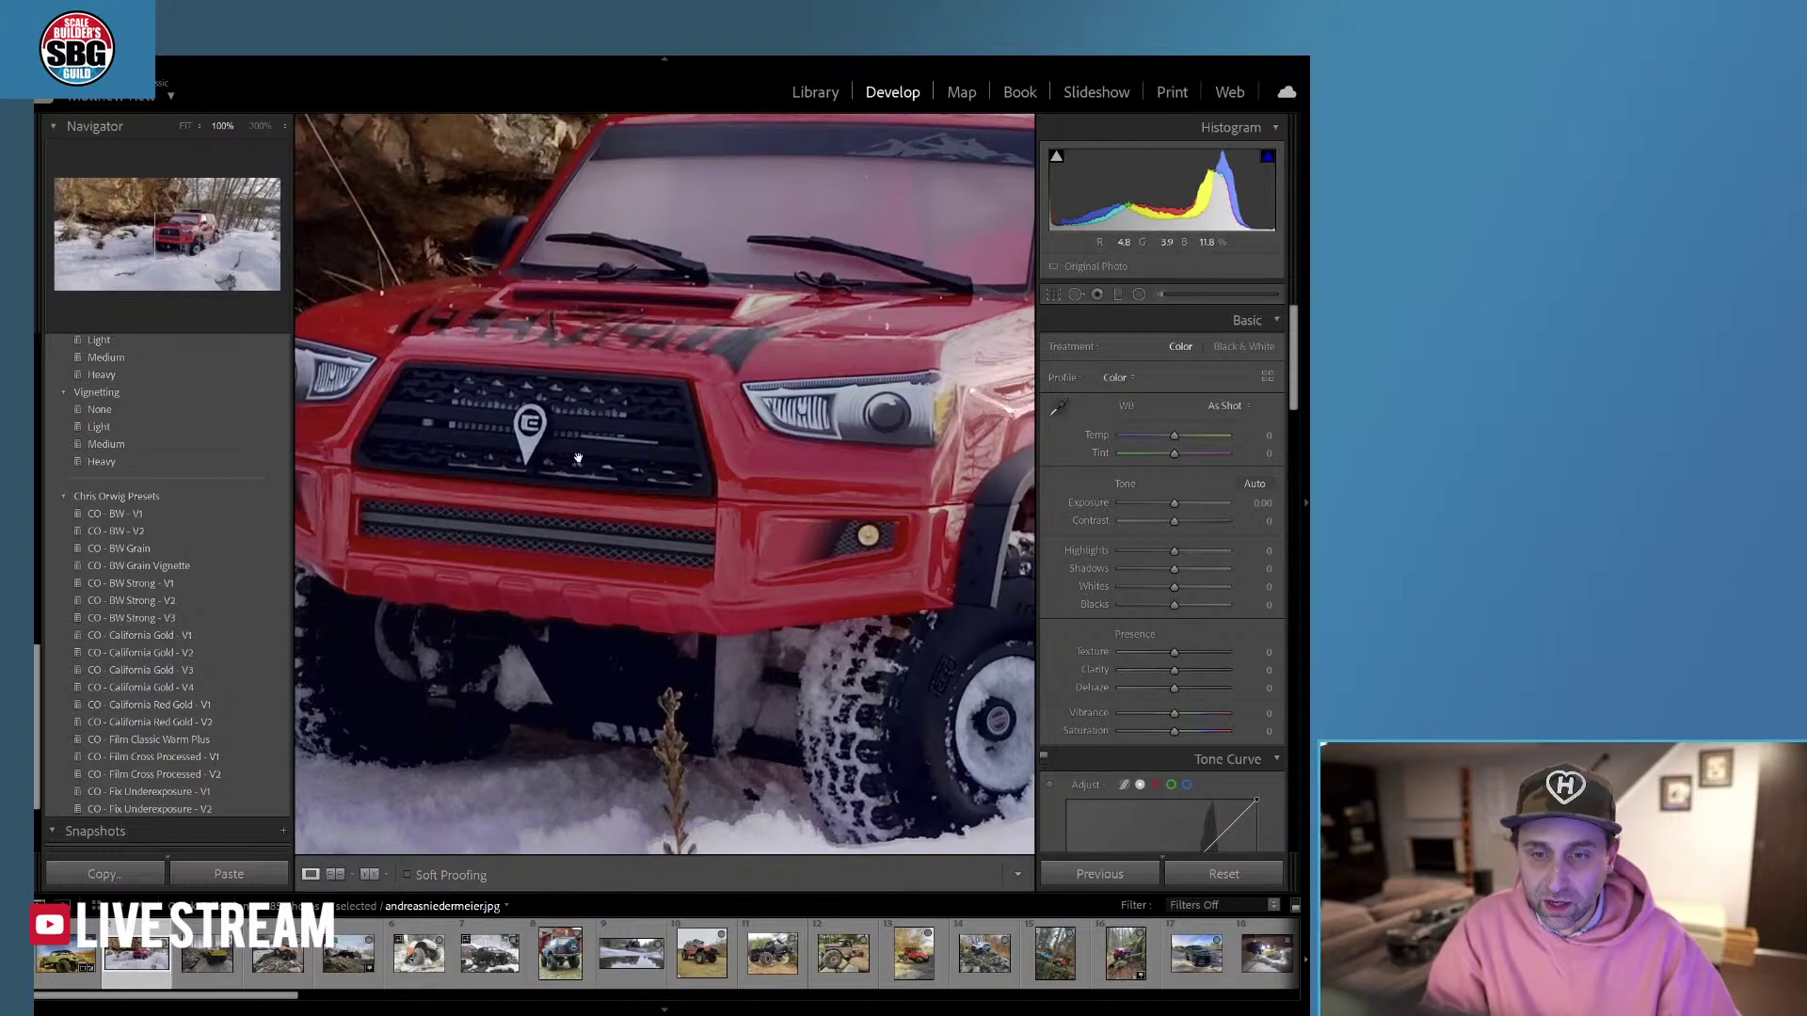
pyautogui.click(740, 719)
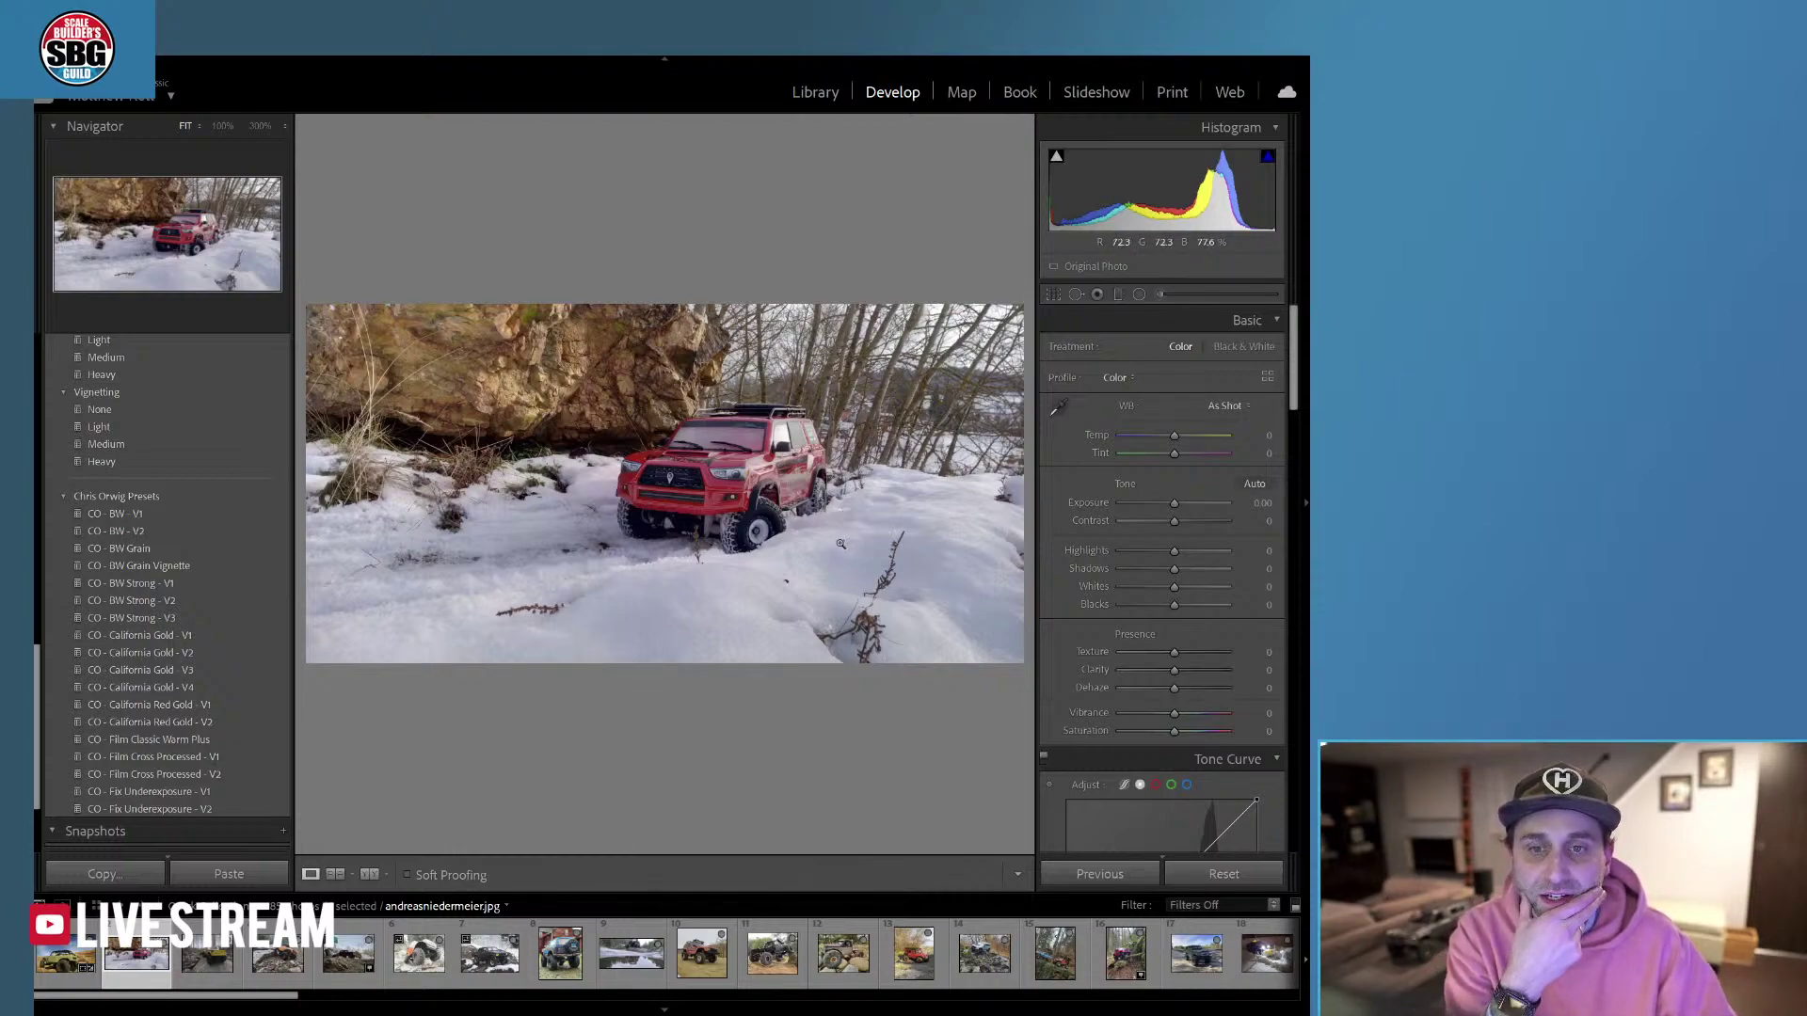
pyautogui.moveTo(1172, 654)
pyautogui.mouseDown()
pyautogui.moveTo(1198, 652)
pyautogui.moveTo(1186, 672)
pyautogui.mouseUp()
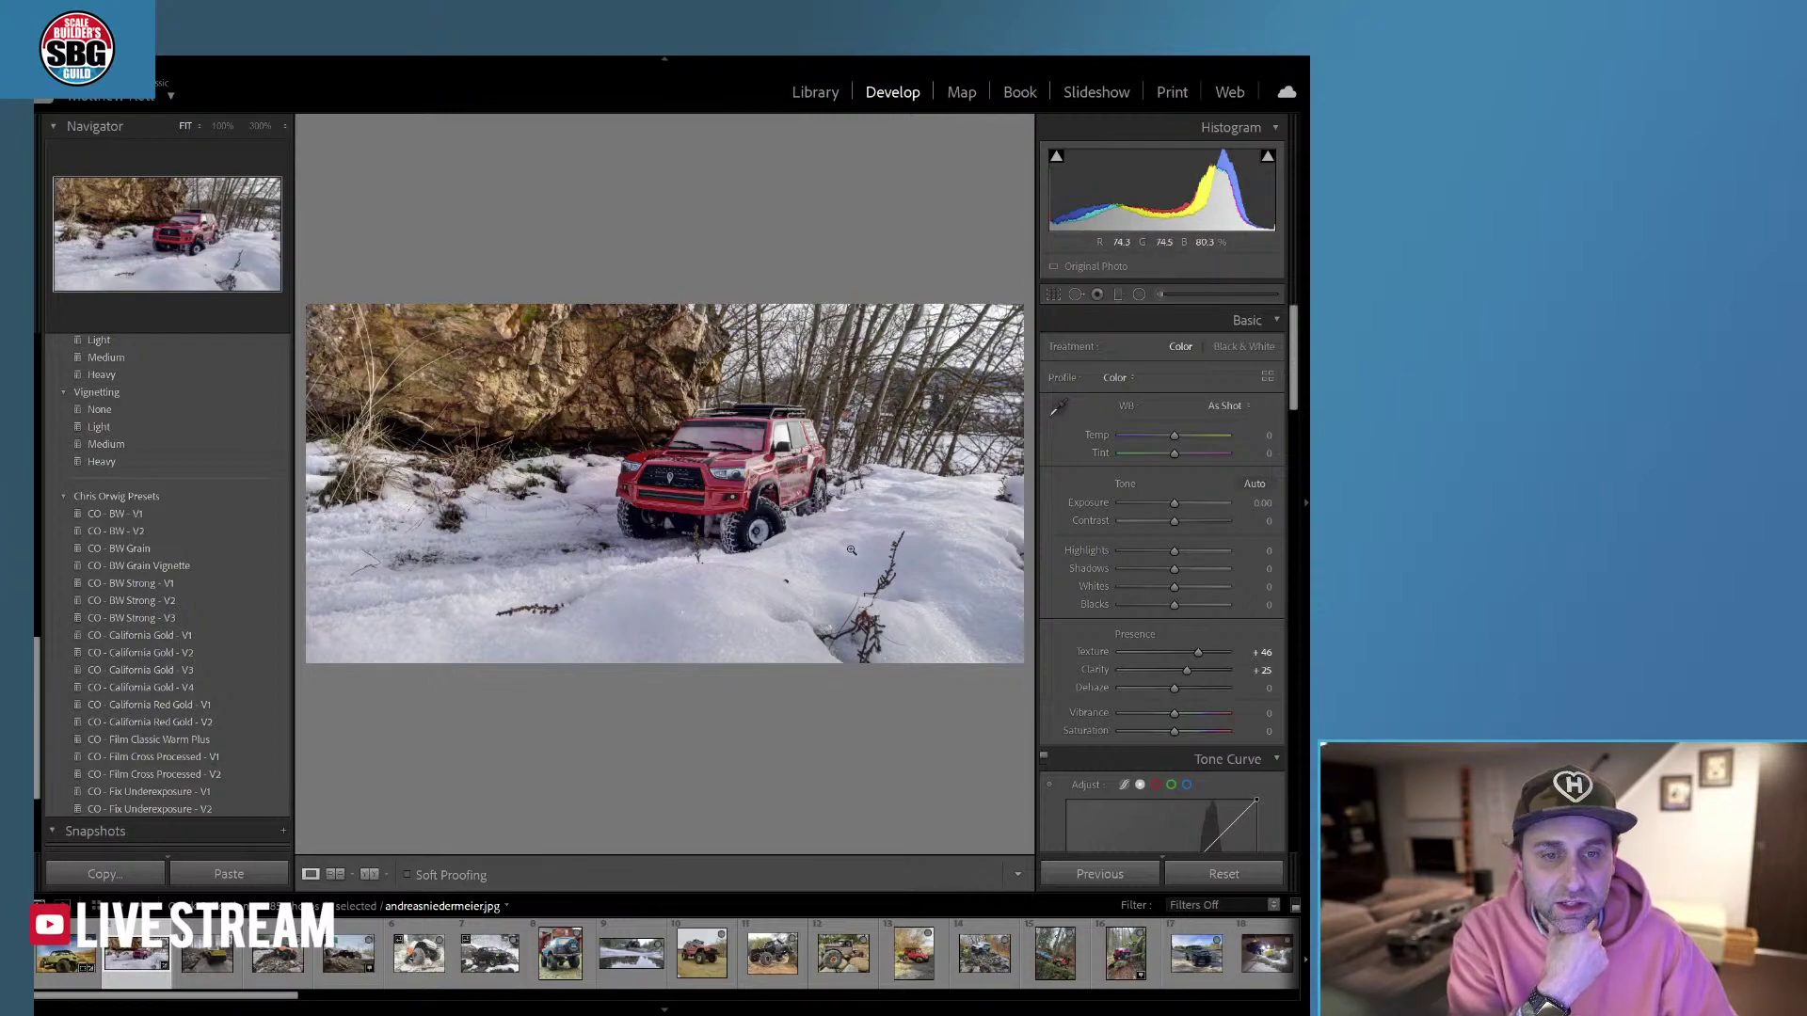
pyautogui.moveTo(1174, 551)
pyautogui.mouseDown()
pyautogui.moveTo(1159, 562)
pyautogui.moveTo(1185, 573)
pyautogui.mouseUp()
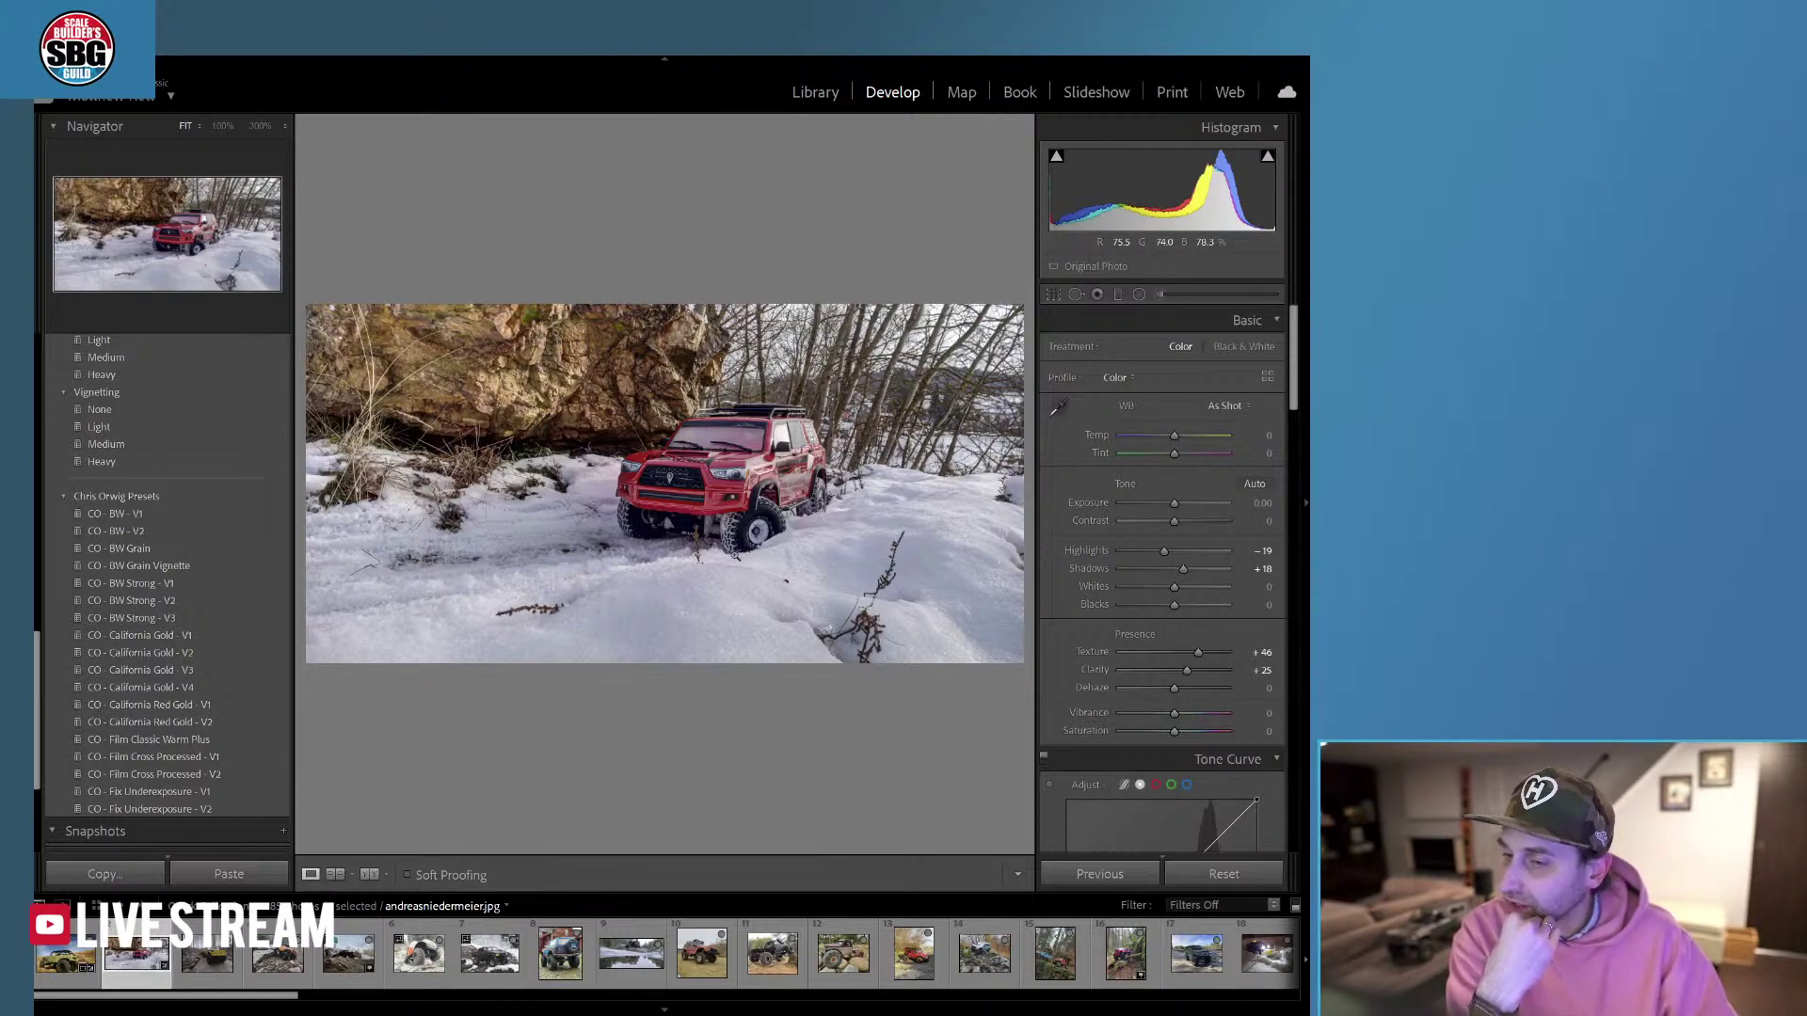
pyautogui.click(724, 459)
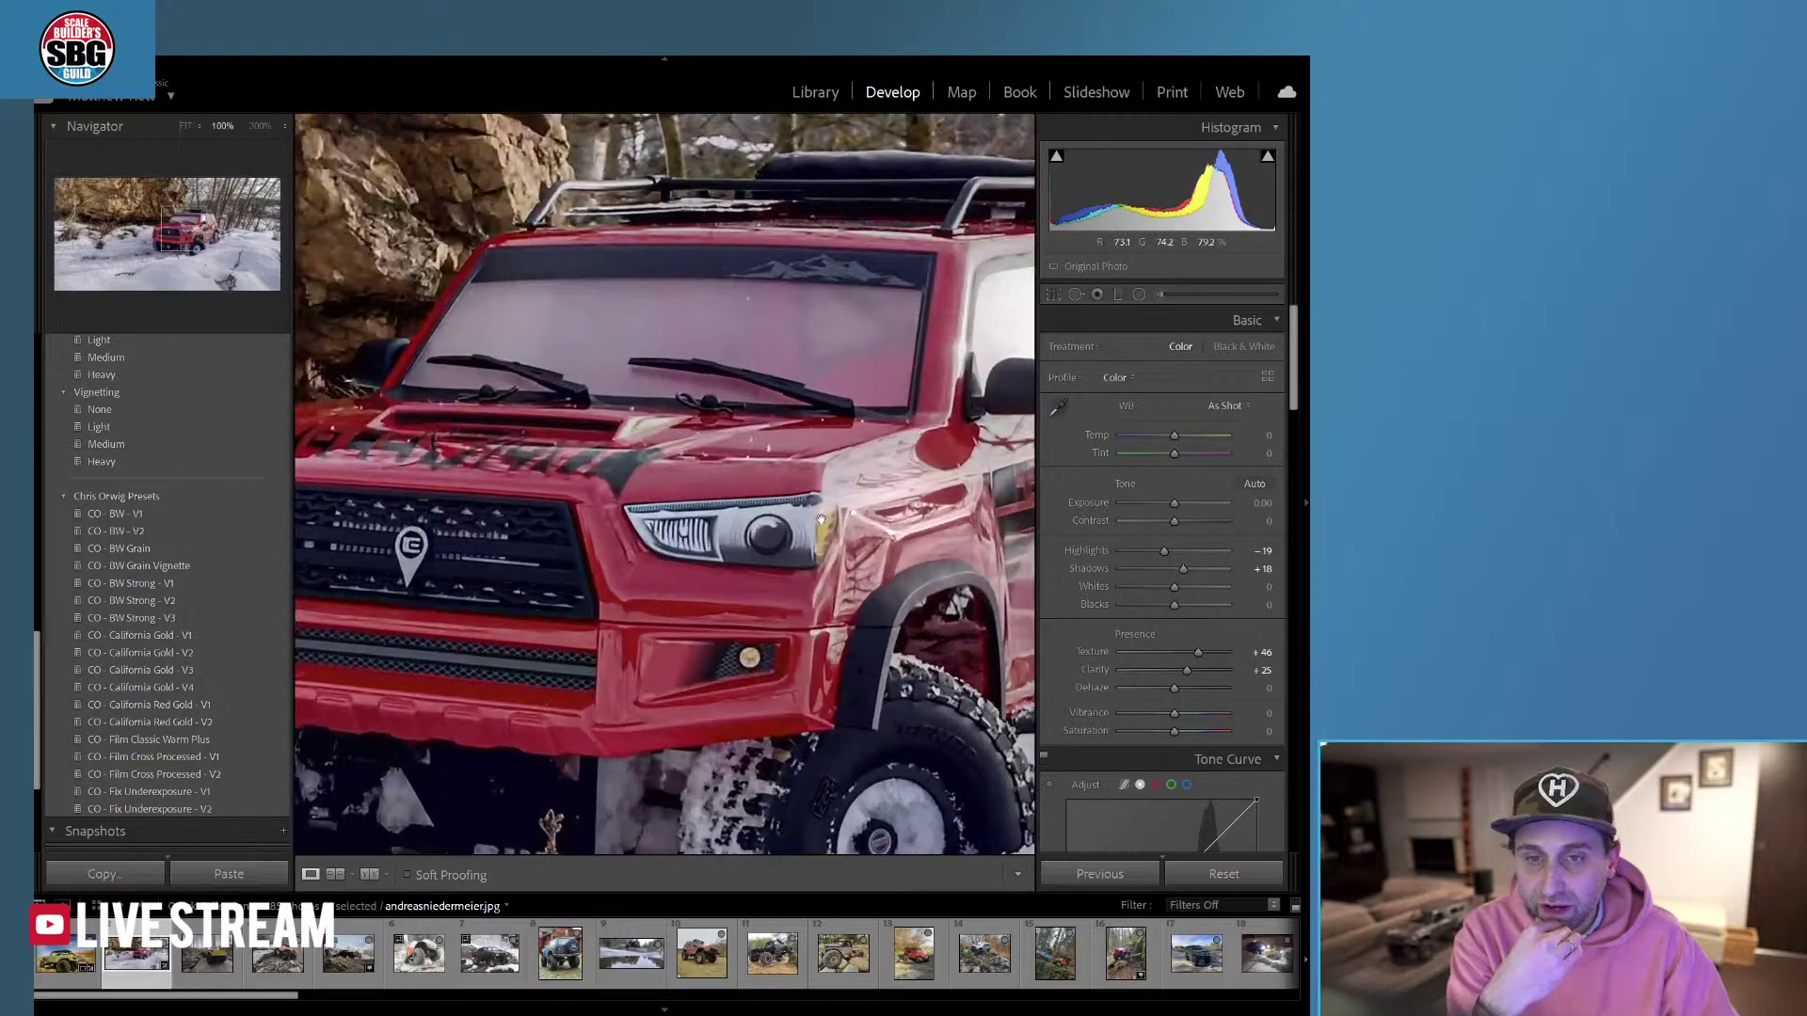
pyautogui.moveTo(689, 461); pyautogui.dragTo(603, 460)
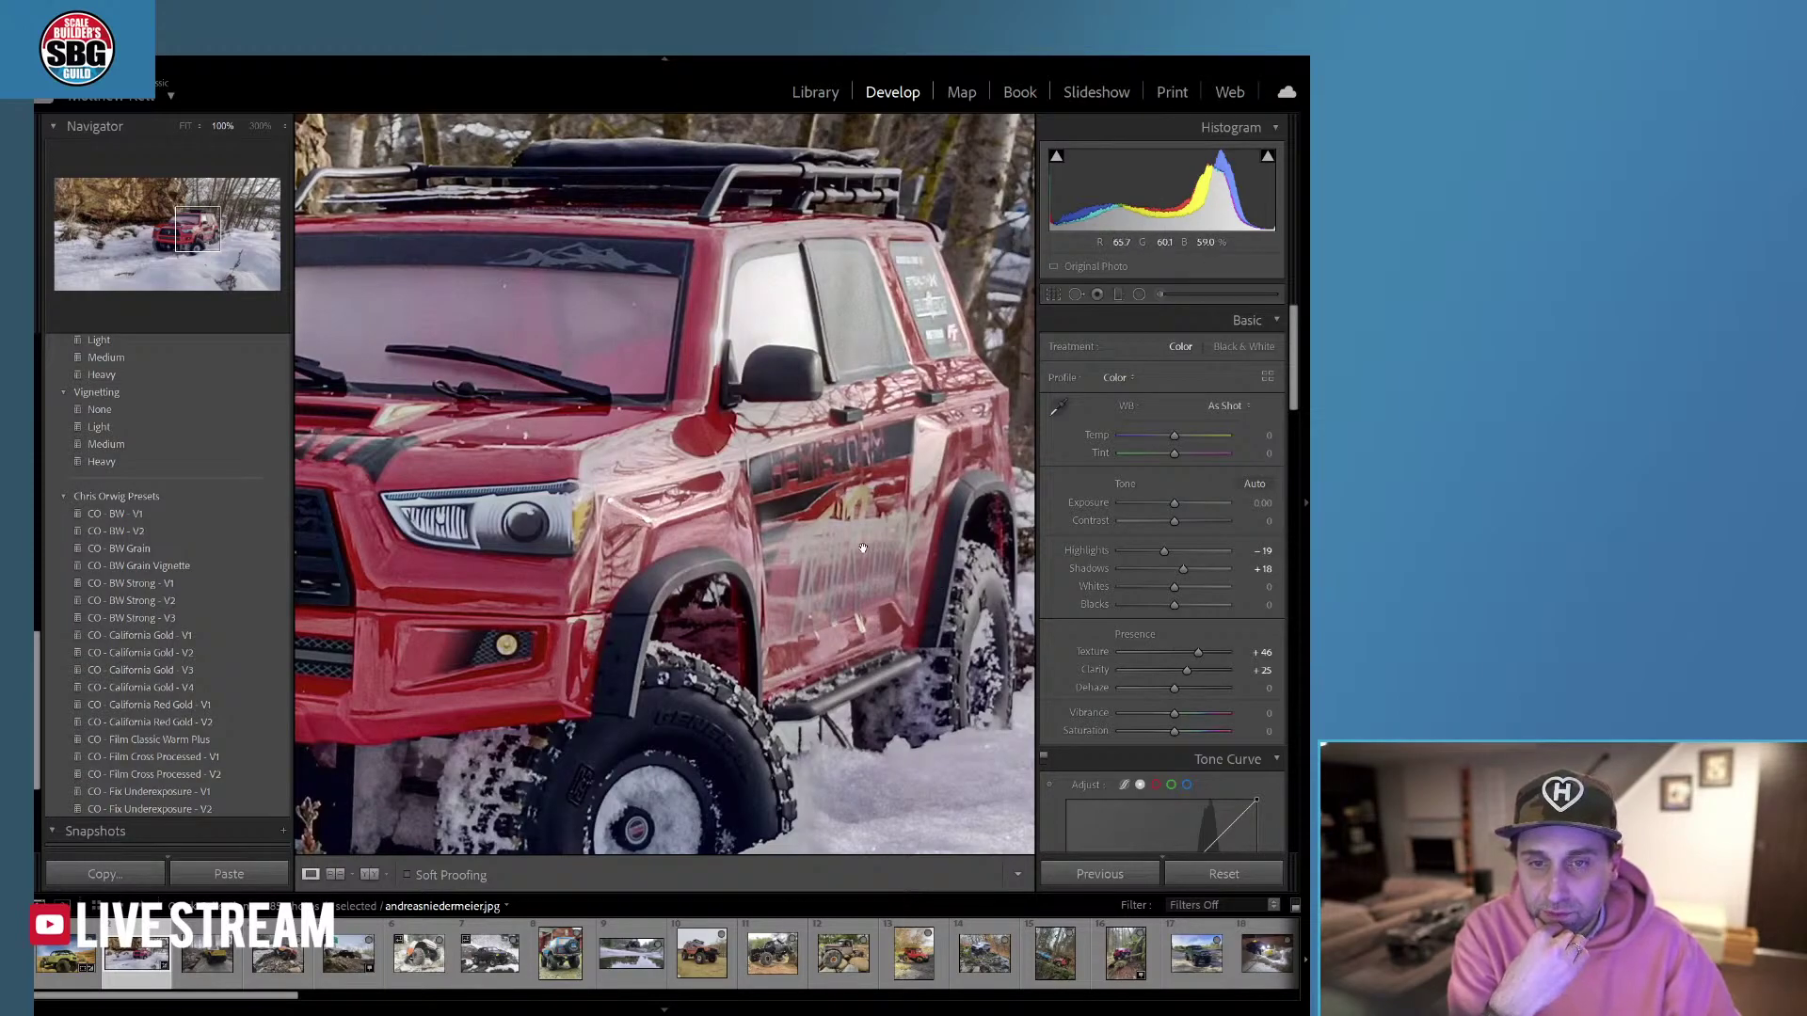
pyautogui.click(647, 501)
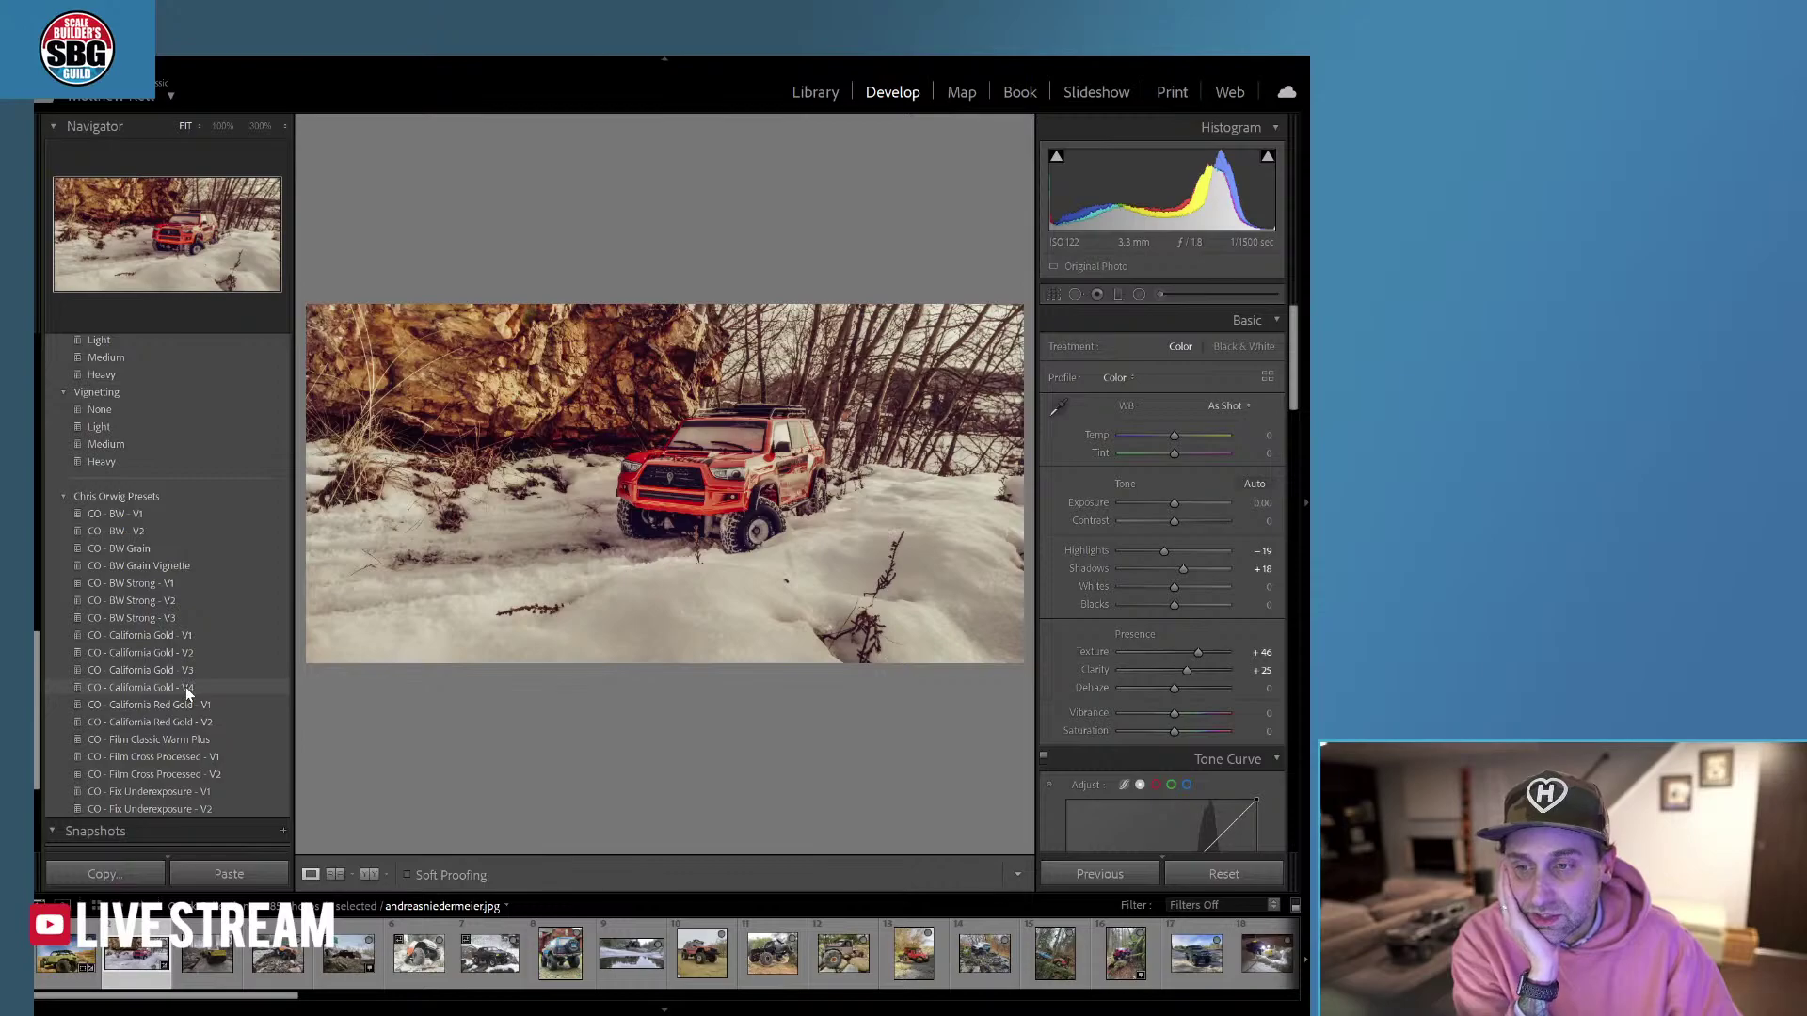
# Preview the available presets on the snowy truck photo and apply CO - California Gold - V4.
pyautogui.scroll(5, 185, 453)
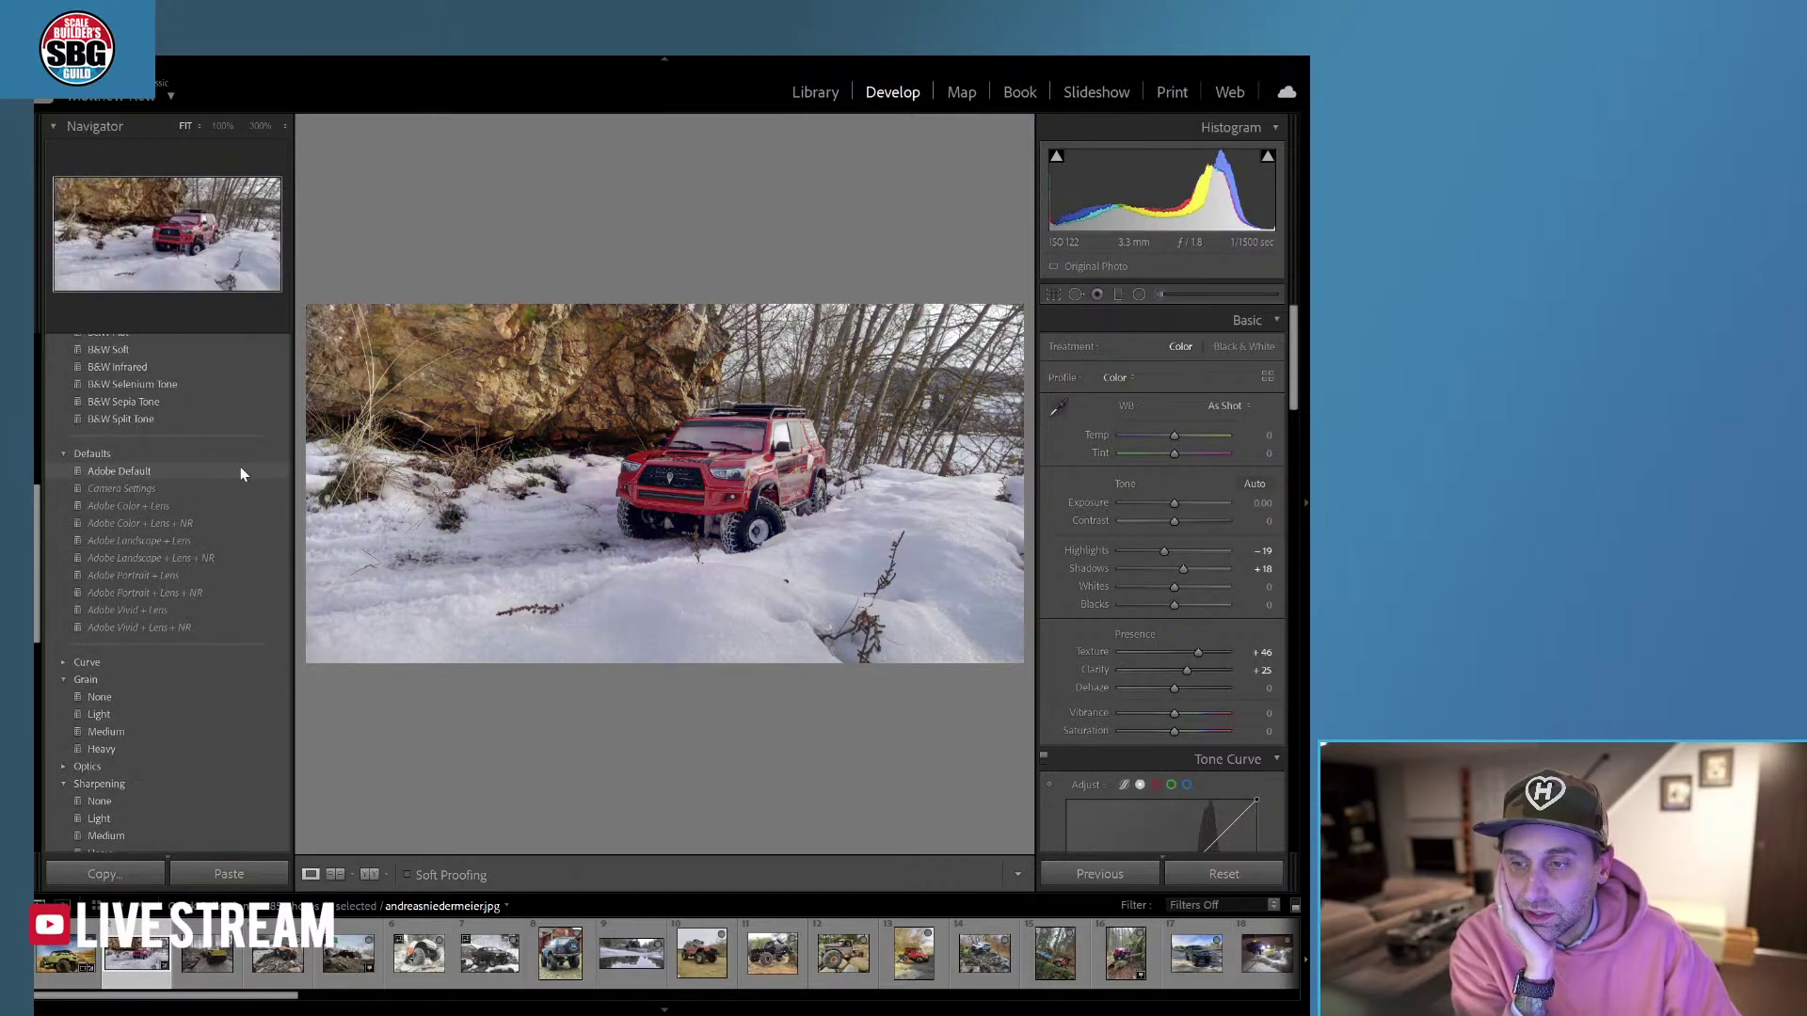
pyautogui.scroll(4, 240, 467)
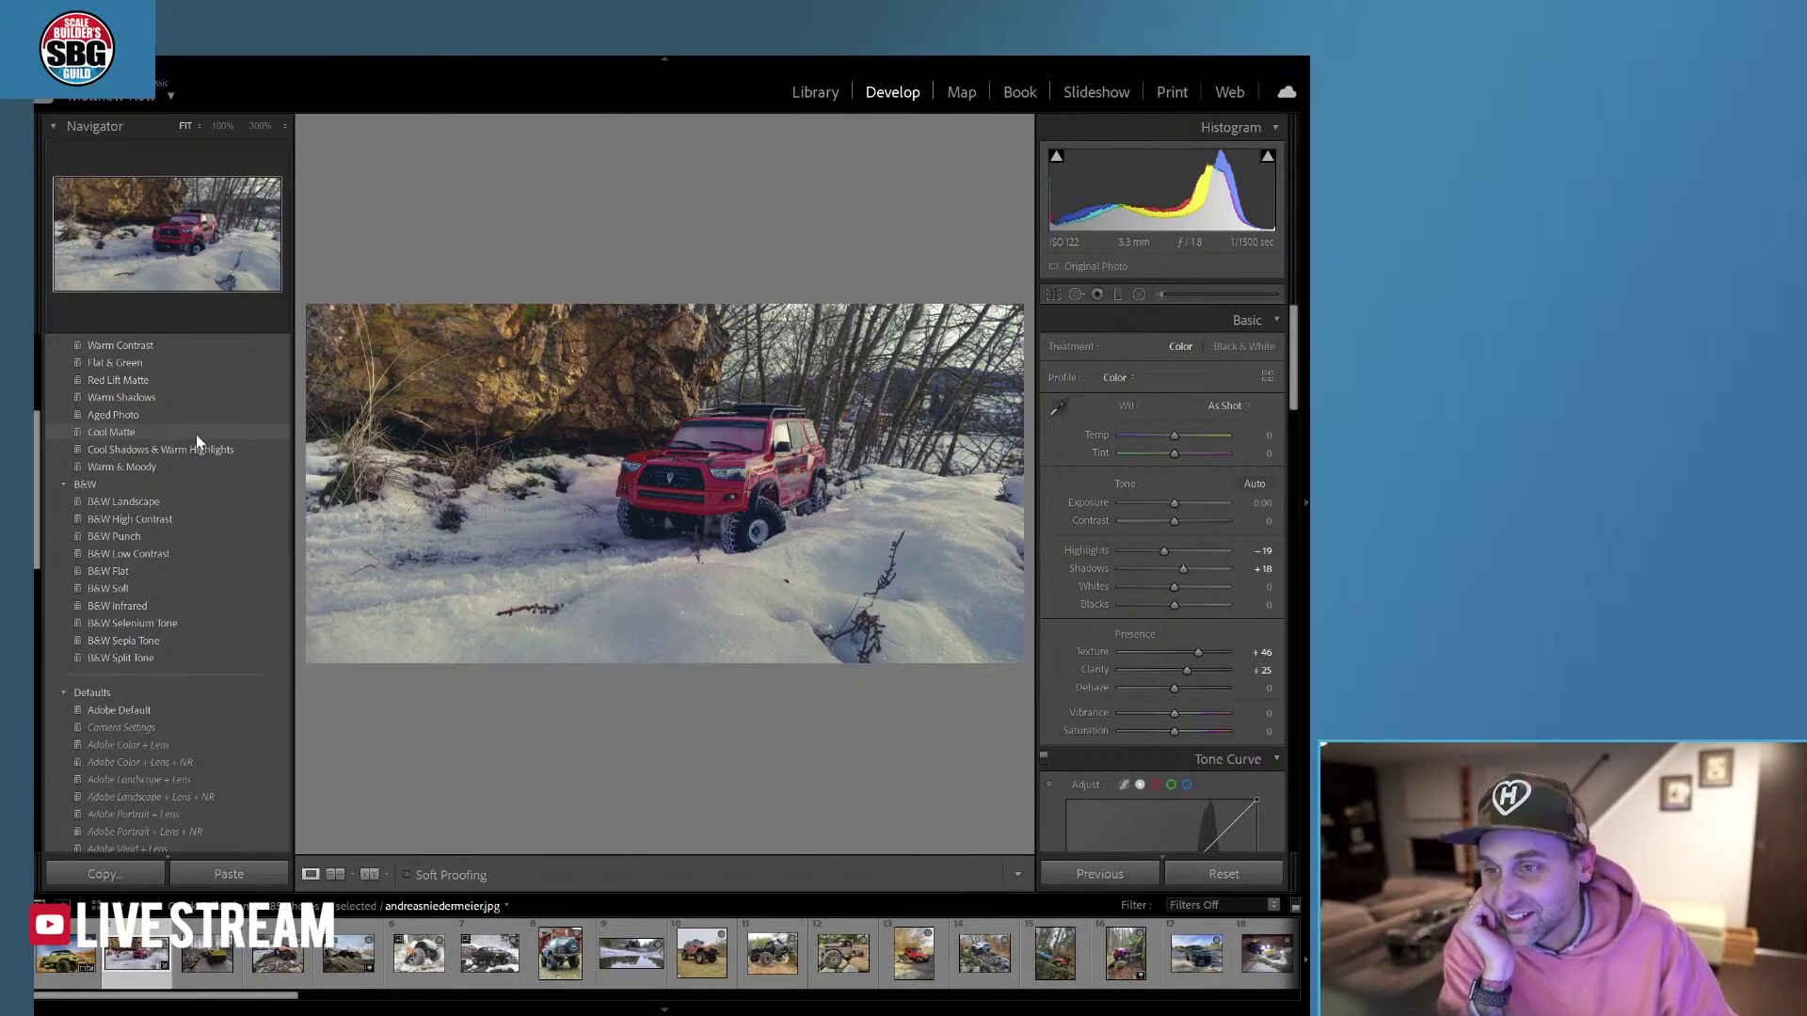
pyautogui.scroll(-5, 214, 748)
pyautogui.scroll(-5, 214, 749)
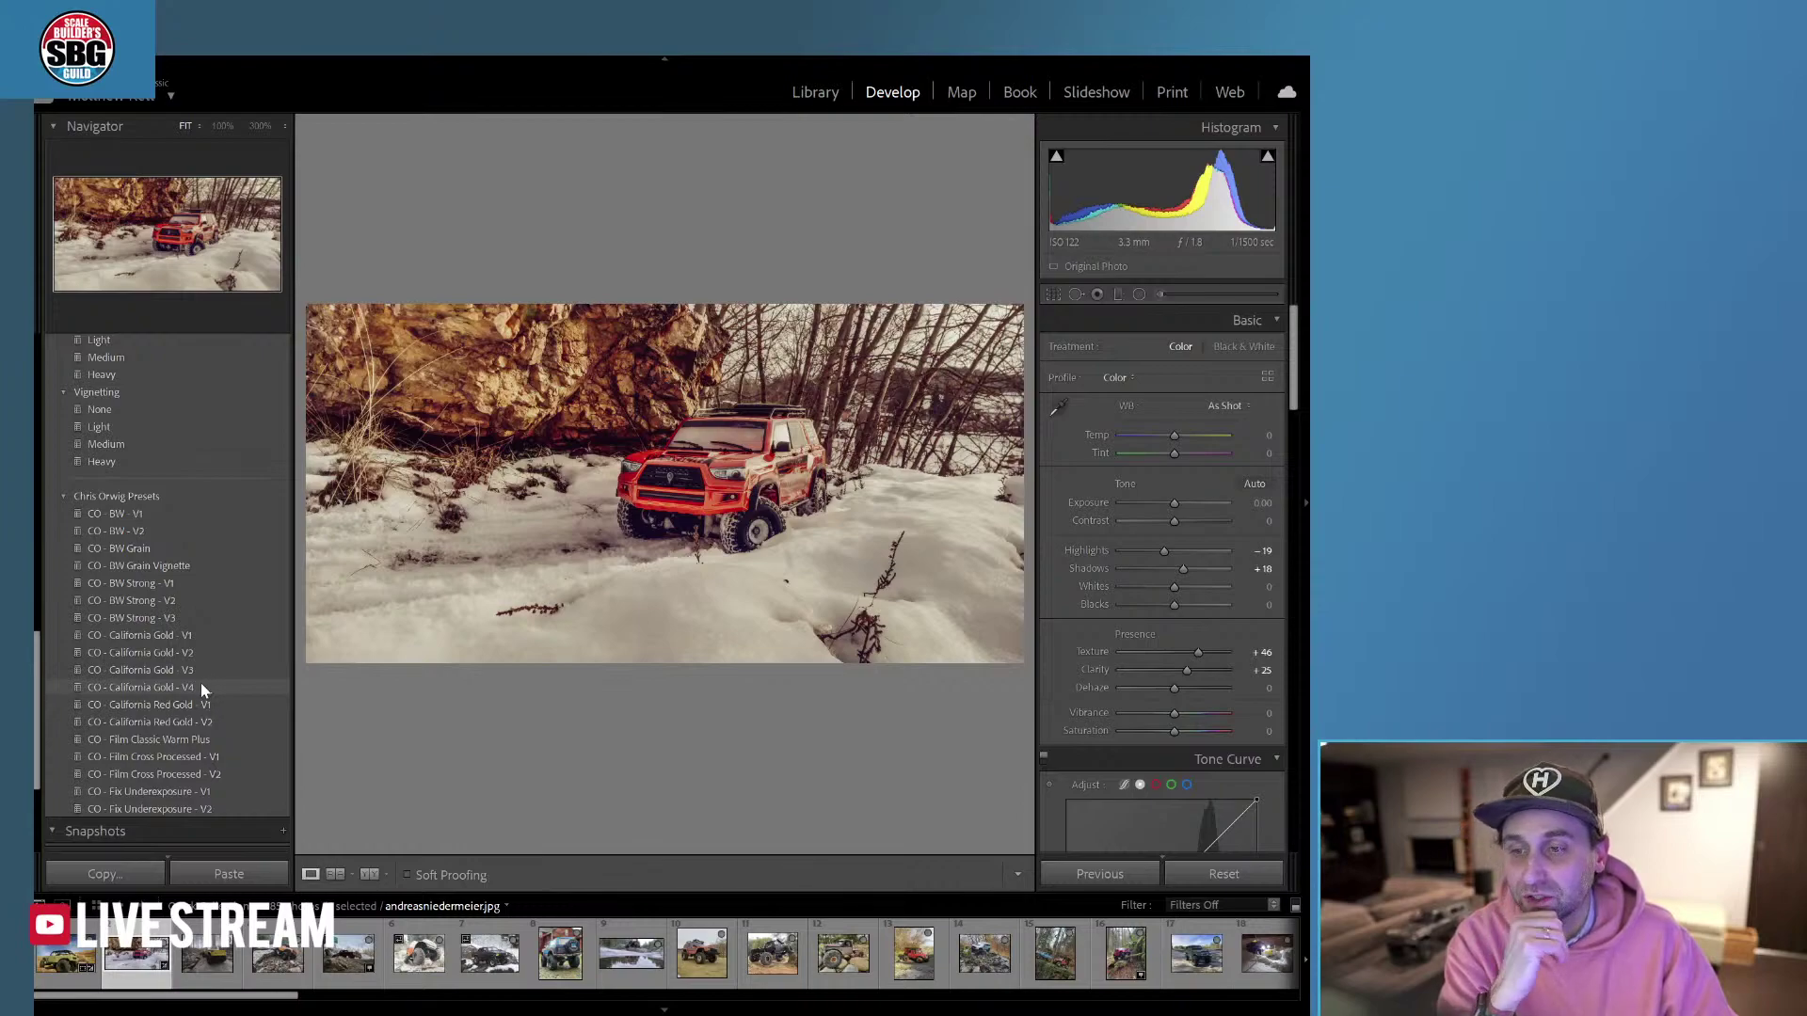
pyautogui.click(201, 685)
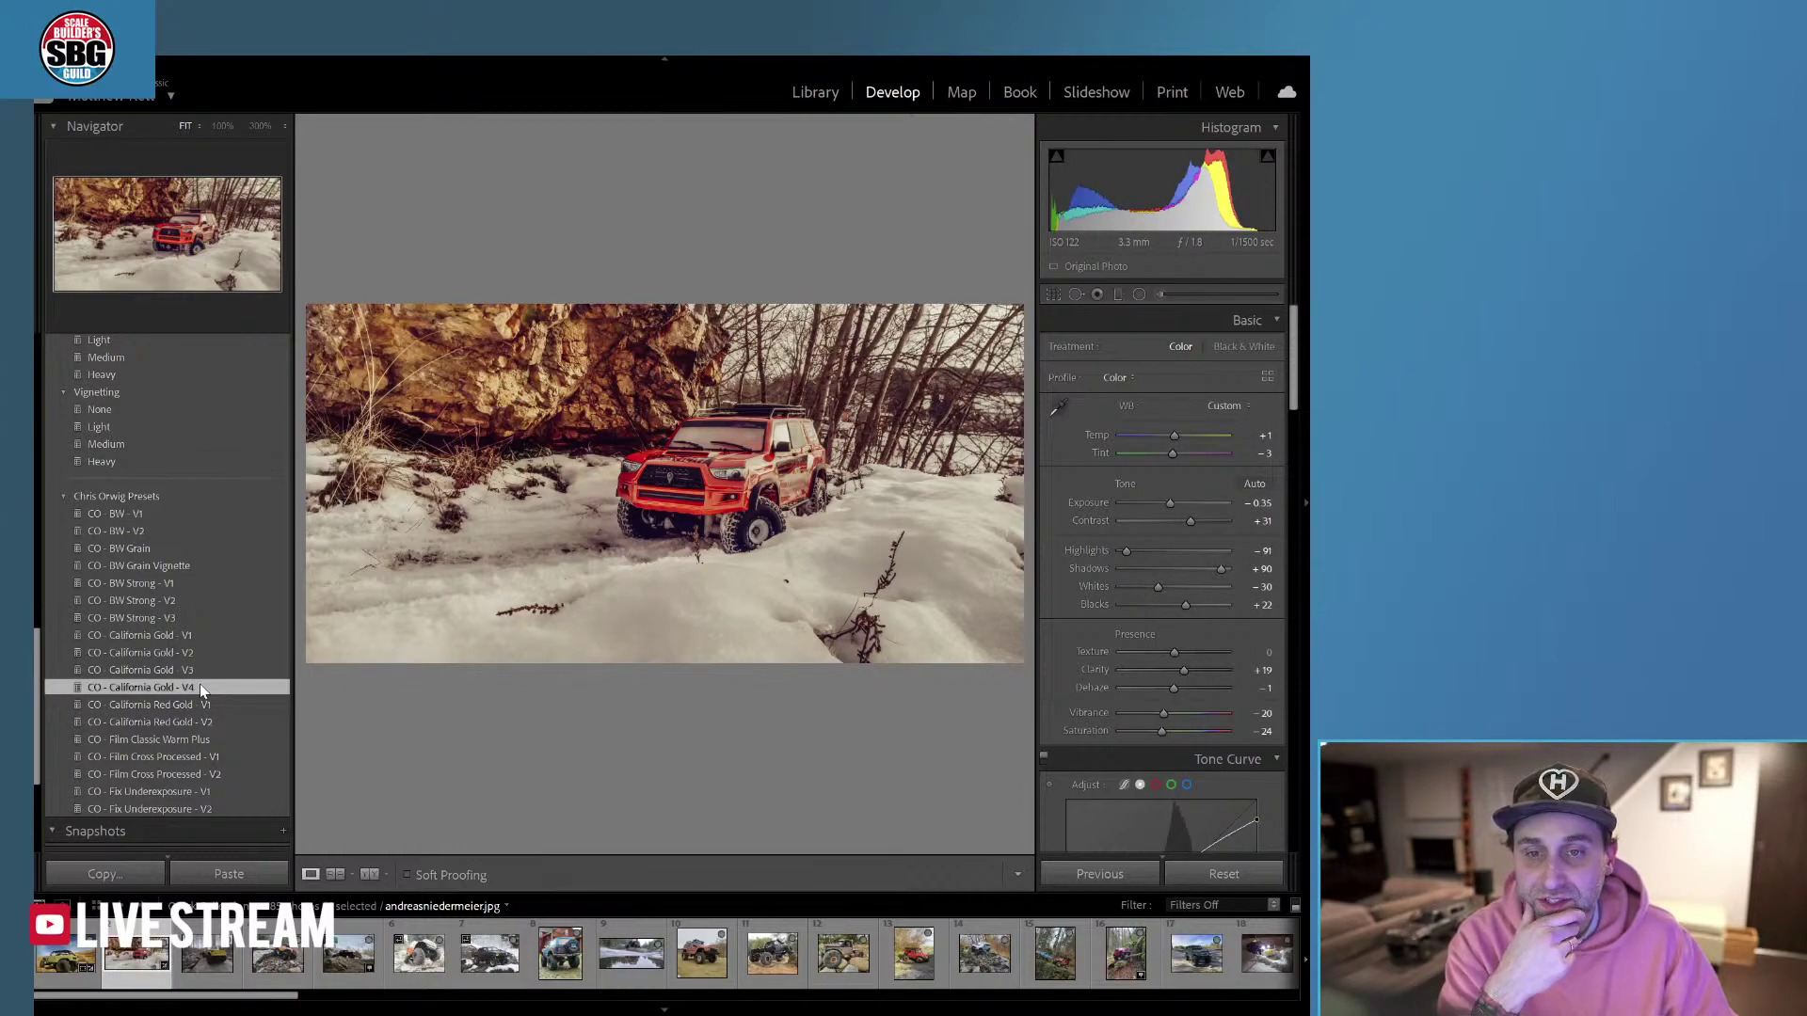
# Paint an adjustment brush mask over the red truck using the Exposure effect at 0.28.
pyautogui.click(1161, 297)
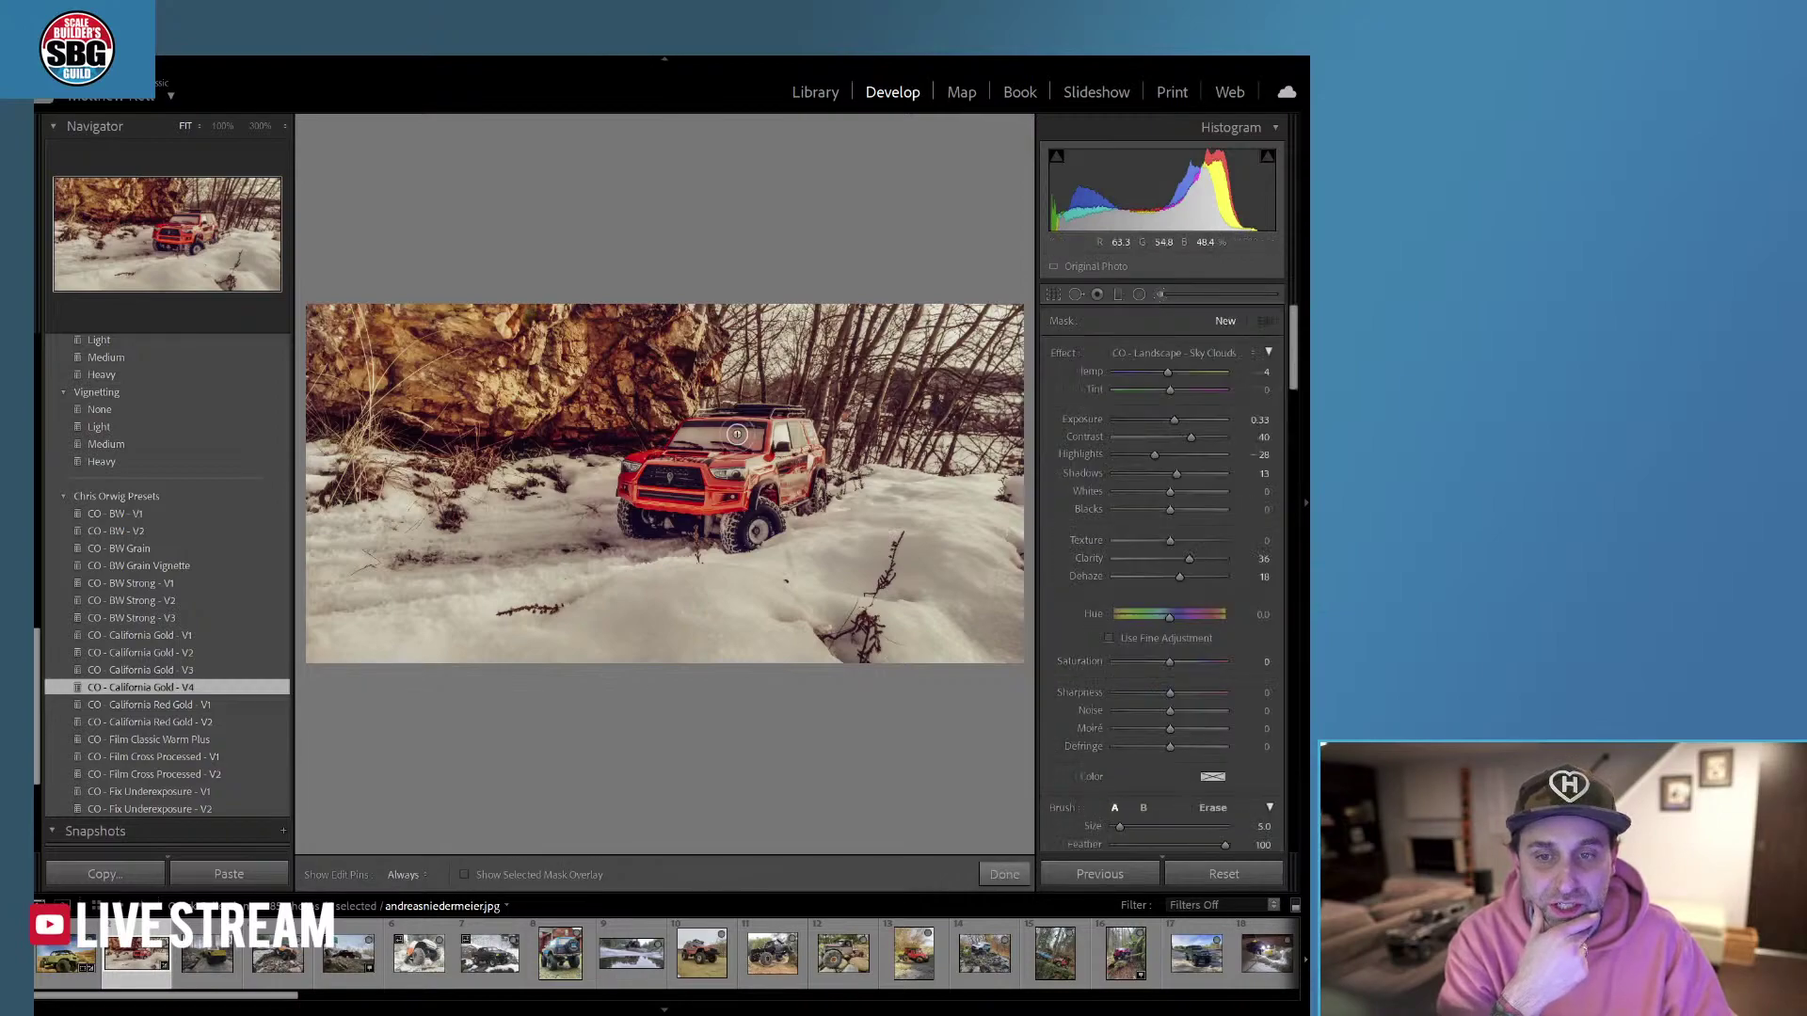
pyautogui.click(1193, 356)
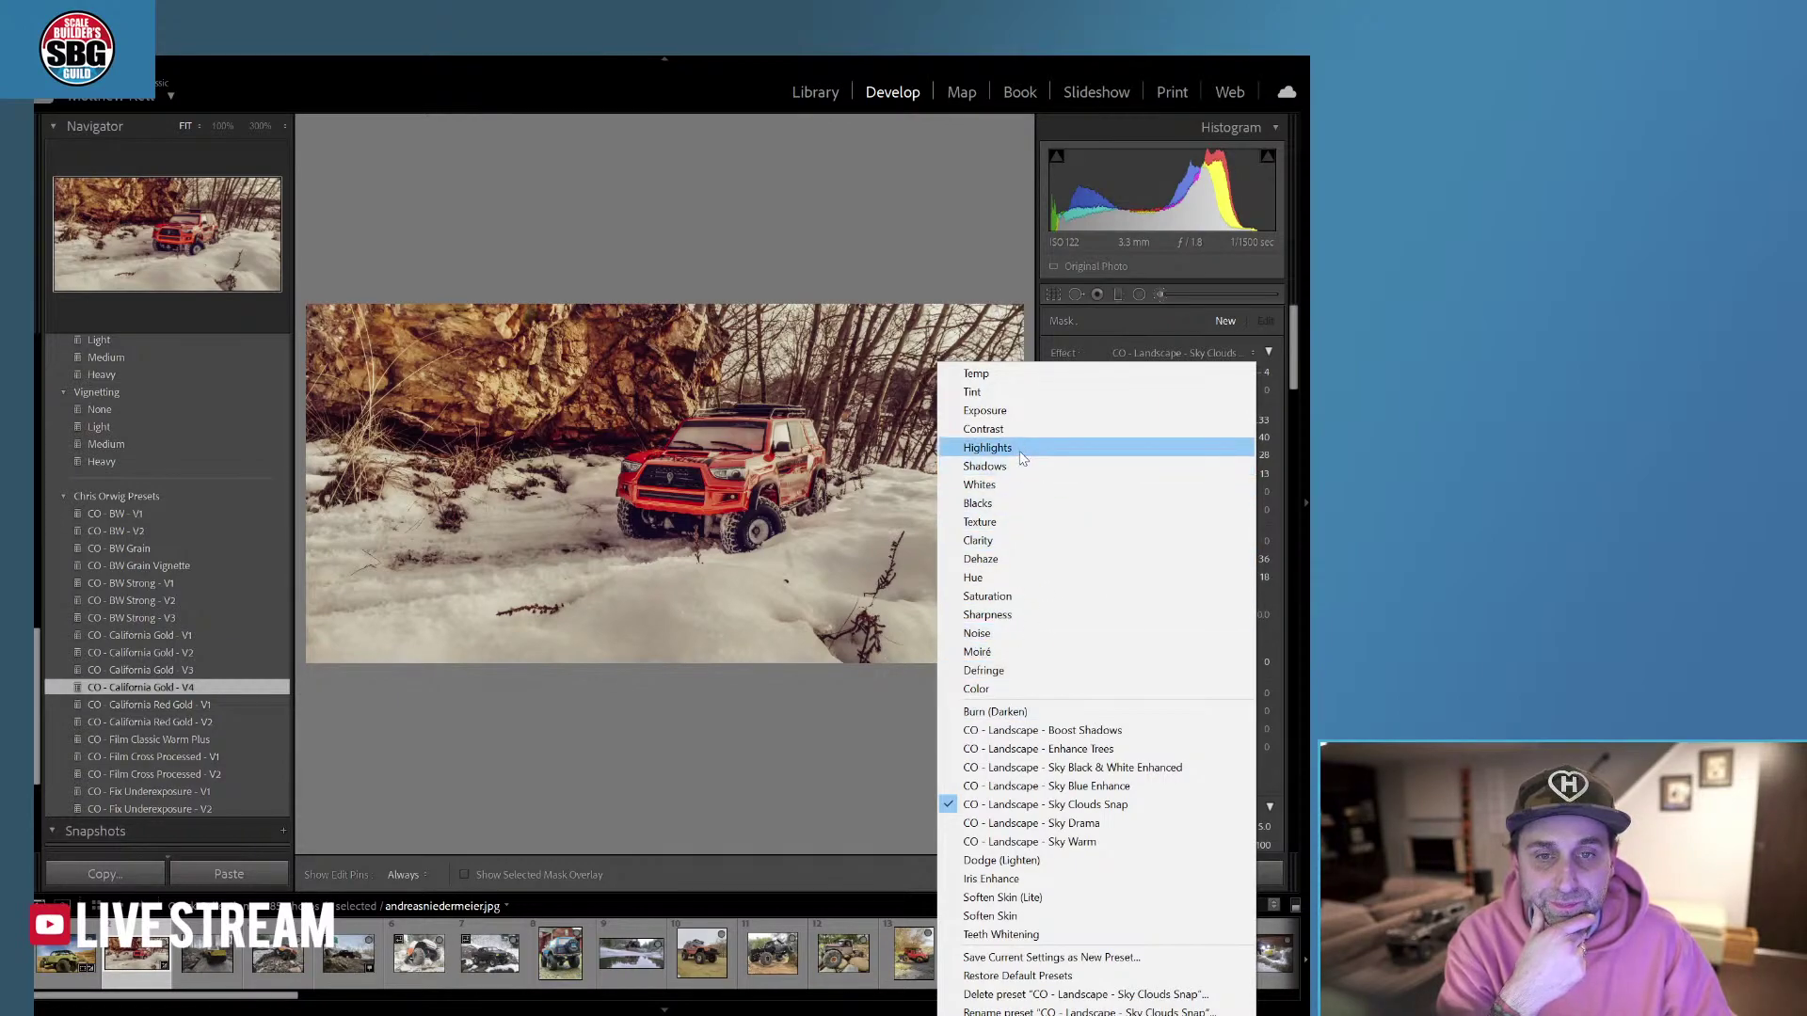
pyautogui.click(1018, 411)
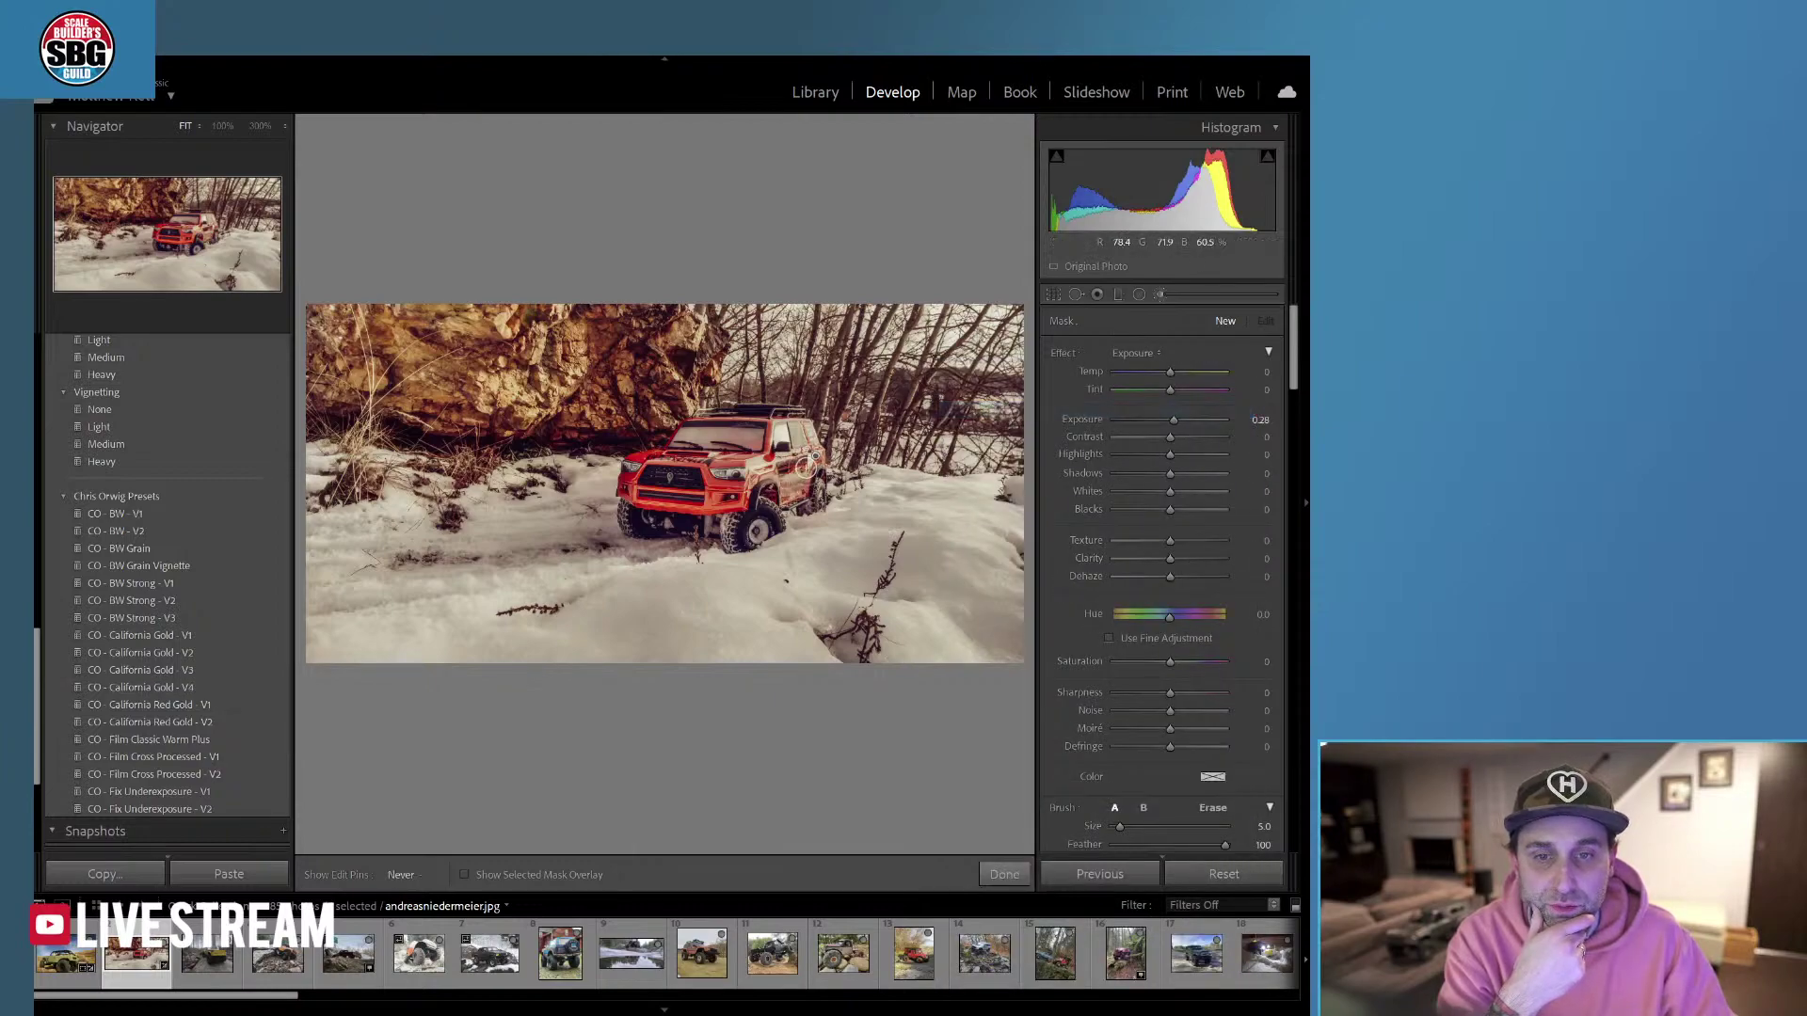
pyautogui.moveTo(806, 464)
pyautogui.mouseDown()
pyautogui.moveTo(635, 455)
pyautogui.moveTo(626, 489)
pyautogui.moveTo(736, 493)
pyautogui.moveTo(655, 479)
pyautogui.moveTo(702, 477)
pyautogui.moveTo(684, 441)
pyautogui.moveTo(702, 431)
pyautogui.moveTo(796, 425)
pyautogui.mouseUp()
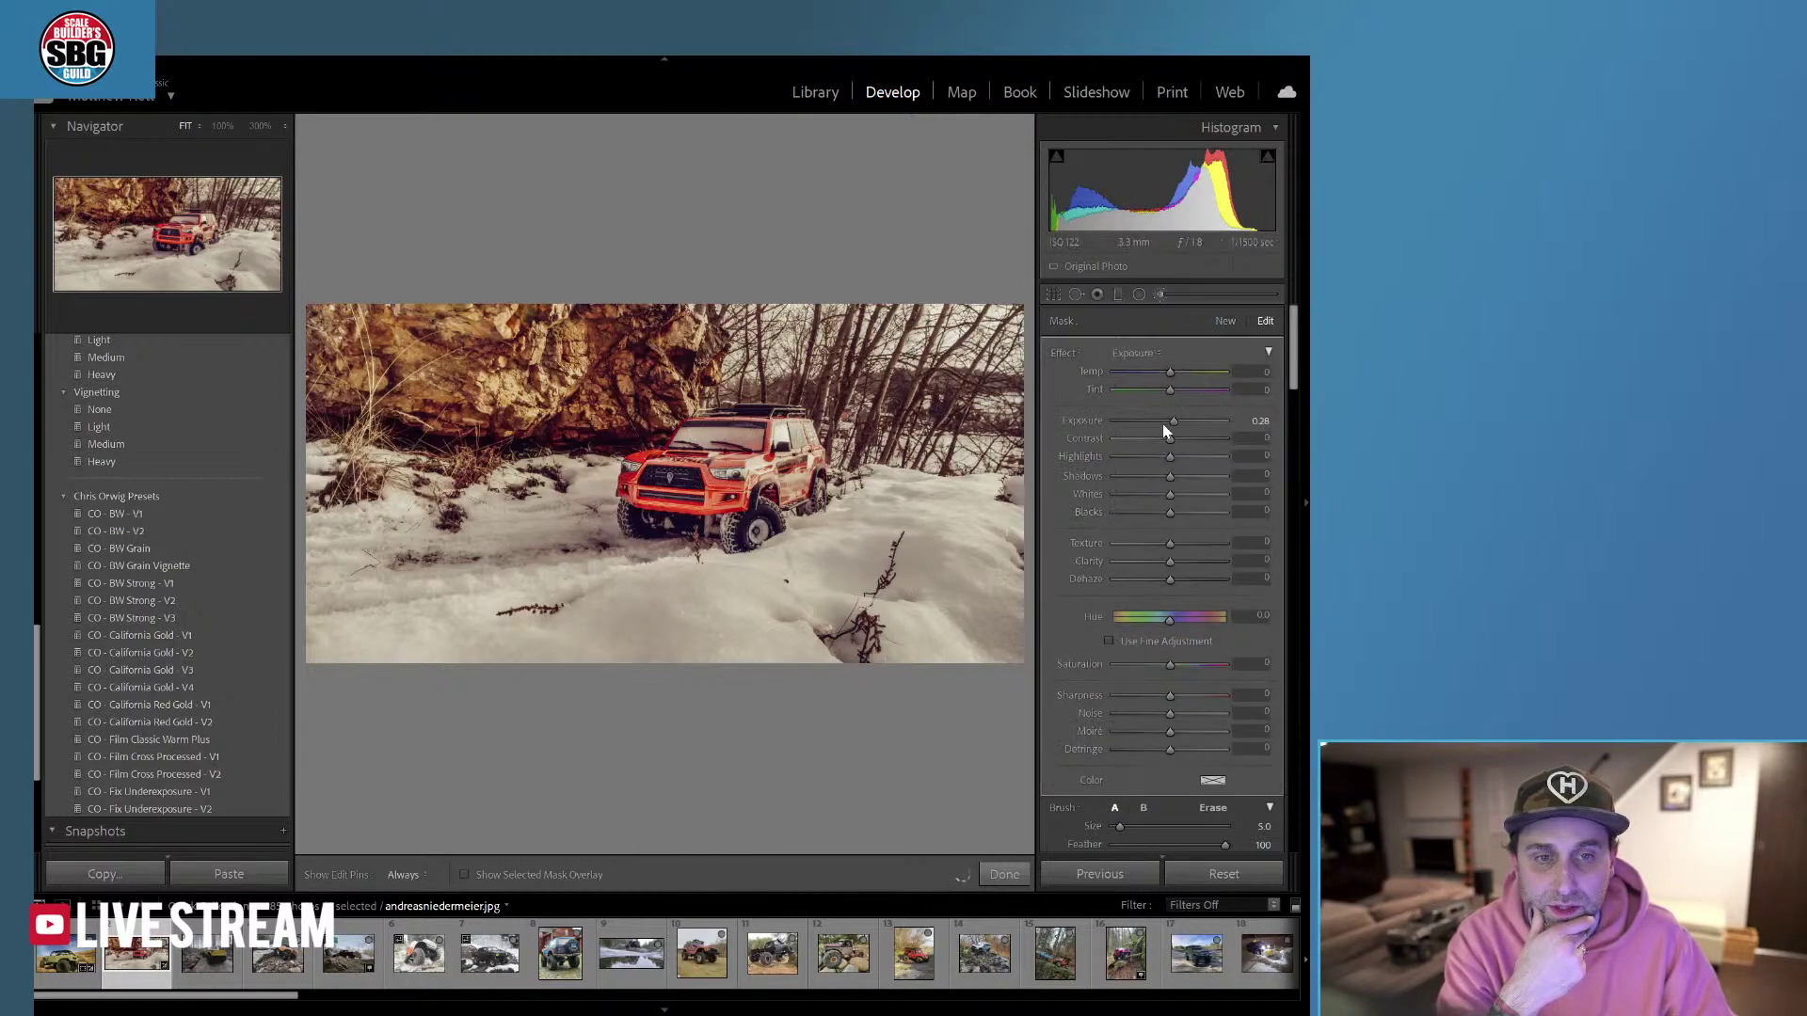
# Set the truck mask's exposure to 0.20, shadows to 8, whites to −18, texture to 39, clarity to 5 and saturation to 6.
pyautogui.moveTo(1173, 416)
pyautogui.mouseDown()
pyautogui.moveTo(1195, 418)
pyautogui.moveTo(1172, 422)
pyautogui.mouseUp()
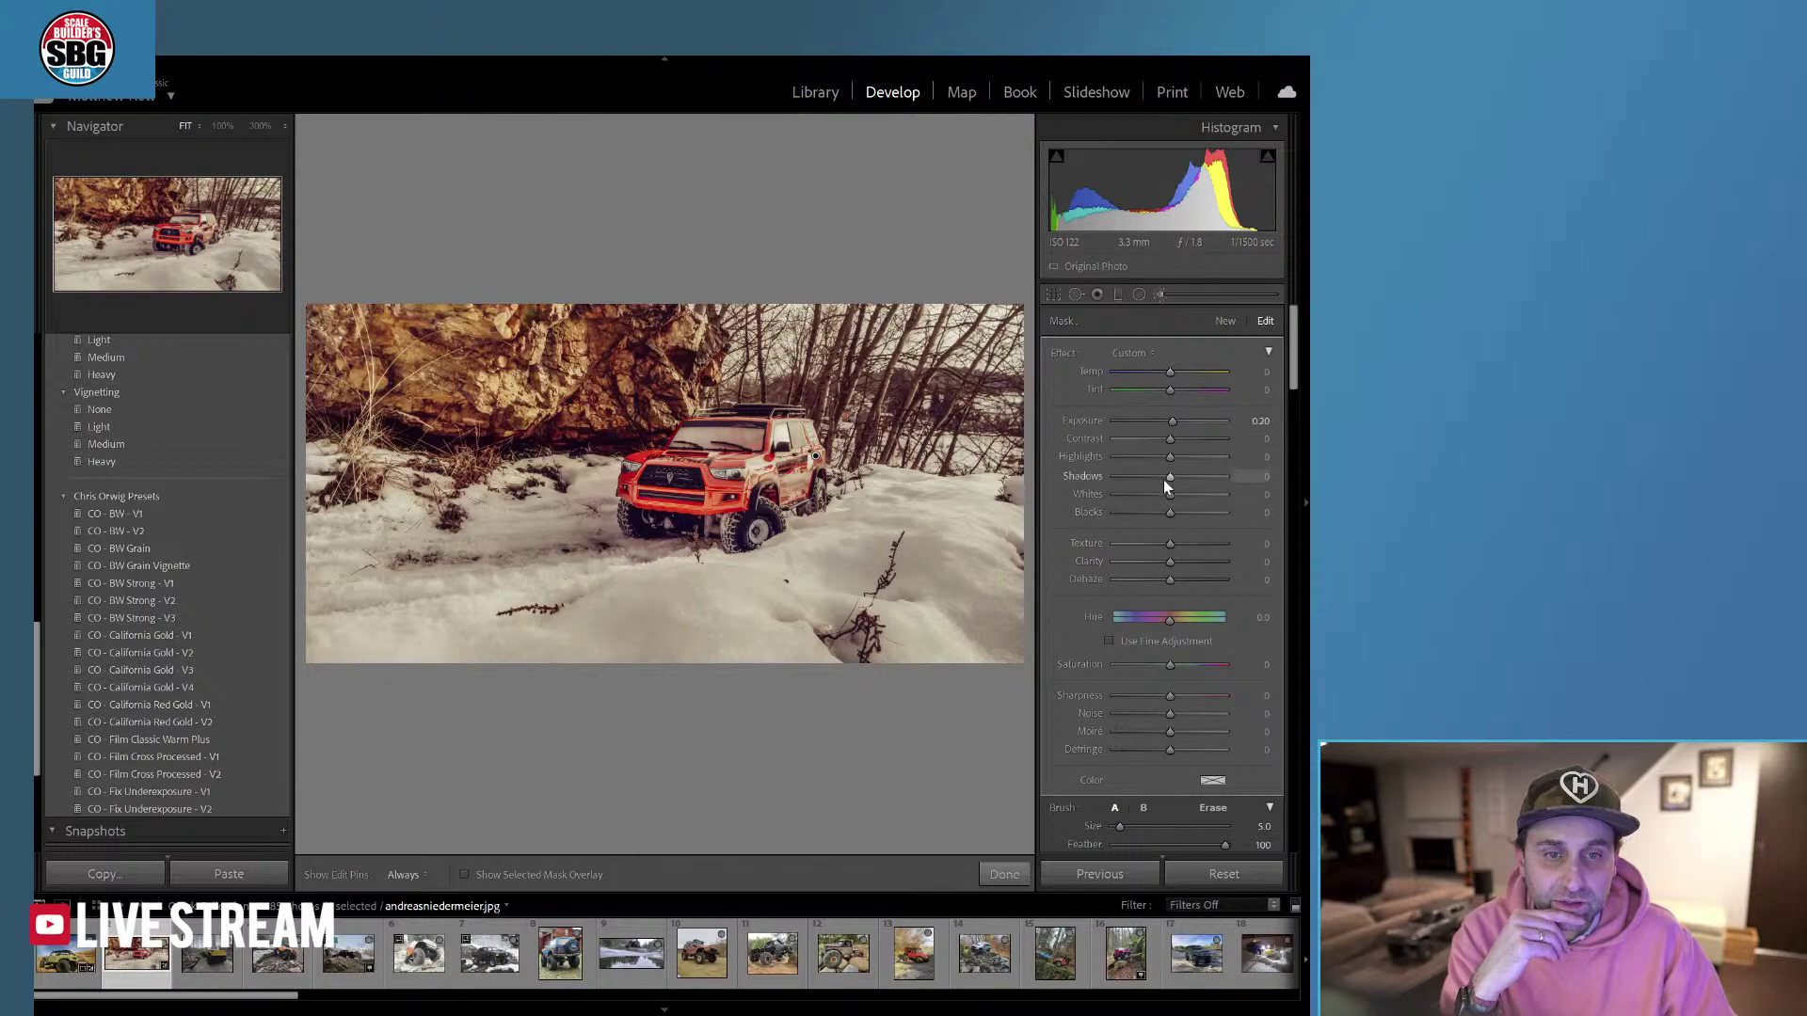
pyautogui.moveTo(1174, 476); pyautogui.dragTo(1159, 495)
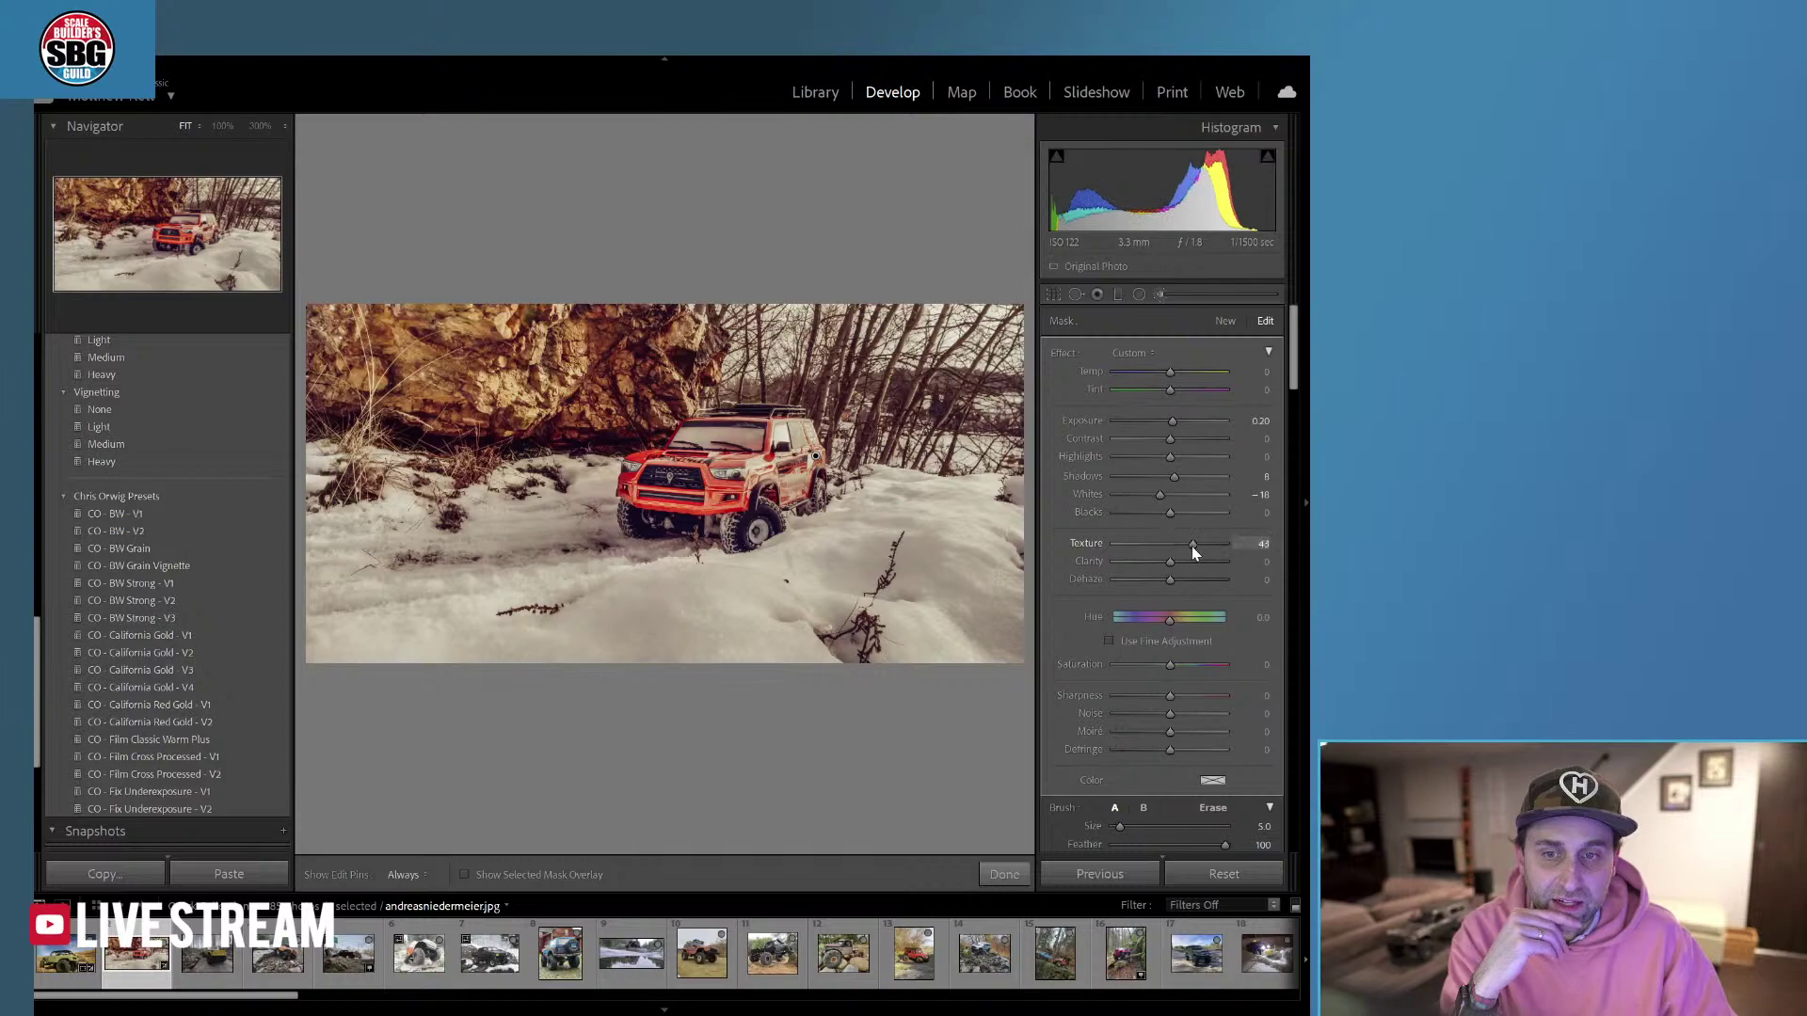
pyautogui.moveTo(1193, 547)
pyautogui.mouseDown()
pyautogui.moveTo(1182, 561)
pyautogui.moveTo(1201, 561)
pyautogui.moveTo(1173, 565)
pyautogui.mouseUp()
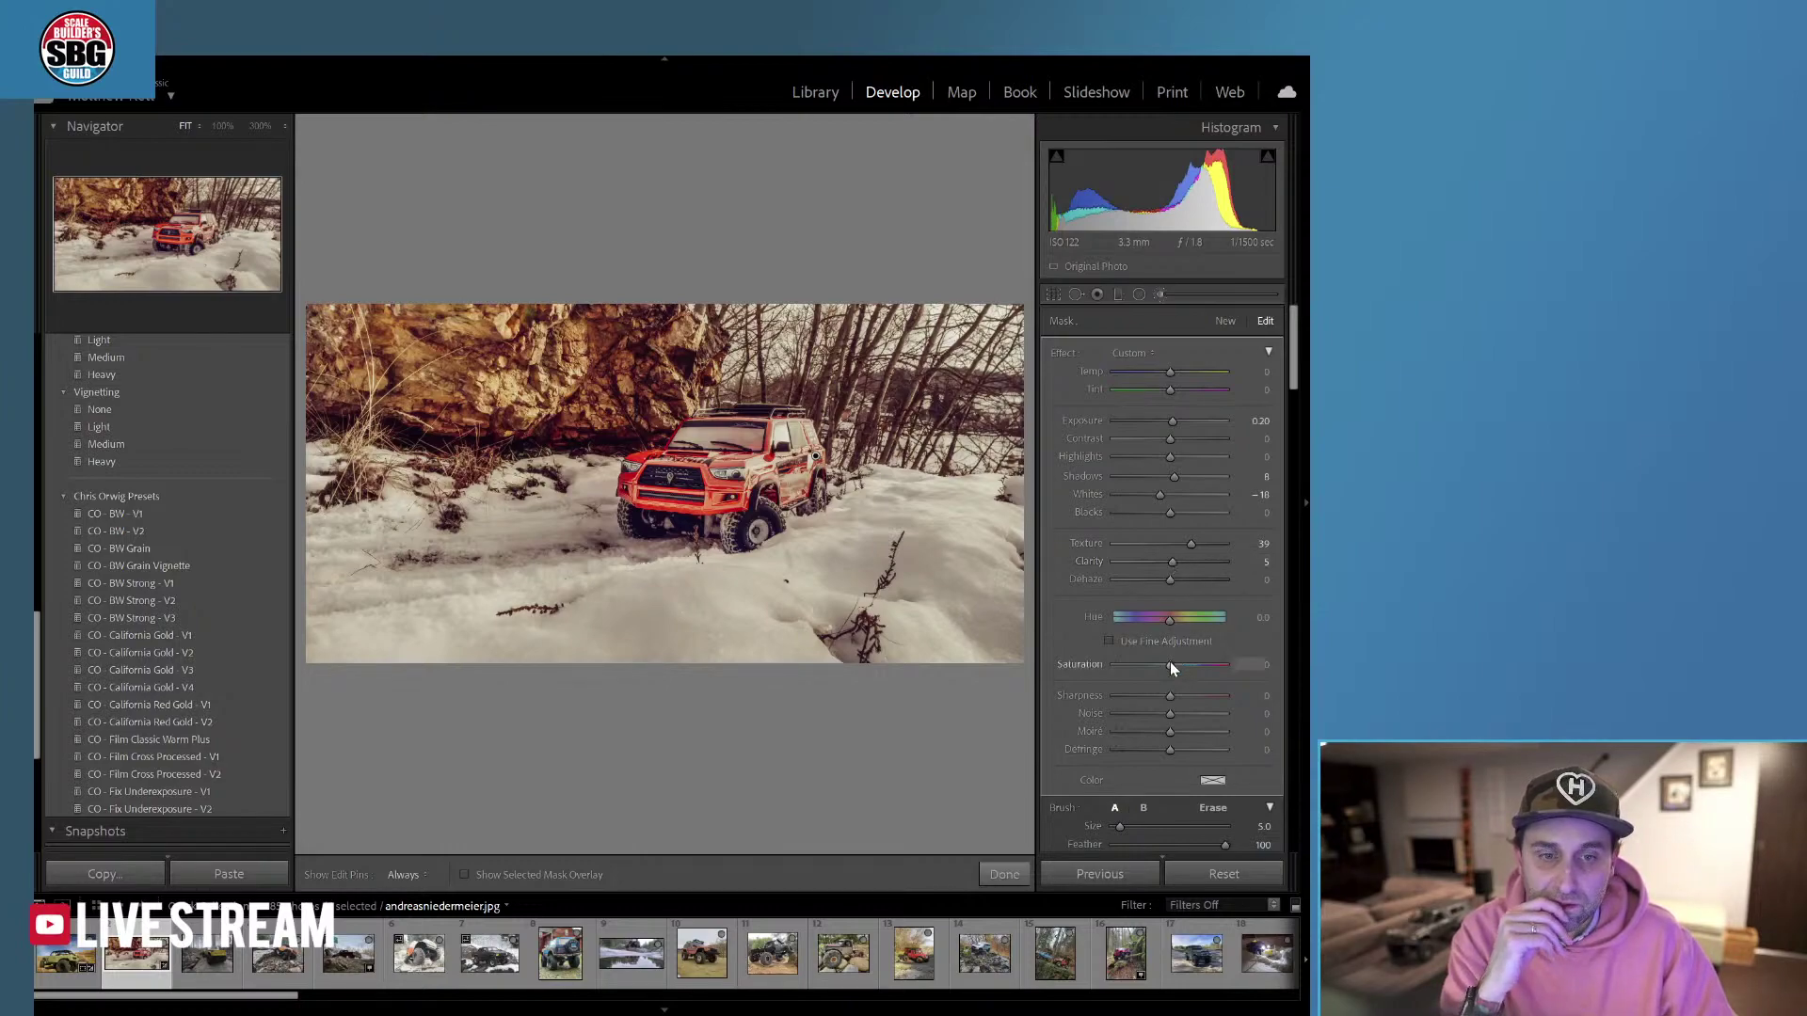
pyautogui.moveTo(1170, 664); pyautogui.dragTo(1177, 665)
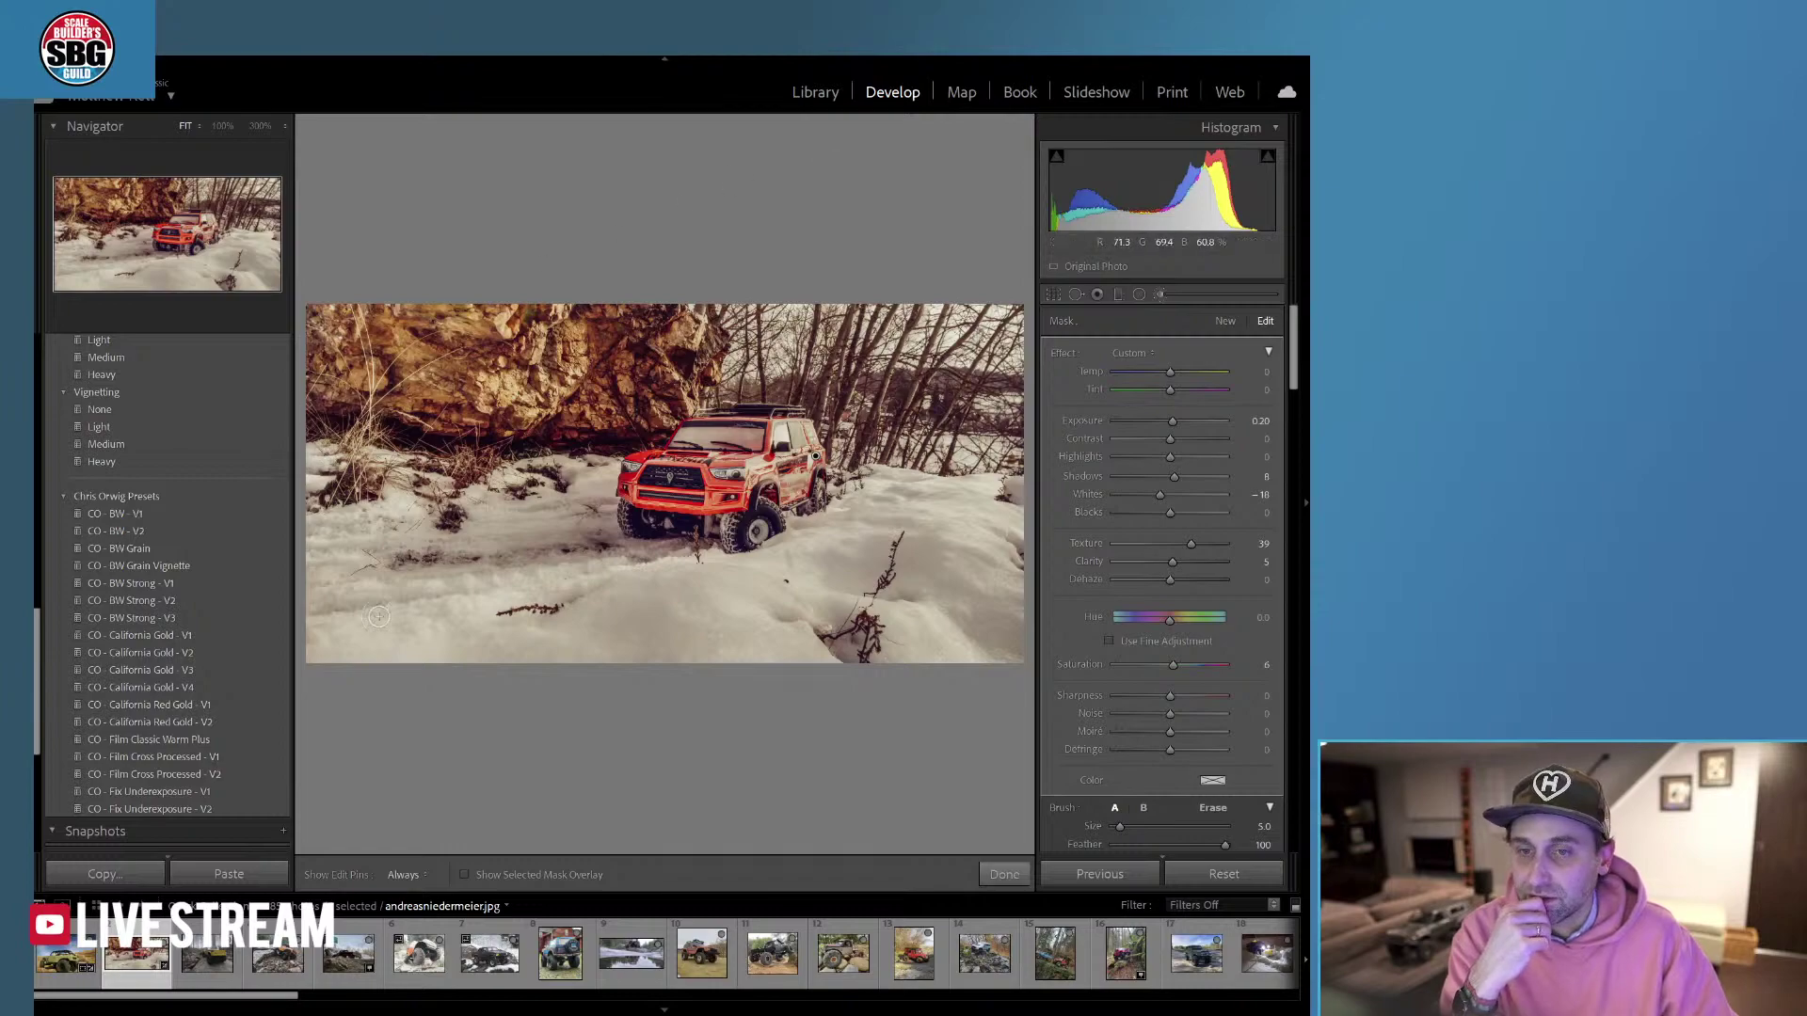
# Add a slanted graduated filter over the snow in the photo's lower right corner with shadows at −26.
pyautogui.click(1119, 295)
pyautogui.moveTo(956, 691); pyautogui.dragTo(907, 542)
pyautogui.click(1137, 354)
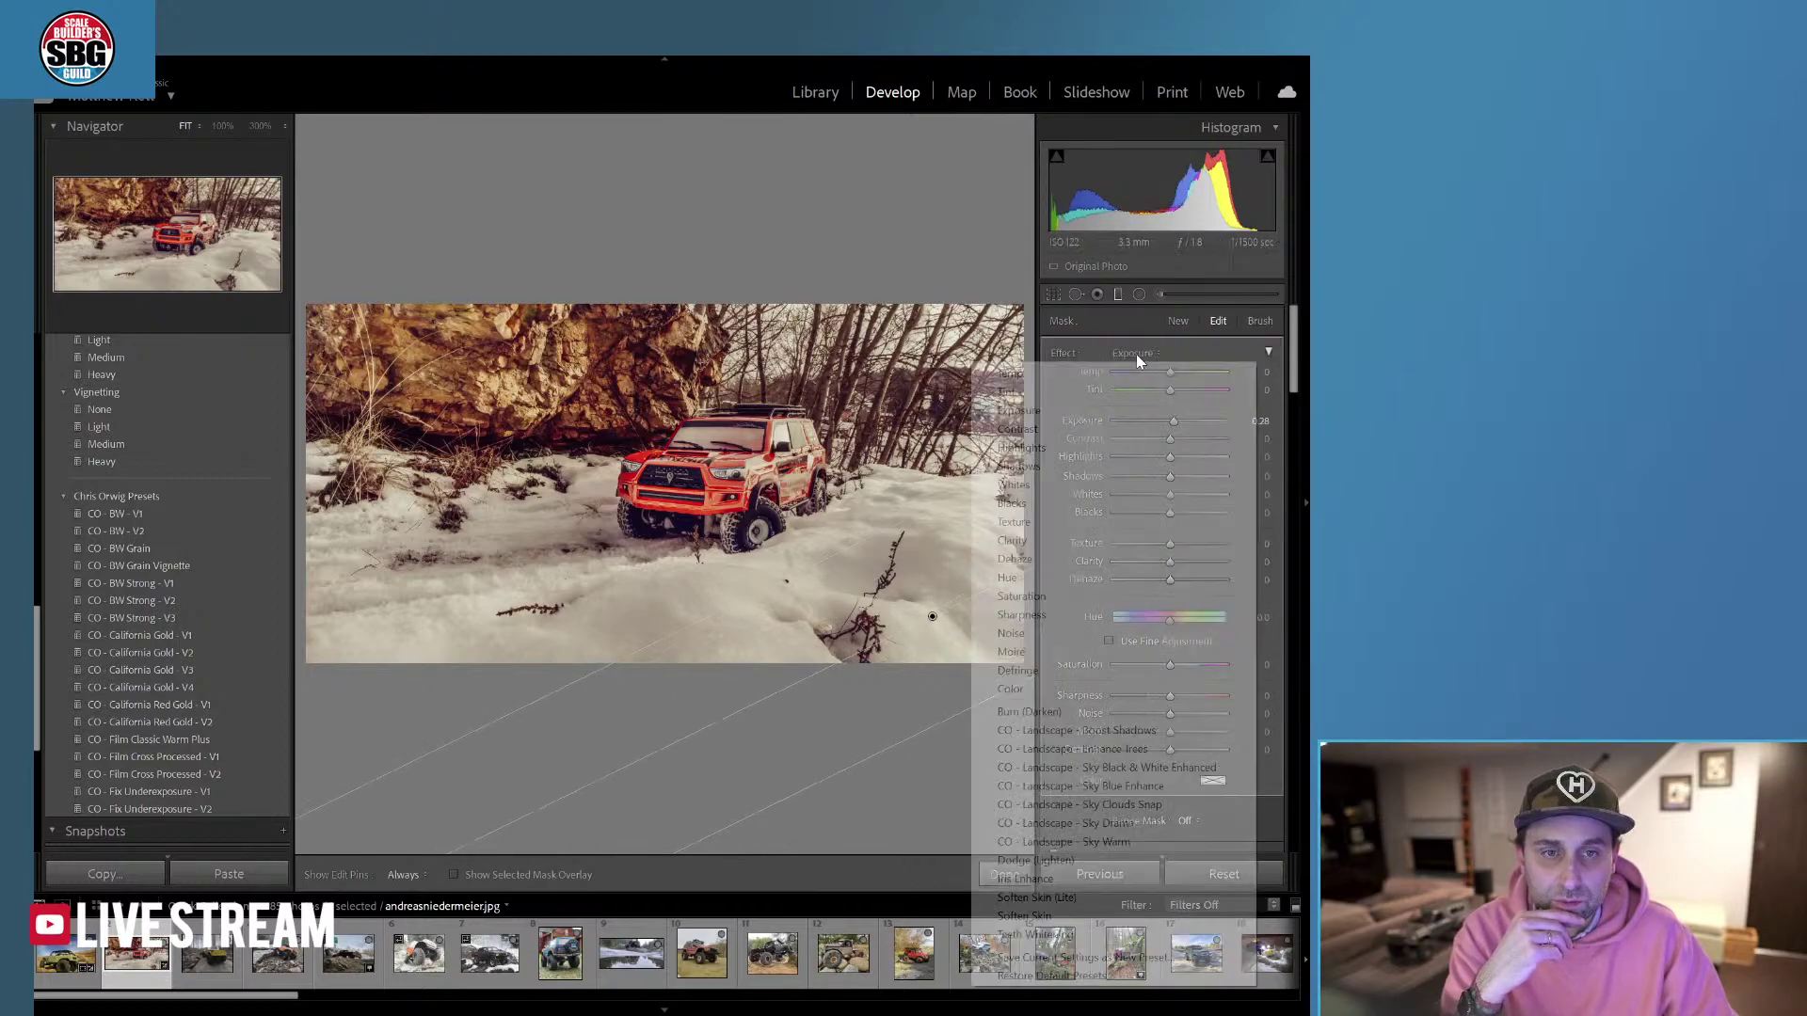
pyautogui.click(1054, 467)
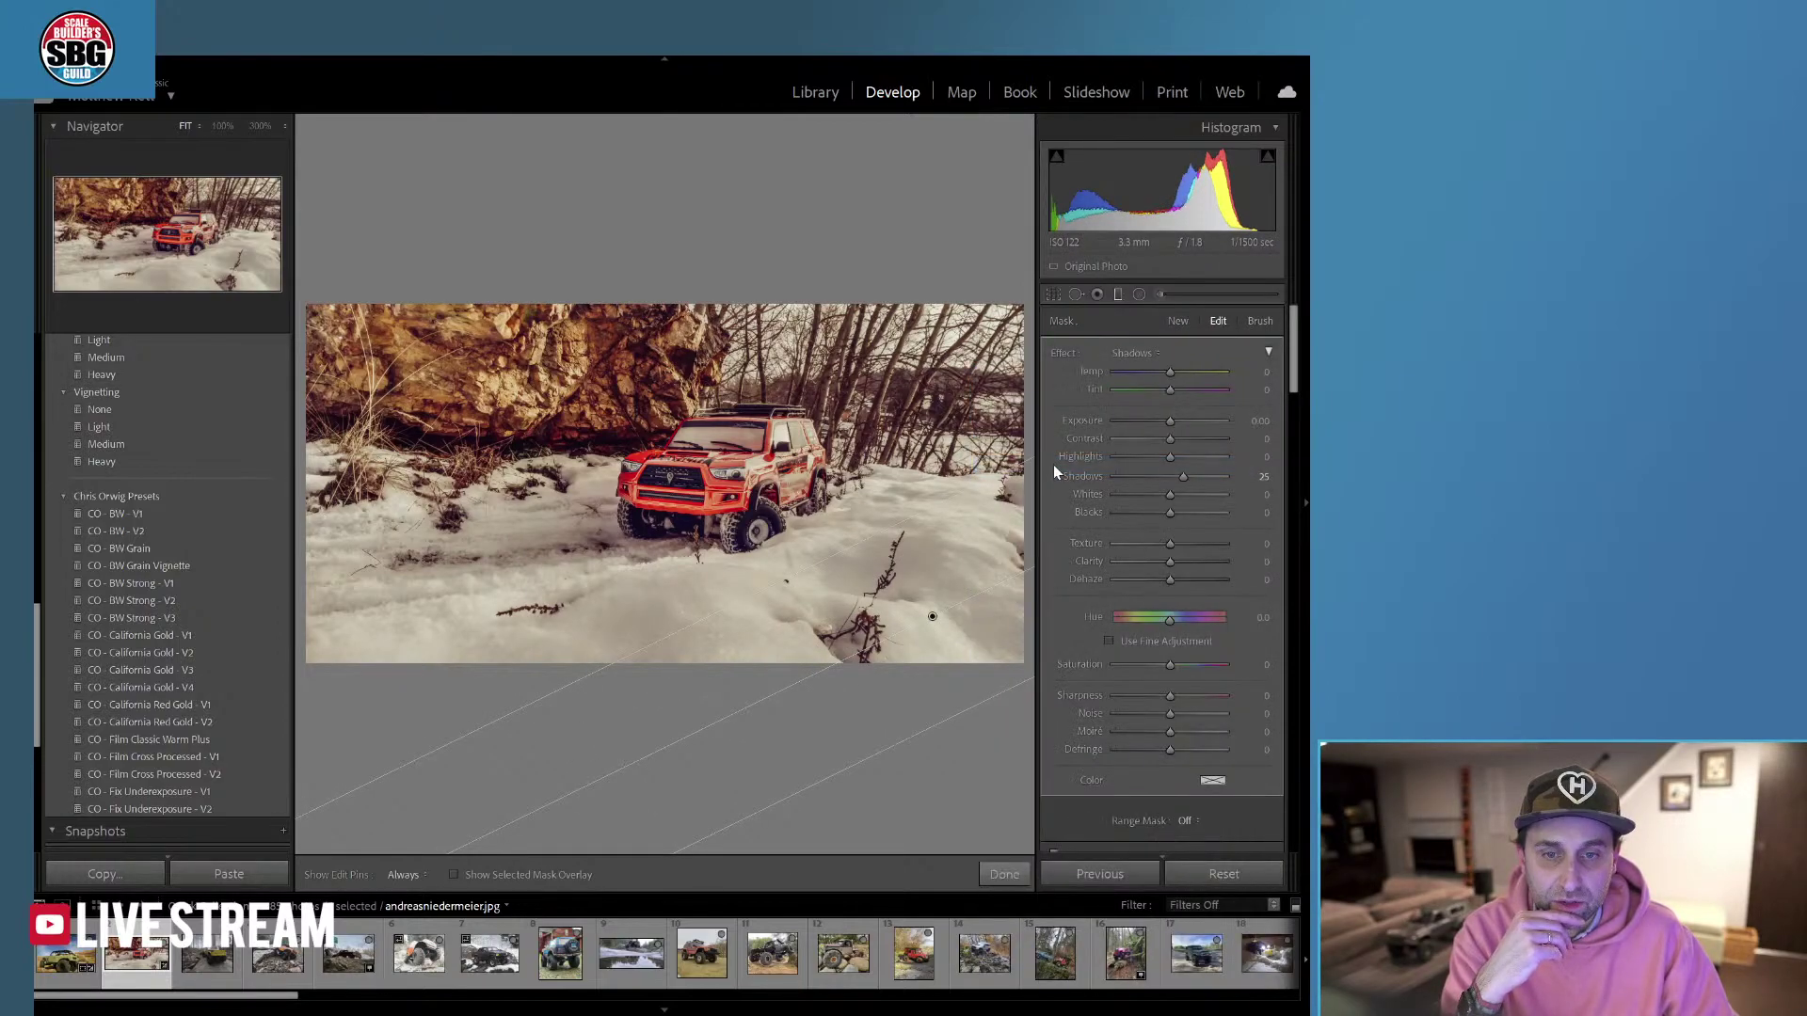
pyautogui.moveTo(1172, 476); pyautogui.dragTo(1158, 480)
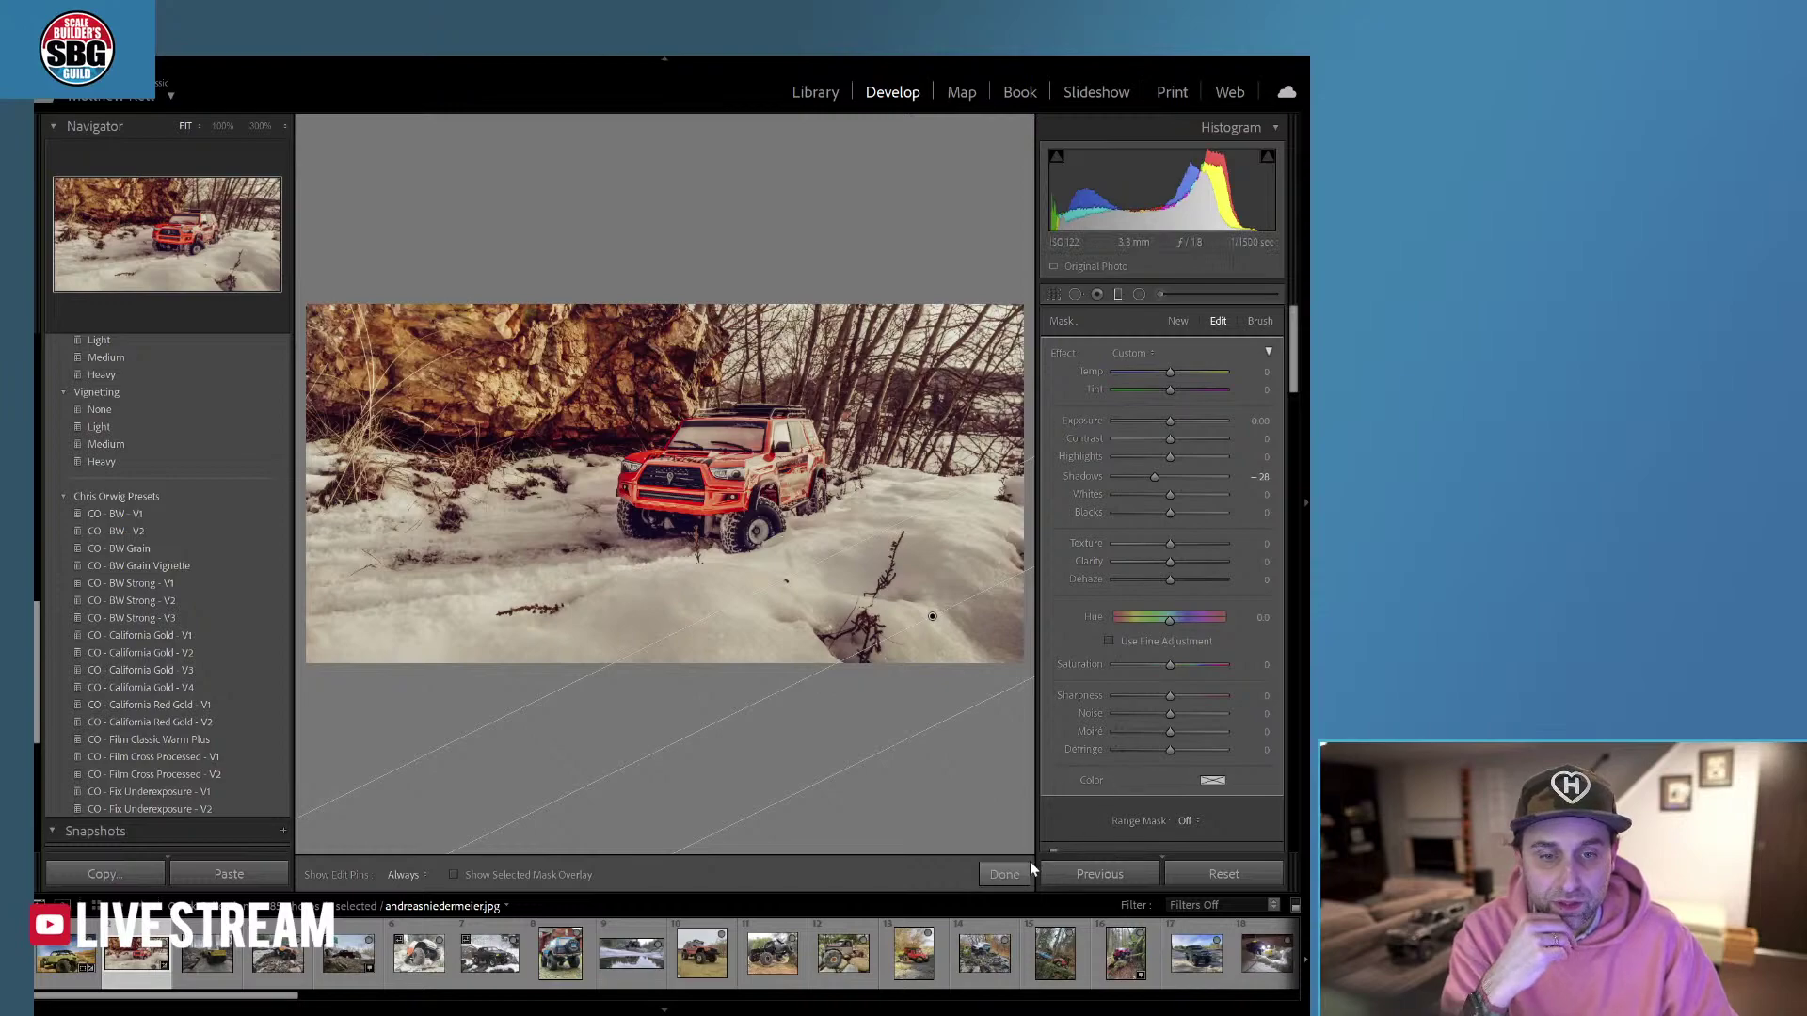
pyautogui.click(1004, 875)
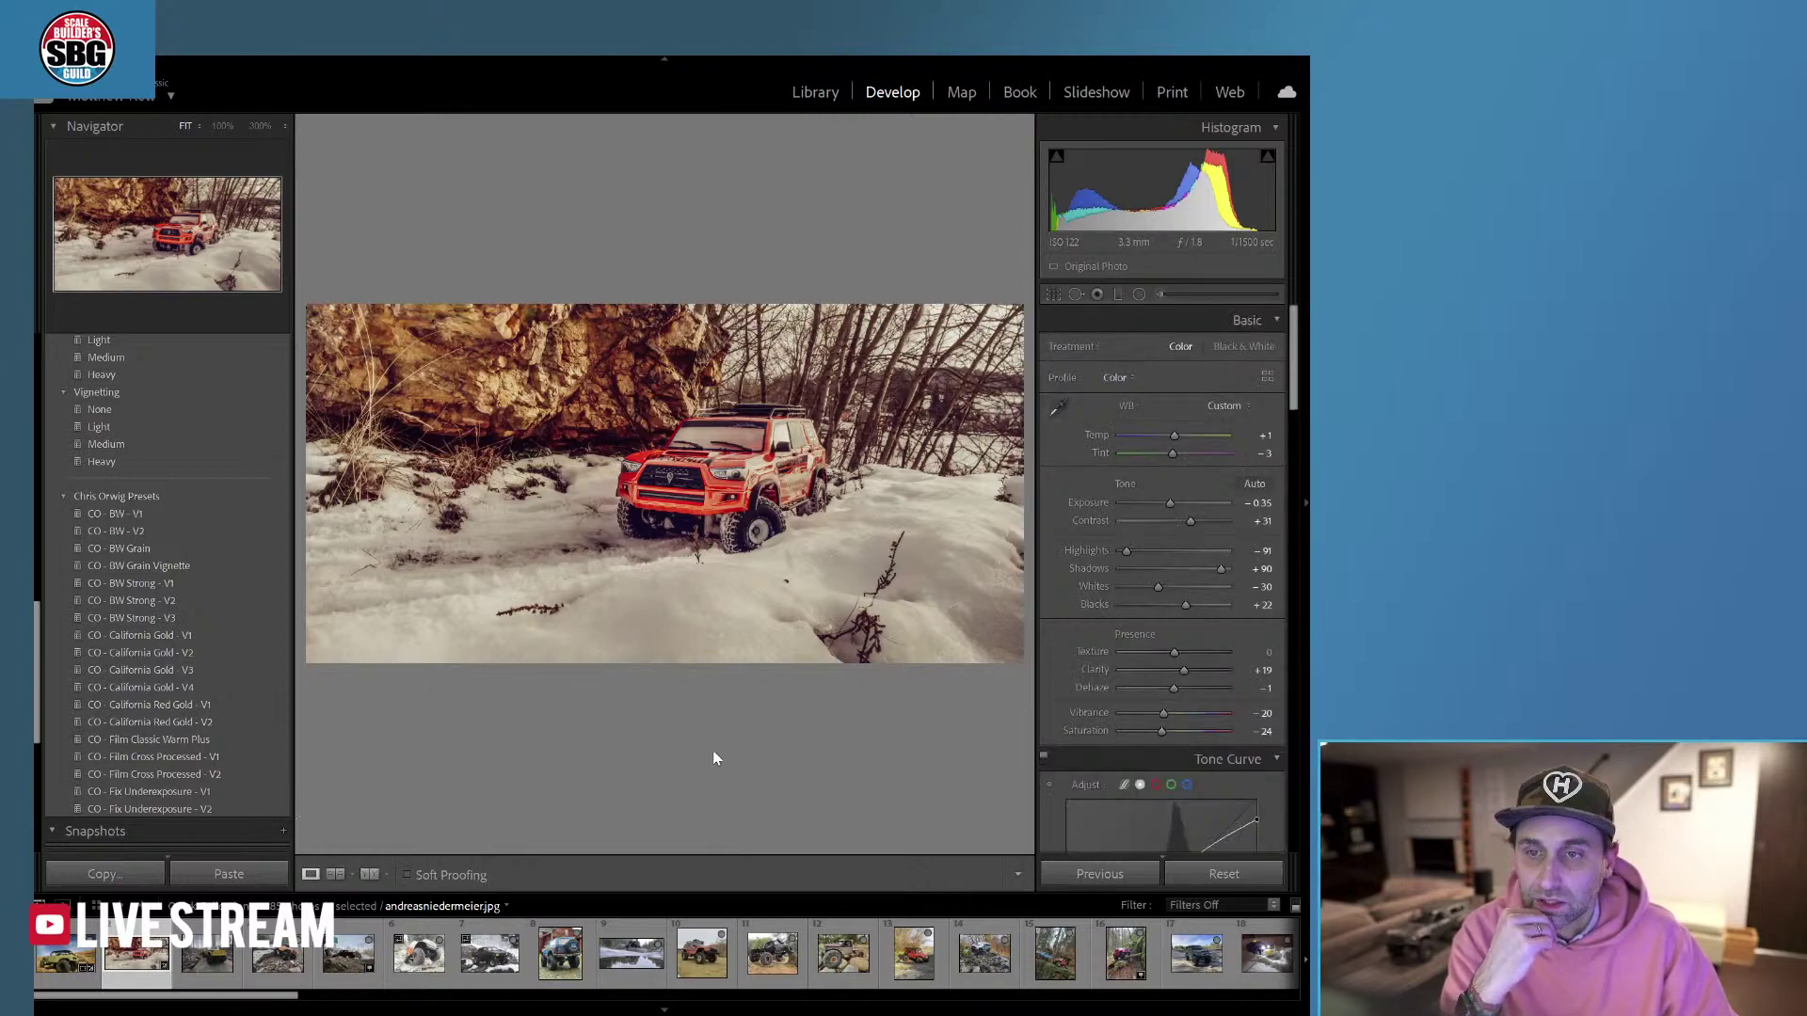
# Paint a new adjustment brush mask over the rock face at size 13.0 with exposure at 0.28.
pyautogui.click(1160, 296)
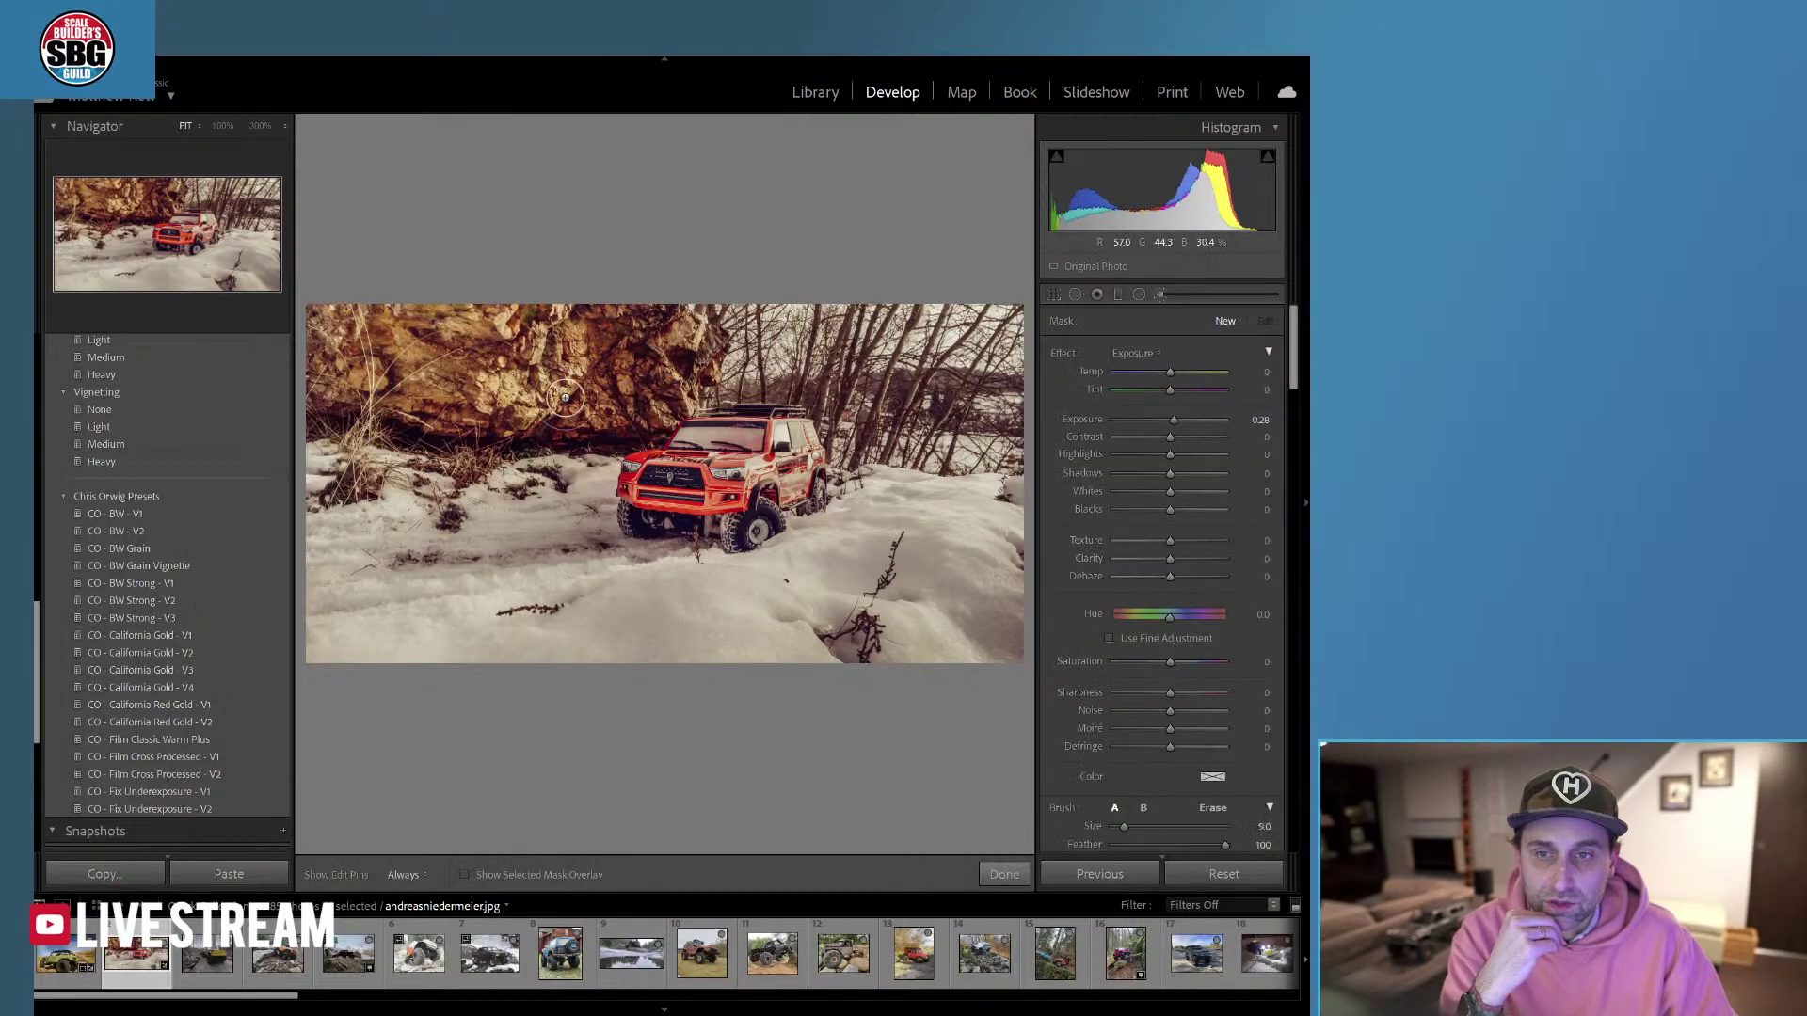
pyautogui.scroll(4, 566, 398)
pyautogui.moveTo(678, 338)
pyautogui.mouseDown()
pyautogui.moveTo(339, 326)
pyautogui.moveTo(467, 376)
pyautogui.moveTo(656, 344)
pyautogui.moveTo(375, 349)
pyautogui.moveTo(419, 426)
pyautogui.mouseUp()
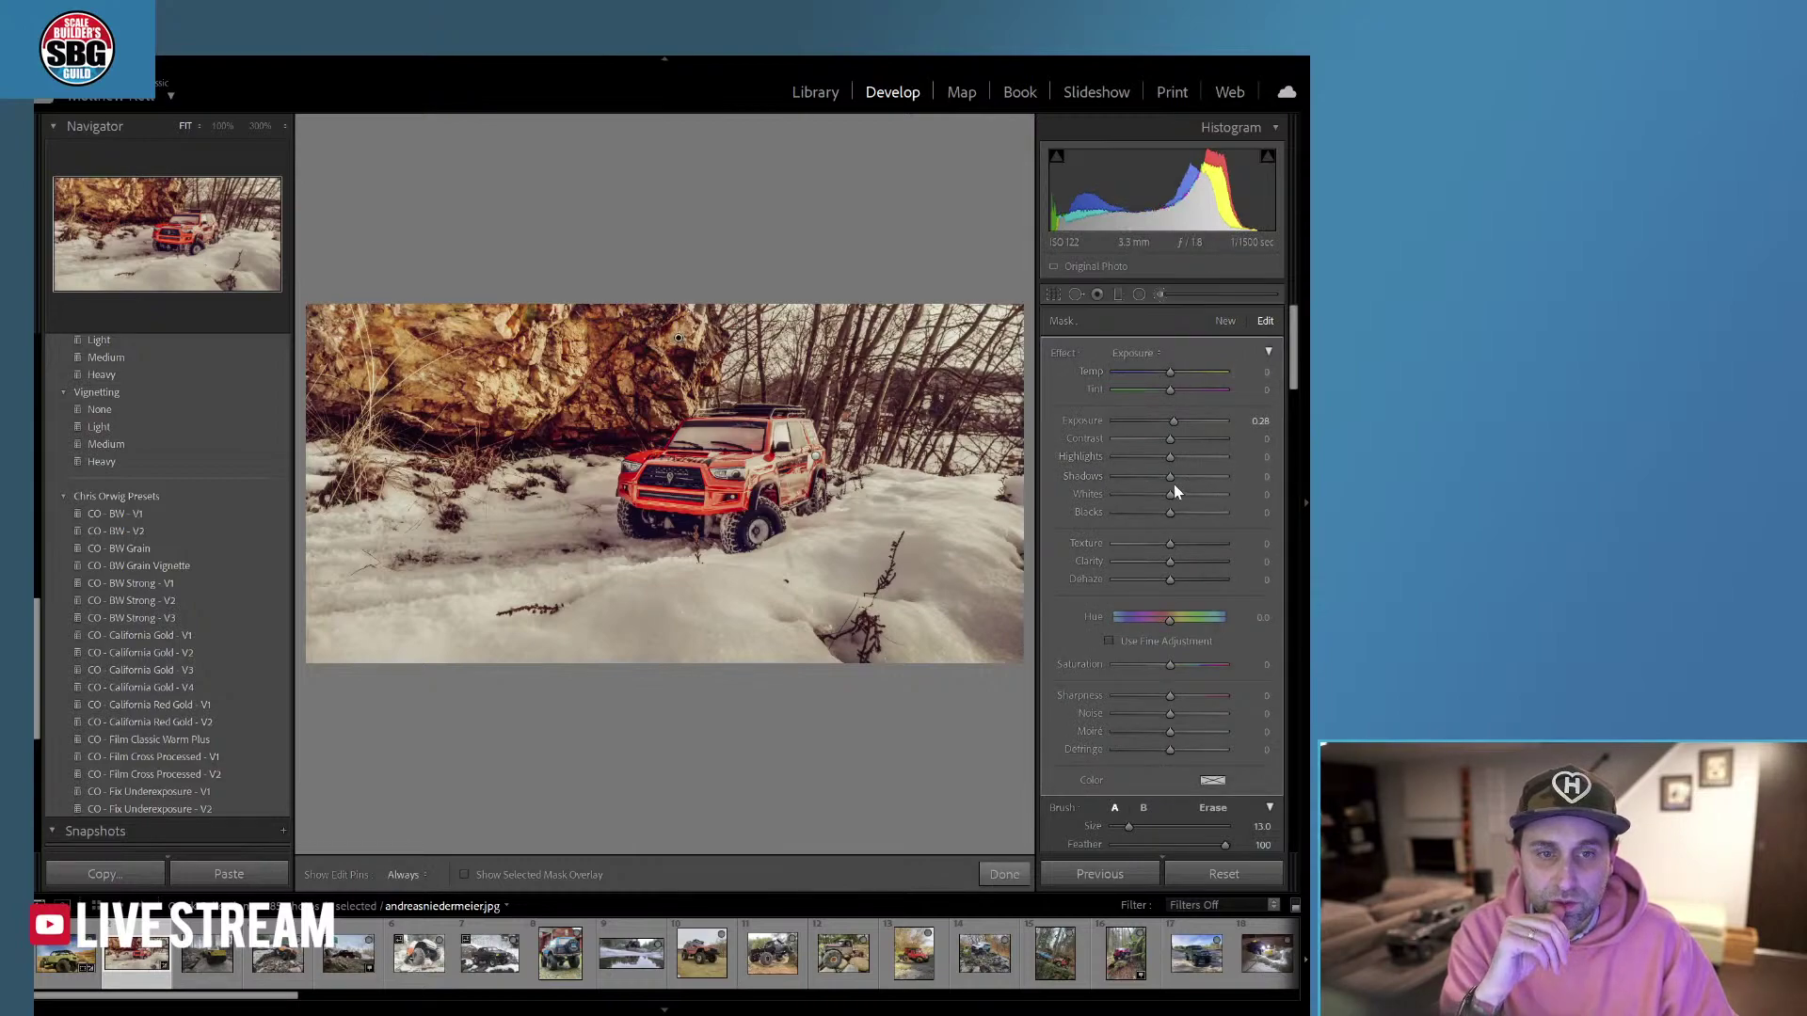
# Set the rock mask's shadows to 1, saturation to 10 and texture to 61, and finish the brush adjustment.
pyautogui.moveTo(1169, 478); pyautogui.dragTo(1173, 478)
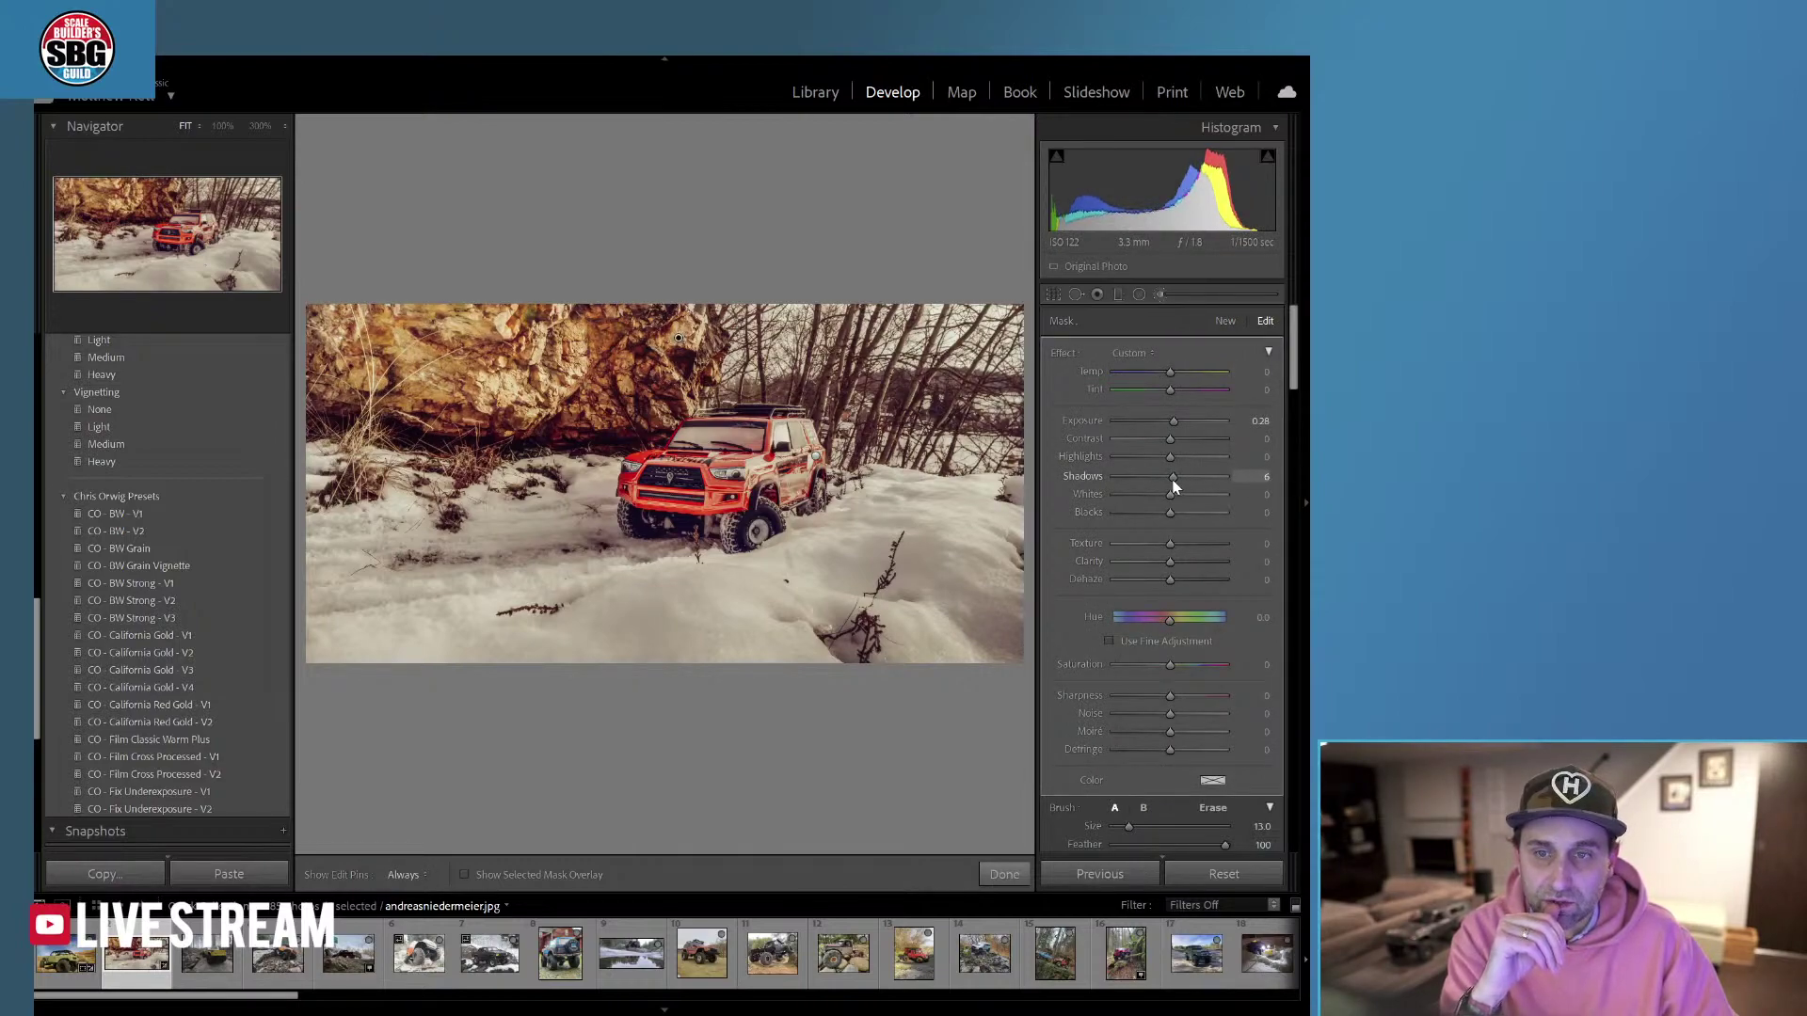
pyautogui.moveTo(1171, 480); pyautogui.dragTo(1169, 480)
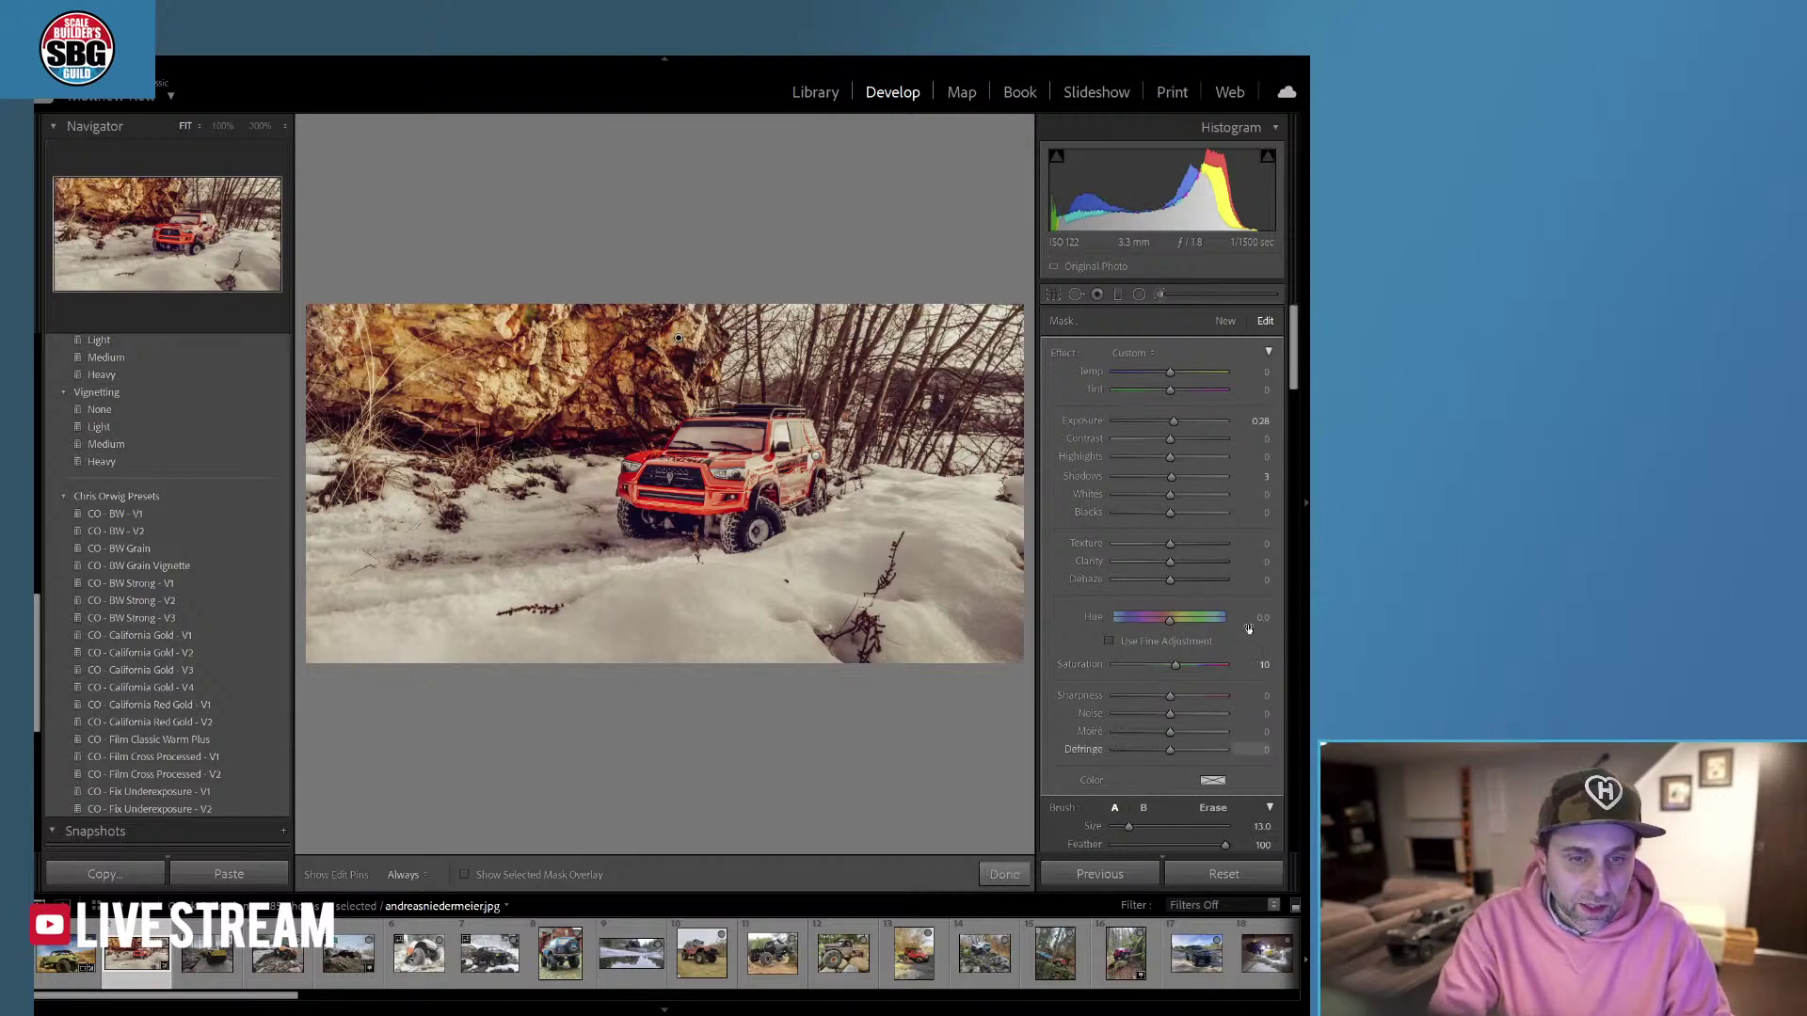
pyautogui.moveTo(1170, 545); pyautogui.dragTo(1200, 544)
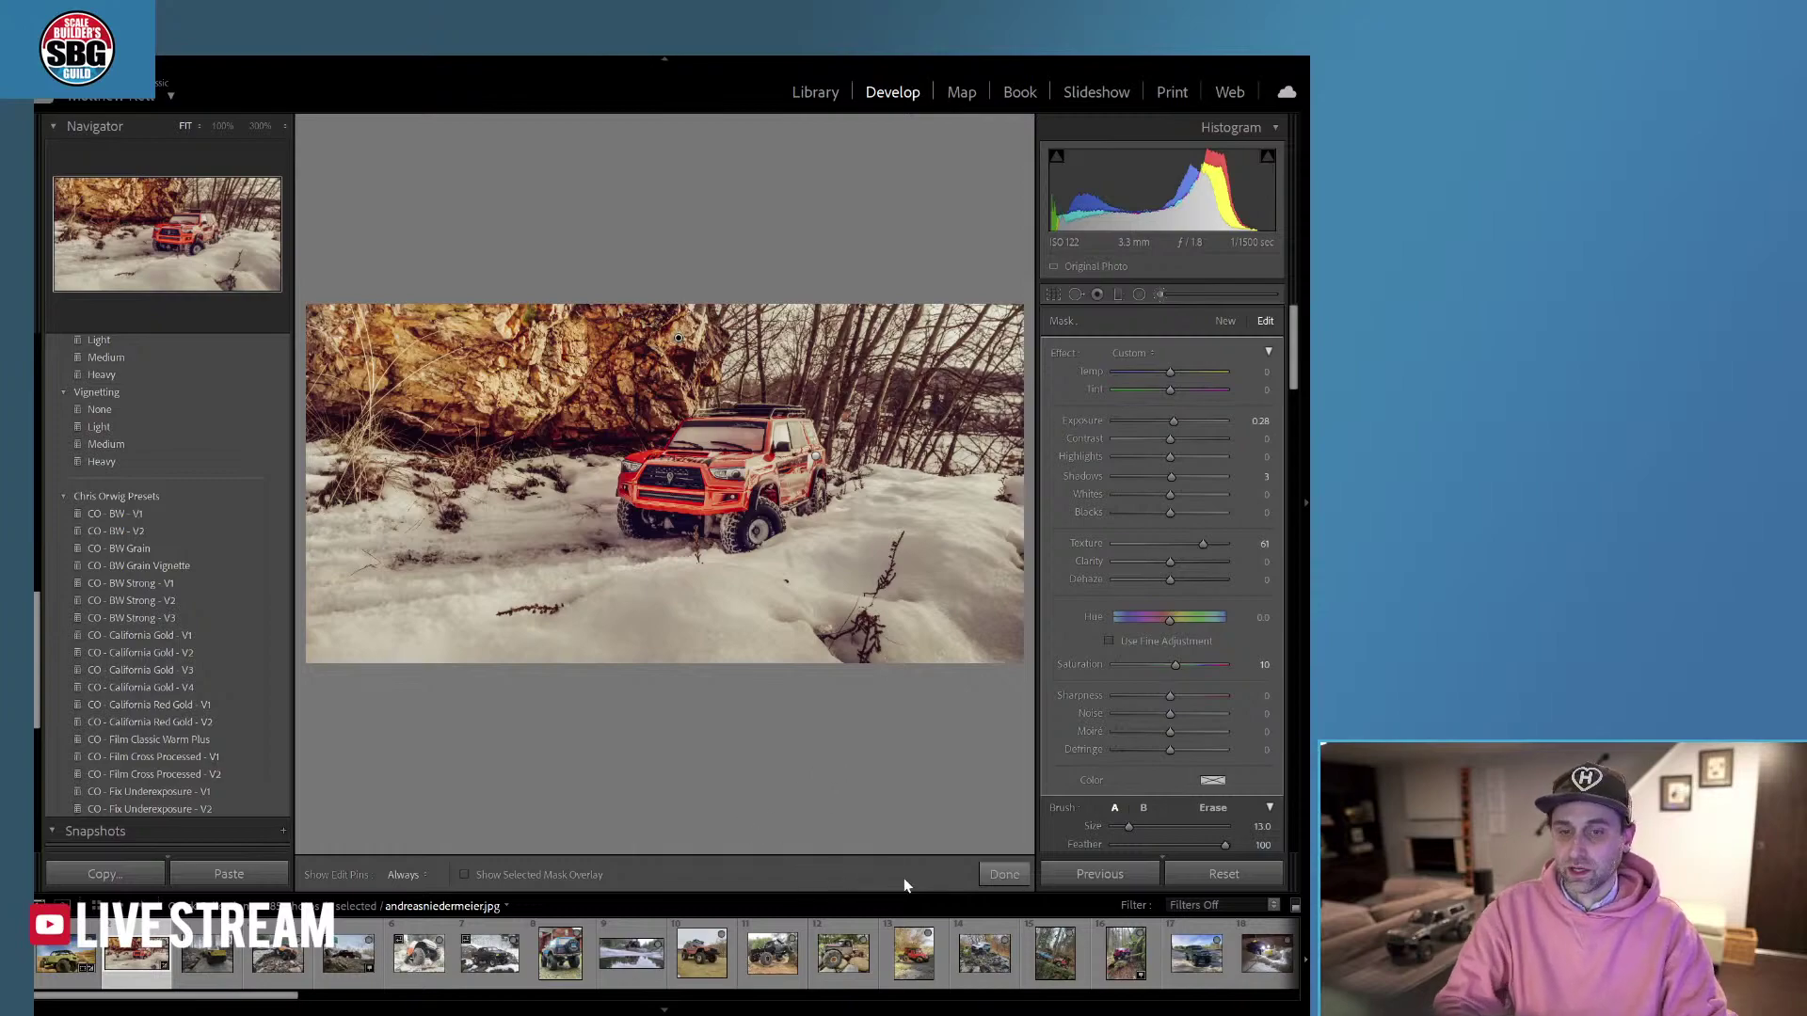
pyautogui.click(1000, 874)
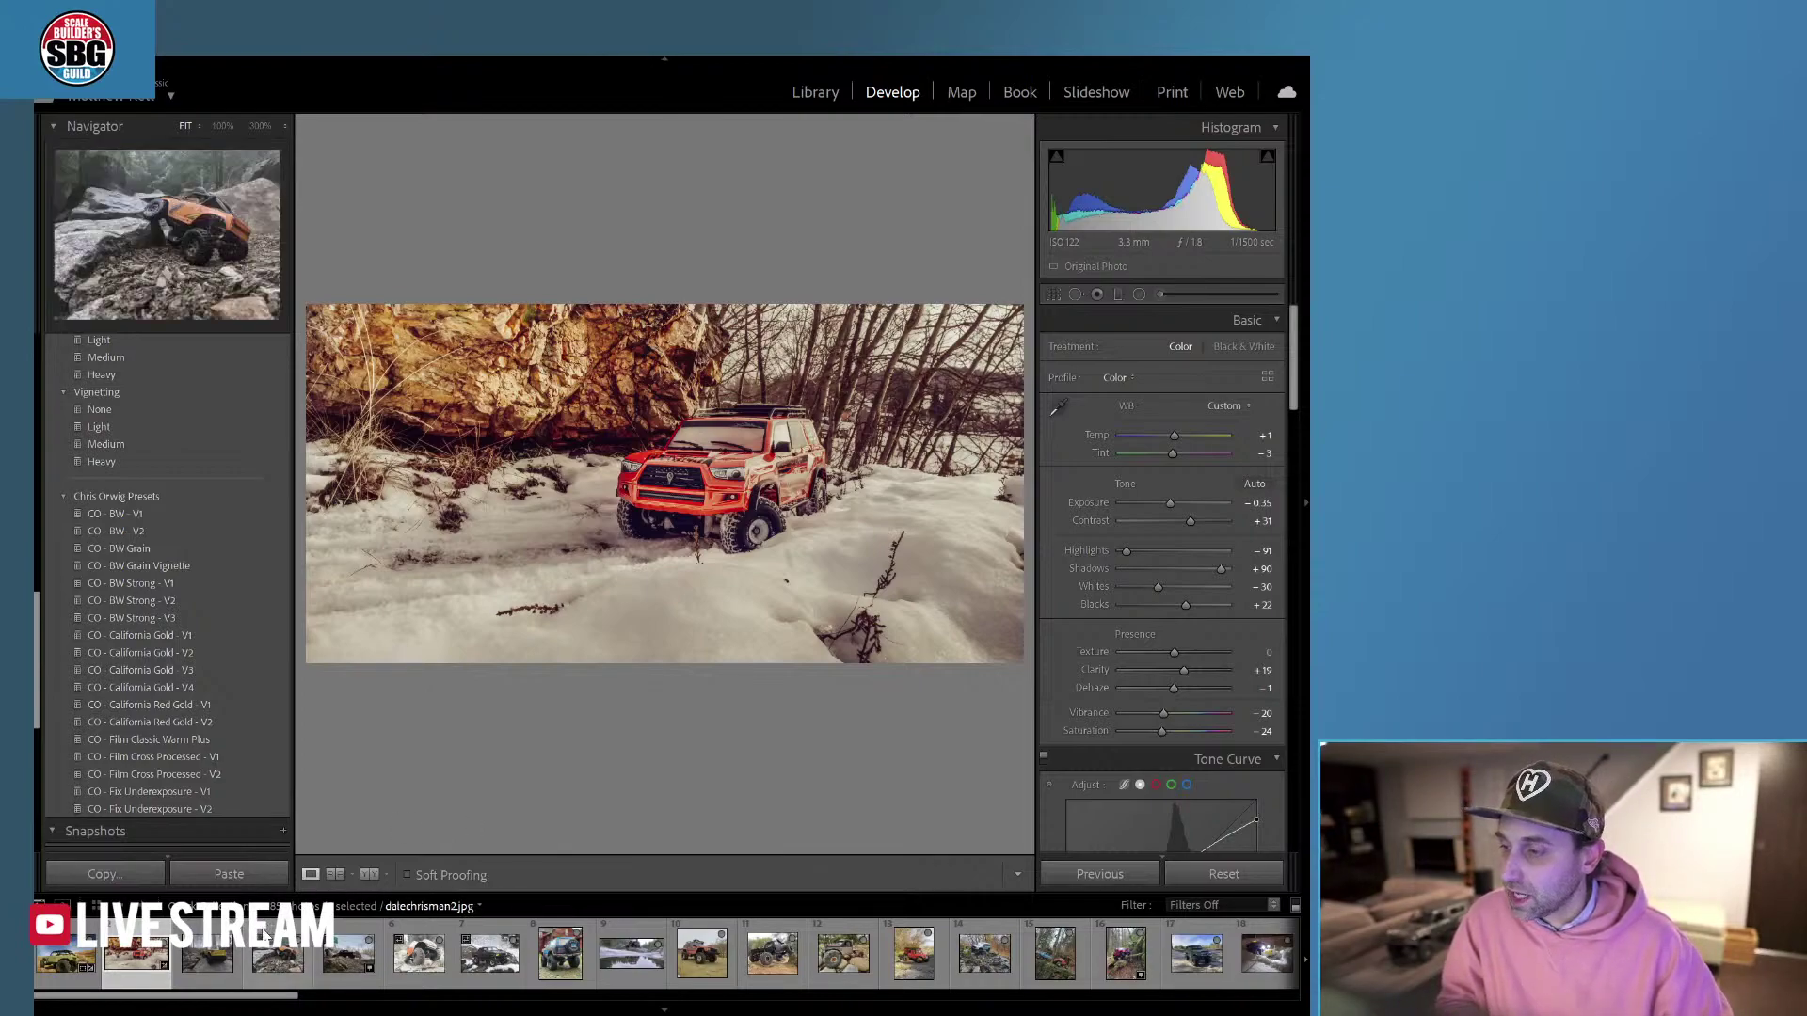
# Open the photo of the yellow truck in the foggy forest and examine its tailgate stickers at 100%.
pyautogui.click(208, 959)
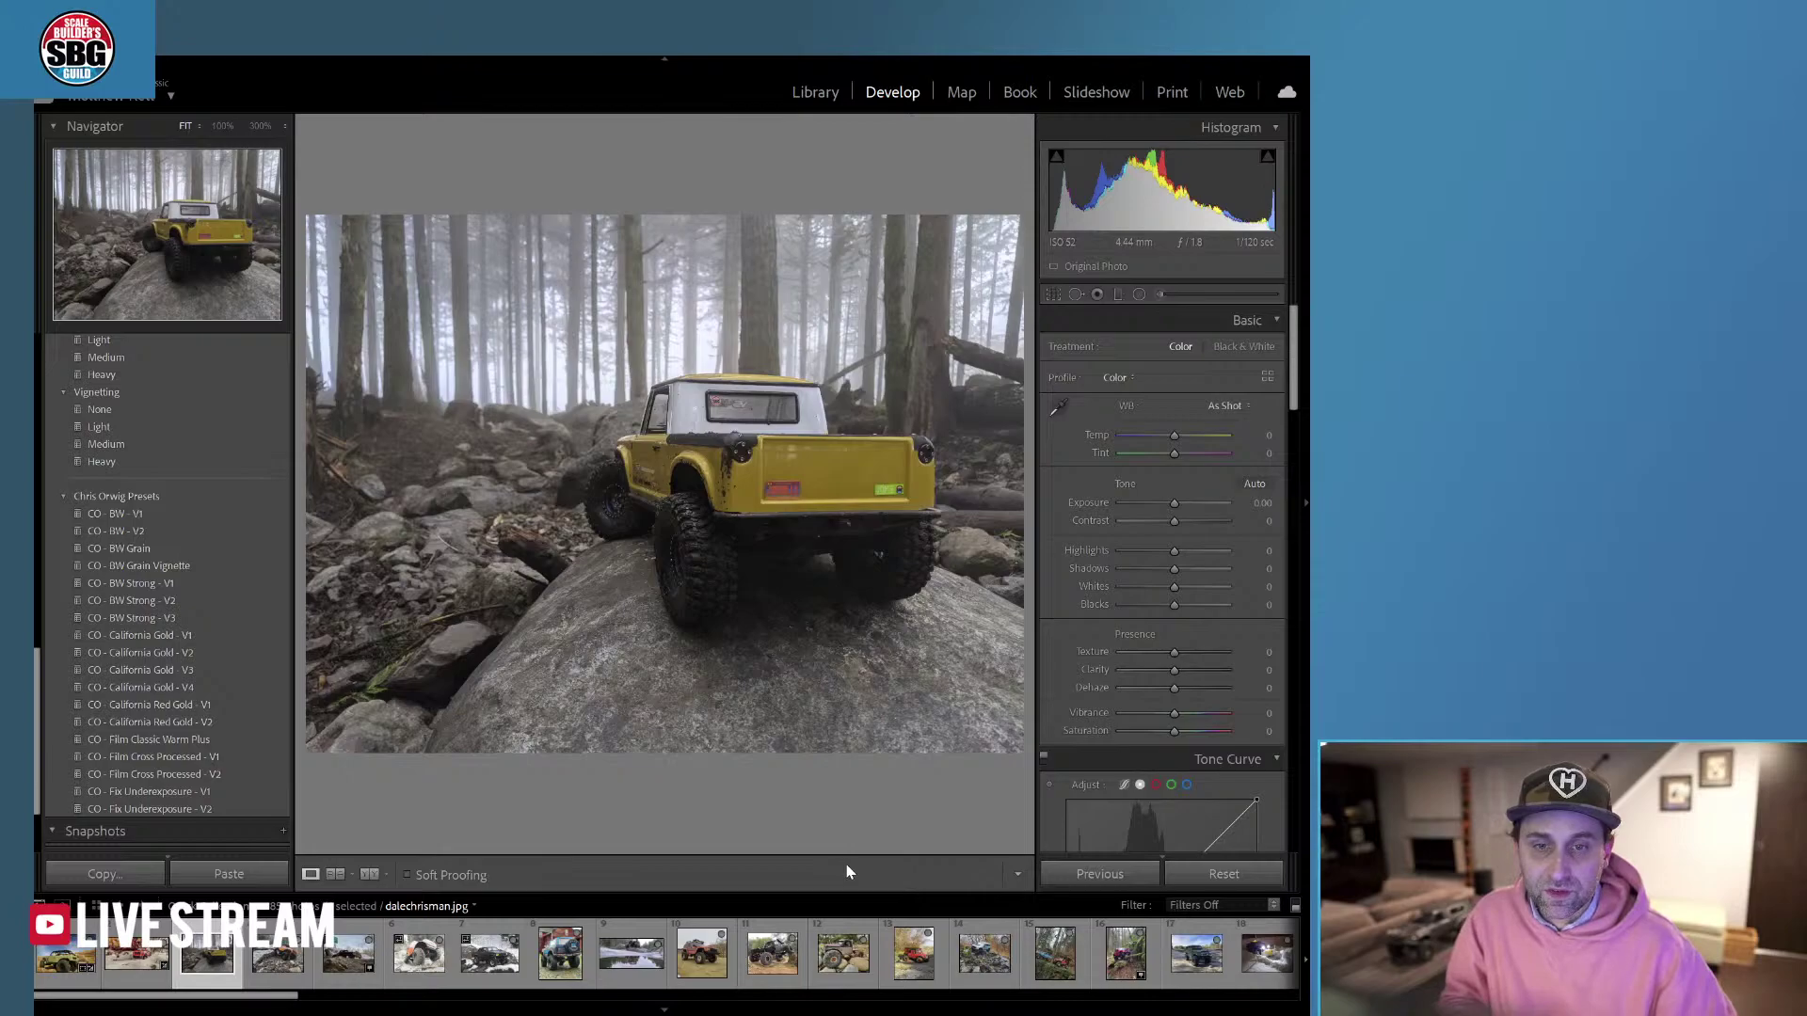
pyautogui.click(884, 489)
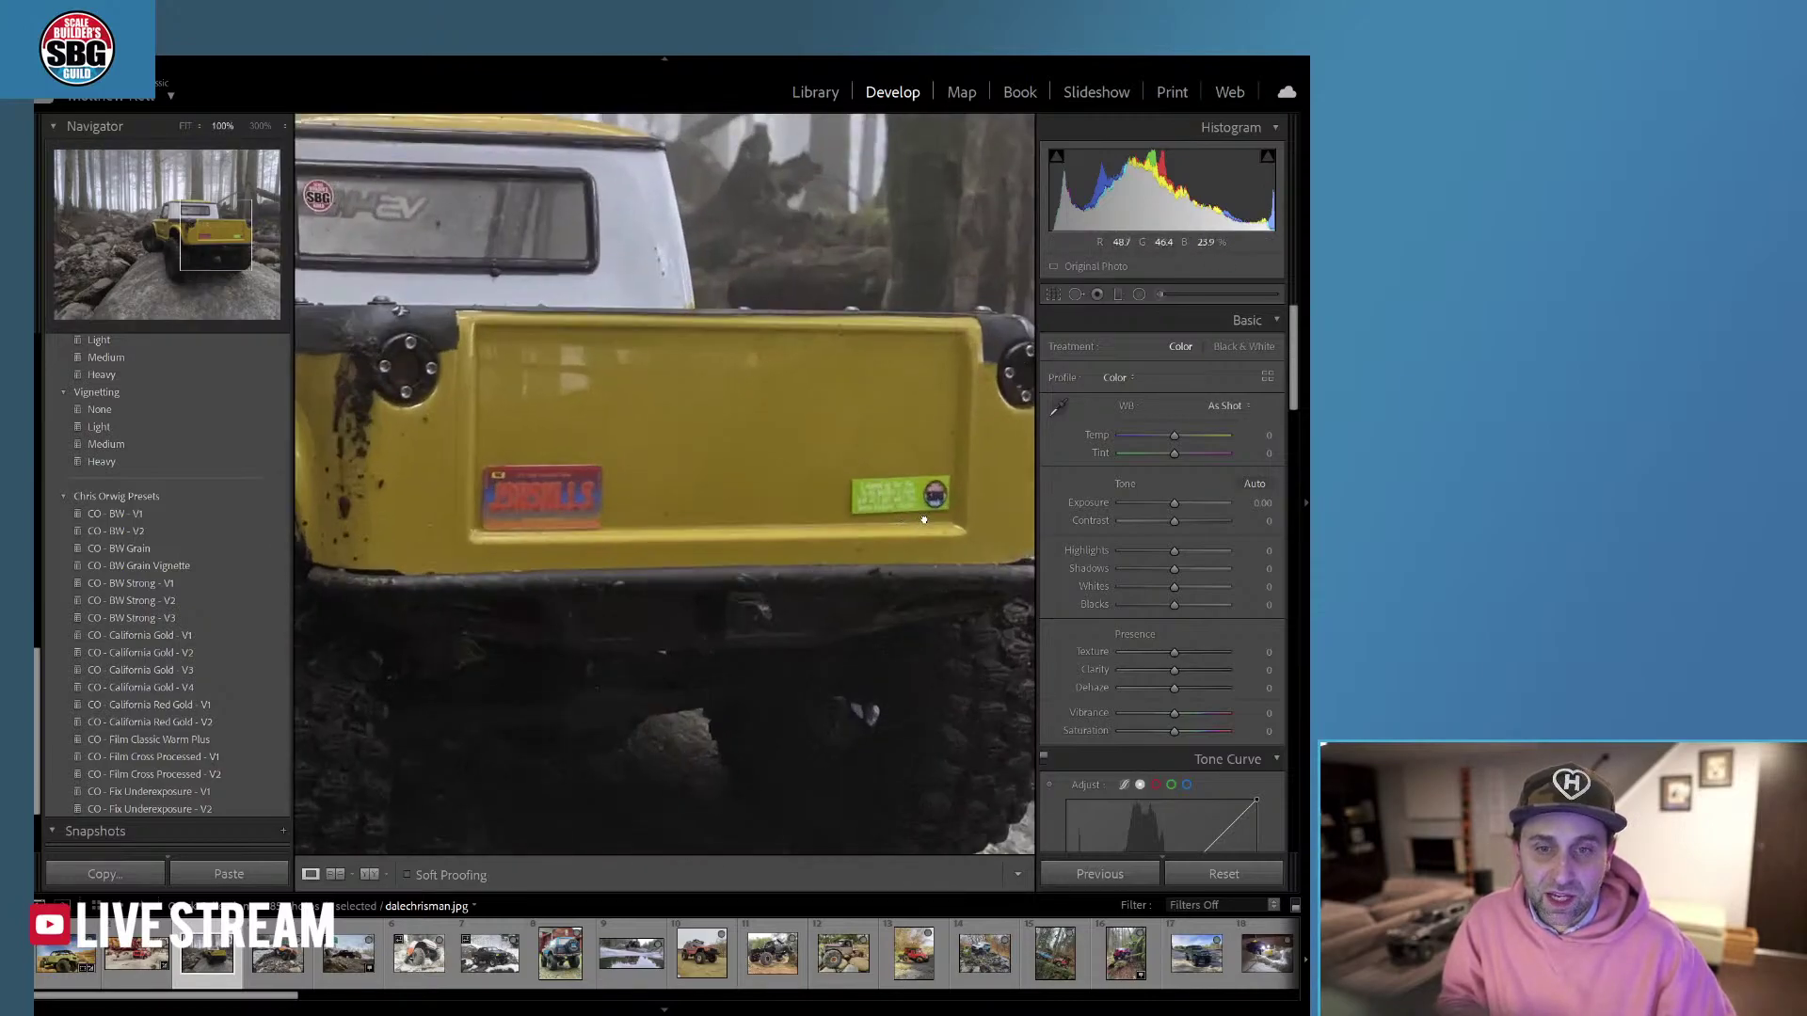
pyautogui.moveTo(1004, 796); pyautogui.dragTo(832, 727)
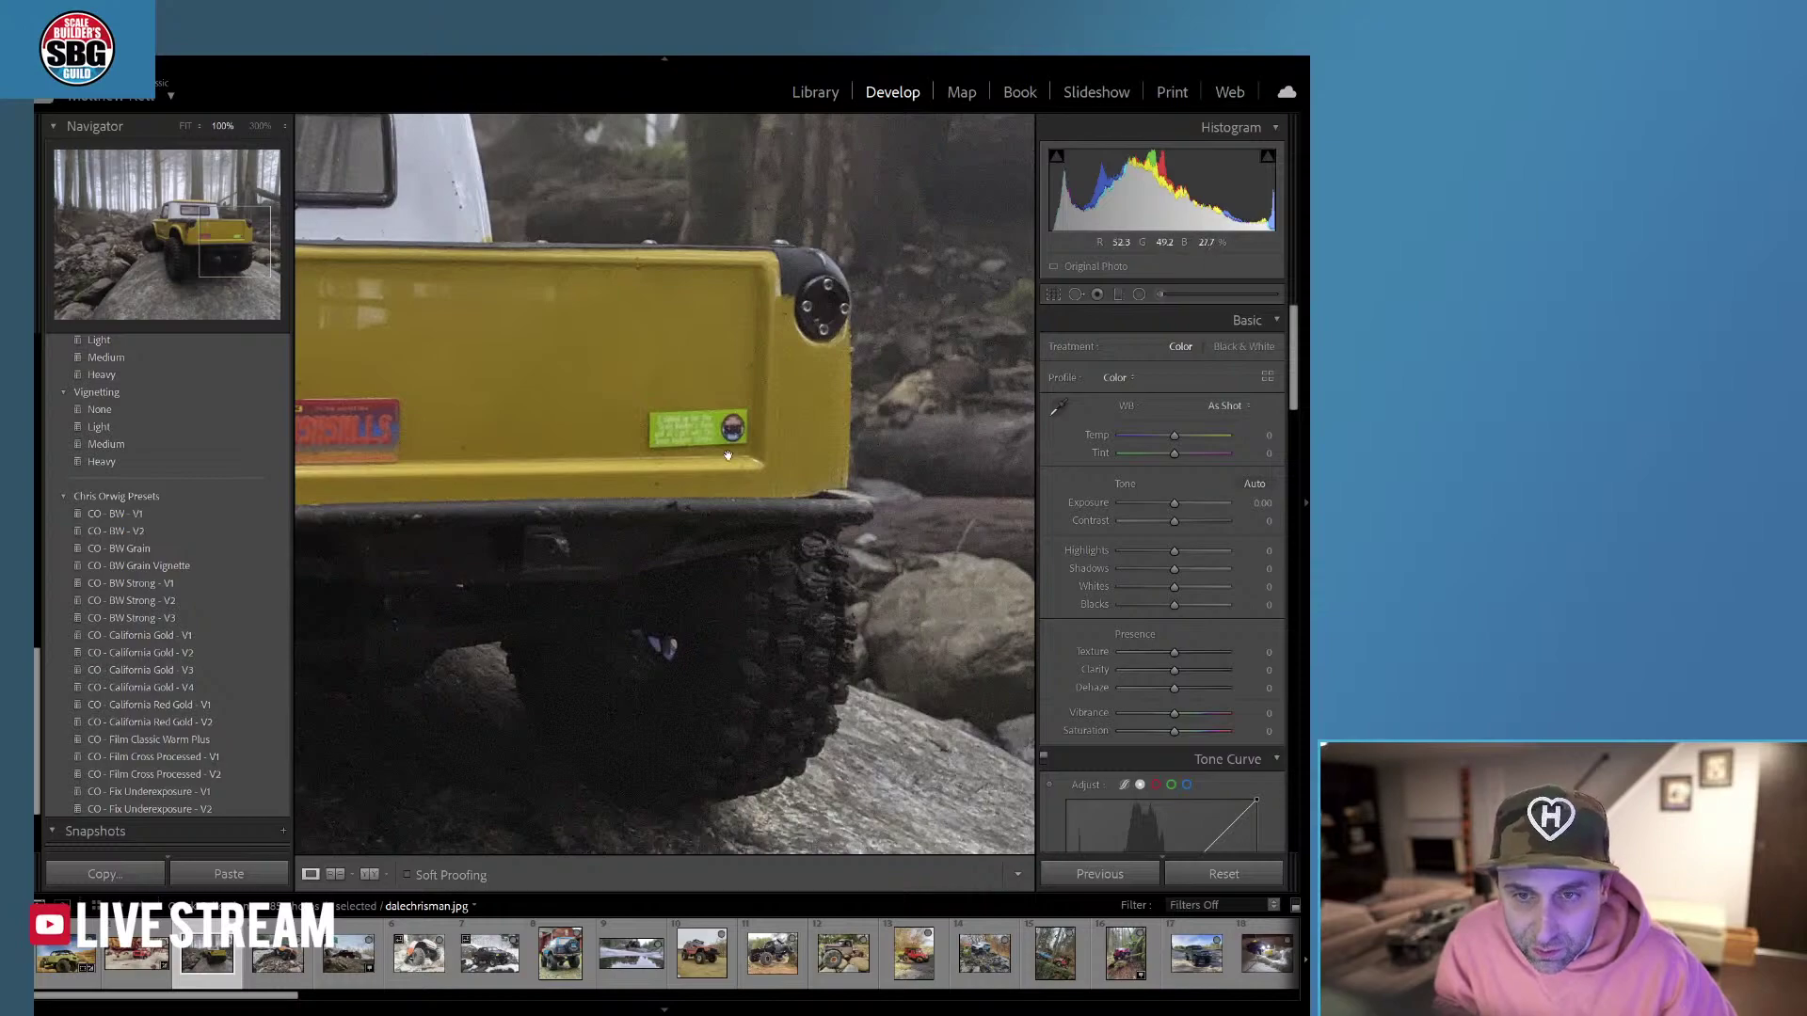
pyautogui.moveTo(727, 455); pyautogui.dragTo(810, 452)
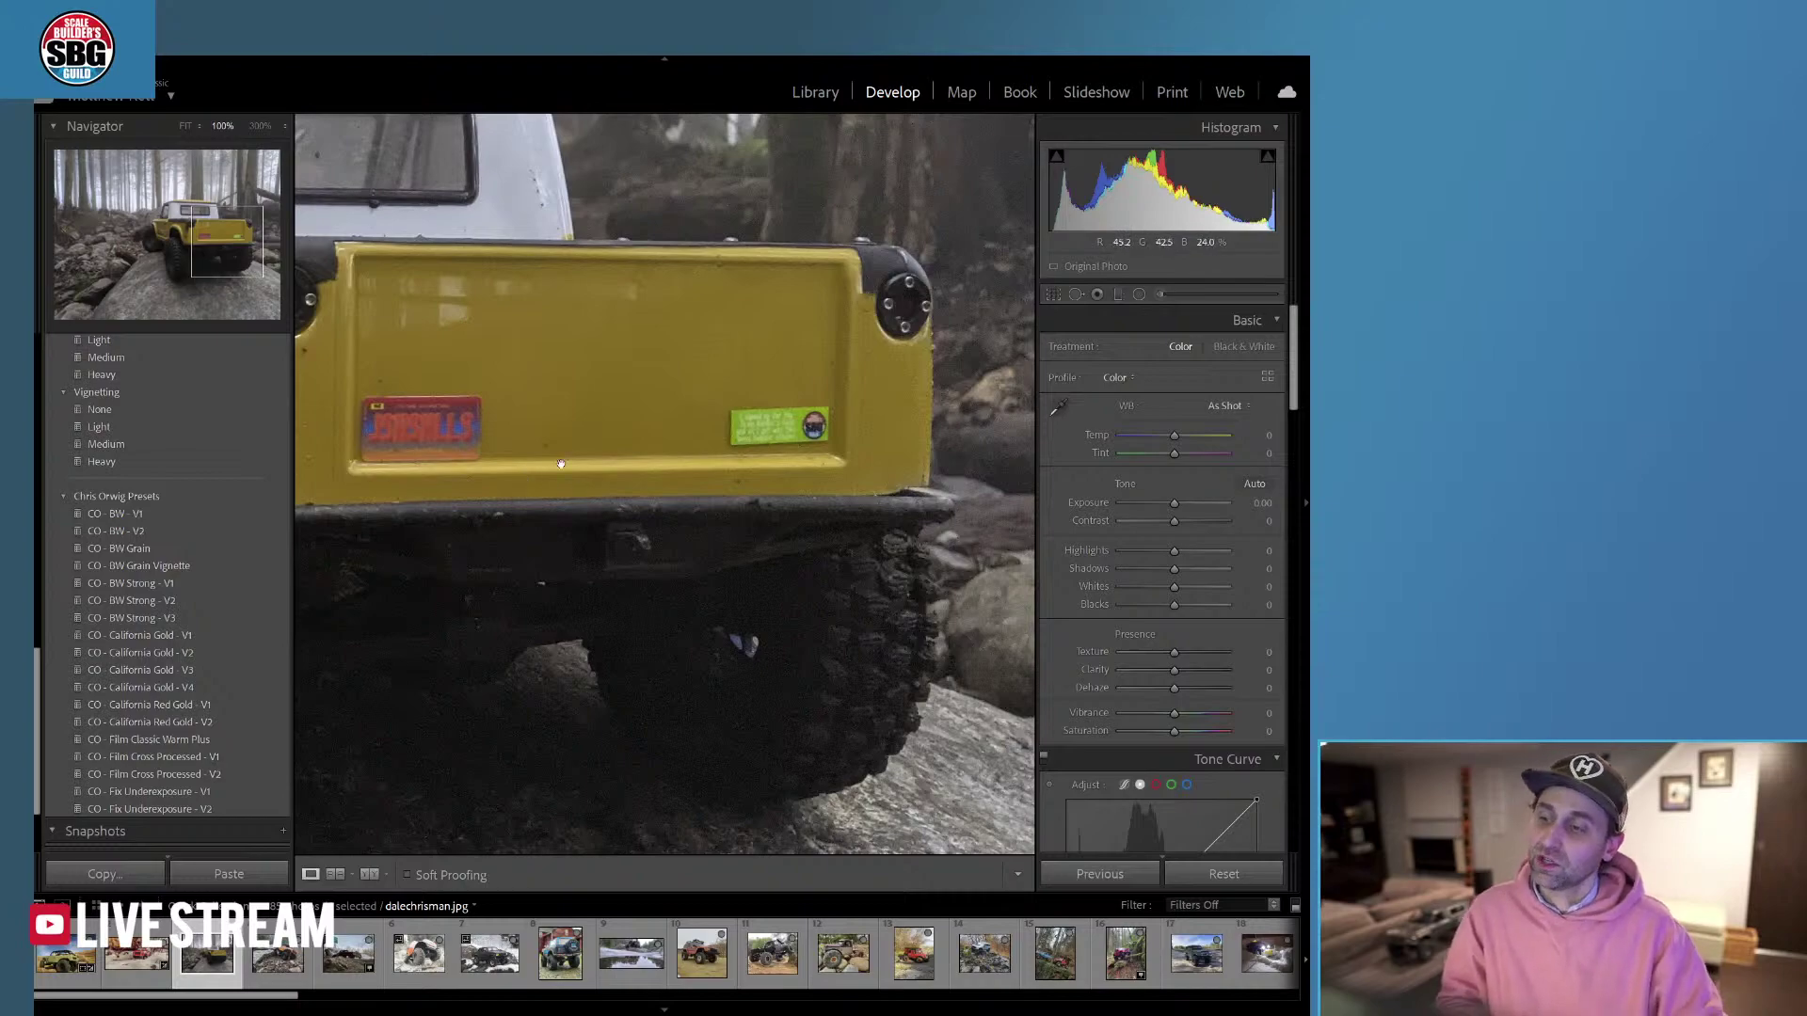
pyautogui.click(696, 476)
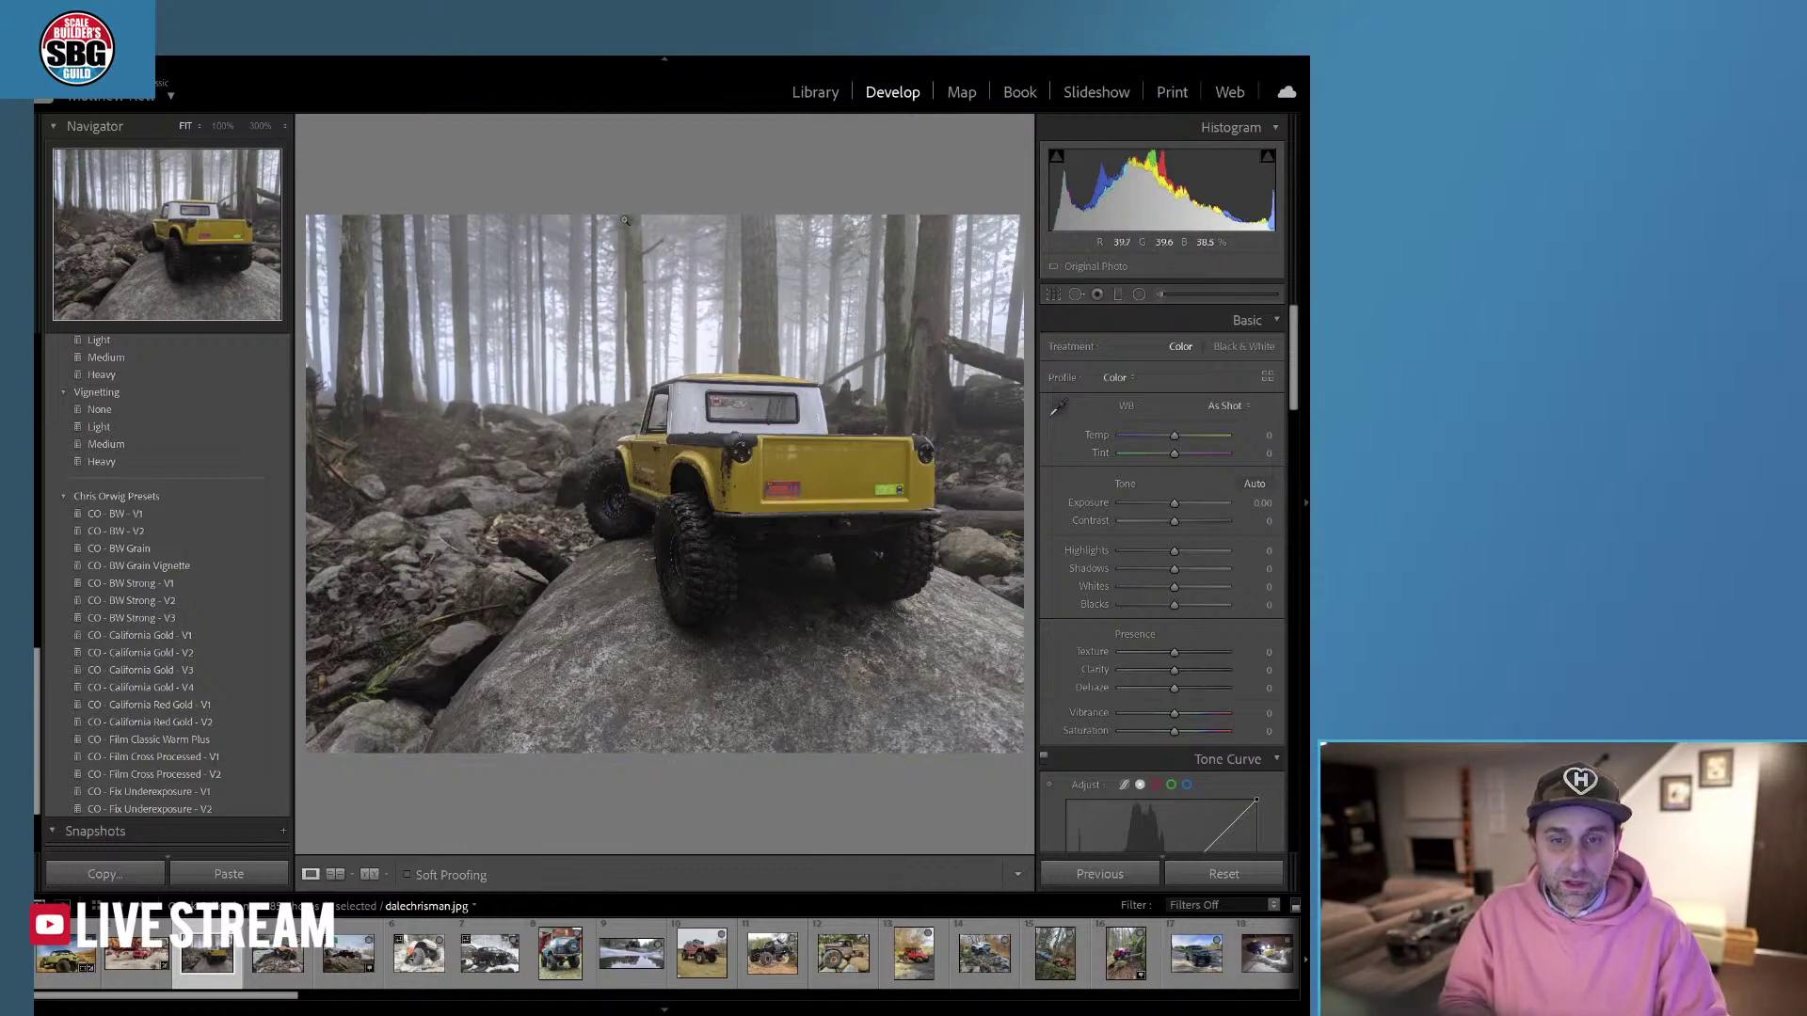
# Crop a strip of the foreground boulder off the photo's lower edge and apply the crop.
pyautogui.click(1054, 298)
pyautogui.moveTo(665, 759); pyautogui.dragTo(669, 720)
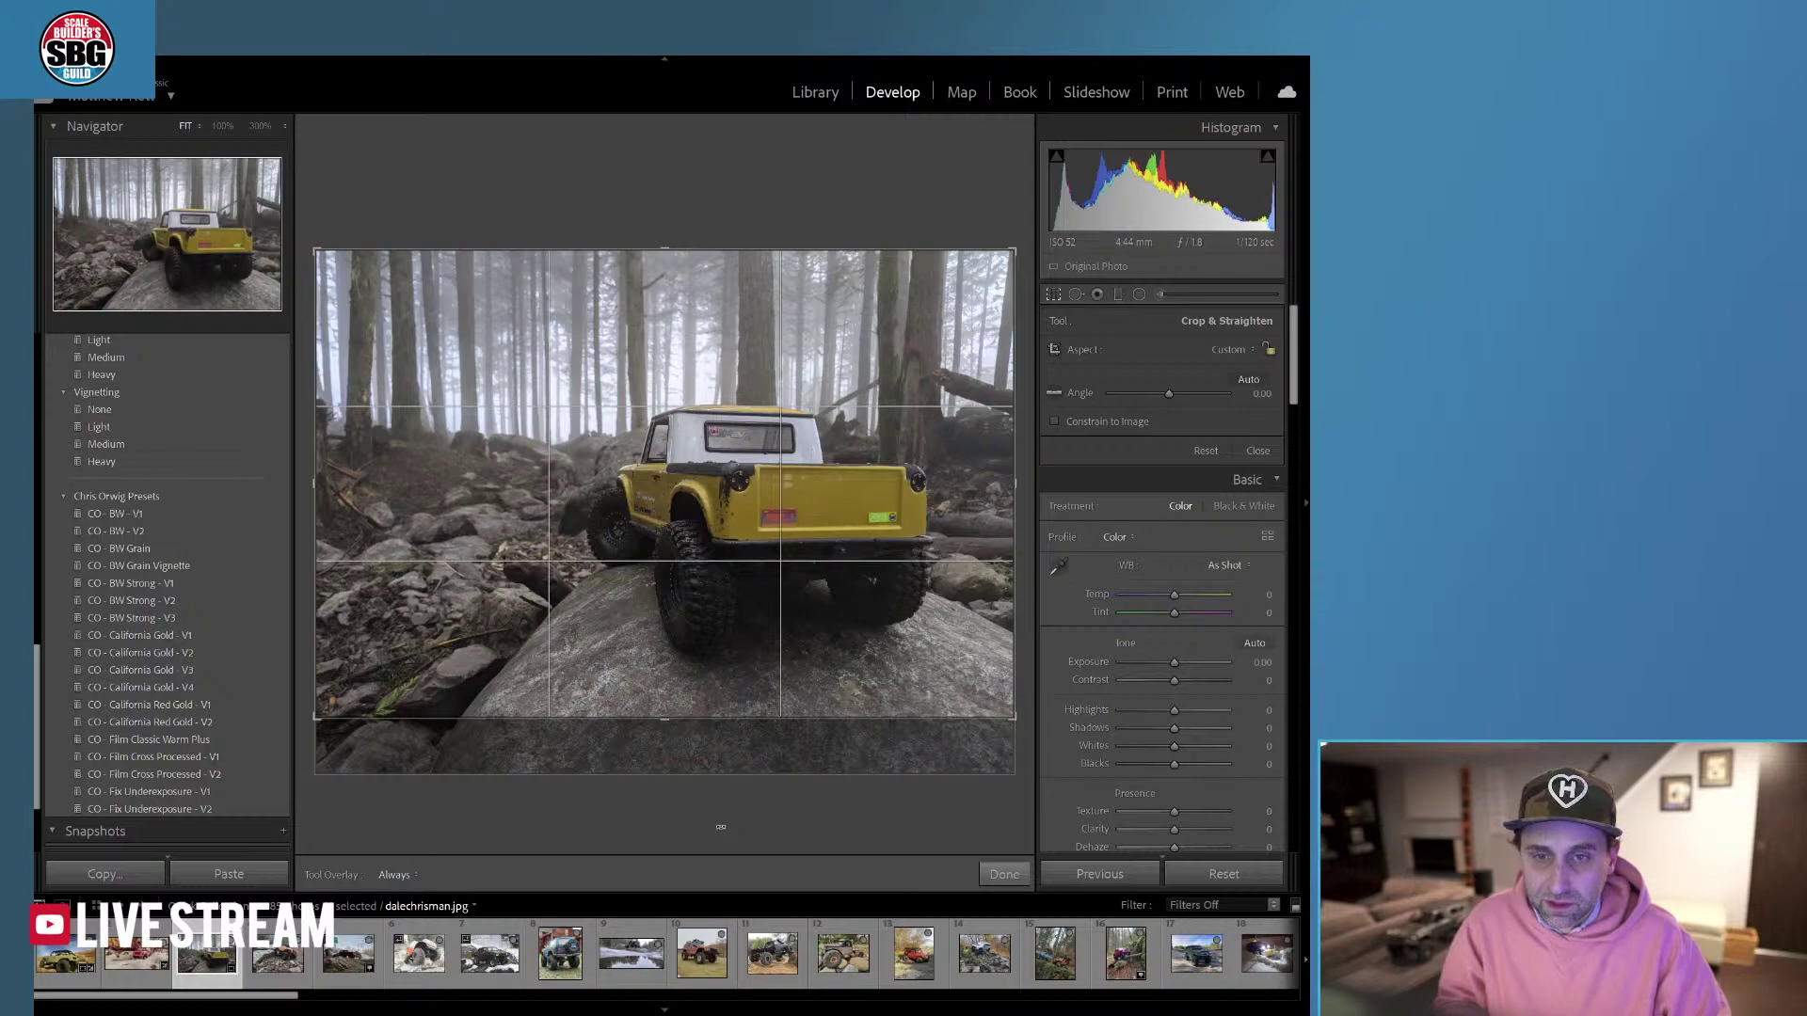
pyautogui.click(999, 876)
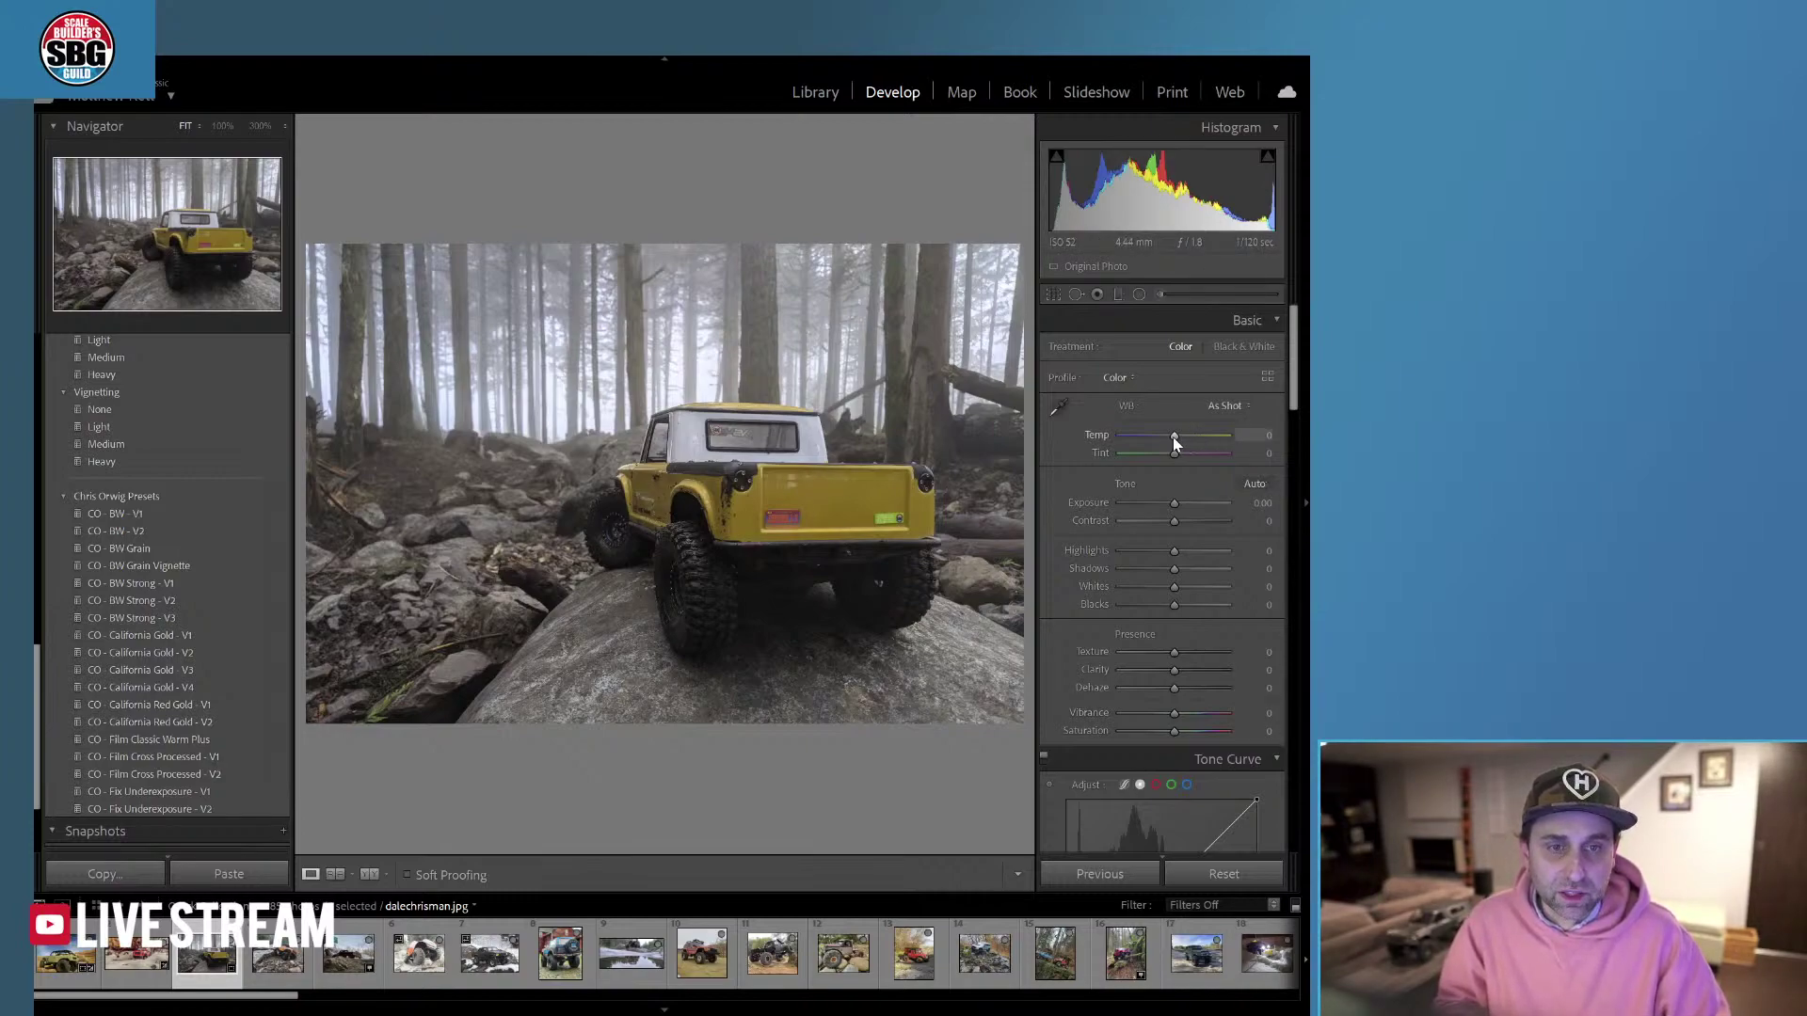
# Set the photo's temperature to −6, exposure to −0.49, highlights to +14, shadows to +41 and whites to +27.
pyautogui.moveTo(1172, 436); pyautogui.dragTo(1169, 436)
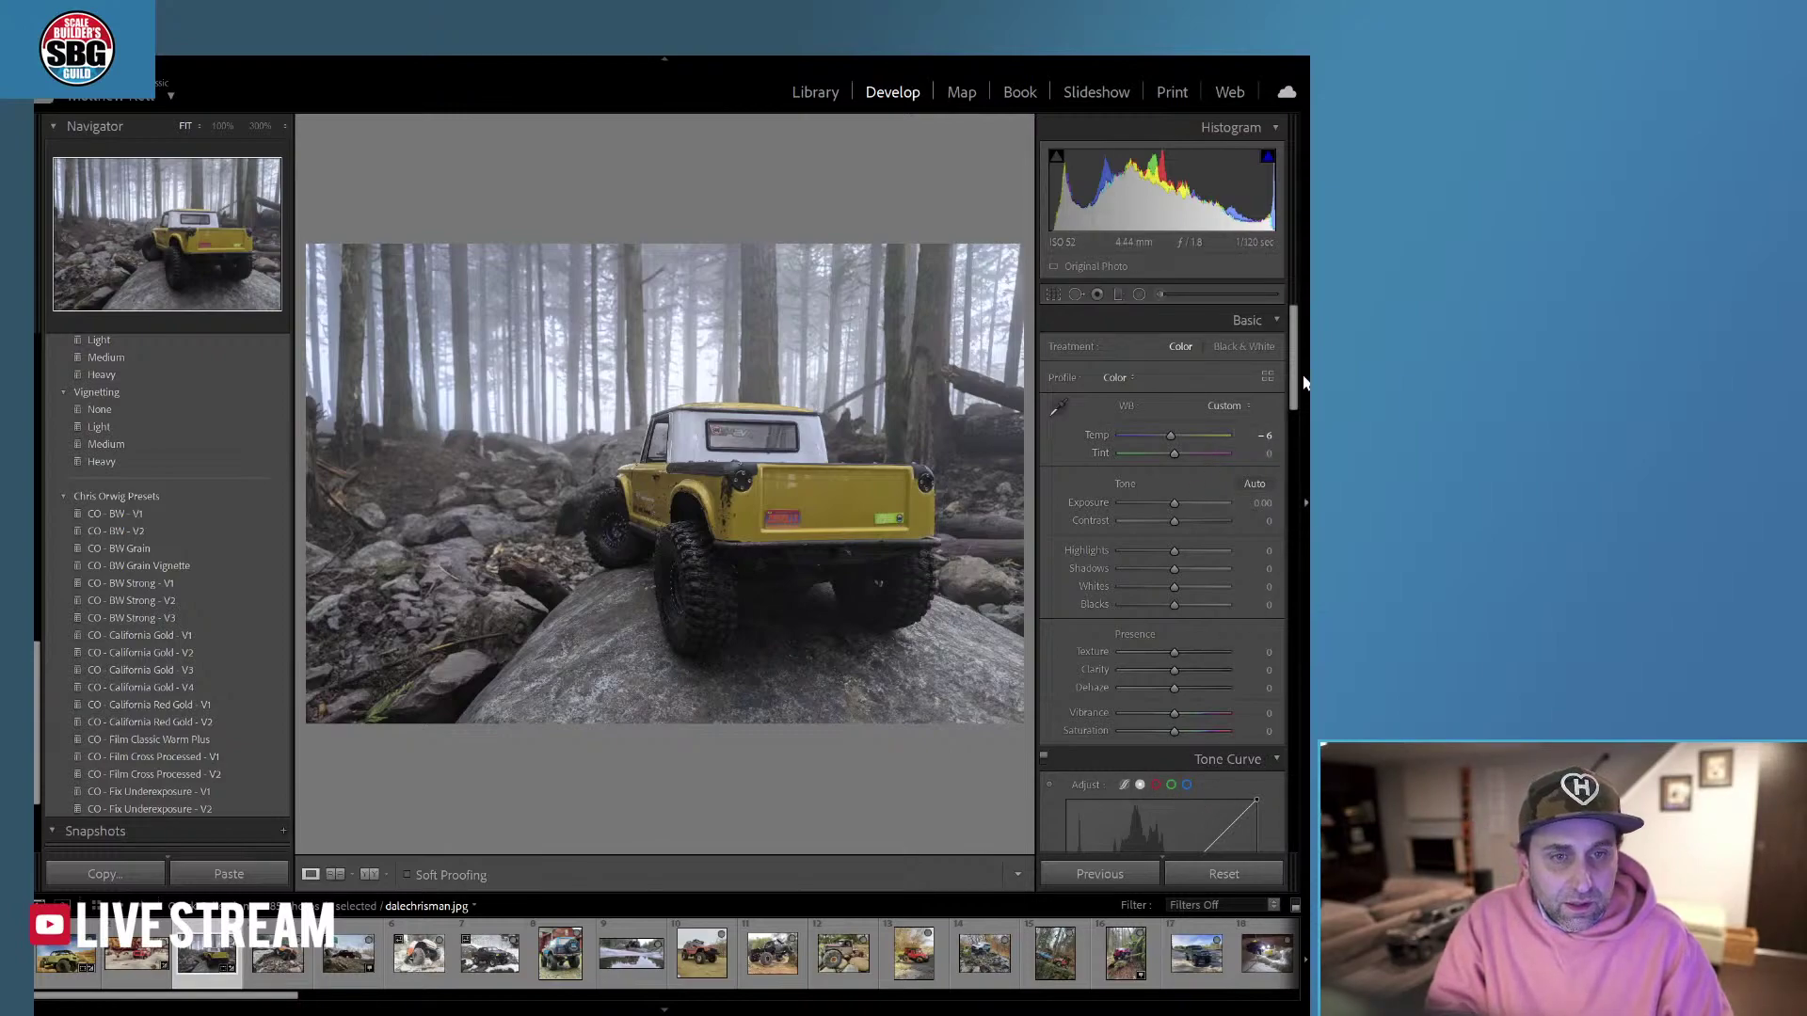
pyautogui.moveTo(1174, 453); pyautogui.dragTo(1173, 455)
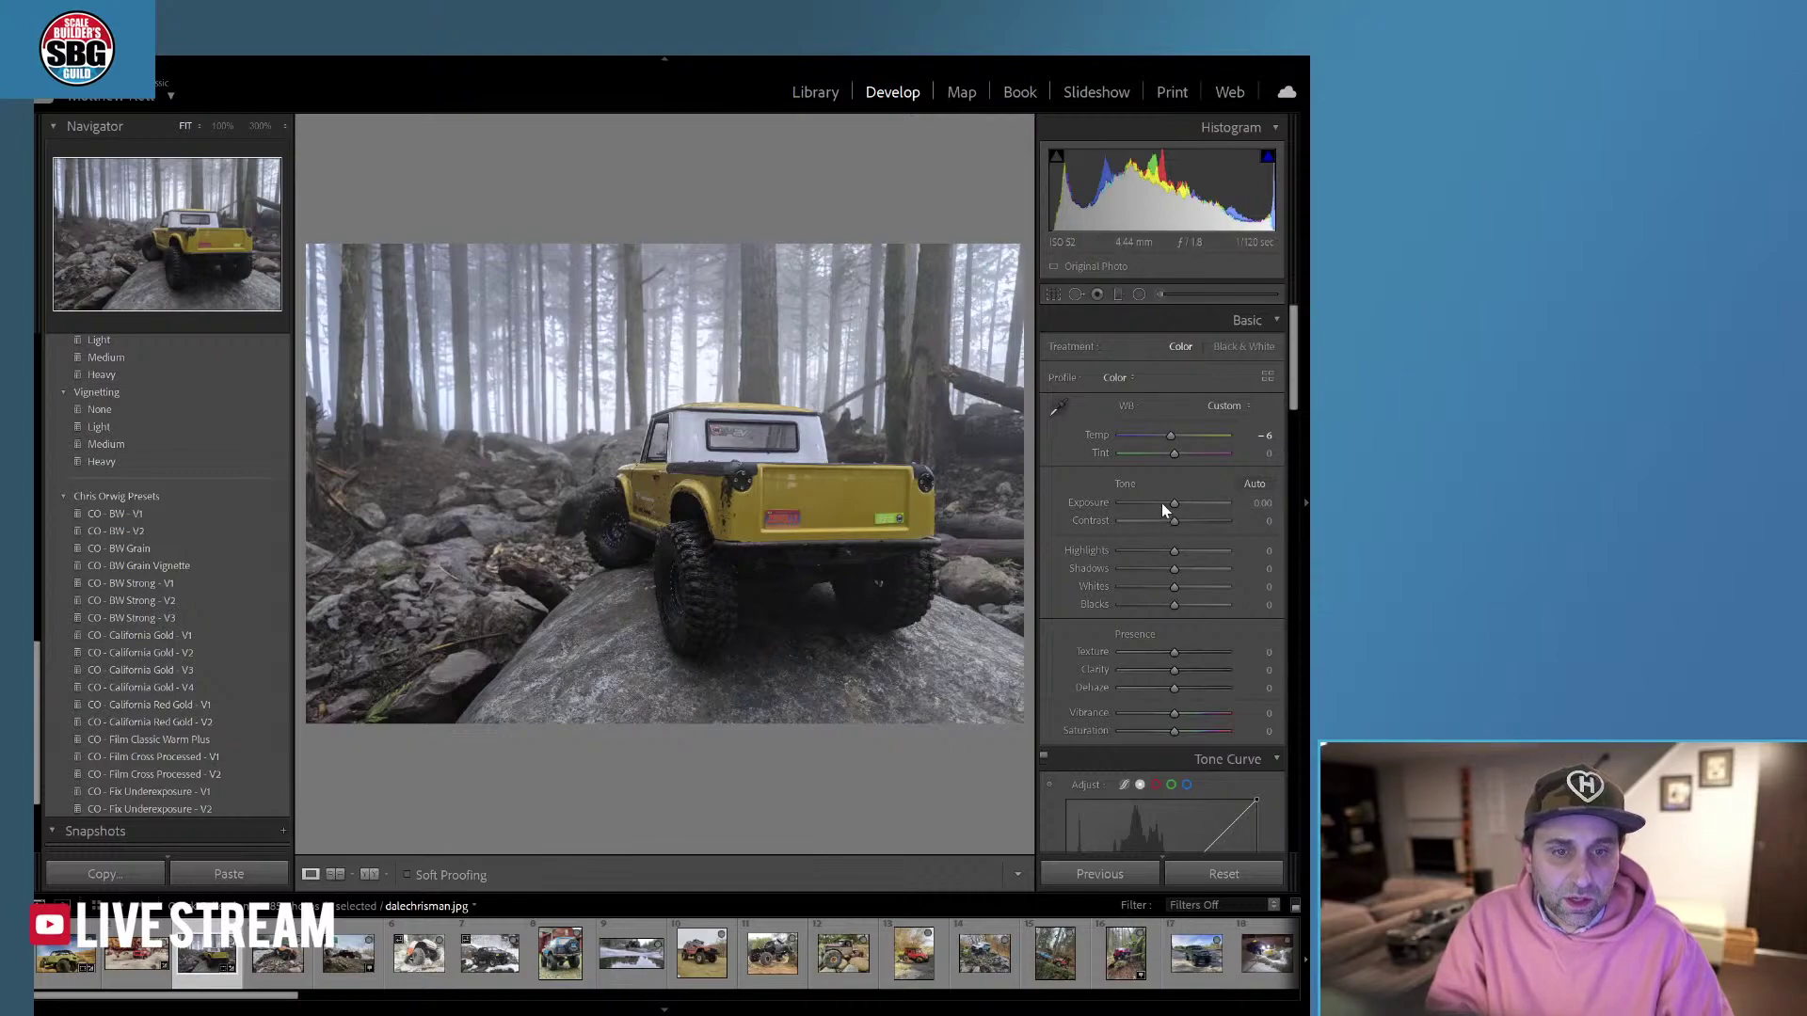
pyautogui.moveTo(1173, 504); pyautogui.dragTo(1166, 503)
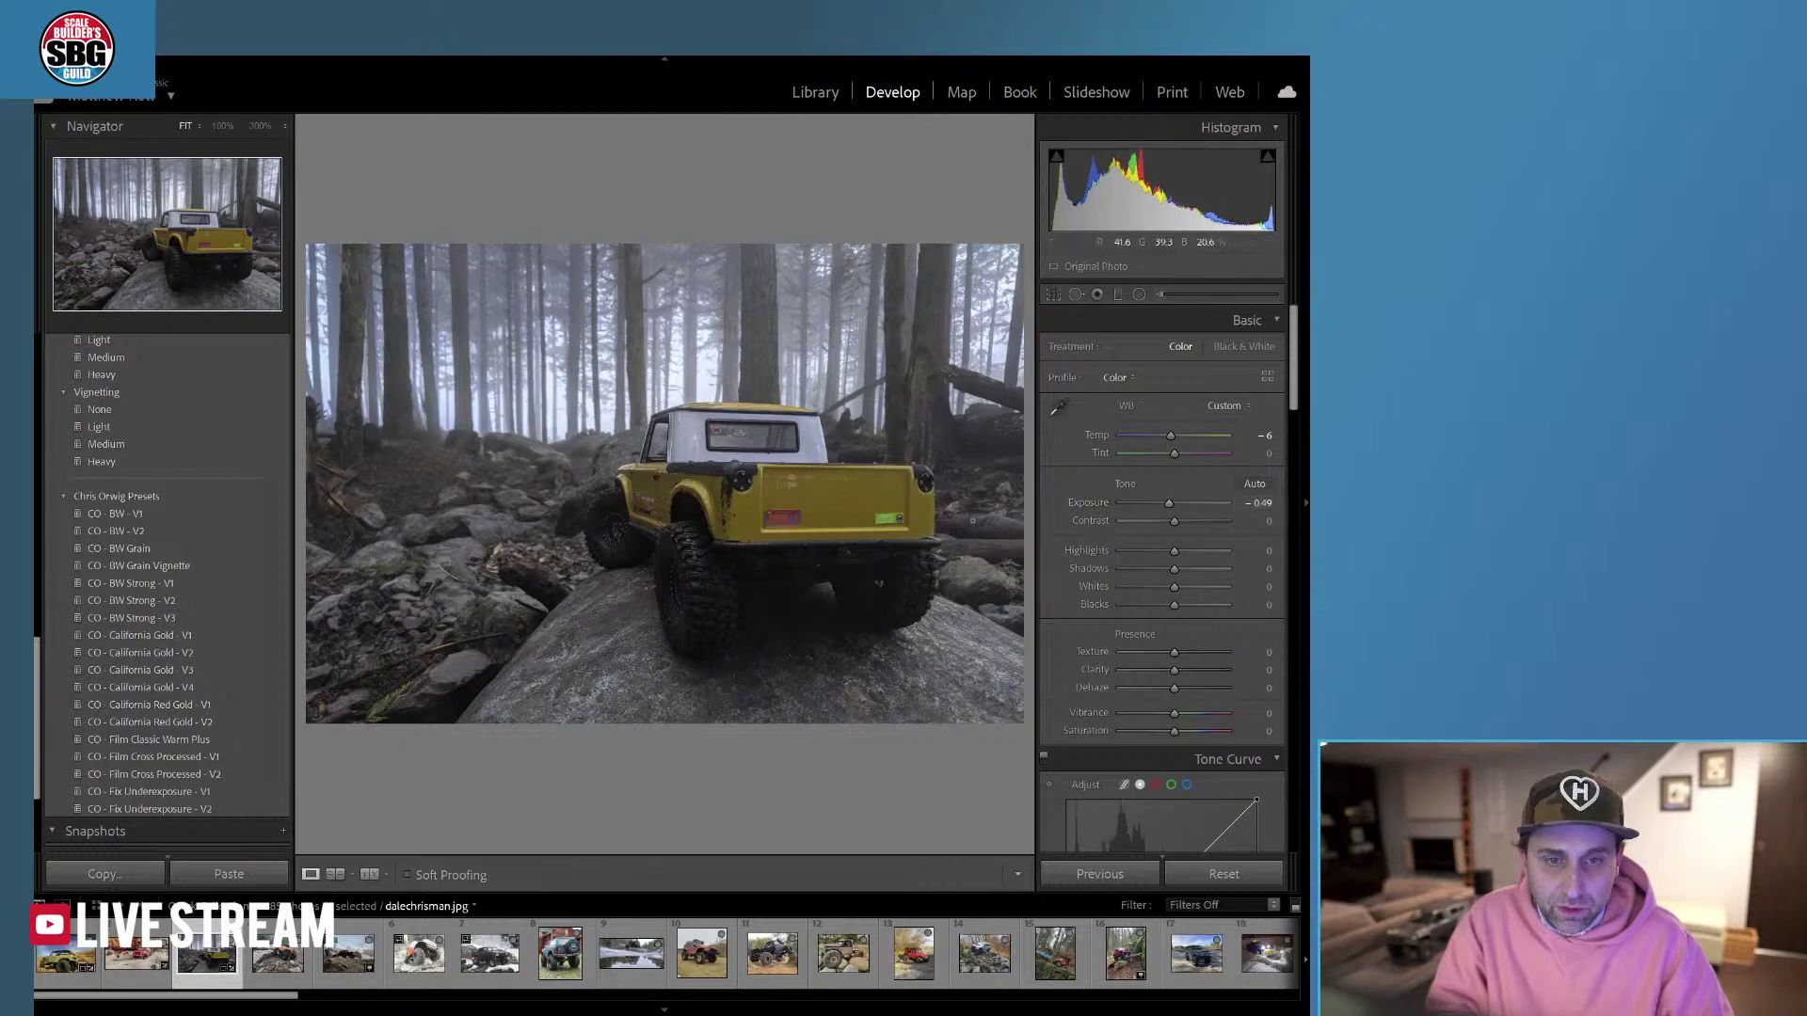
pyautogui.moveTo(1173, 570); pyautogui.dragTo(1196, 569)
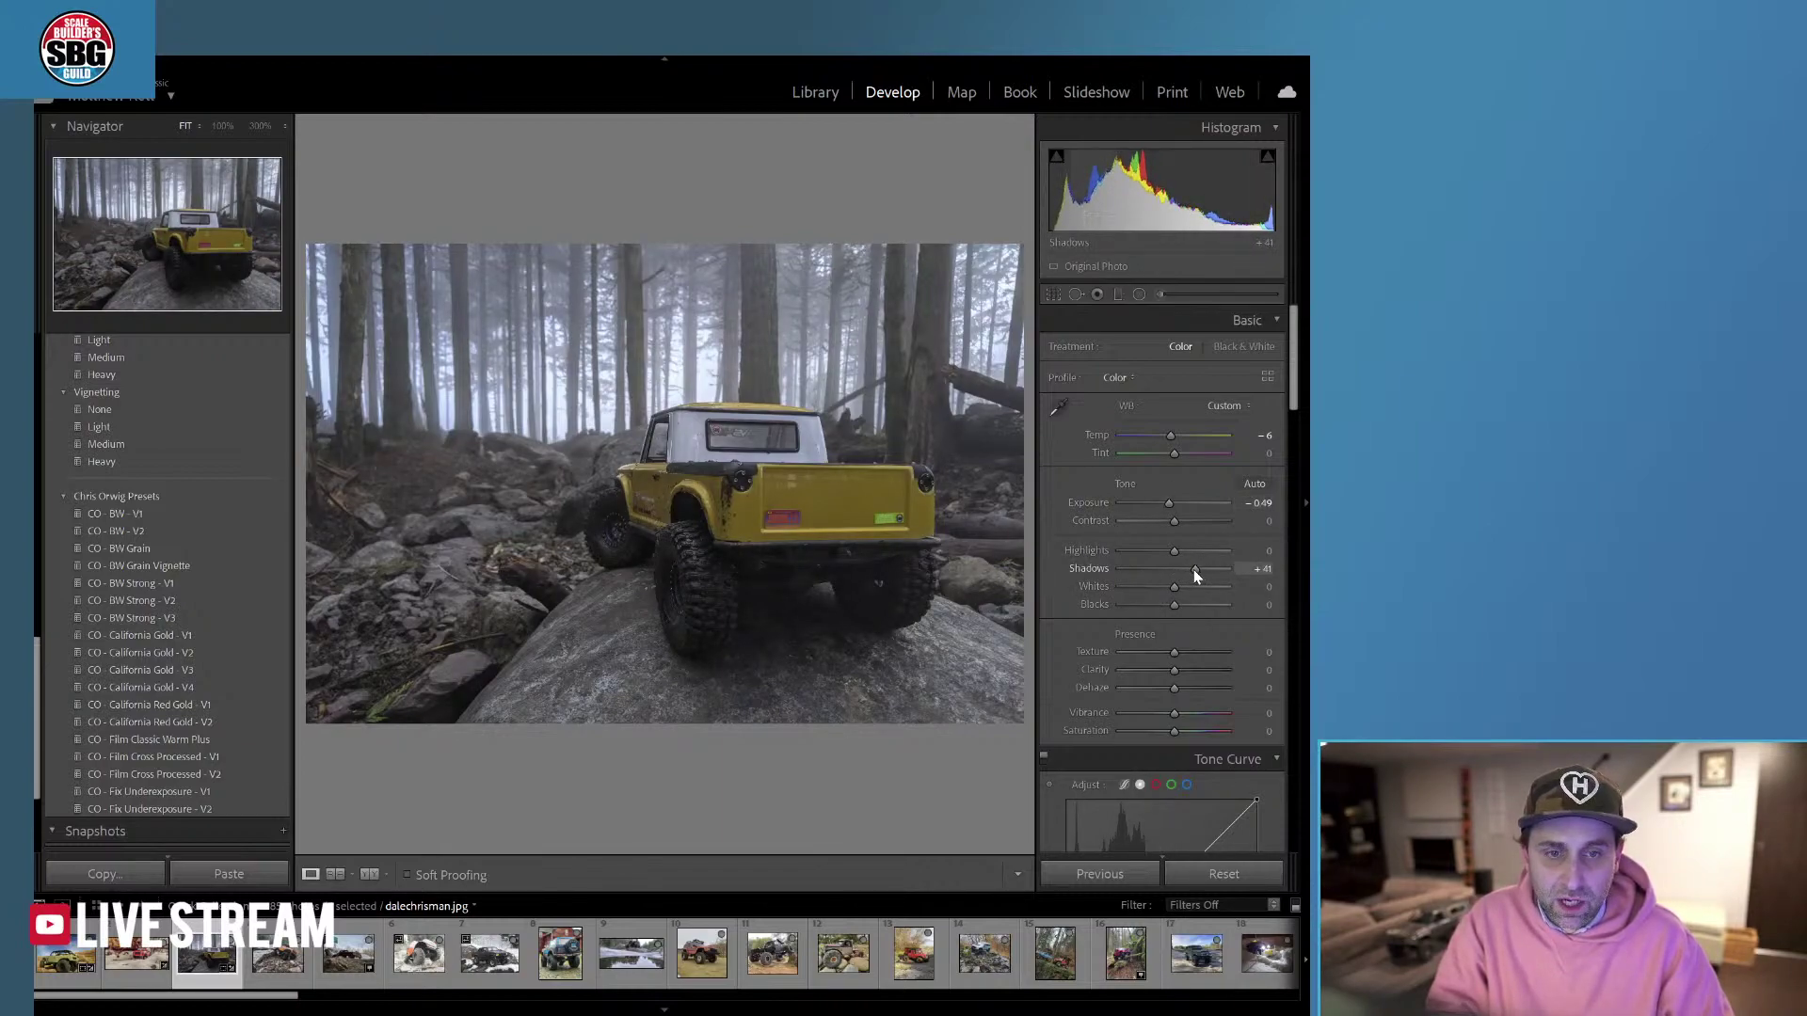
pyautogui.moveTo(1173, 587); pyautogui.dragTo(1188, 589)
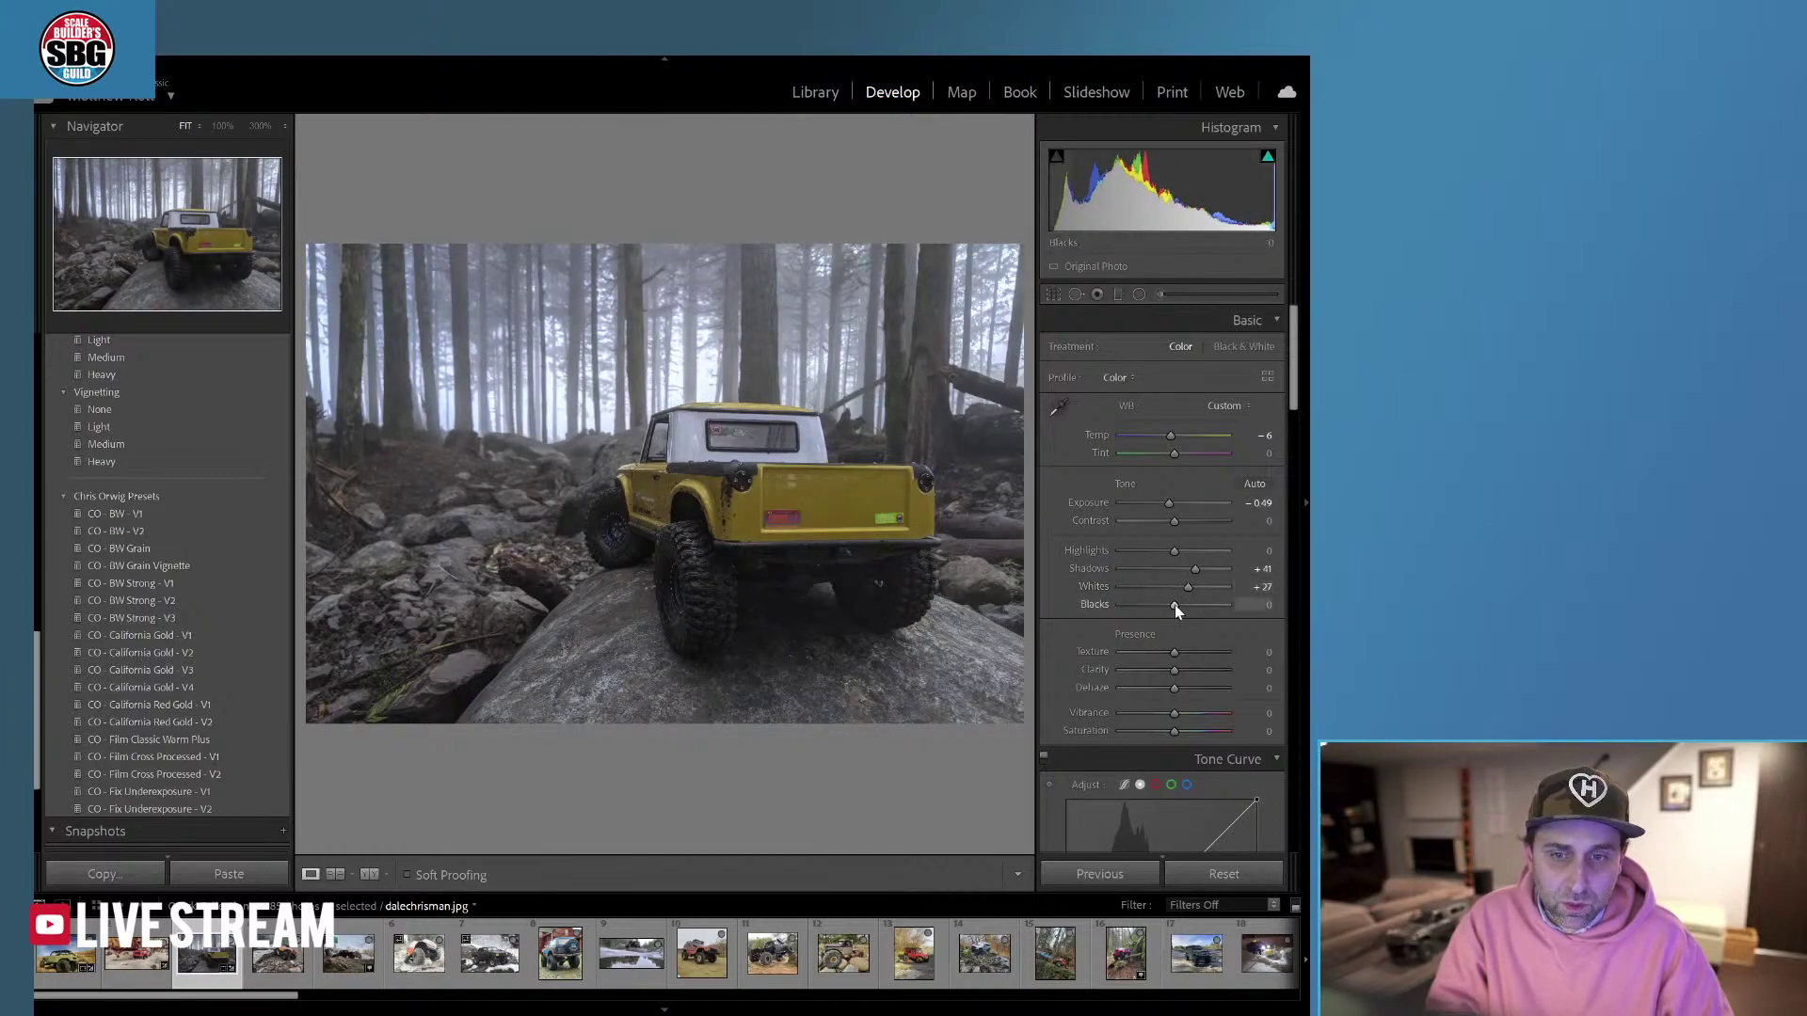
pyautogui.moveTo(1177, 550); pyautogui.dragTo(1178, 549)
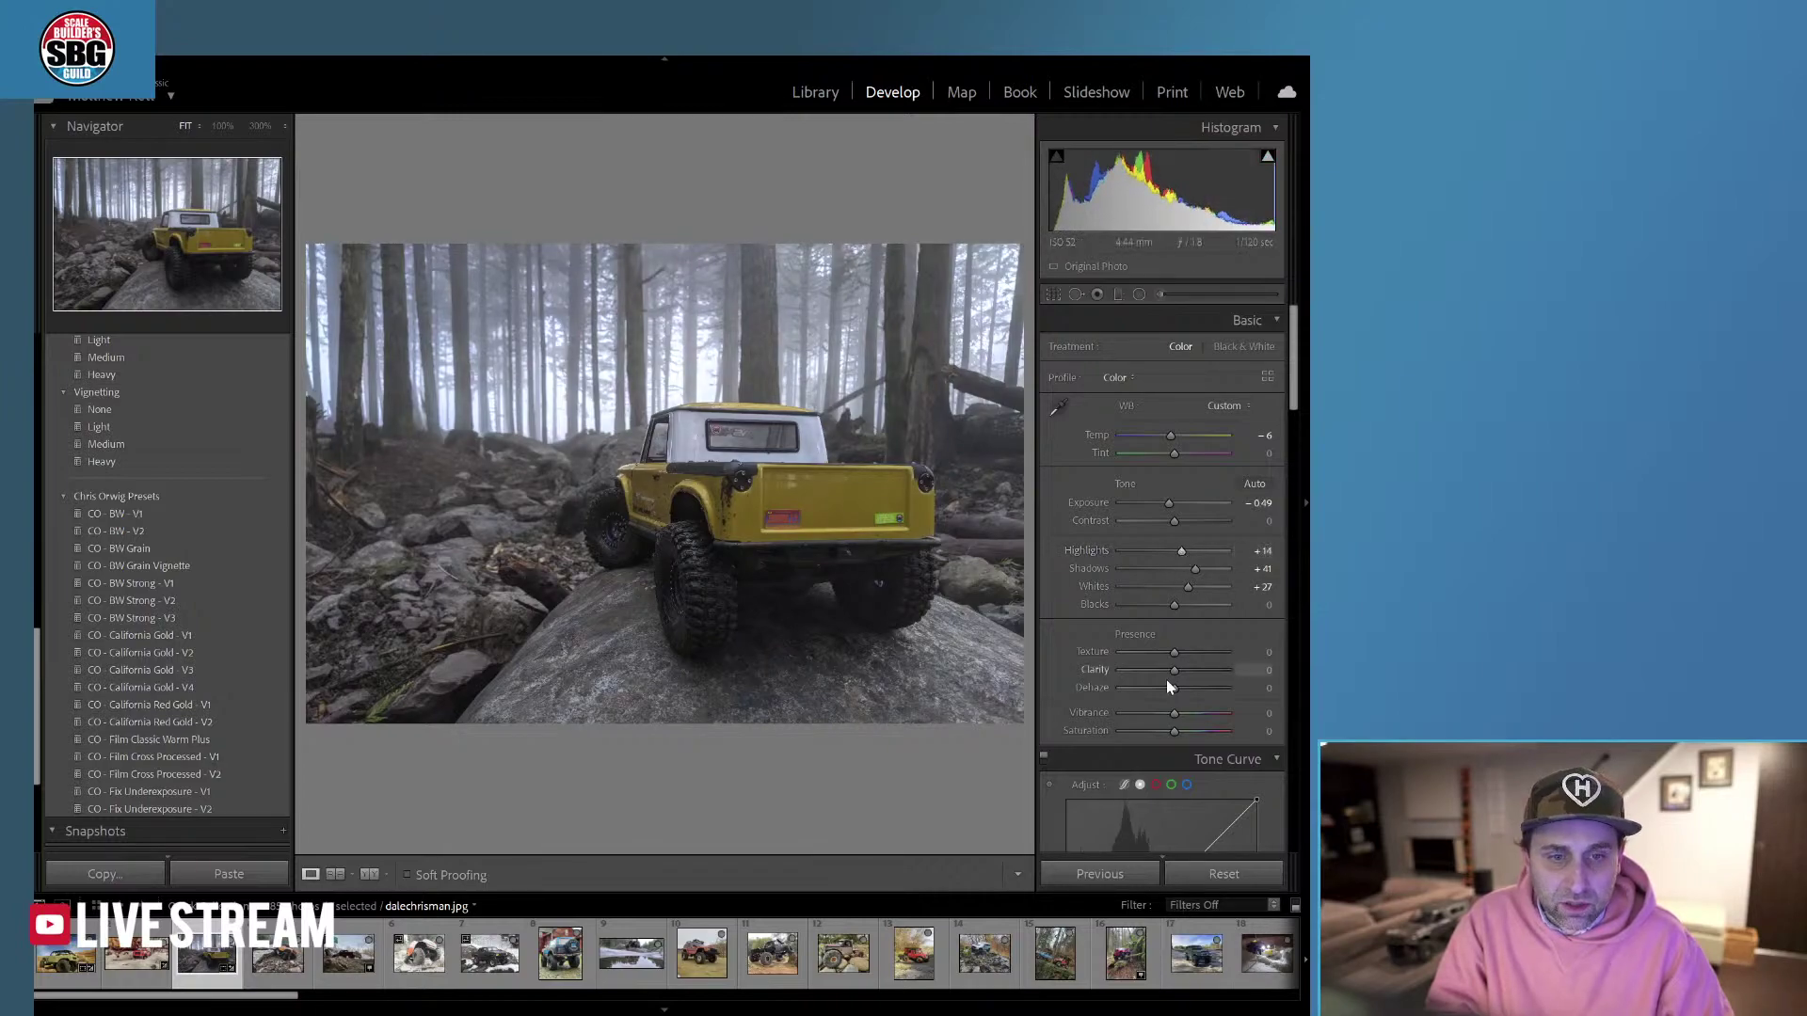
# Set the photo's texture to −22, clarity to +23, vibrance to +29 and saturation to +20.
pyautogui.moveTo(1176, 652)
pyautogui.mouseDown()
pyautogui.moveTo(1194, 649)
pyautogui.moveTo(1164, 651)
pyautogui.mouseUp()
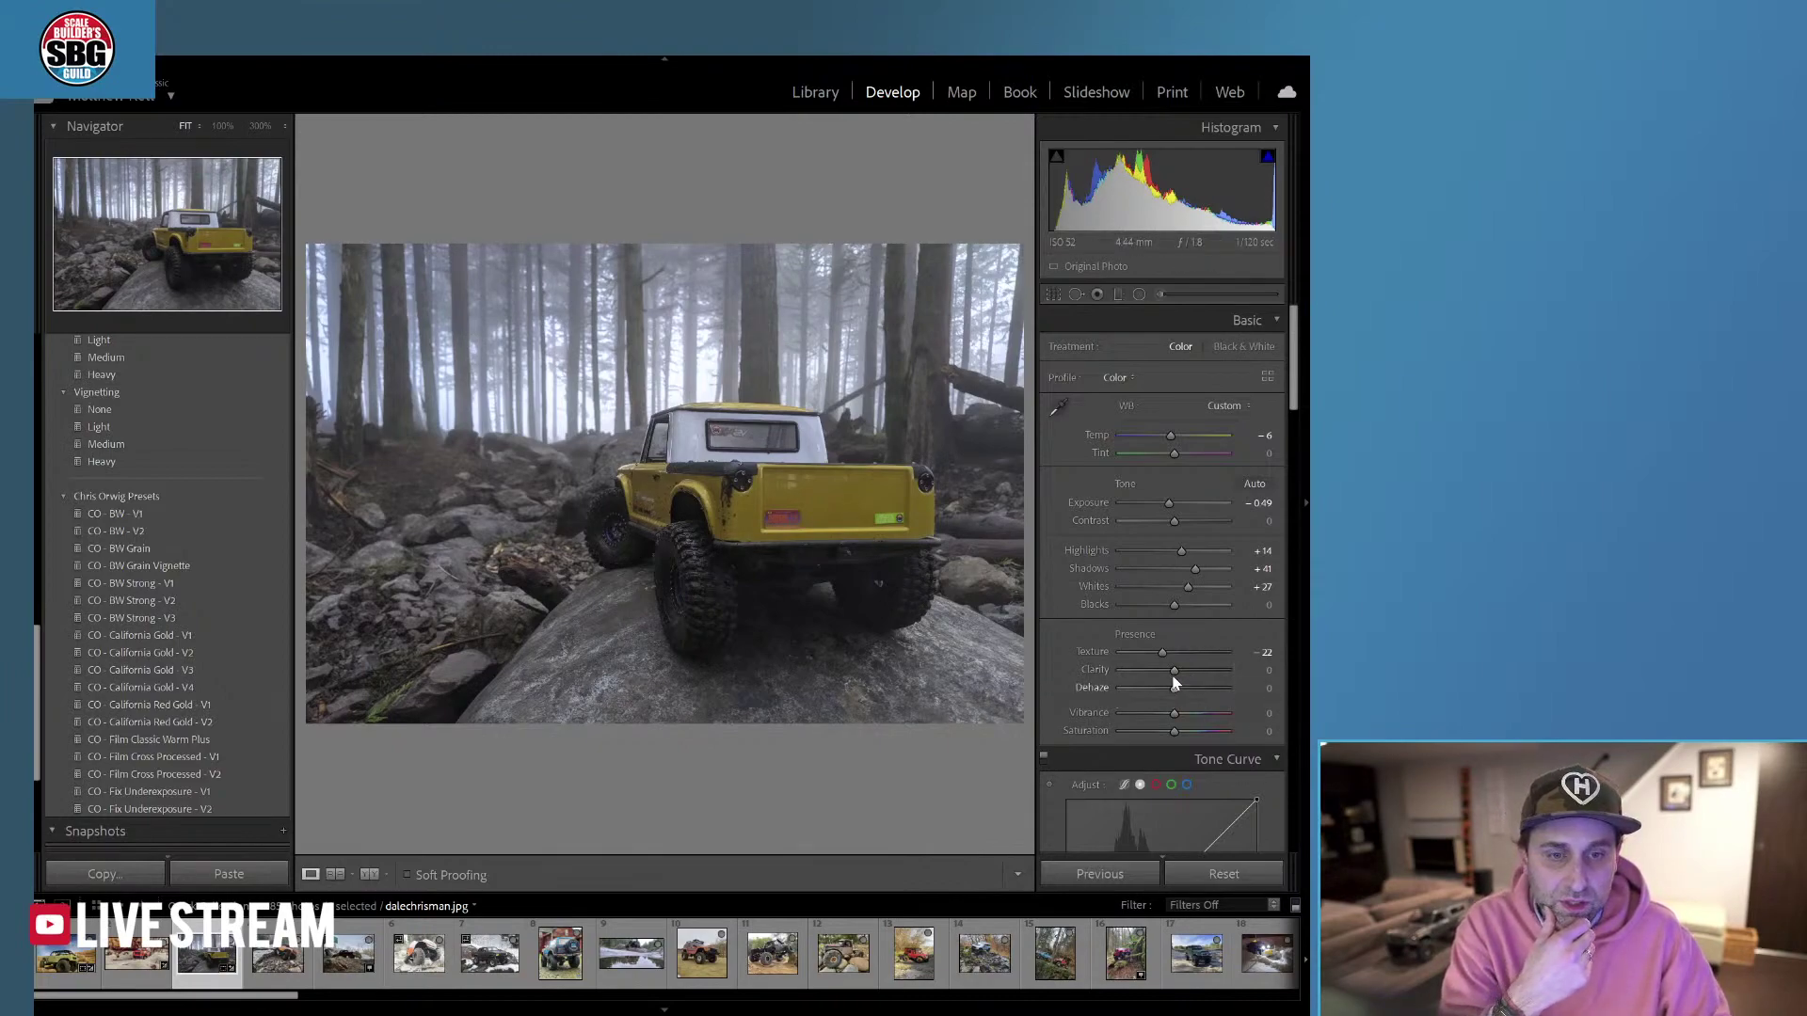
pyautogui.moveTo(1174, 669); pyautogui.dragTo(1185, 672)
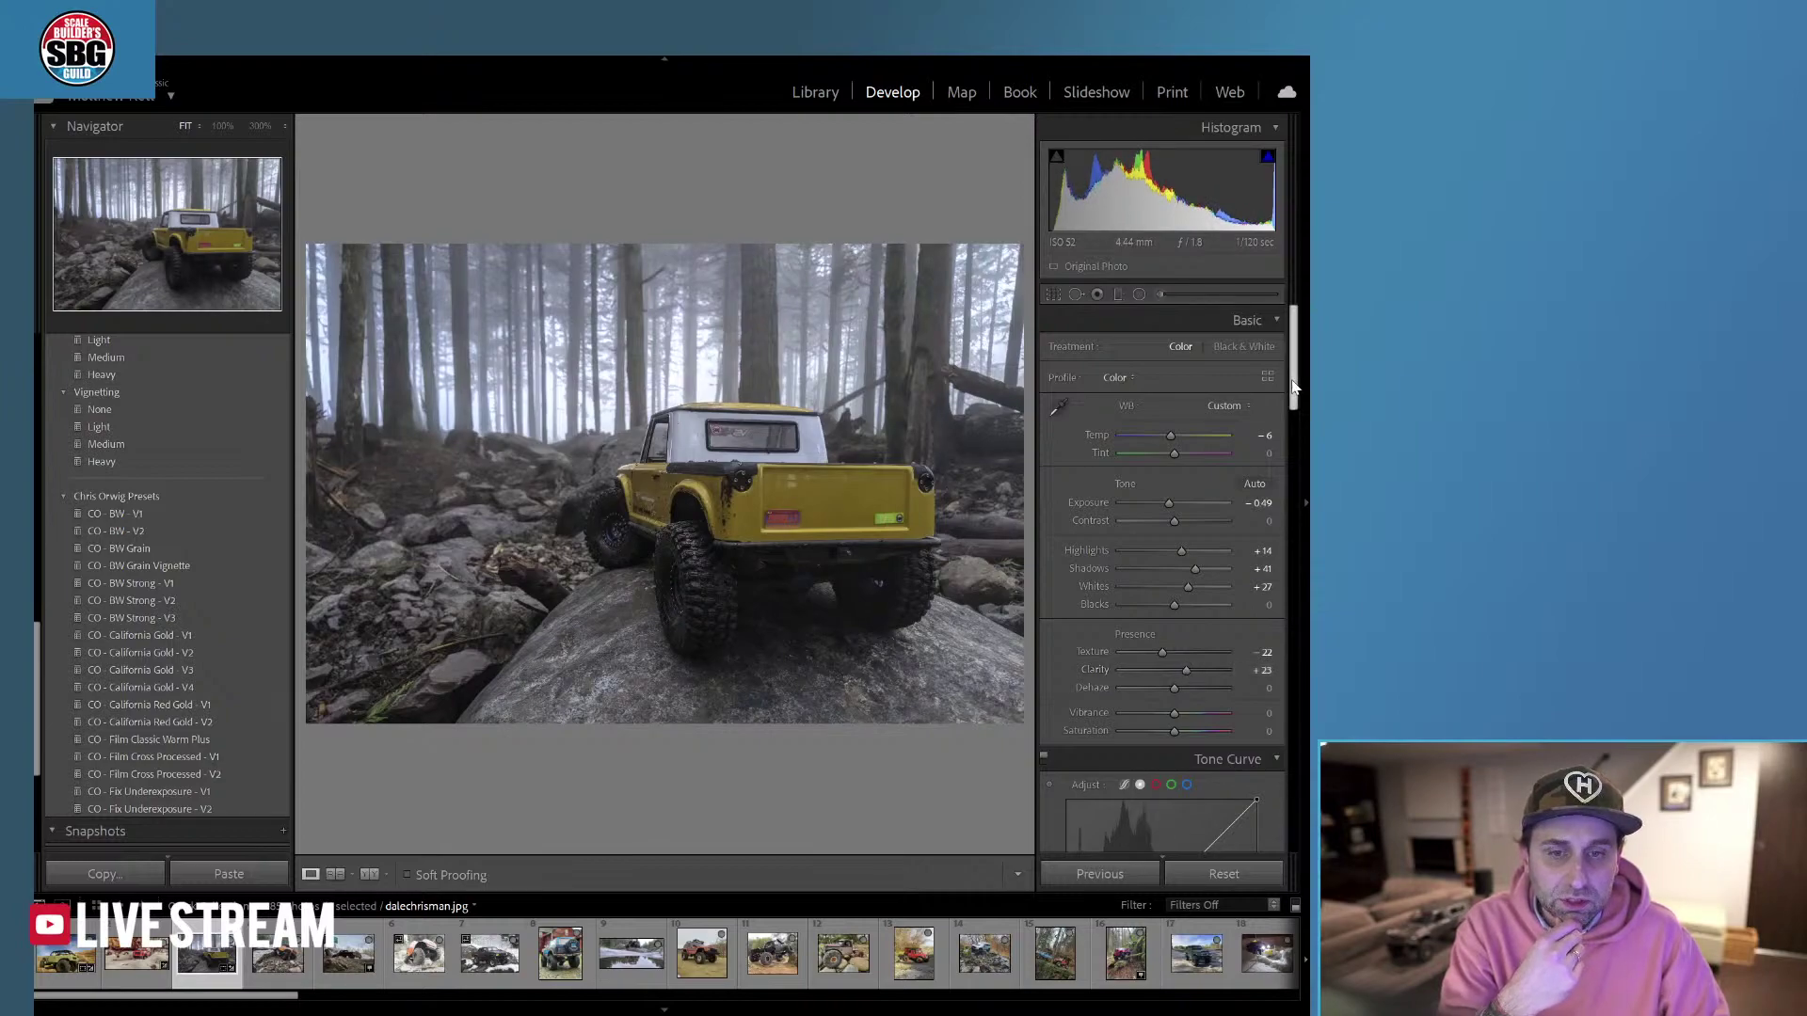
pyautogui.moveTo(1294, 387); pyautogui.dragTo(1295, 405)
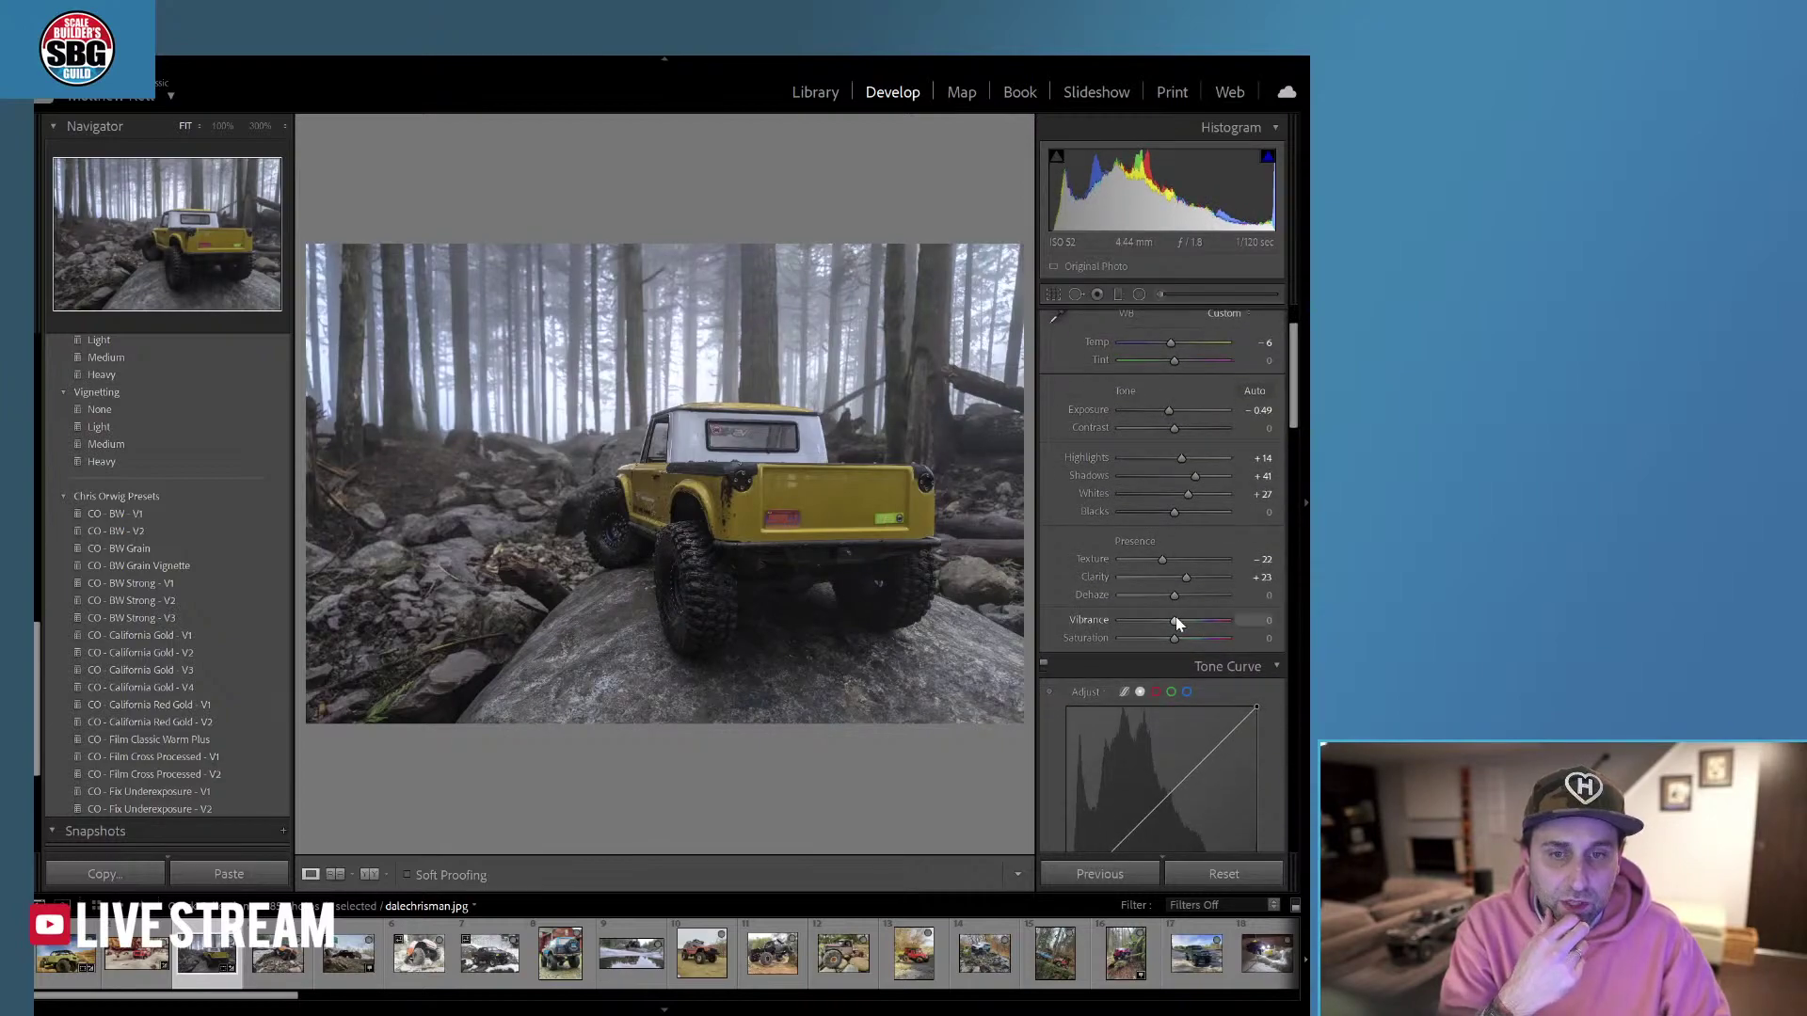
pyautogui.moveTo(1176, 620); pyautogui.dragTo(1185, 639)
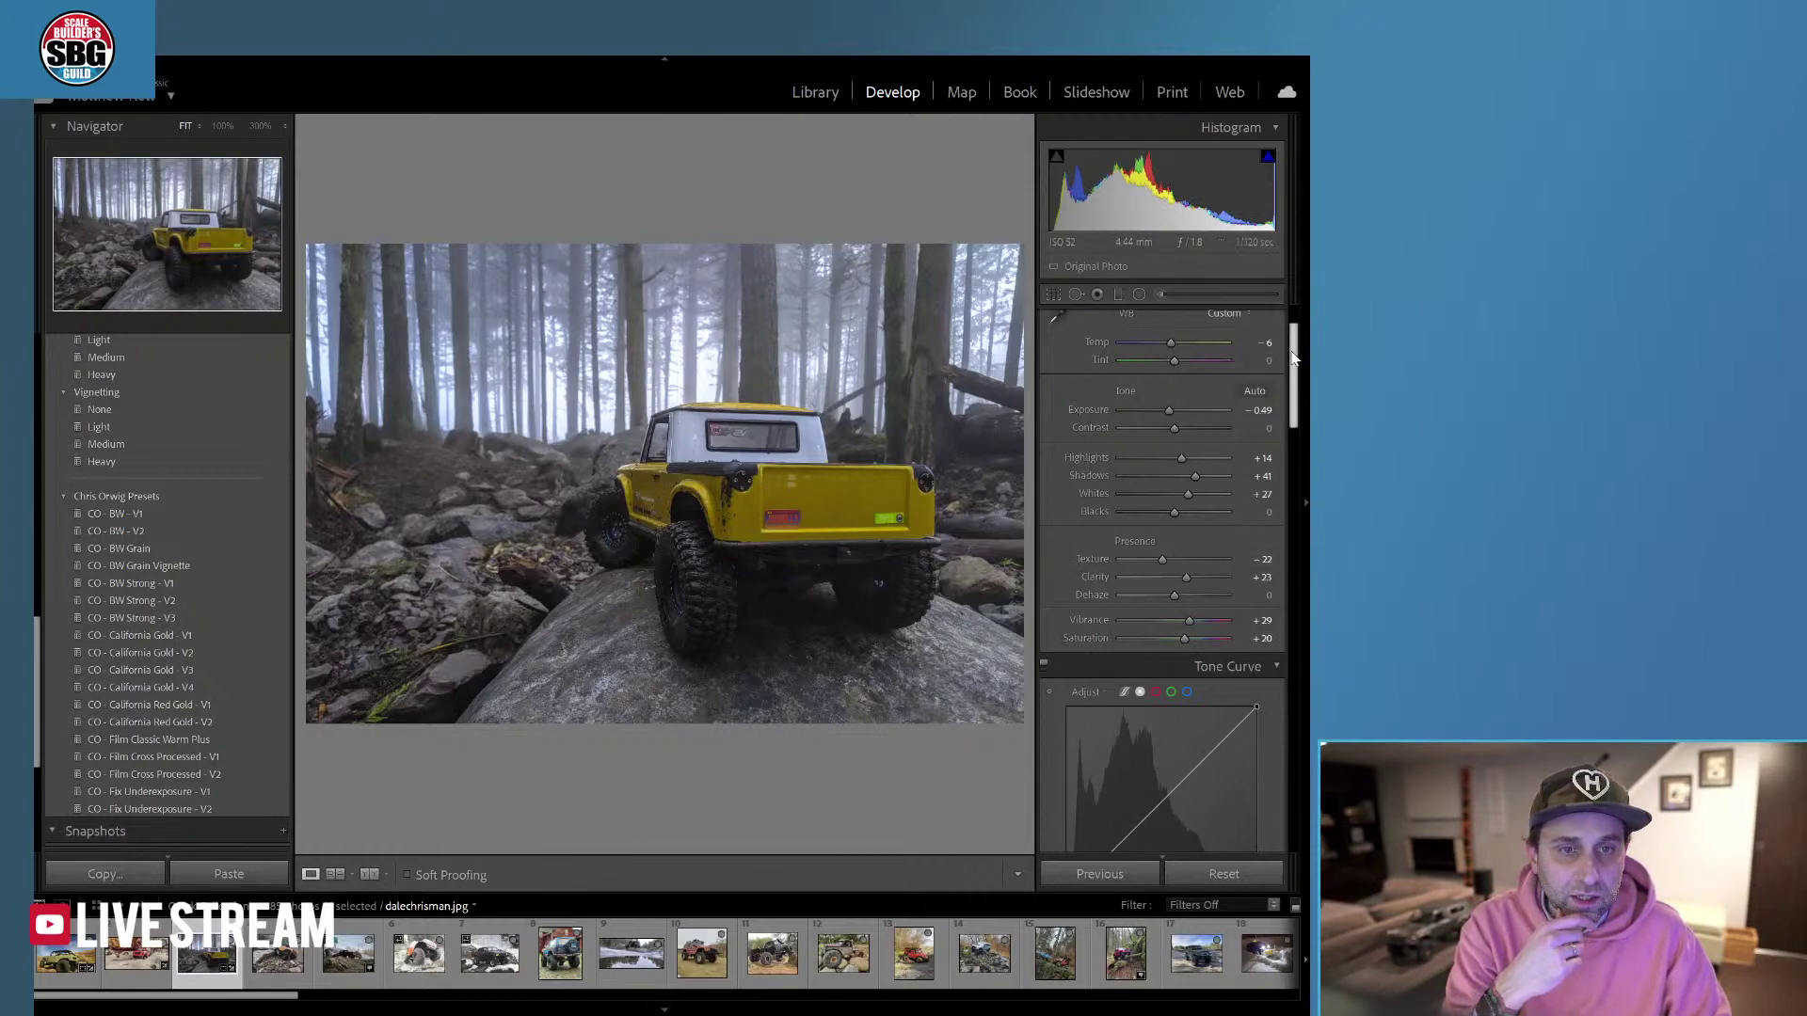
# Add a slightly slanted graduated filter rising from below the boulder to the trees, with shadows at 64.
pyautogui.click(1118, 295)
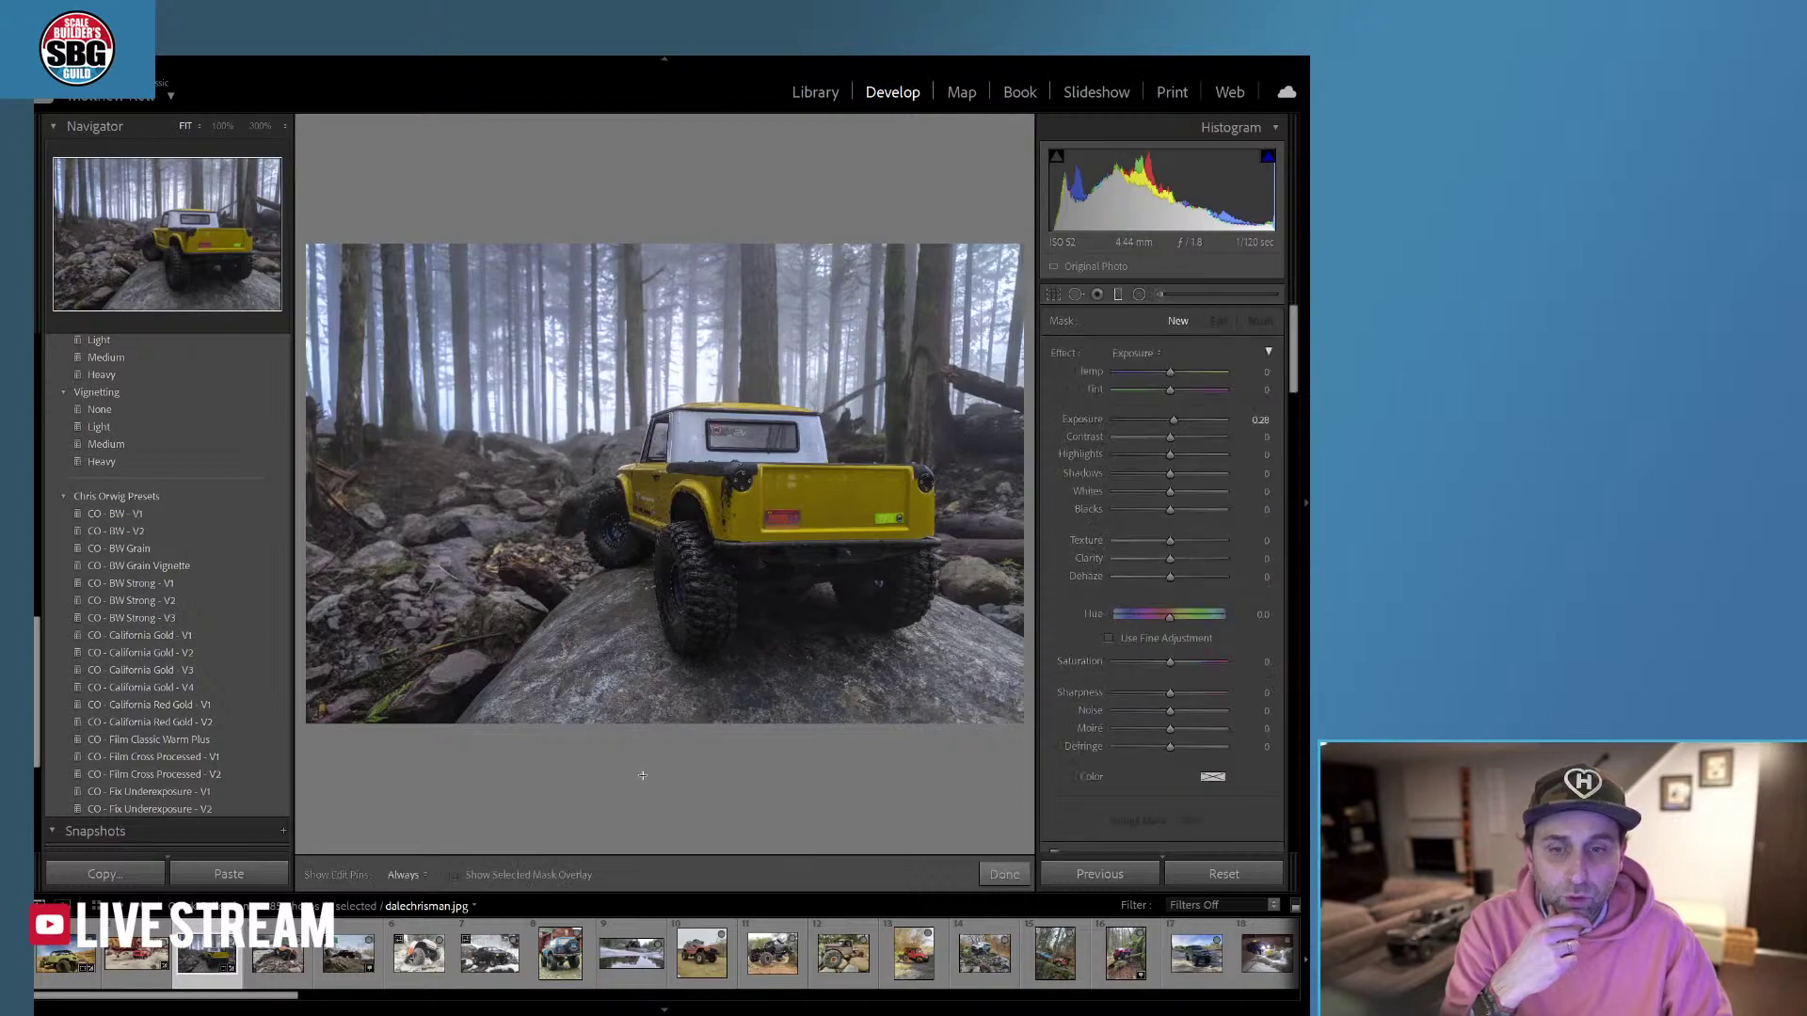
pyautogui.moveTo(735, 757); pyautogui.dragTo(676, 338)
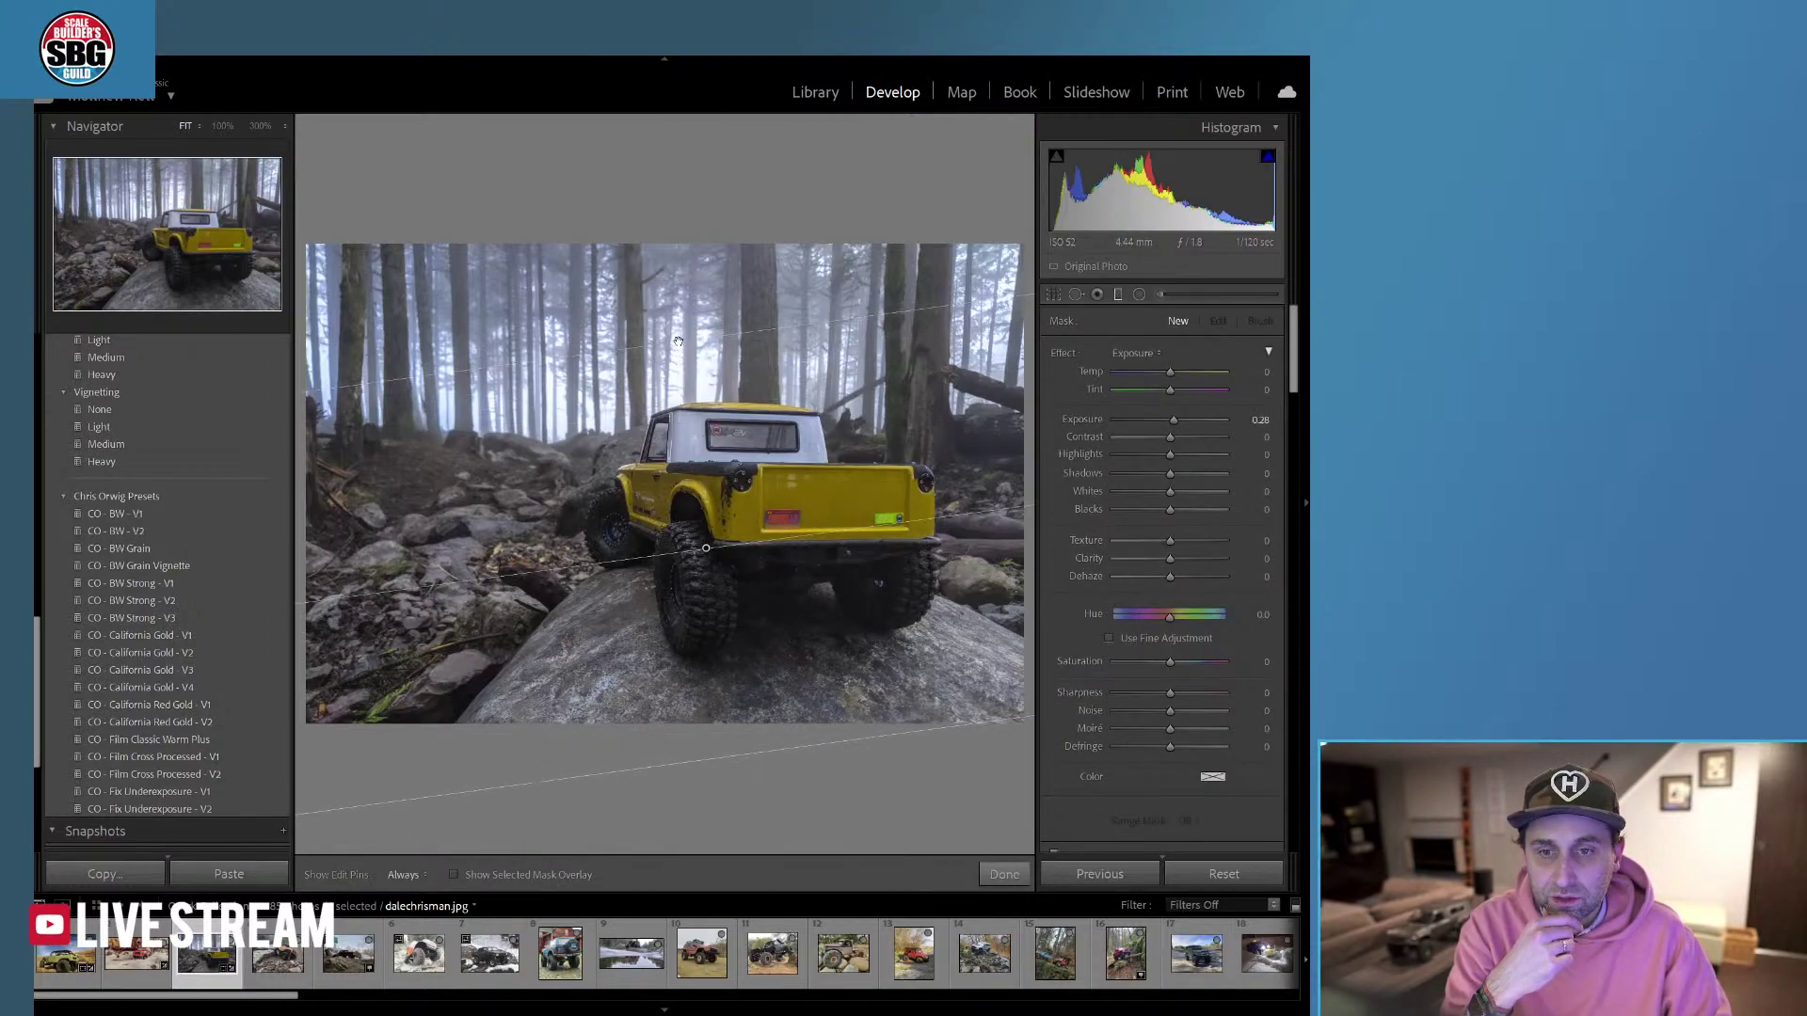
pyautogui.click(1135, 354)
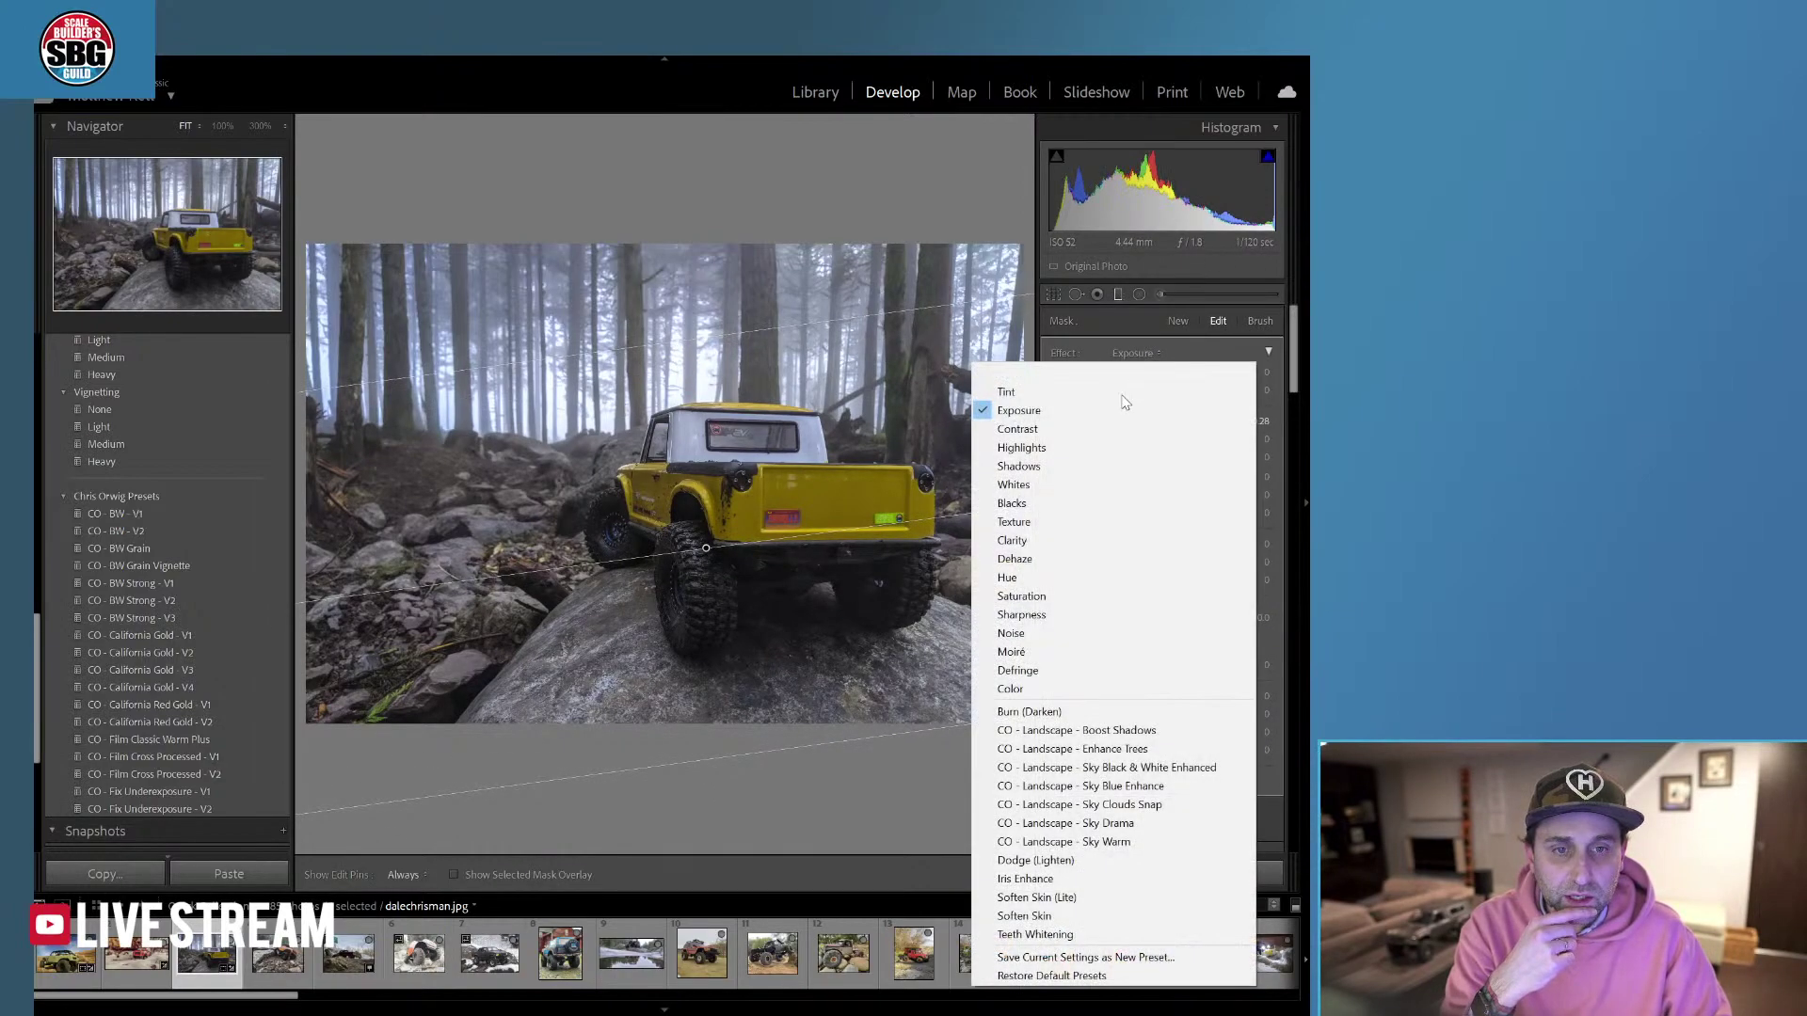
pyautogui.click(1035, 470)
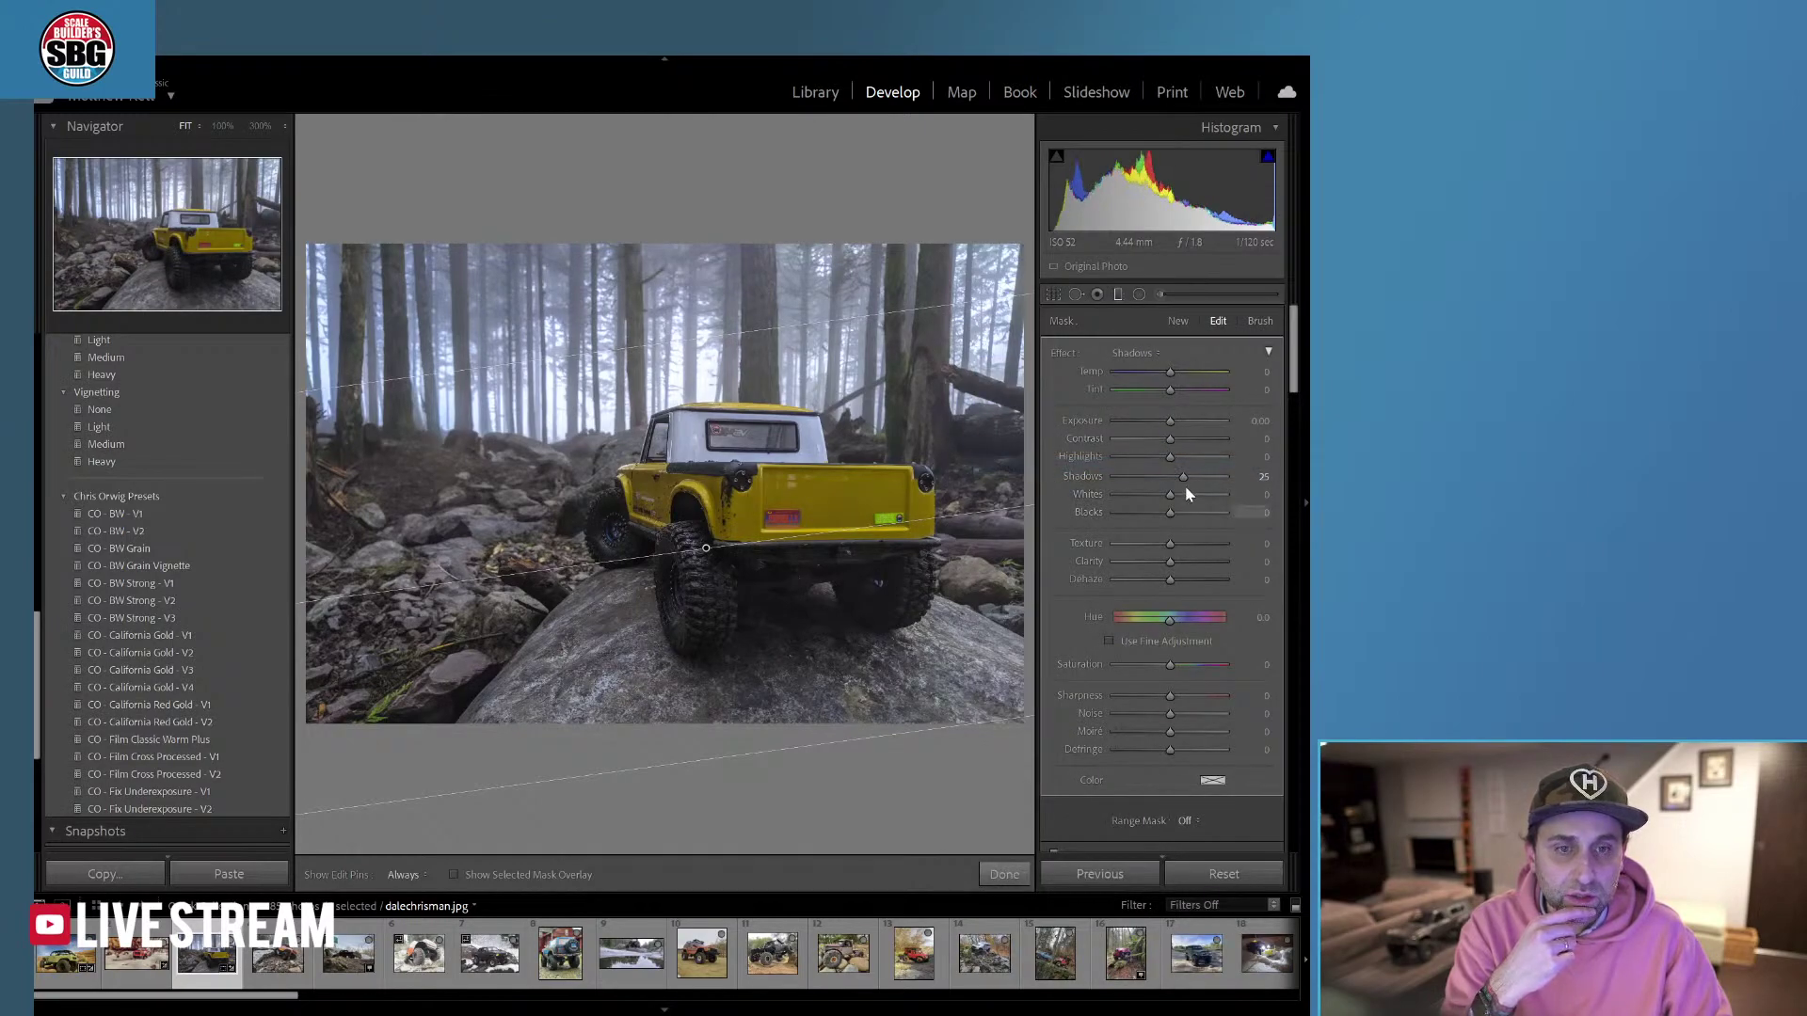
pyautogui.moveTo(1184, 480); pyautogui.dragTo(1206, 481)
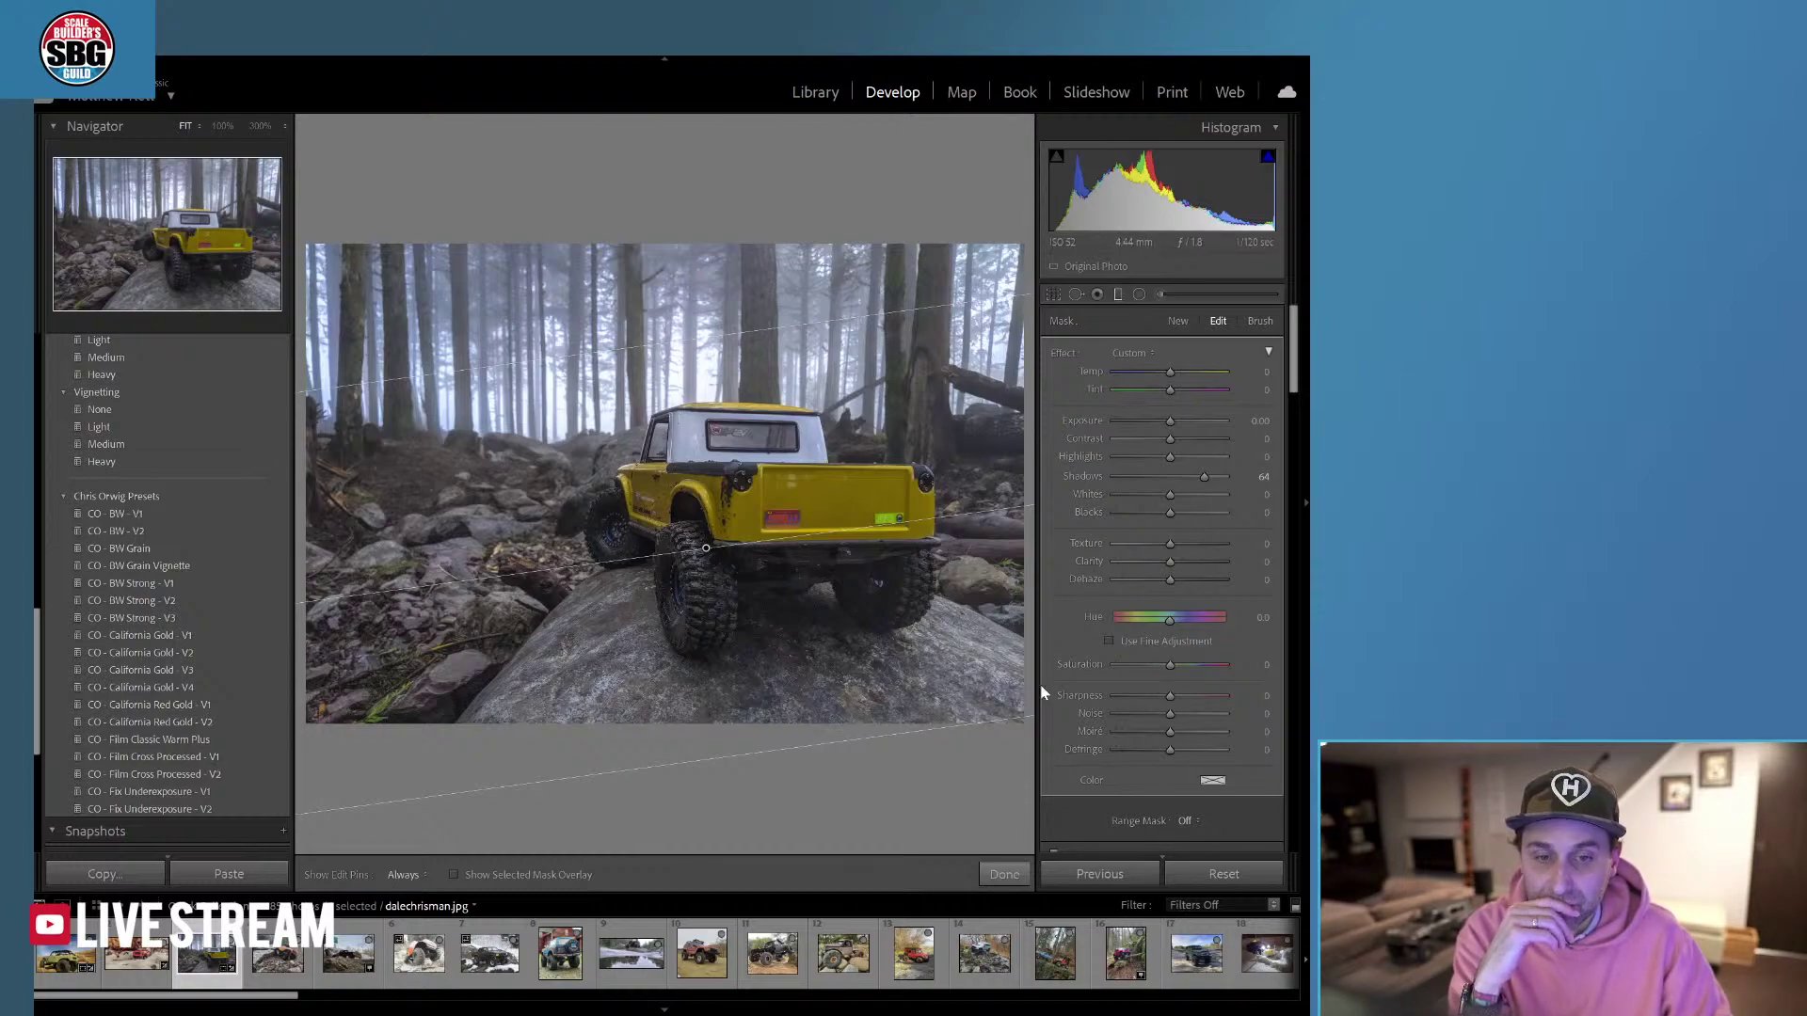
pyautogui.click(1004, 875)
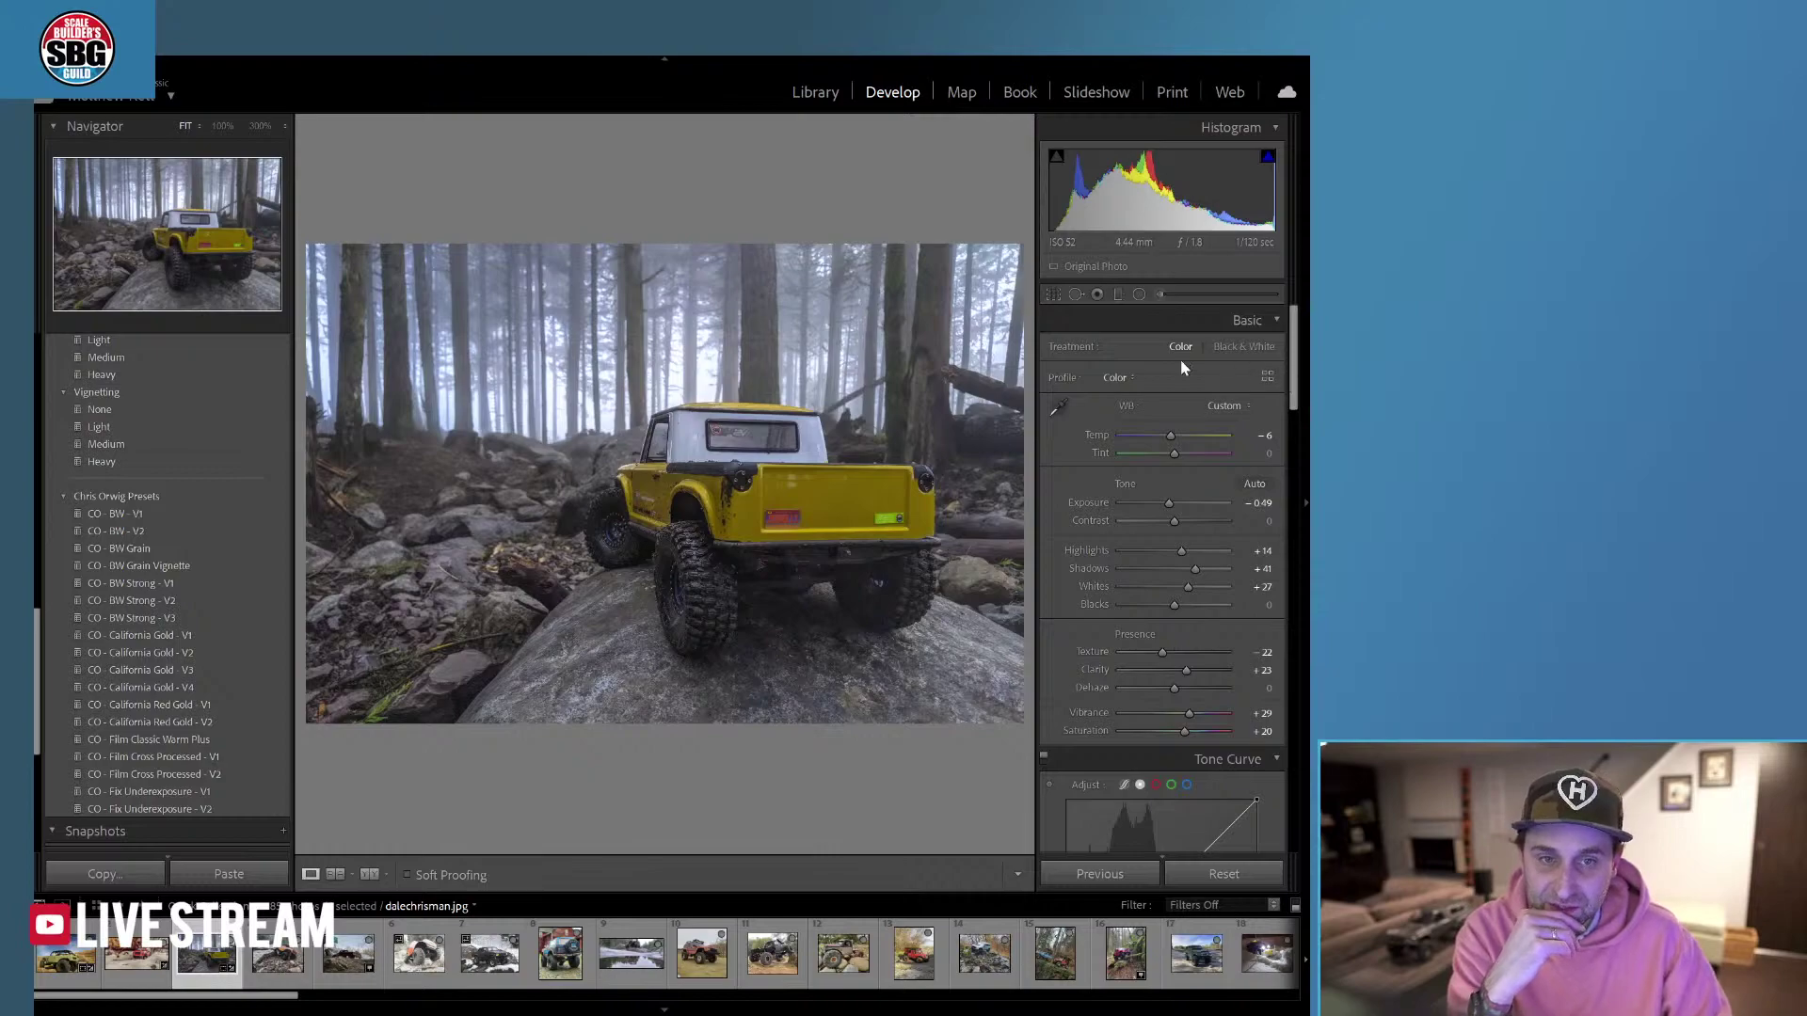
pyautogui.click(1122, 377)
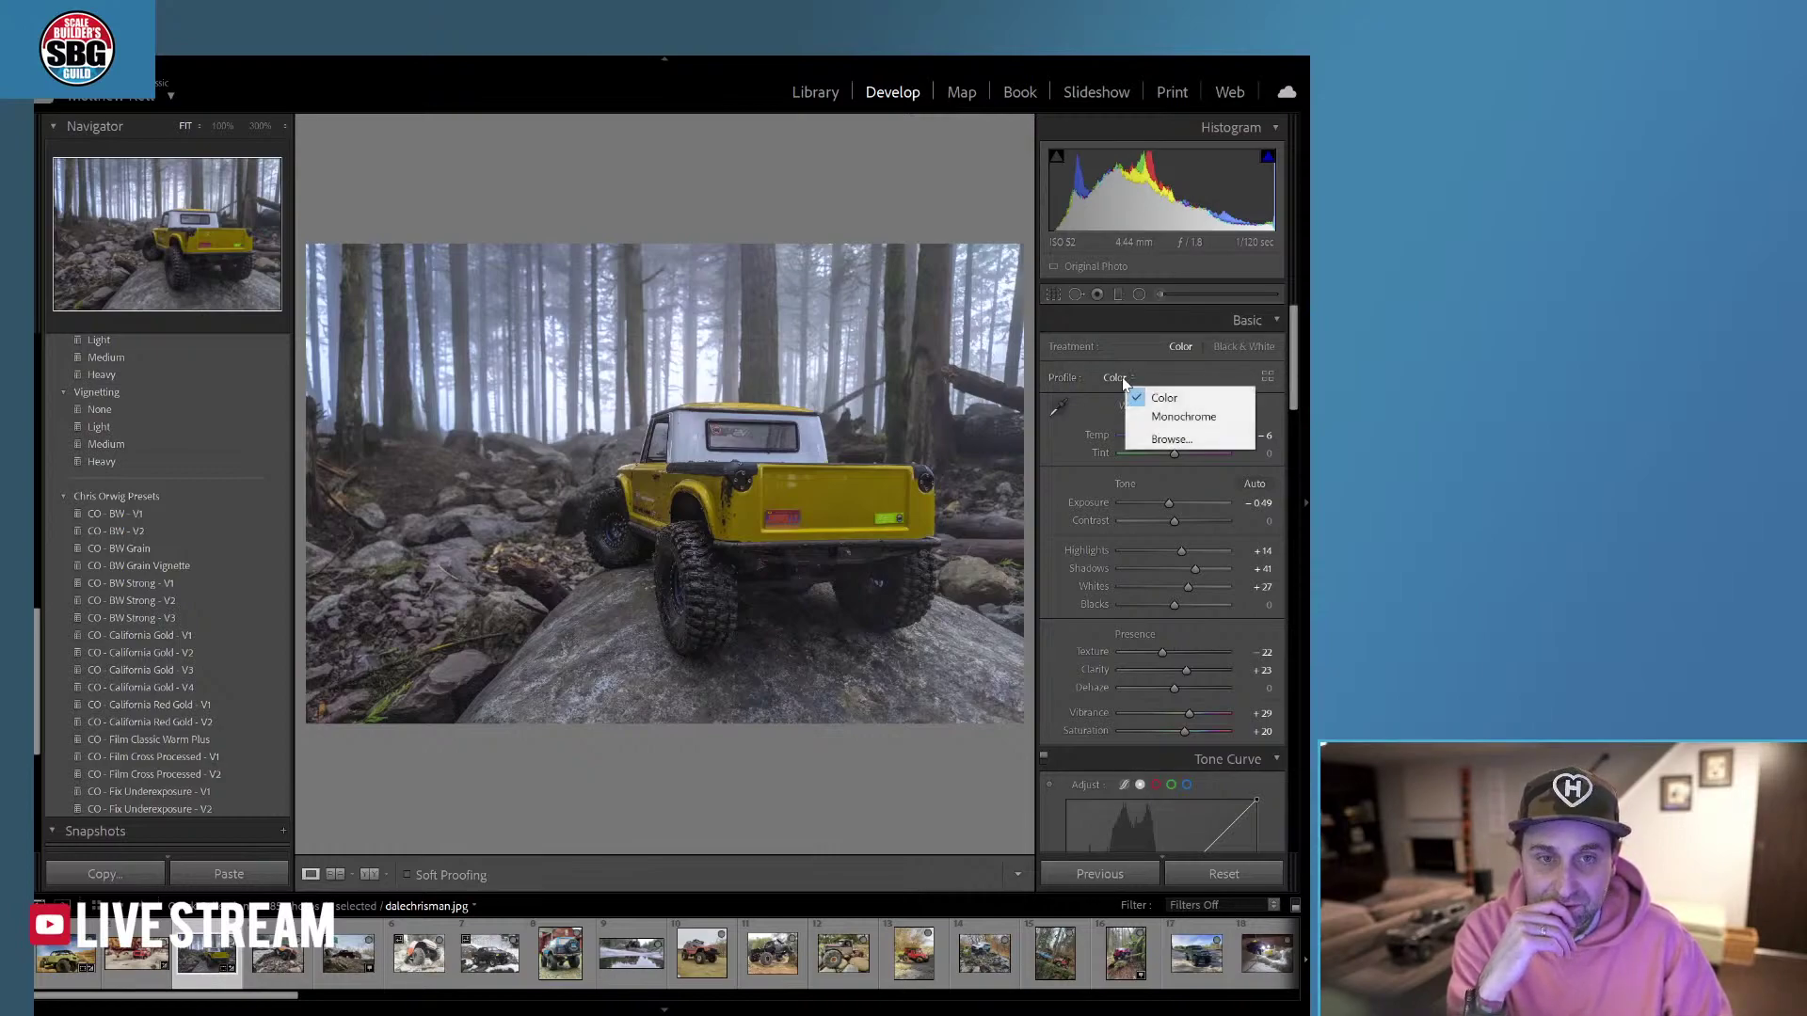
pyautogui.click(1121, 376)
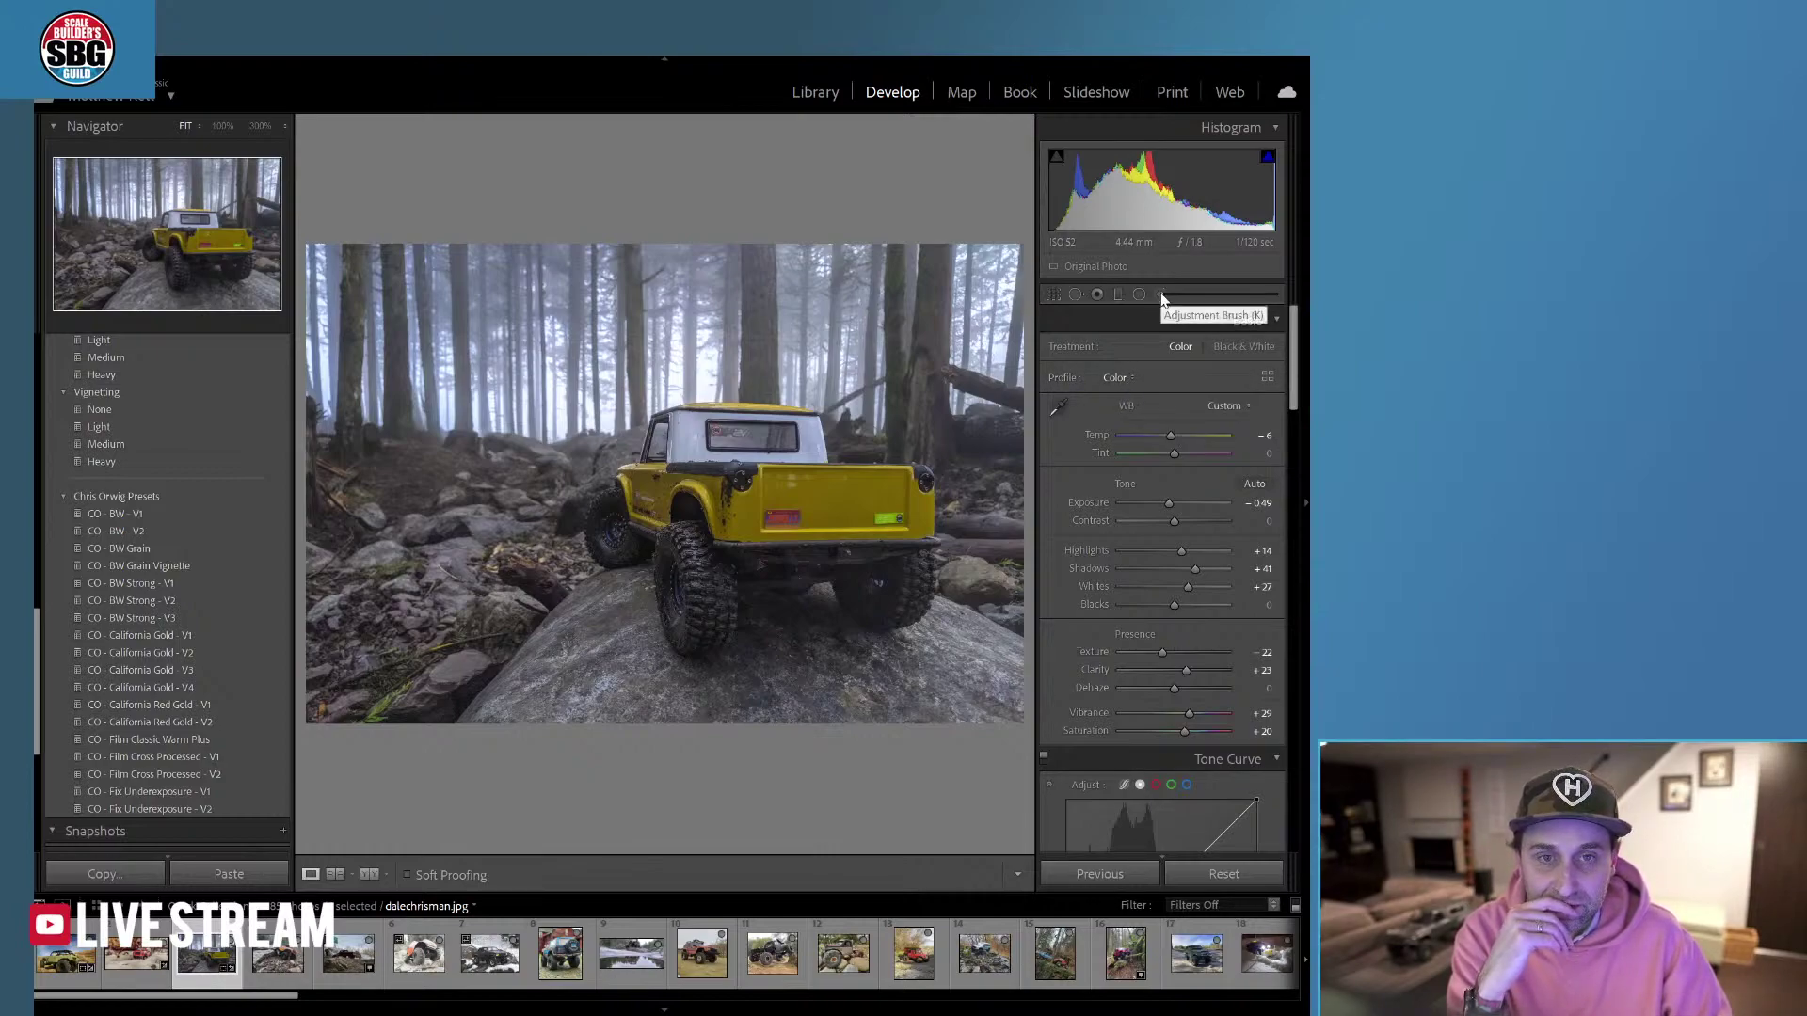
# Add a graduated filter from above the photo down over the foggy trees using the CO - Landscape - Sky Drama effect.
pyautogui.click(1119, 295)
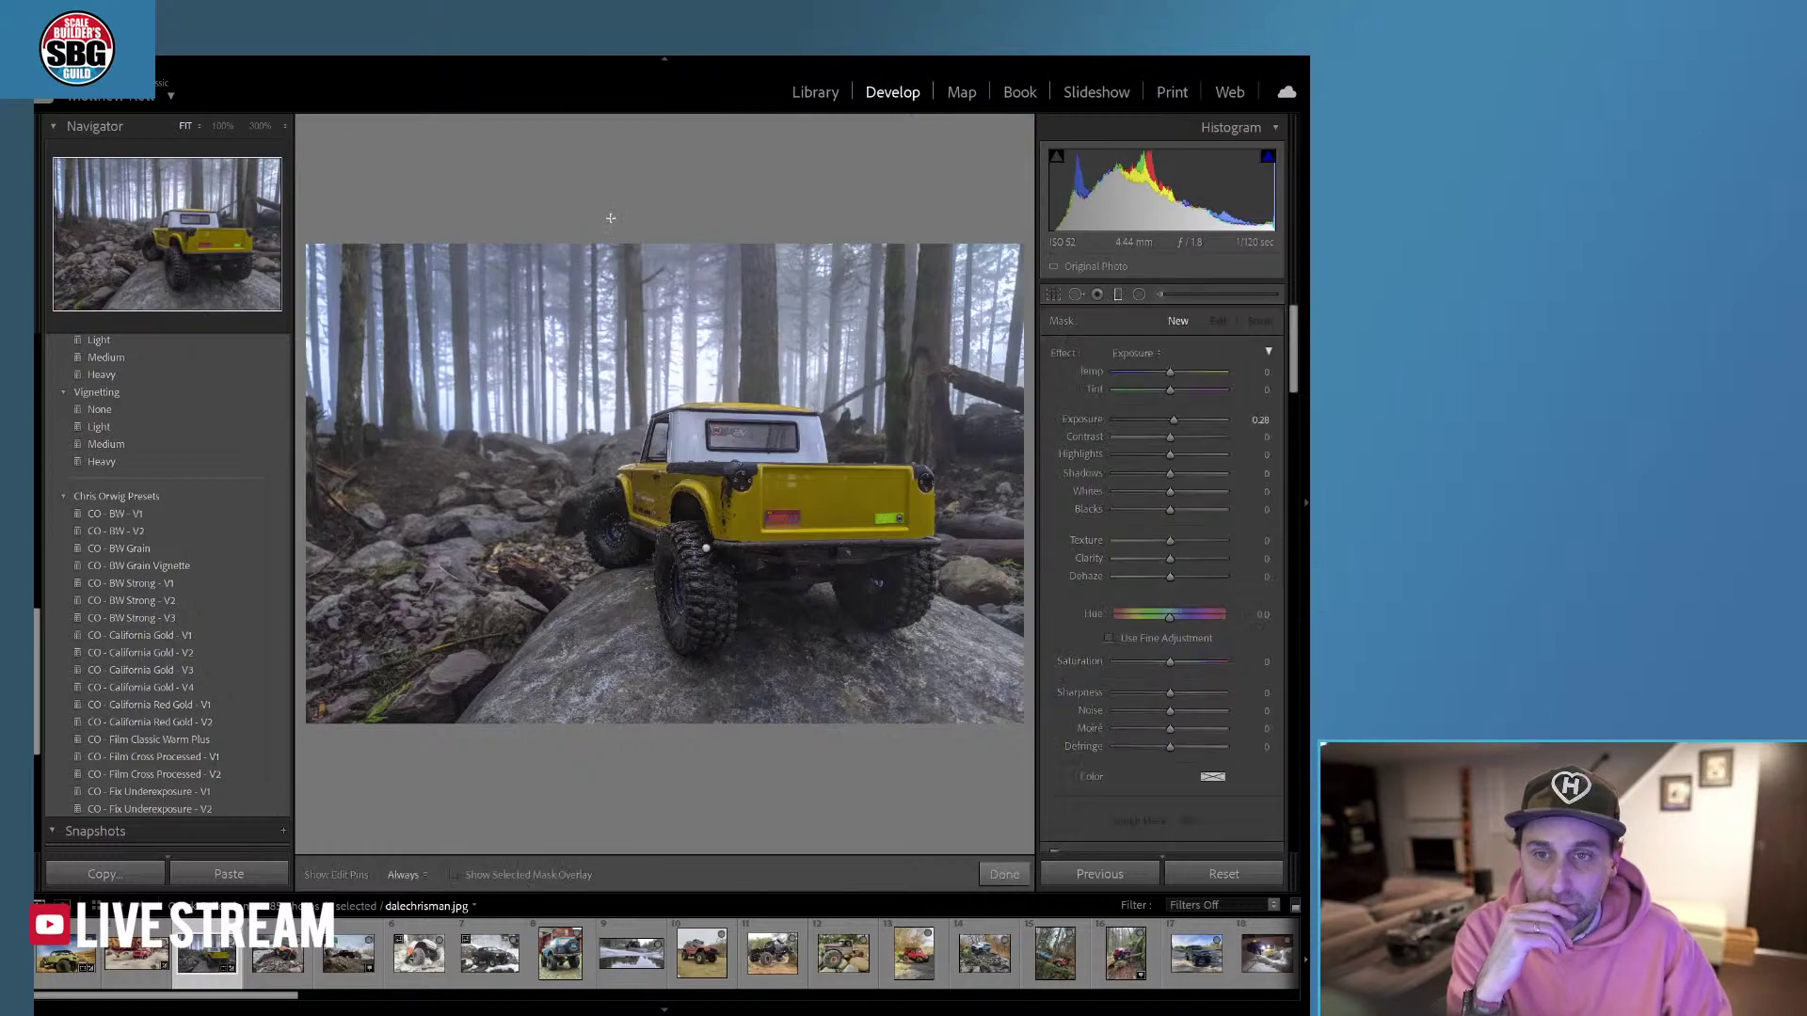
pyautogui.moveTo(607, 199); pyautogui.dragTo(625, 539)
pyautogui.click(1154, 354)
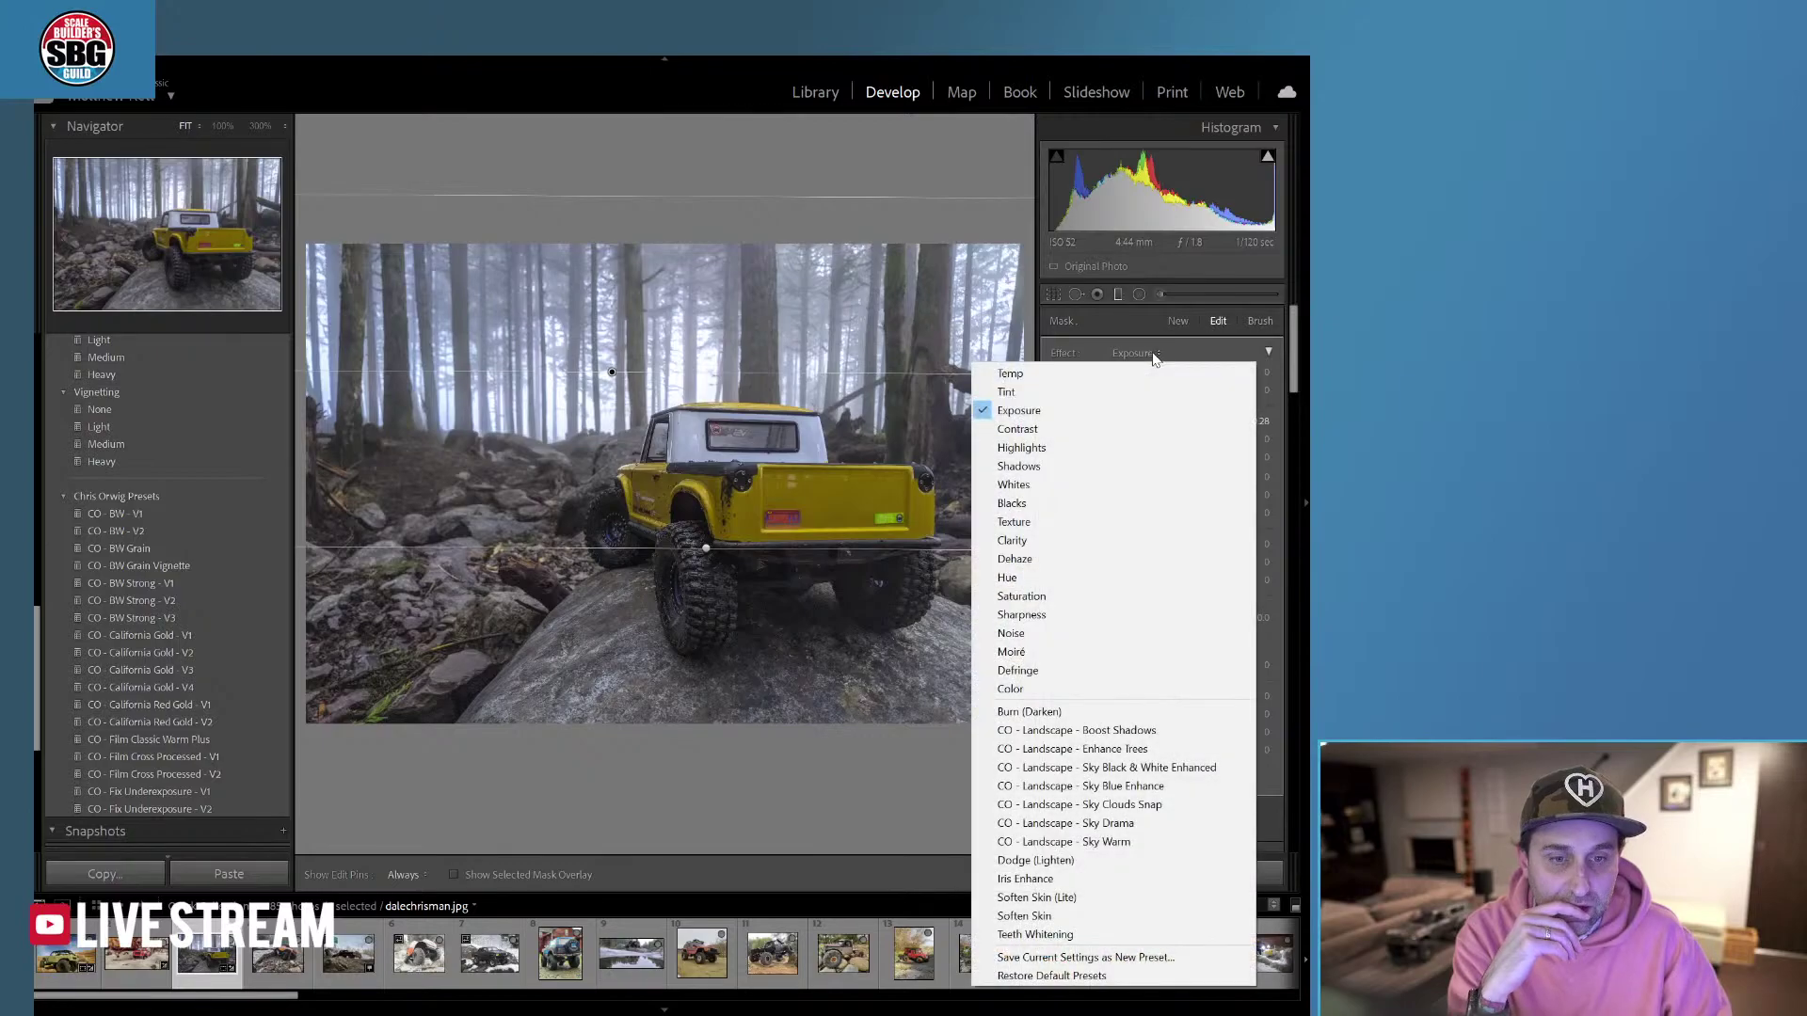
pyautogui.click(1109, 824)
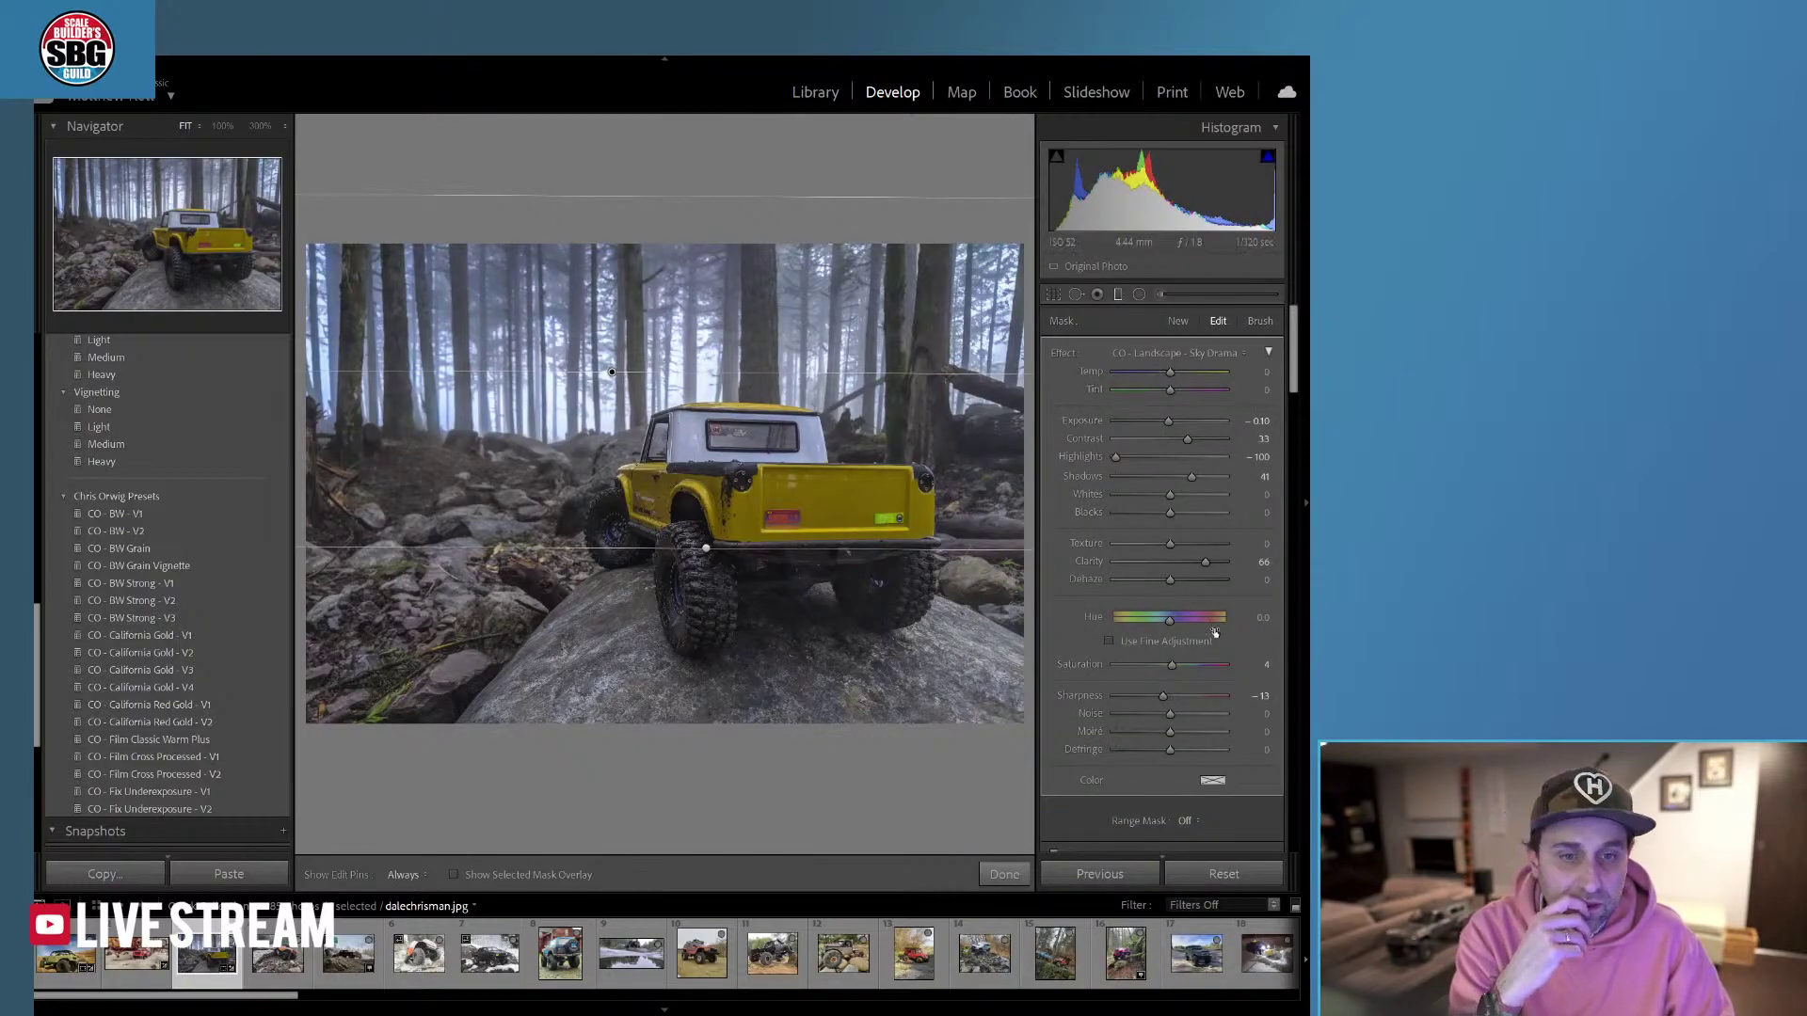
# Set the tree filter's texture to −24, saturation to 46 and exposure to −0.51, and finish the filter.
pyautogui.moveTo(1170, 544)
pyautogui.mouseDown()
pyautogui.moveTo(1126, 546)
pyautogui.moveTo(1147, 553)
pyautogui.mouseUp()
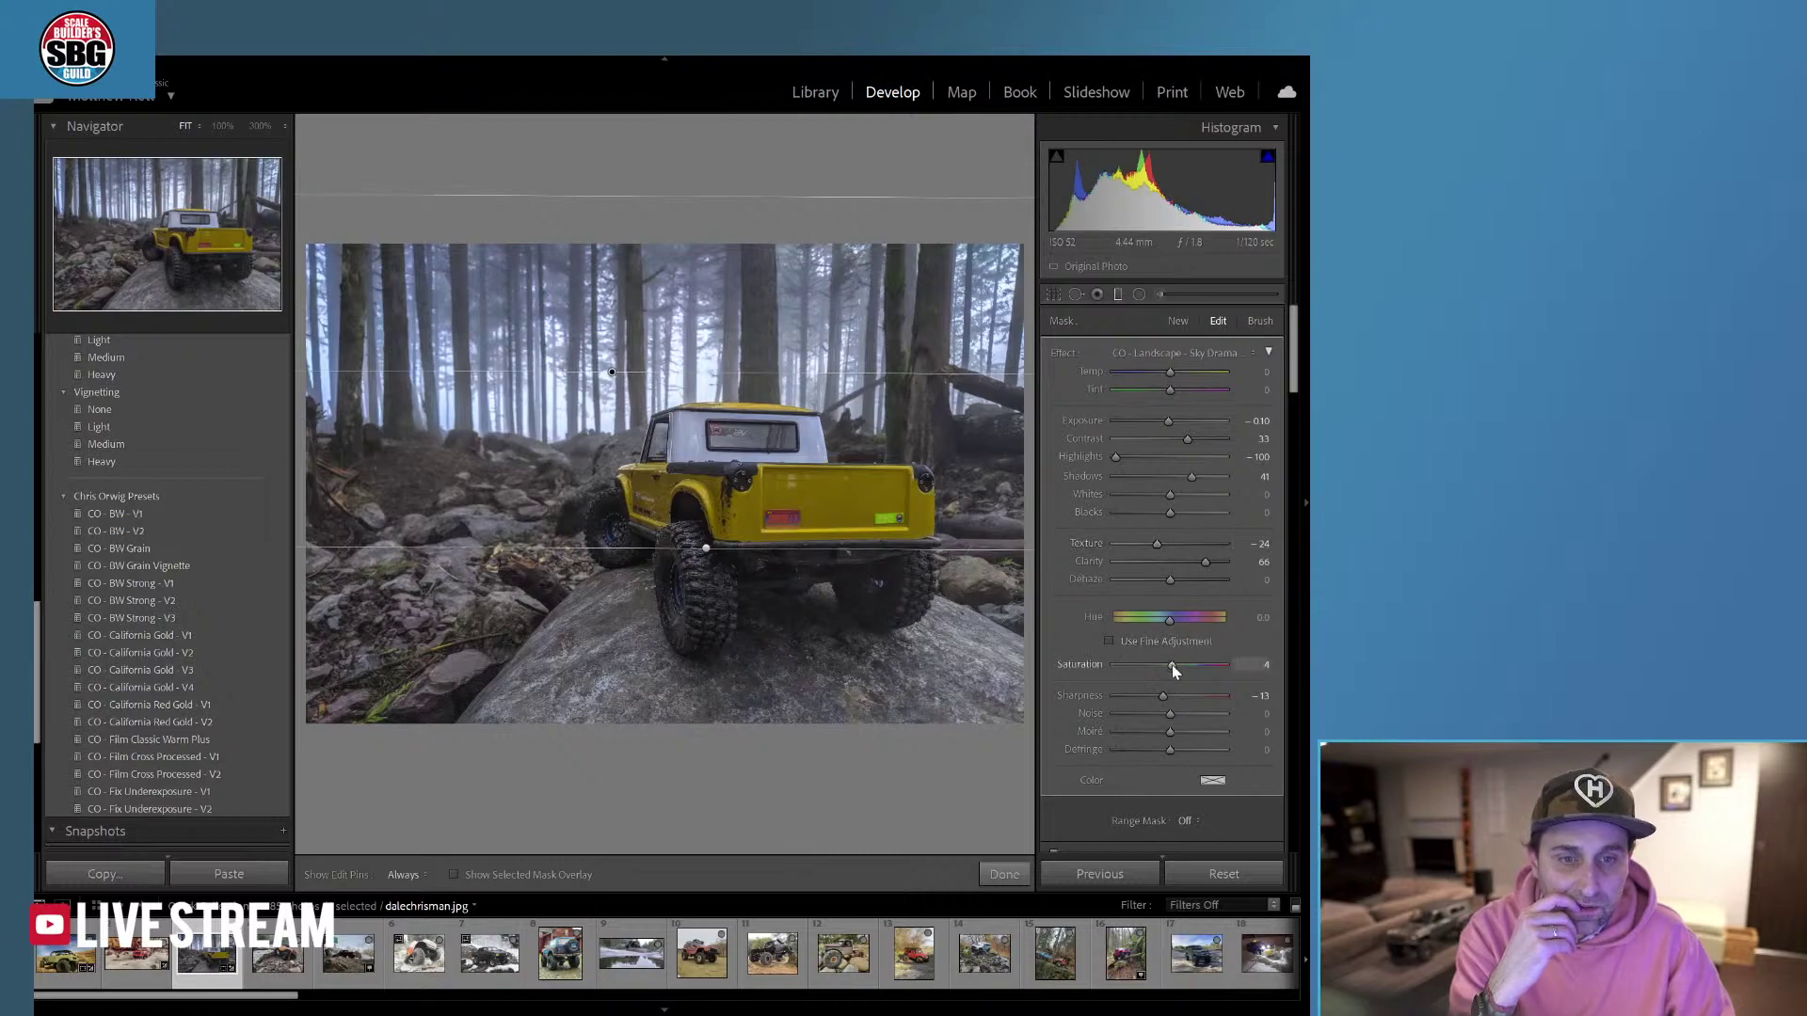
pyautogui.moveTo(1171, 665); pyautogui.dragTo(1194, 664)
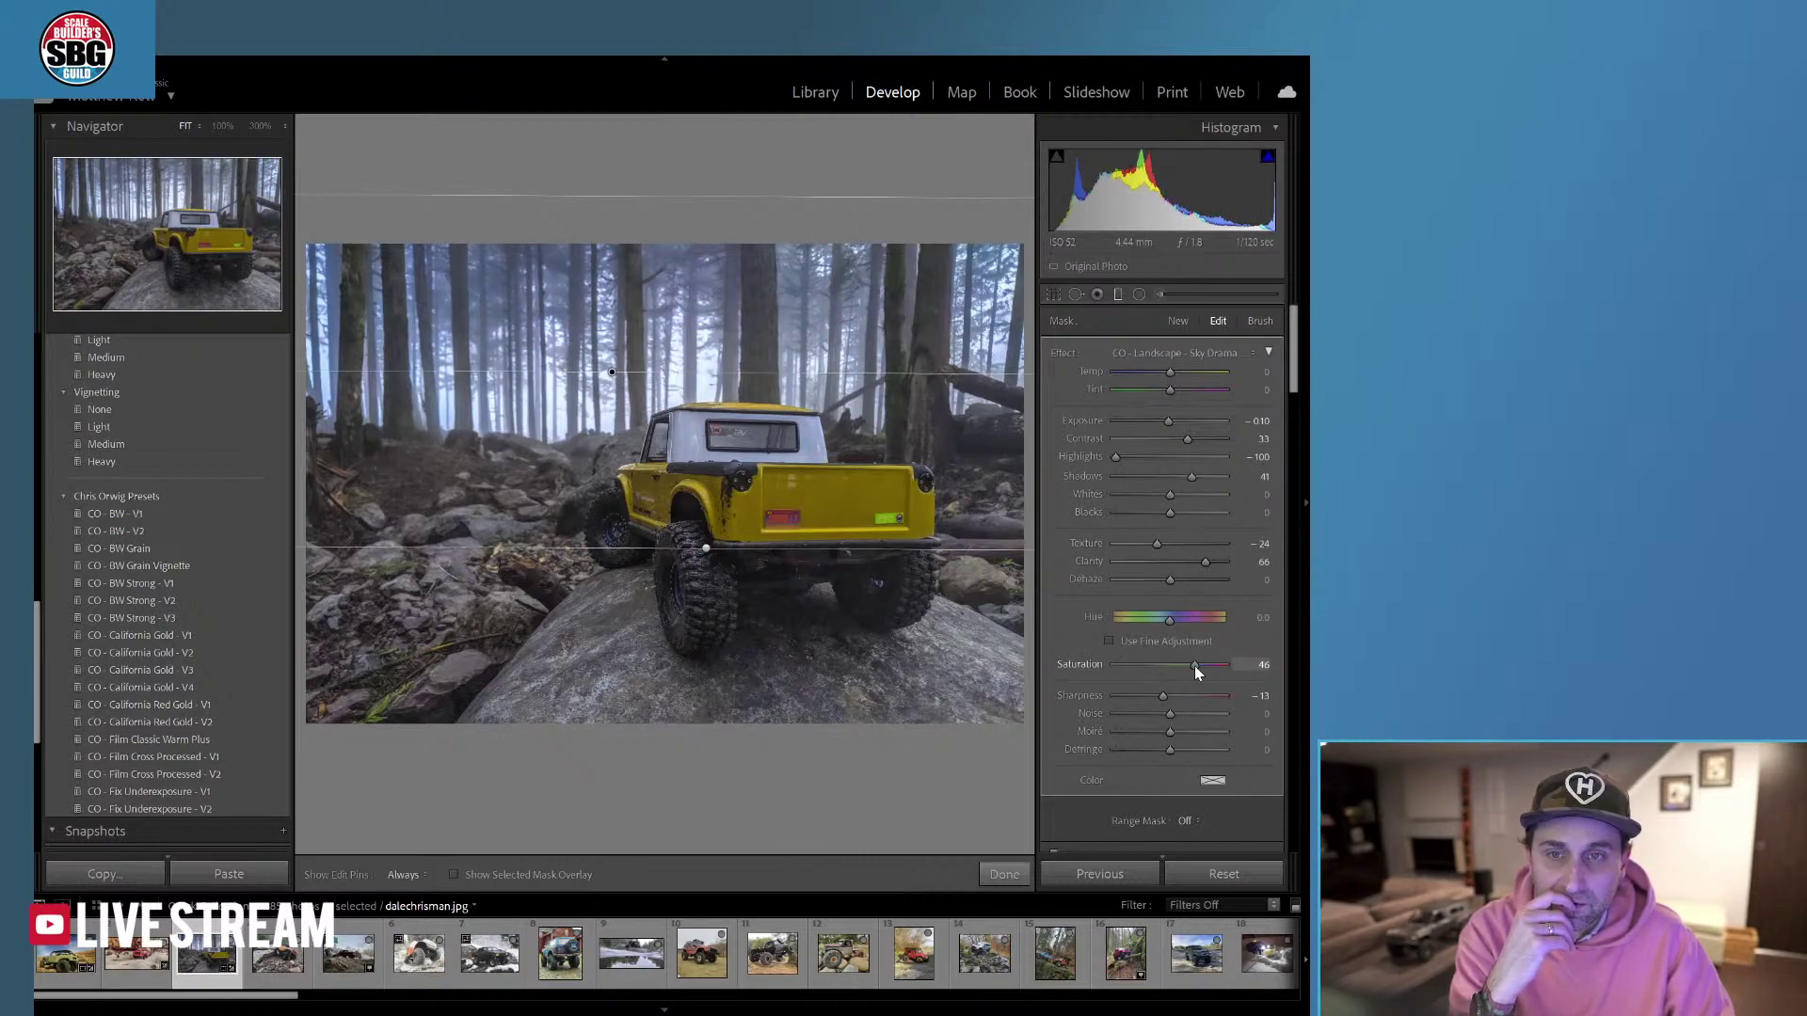
pyautogui.moveTo(1169, 422); pyautogui.dragTo(1163, 422)
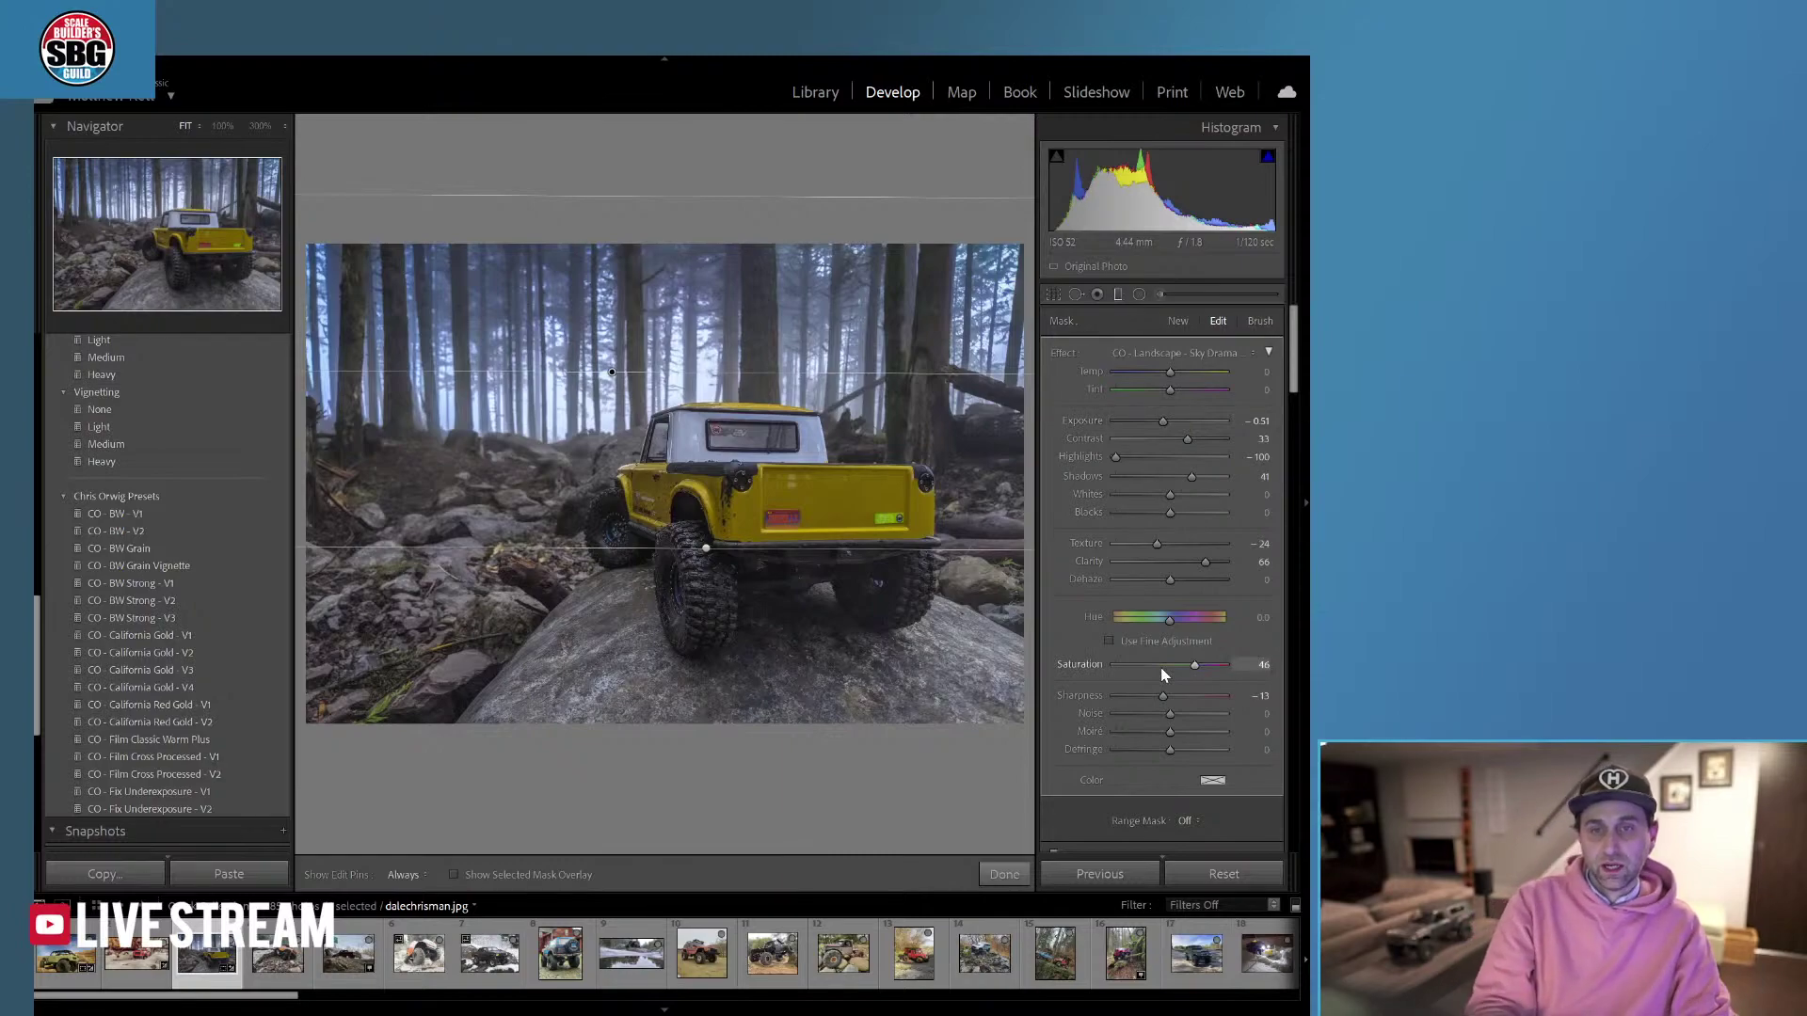
pyautogui.click(1137, 876)
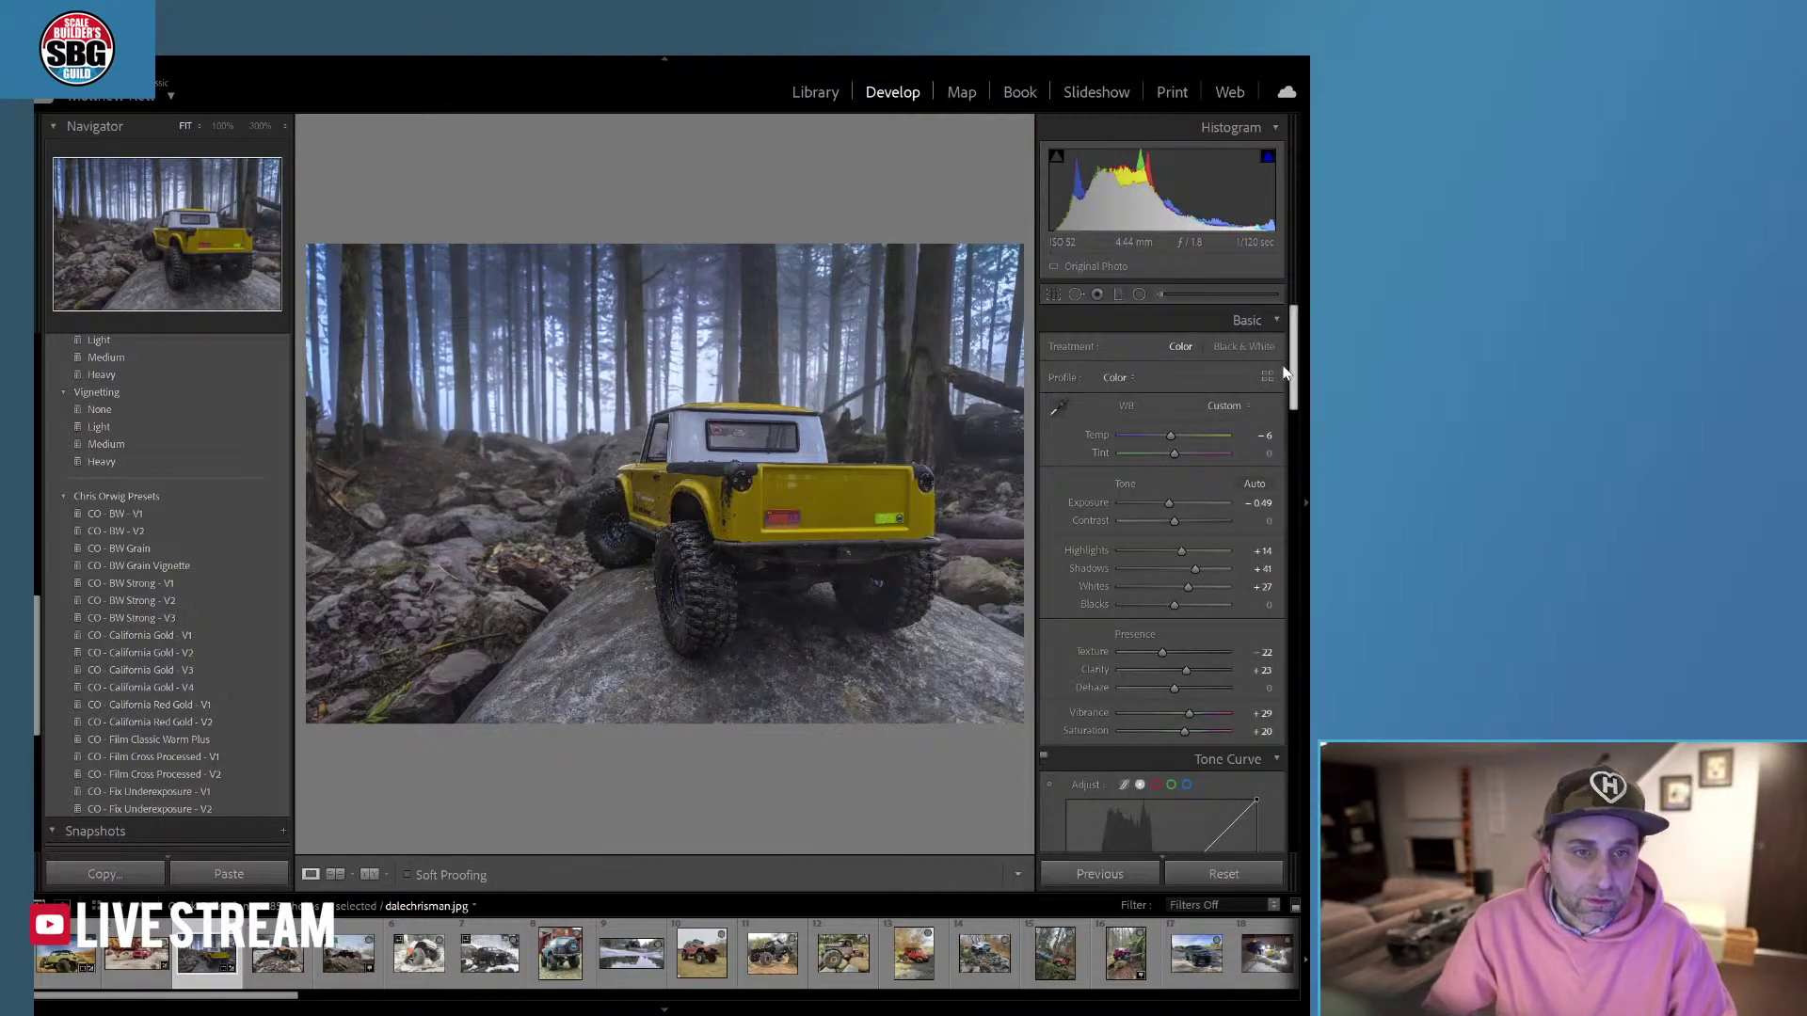
# In the HSL color adjustments, set yellow saturation to +29, yellow luminance to +23 and orange saturation to +35.
pyautogui.scroll(-10, 1268, 520)
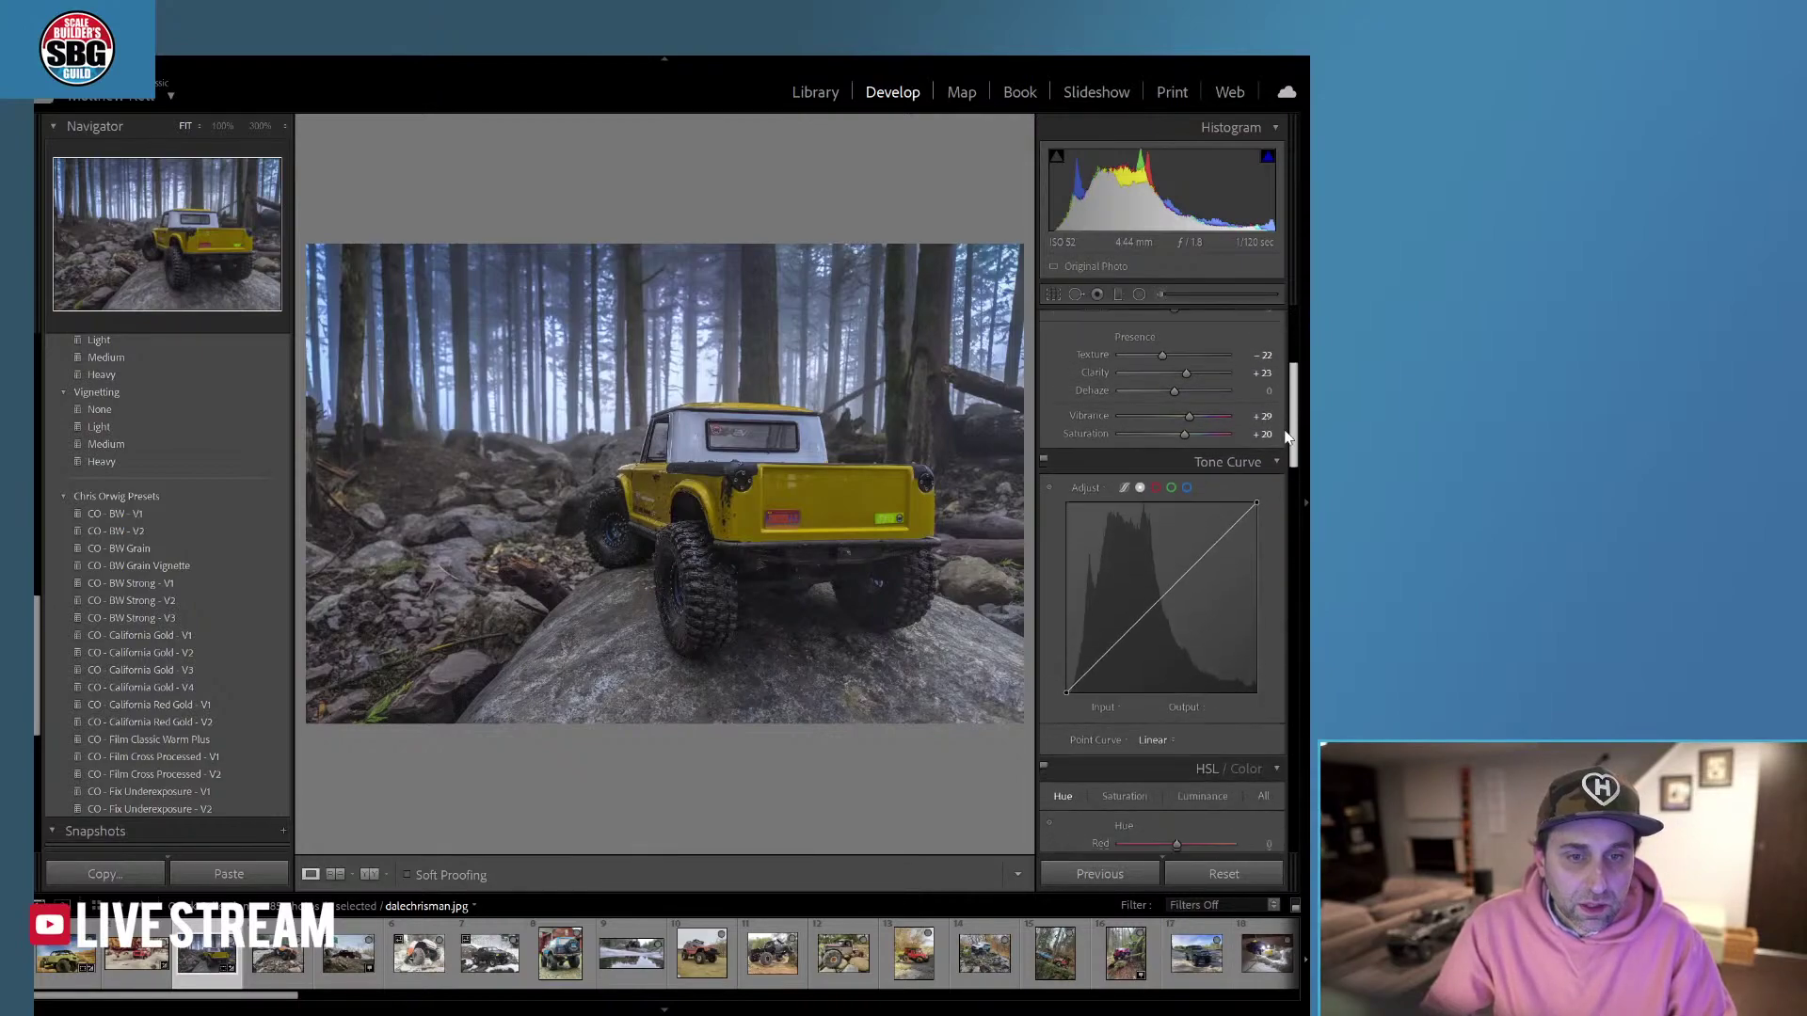
pyautogui.scroll(-2, 1269, 519)
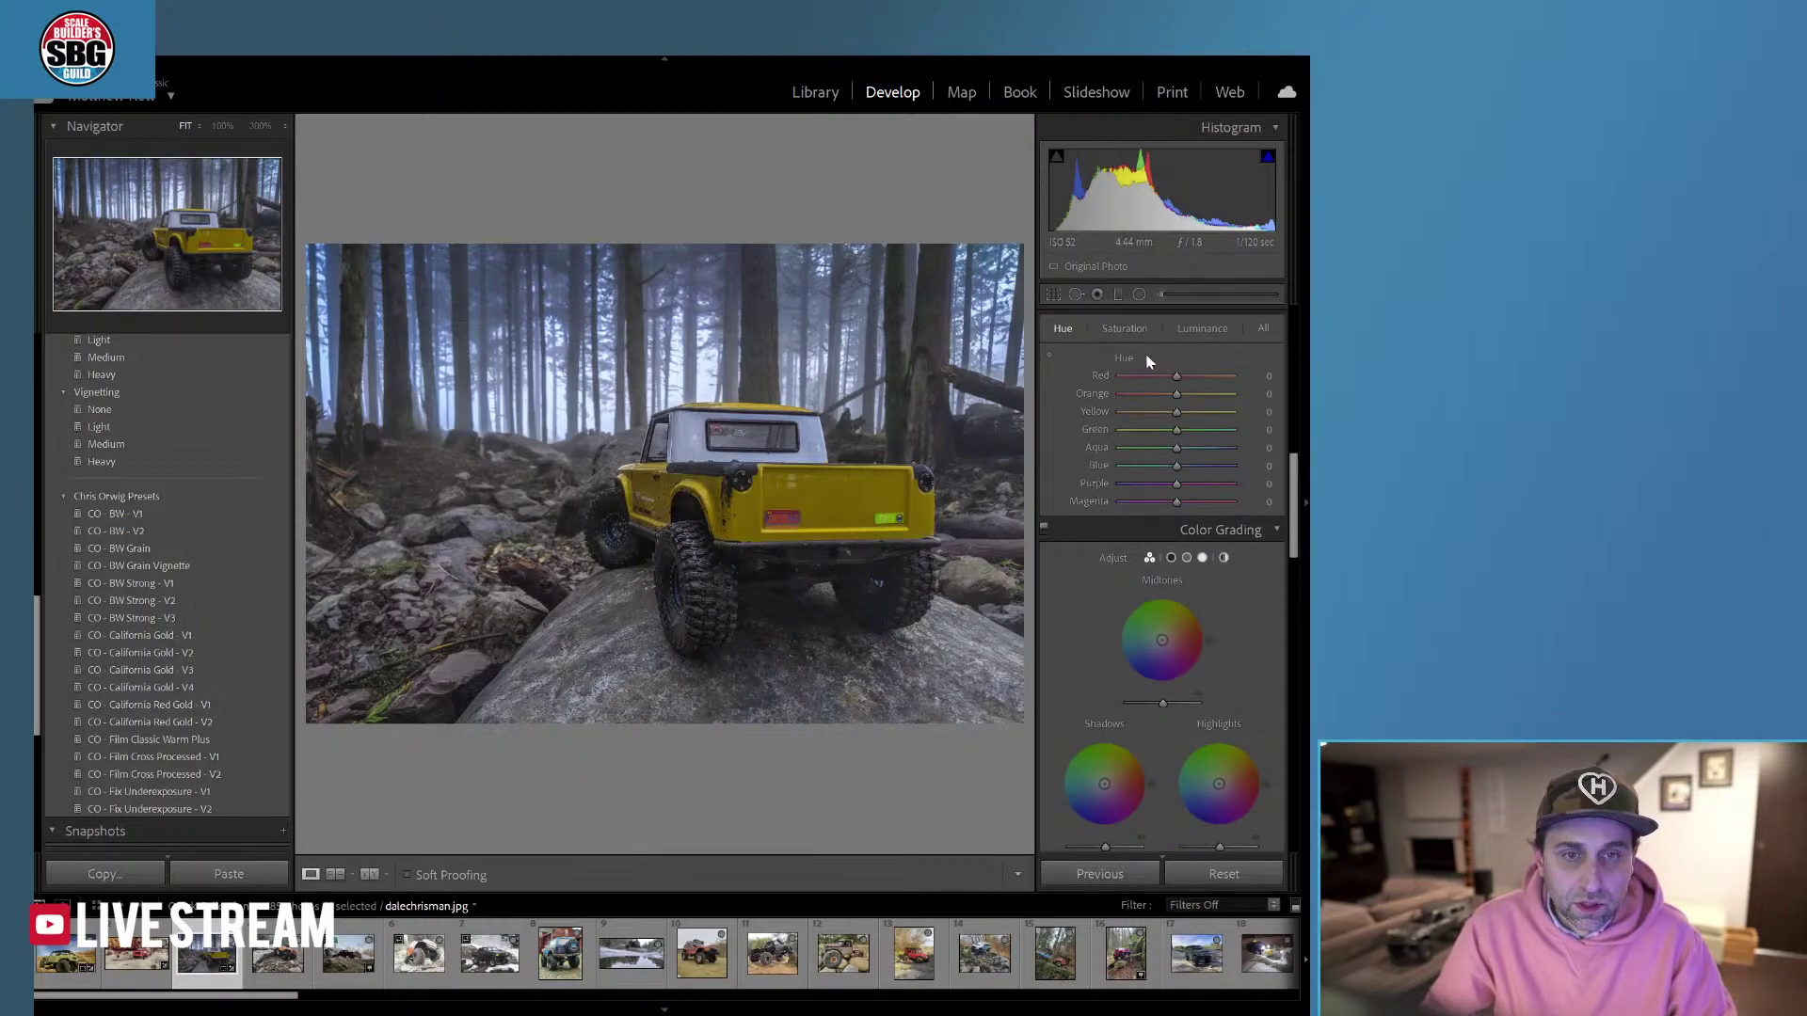
pyautogui.click(1122, 329)
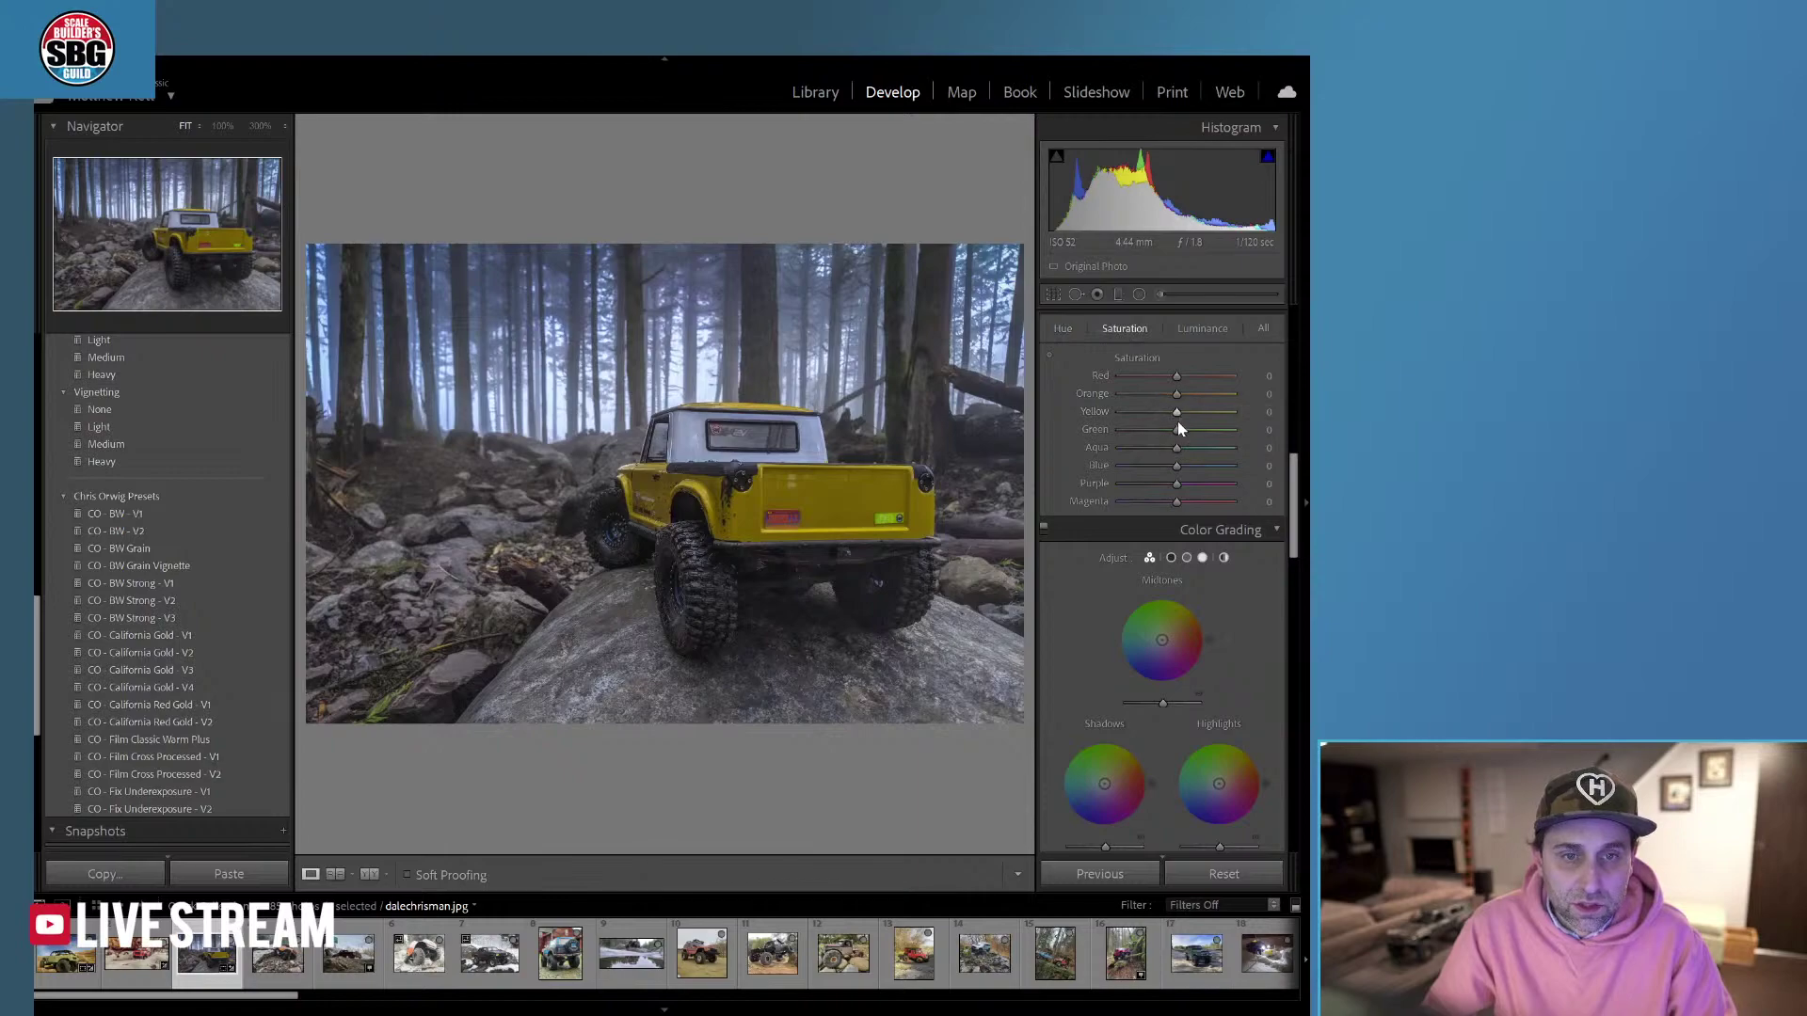
pyautogui.moveTo(1177, 412); pyautogui.dragTo(1195, 418)
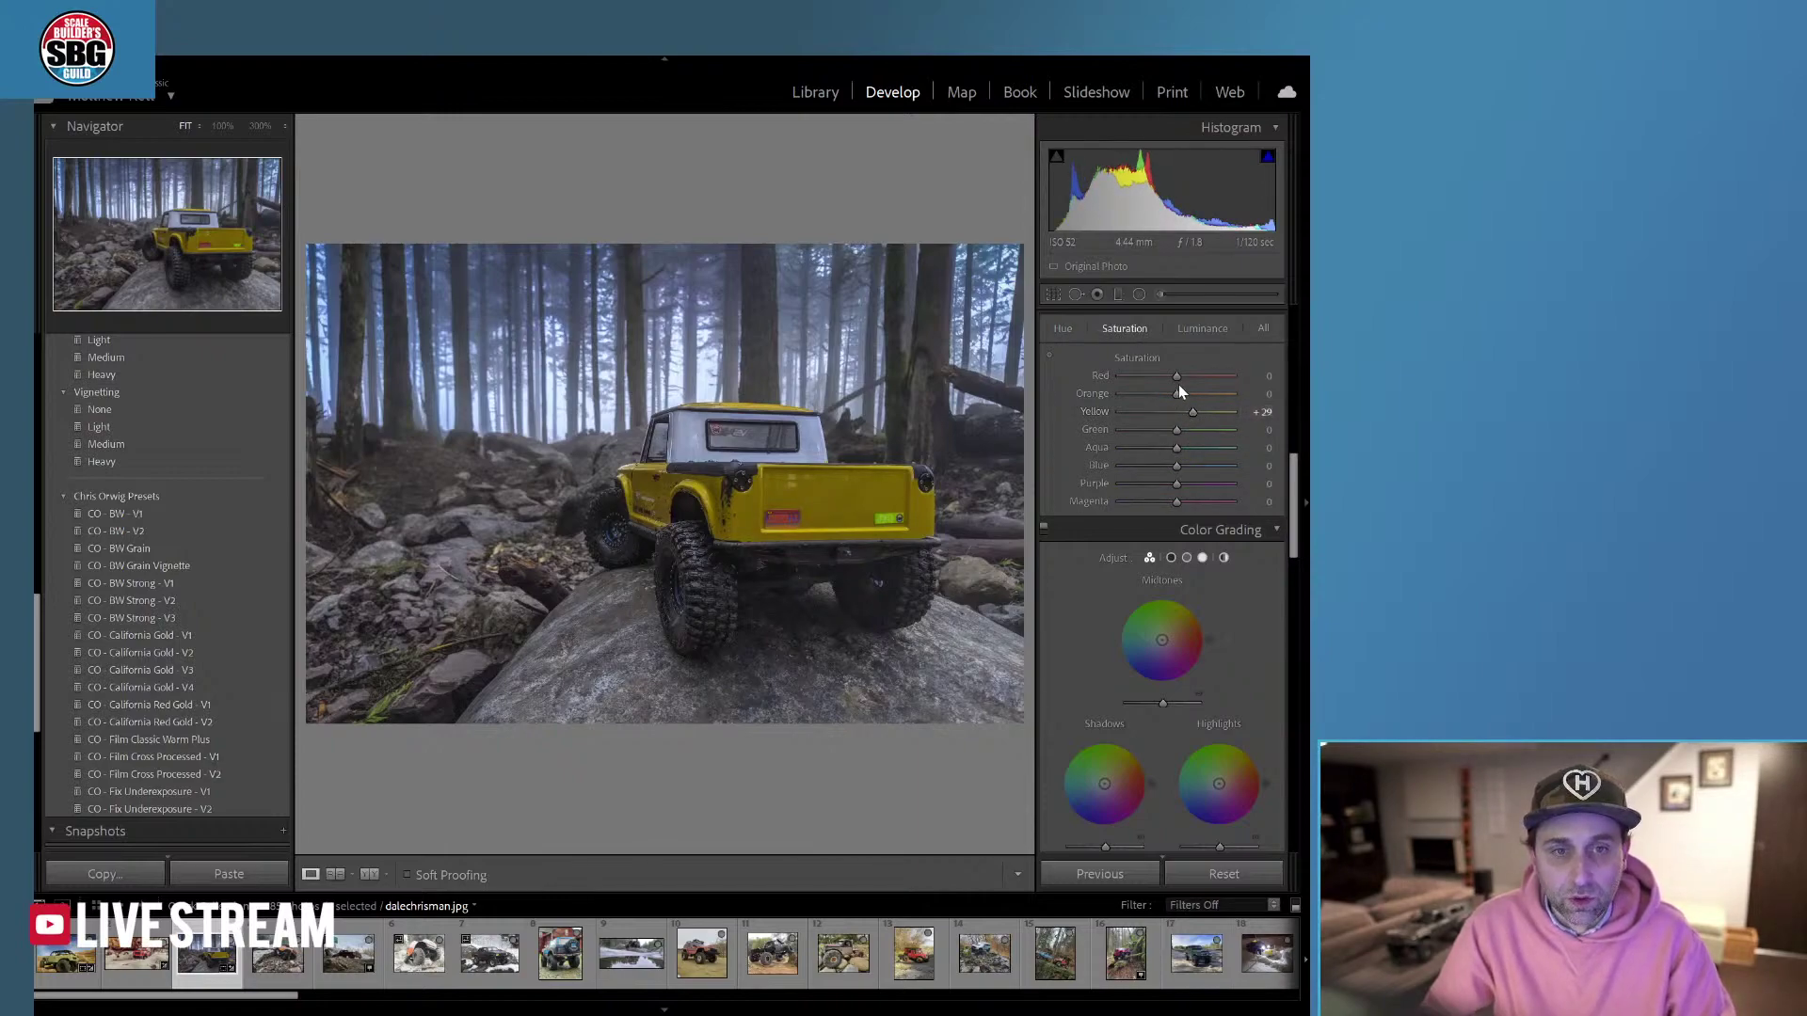
pyautogui.click(1203, 329)
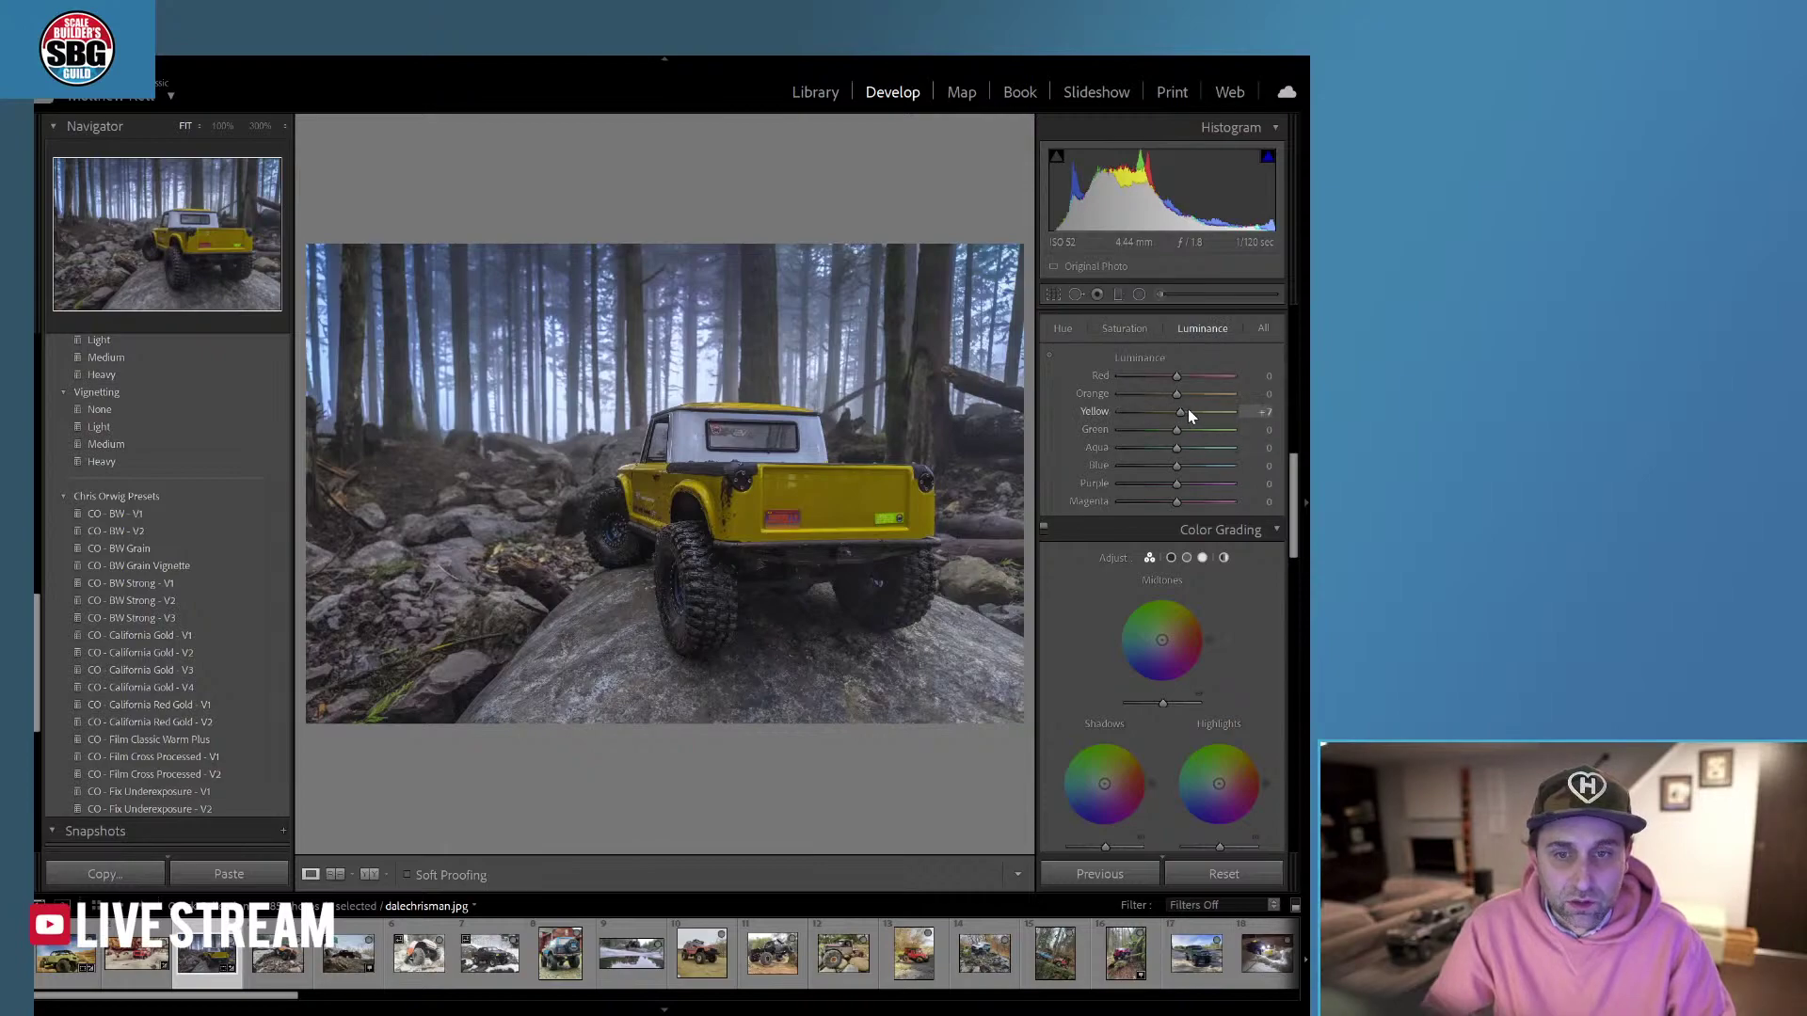
pyautogui.moveTo(1188, 412); pyautogui.dragTo(1189, 414)
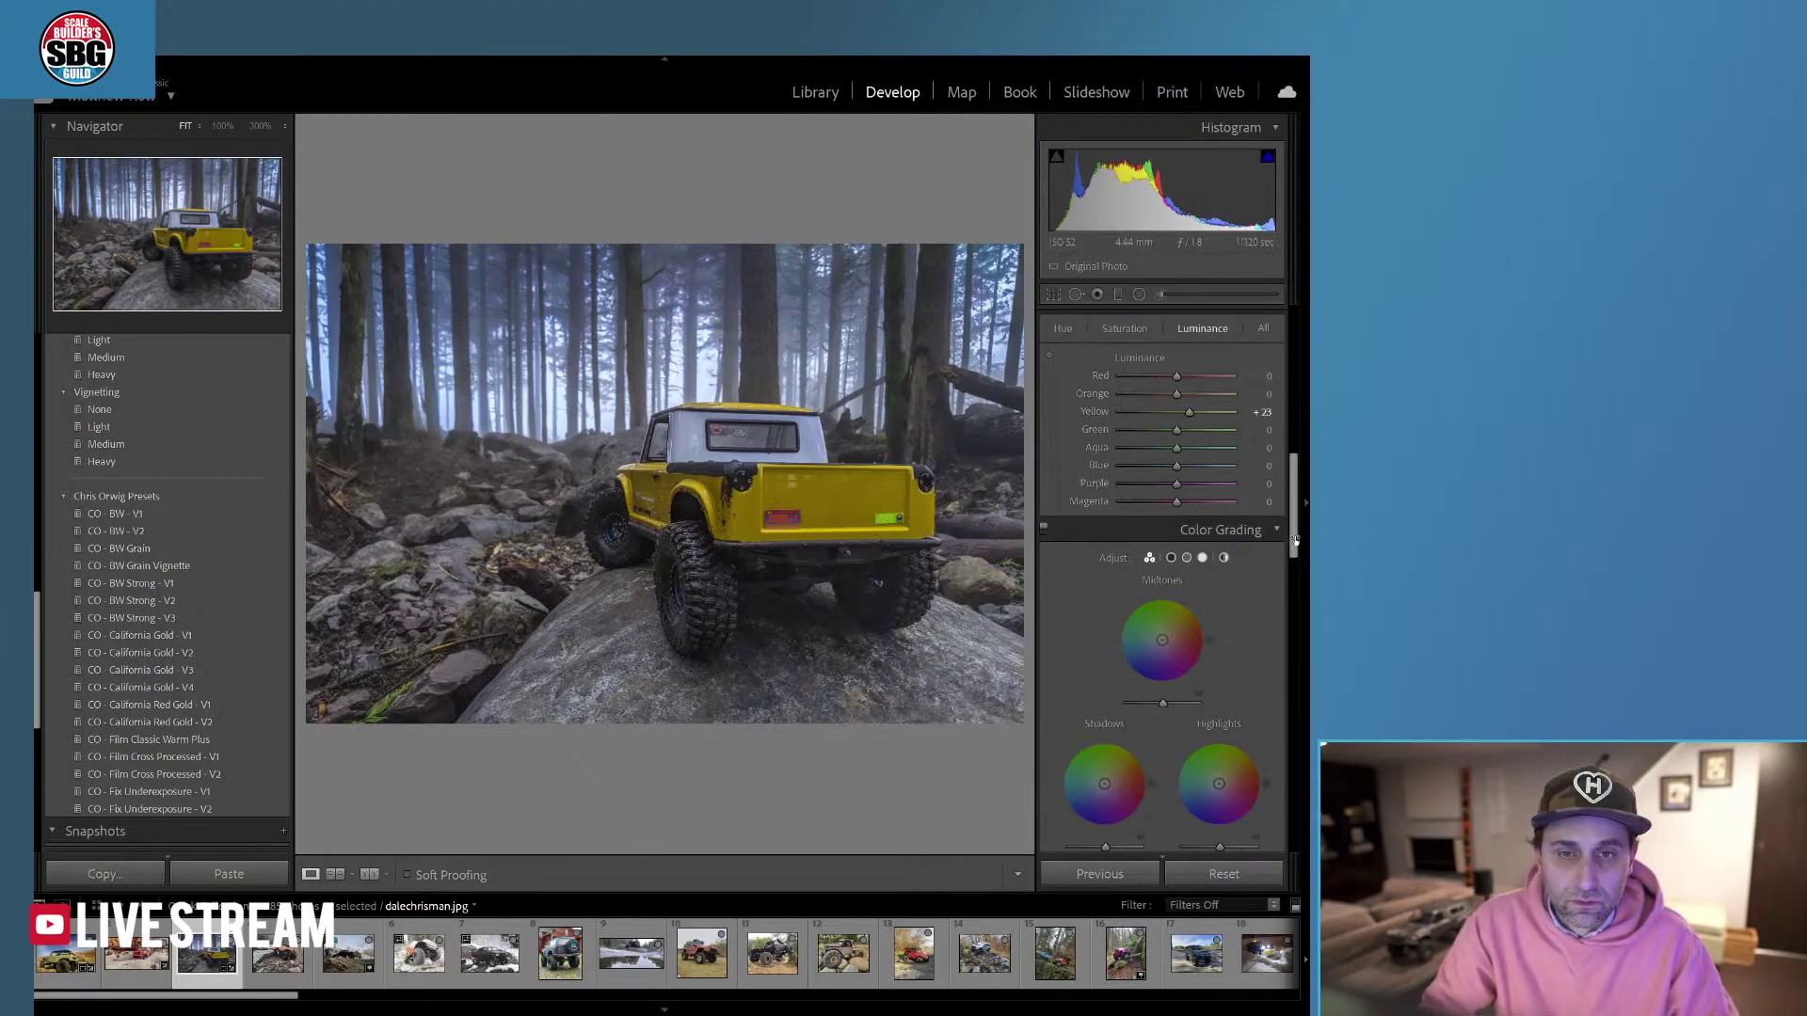
pyautogui.click(1122, 329)
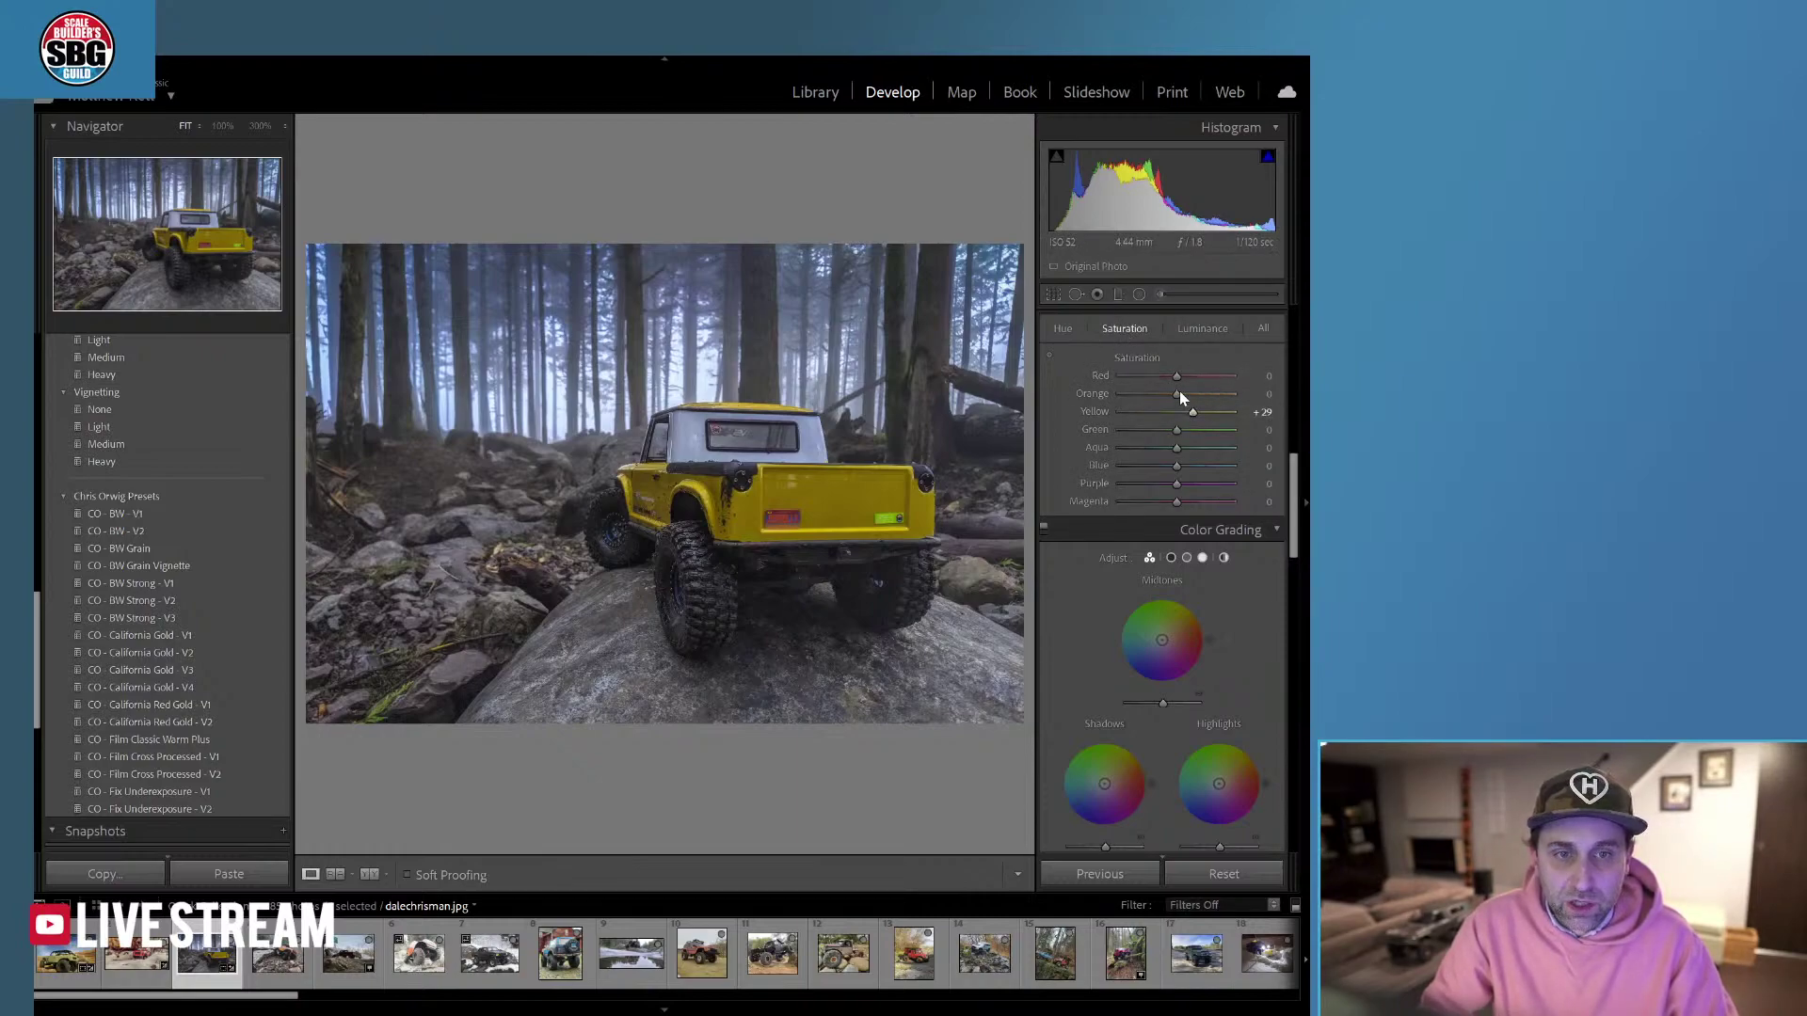
pyautogui.moveTo(1178, 394); pyautogui.dragTo(1199, 406)
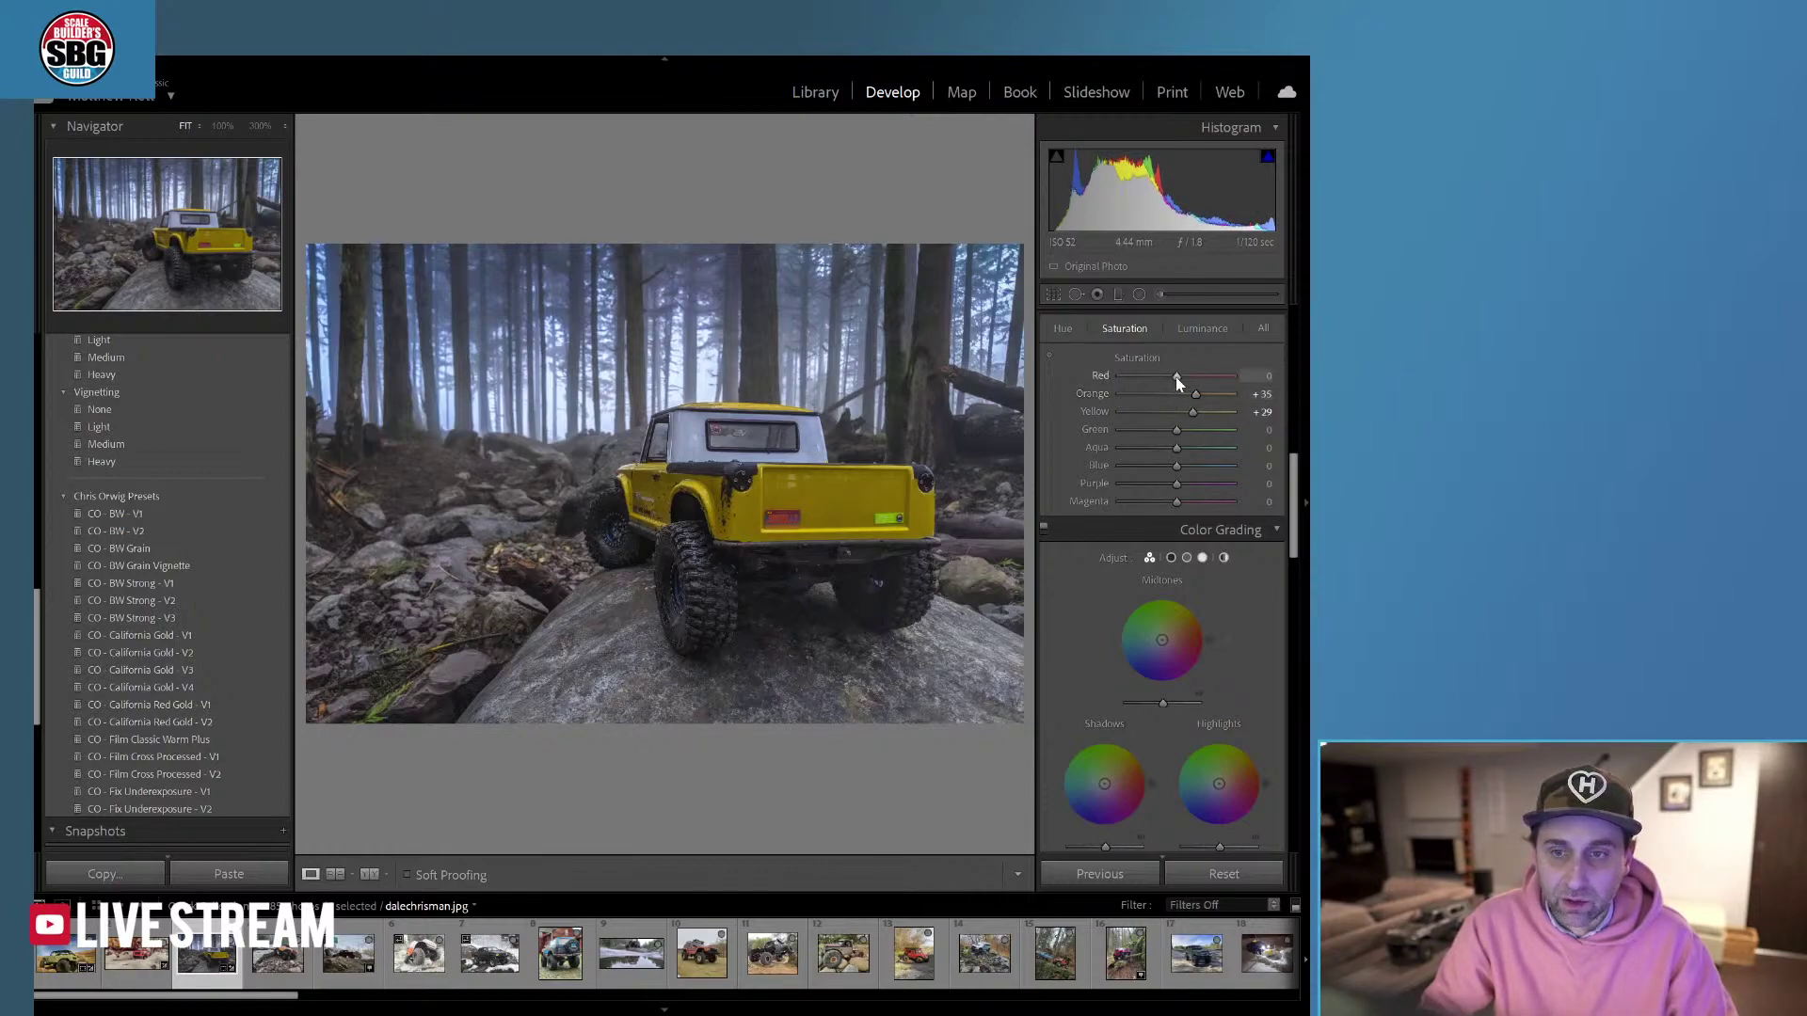
# Set the yellow truck photo's red saturation to +22 and green saturation to +40, and apply the Medium vignetting preset.
pyautogui.moveTo(1191, 381); pyautogui.dragTo(1199, 429)
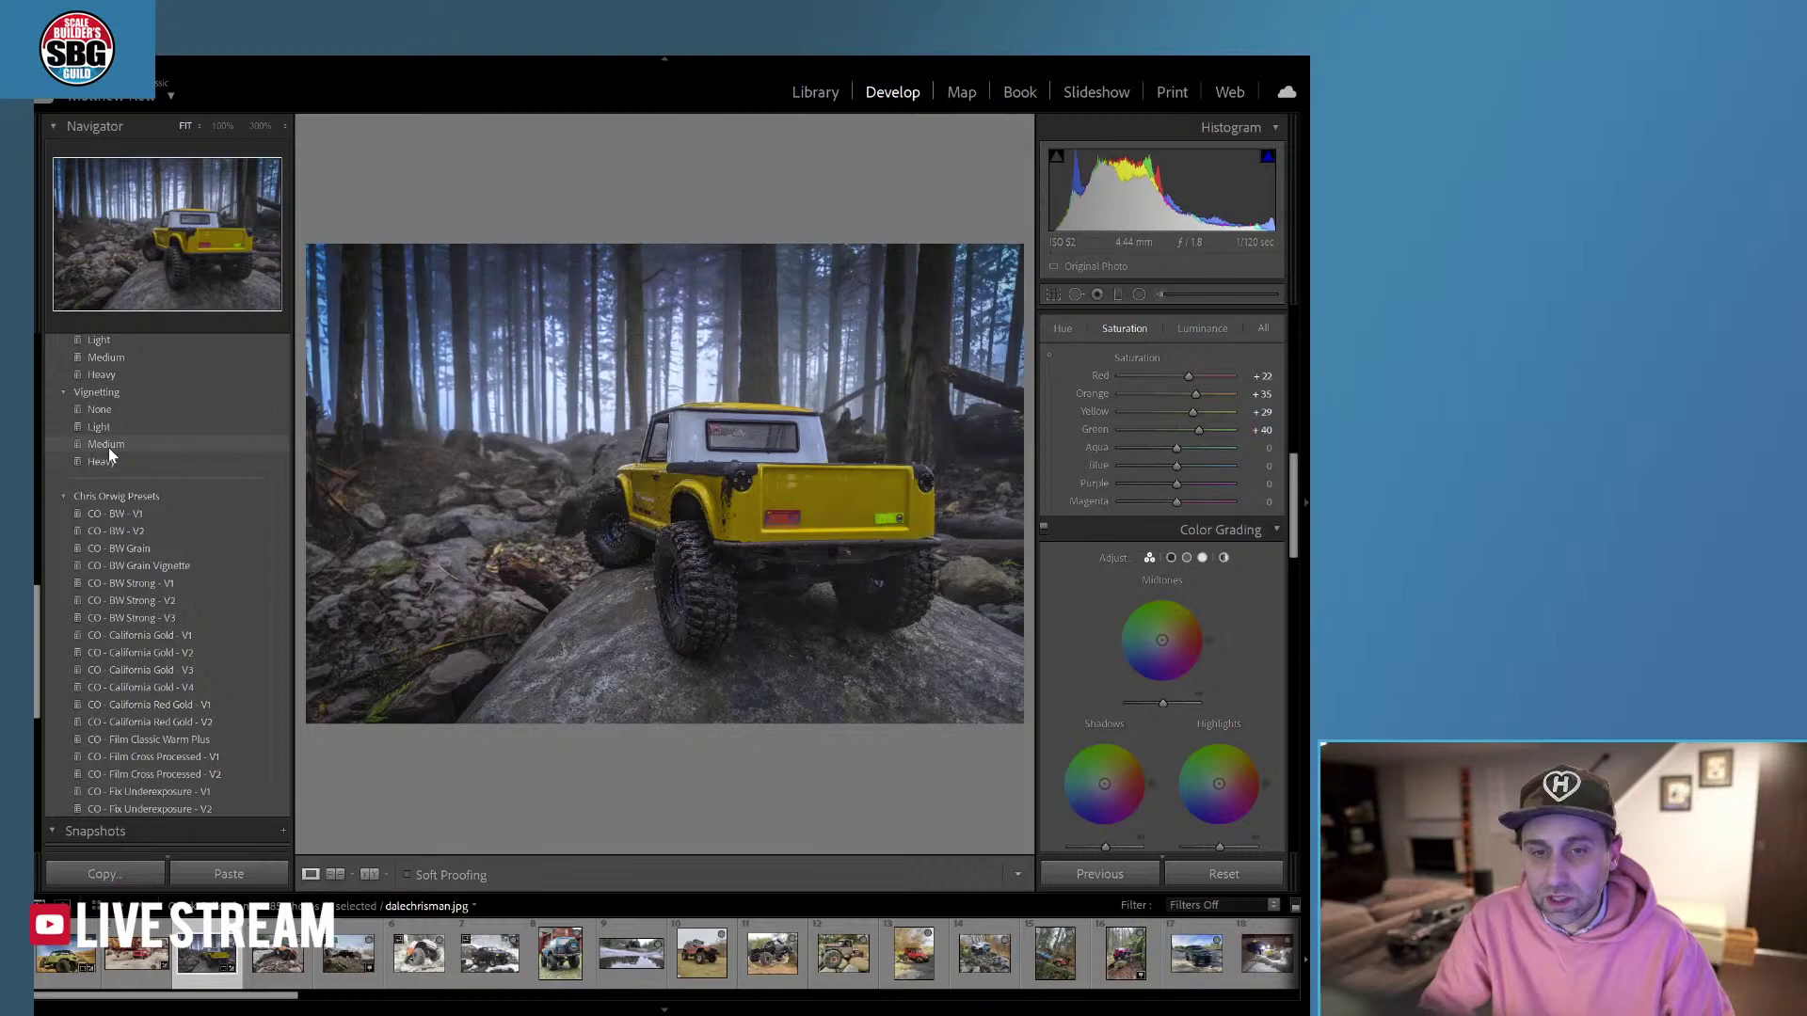
pyautogui.click(108, 446)
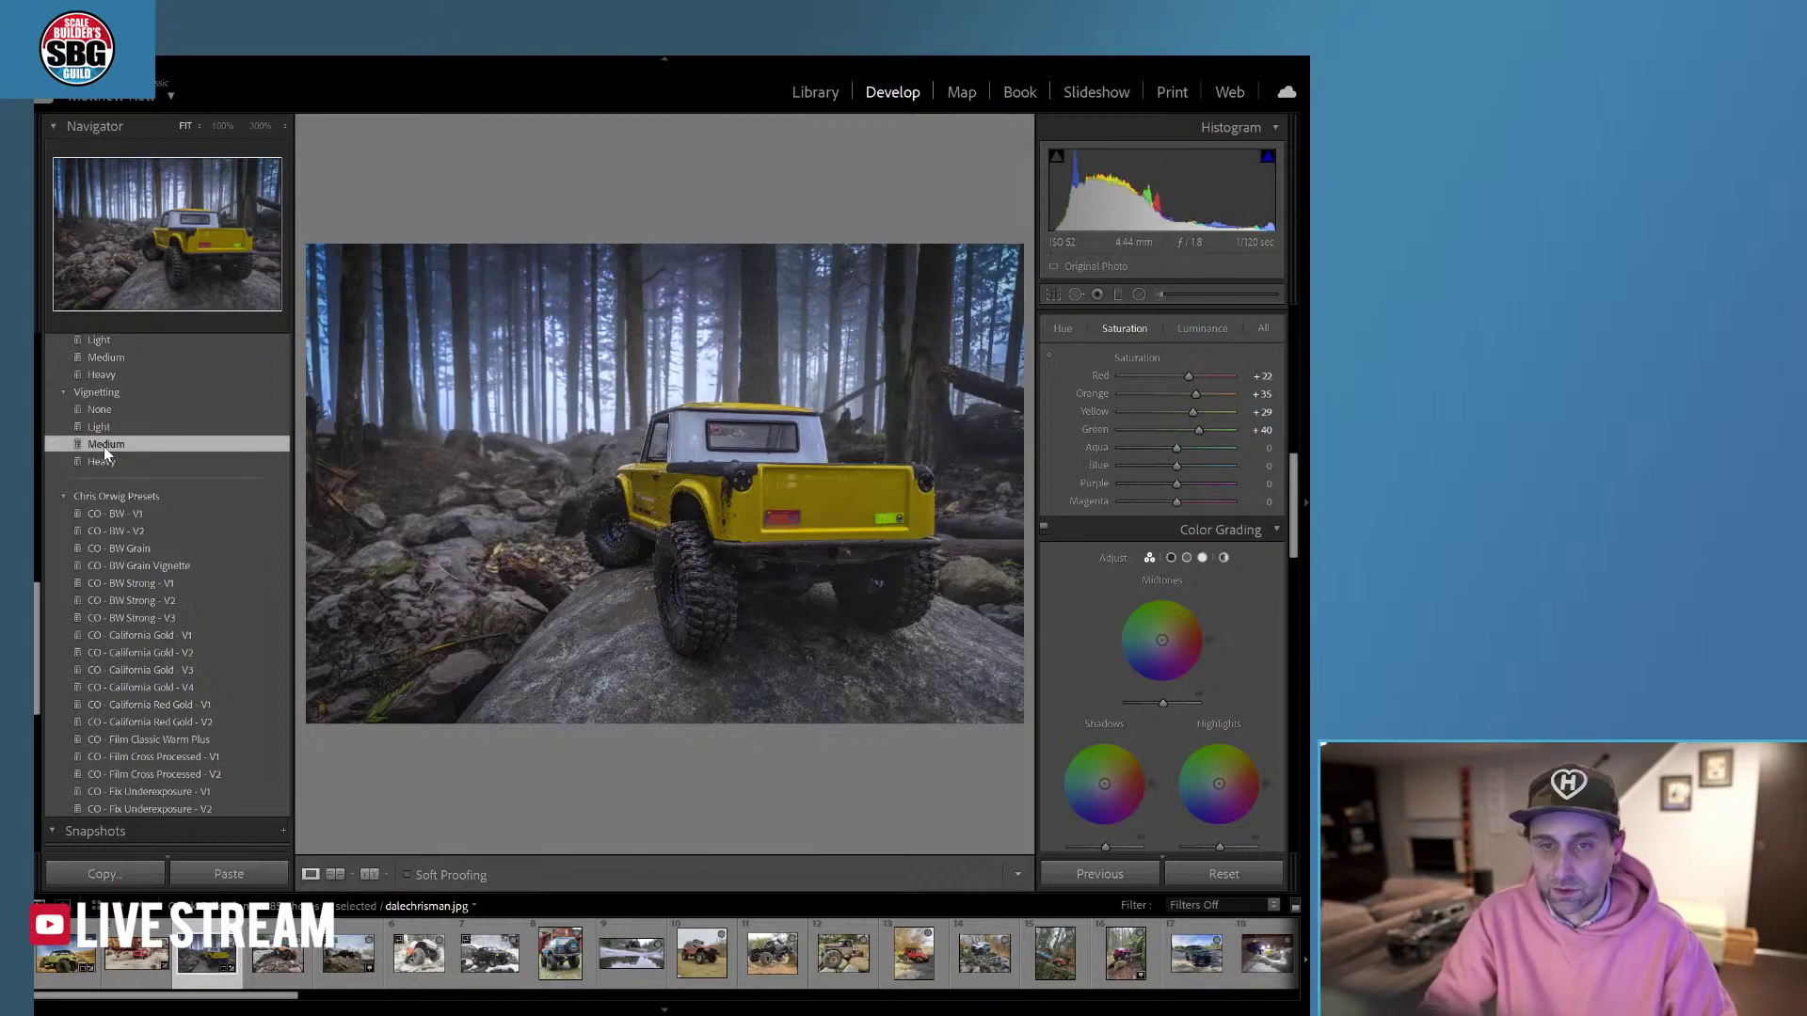
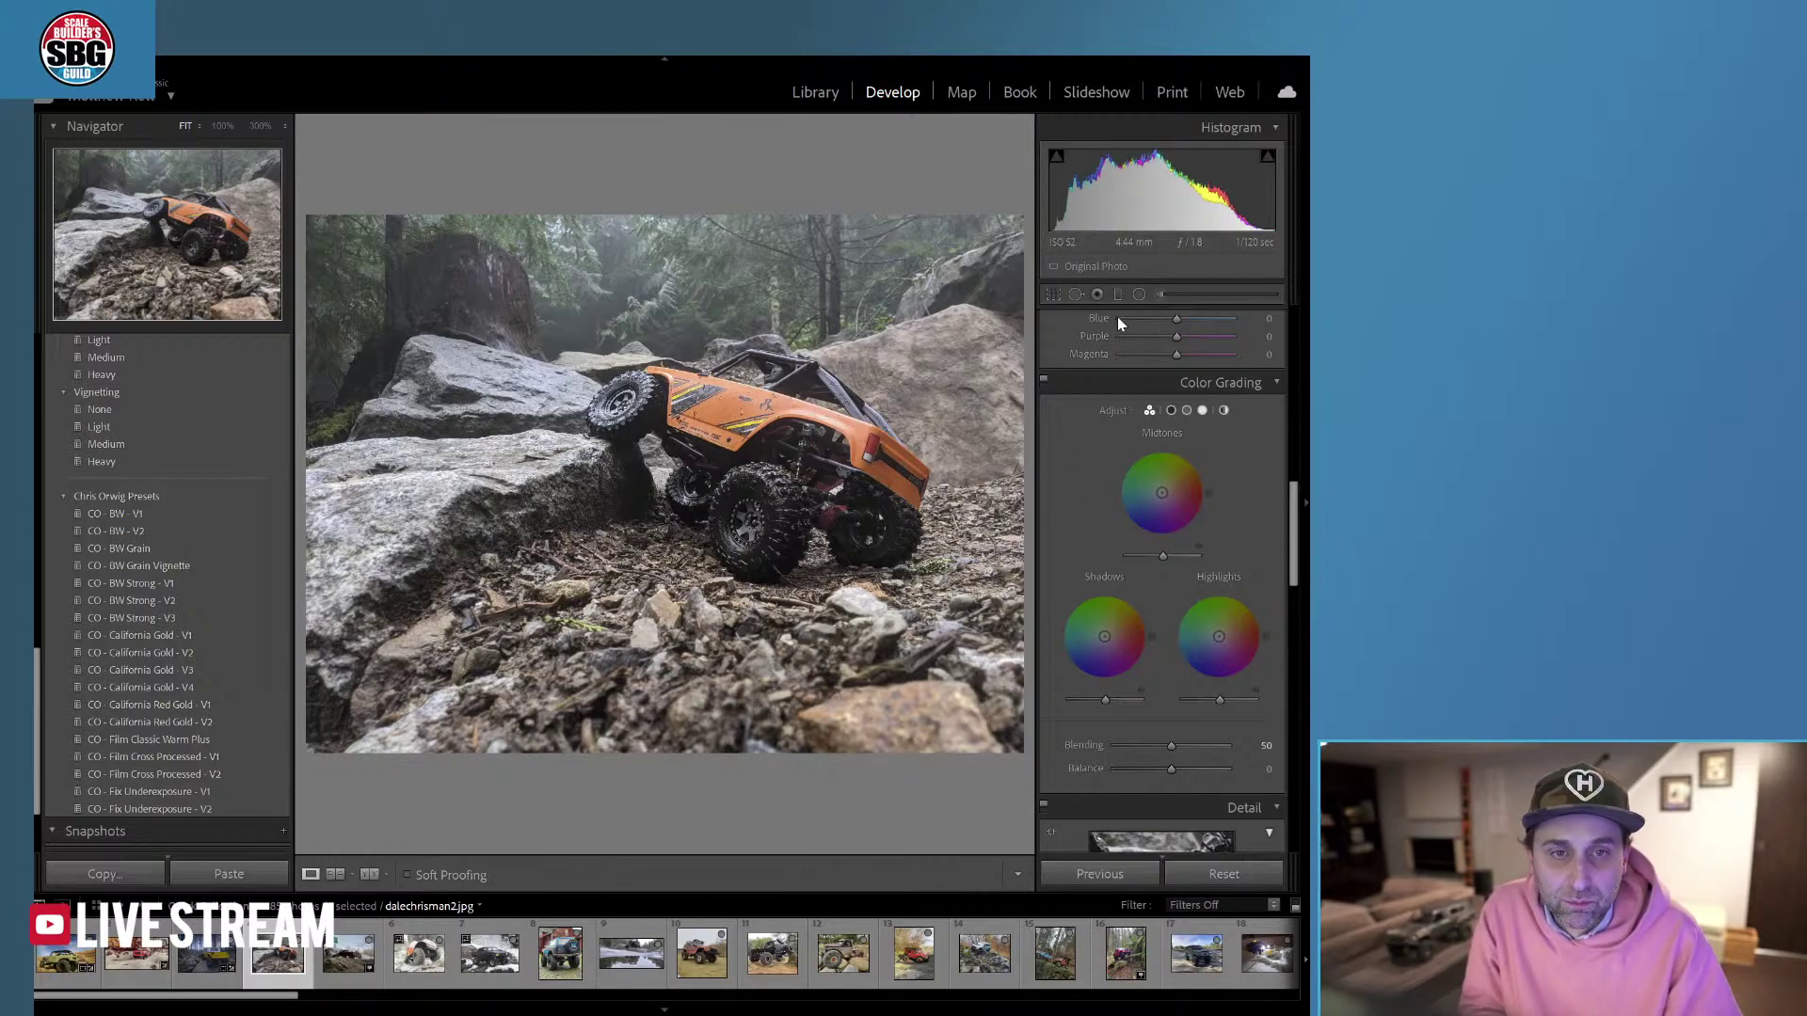
# Crop away about the lower quarter of the orange crawler photo's rocky foreground, keeping the full width.
pyautogui.click(1053, 293)
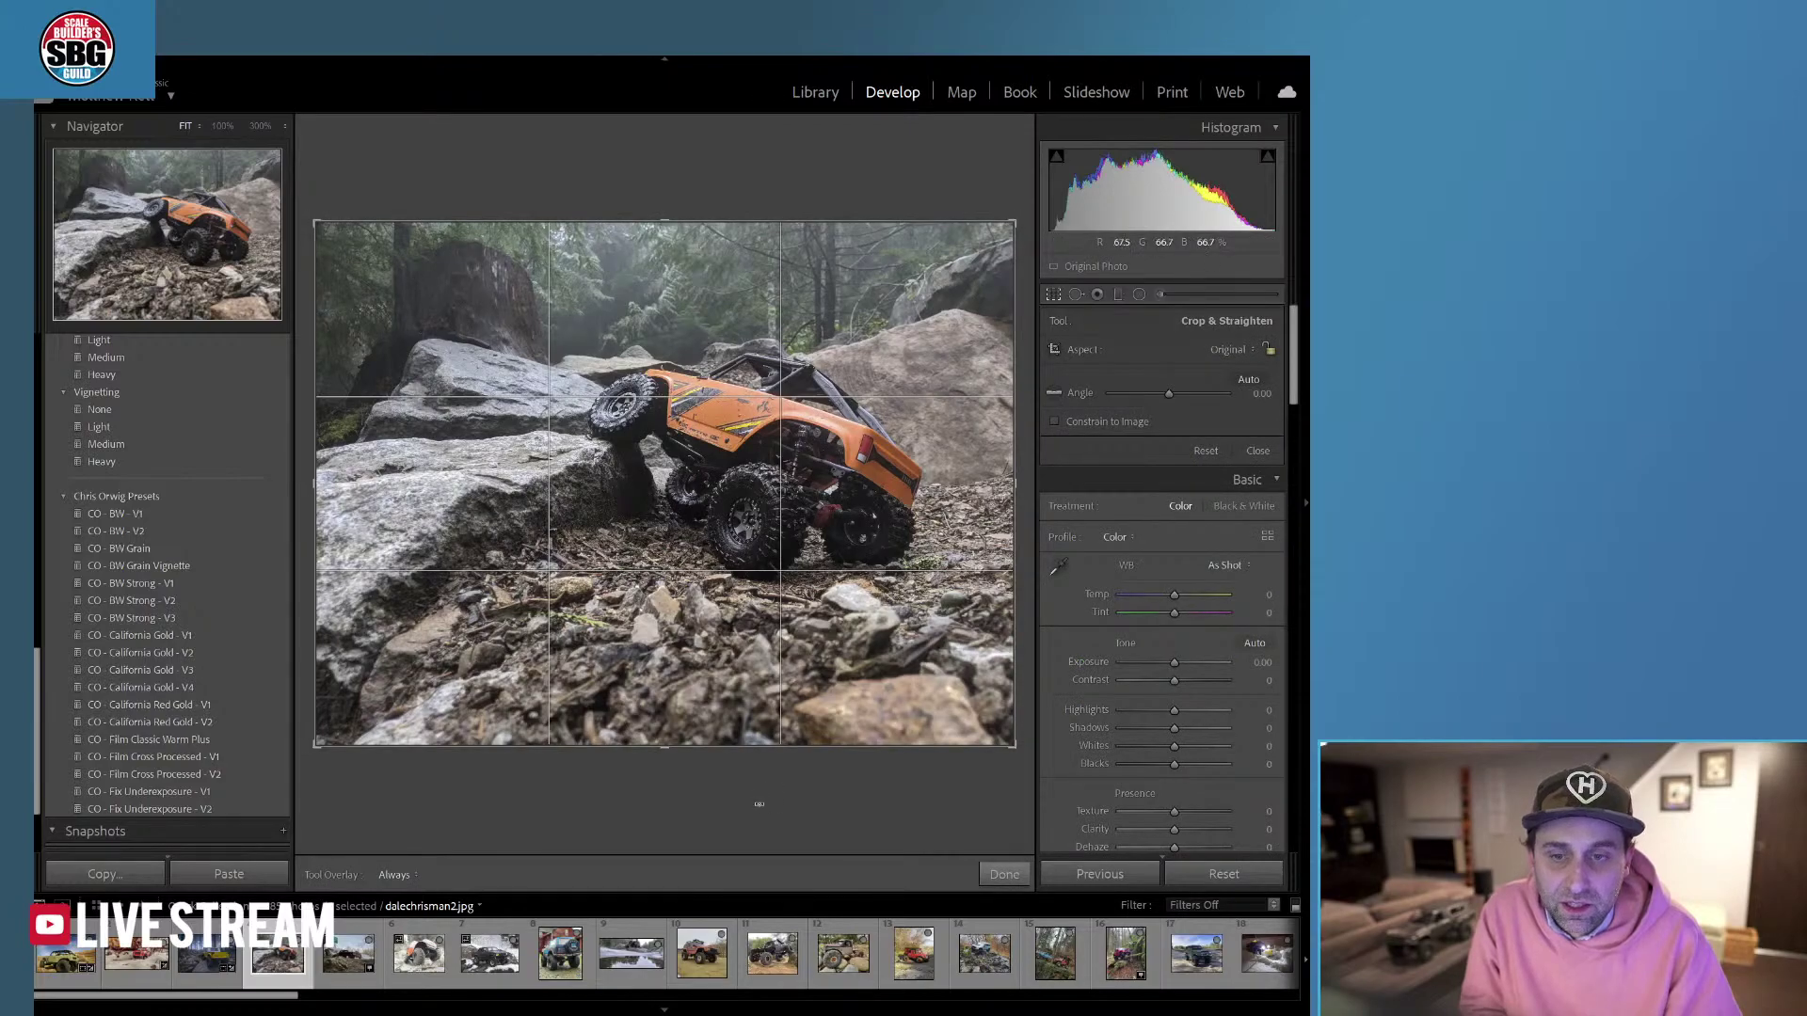
pyautogui.moveTo(666, 752); pyautogui.dragTo(676, 687)
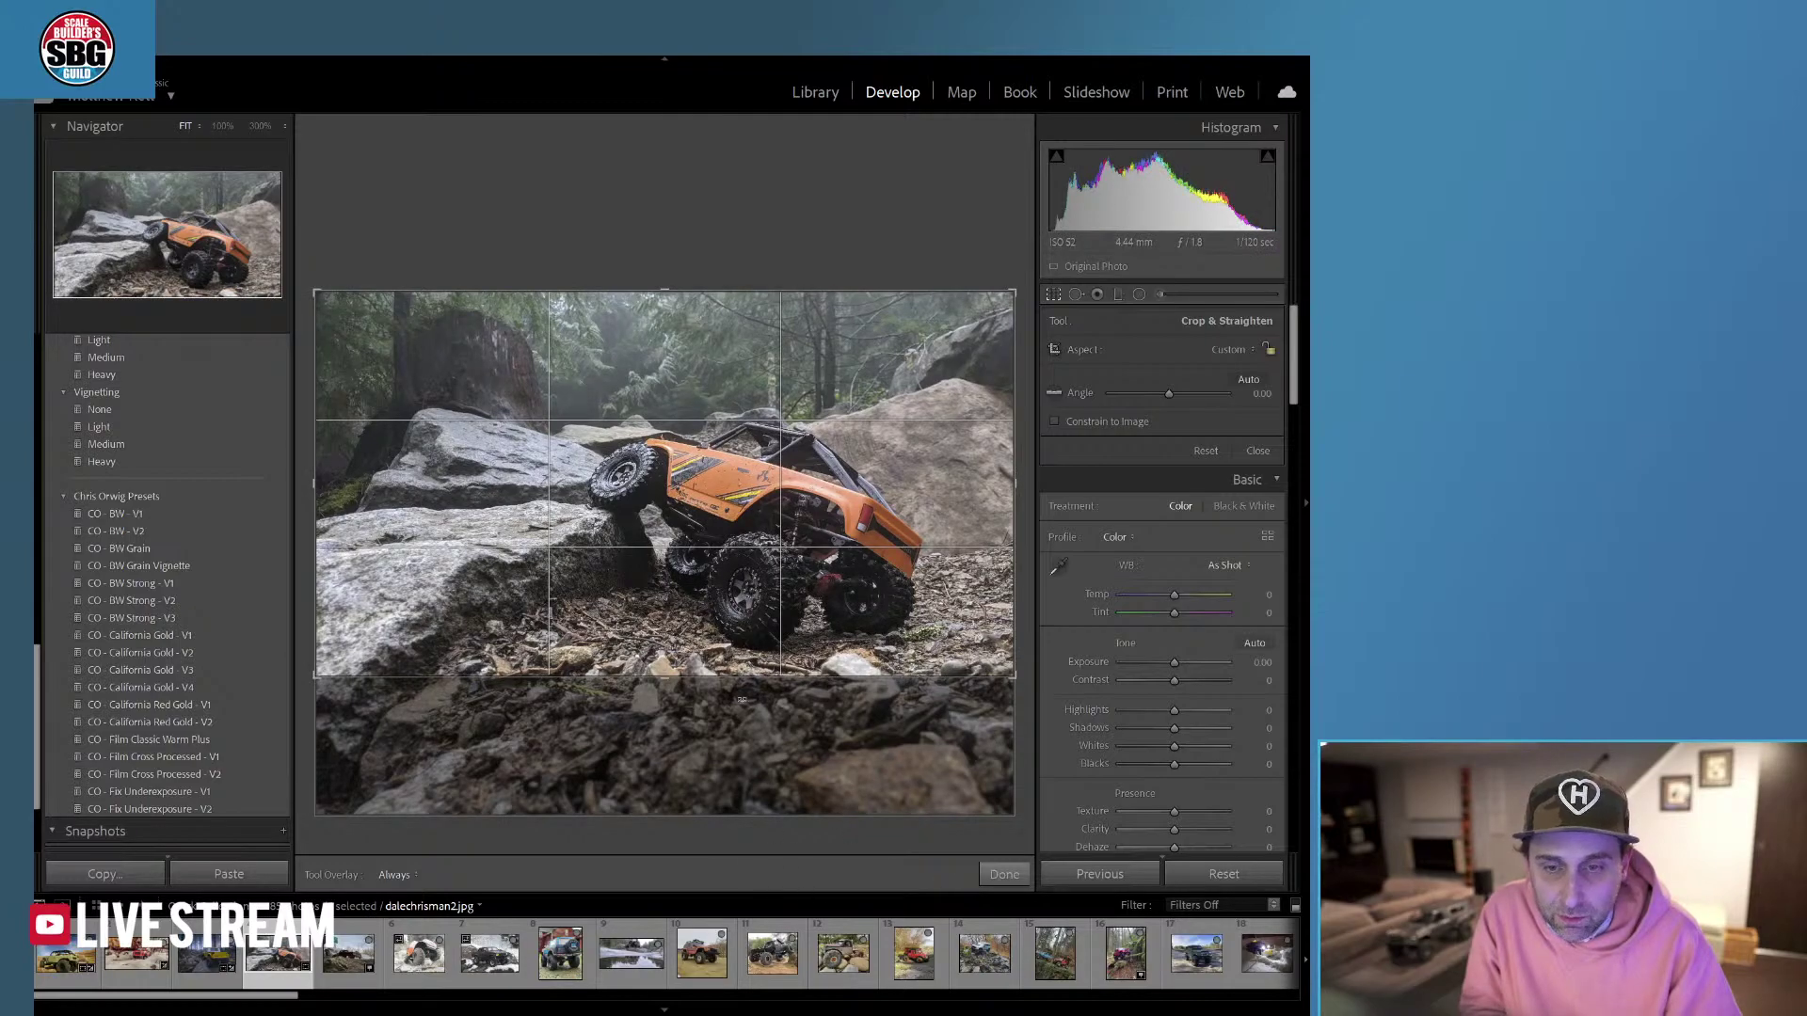
pyautogui.click(1004, 874)
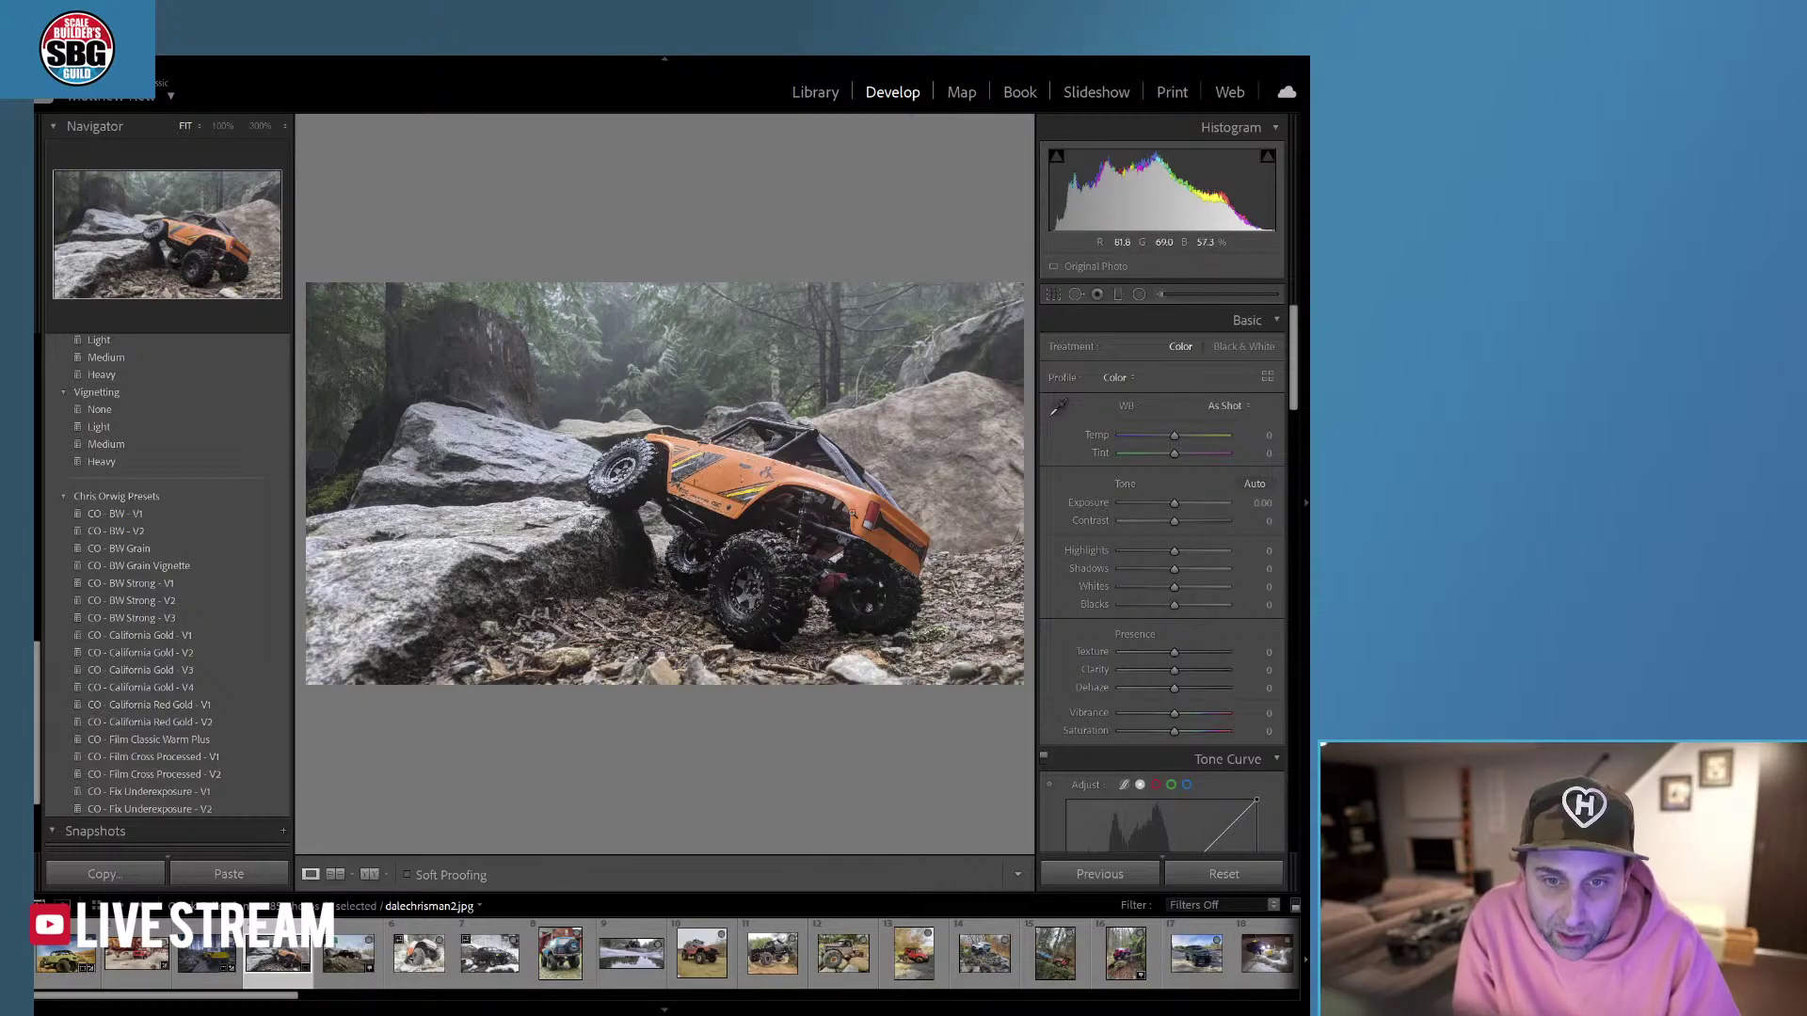
# Inspect the orange crawler up close, and set temp to +6, tint −5, highlights −29, texture +22, clarity +4, vibrance +26 and saturation +12.
pyautogui.click(853, 493)
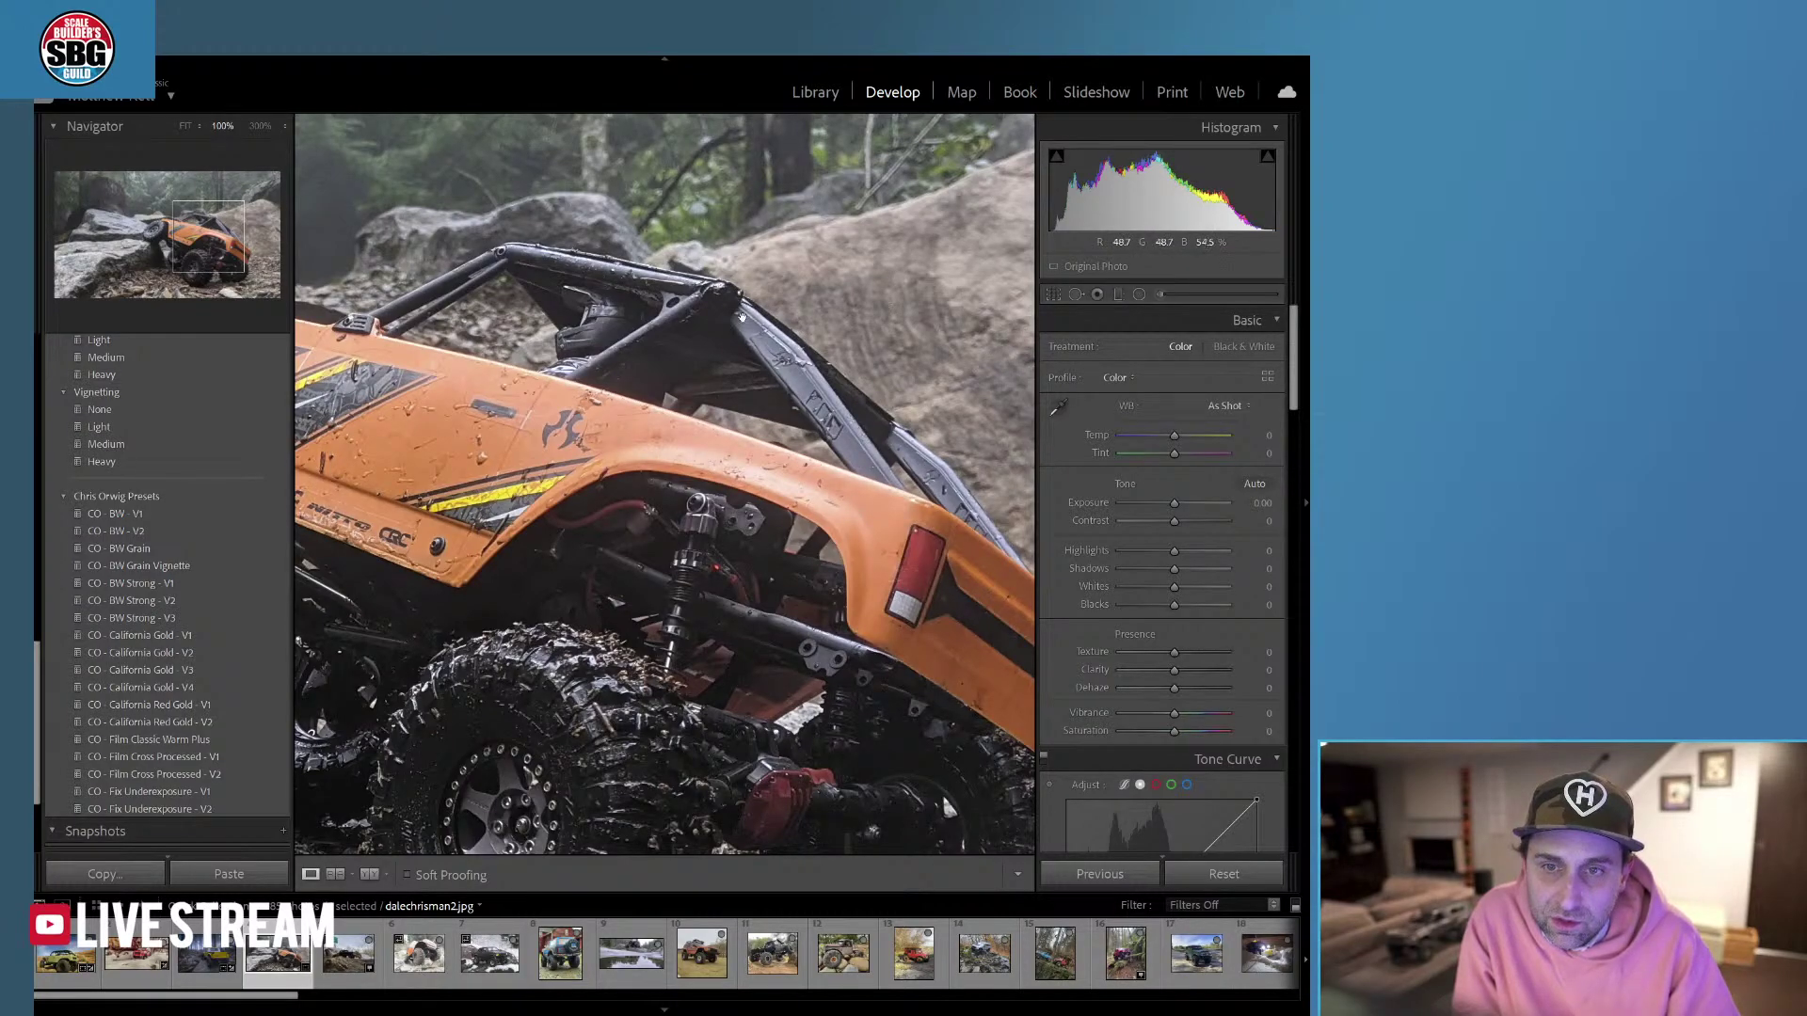
pyautogui.click(861, 503)
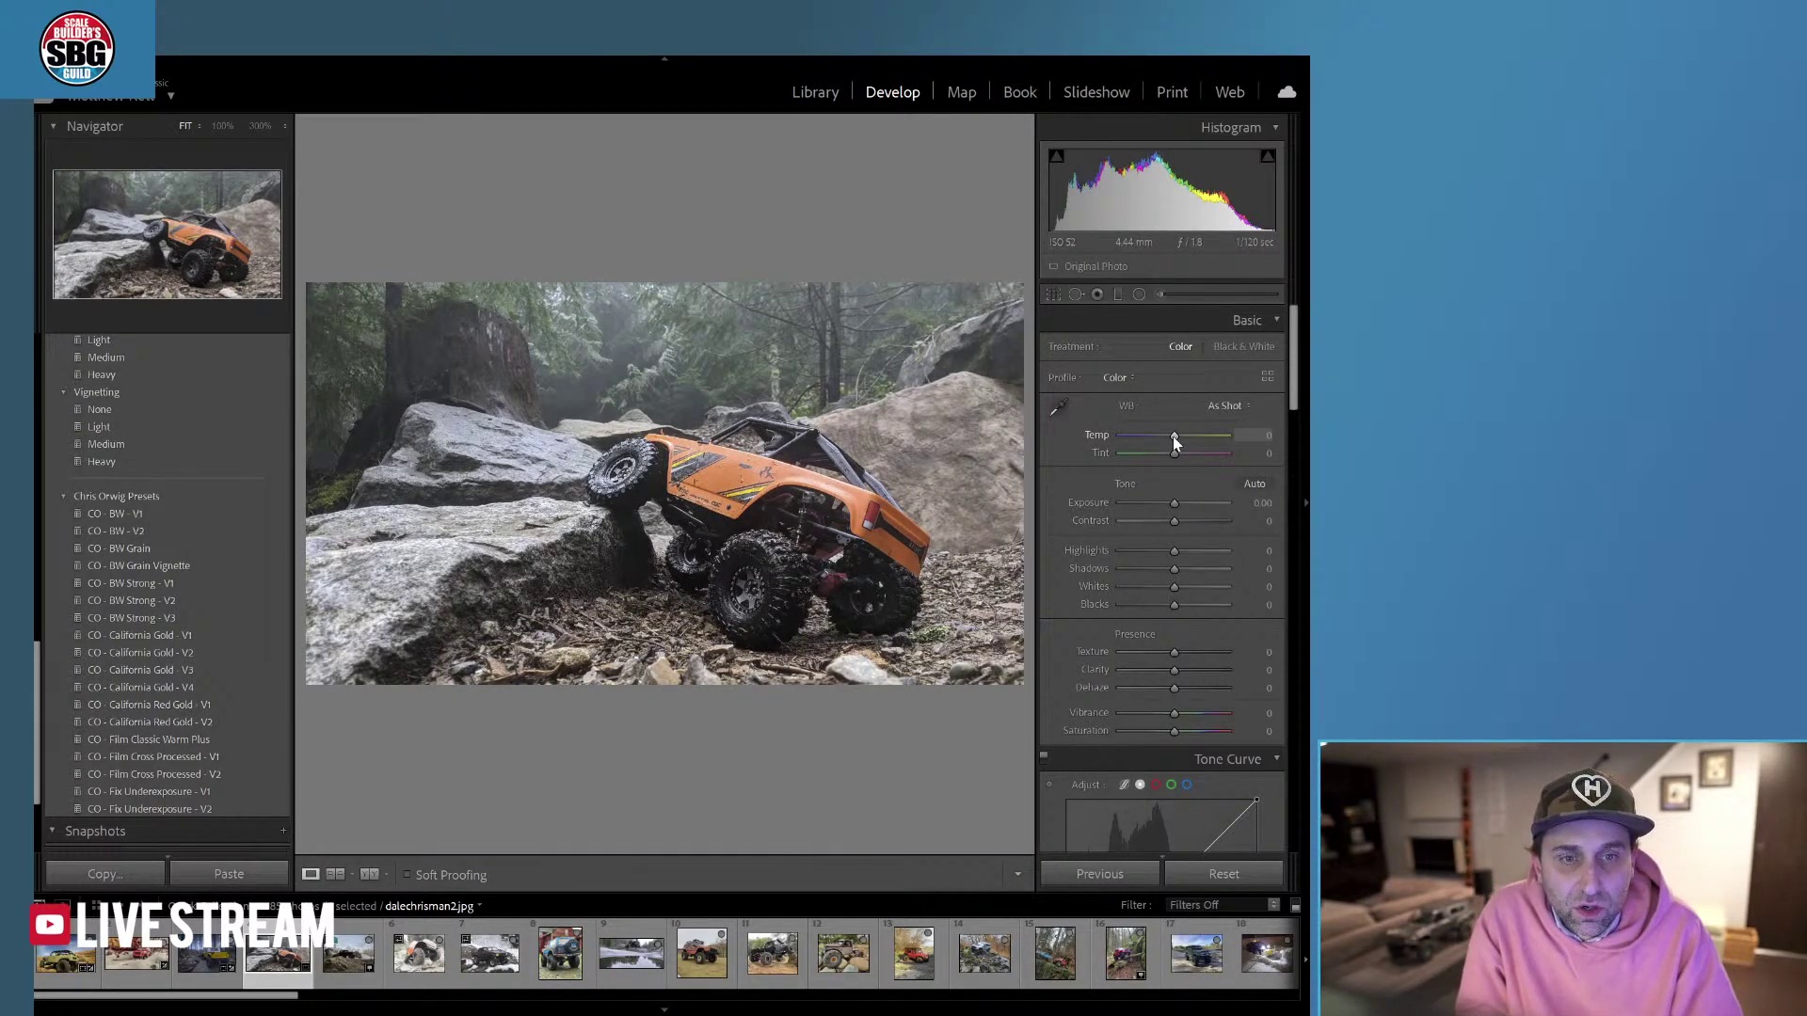
pyautogui.moveTo(1174, 439); pyautogui.dragTo(1178, 437)
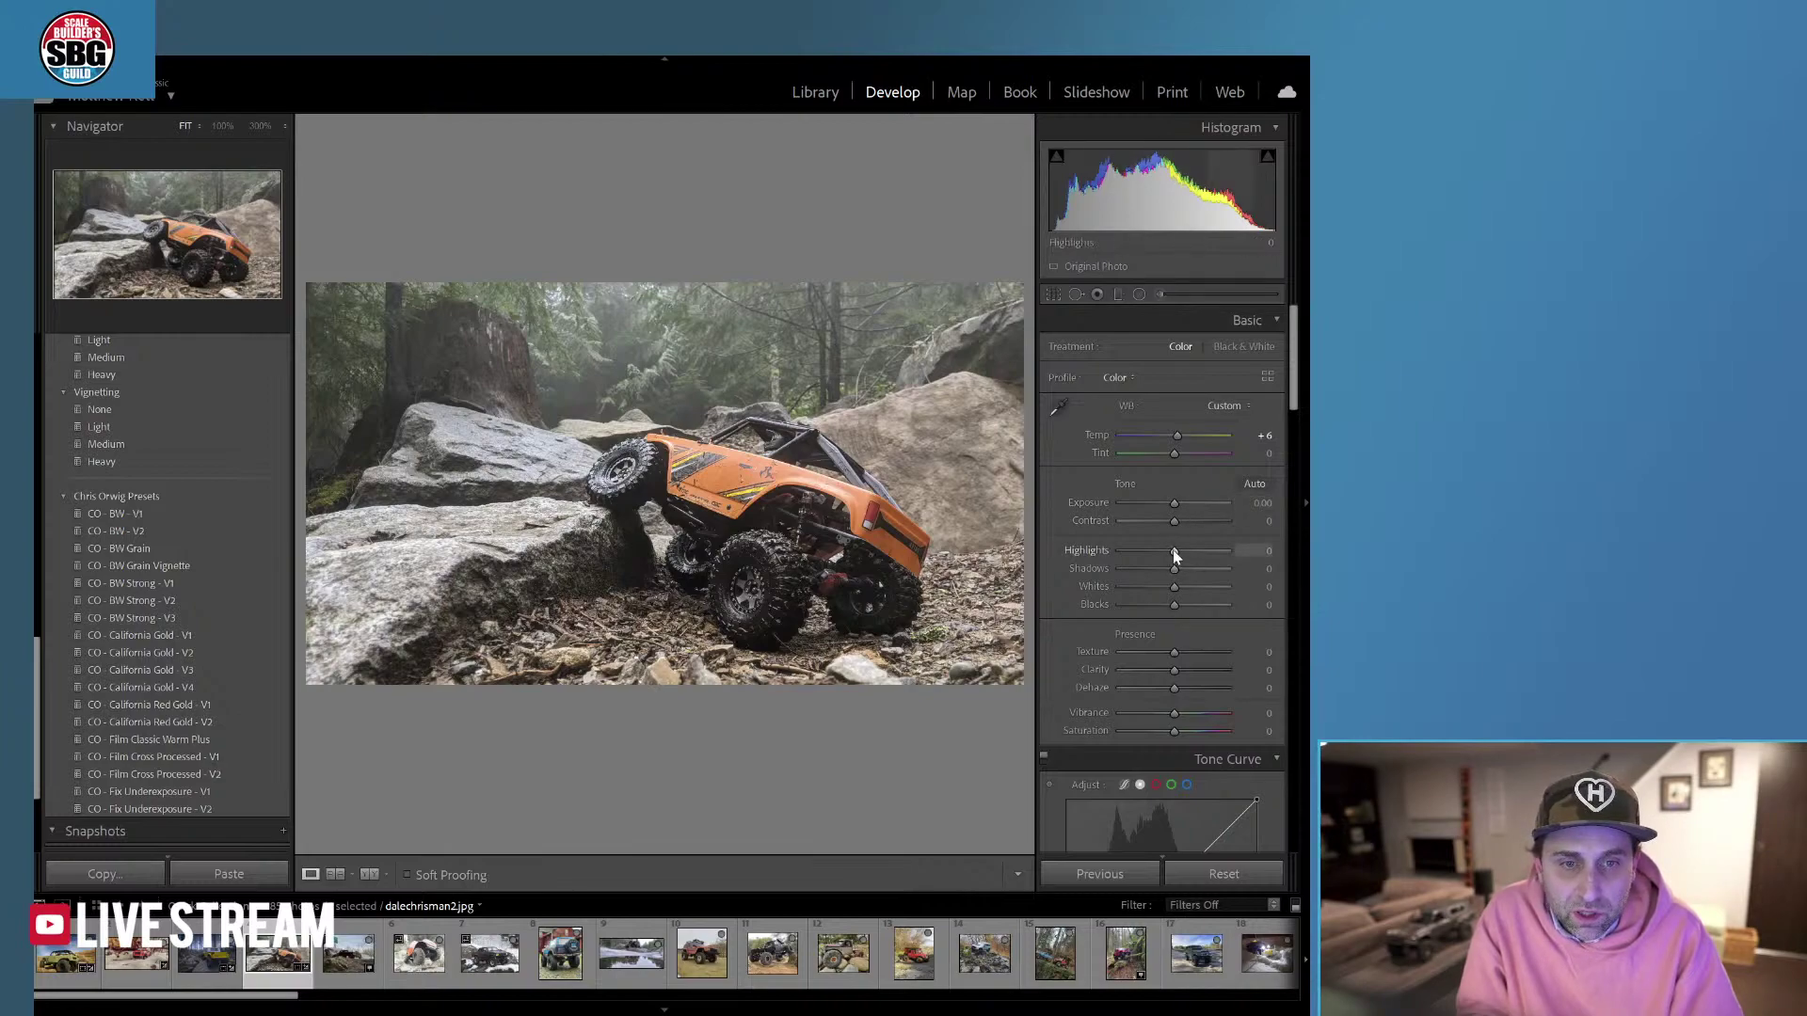
pyautogui.moveTo(1173, 550); pyautogui.dragTo(1159, 550)
pyautogui.moveTo(1185, 651); pyautogui.dragTo(1176, 670)
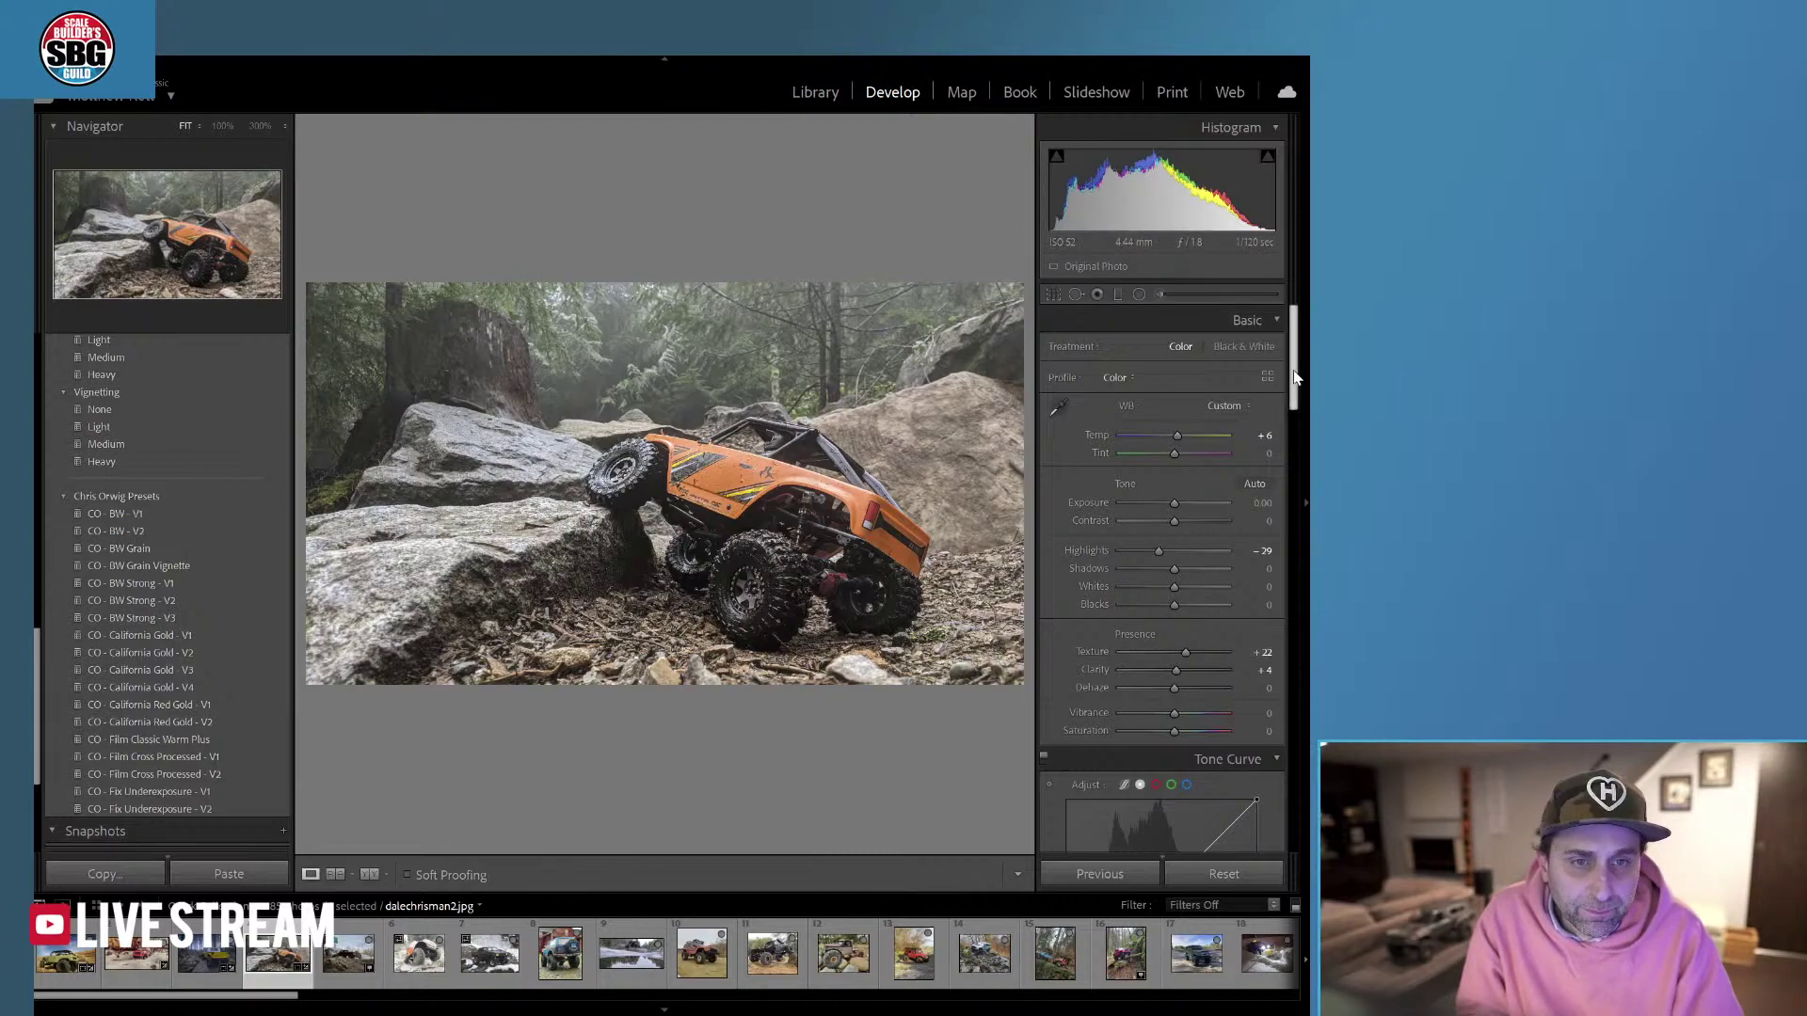
pyautogui.moveTo(1174, 454); pyautogui.dragTo(1171, 454)
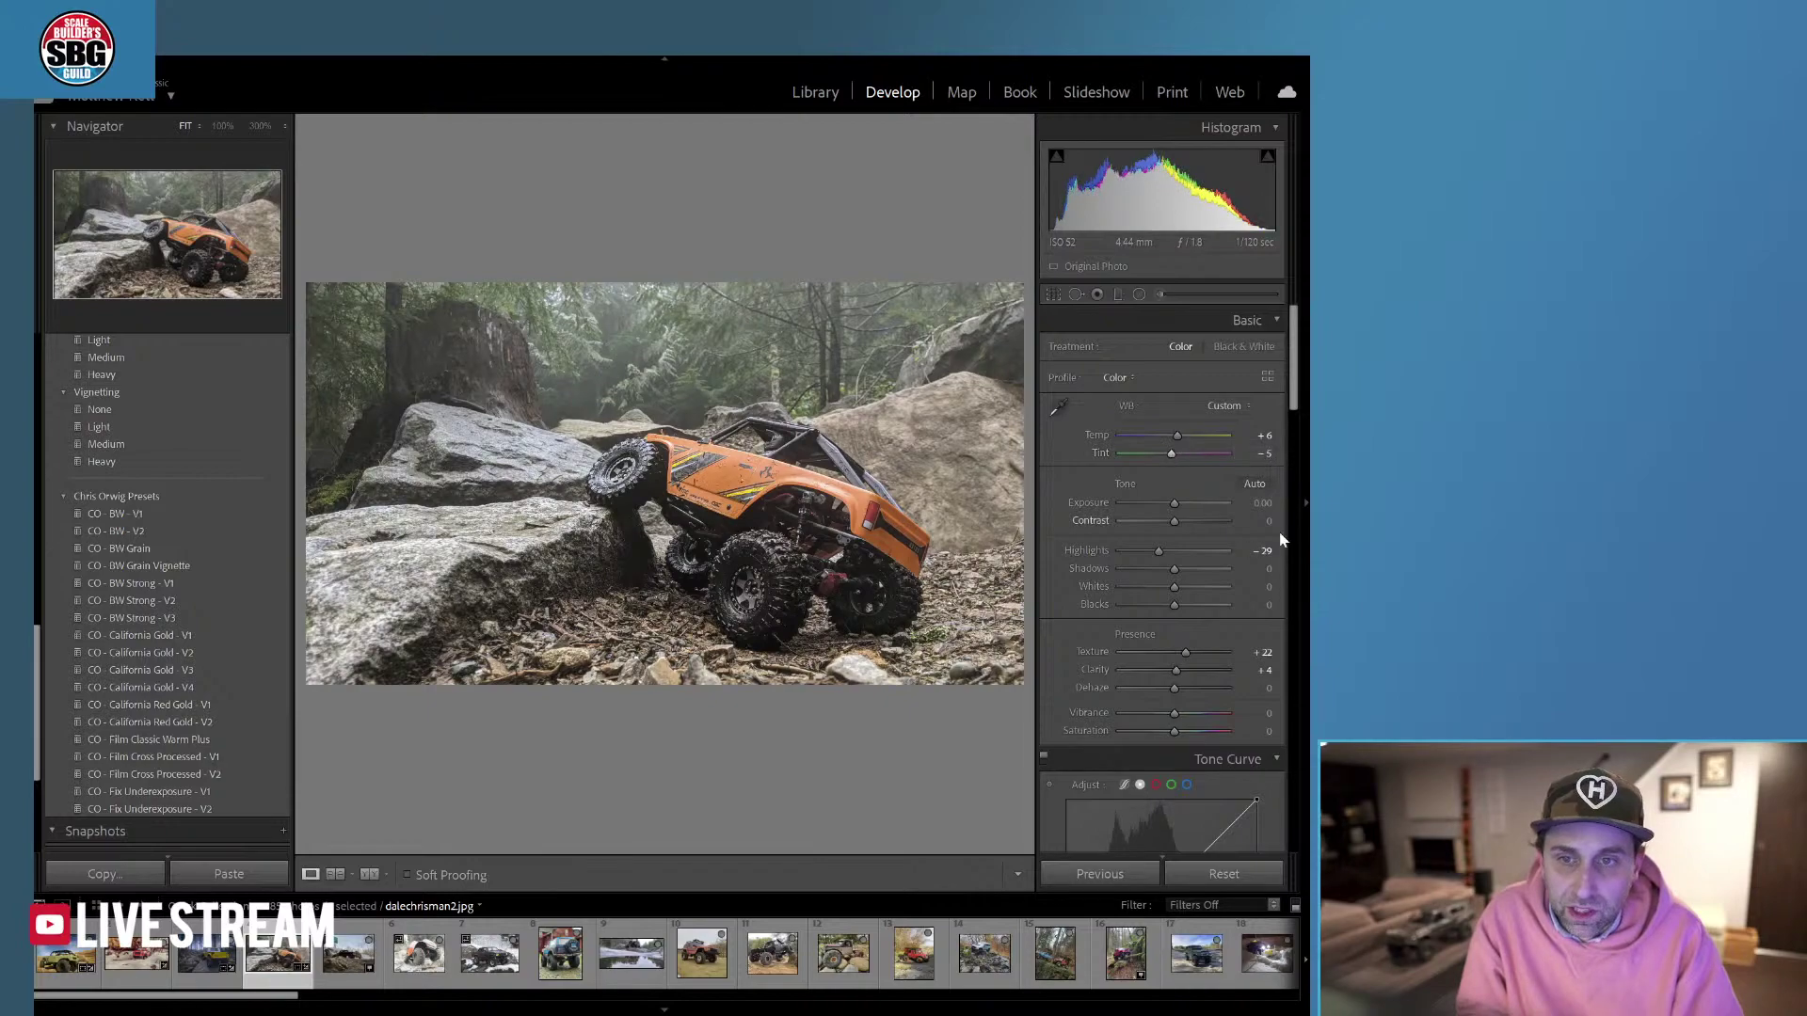
pyautogui.scroll(-2, 1297, 405)
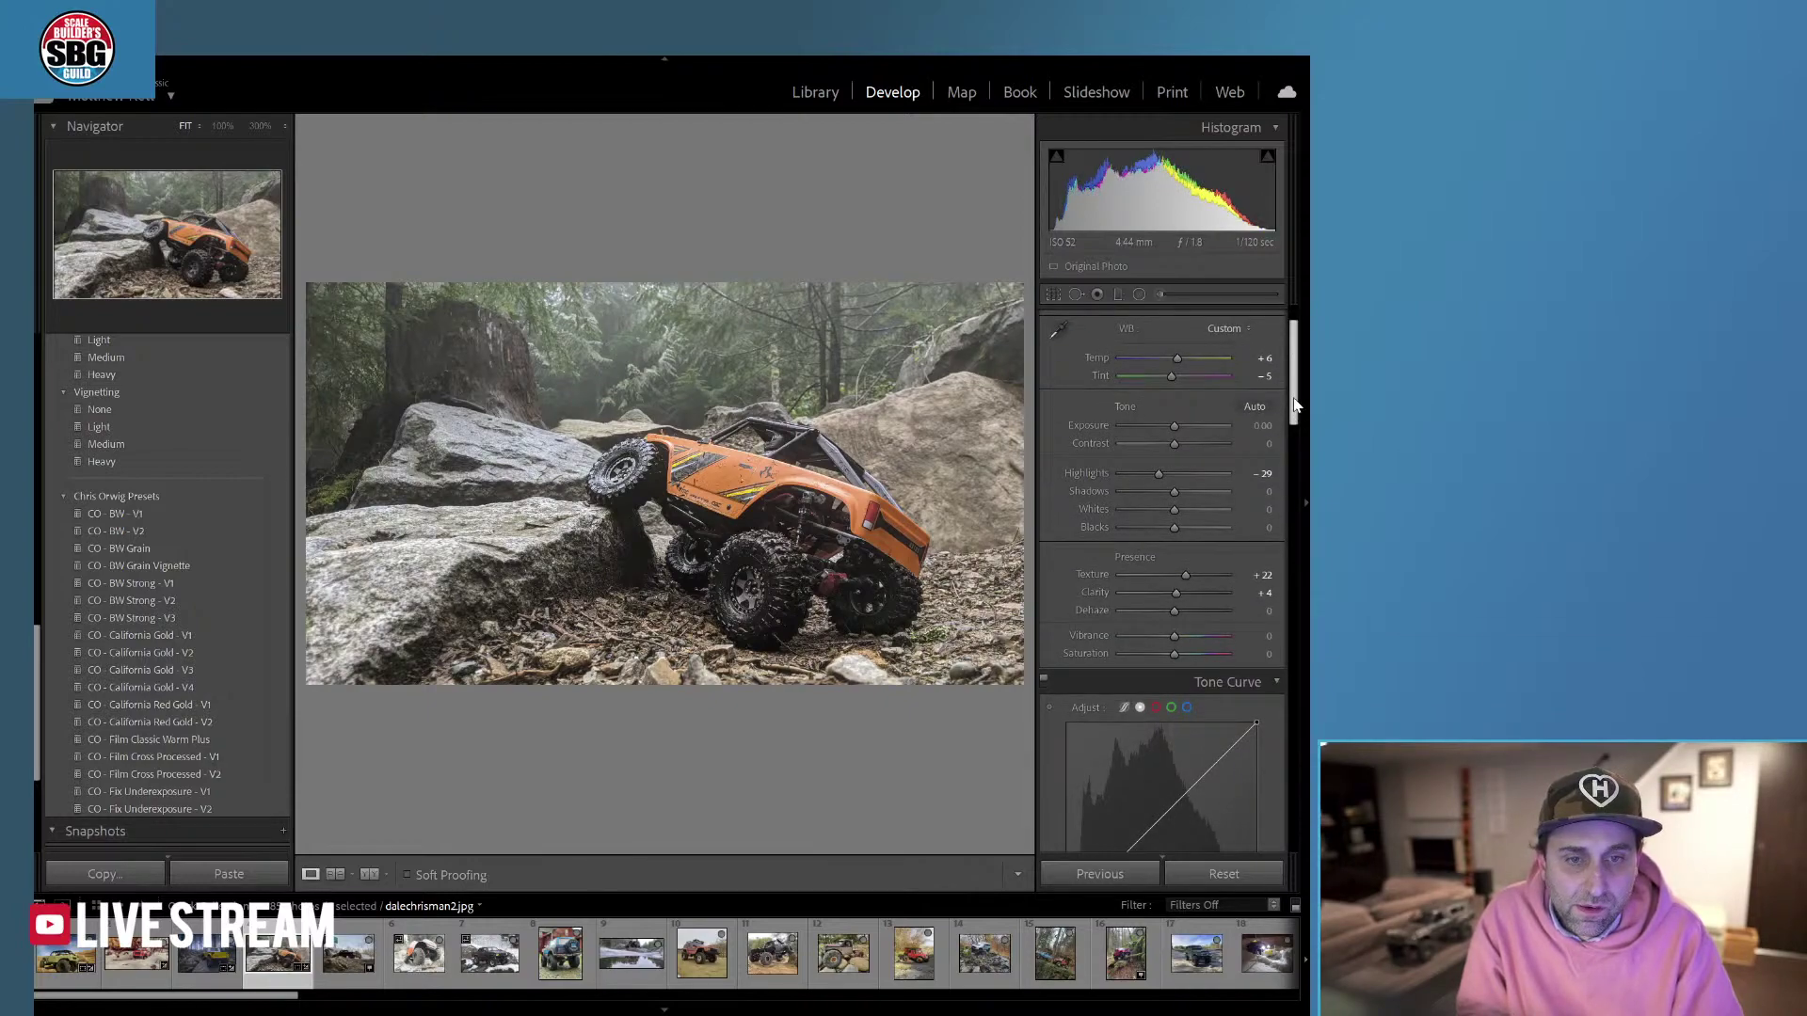
pyautogui.moveTo(1173, 636); pyautogui.dragTo(1183, 657)
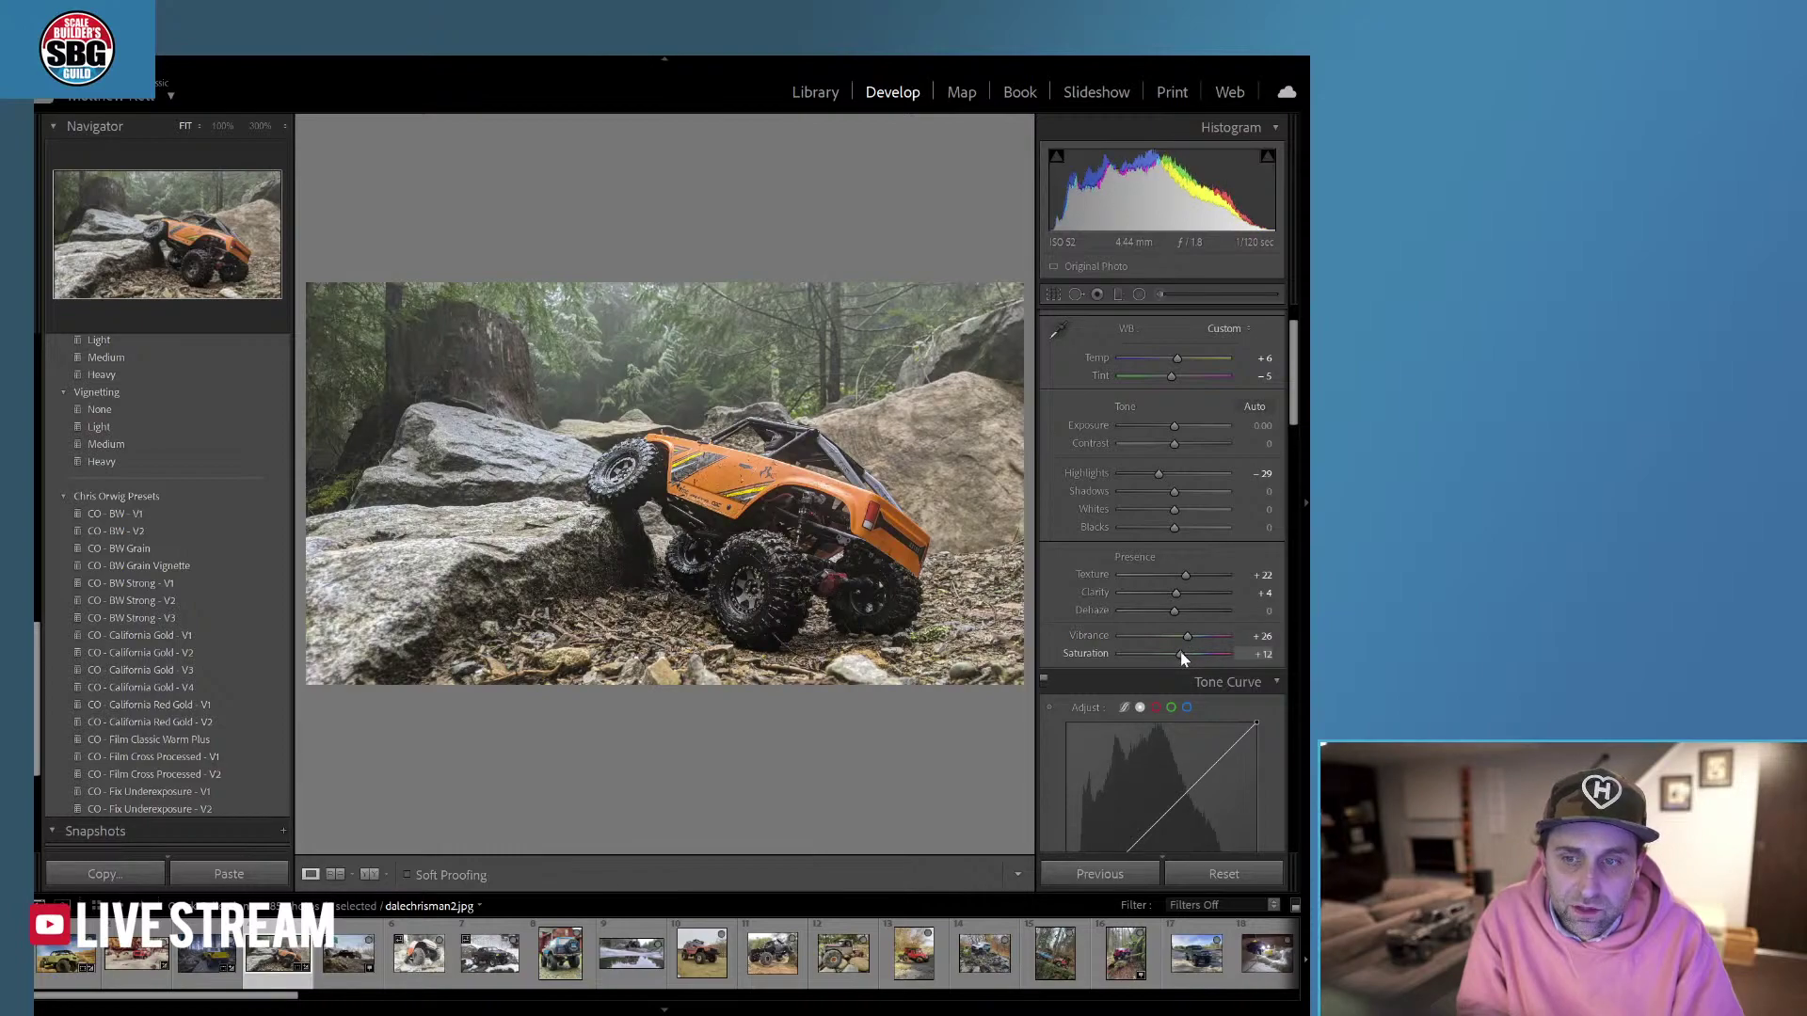
# In the HSL adjustments, set saturation for orange to +21, green to +32, blue to +65, purple to +47 and magenta to +34.
pyautogui.scroll(-4, 1292, 442)
pyautogui.moveTo(1292, 442); pyautogui.dragTo(1292, 516)
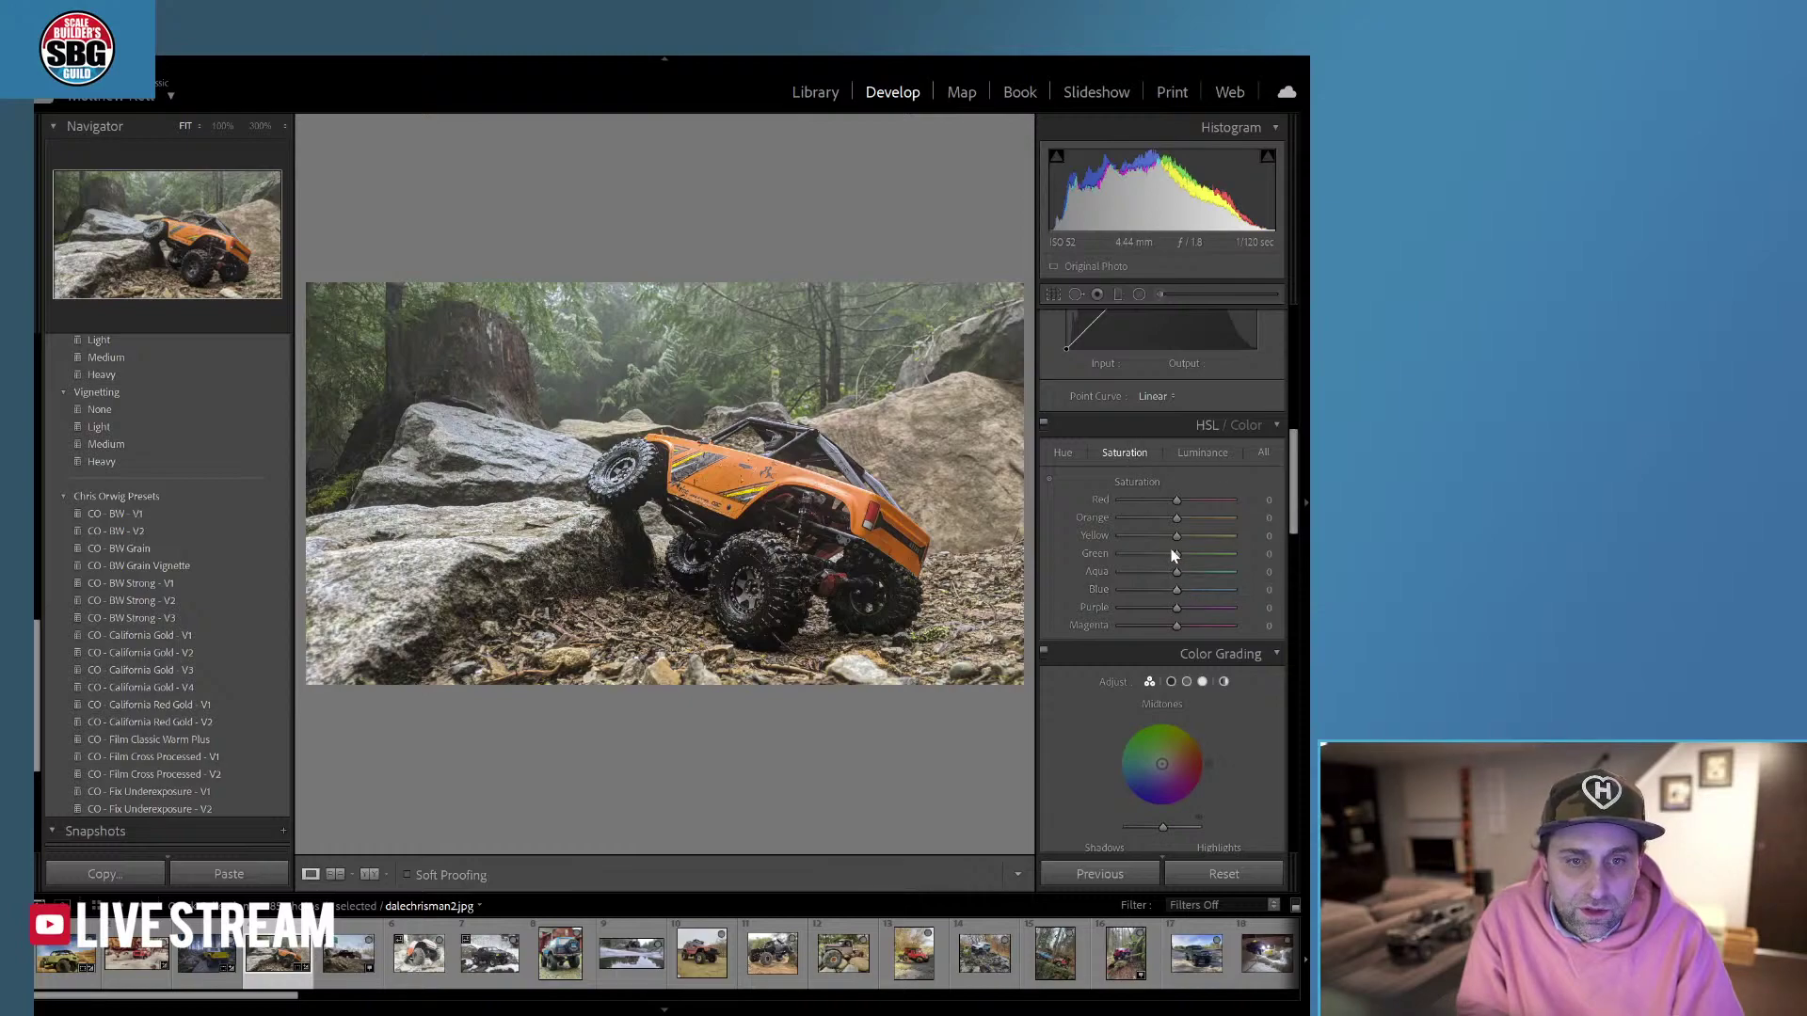
pyautogui.moveTo(1178, 554); pyautogui.dragTo(1187, 519)
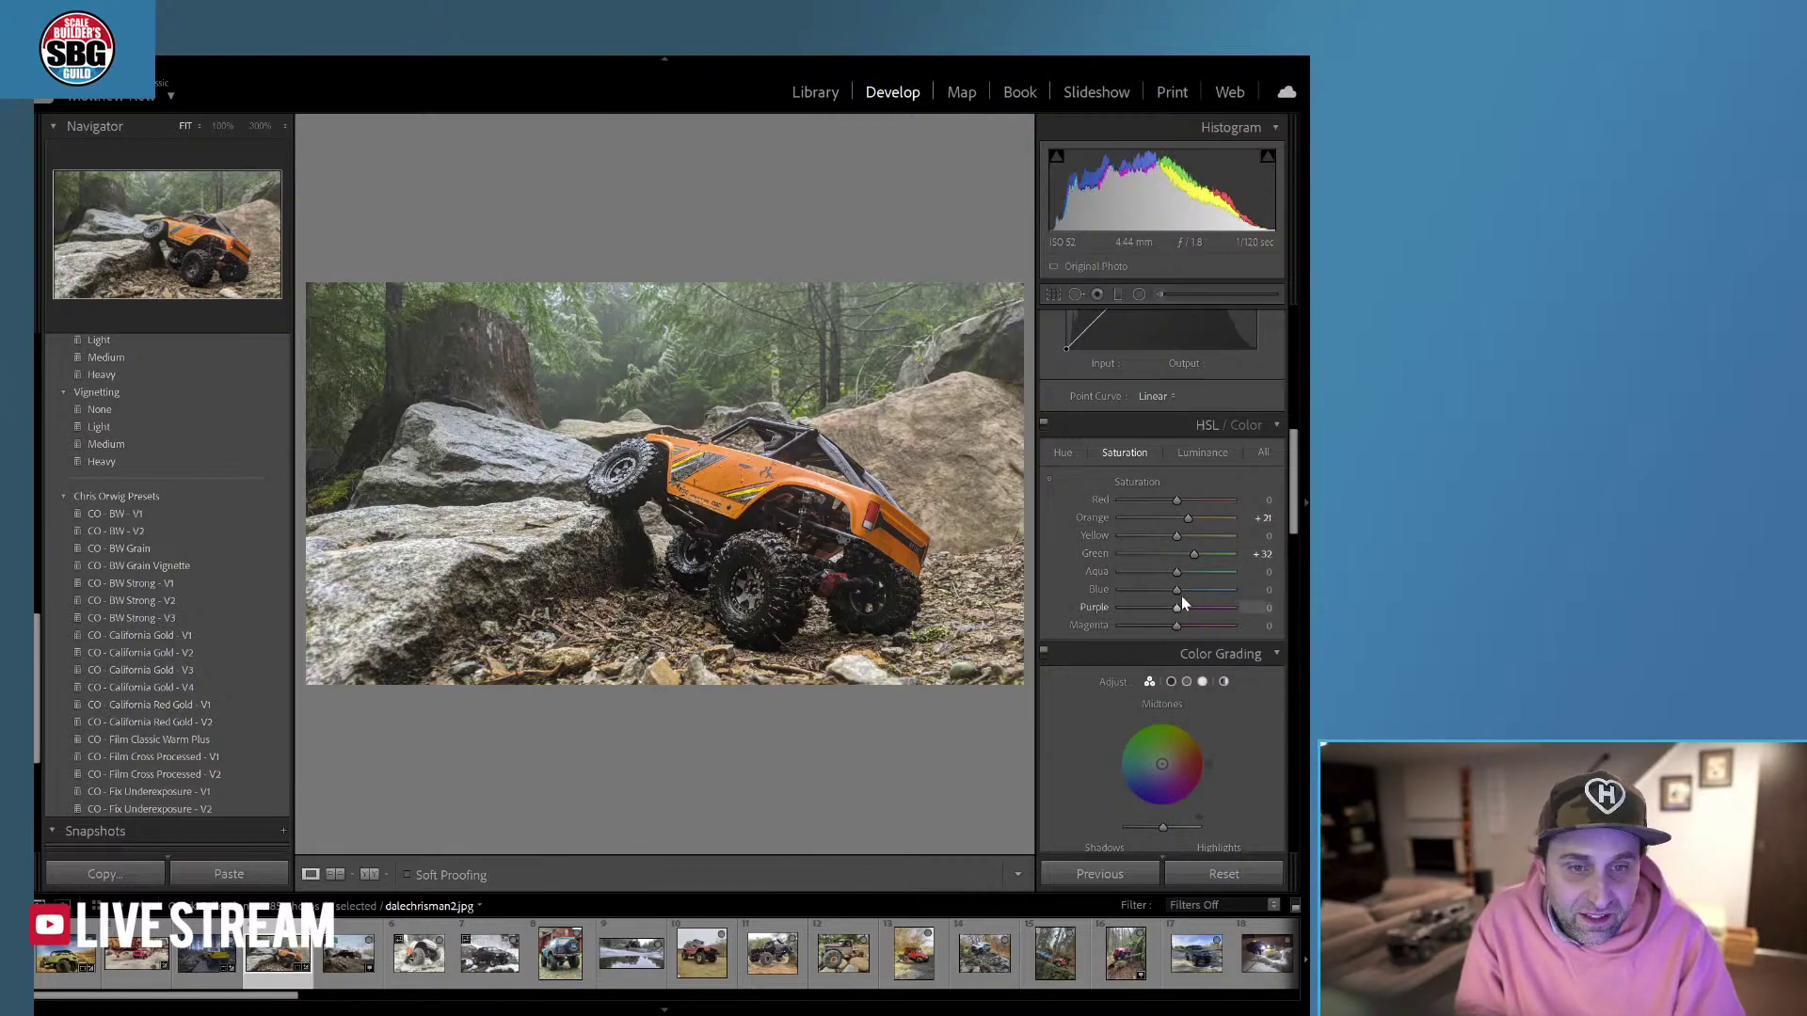
pyautogui.moveTo(1179, 591); pyautogui.dragTo(1188, 627)
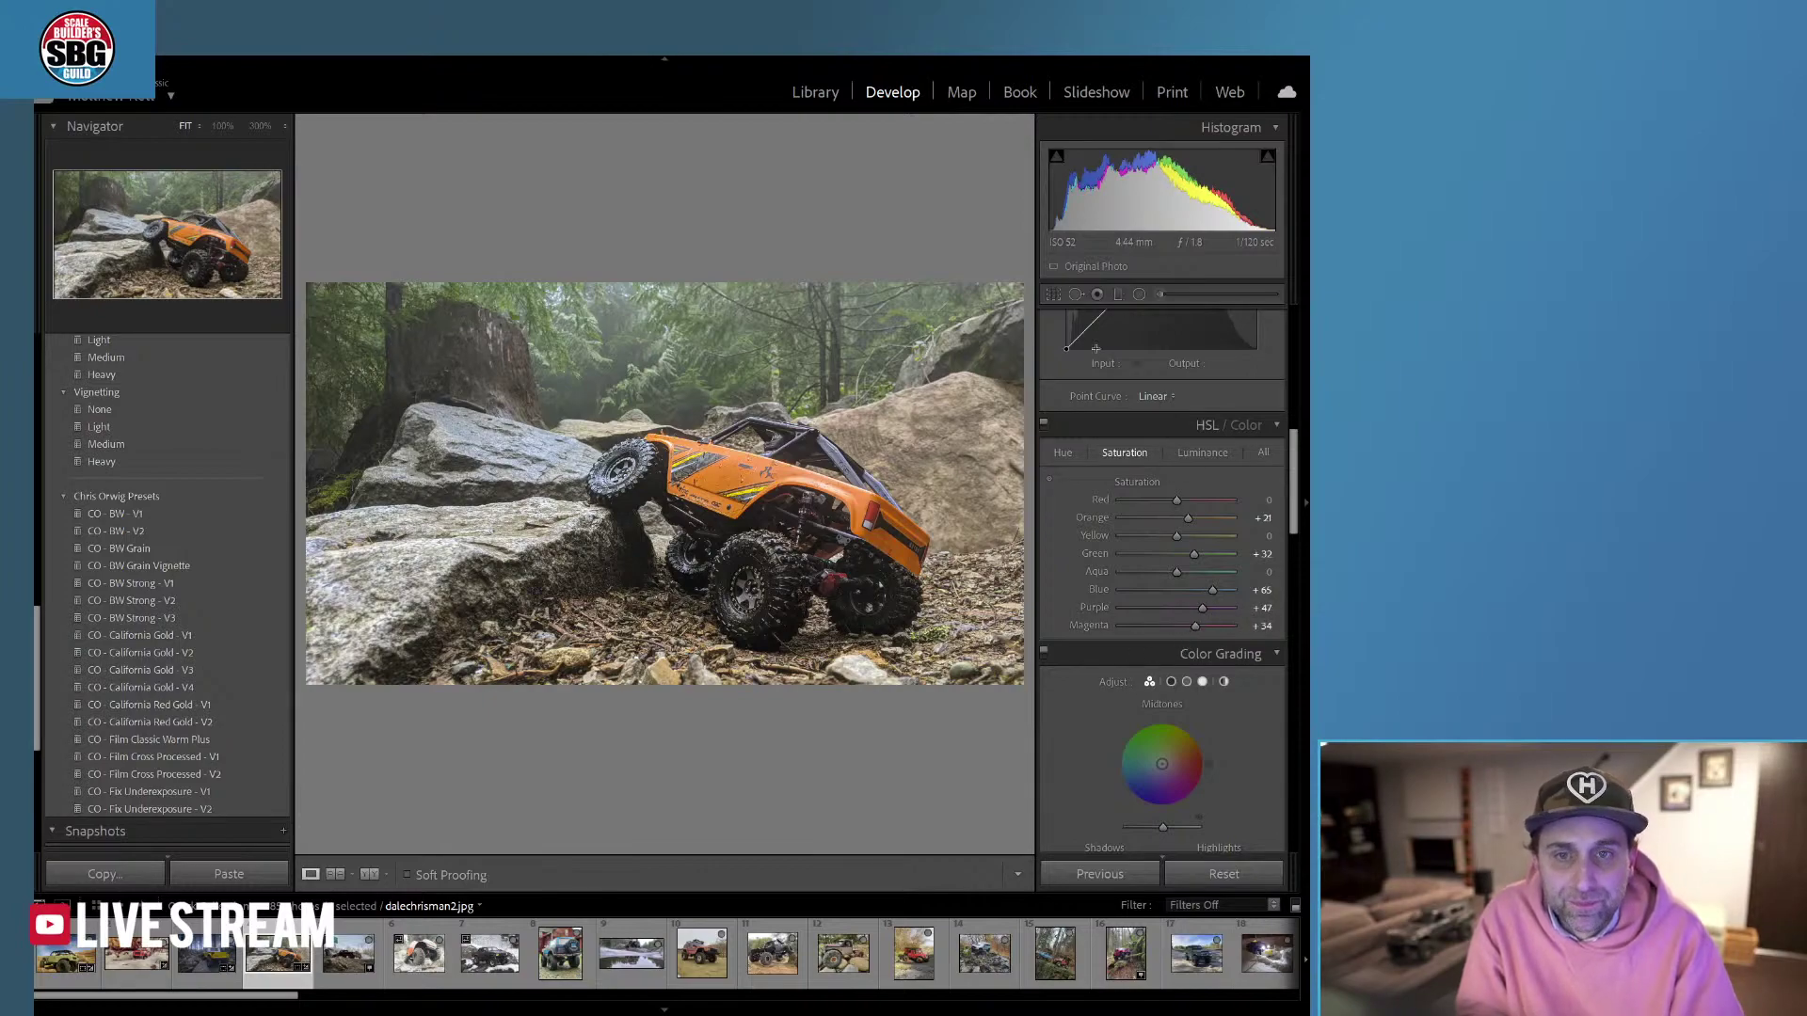
# Add a graduated filter from above the photo down to the crawler's wheels with the CO - Landscape - Enhance Trees effect, and apply Medium vignetting.
pyautogui.click(1111, 297)
pyautogui.moveTo(642, 246); pyautogui.dragTo(642, 541)
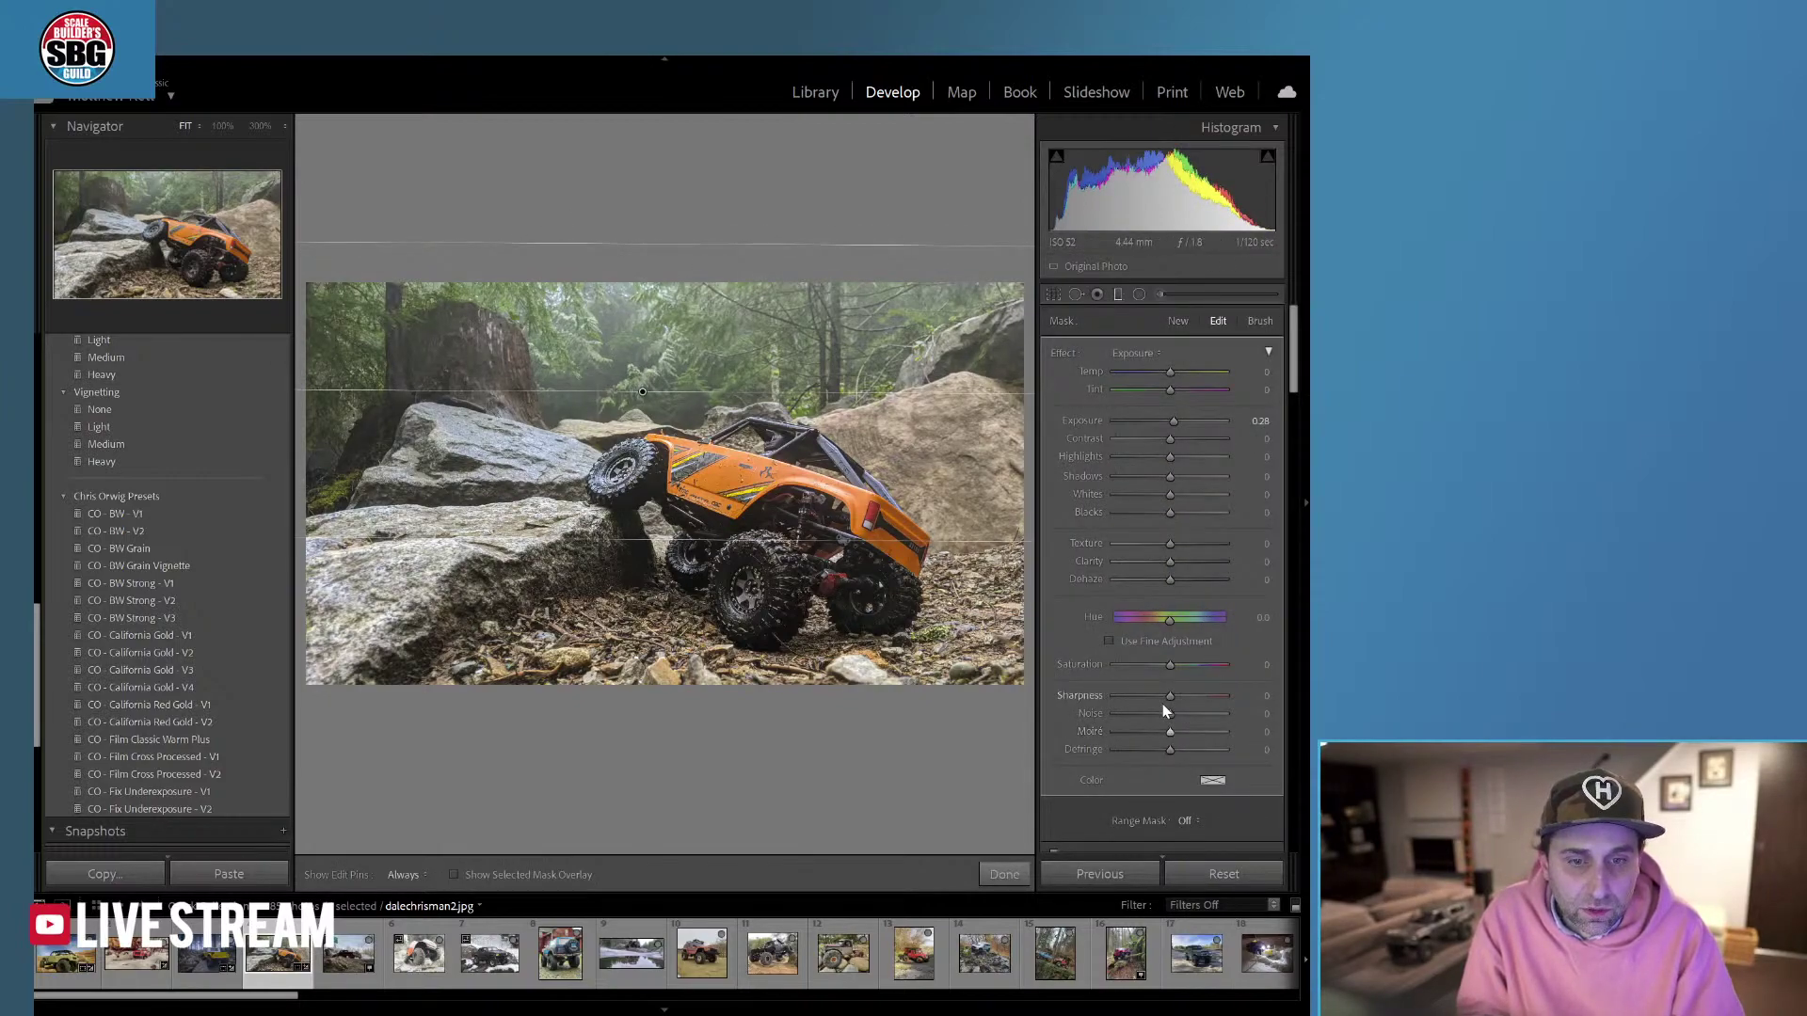
pyautogui.moveTo(1170, 696); pyautogui.dragTo(1130, 698)
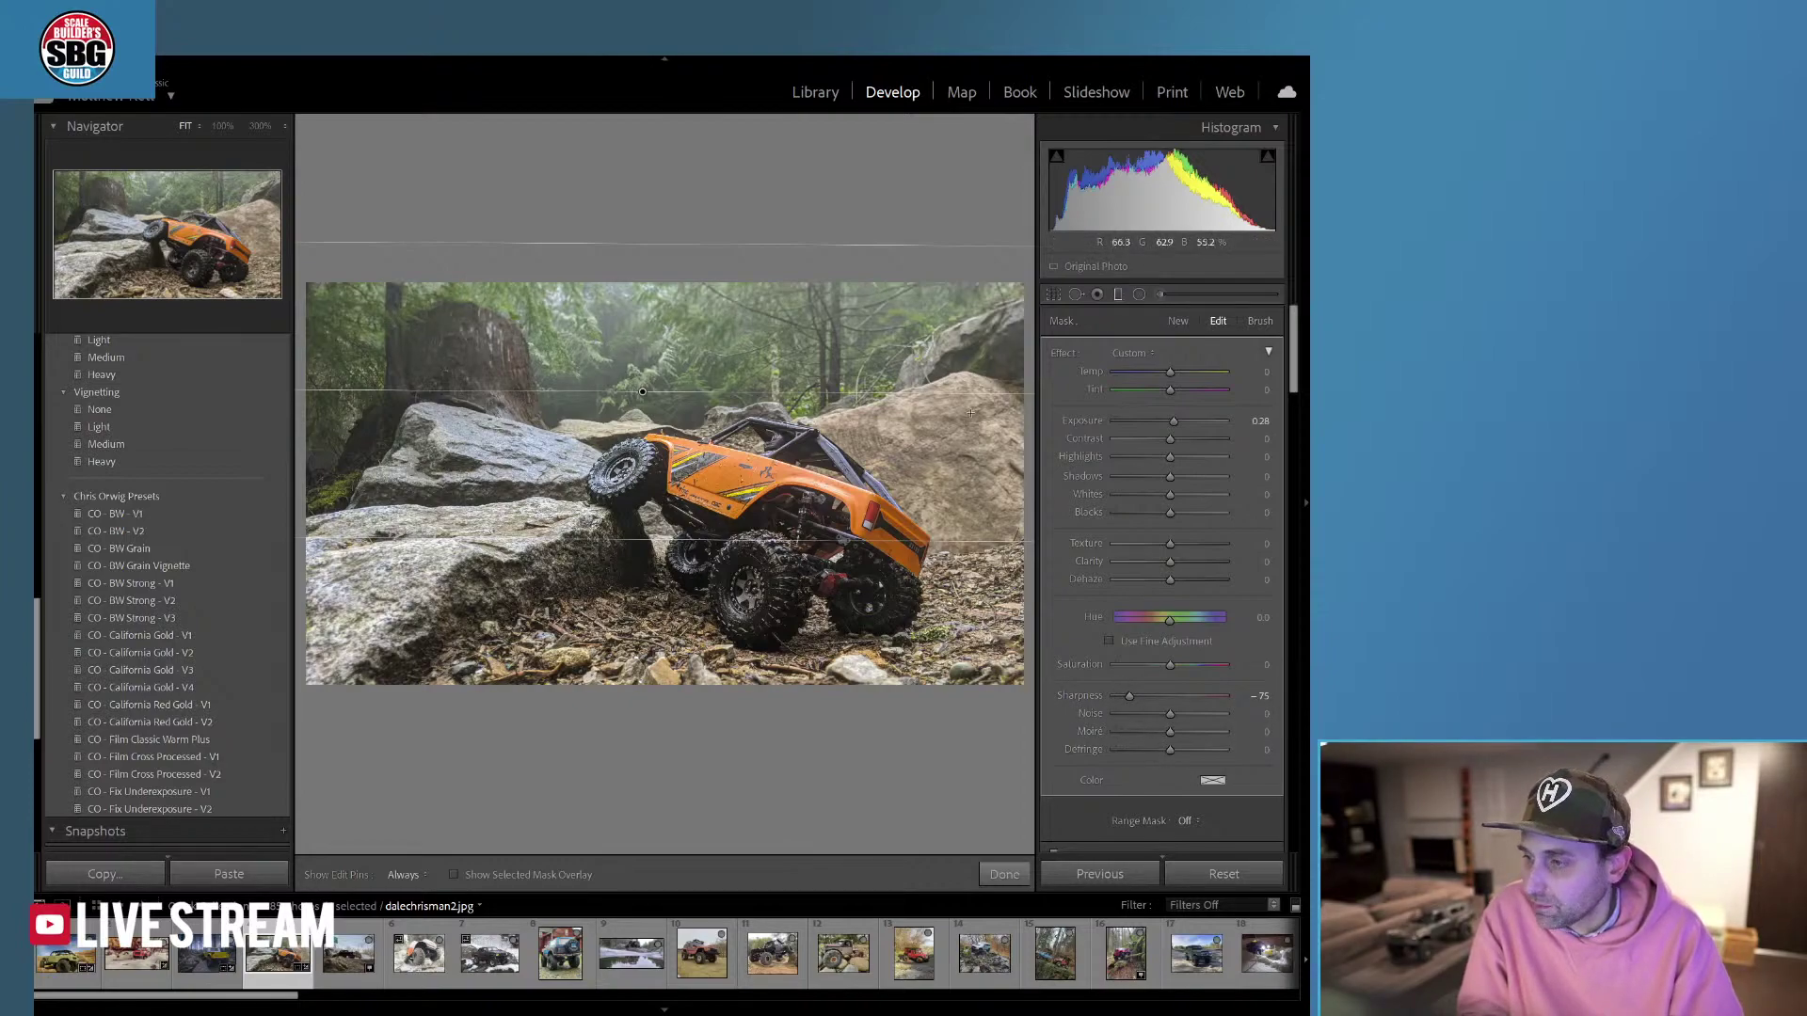
pyautogui.click(1144, 352)
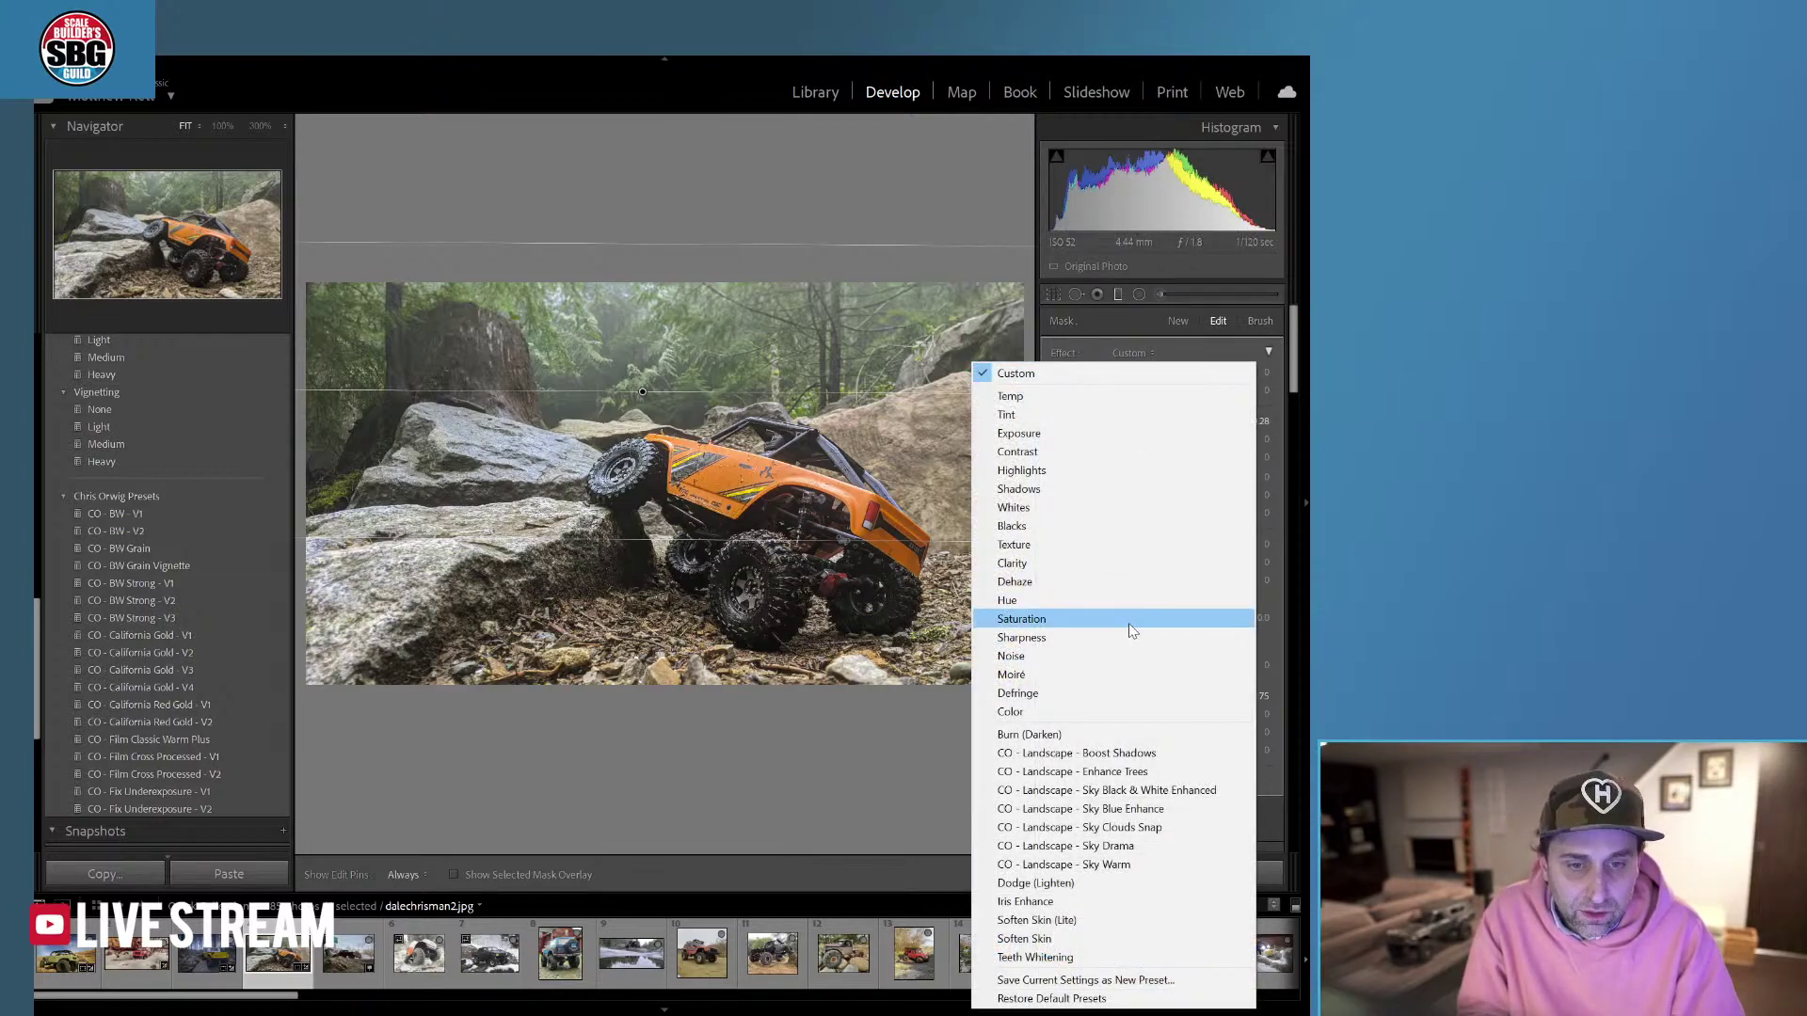
pyautogui.click(1146, 772)
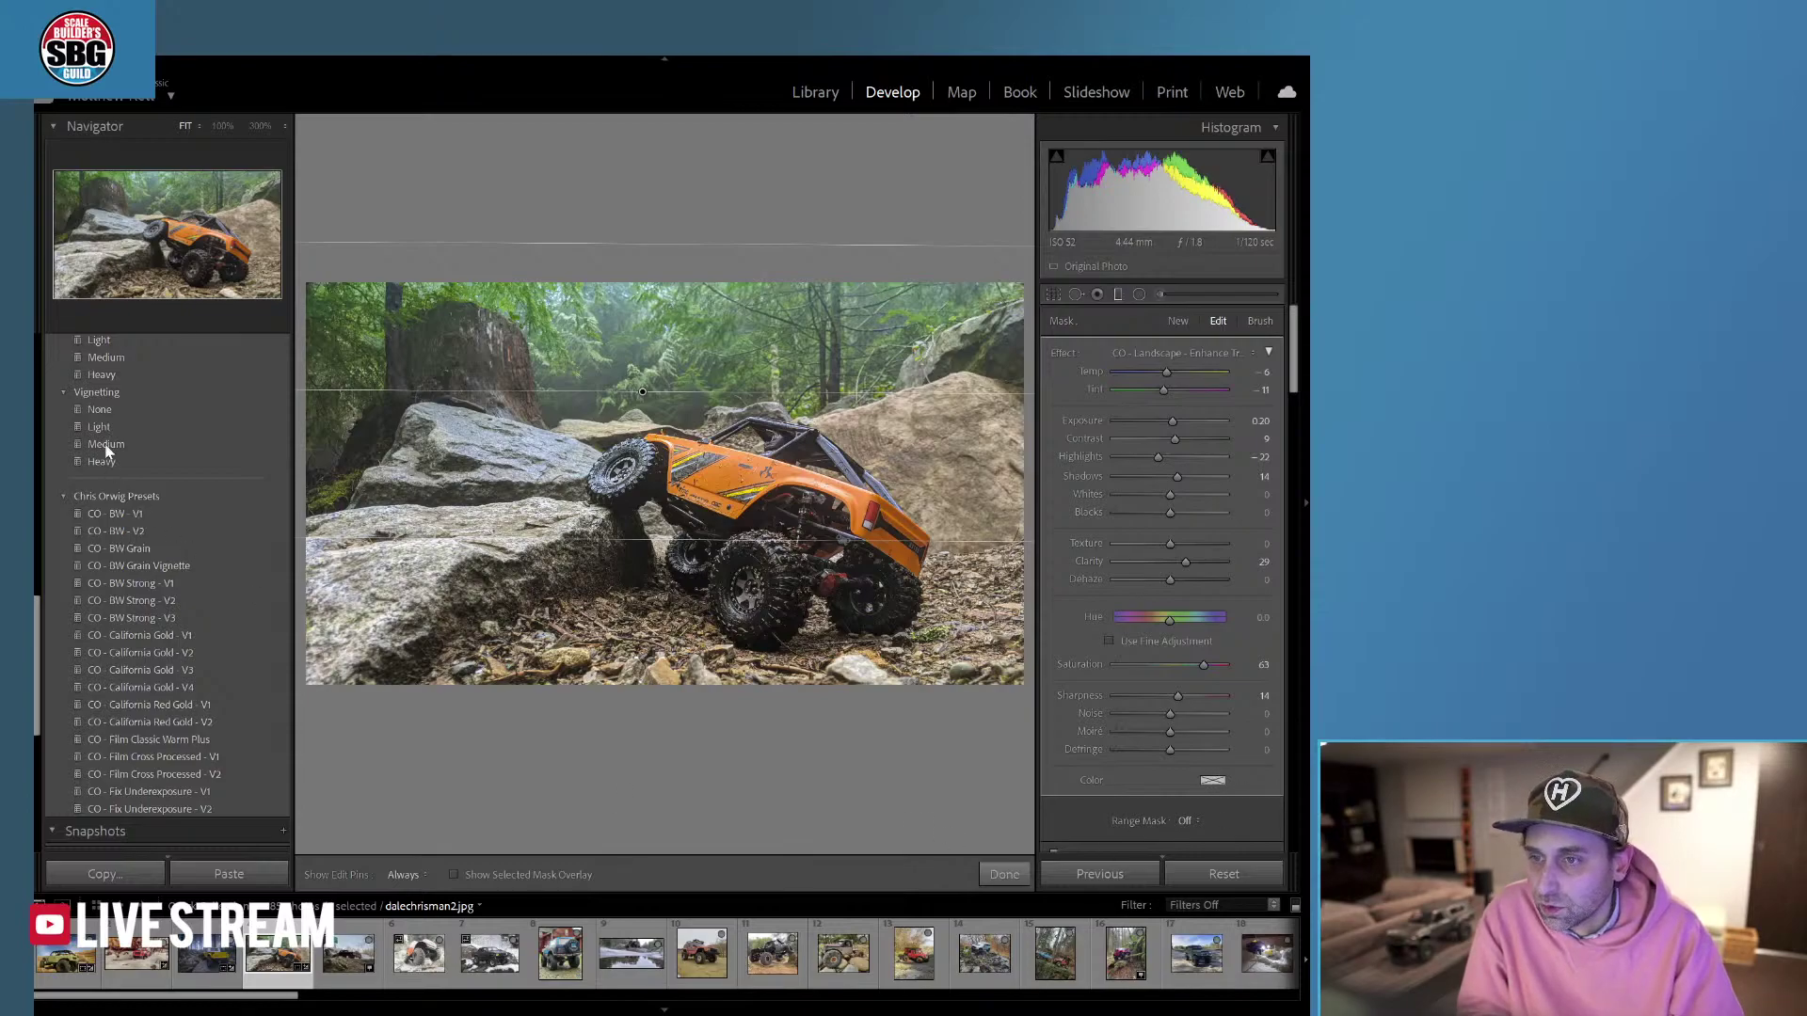
pyautogui.click(1003, 871)
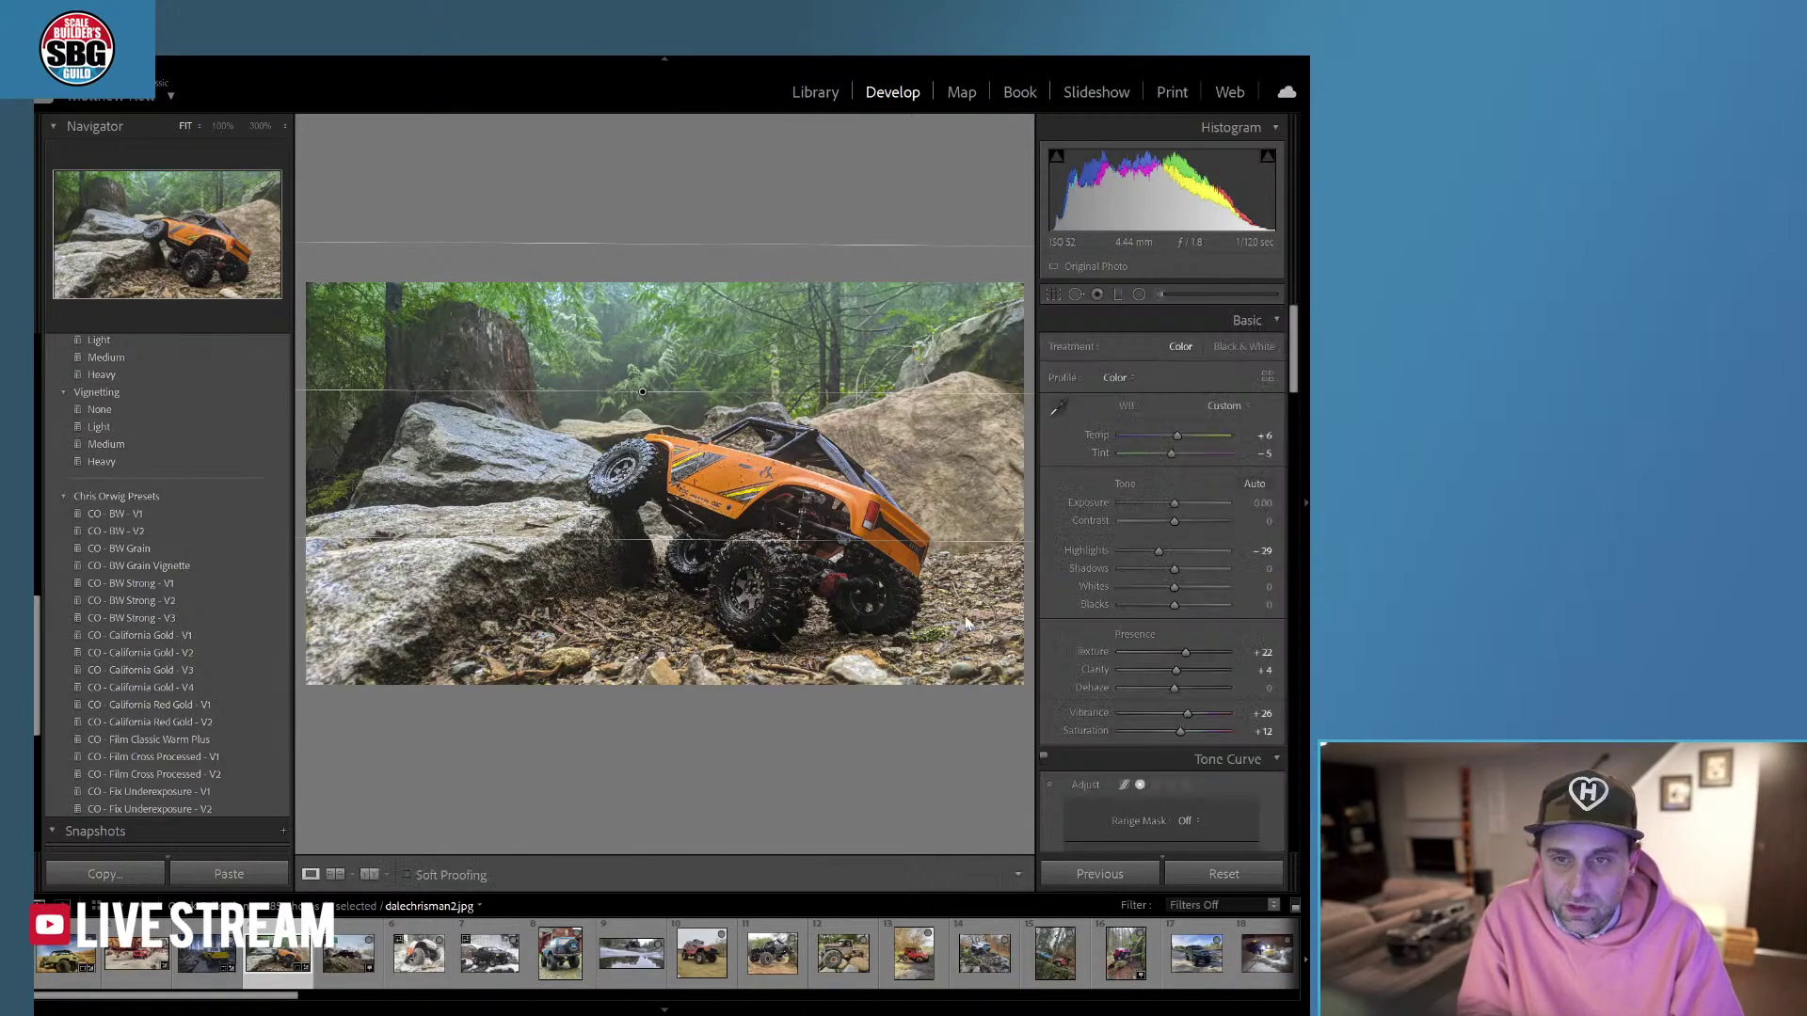
pyautogui.click(111, 443)
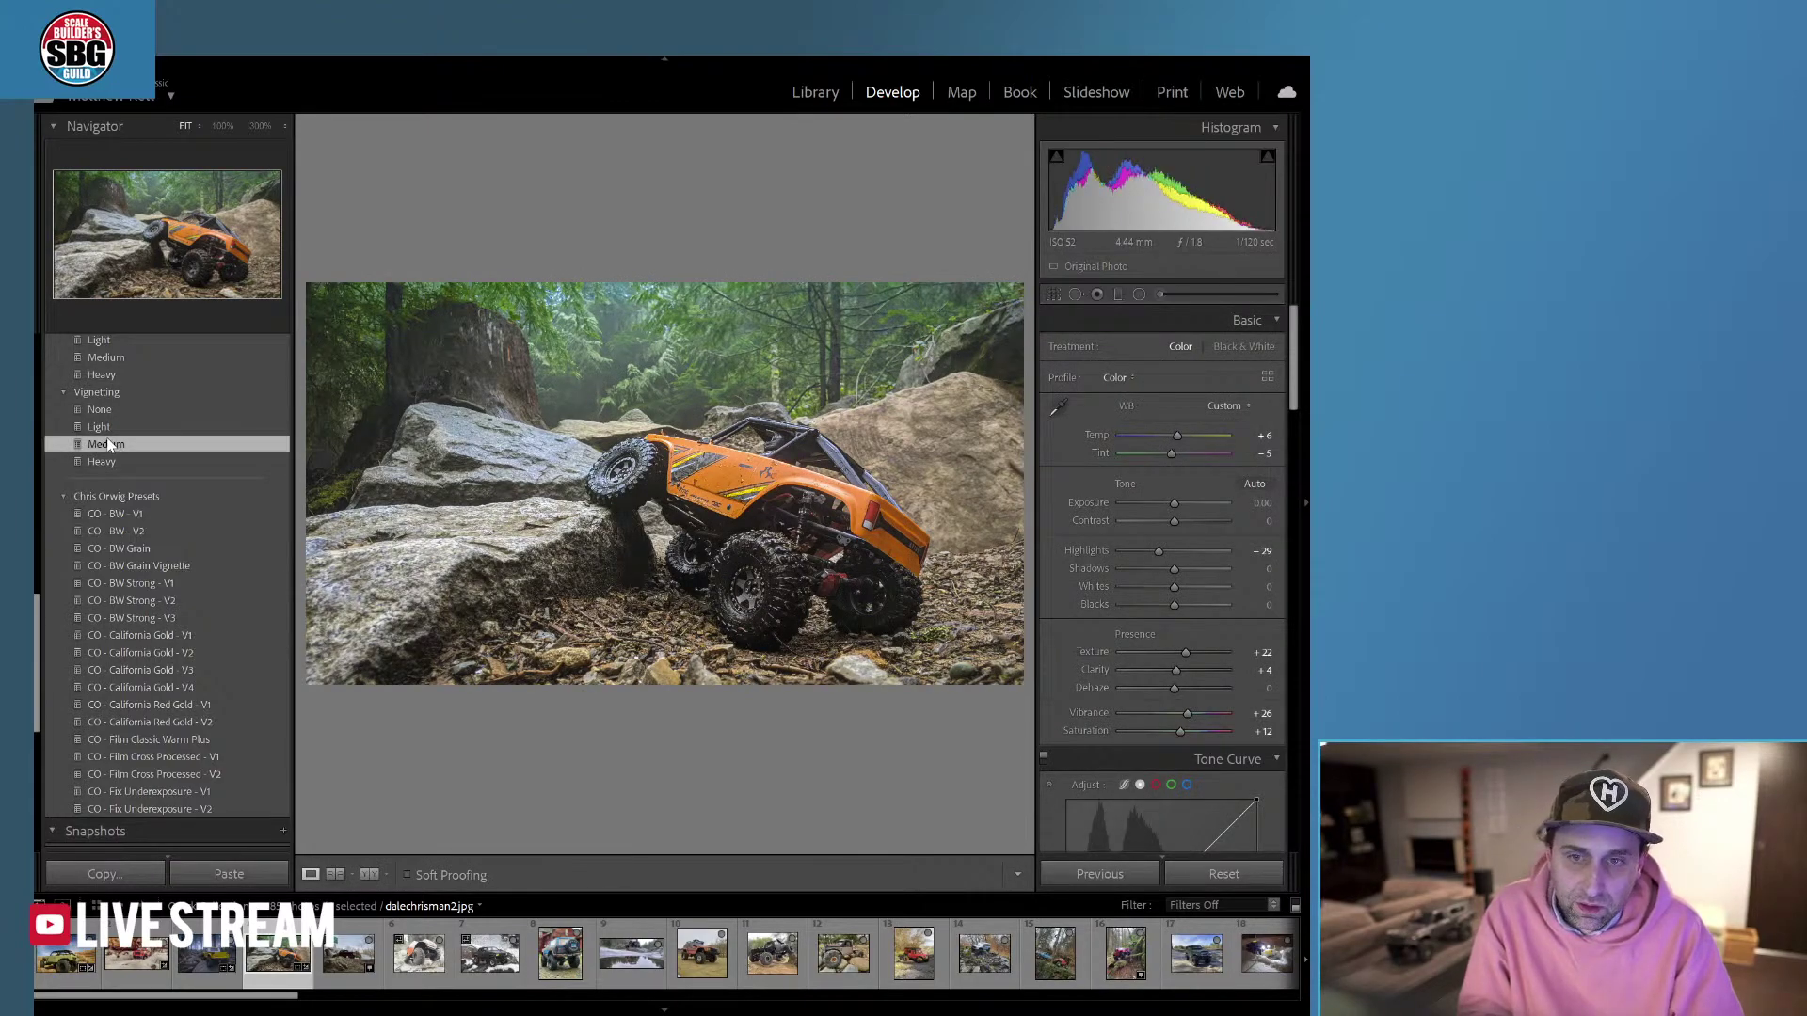
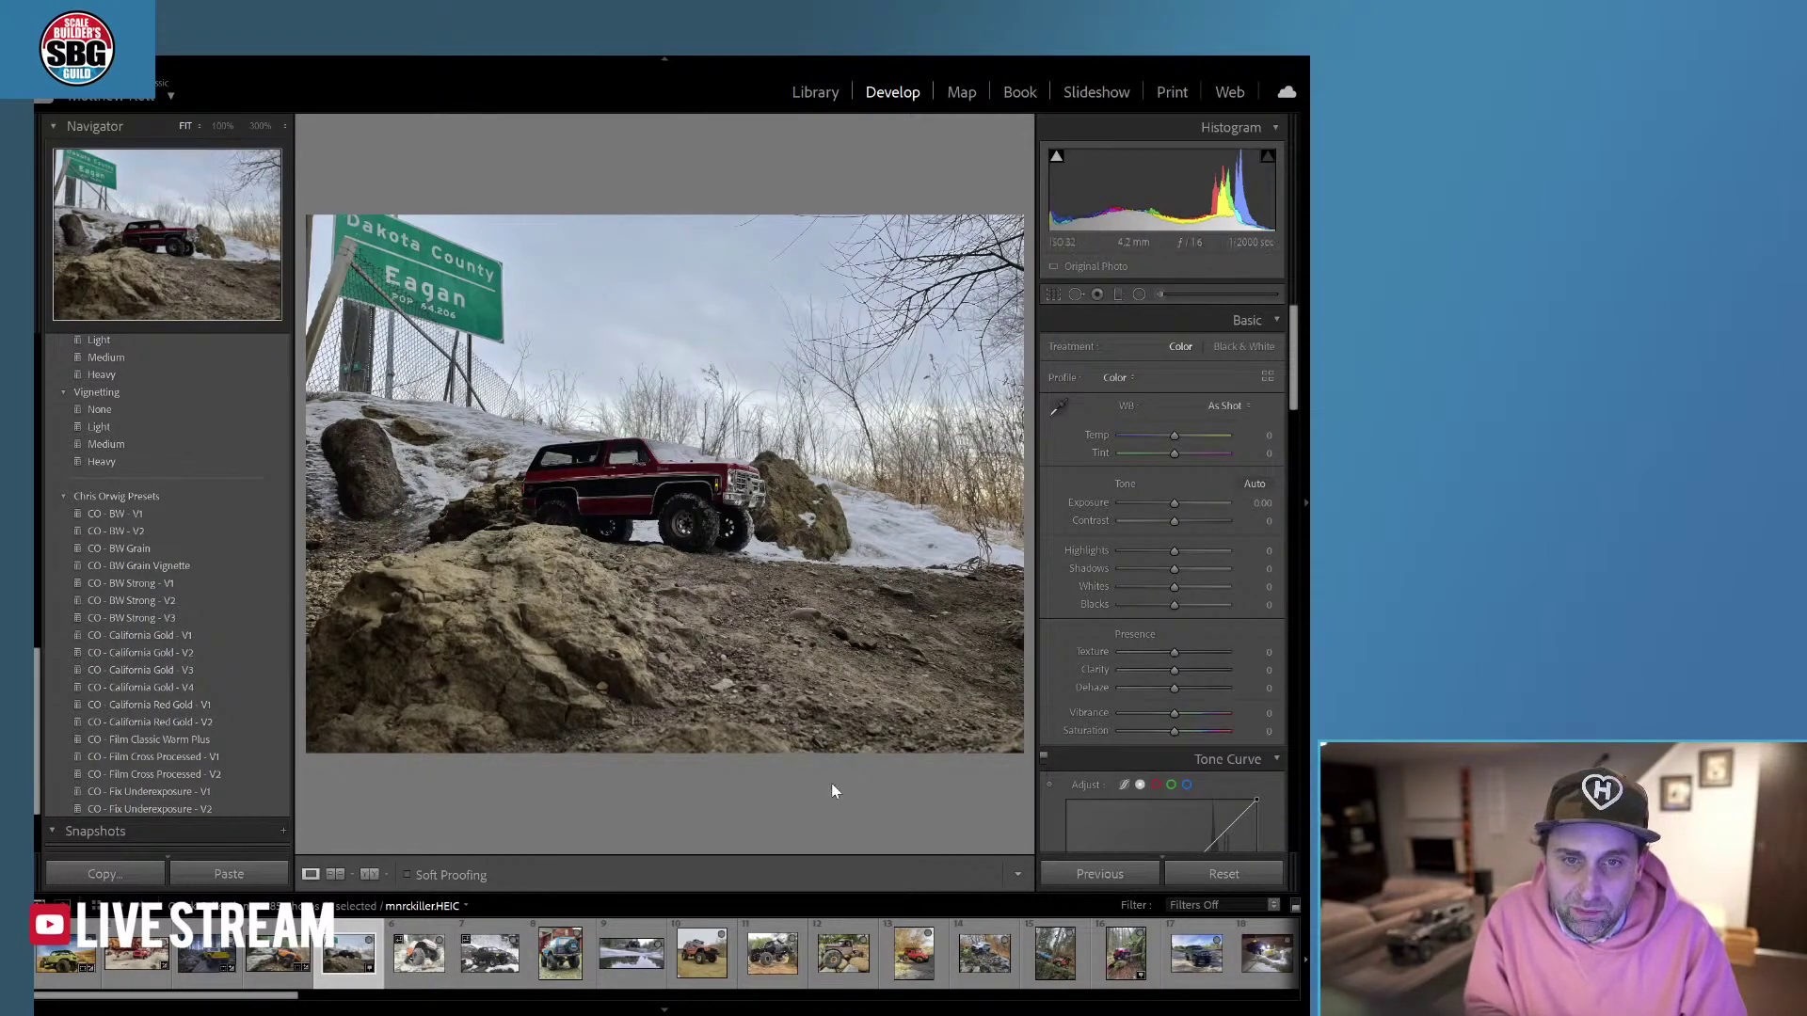
# Crop the red truck photo by about a fifth of its height from the dirt foreground and a thin strip from the sky.
pyautogui.click(1047, 295)
pyautogui.moveTo(664, 746); pyautogui.dragTo(664, 698)
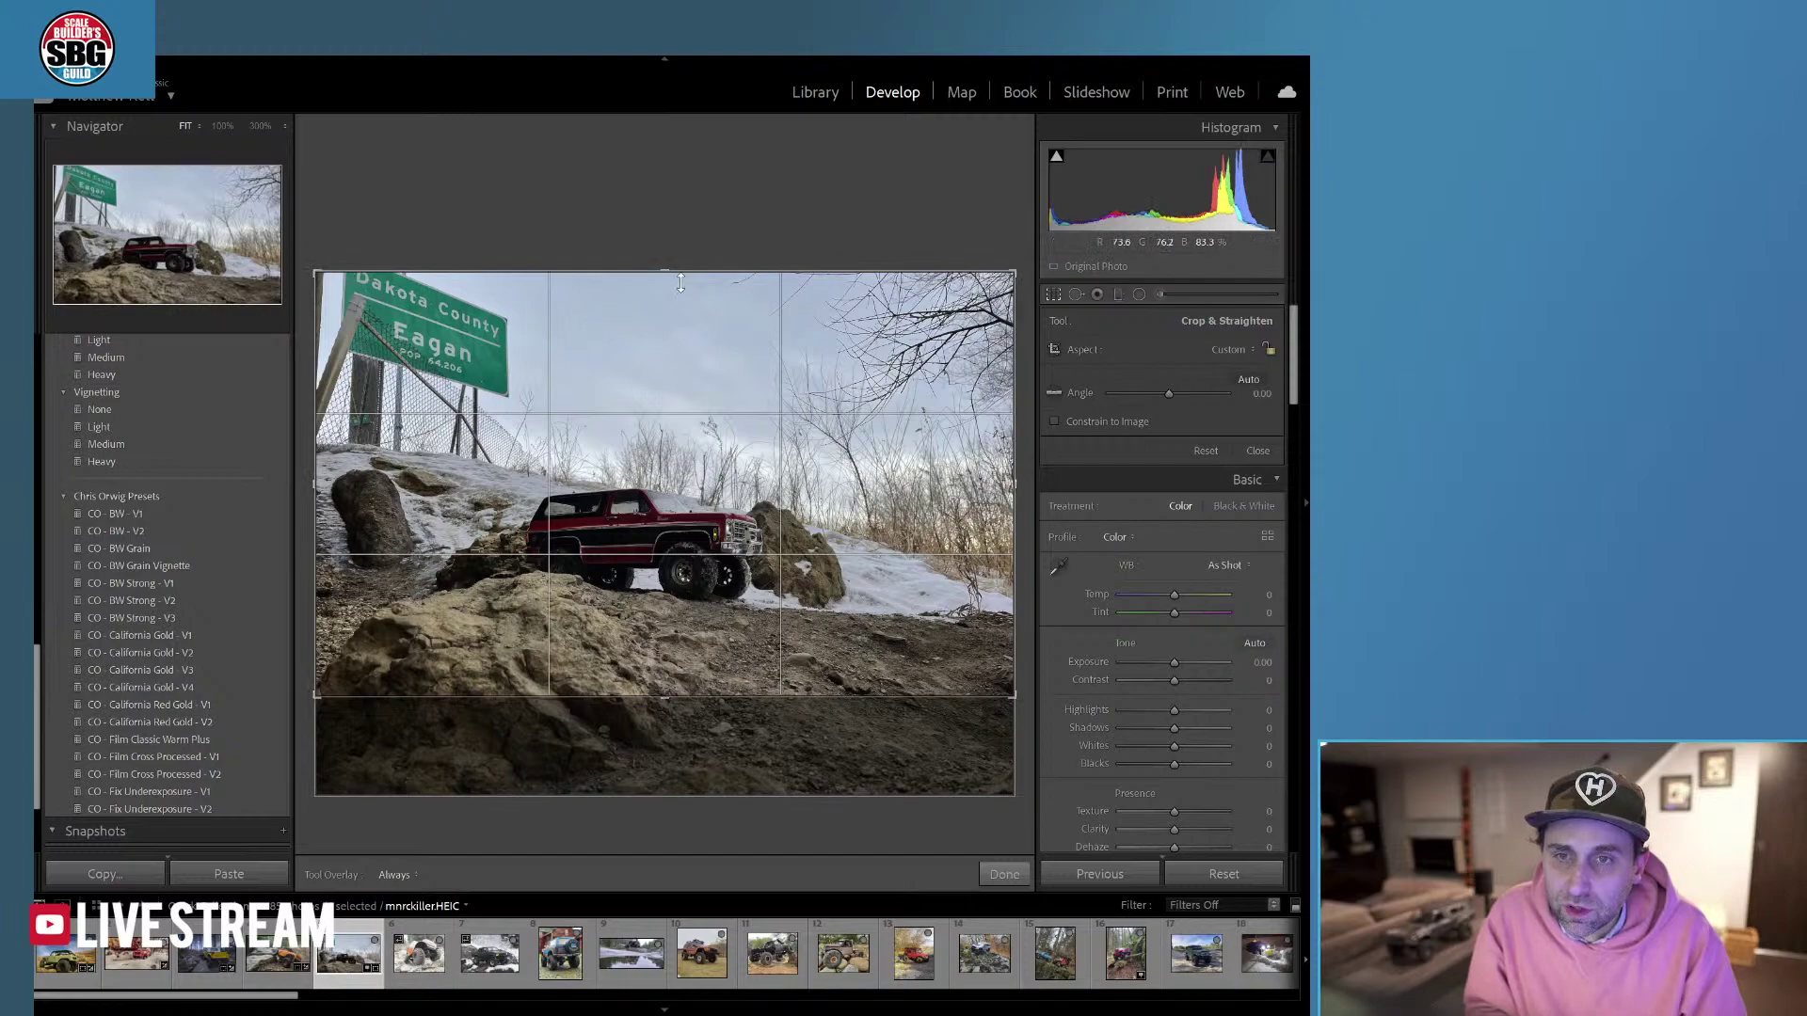
pyautogui.moveTo(665, 270); pyautogui.dragTo(663, 278)
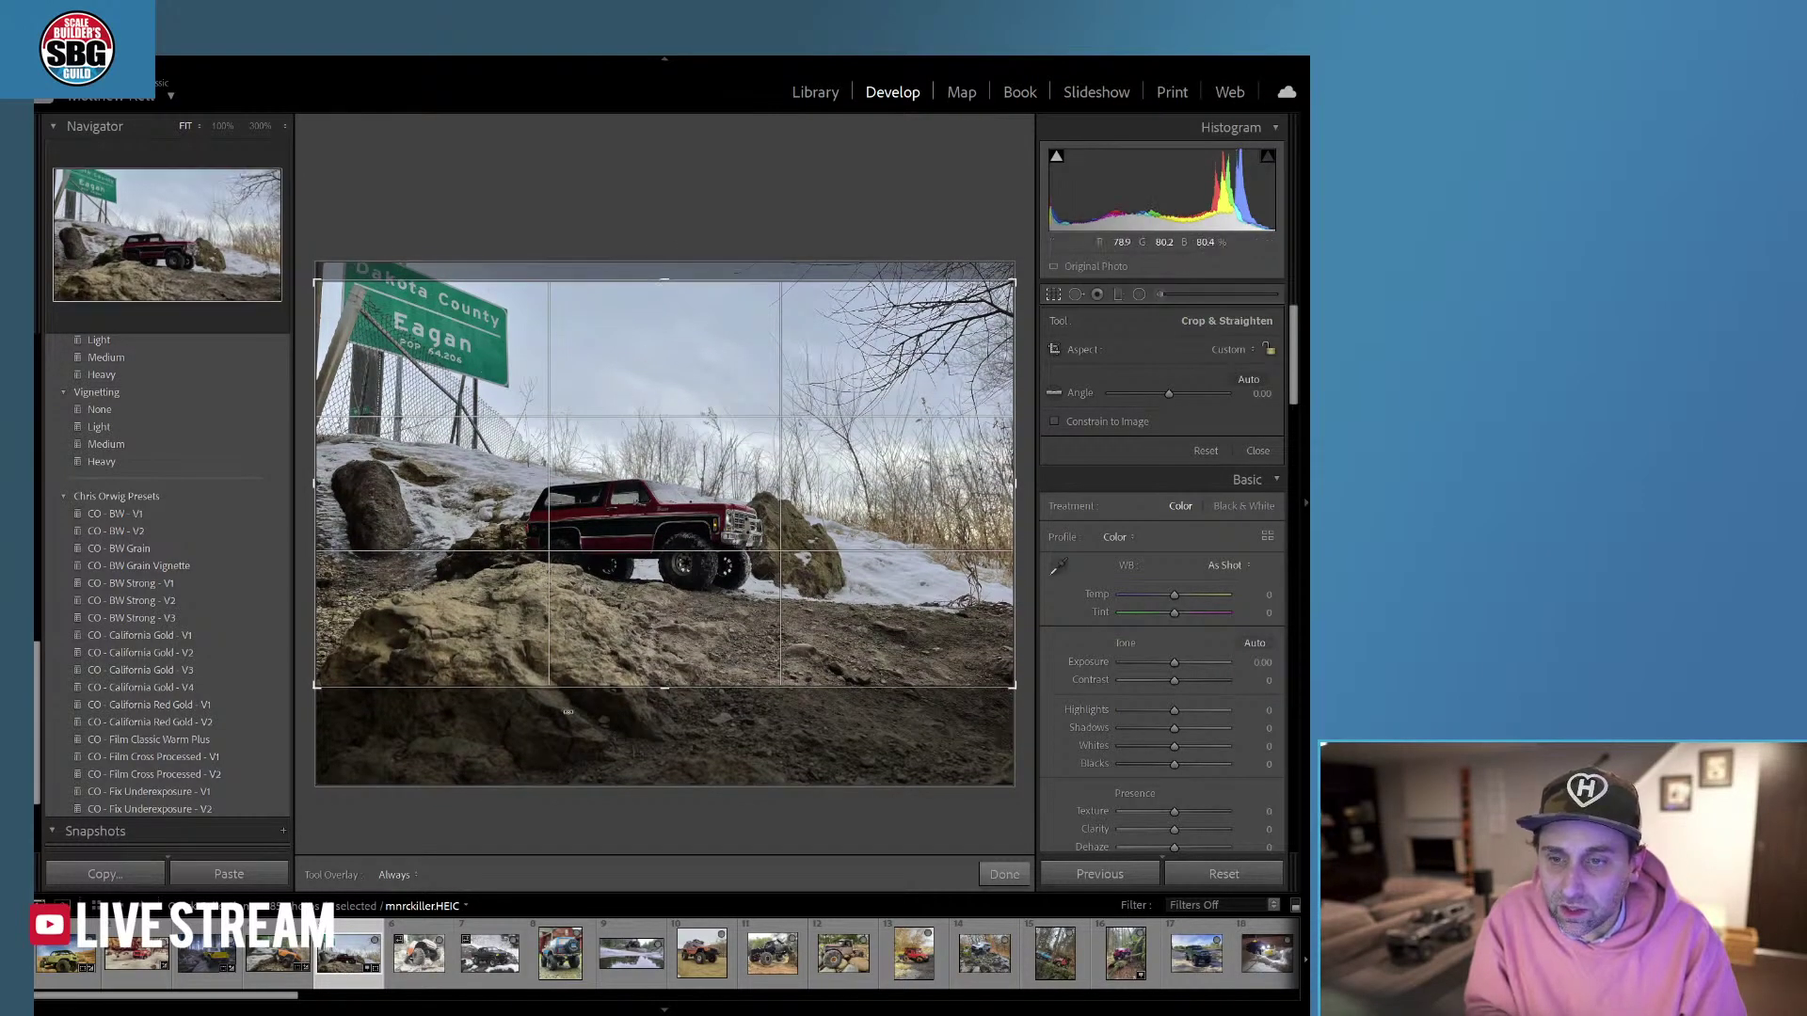
pyautogui.click(1004, 874)
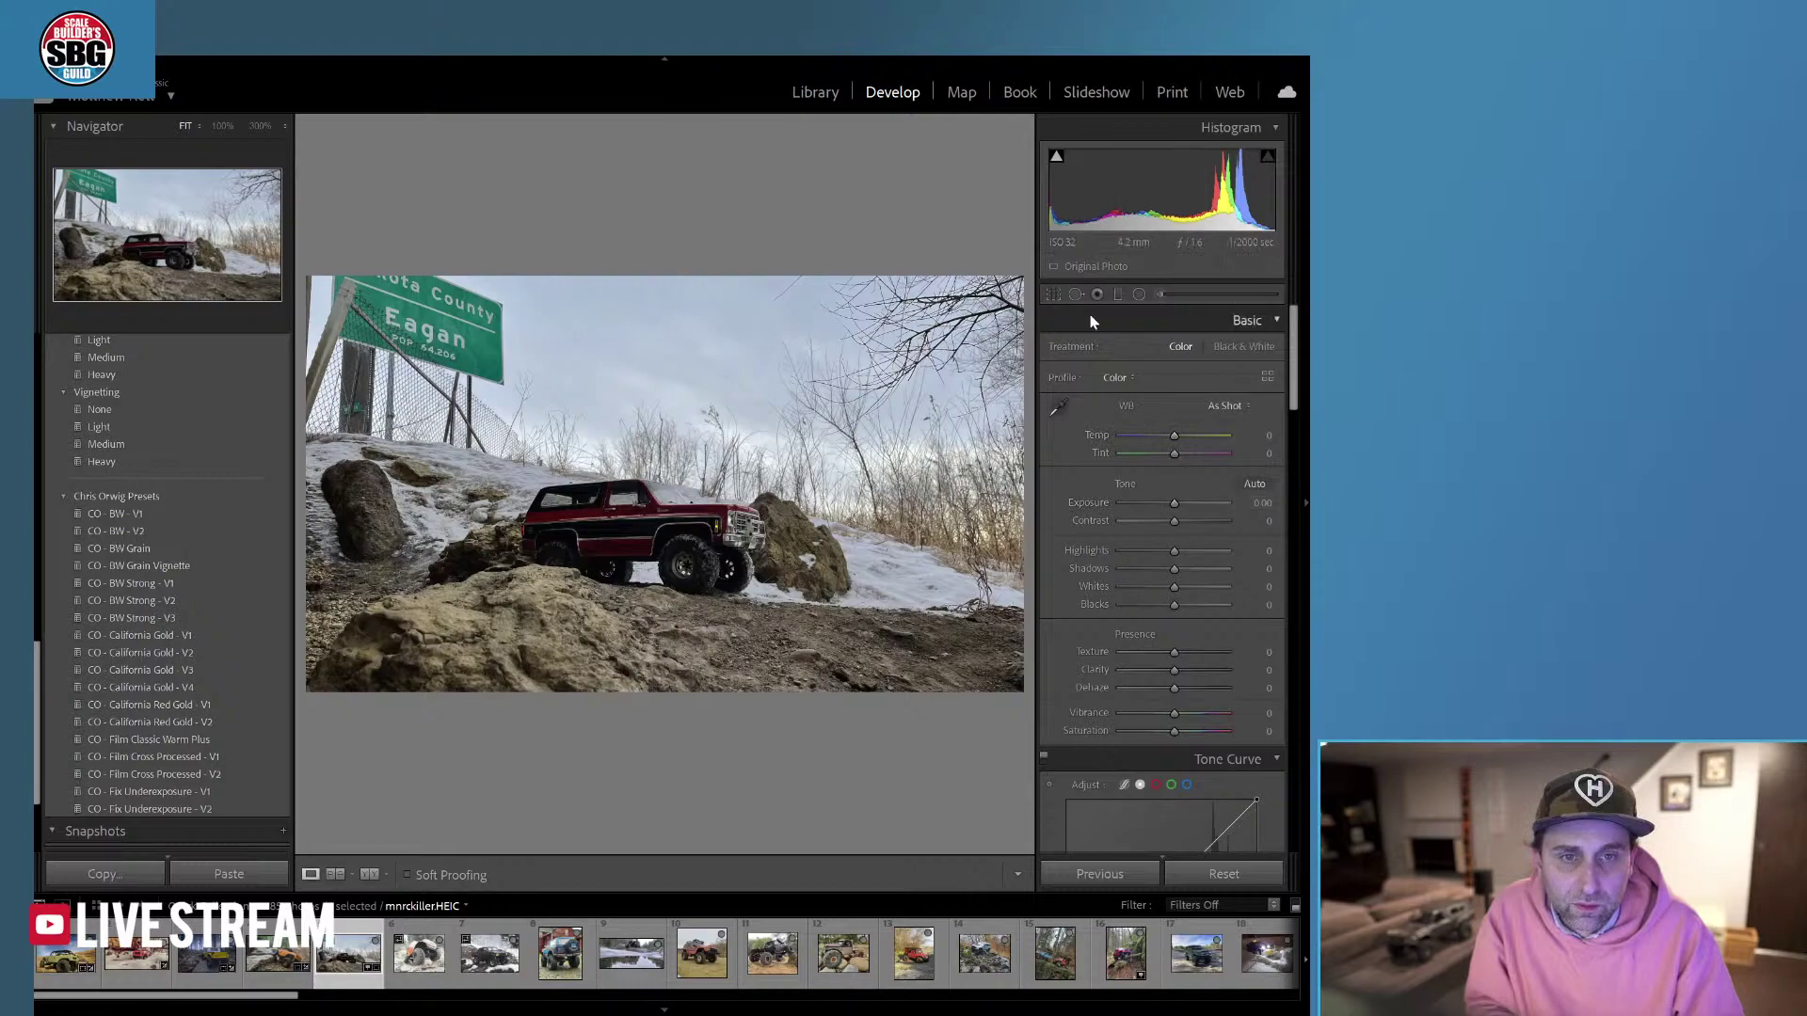
# Add a slanted graduated filter from above the sky to below the foreground with the CO - Landscape - Enhance Trees effect.
pyautogui.click(1118, 295)
pyautogui.moveTo(825, 240)
pyautogui.mouseDown()
pyautogui.moveTo(763, 299)
pyautogui.moveTo(714, 391)
pyautogui.moveTo(714, 694)
pyautogui.moveTo(752, 722)
pyautogui.mouseUp()
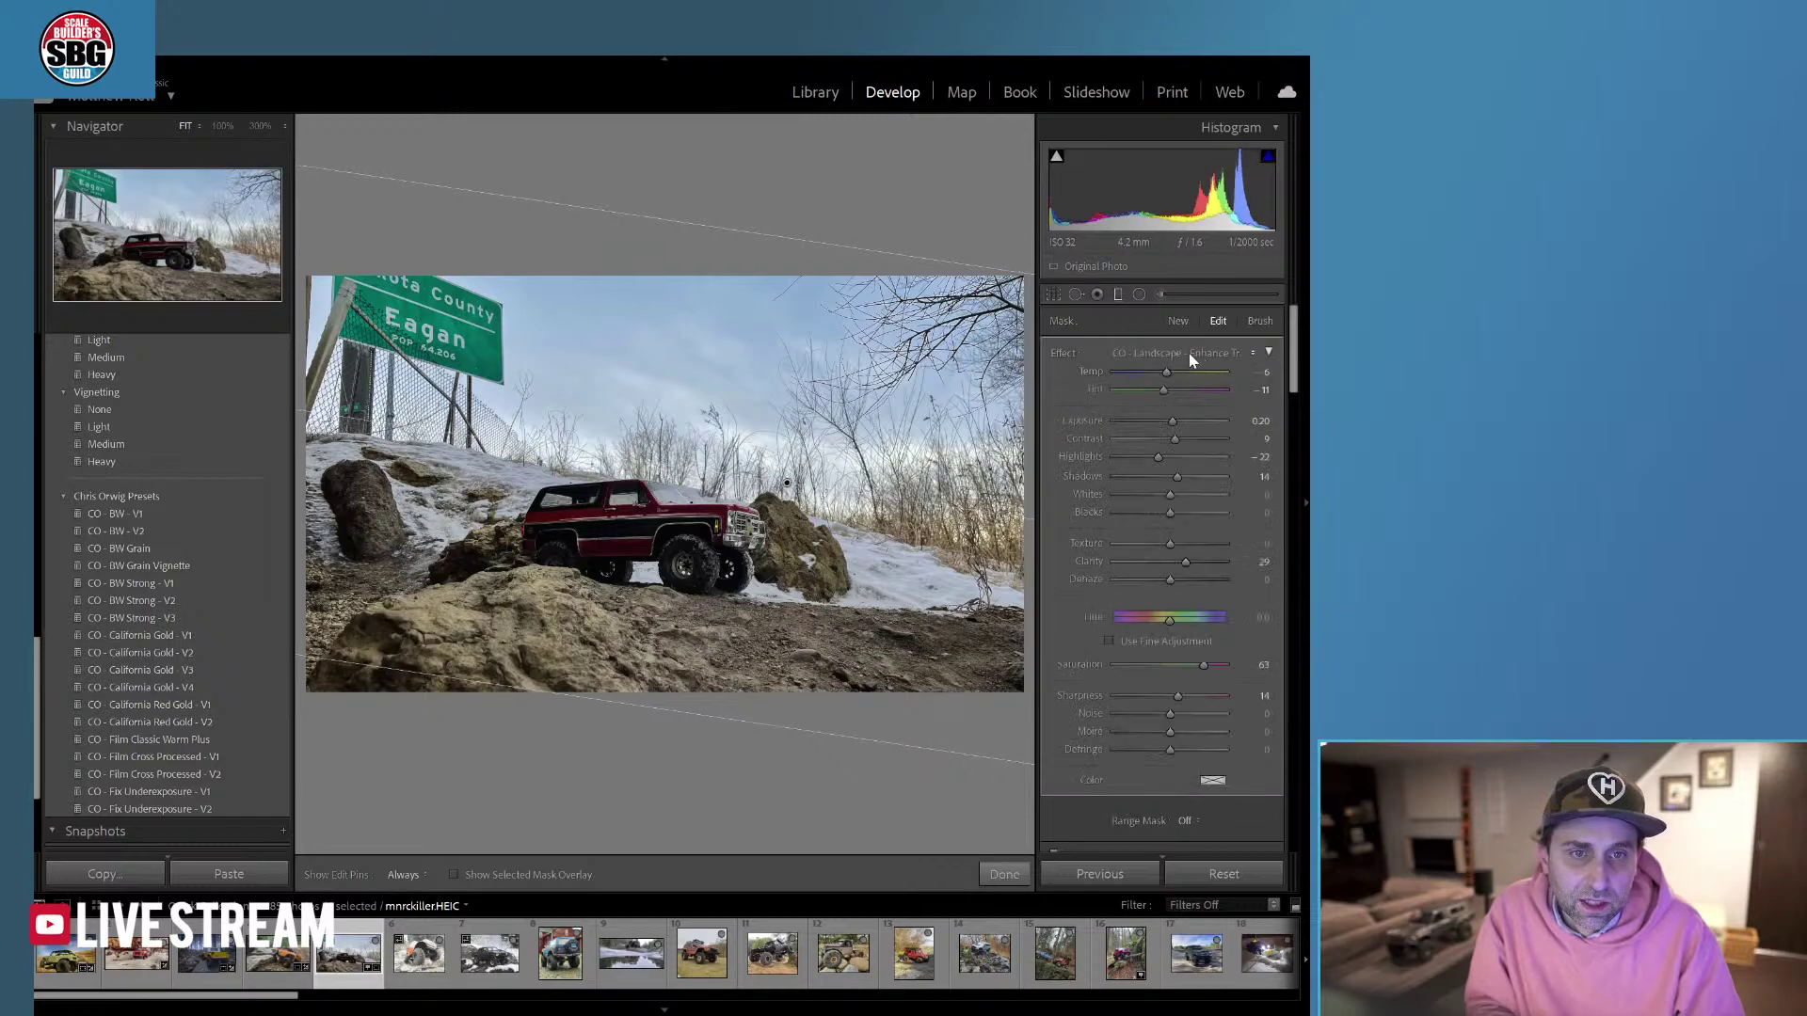
# Try the CO - Landscape - Sky Warm and Sky Drama effects on the graduated filter, and return to CO - Landscape - Enhance Trees.
pyautogui.click(1193, 354)
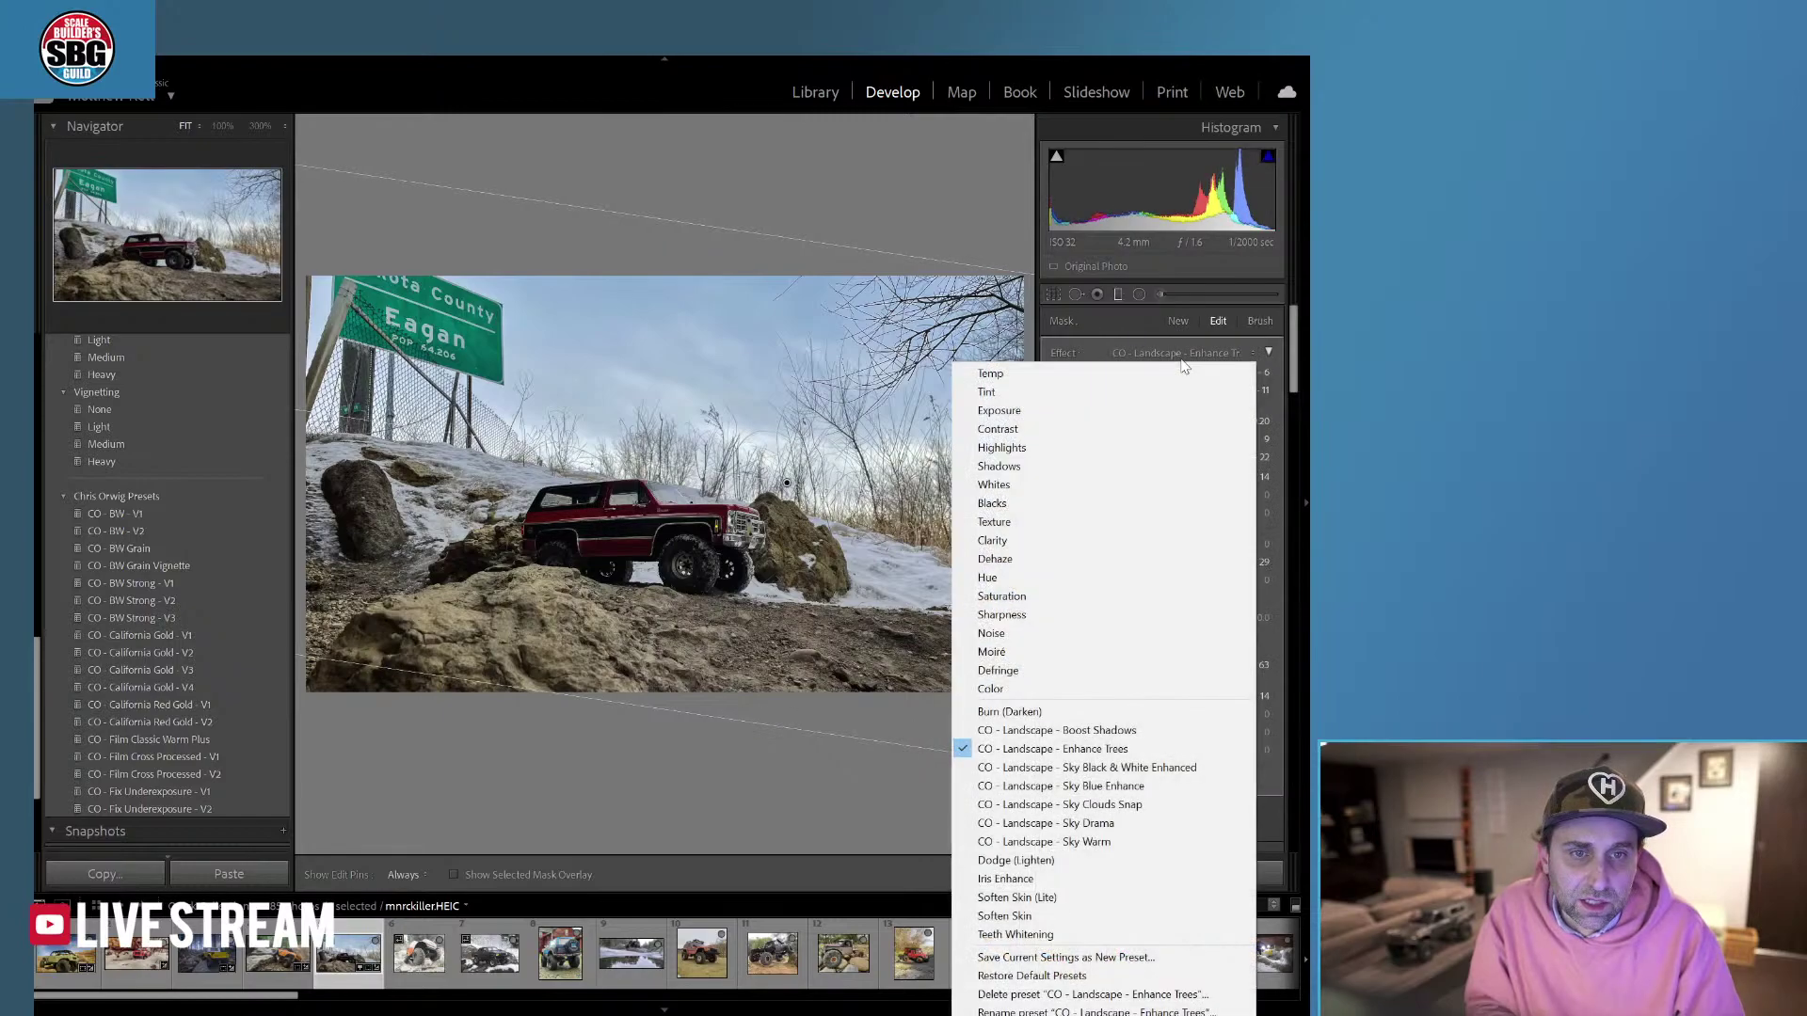
pyautogui.click(1123, 842)
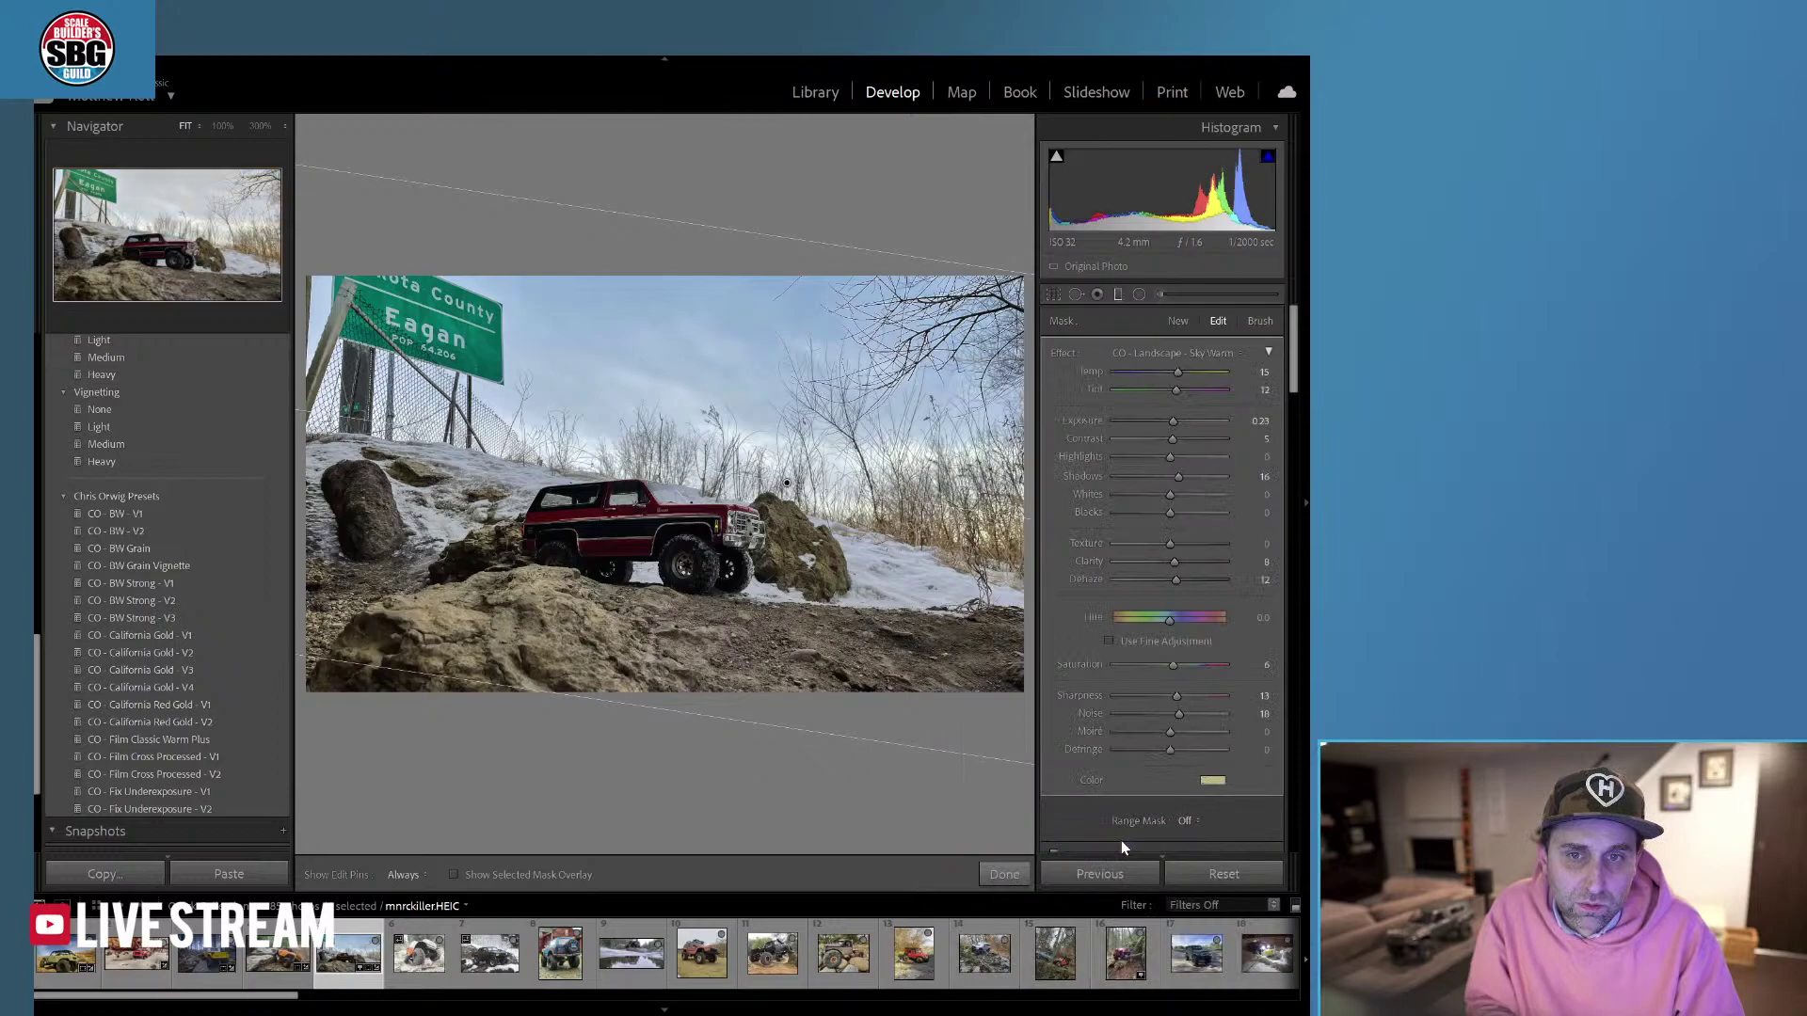
pyautogui.click(1200, 352)
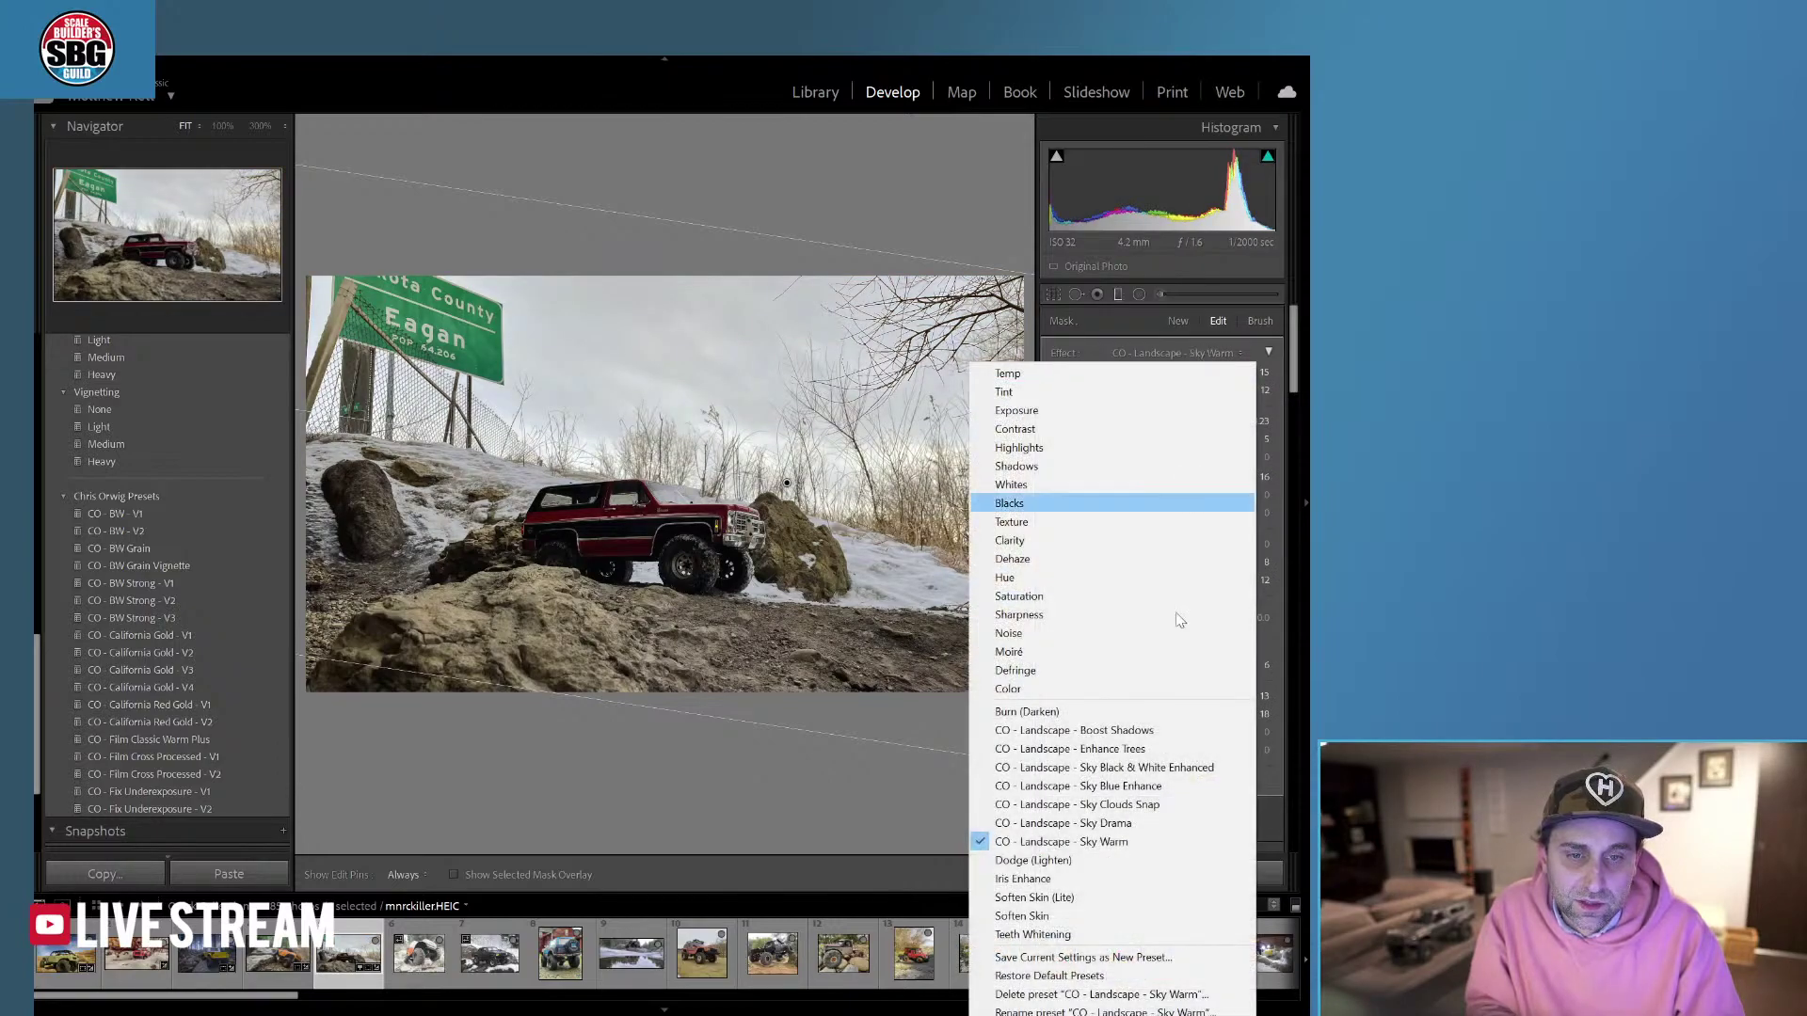
pyautogui.click(1148, 827)
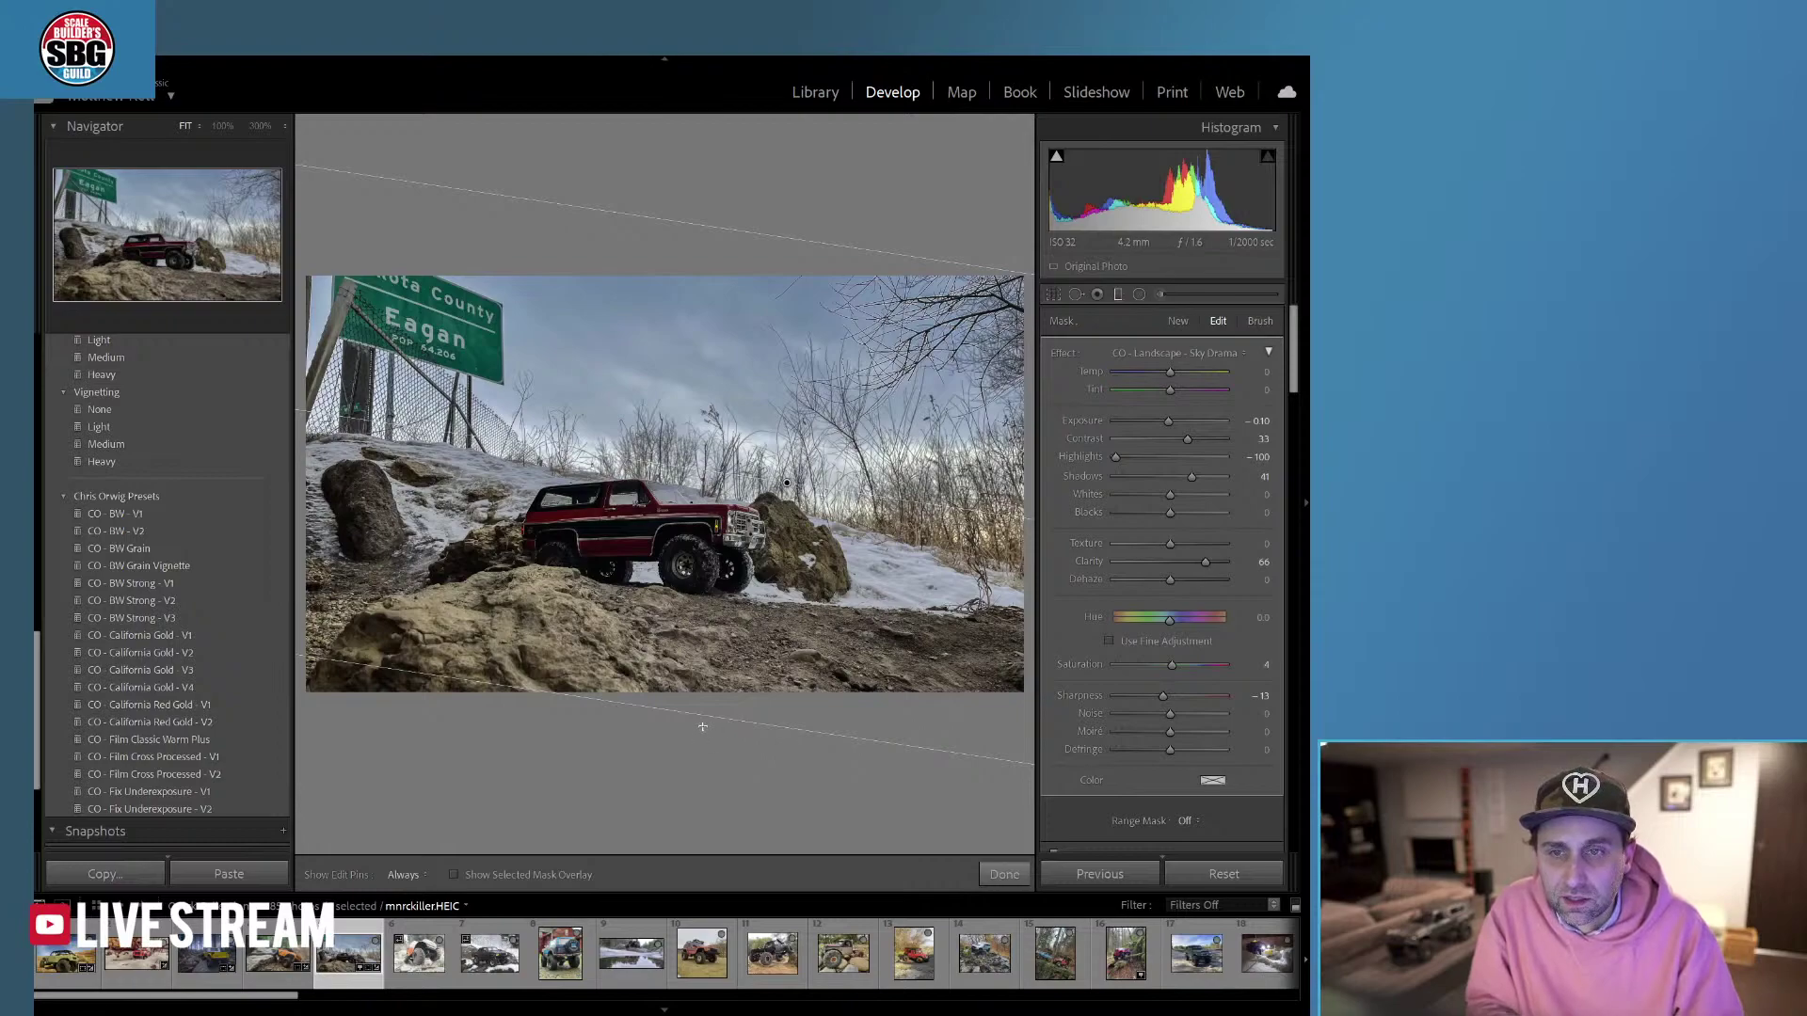
pyautogui.click(1177, 354)
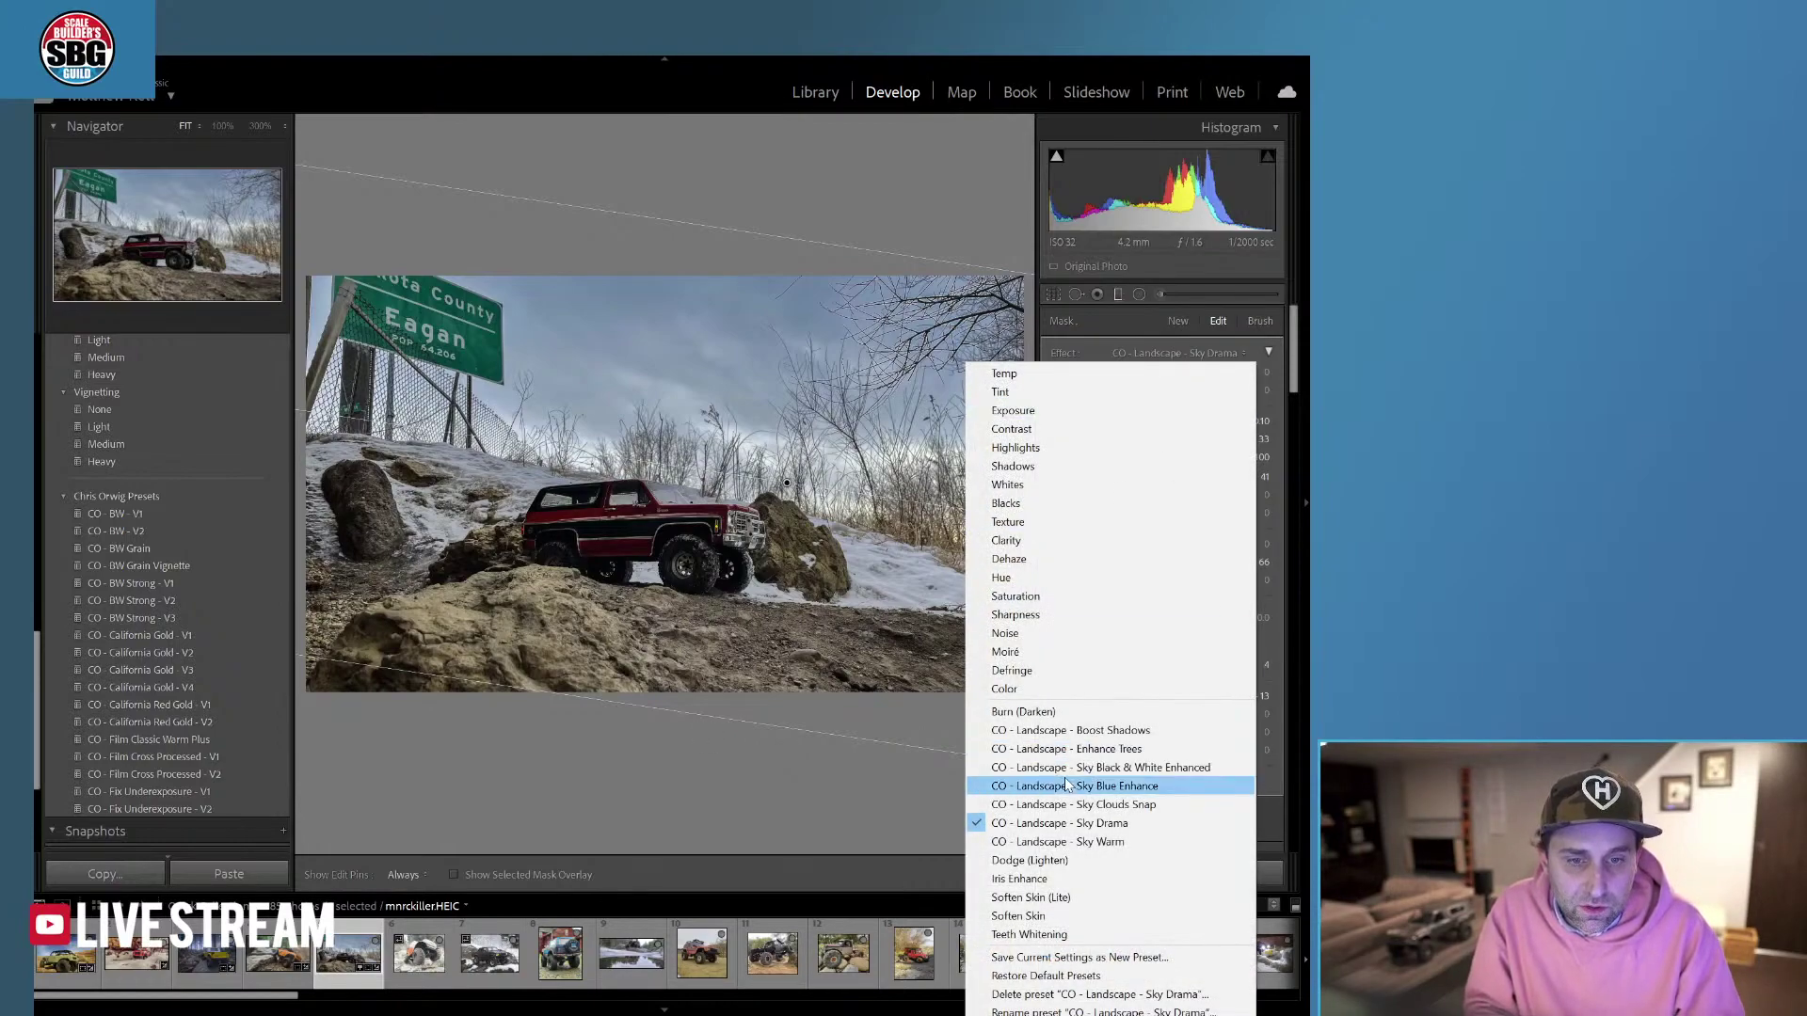
pyautogui.click(1084, 750)
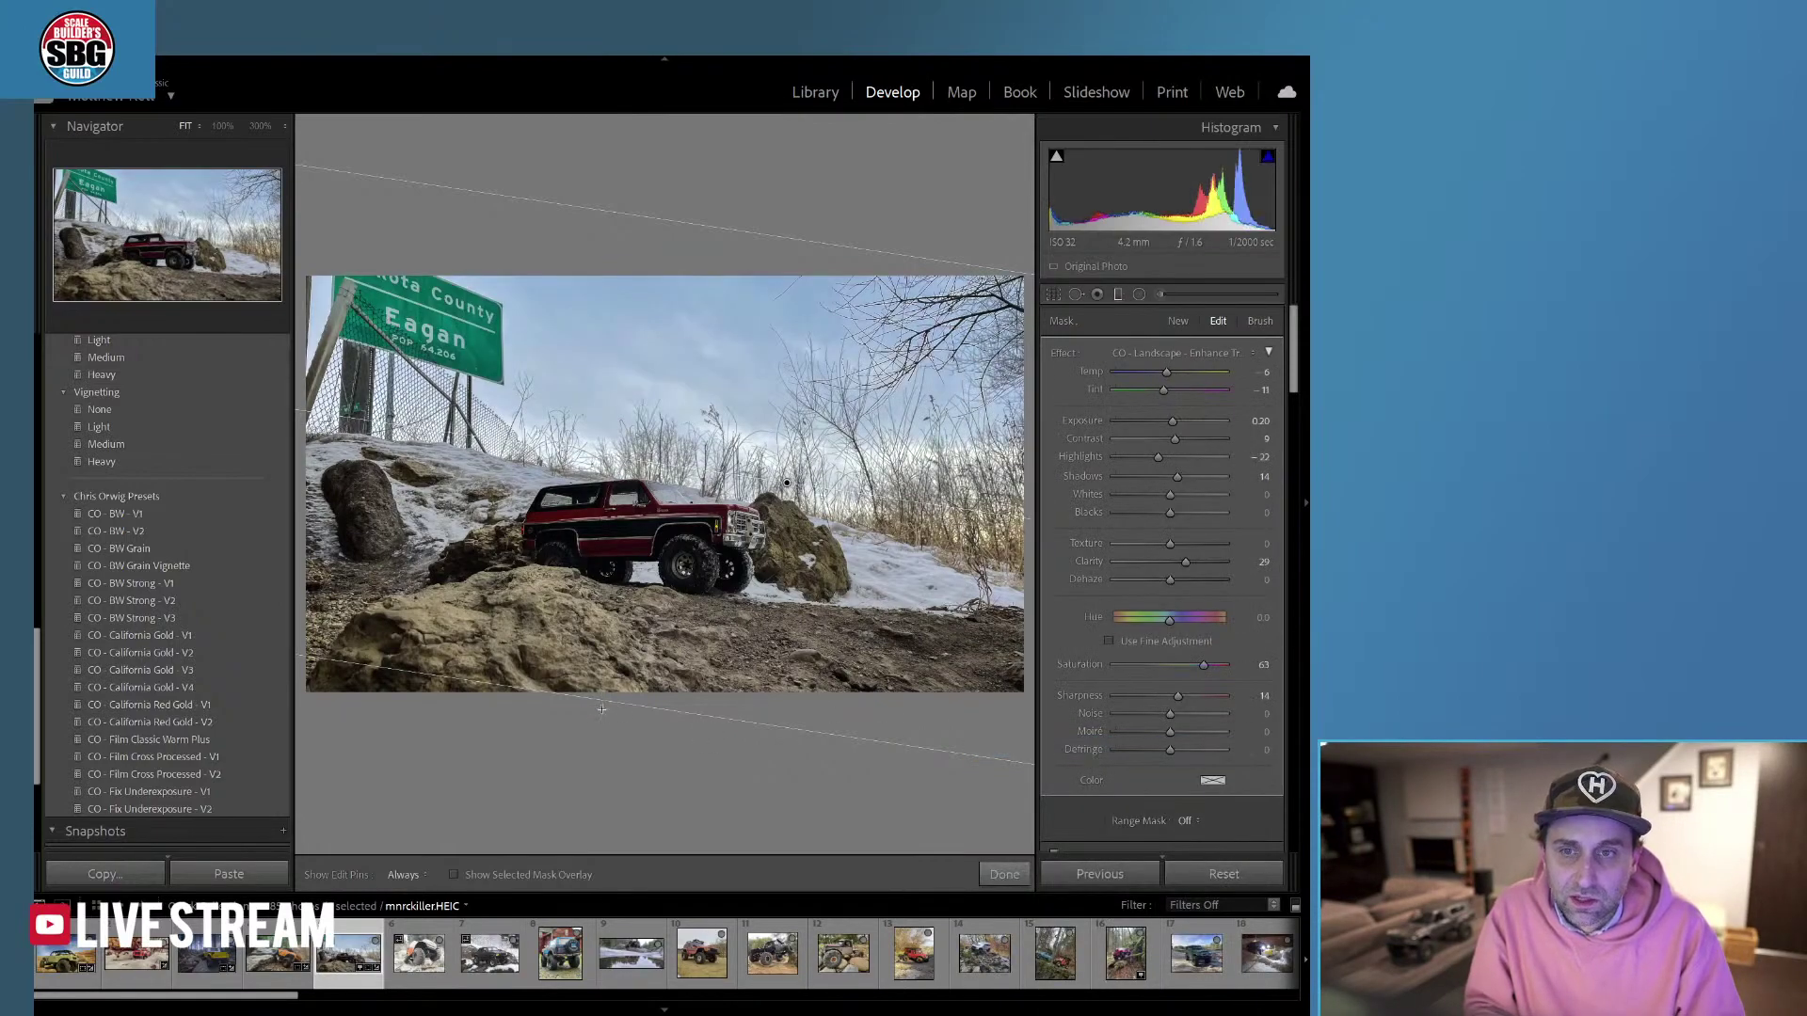
# Brush a mask over the red truck with the Exposure effect, setting Exposure to 0.77 and Shadows to 9.
pyautogui.click(1000, 875)
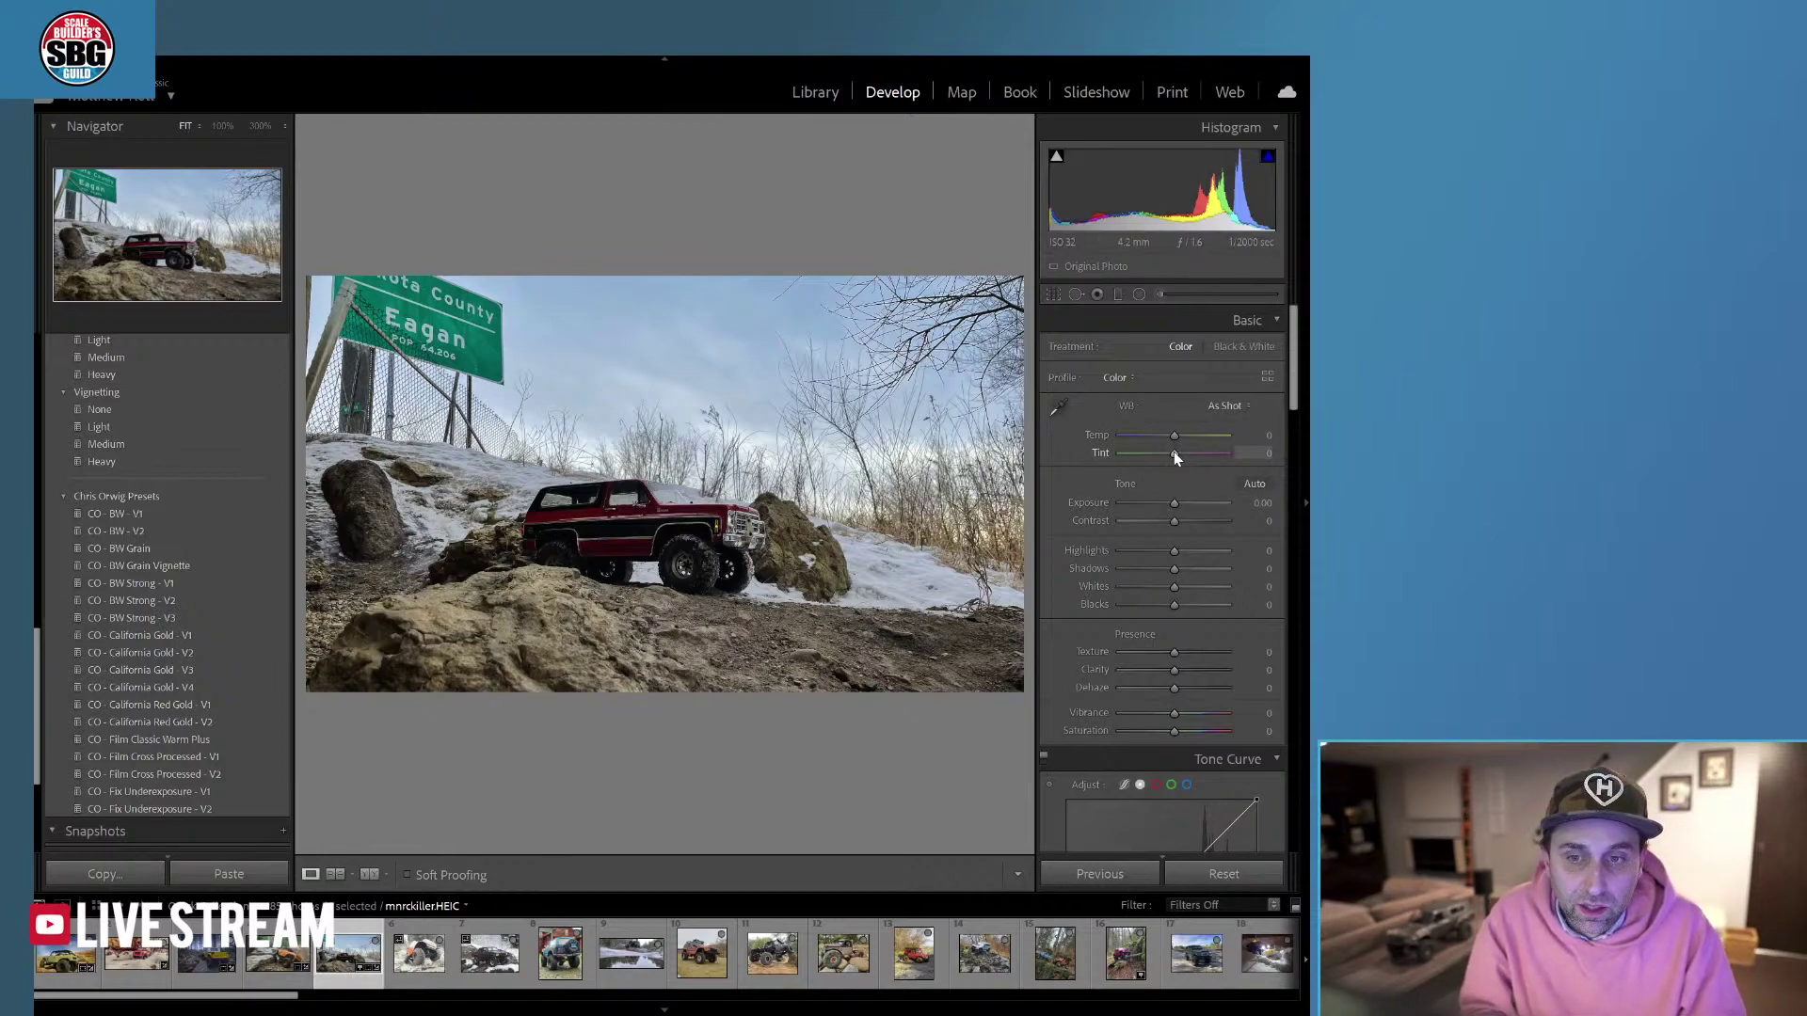
pyautogui.click(1160, 295)
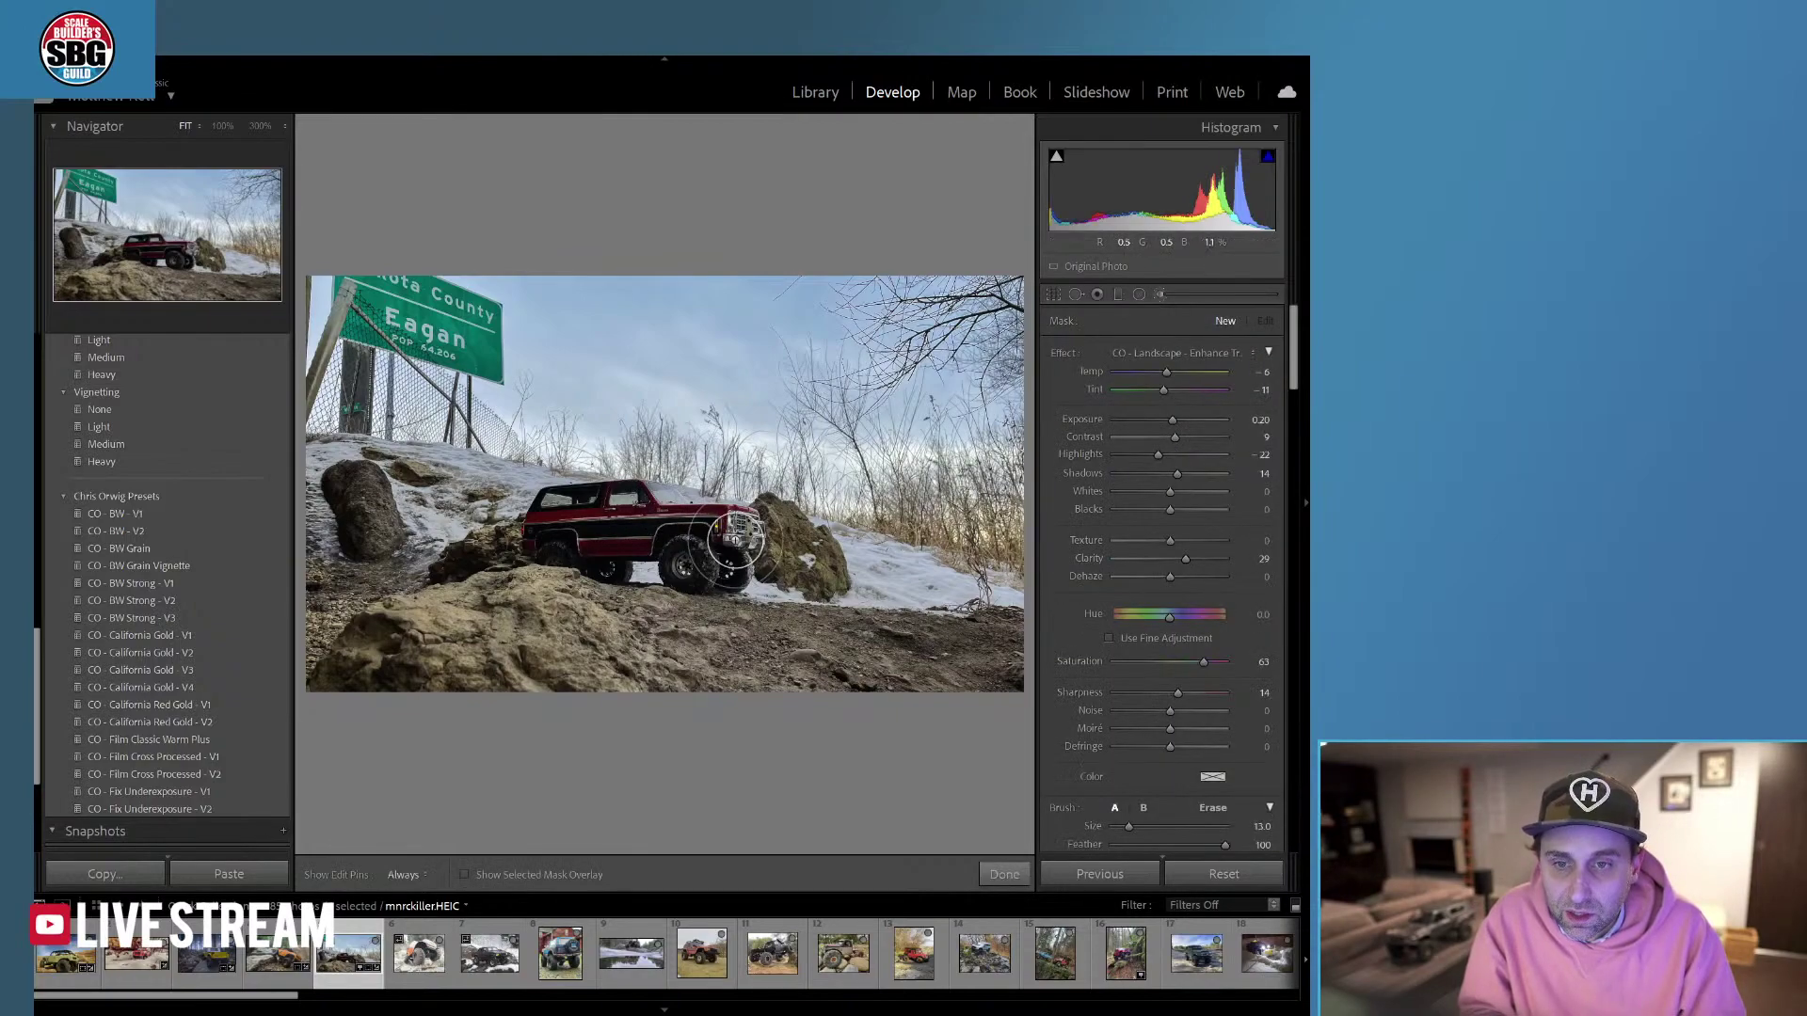
pyautogui.moveTo(590, 540)
pyautogui.mouseDown()
pyautogui.moveTo(558, 516)
pyautogui.moveTo(663, 509)
pyautogui.mouseUp()
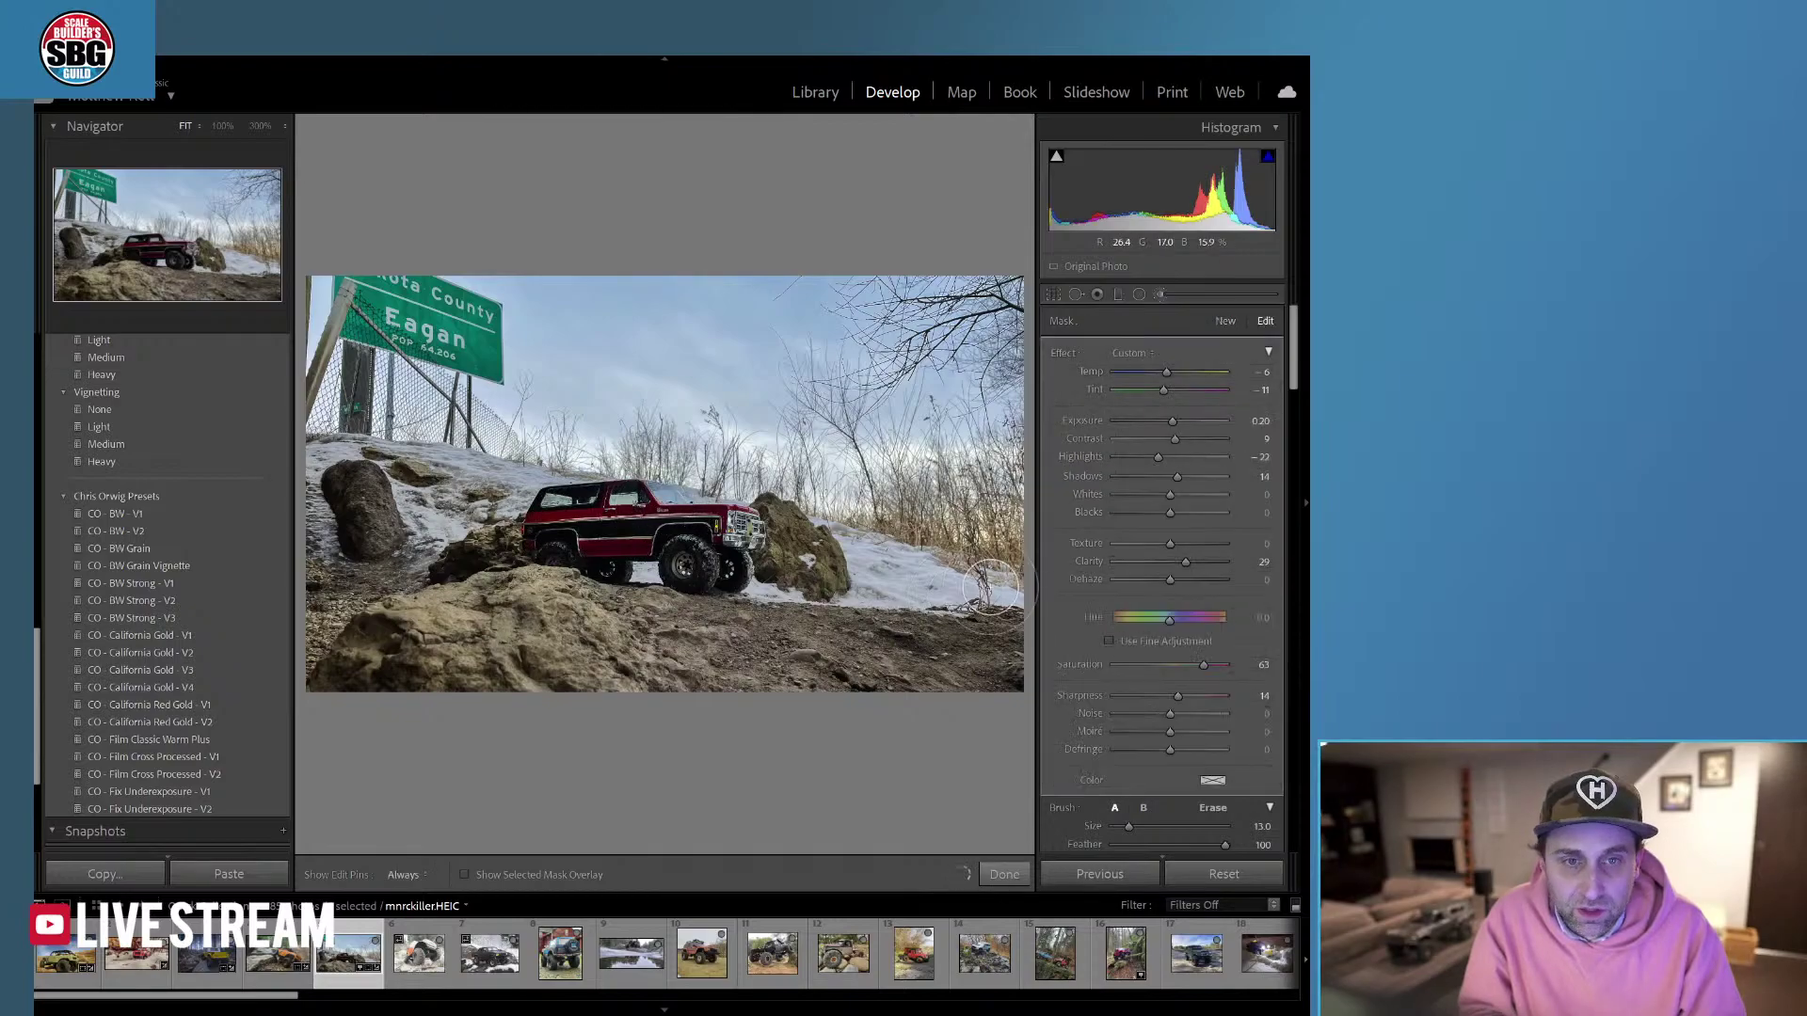
pyautogui.click(1189, 355)
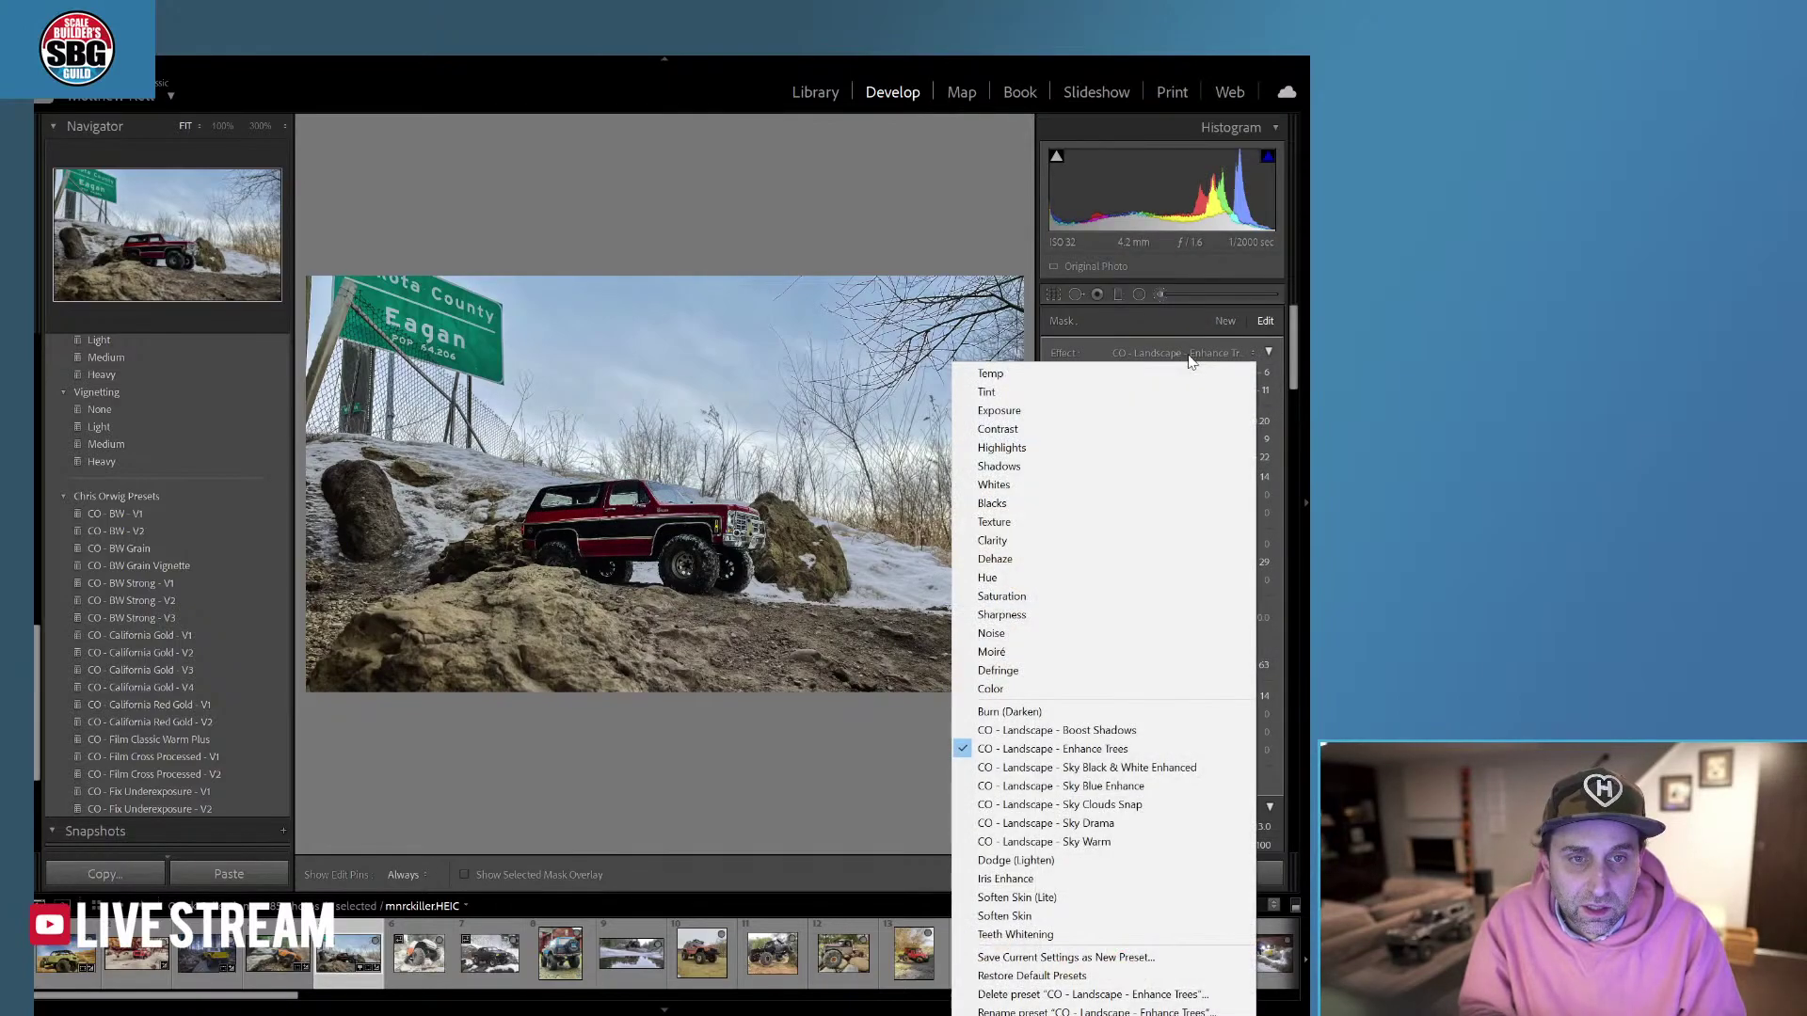
pyautogui.click(1043, 413)
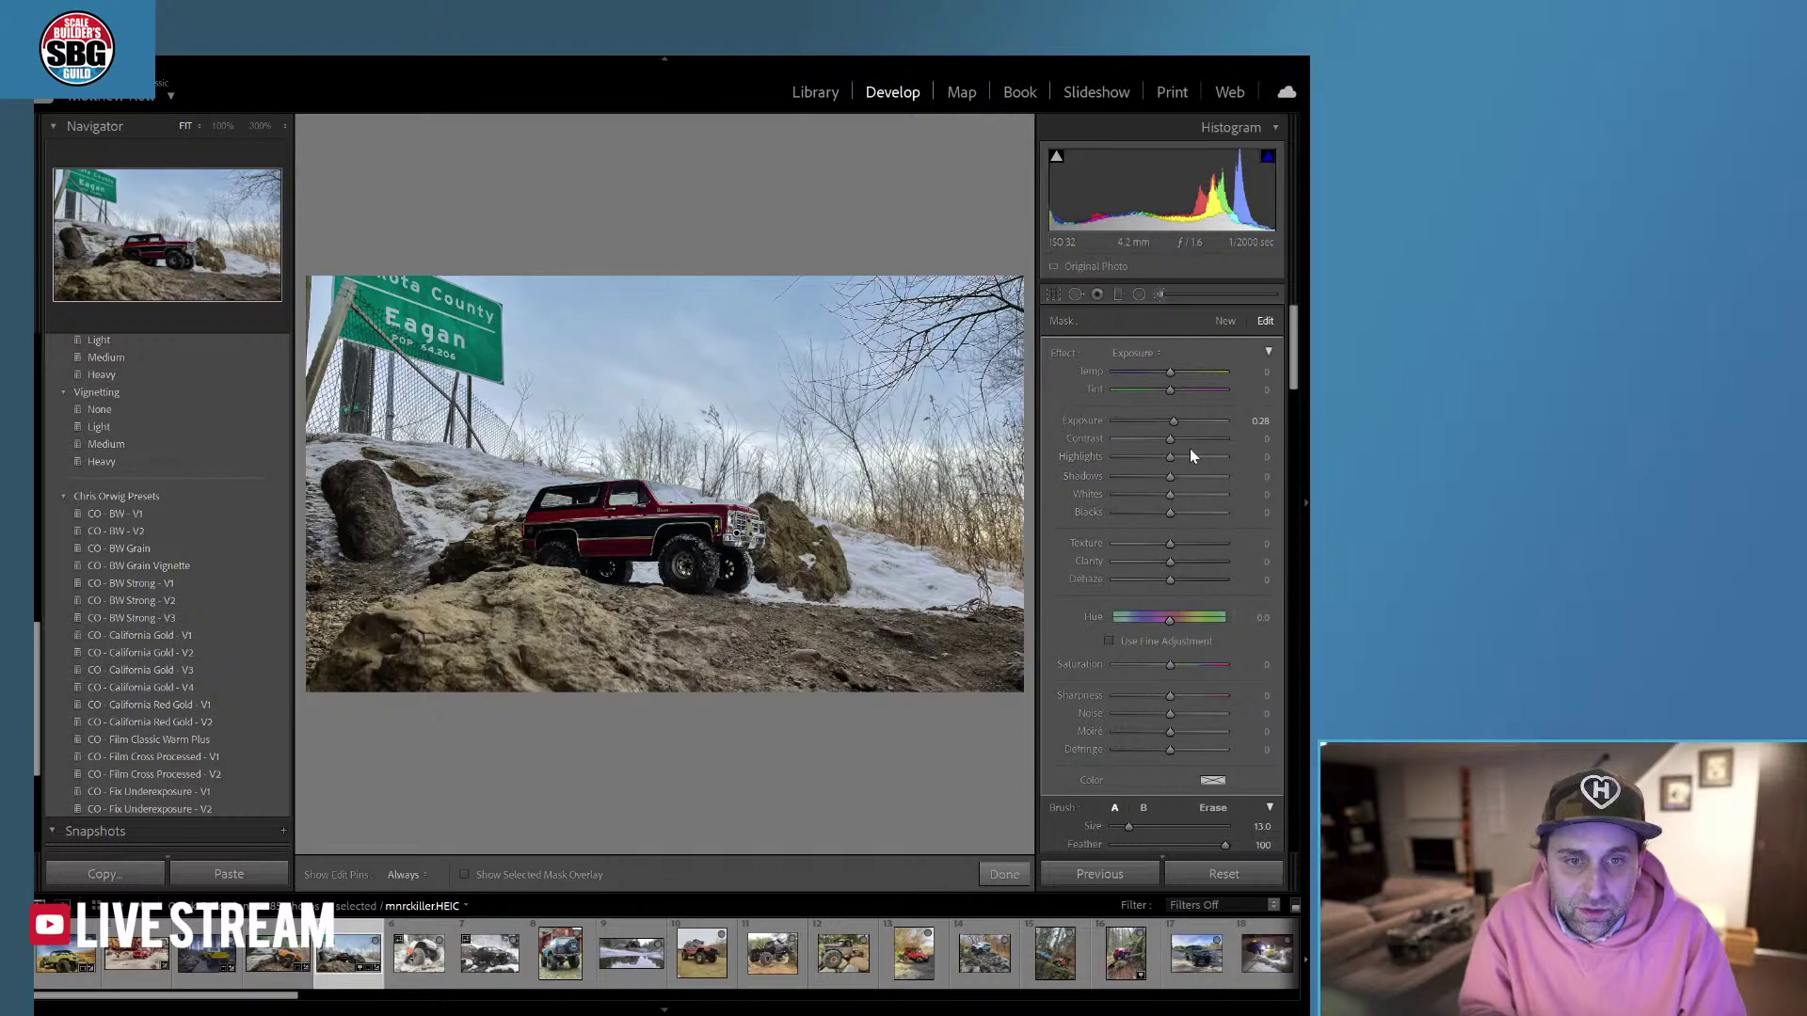
pyautogui.moveTo(1175, 420); pyautogui.dragTo(1174, 480)
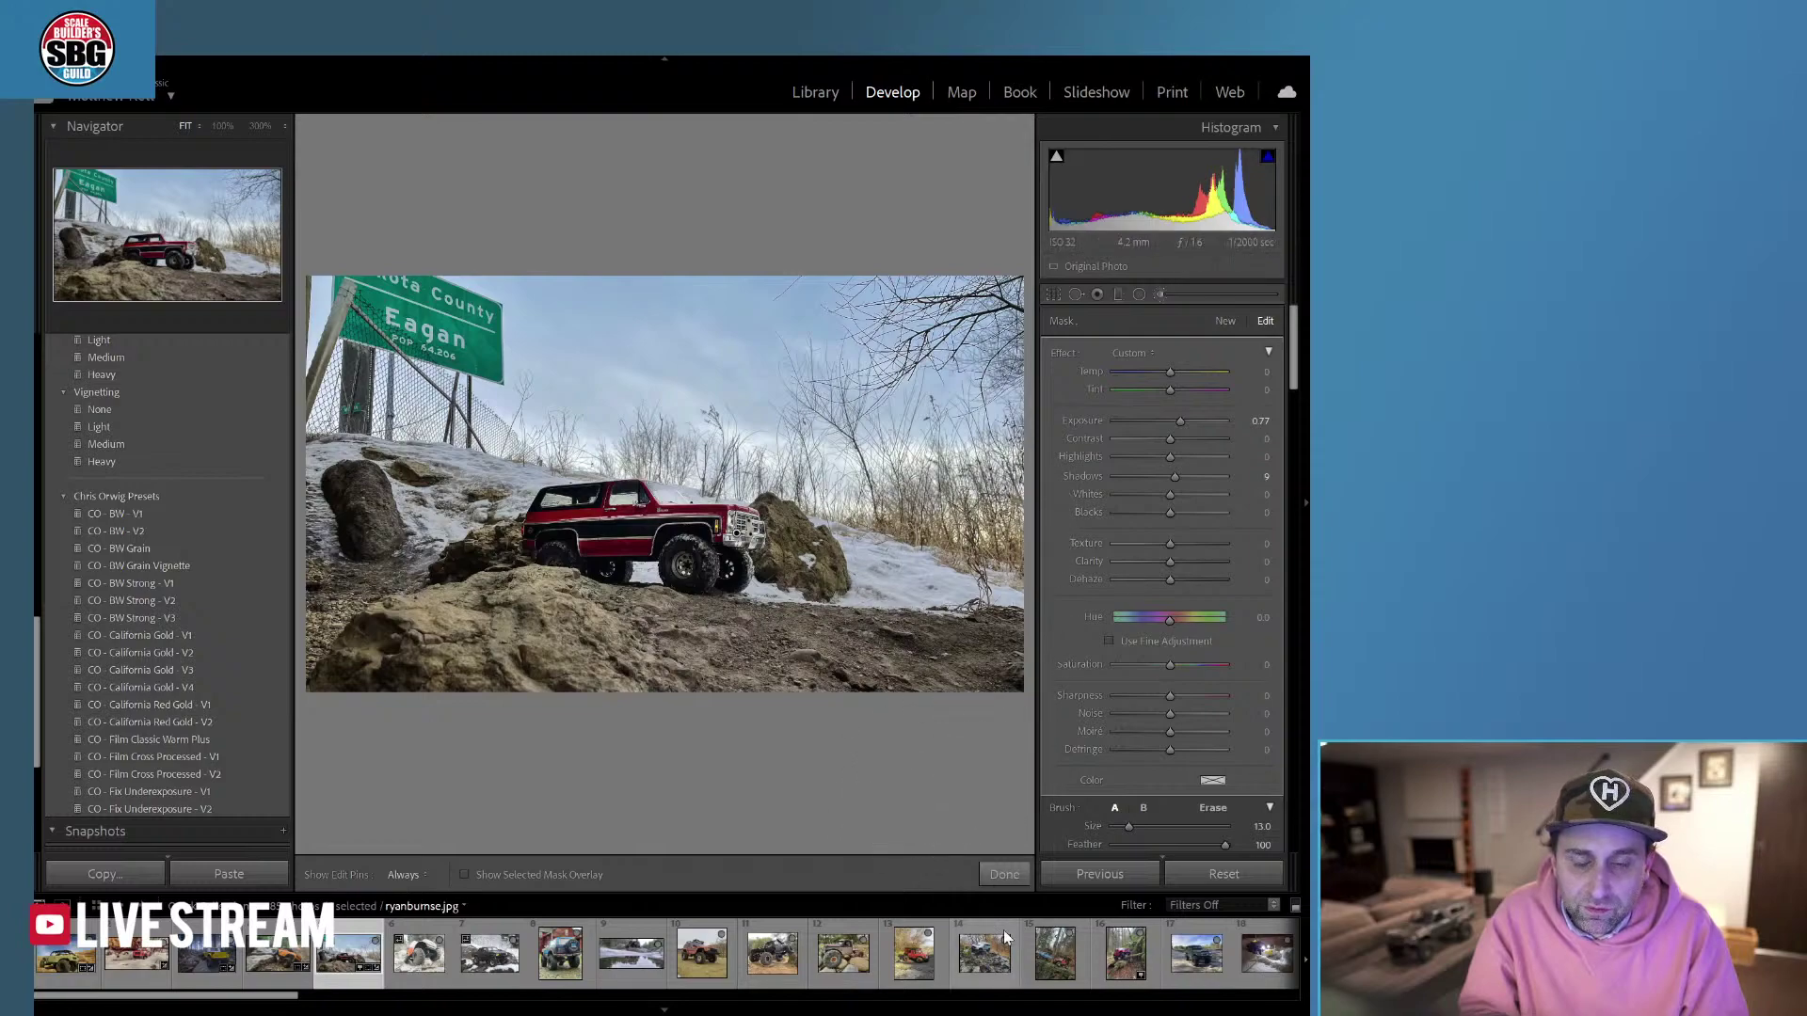
# Set the truck brush mask's Saturation to −1 and finish the mask.
pyautogui.press('h')
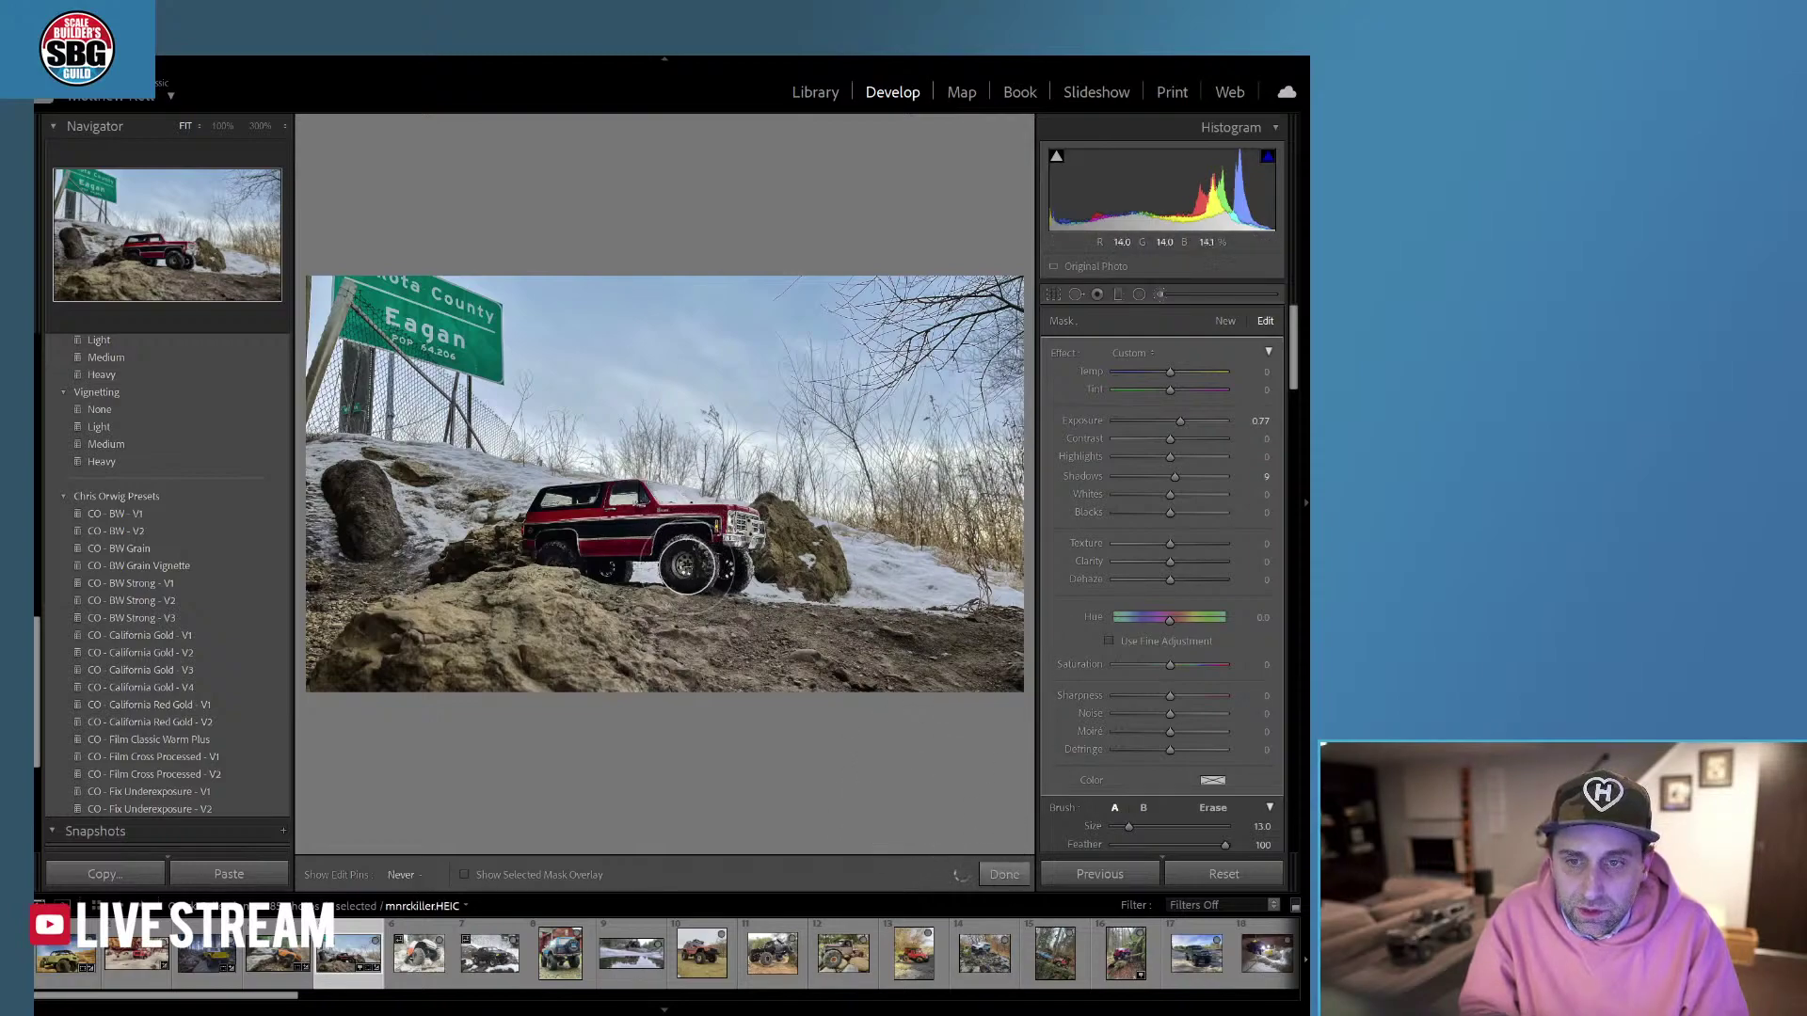
pyautogui.press('h')
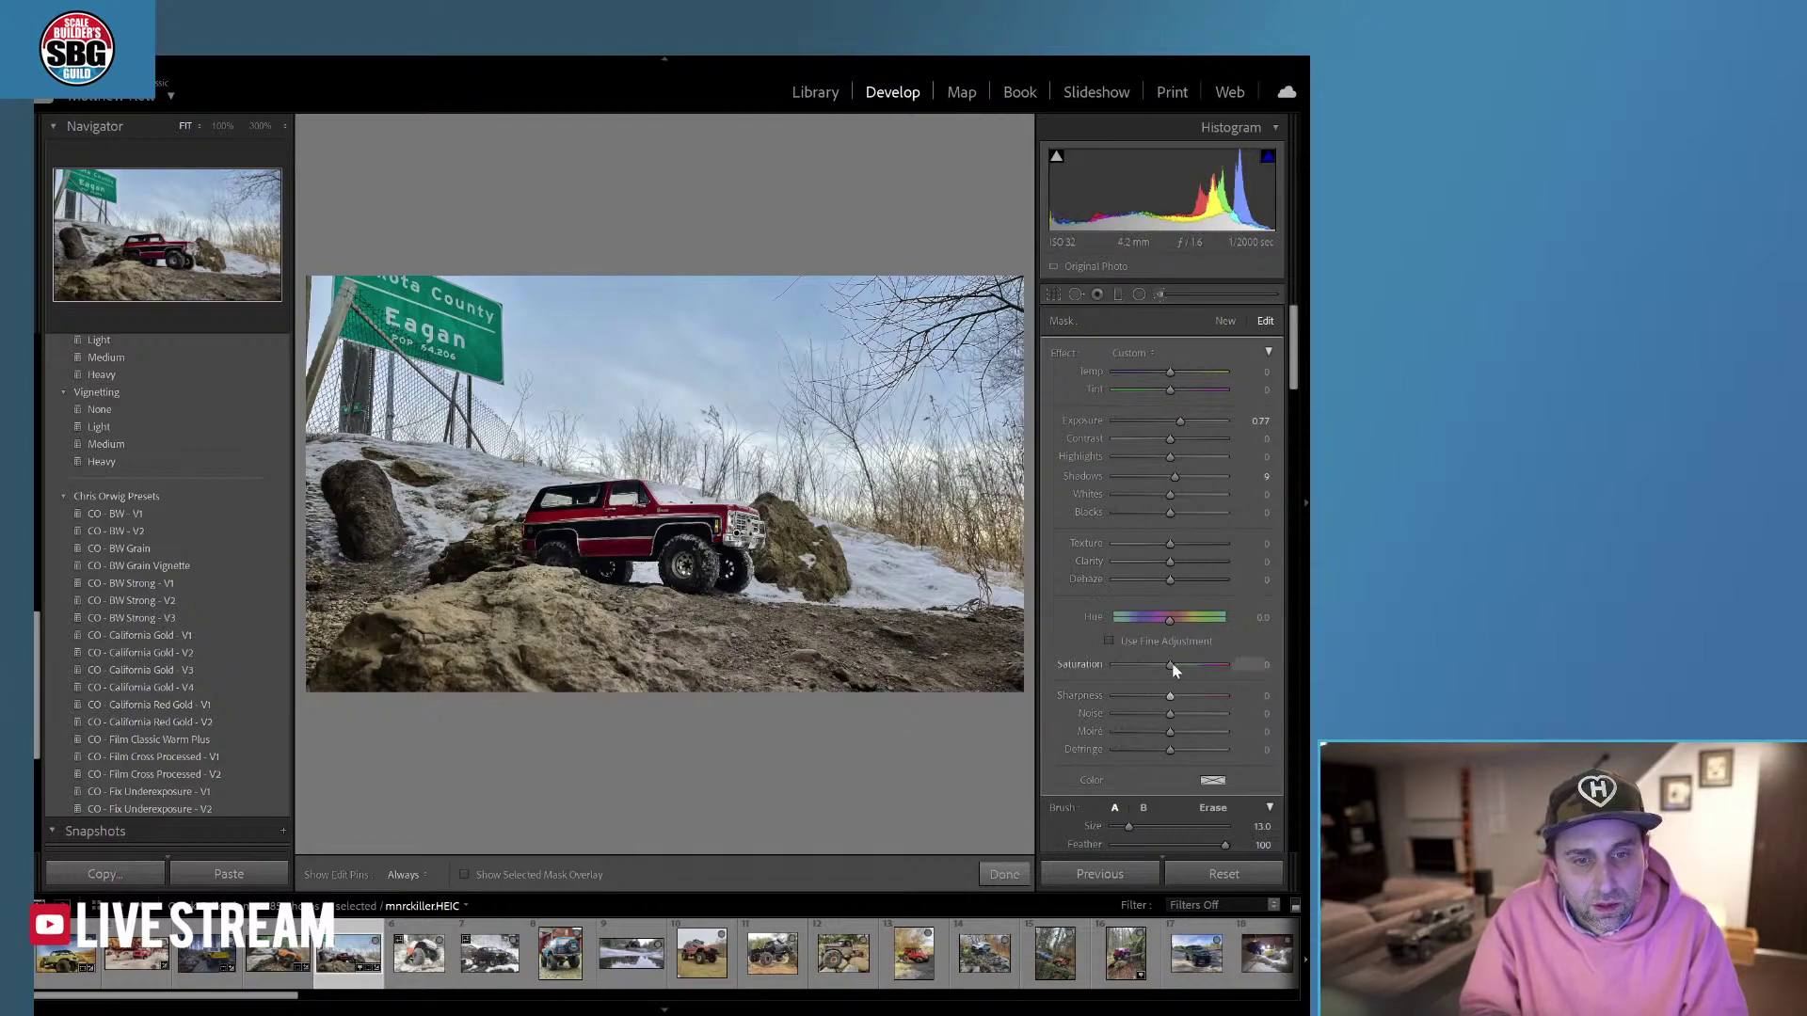
pyautogui.moveTo(1156, 663)
pyautogui.mouseDown()
pyautogui.moveTo(1128, 664)
pyautogui.moveTo(1170, 664)
pyautogui.mouseUp()
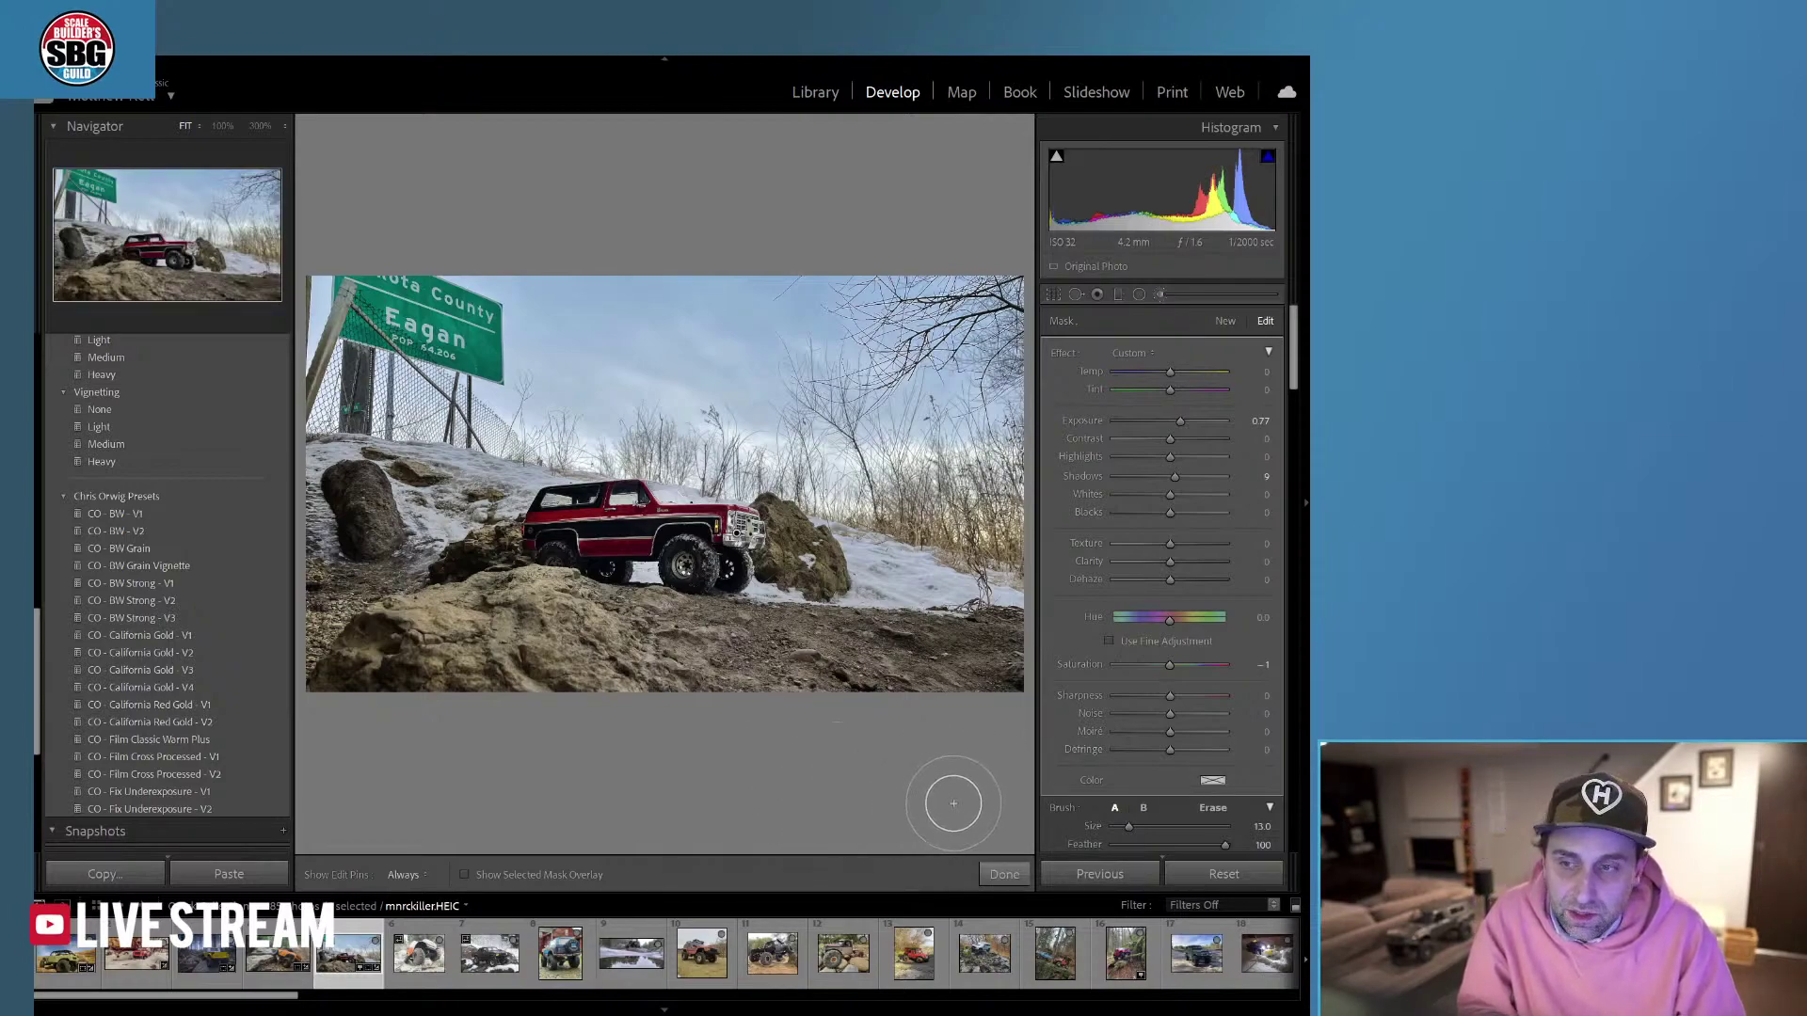
pyautogui.click(994, 875)
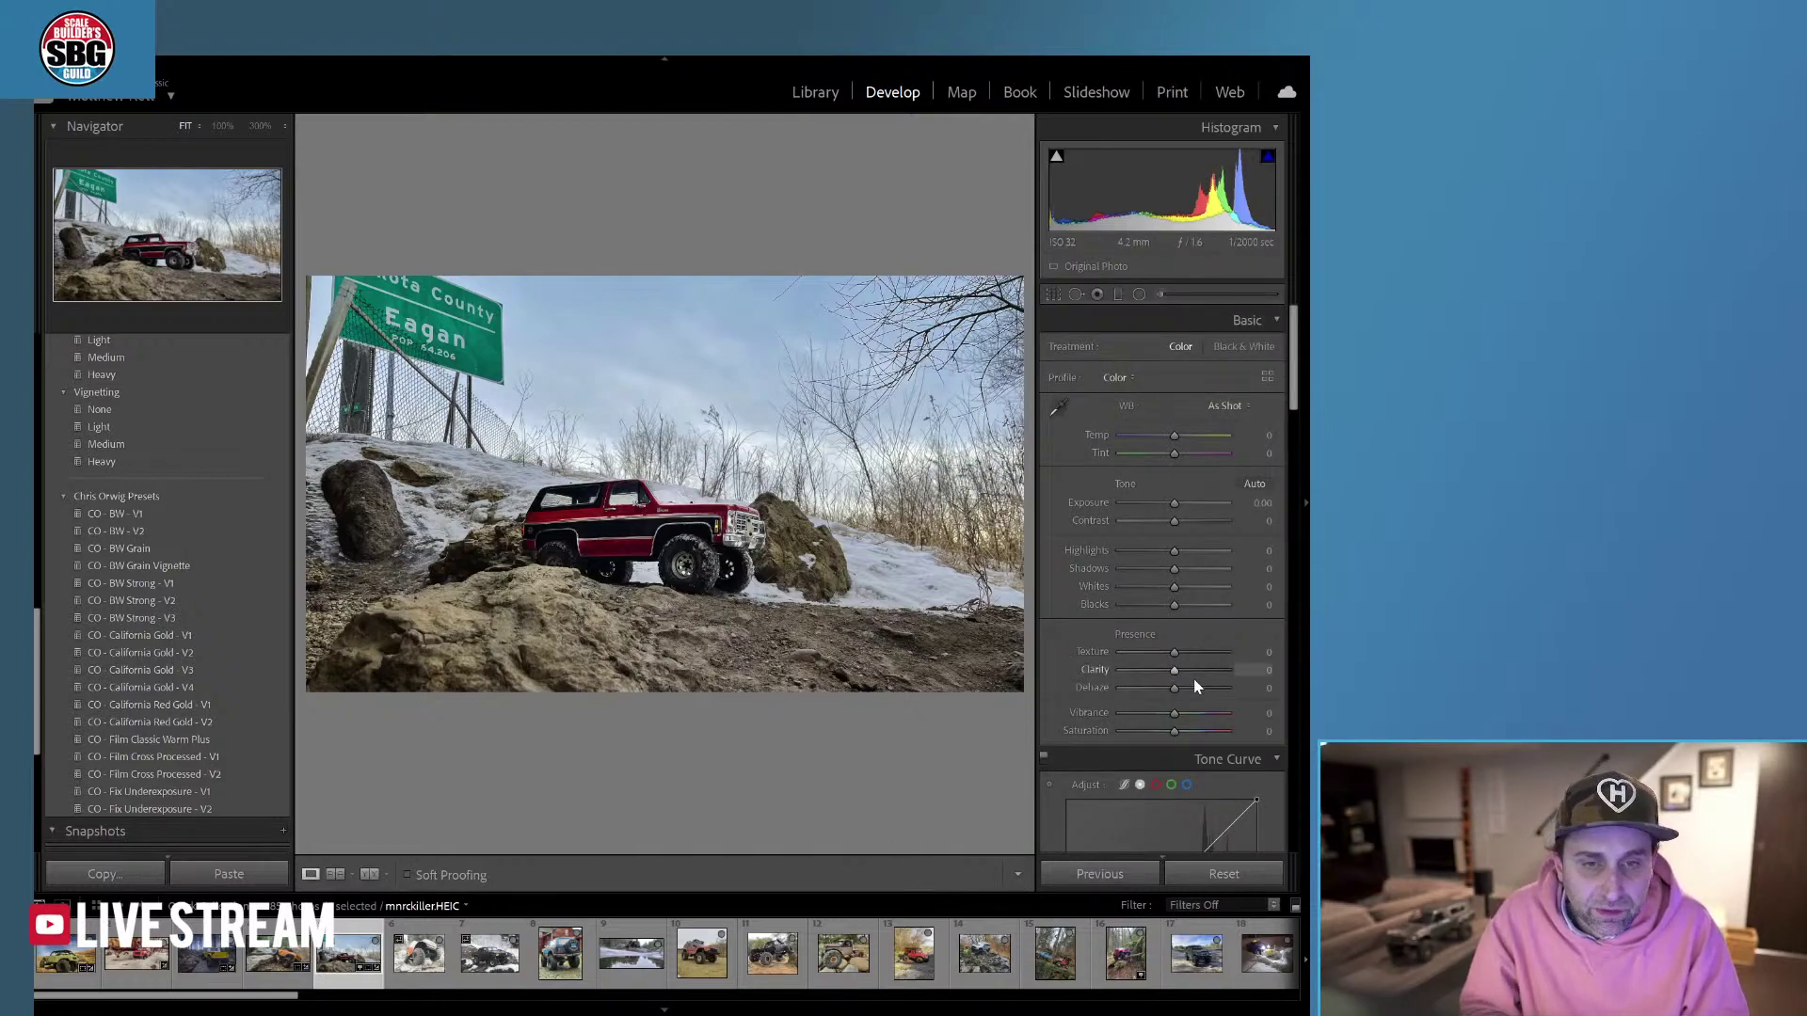
# Set the red truck photo's Texture to +20 and Clarity to +12, and raise the red luminance to about +16.
pyautogui.moveTo(1176, 653)
pyautogui.mouseDown()
pyautogui.moveTo(1193, 653)
pyautogui.moveTo(1180, 672)
pyautogui.mouseUp()
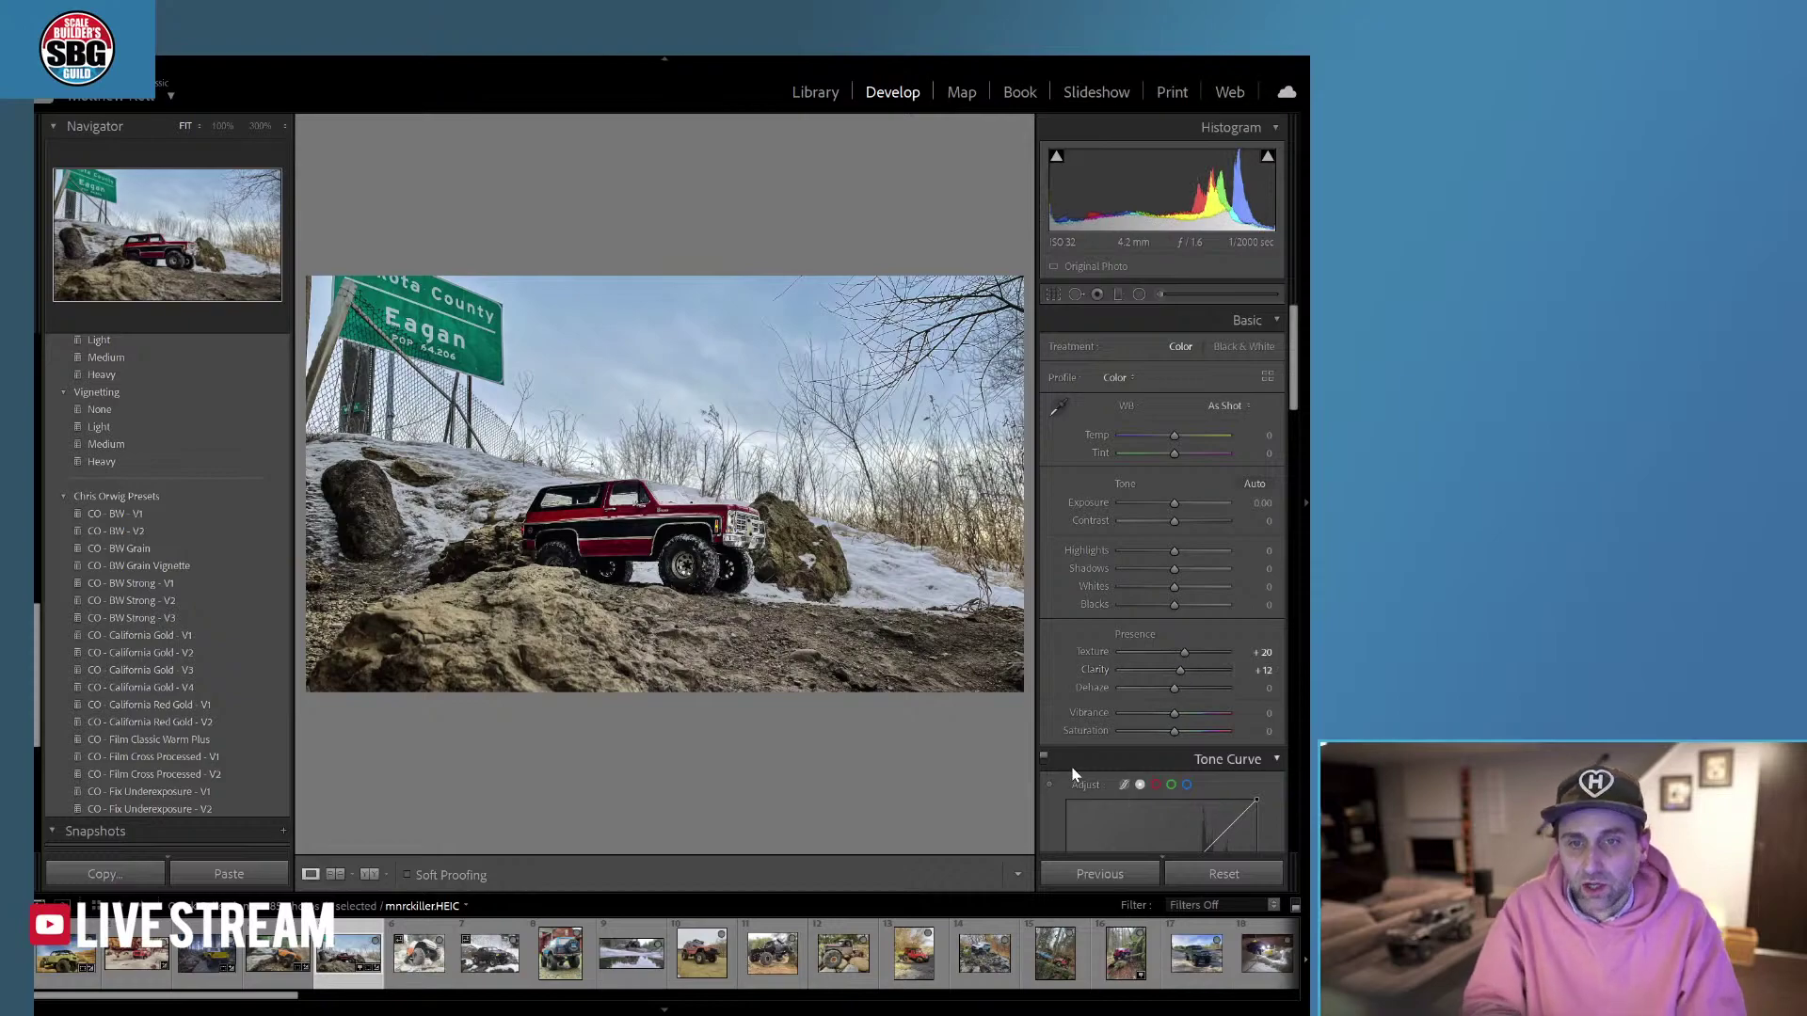
pyautogui.moveTo(1292, 392); pyautogui.dragTo(1279, 506)
pyautogui.click(1204, 486)
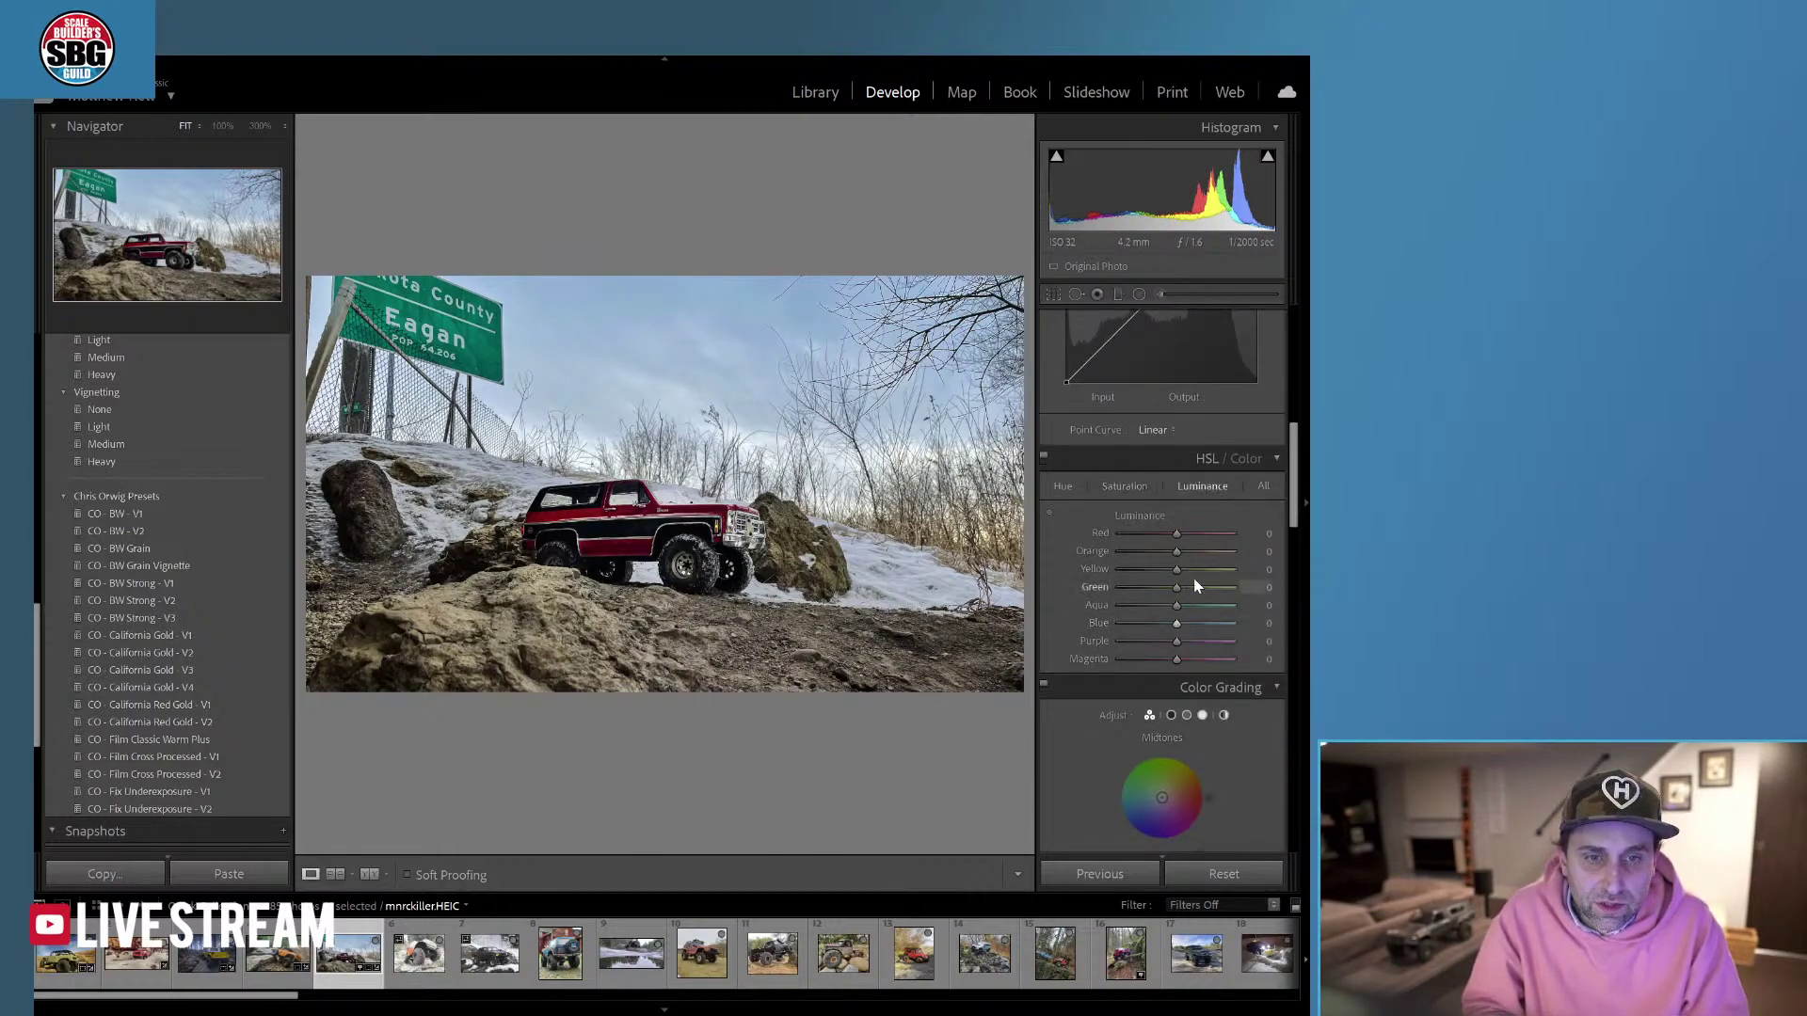
pyautogui.moveTo(1177, 534)
pyautogui.mouseDown()
pyautogui.moveTo(1151, 535)
pyautogui.moveTo(1184, 534)
pyautogui.mouseUp()
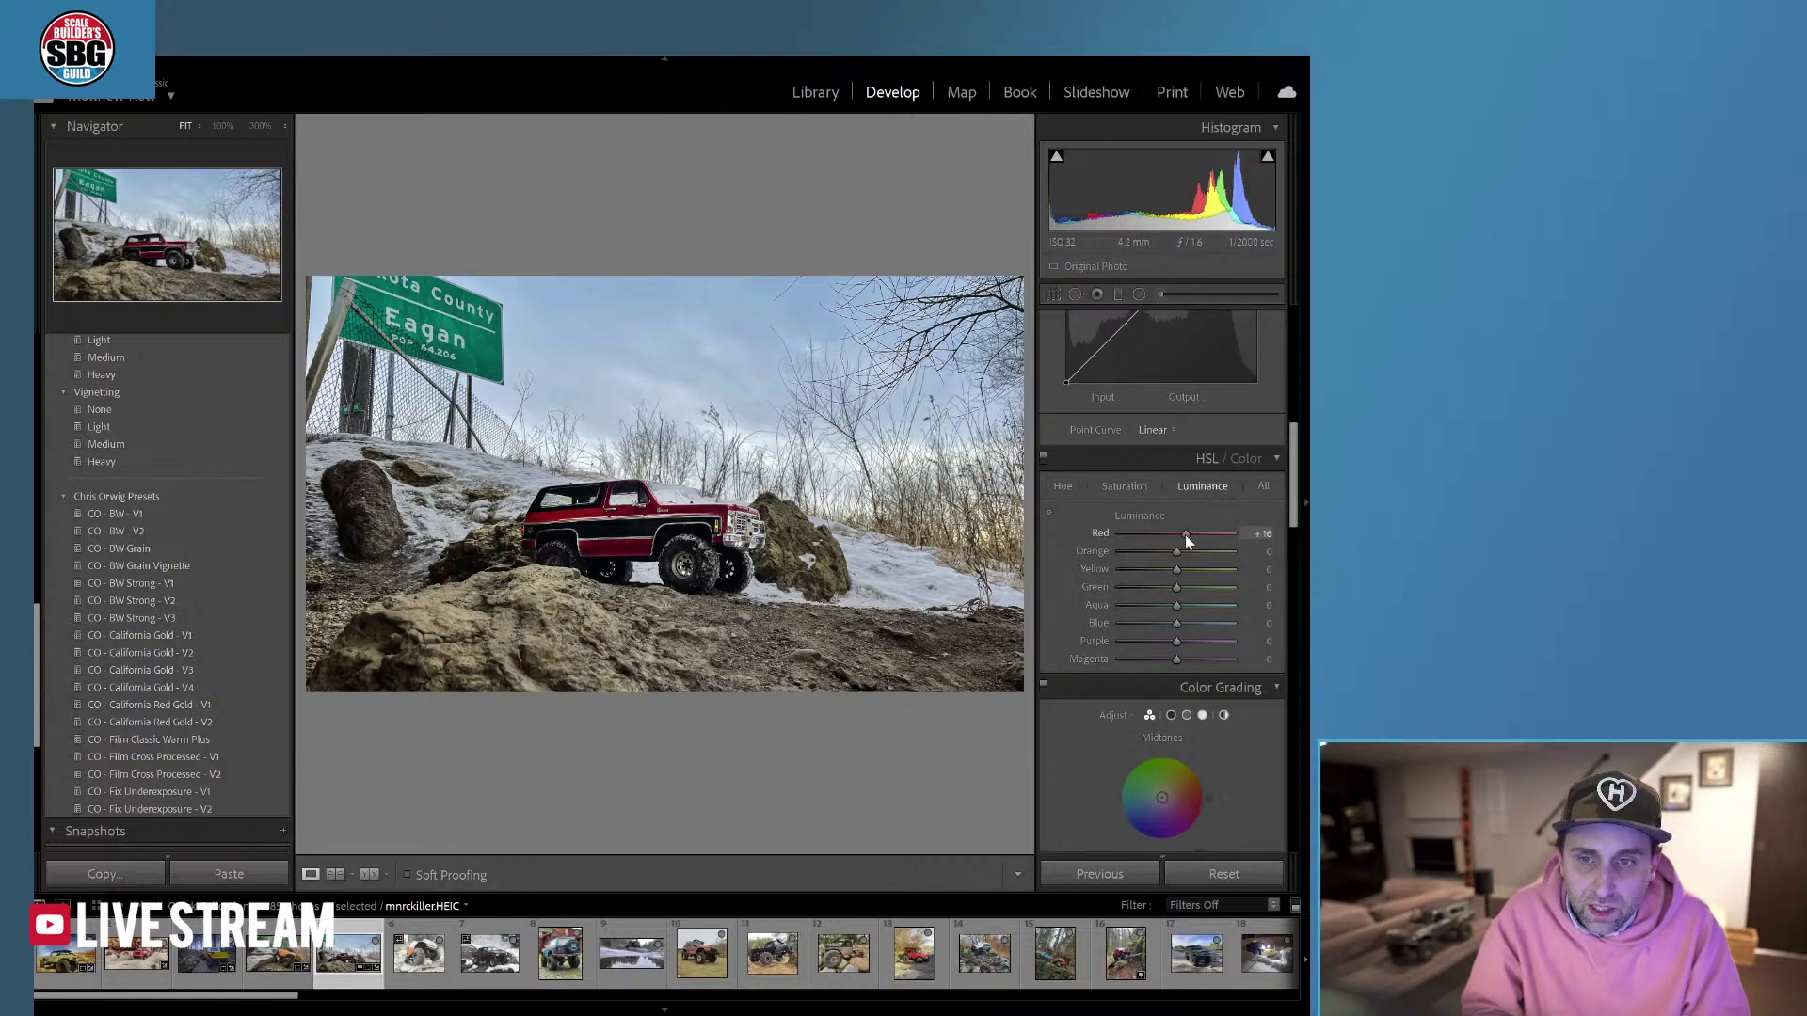
# Set the photo's color saturation to −27 for red, +45 for orange and +25 for yellow.
pyautogui.click(1125, 480)
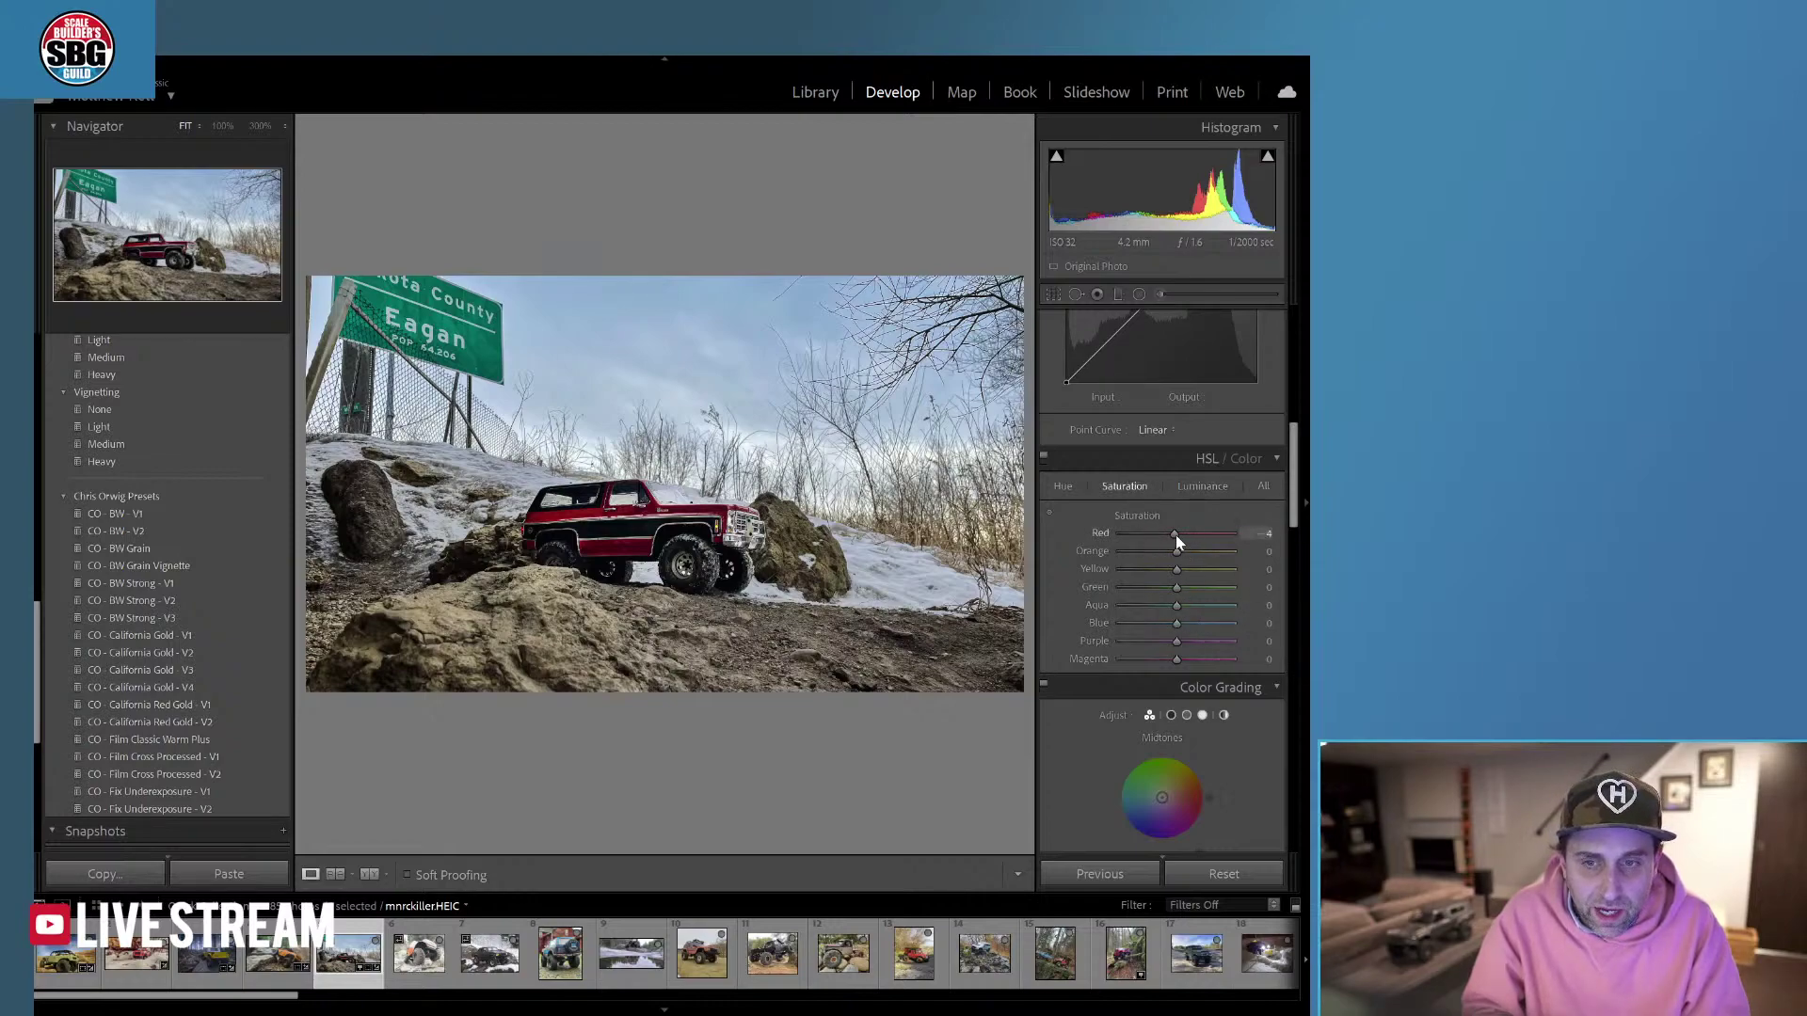
pyautogui.moveTo(1143, 537); pyautogui.dragTo(1162, 534)
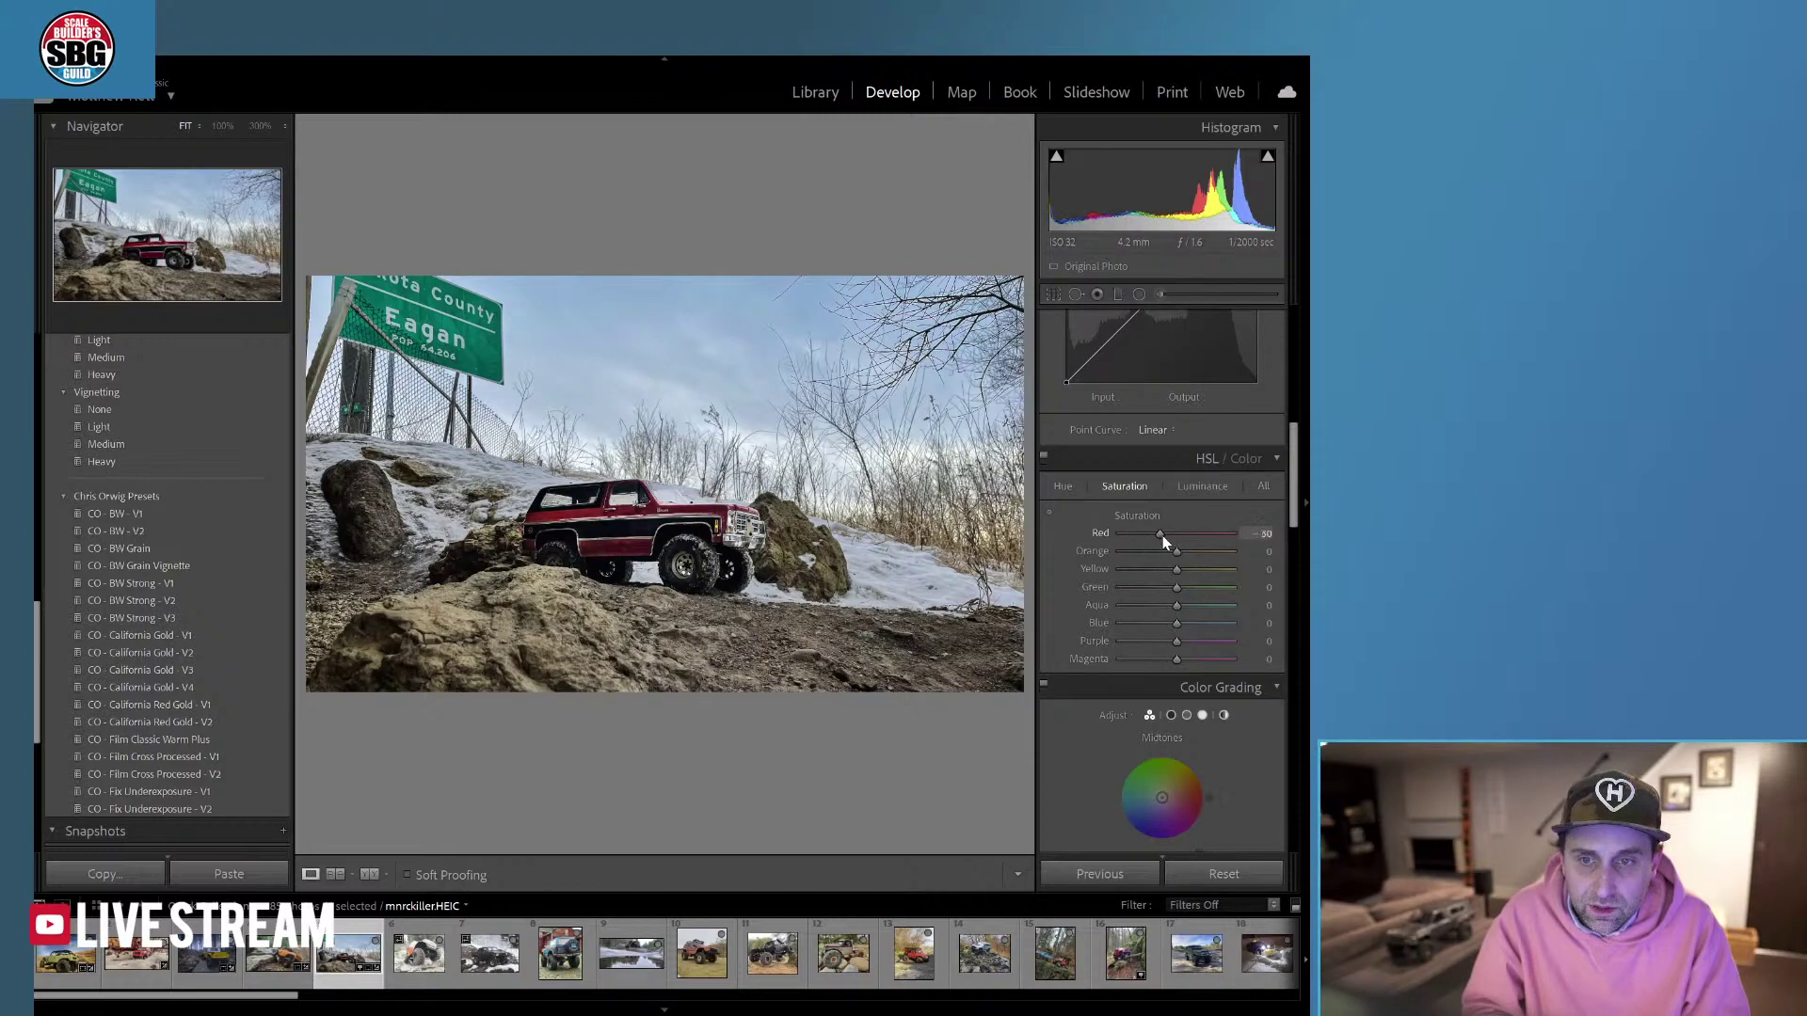
pyautogui.click(1064, 486)
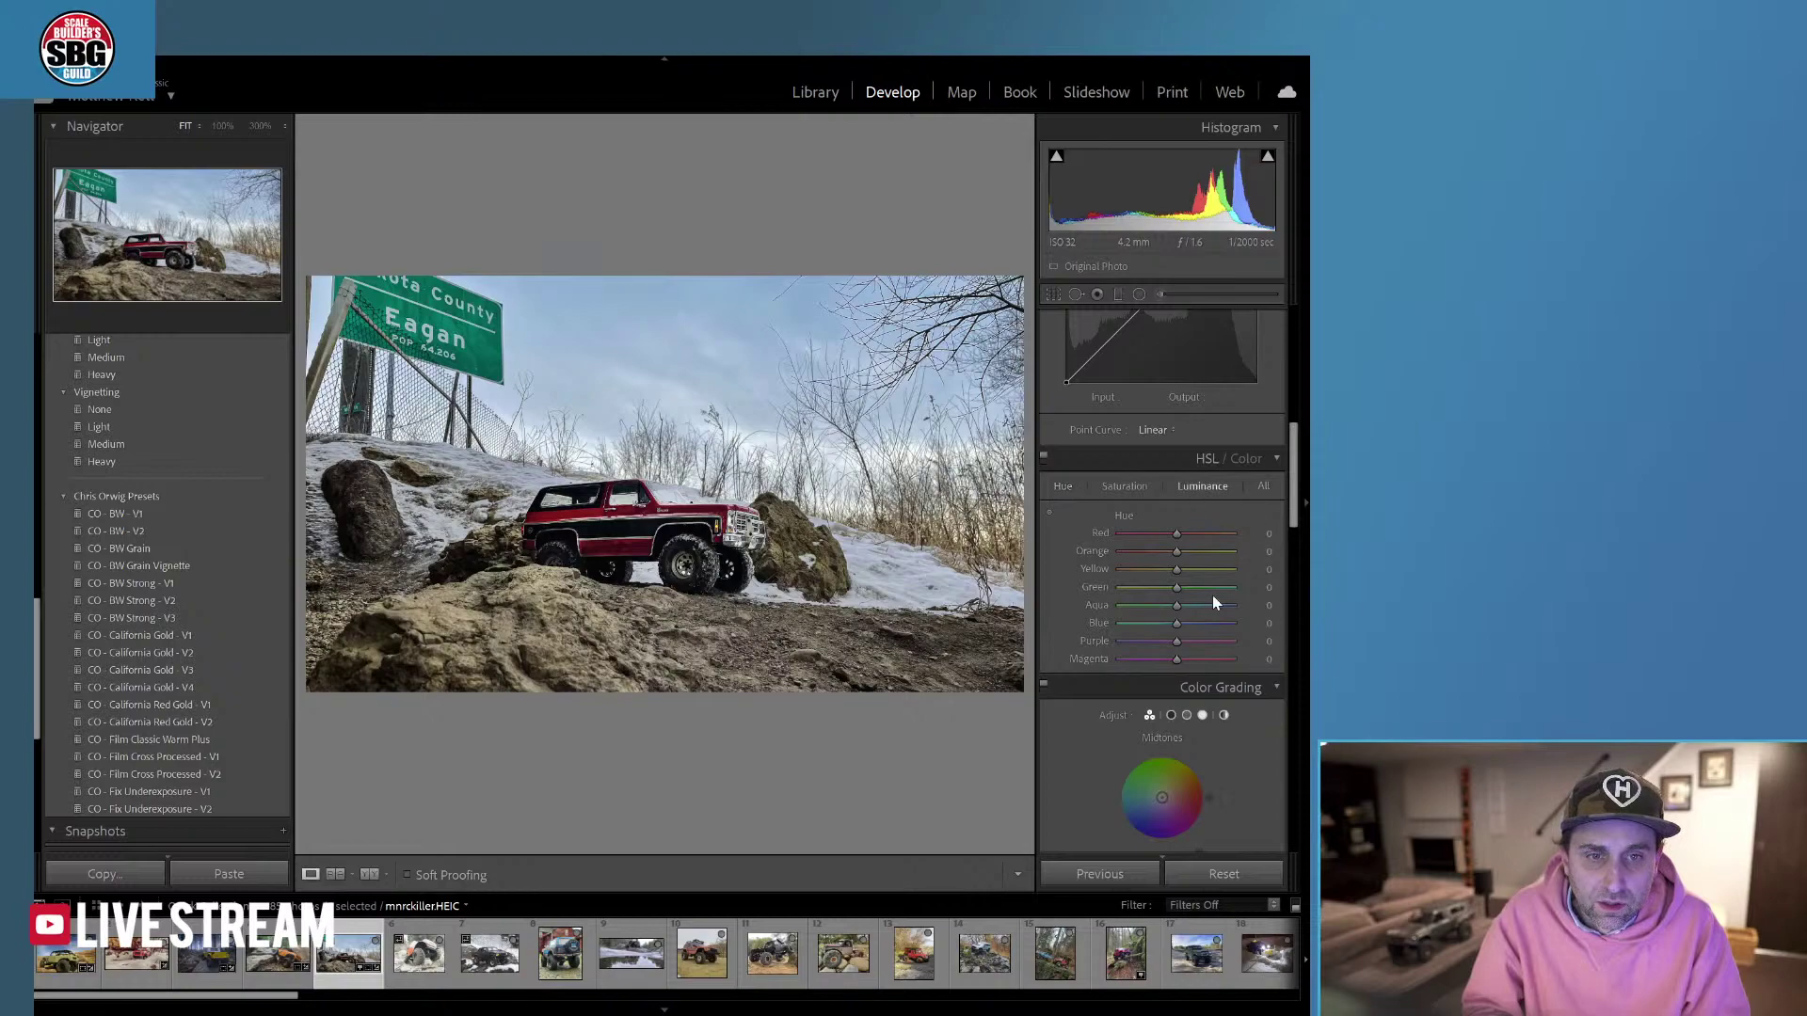
pyautogui.click(1125, 487)
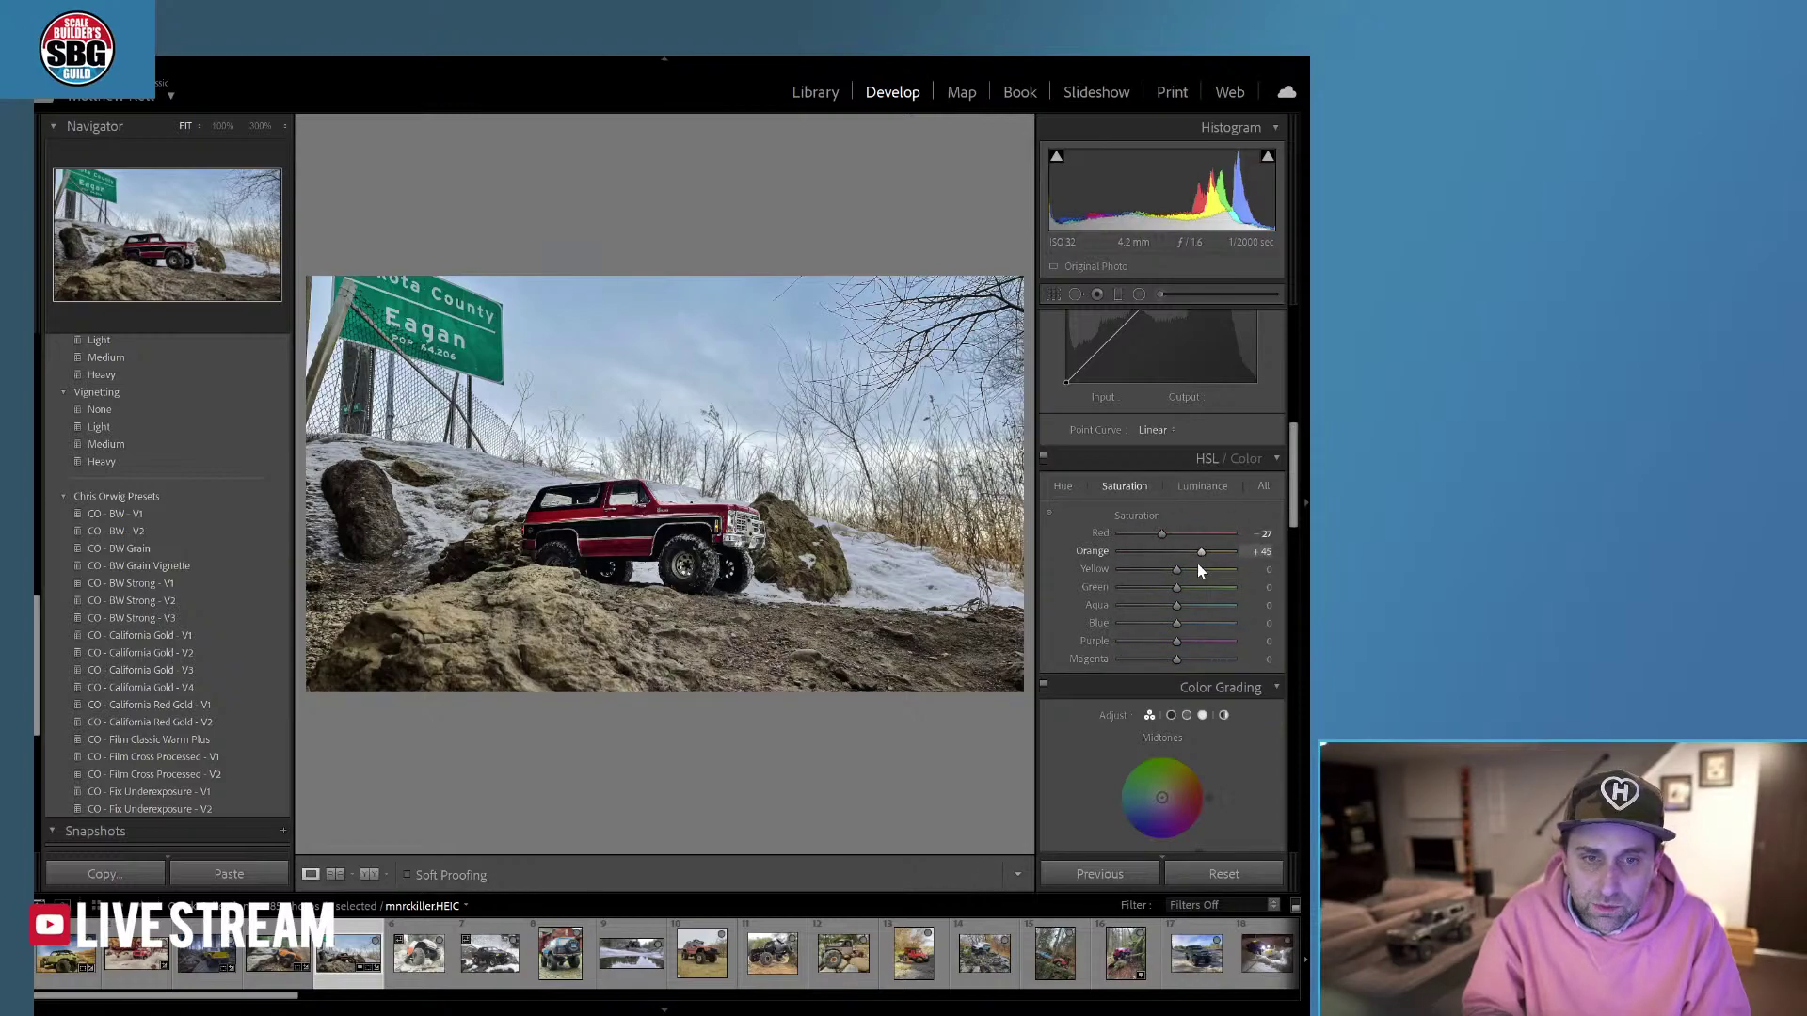
pyautogui.moveTo(1178, 570); pyautogui.dragTo(1211, 572)
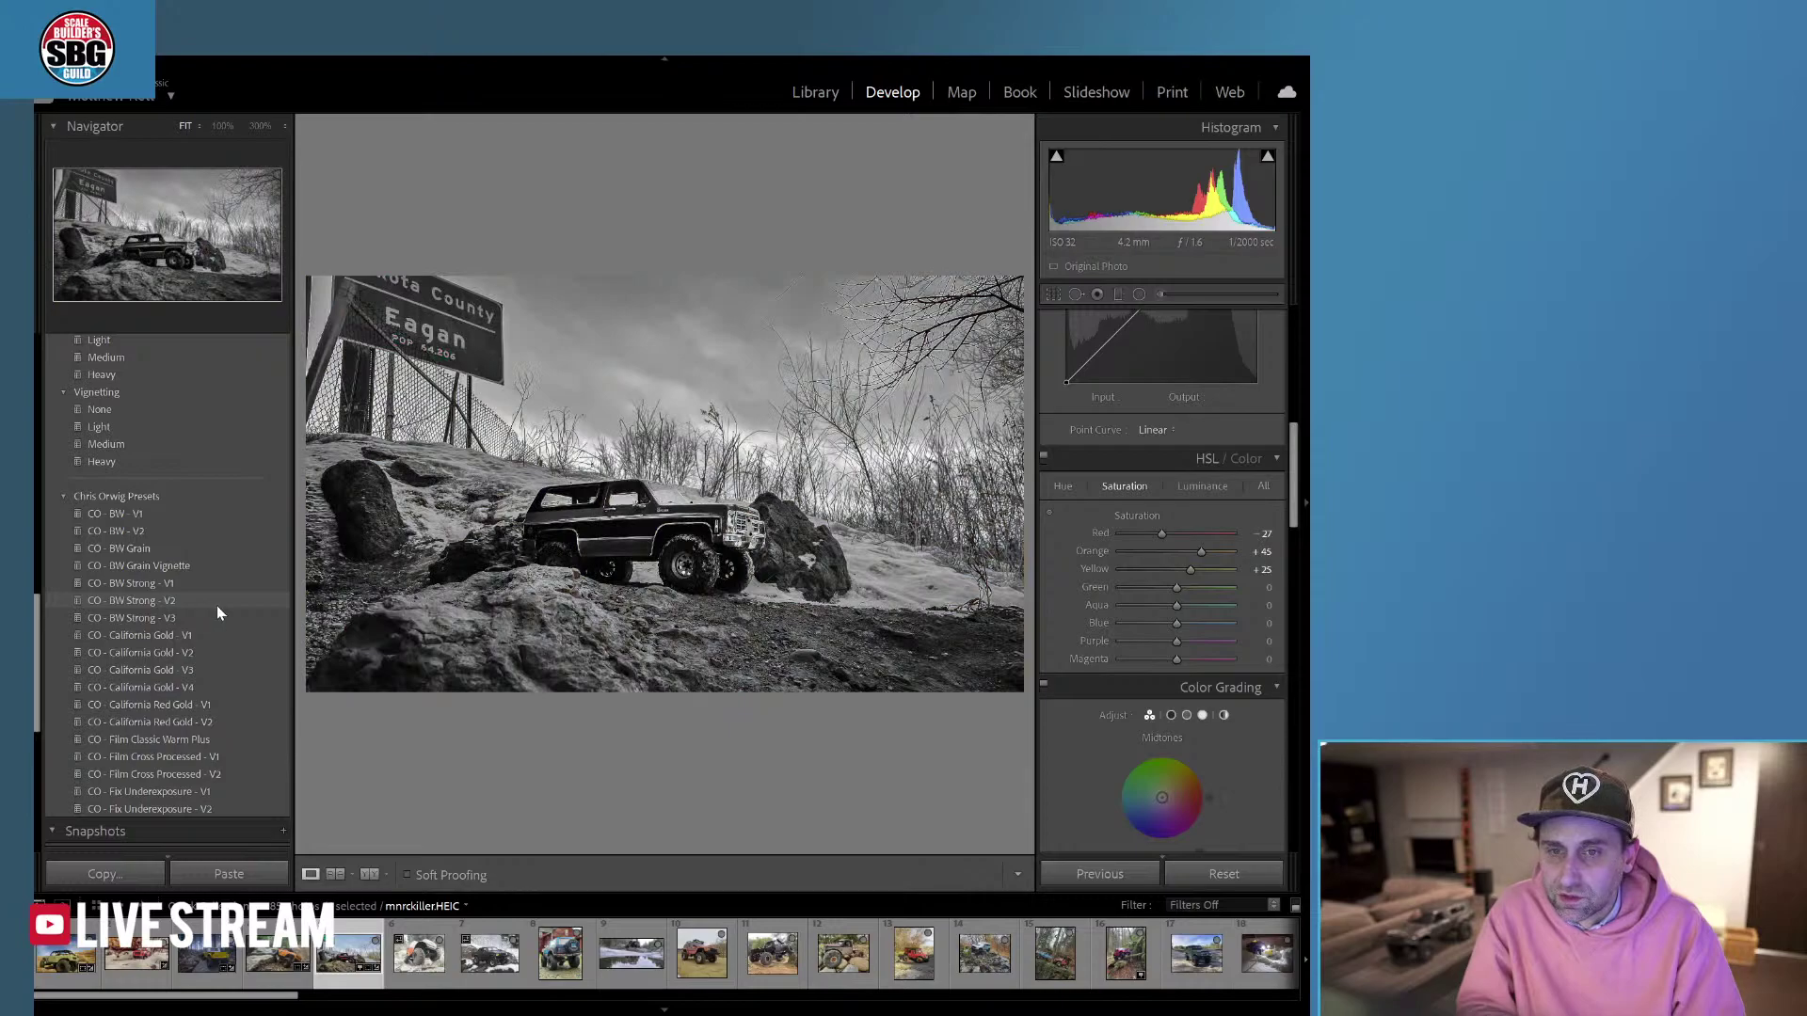
# Preview the CO - BW Strong - V2 and Cool Matte presets on the red truck photo, and inspect the edited photo enlarged.
pyautogui.scroll(10, 209, 607)
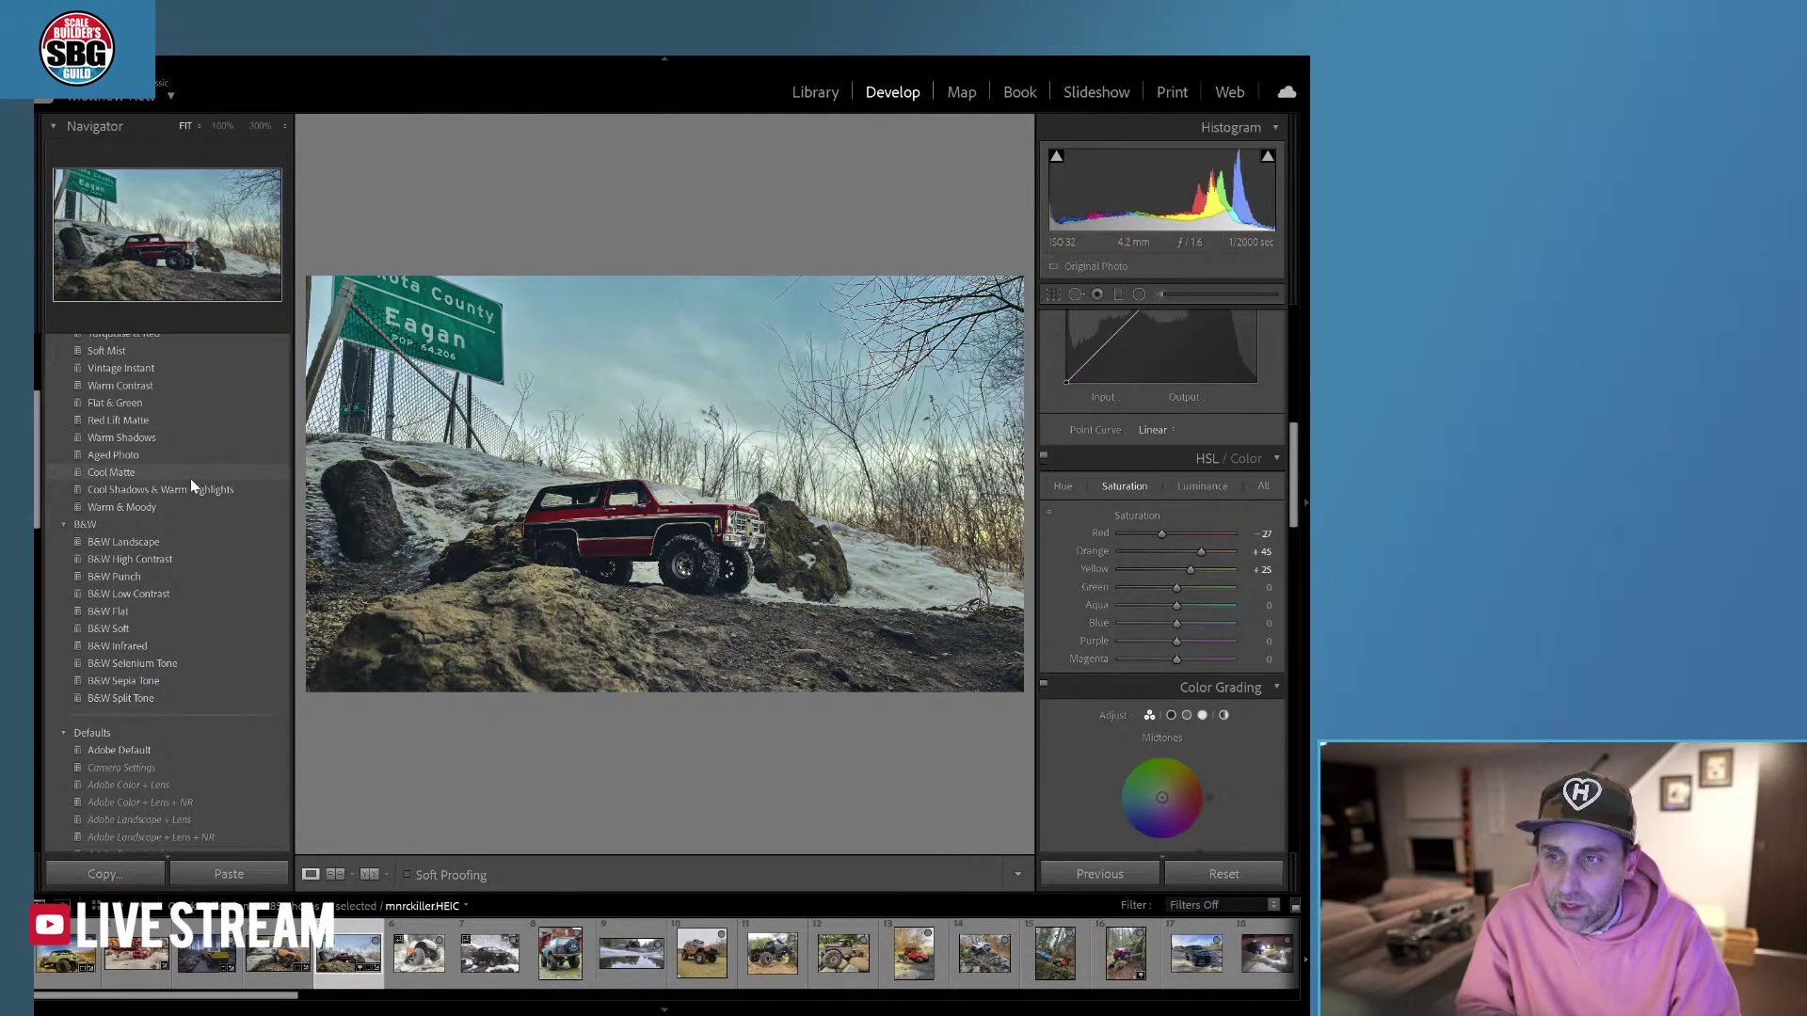
pyautogui.click(190, 477)
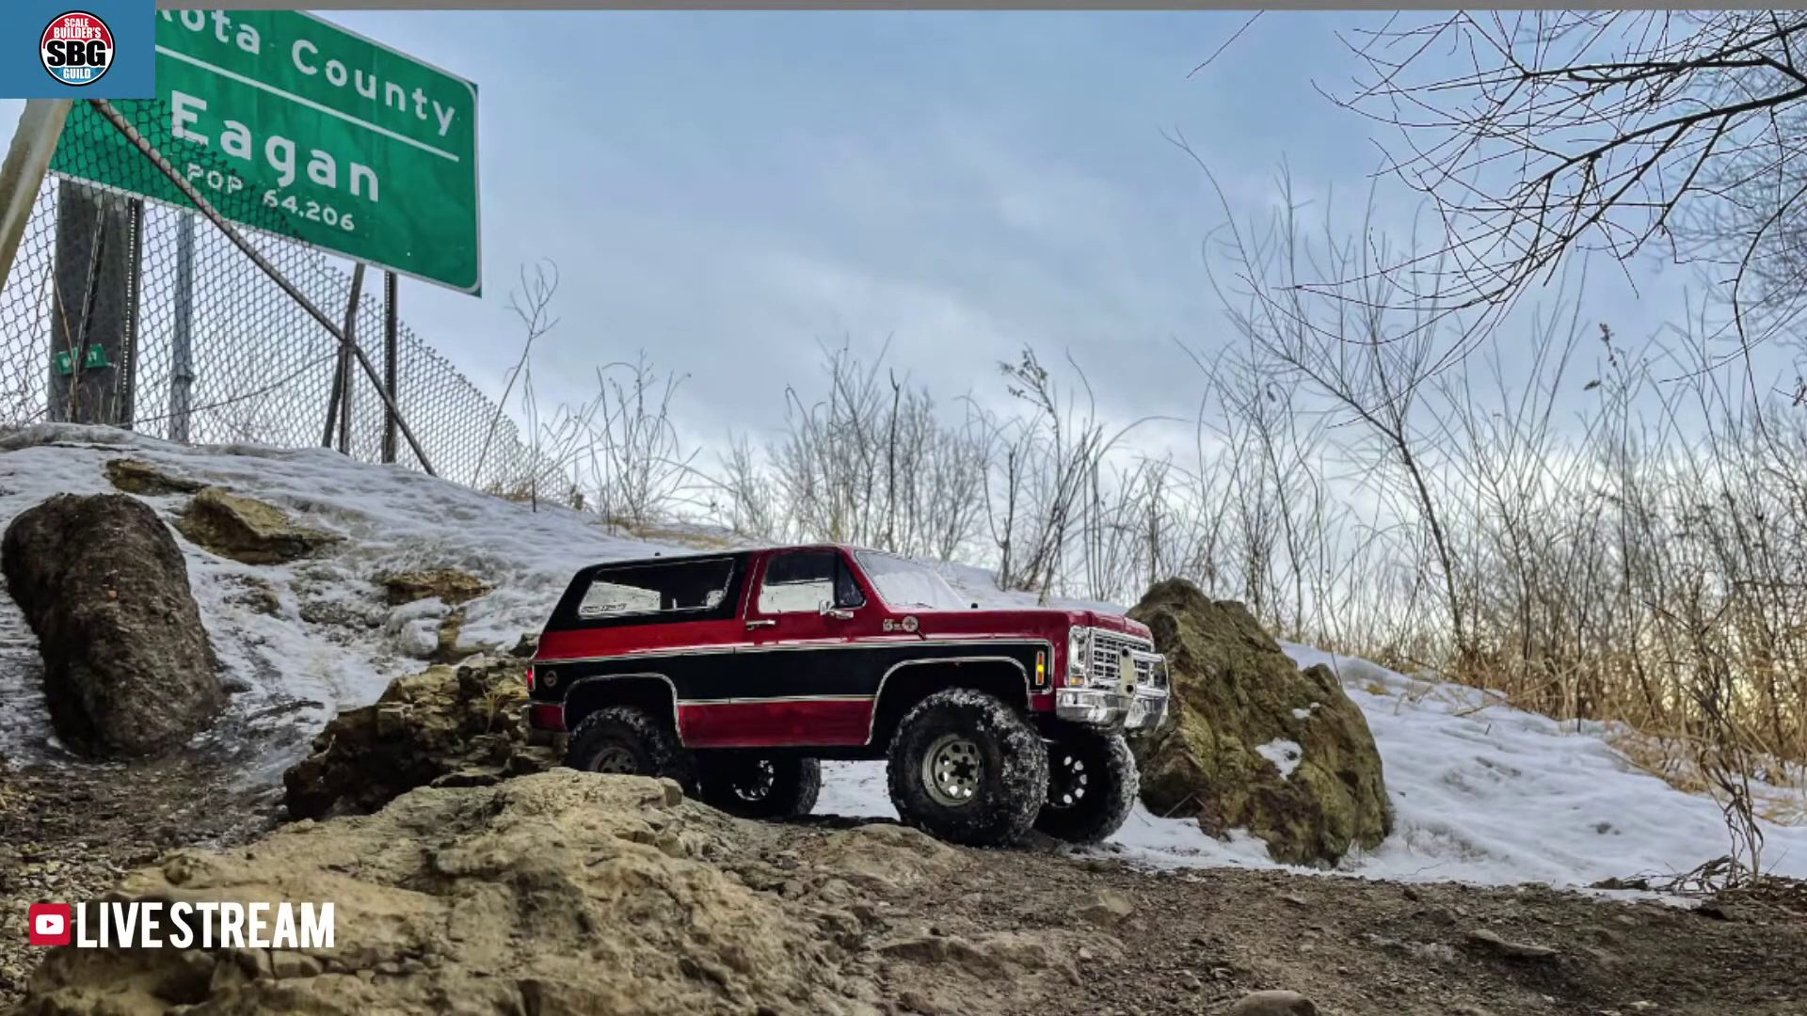
pyautogui.click(918, 560)
pyautogui.moveTo(533, 953); pyautogui.dragTo(527, 611)
pyautogui.click(688, 675)
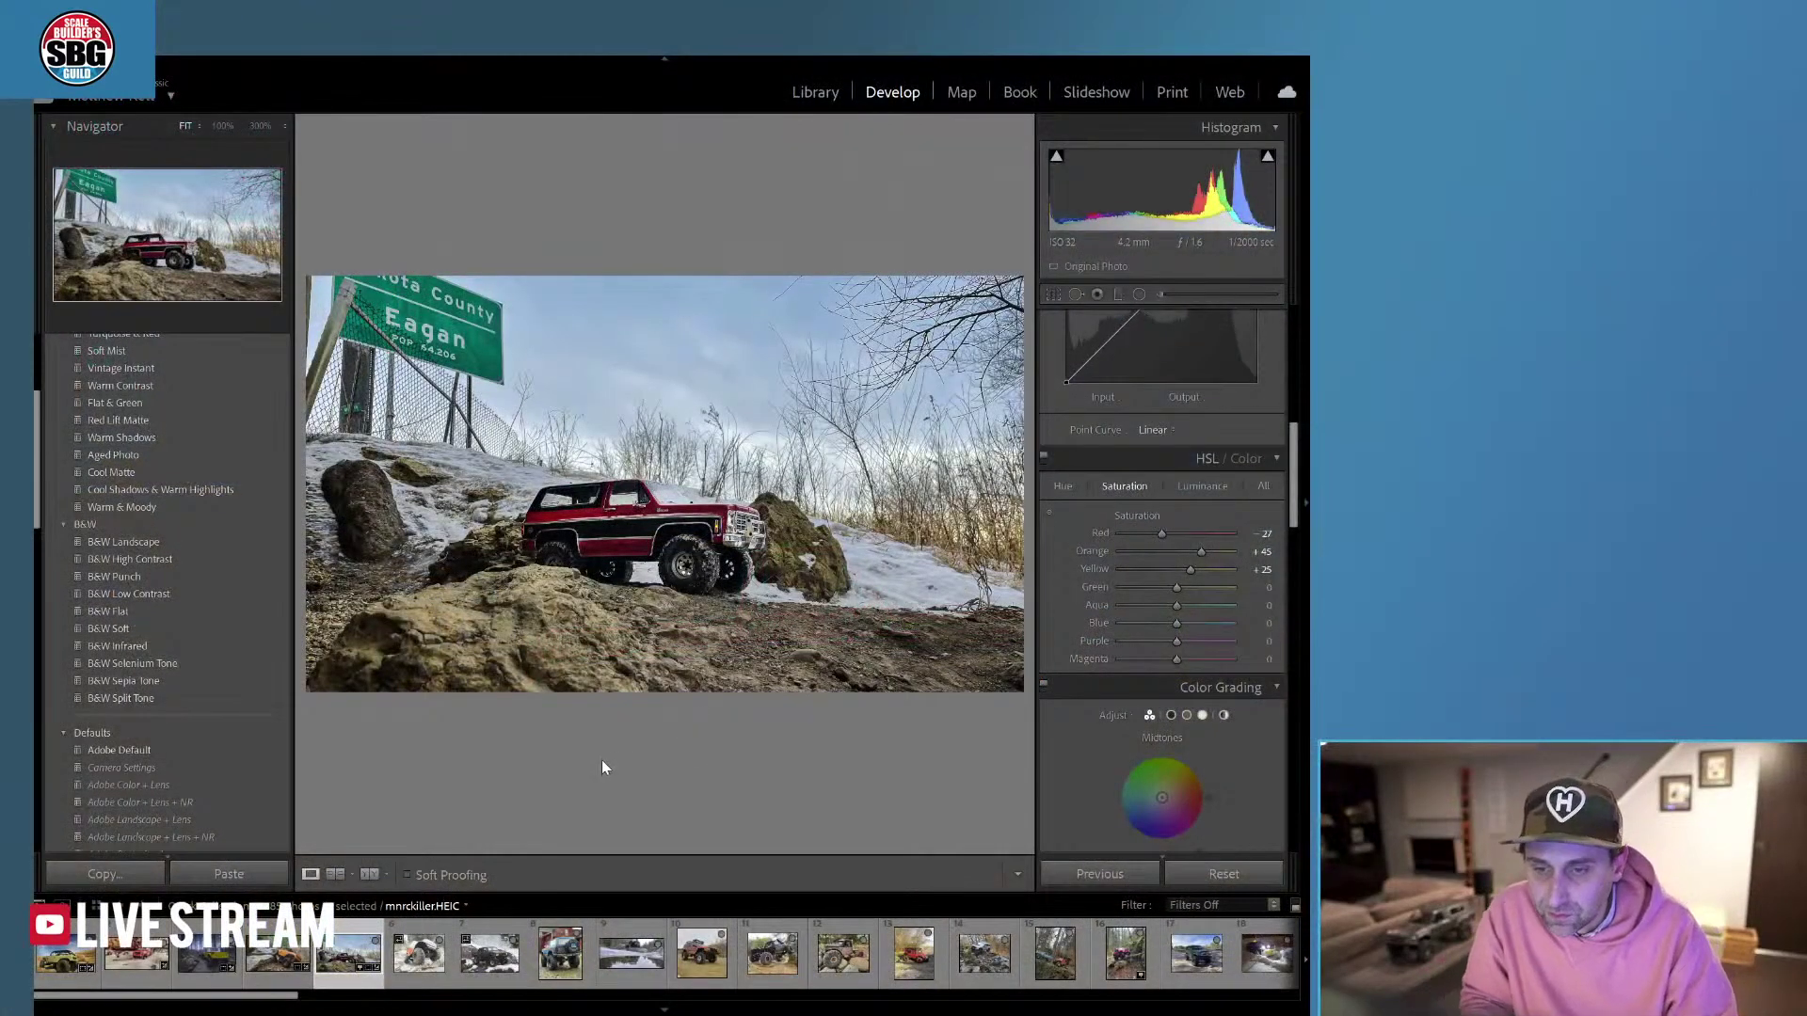
# Open the orange Toyota crawler photo and set Exposure to −0.89, Highlights to −18 and Shadows to −28.
pyautogui.click(406, 960)
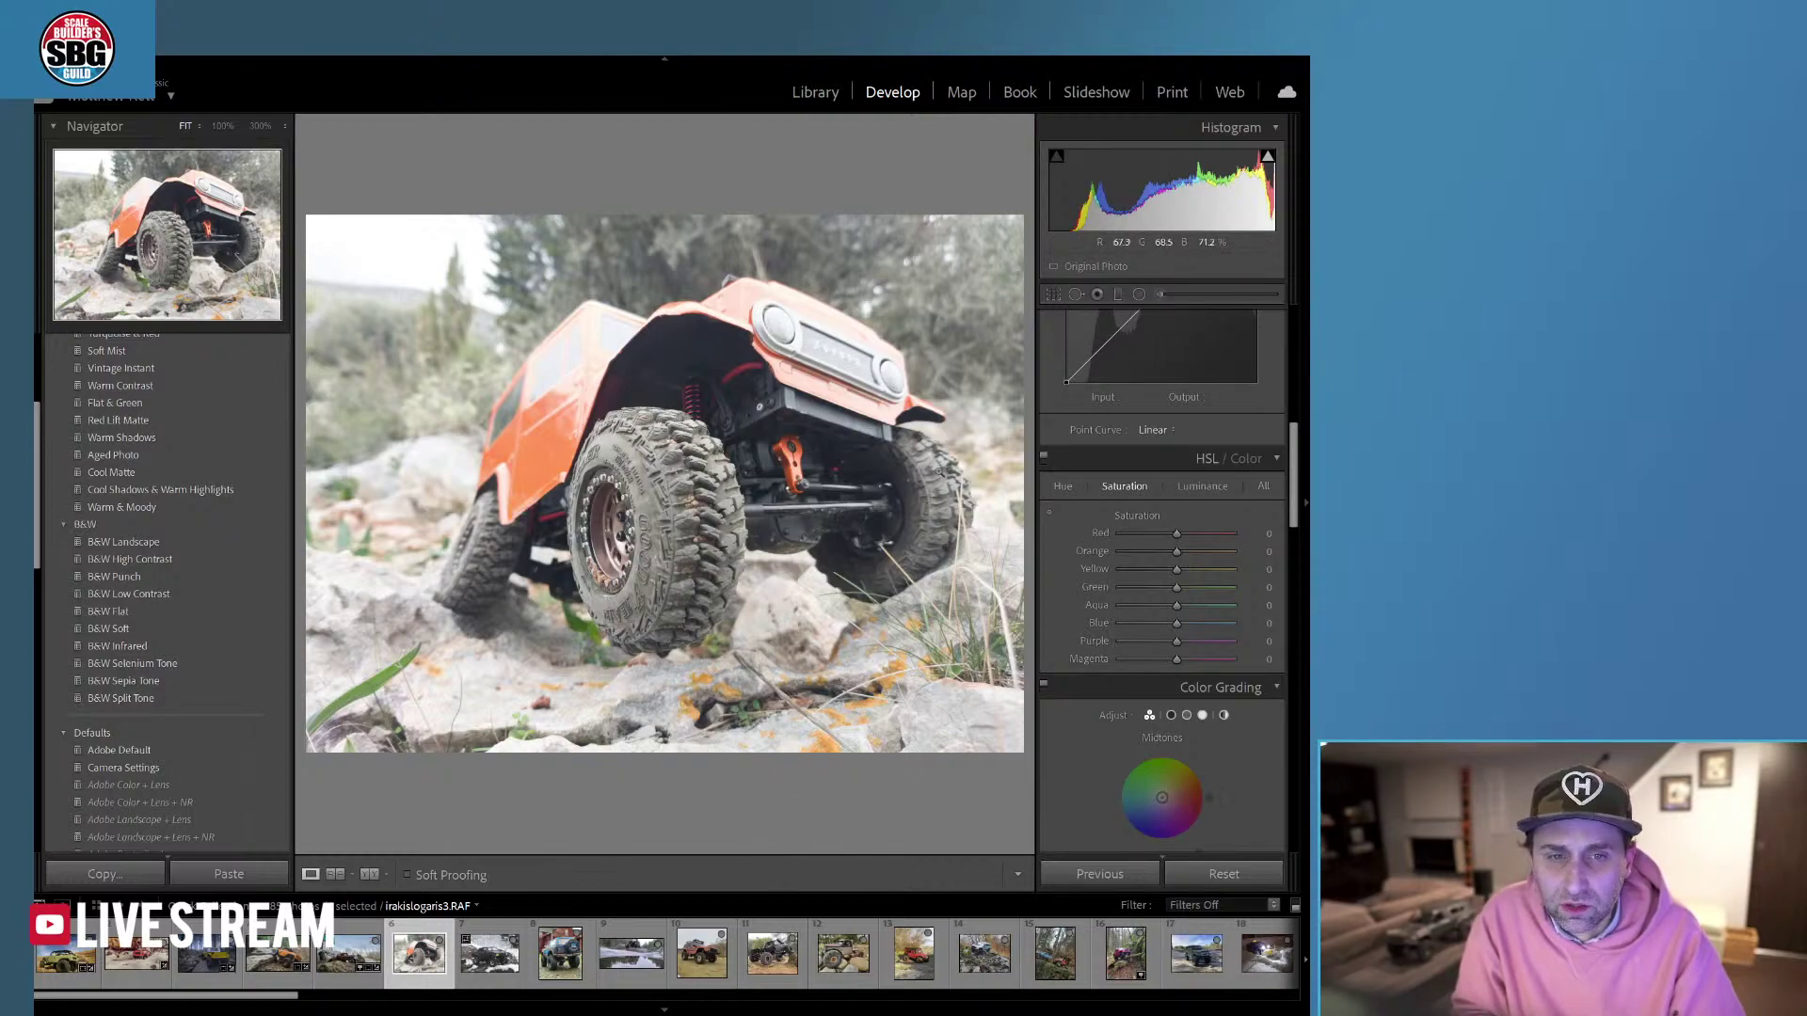
pyautogui.moveTo(1295, 442); pyautogui.dragTo(1291, 299)
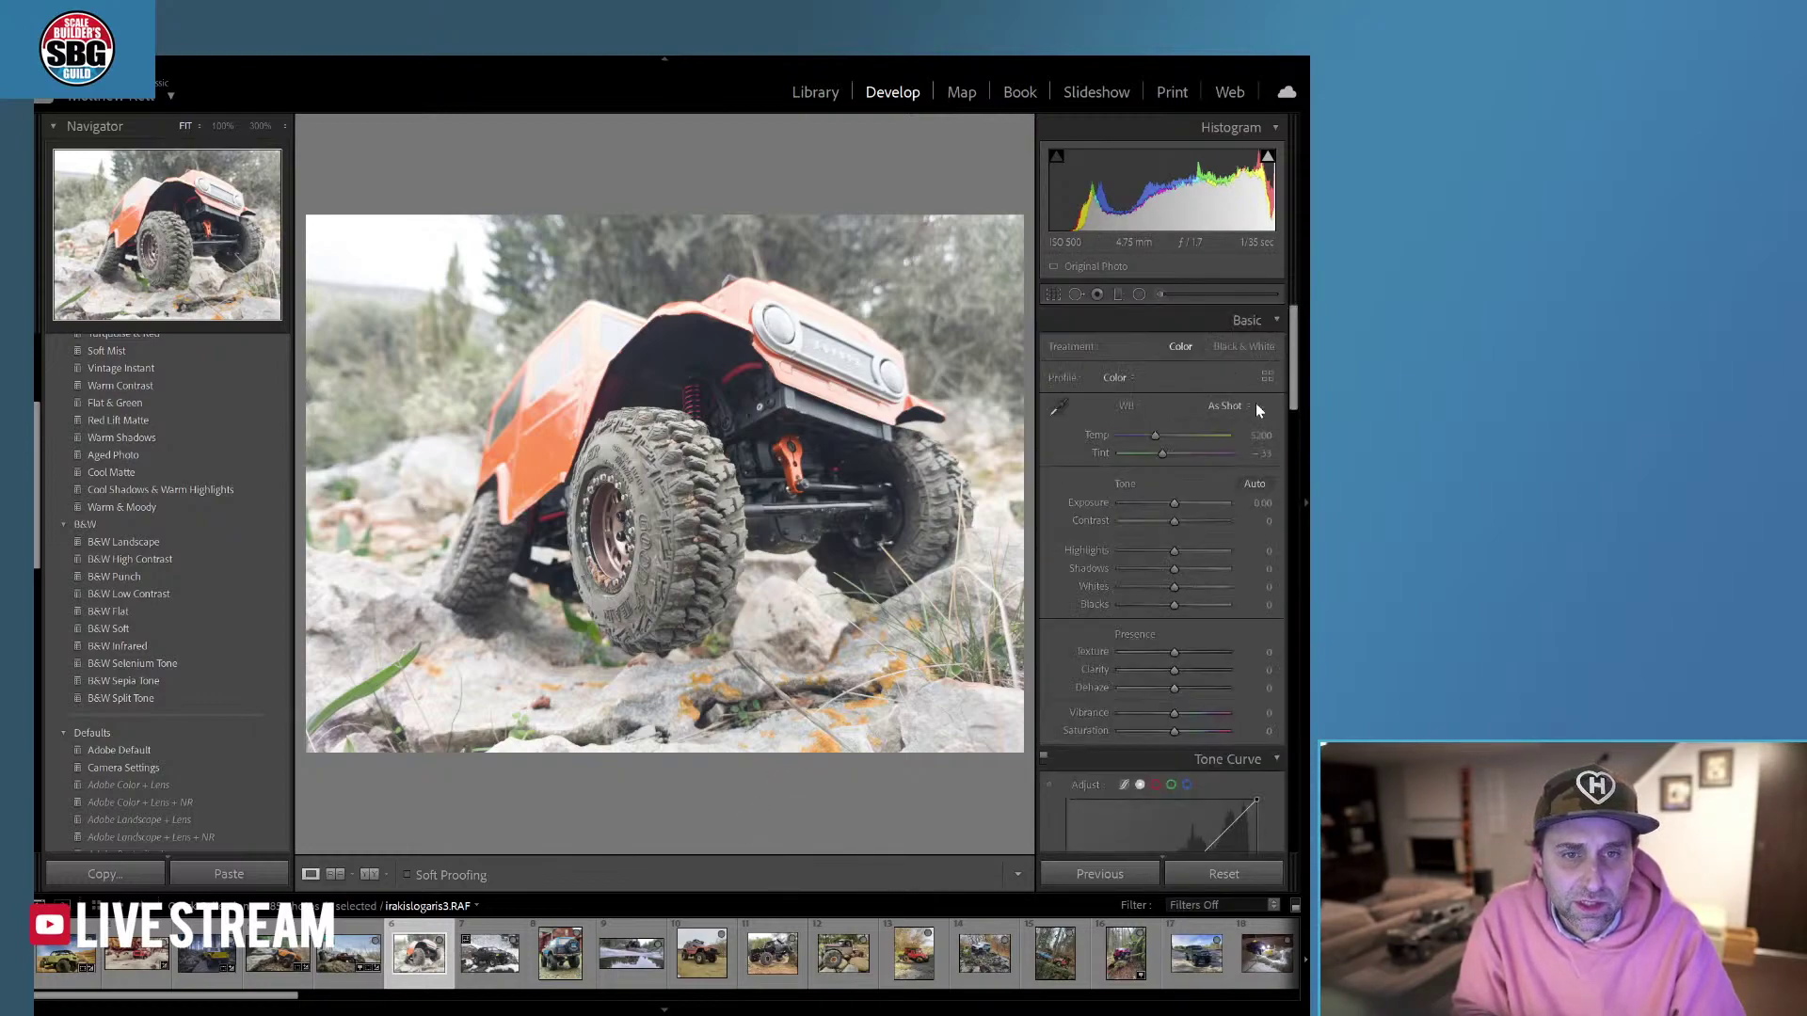
pyautogui.moveTo(1175, 502); pyautogui.dragTo(1165, 505)
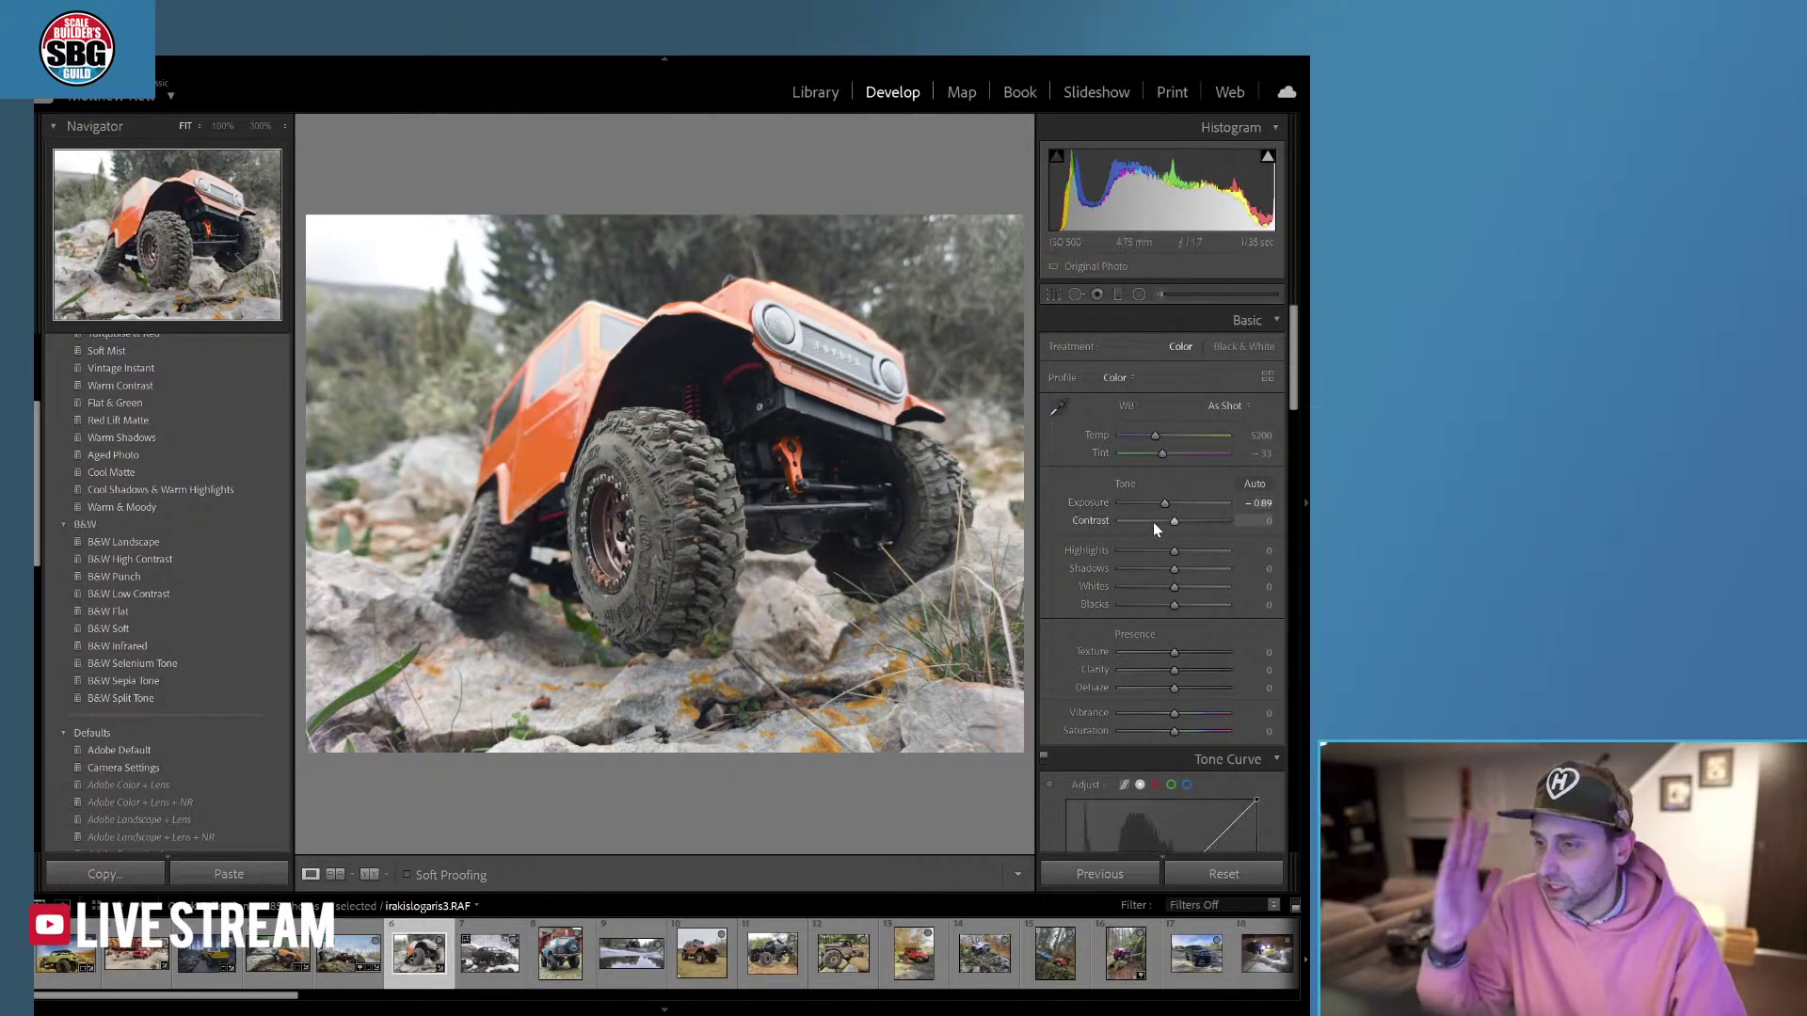
pyautogui.moveTo(1173, 551); pyautogui.dragTo(1166, 557)
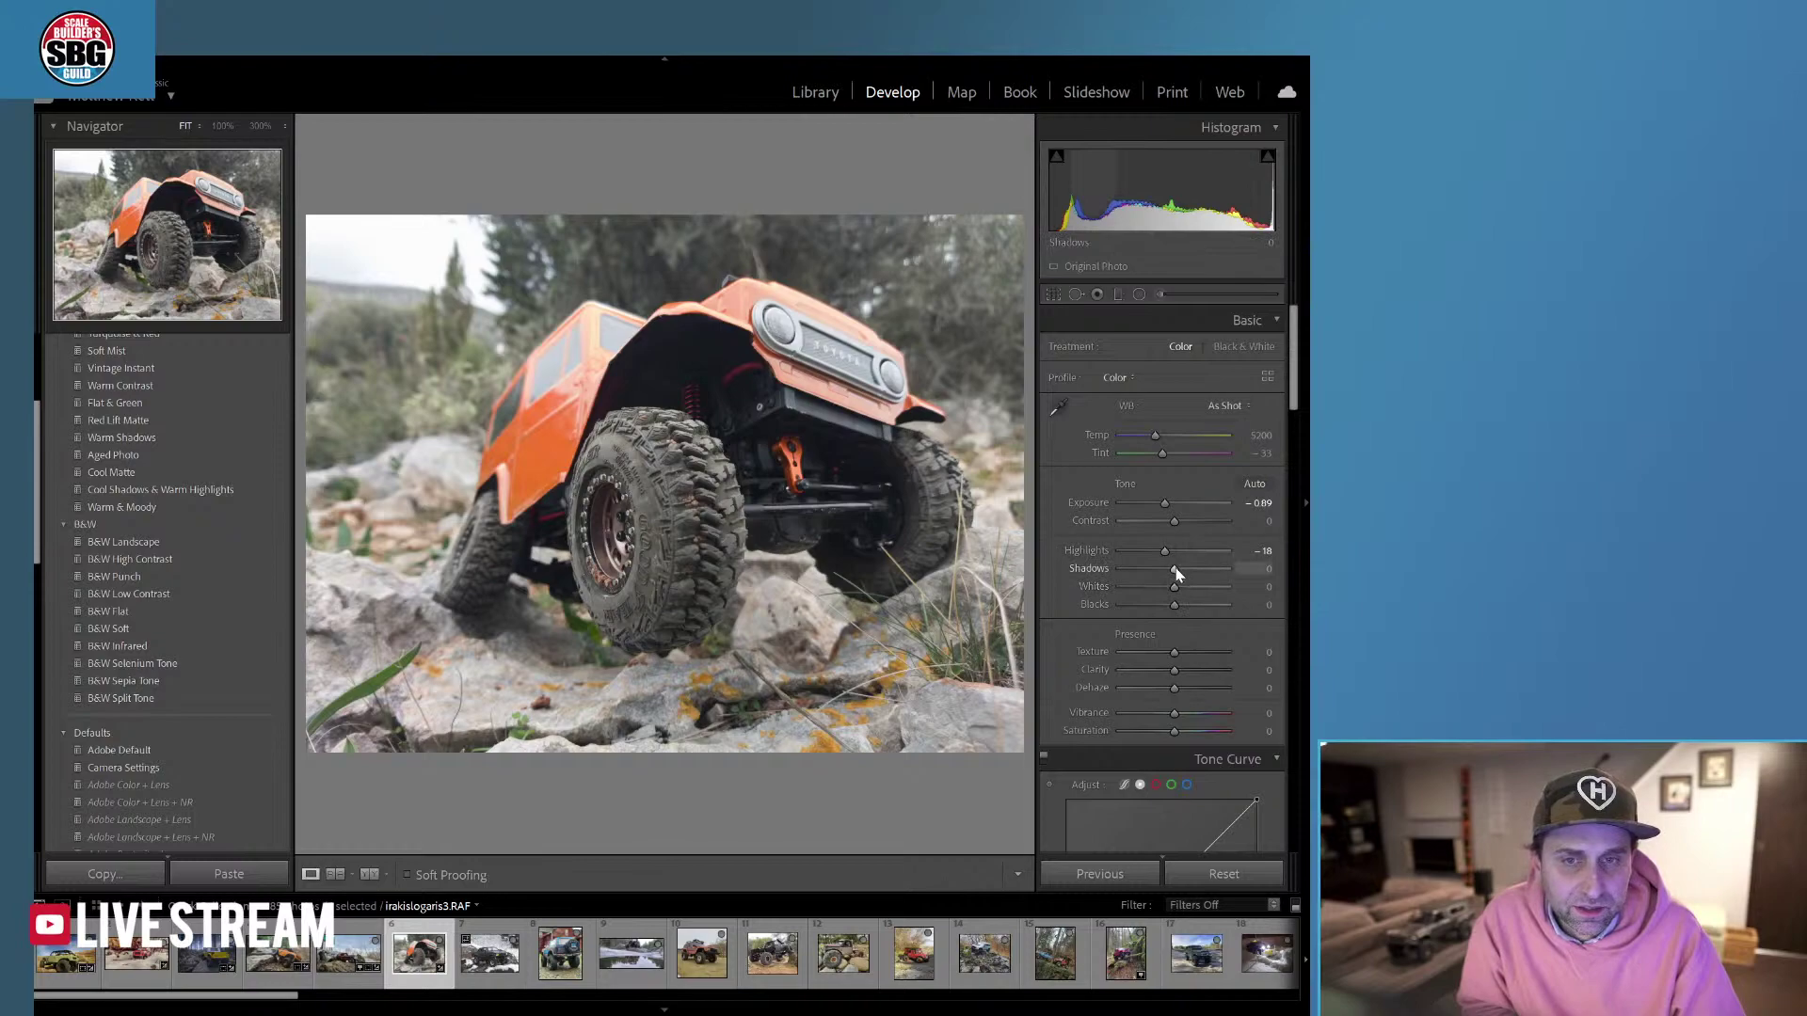
pyautogui.moveTo(1175, 574); pyautogui.dragTo(1159, 570)
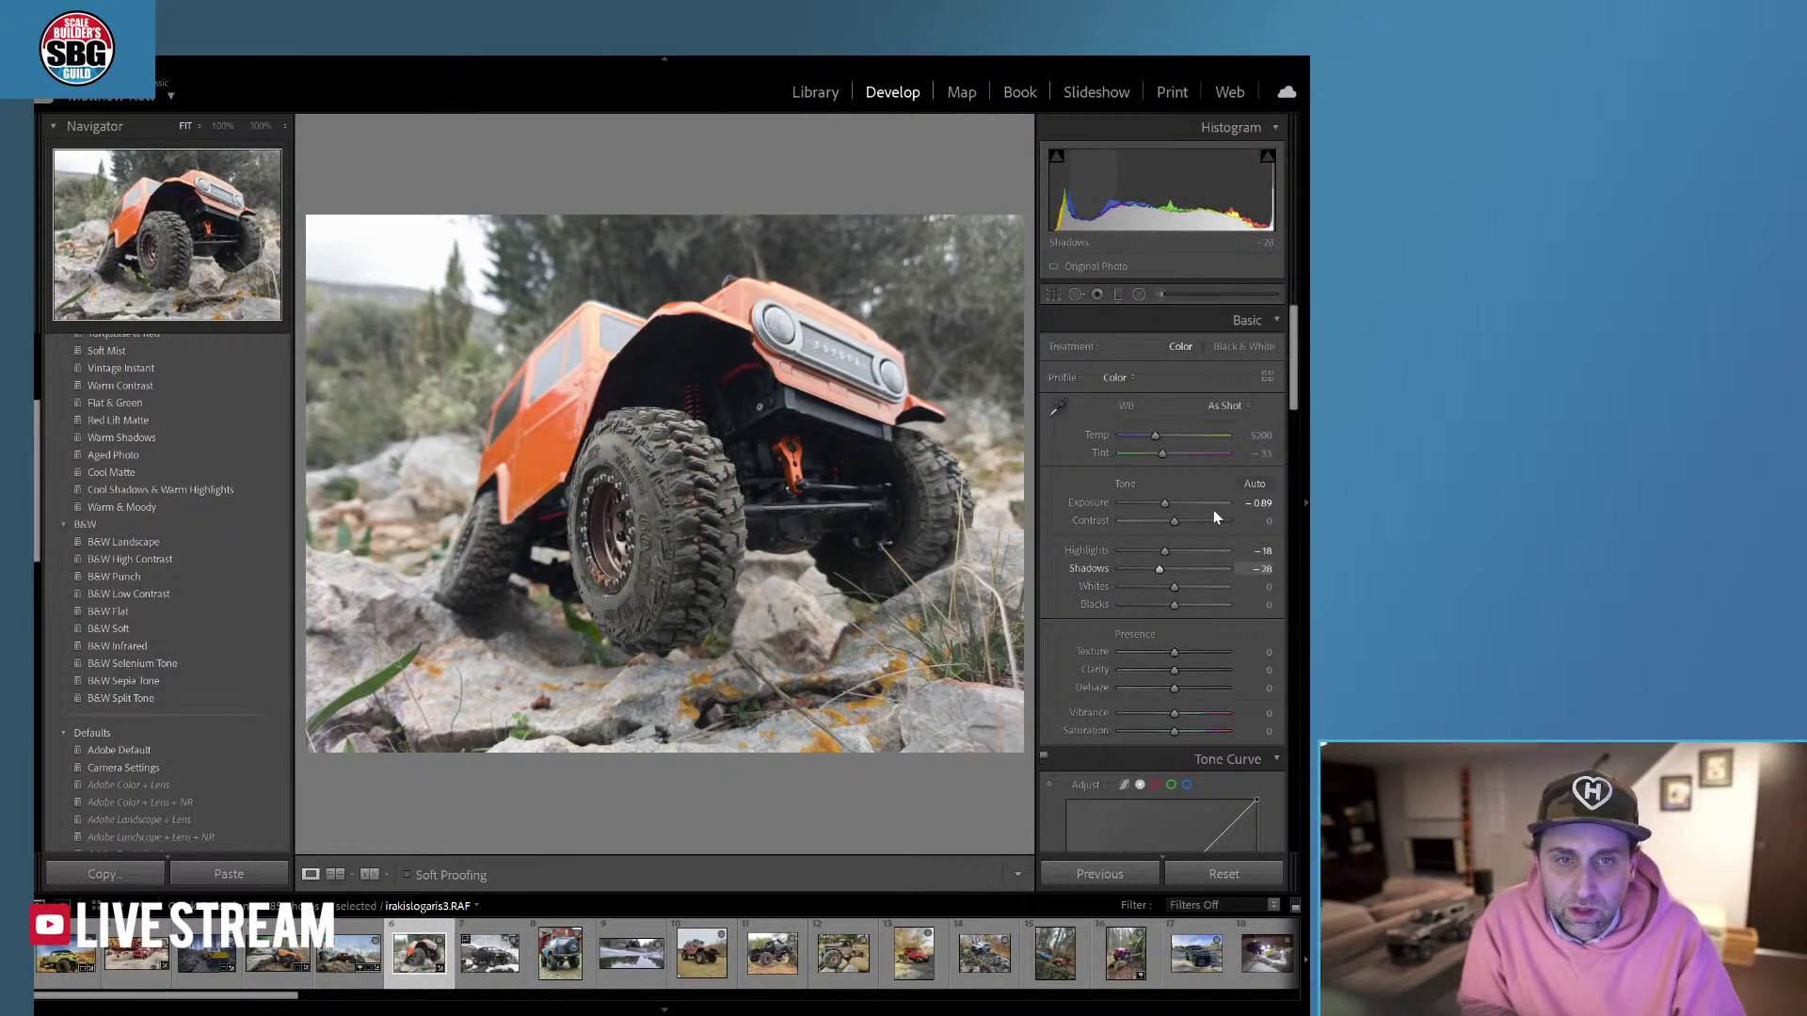
# Brush a mask with size 4.0 over the dark area under the crawler's hood and set its Exposure to −3.16.
pyautogui.click(1160, 295)
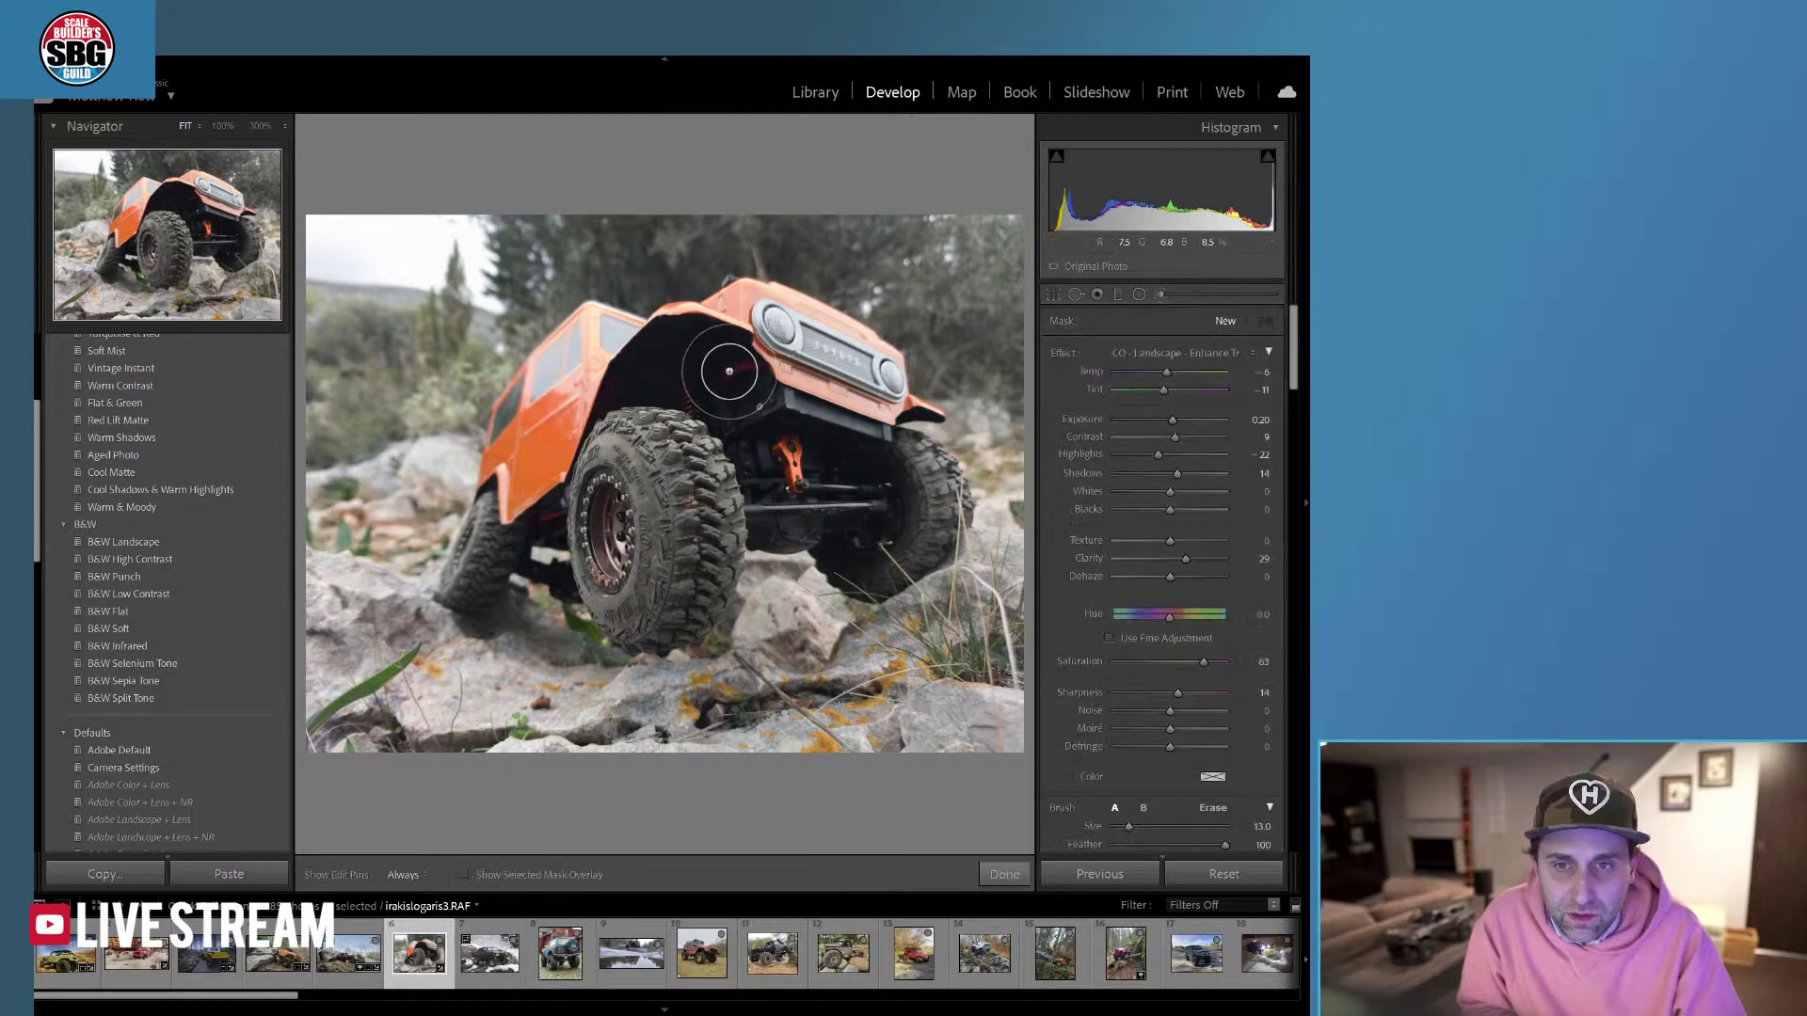
pyautogui.press('[')
pyautogui.moveTo(758, 370); pyautogui.dragTo(727, 378)
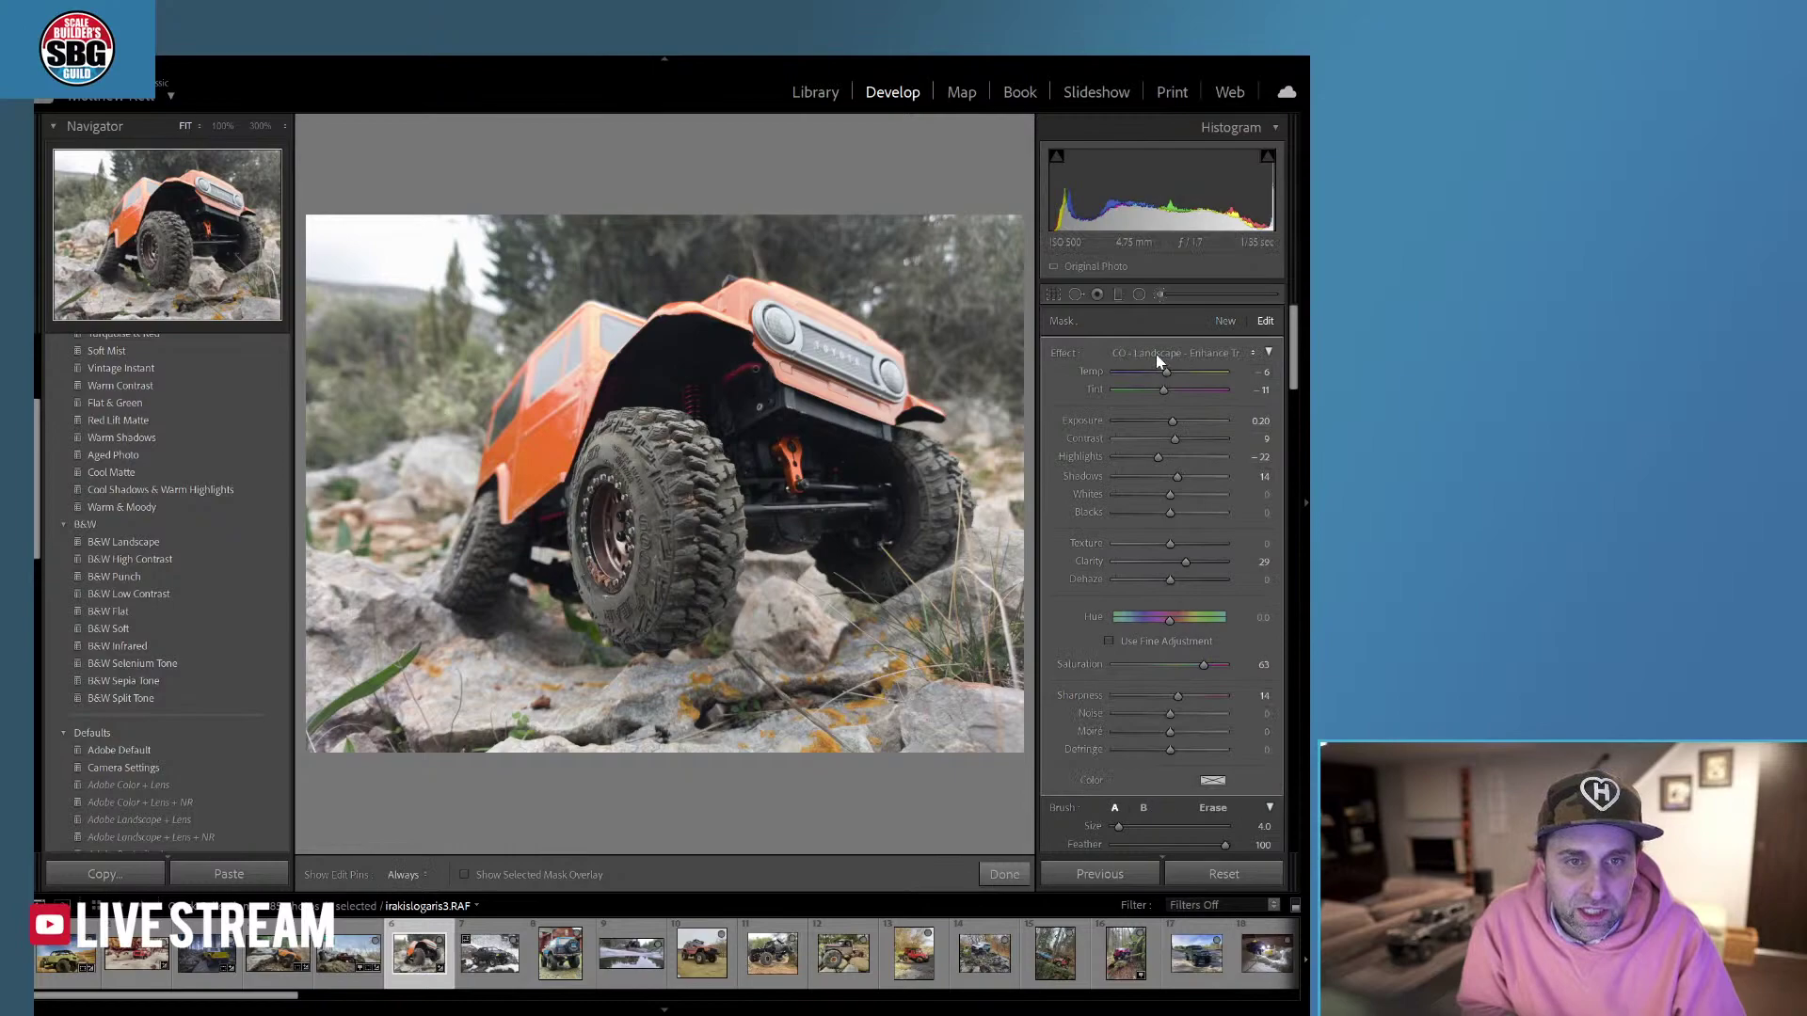
pyautogui.click(1156, 354)
pyautogui.click(1069, 411)
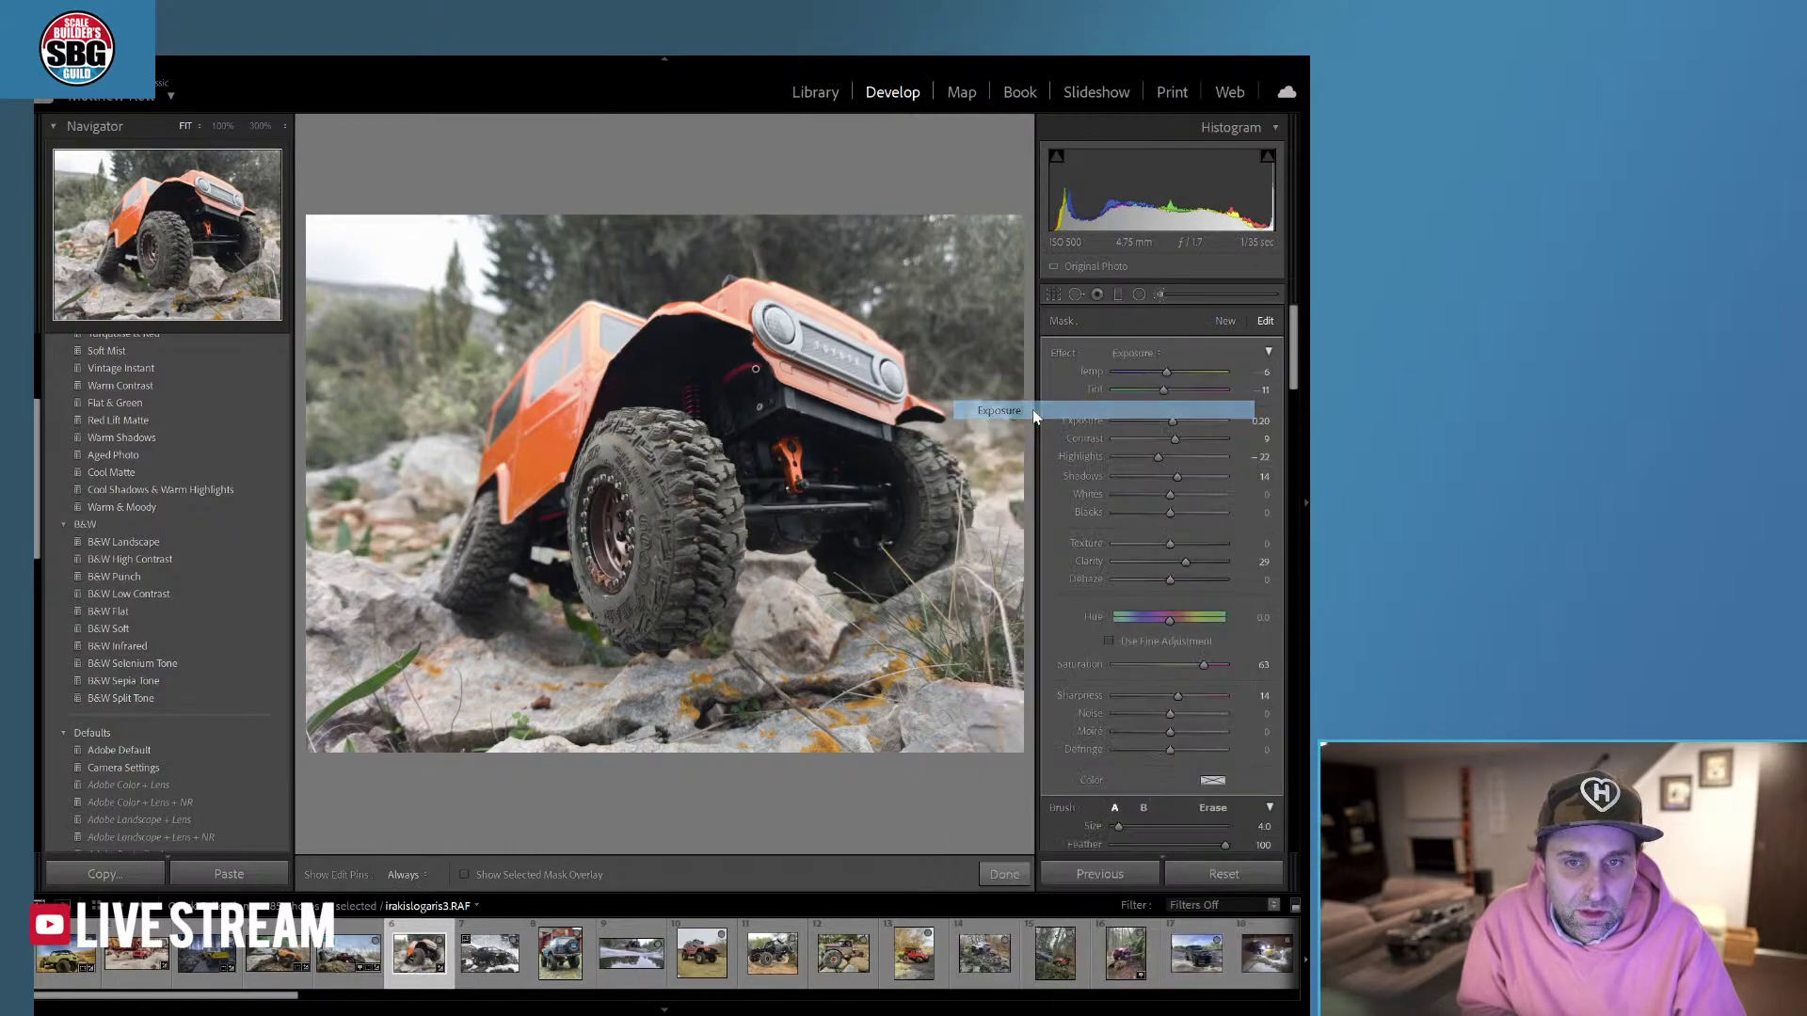
pyautogui.moveTo(1168, 419); pyautogui.dragTo(1125, 426)
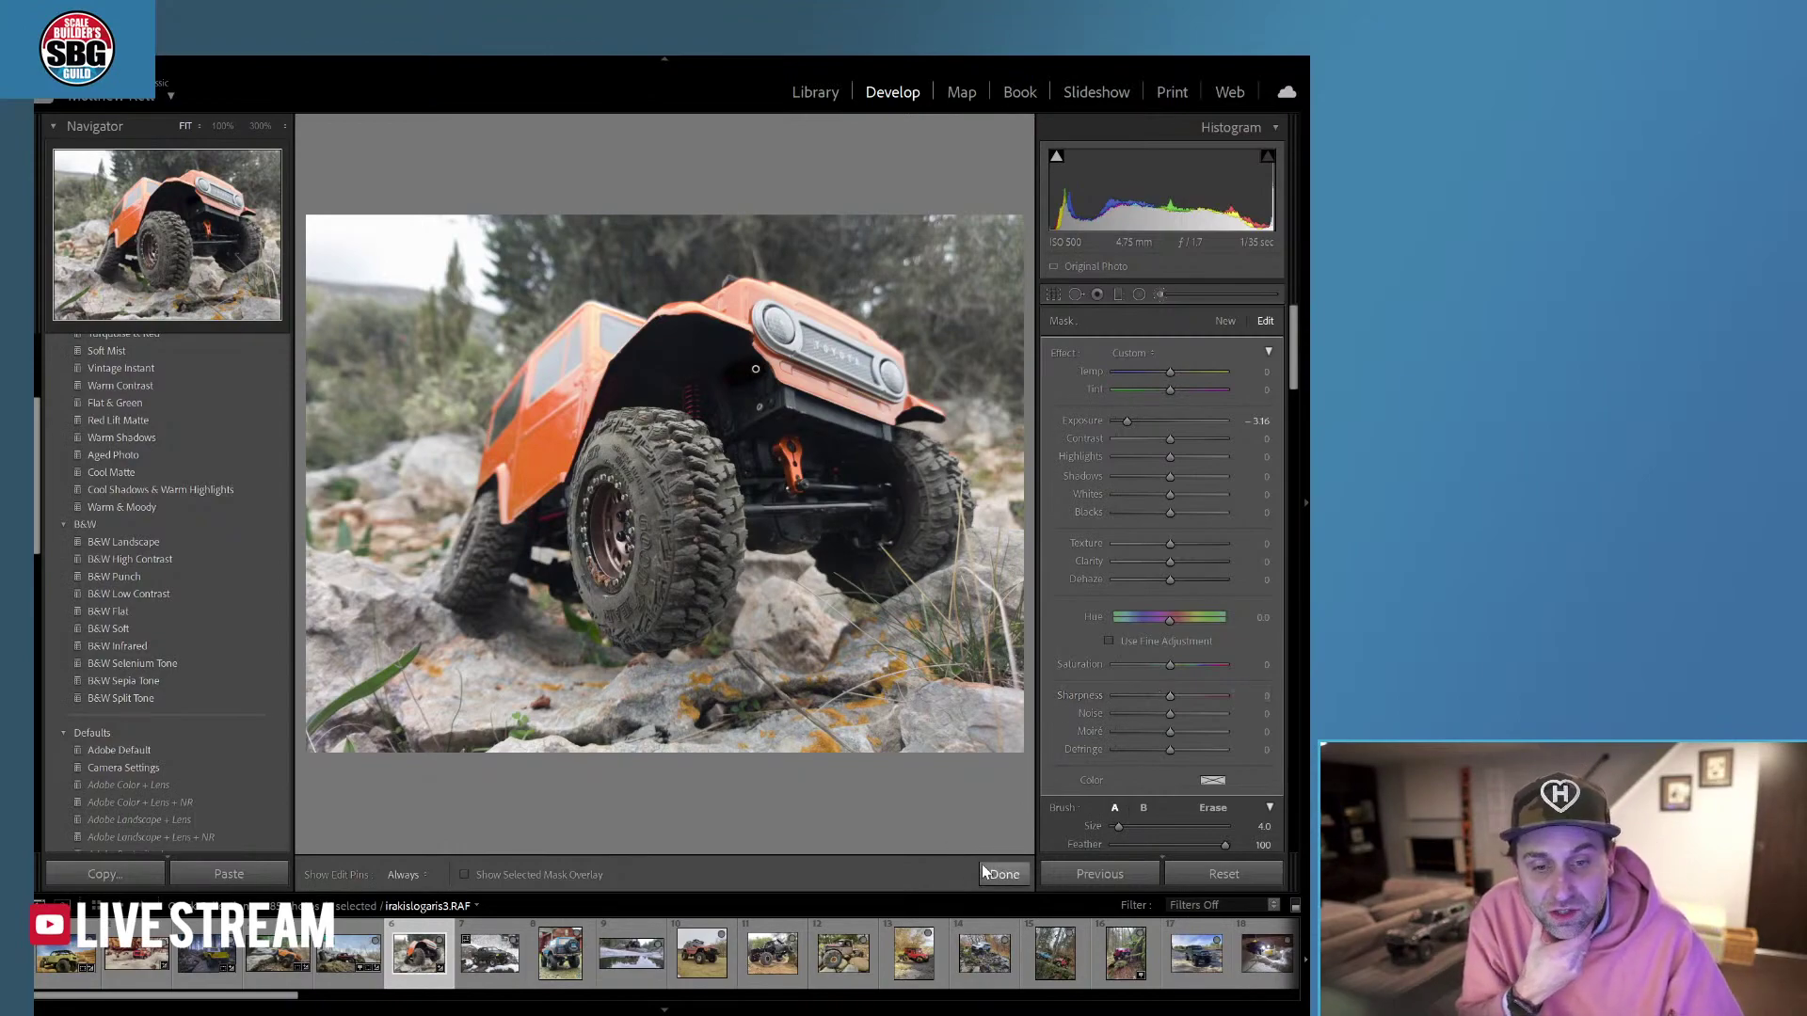
pyautogui.click(1003, 875)
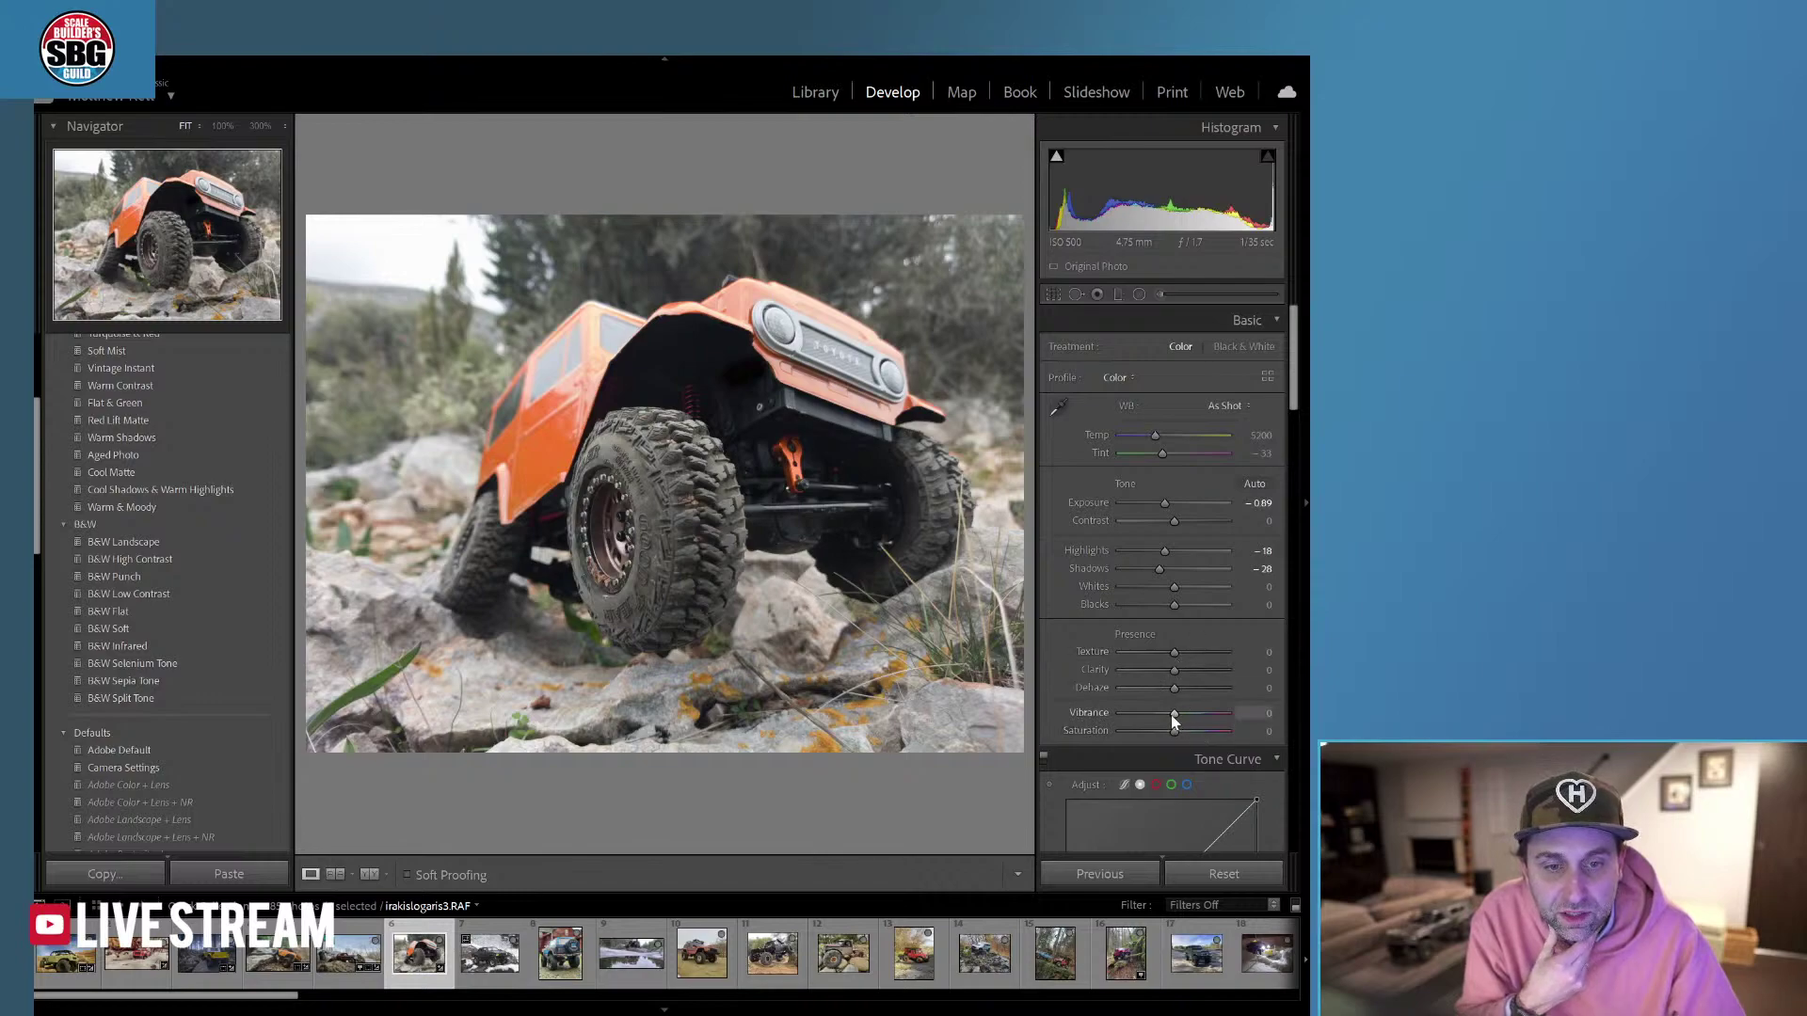
# Set the orange crawler photo's Vibrance to +29, Texture to +28 and Clarity to +22.
pyautogui.moveTo(1191, 714); pyautogui.dragTo(1188, 714)
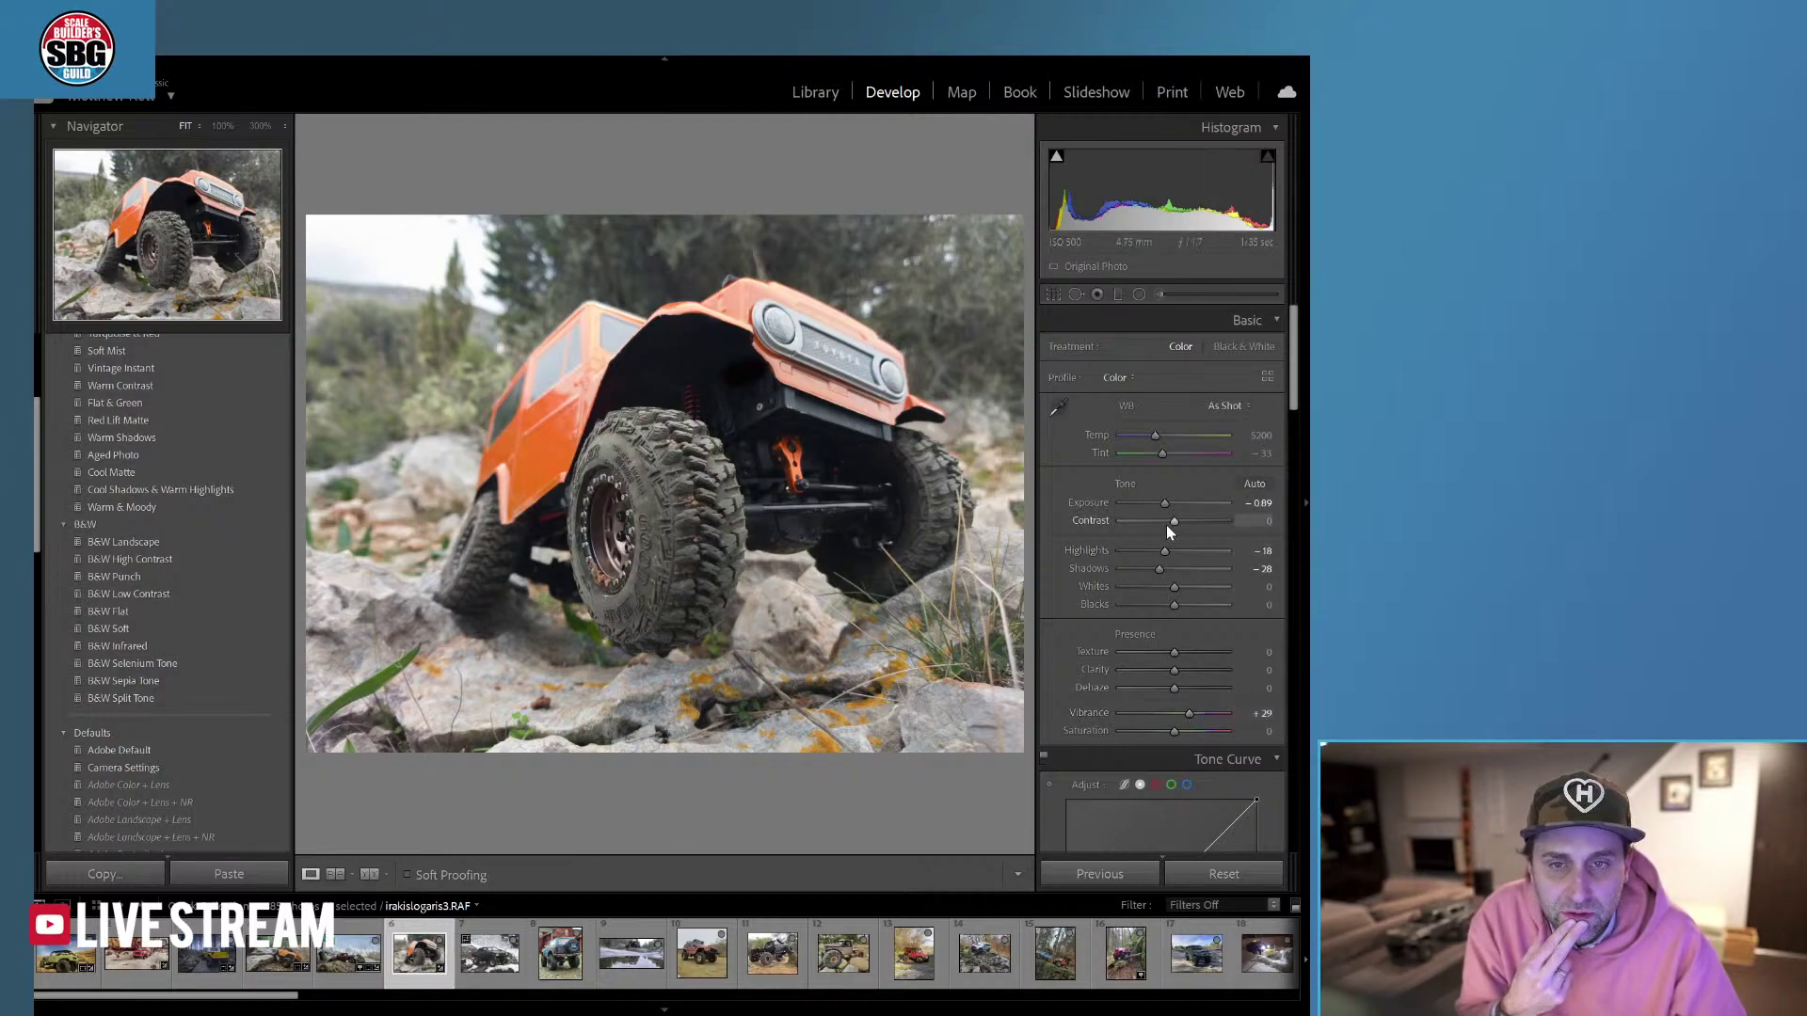
pyautogui.moveTo(1188, 658); pyautogui.dragTo(1190, 657)
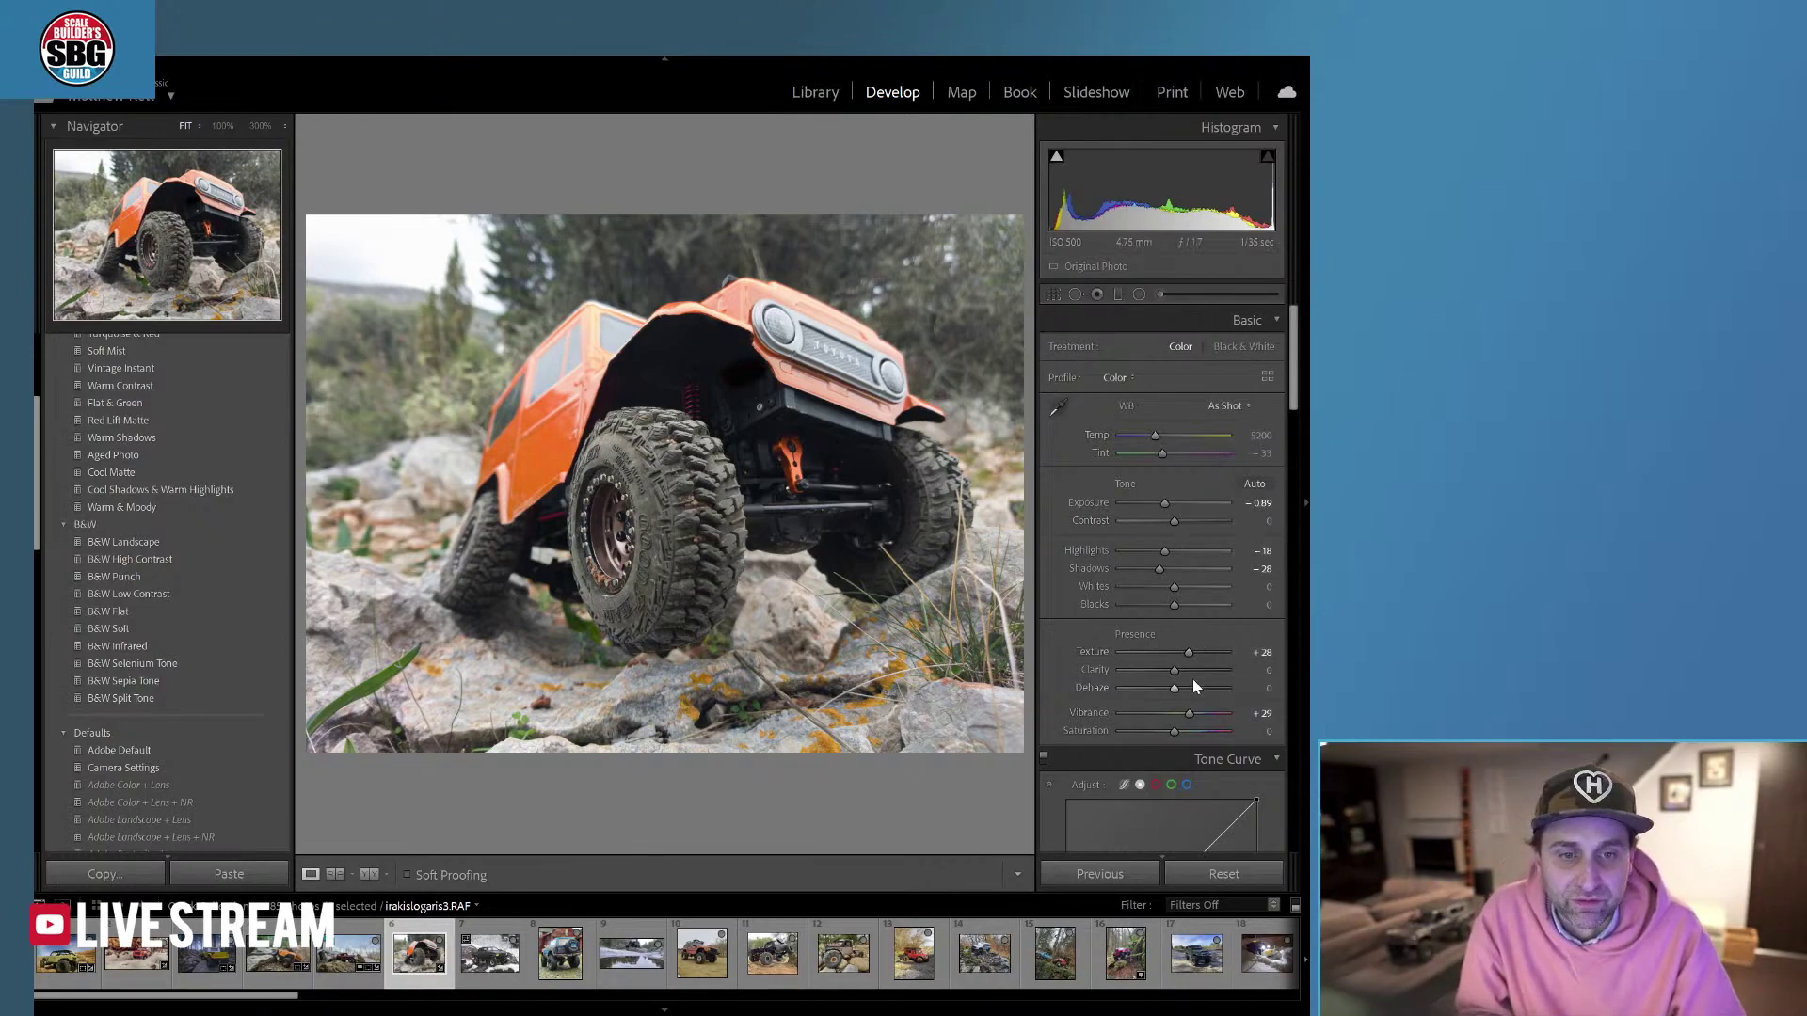
pyautogui.moveTo(1173, 669); pyautogui.dragTo(1182, 670)
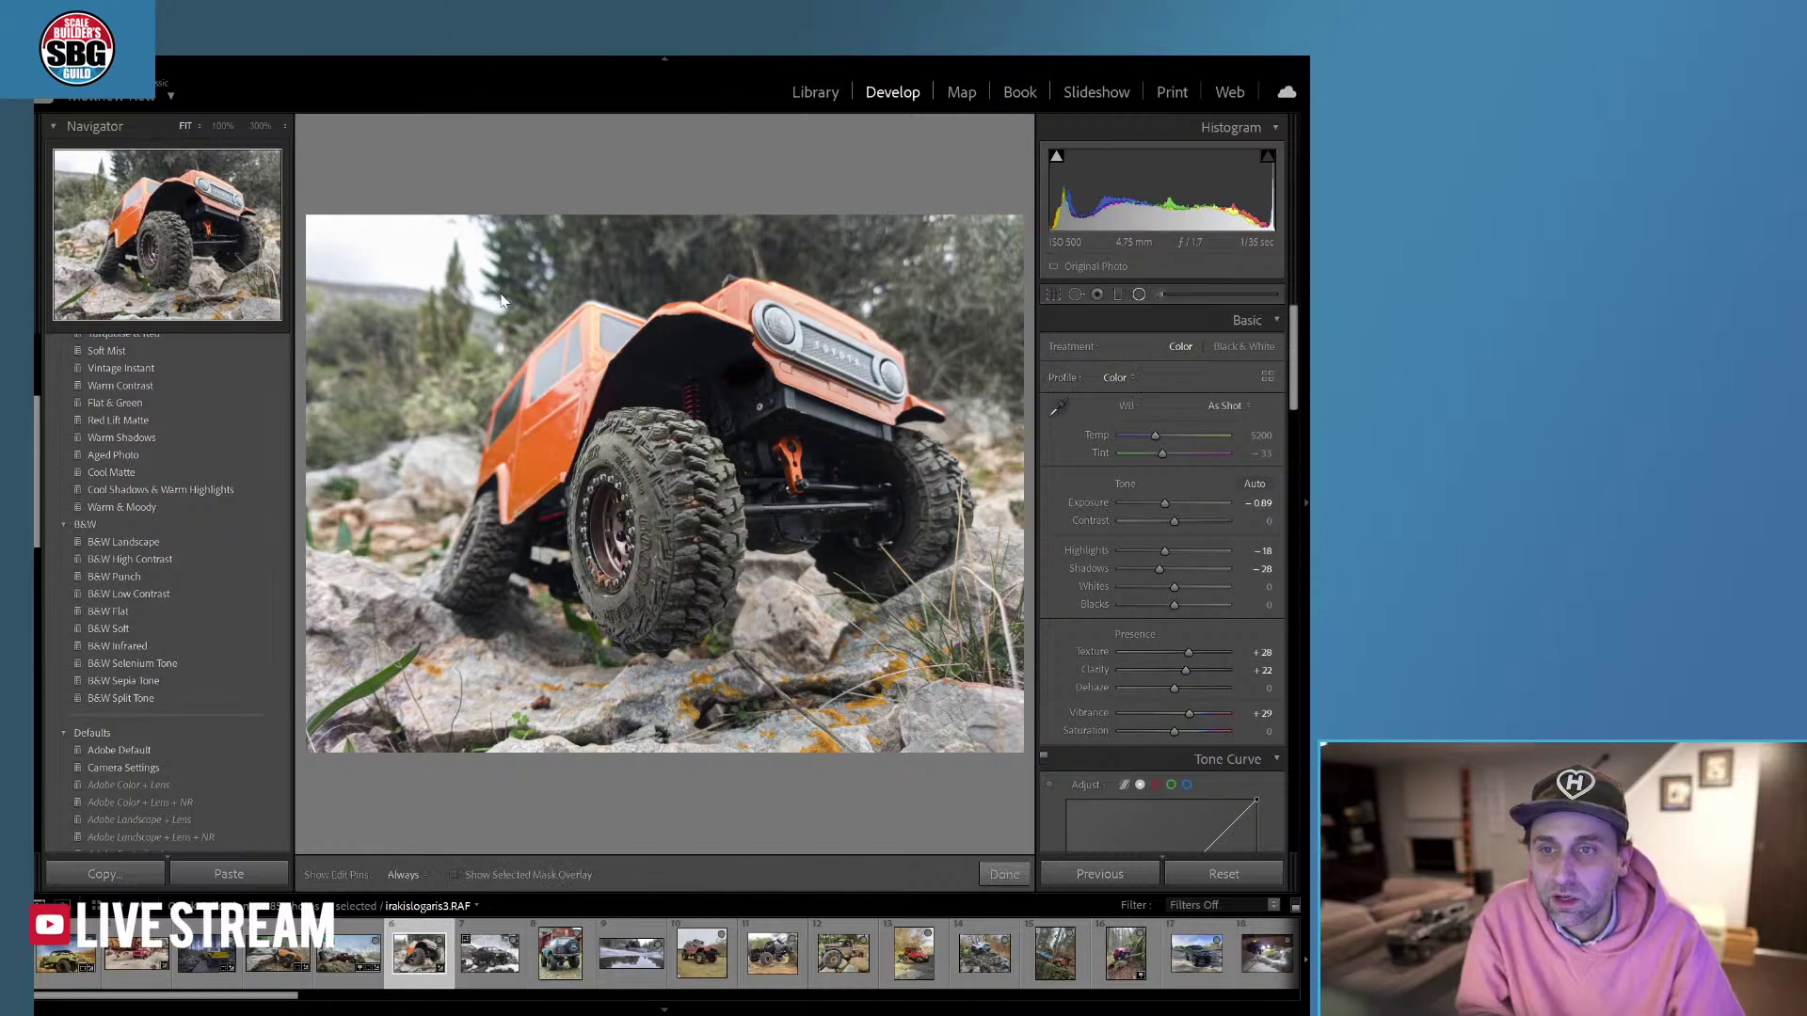
# Brush a mask with the CO - Landscape - Enhance Trees effect over the background around the orange crawler, using brush size 20.0.
pyautogui.click(1139, 294)
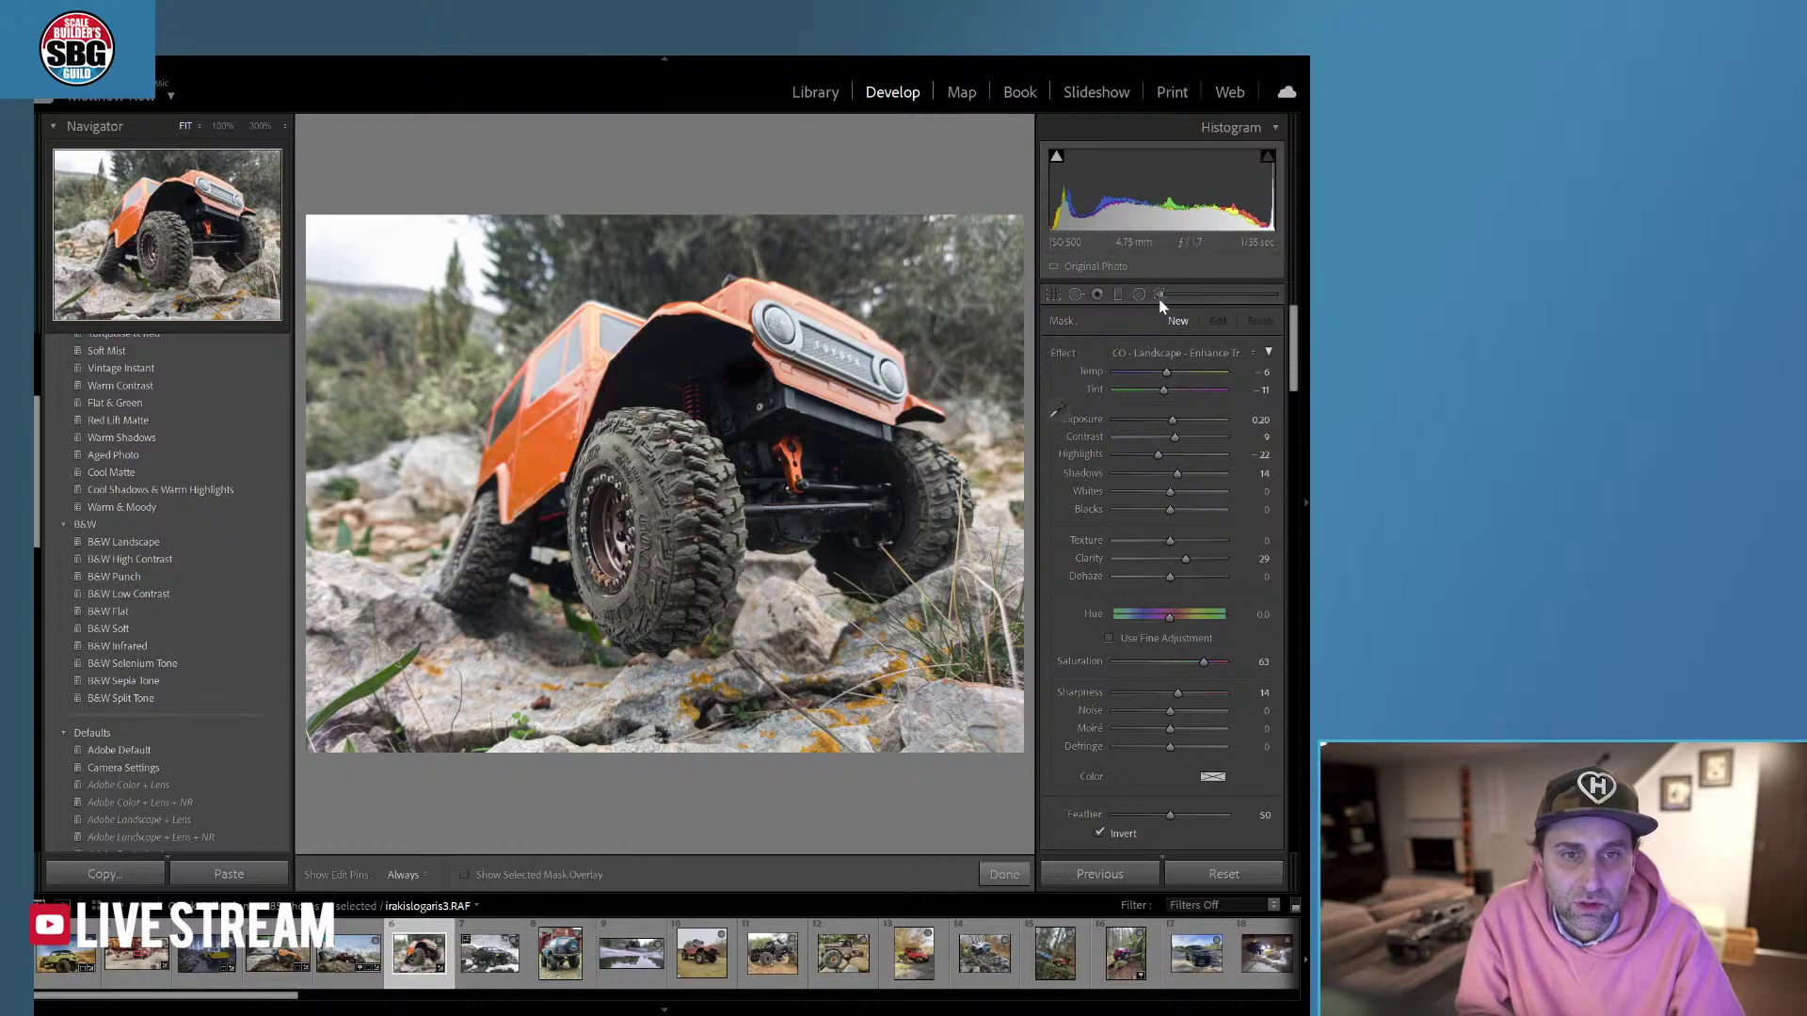
pyautogui.press('k')
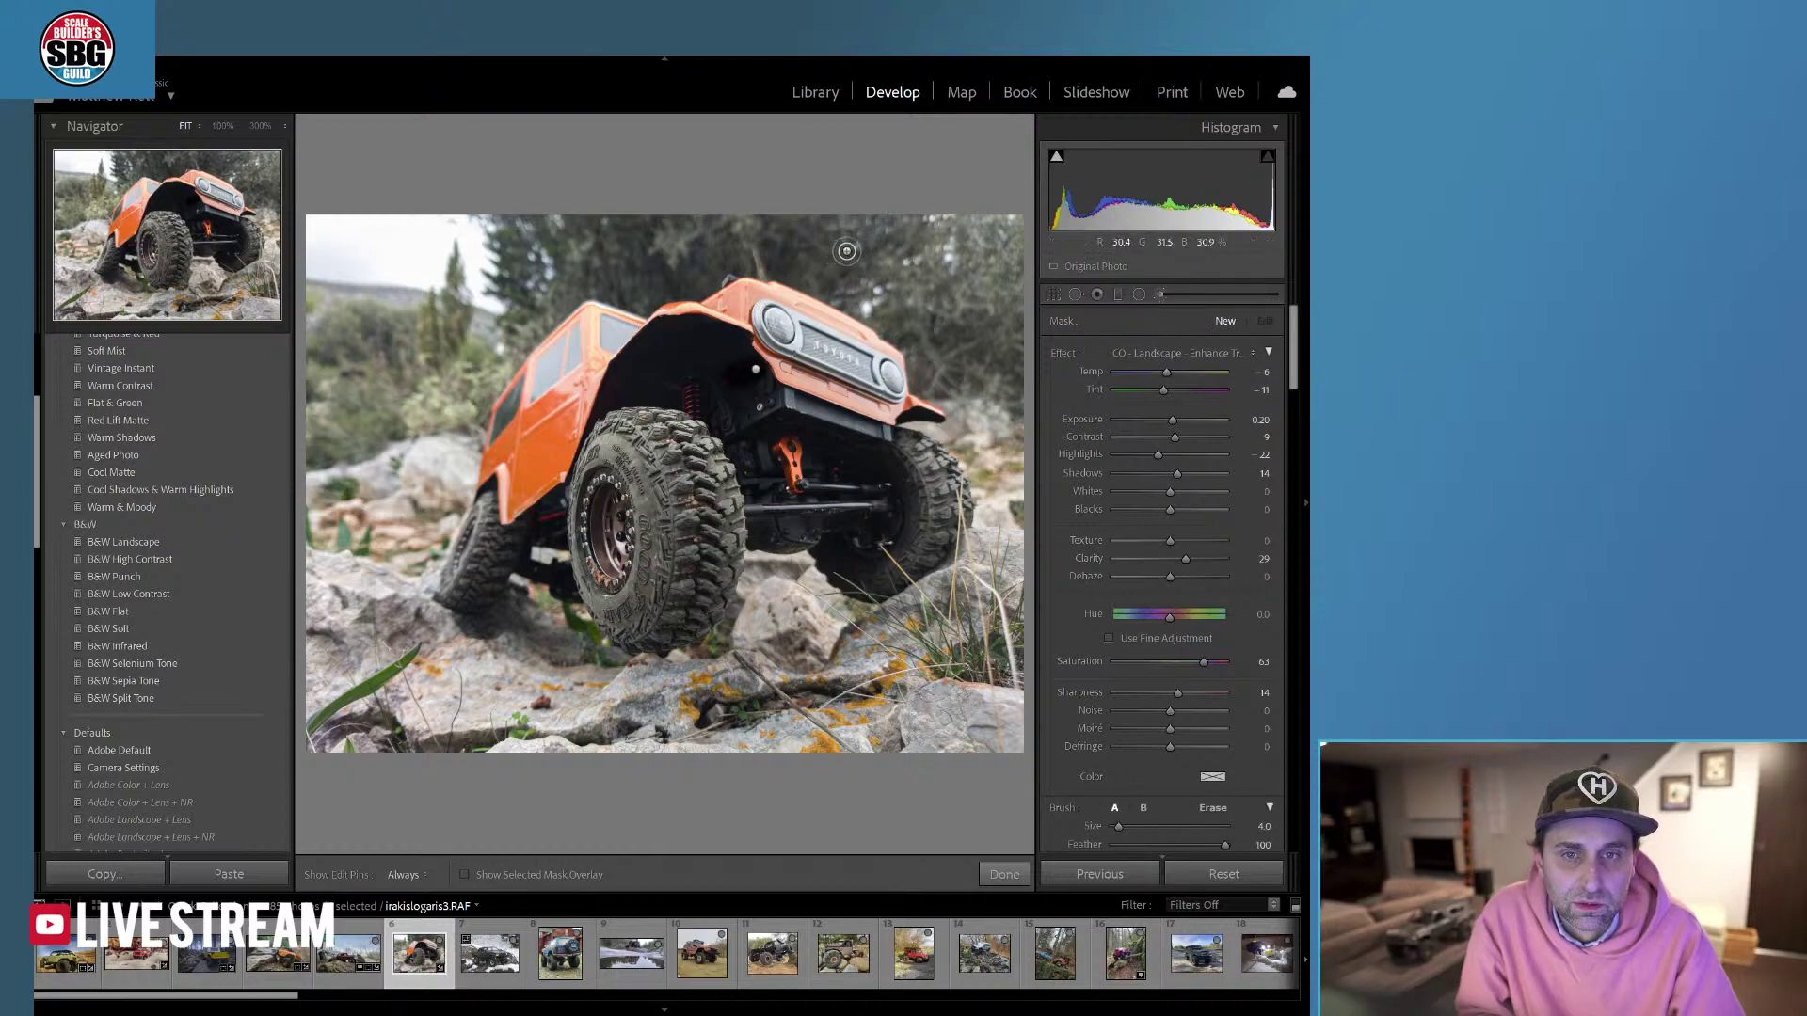
pyautogui.scroll(19, 860, 276)
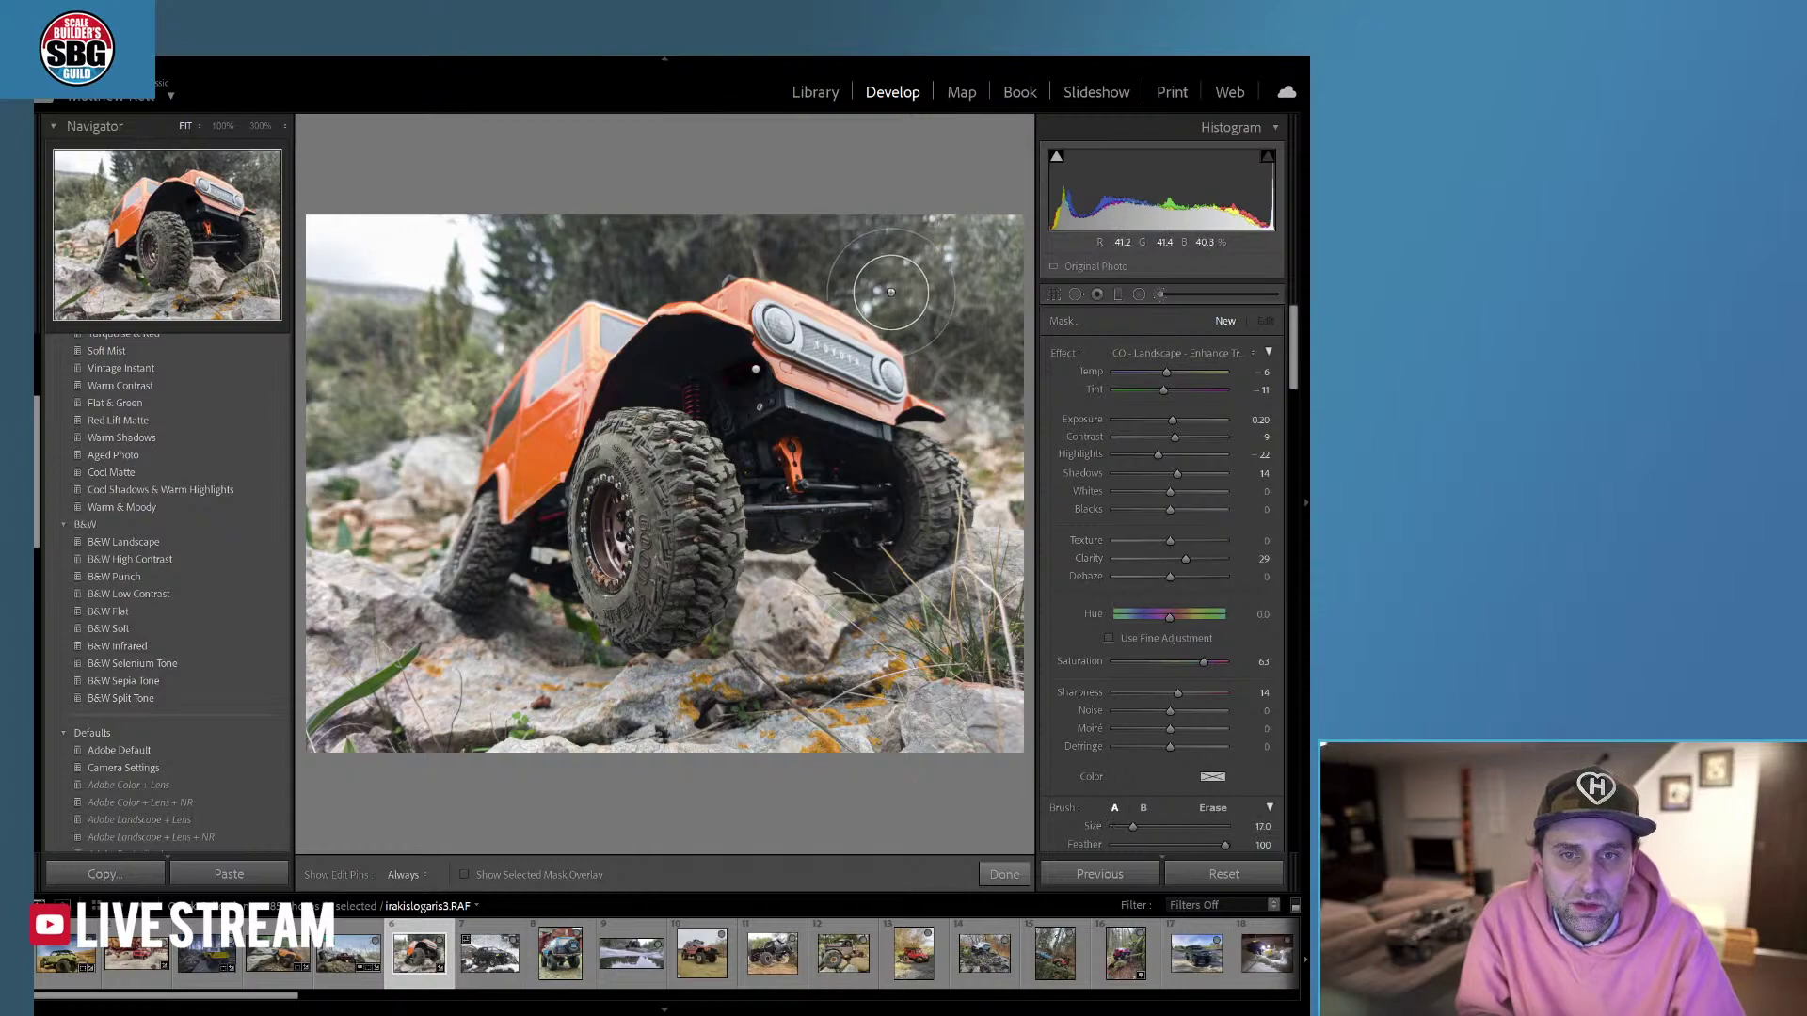
pyautogui.moveTo(965, 287); pyautogui.dragTo(993, 353)
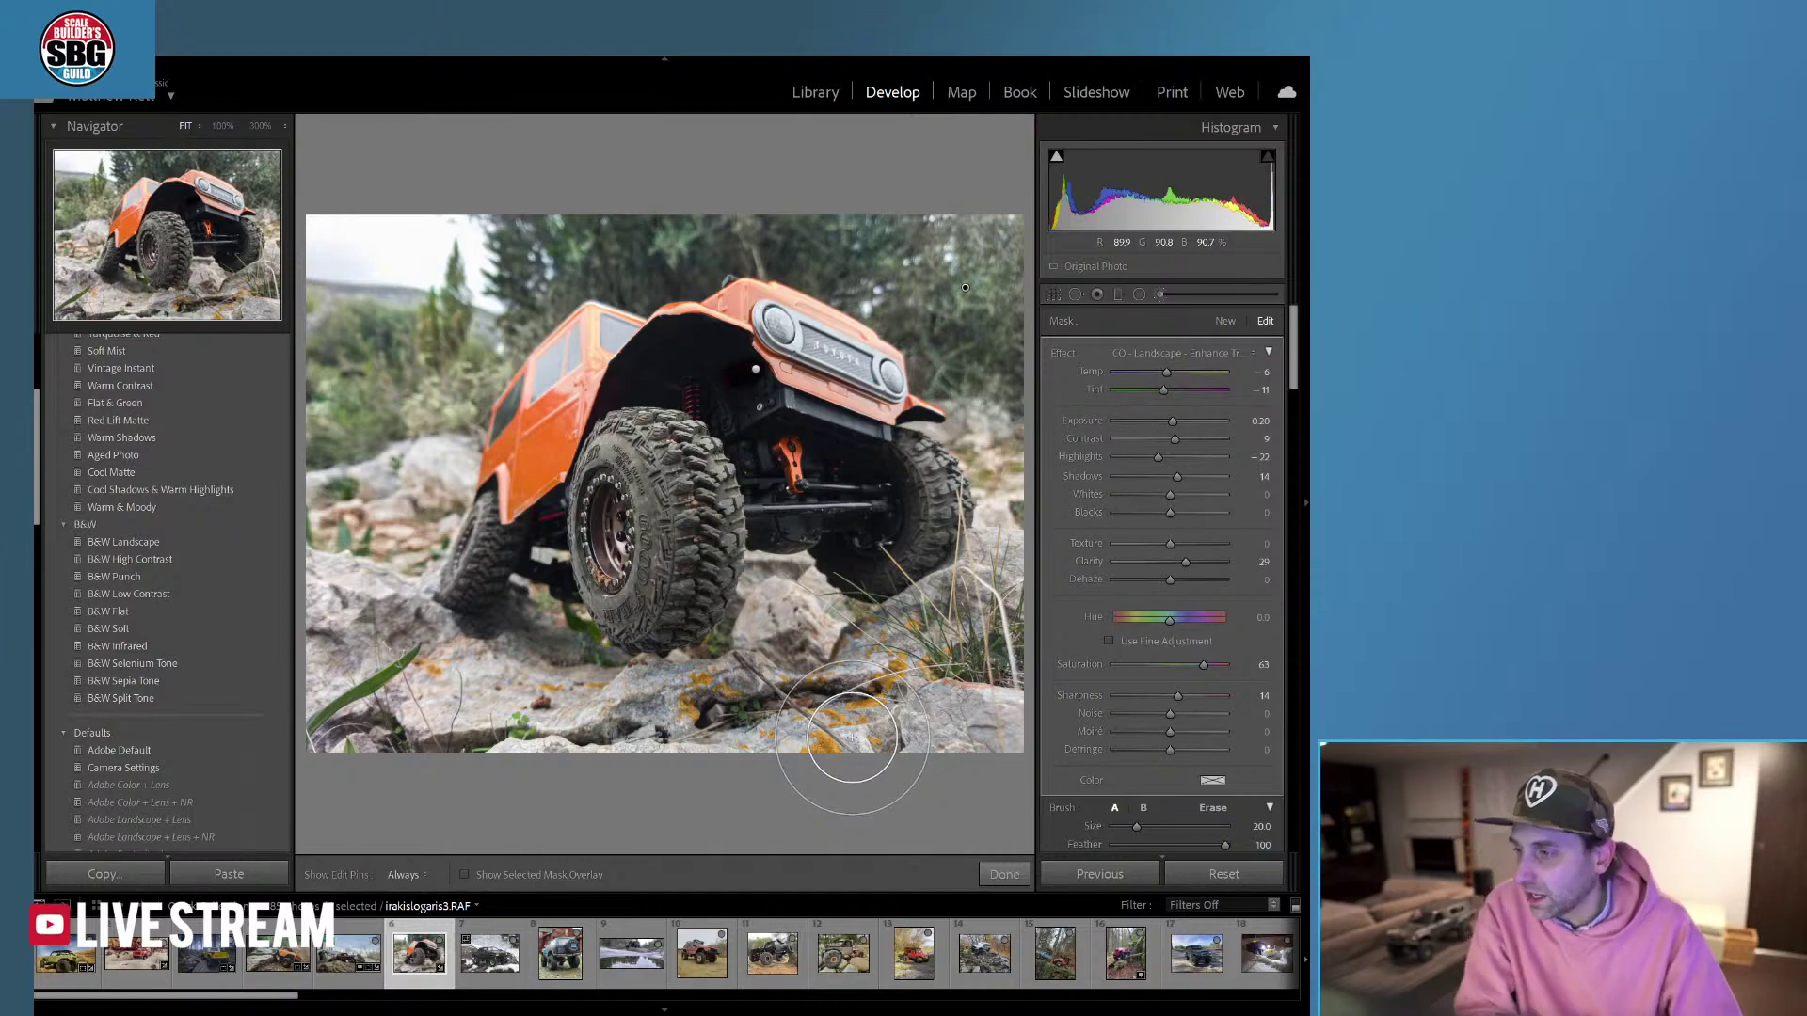
pyautogui.click(1002, 871)
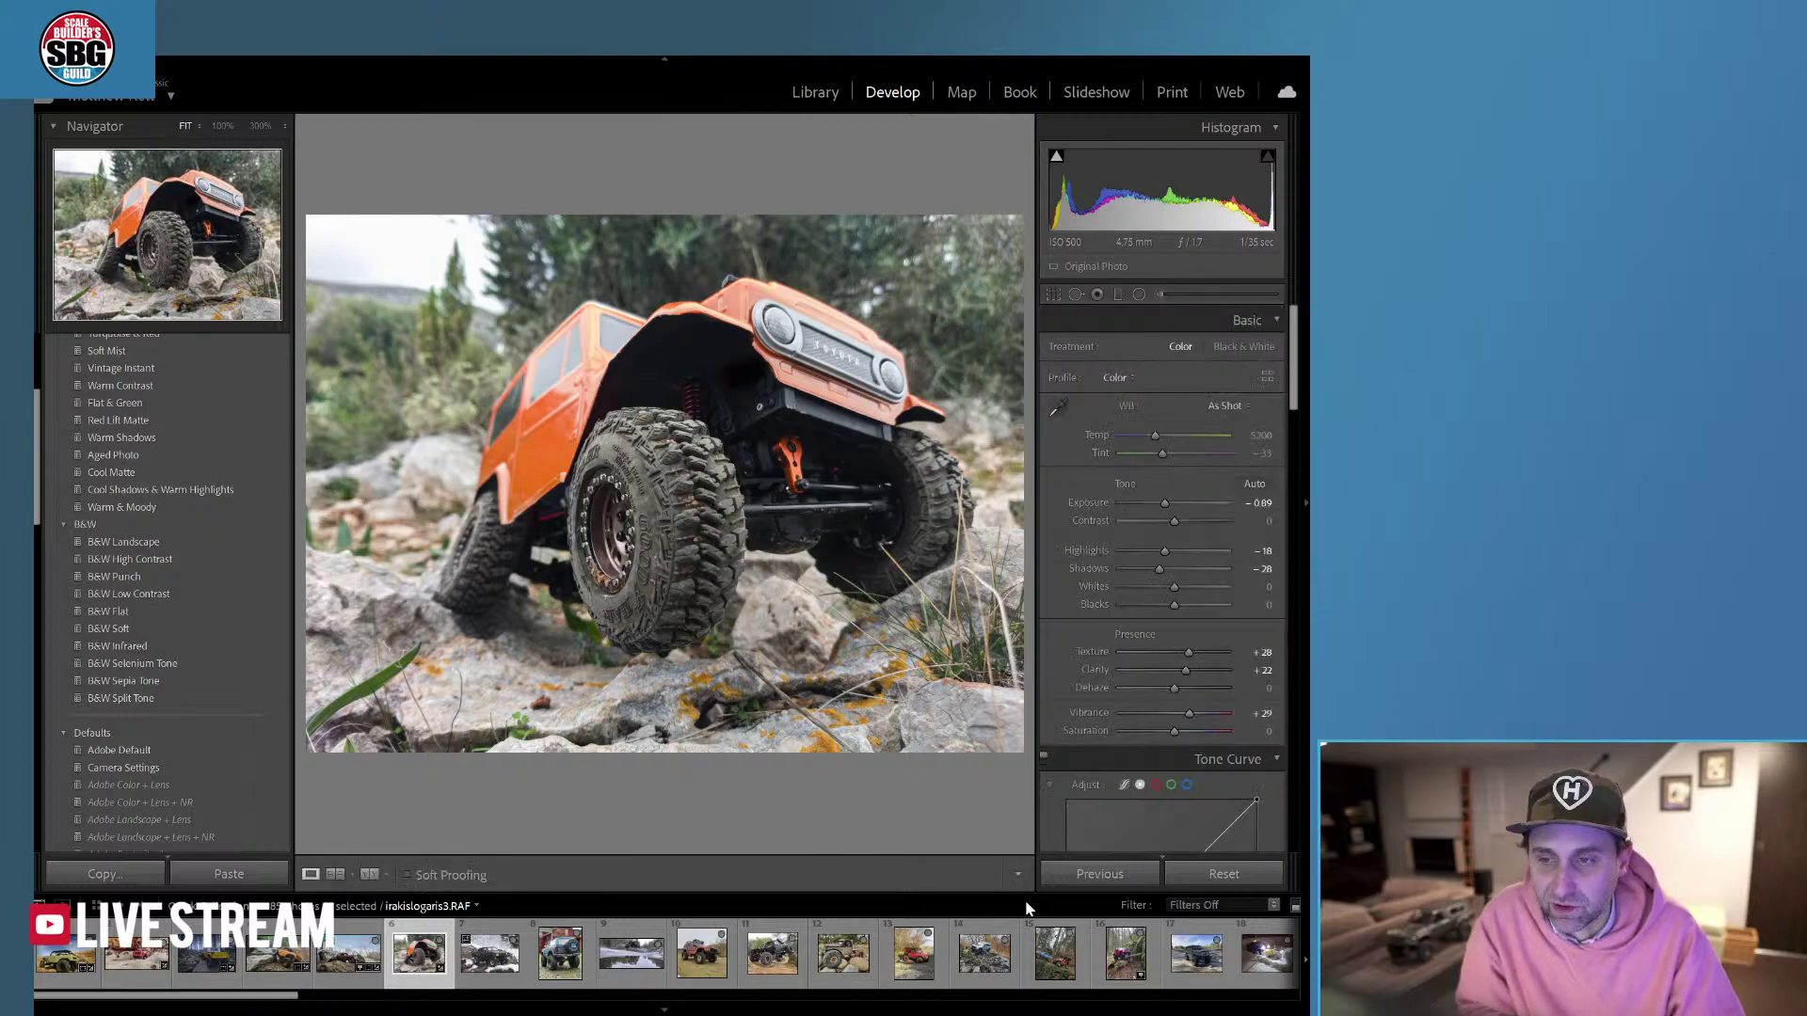
# Apply the Medium vignetting preset to the orange crawler photo.
pyautogui.scroll(-10, 247, 626)
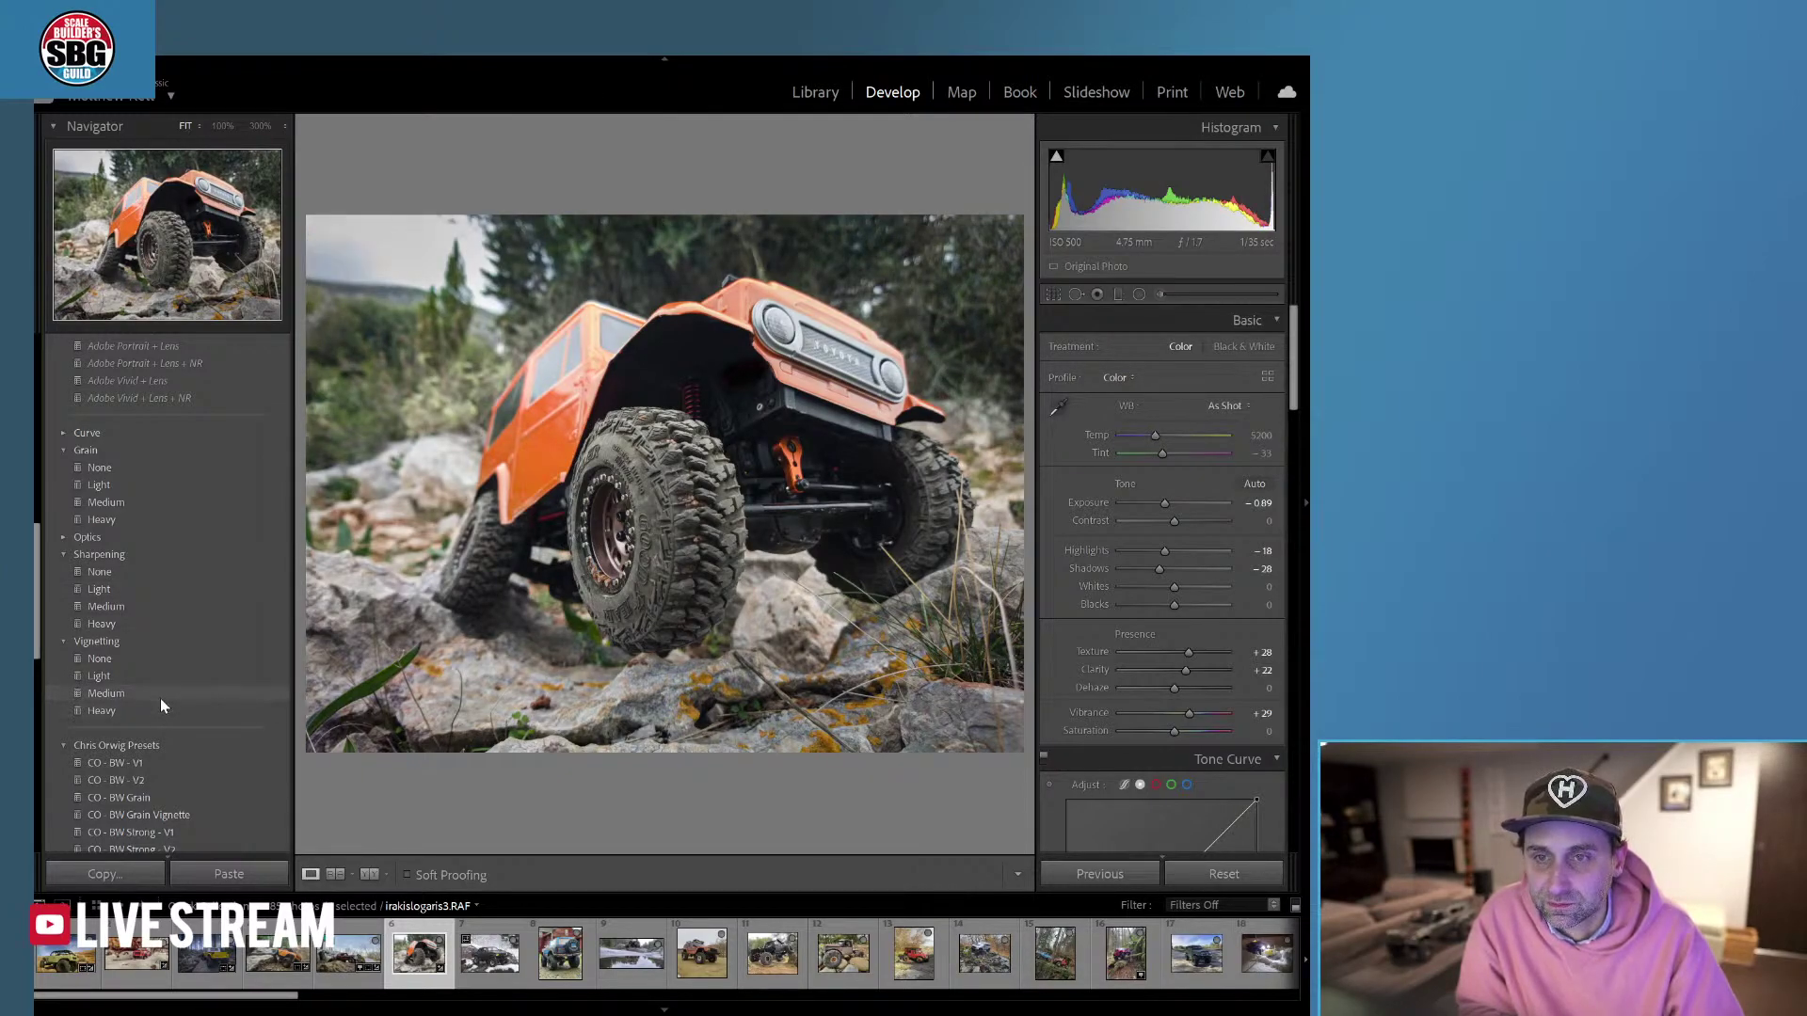
pyautogui.click(160, 694)
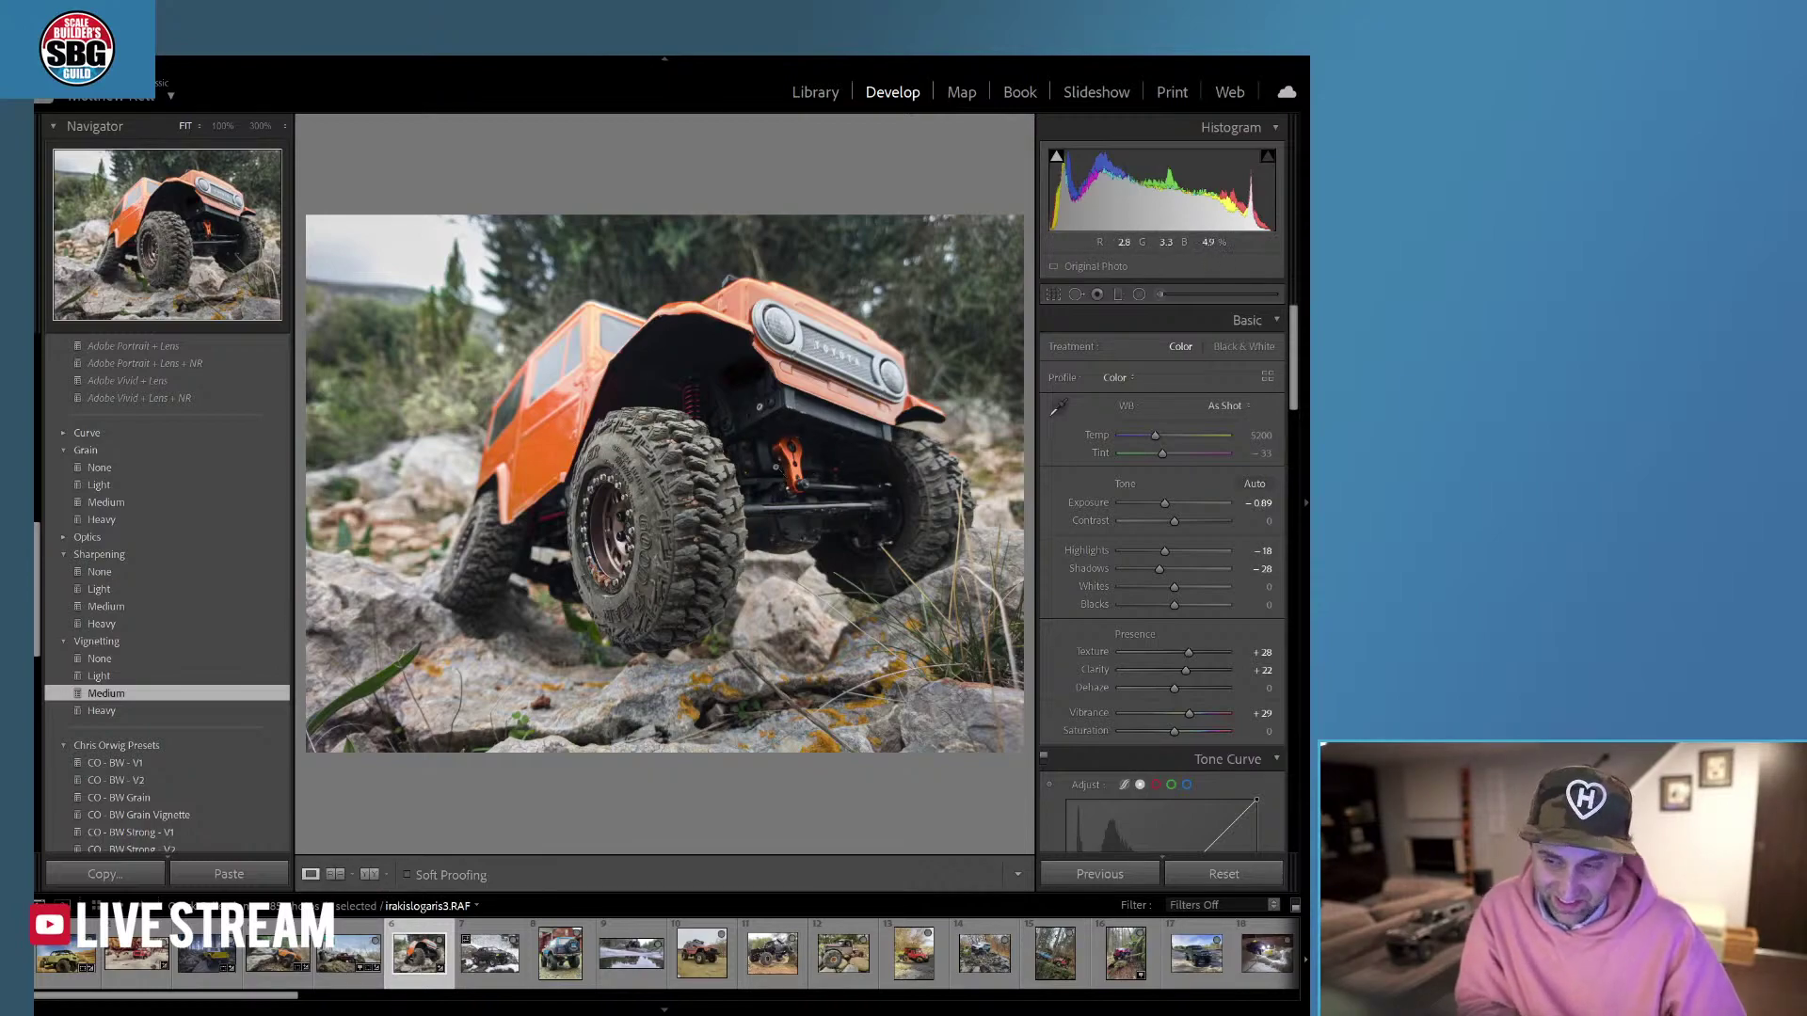
# Reselect the darkening brush mask under the crawler's hood, reduce the brush size to 3.0 and finish the mask editing.
pyautogui.click(1160, 295)
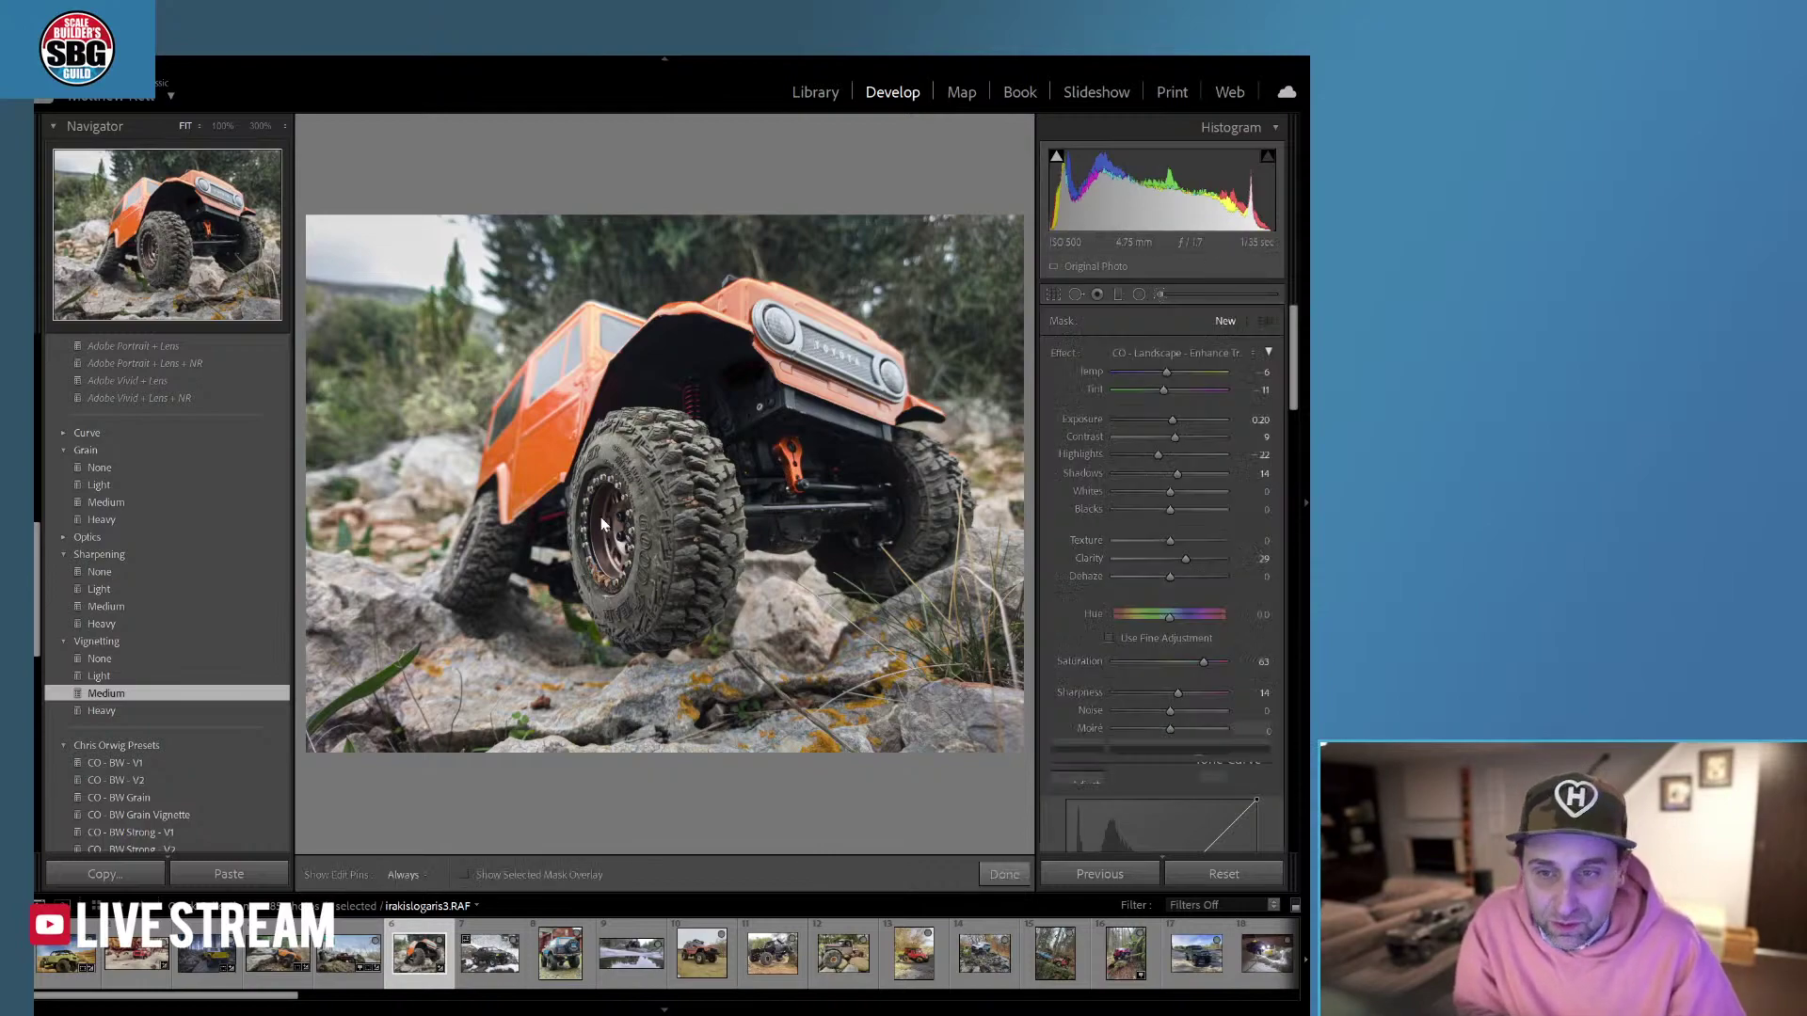
pyautogui.click(757, 374)
pyautogui.scroll(-10, 559, 514)
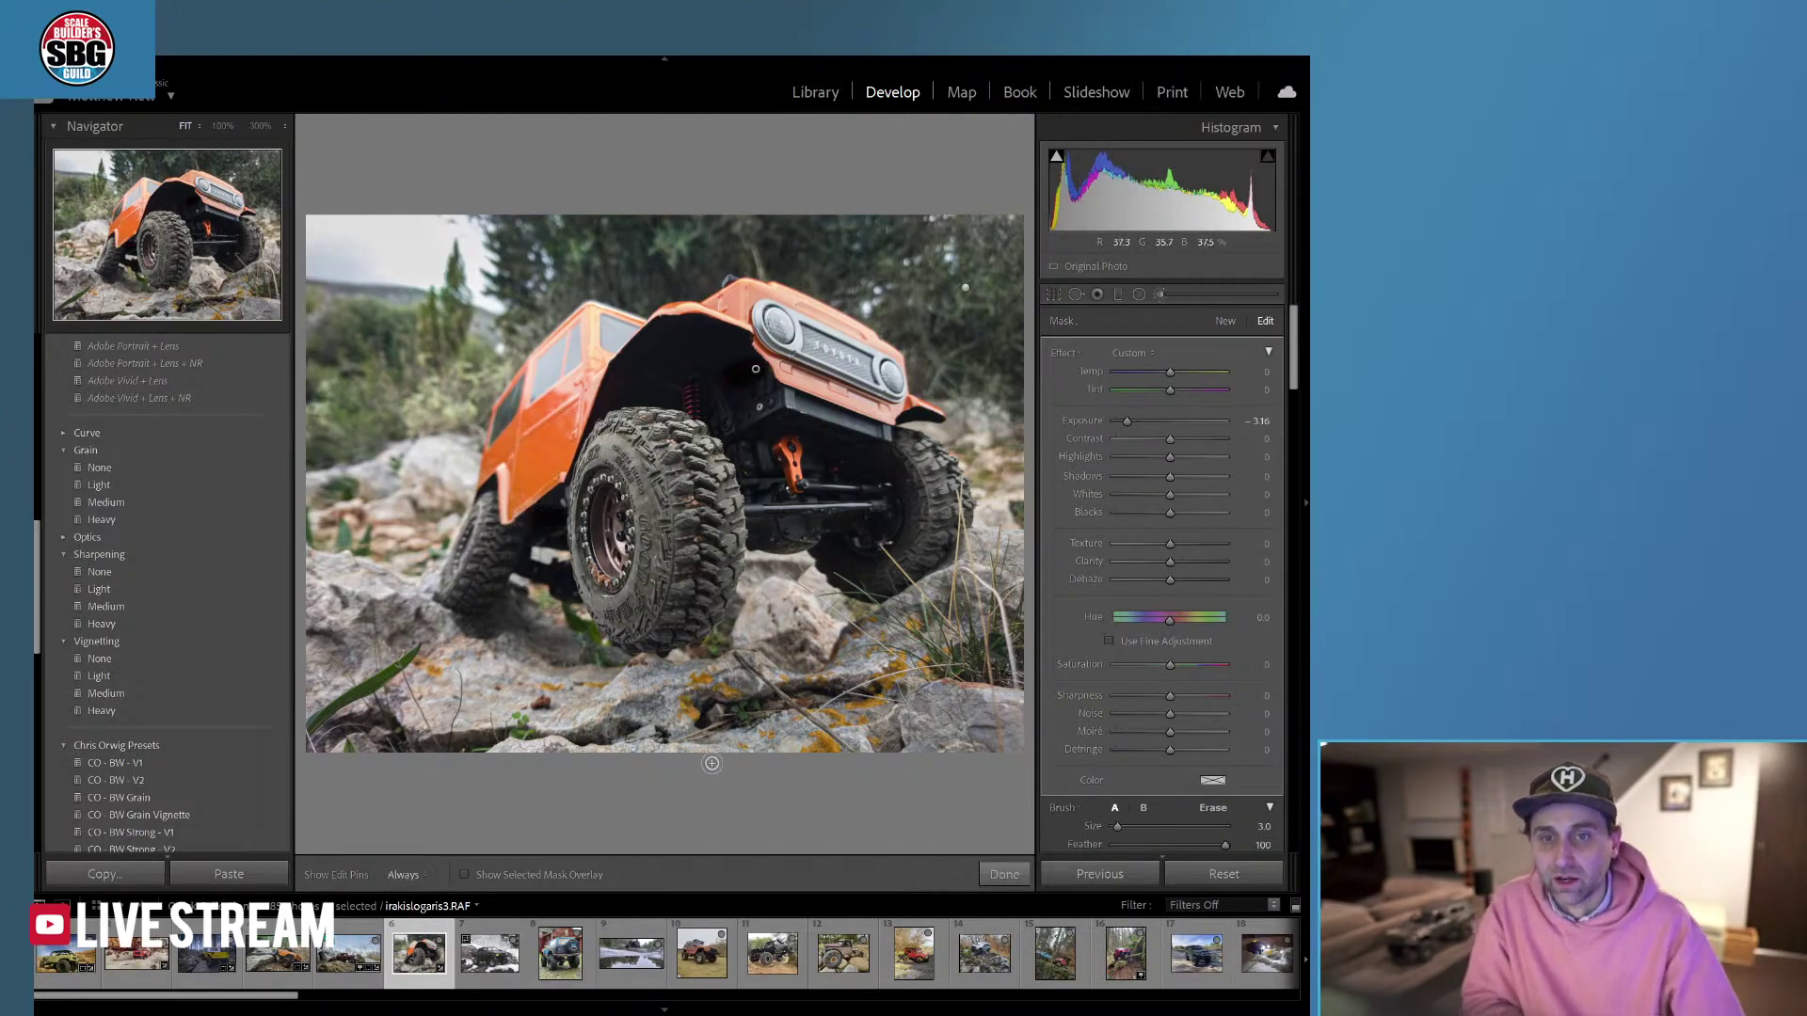
pyautogui.click(1001, 874)
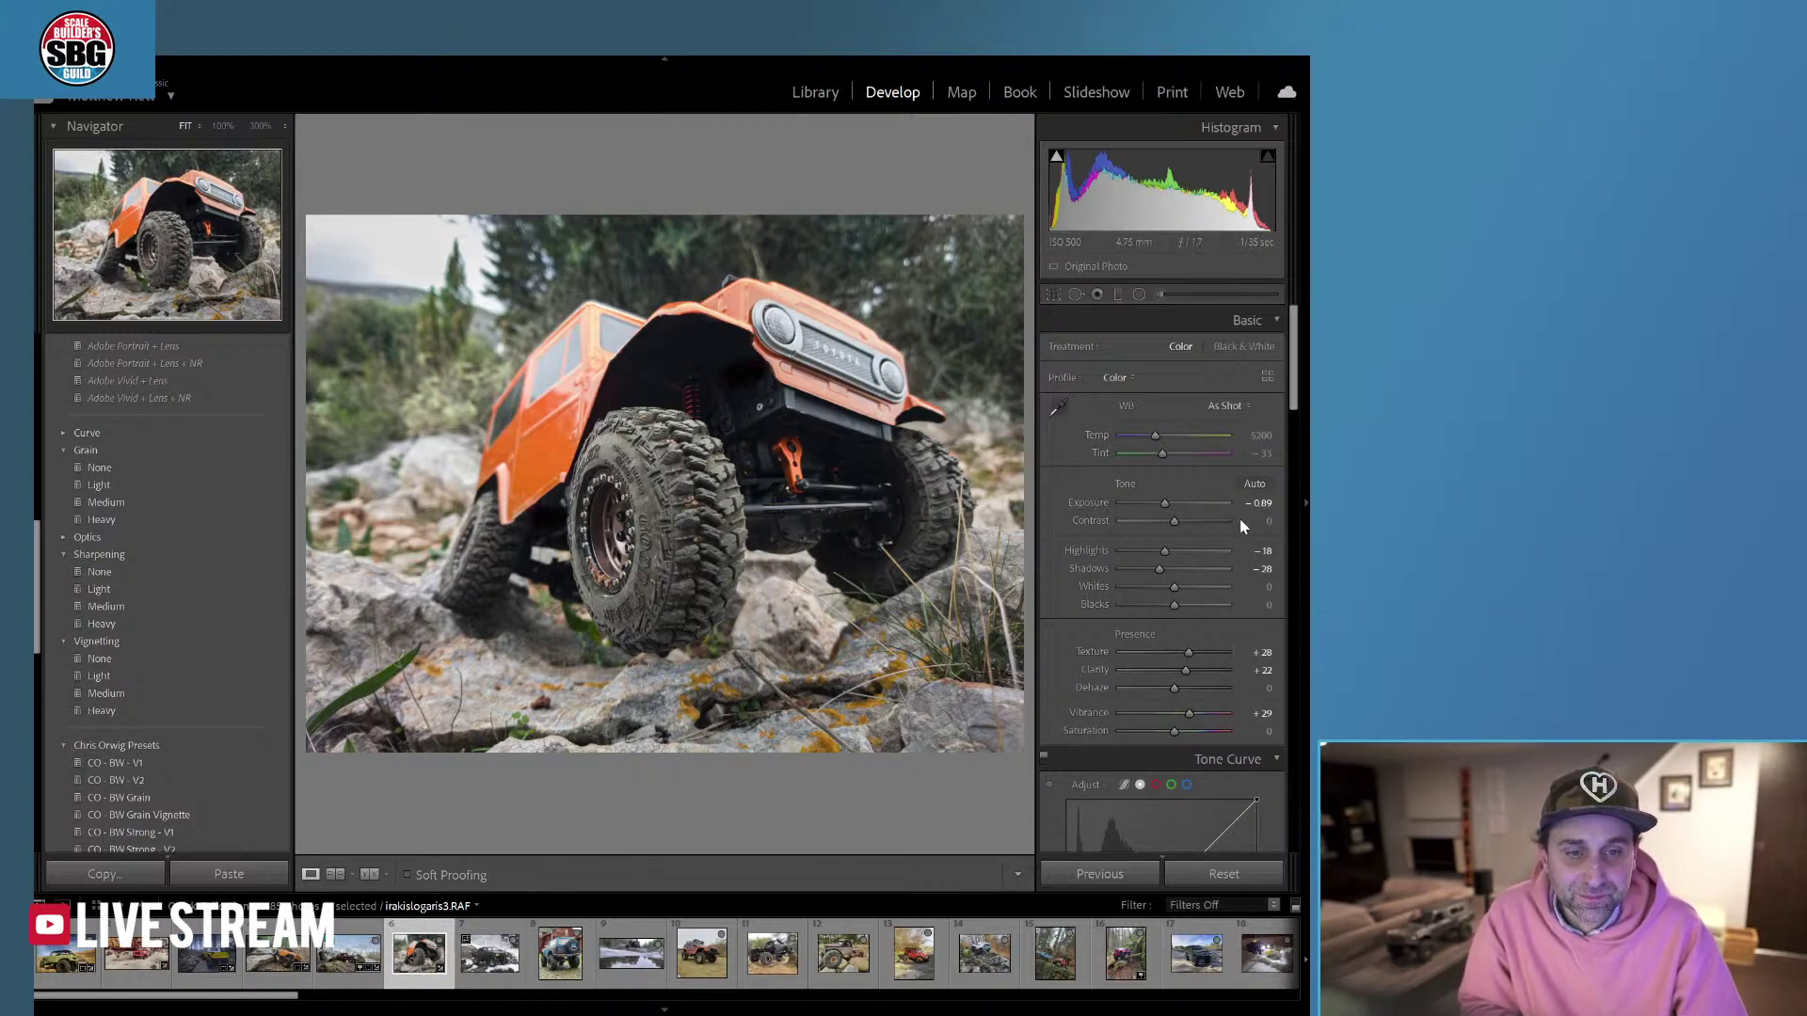
# Try a new size 10.0 brush mask over the sky with the CO - Landscape - Sky Drama effect.
pyautogui.click(1160, 294)
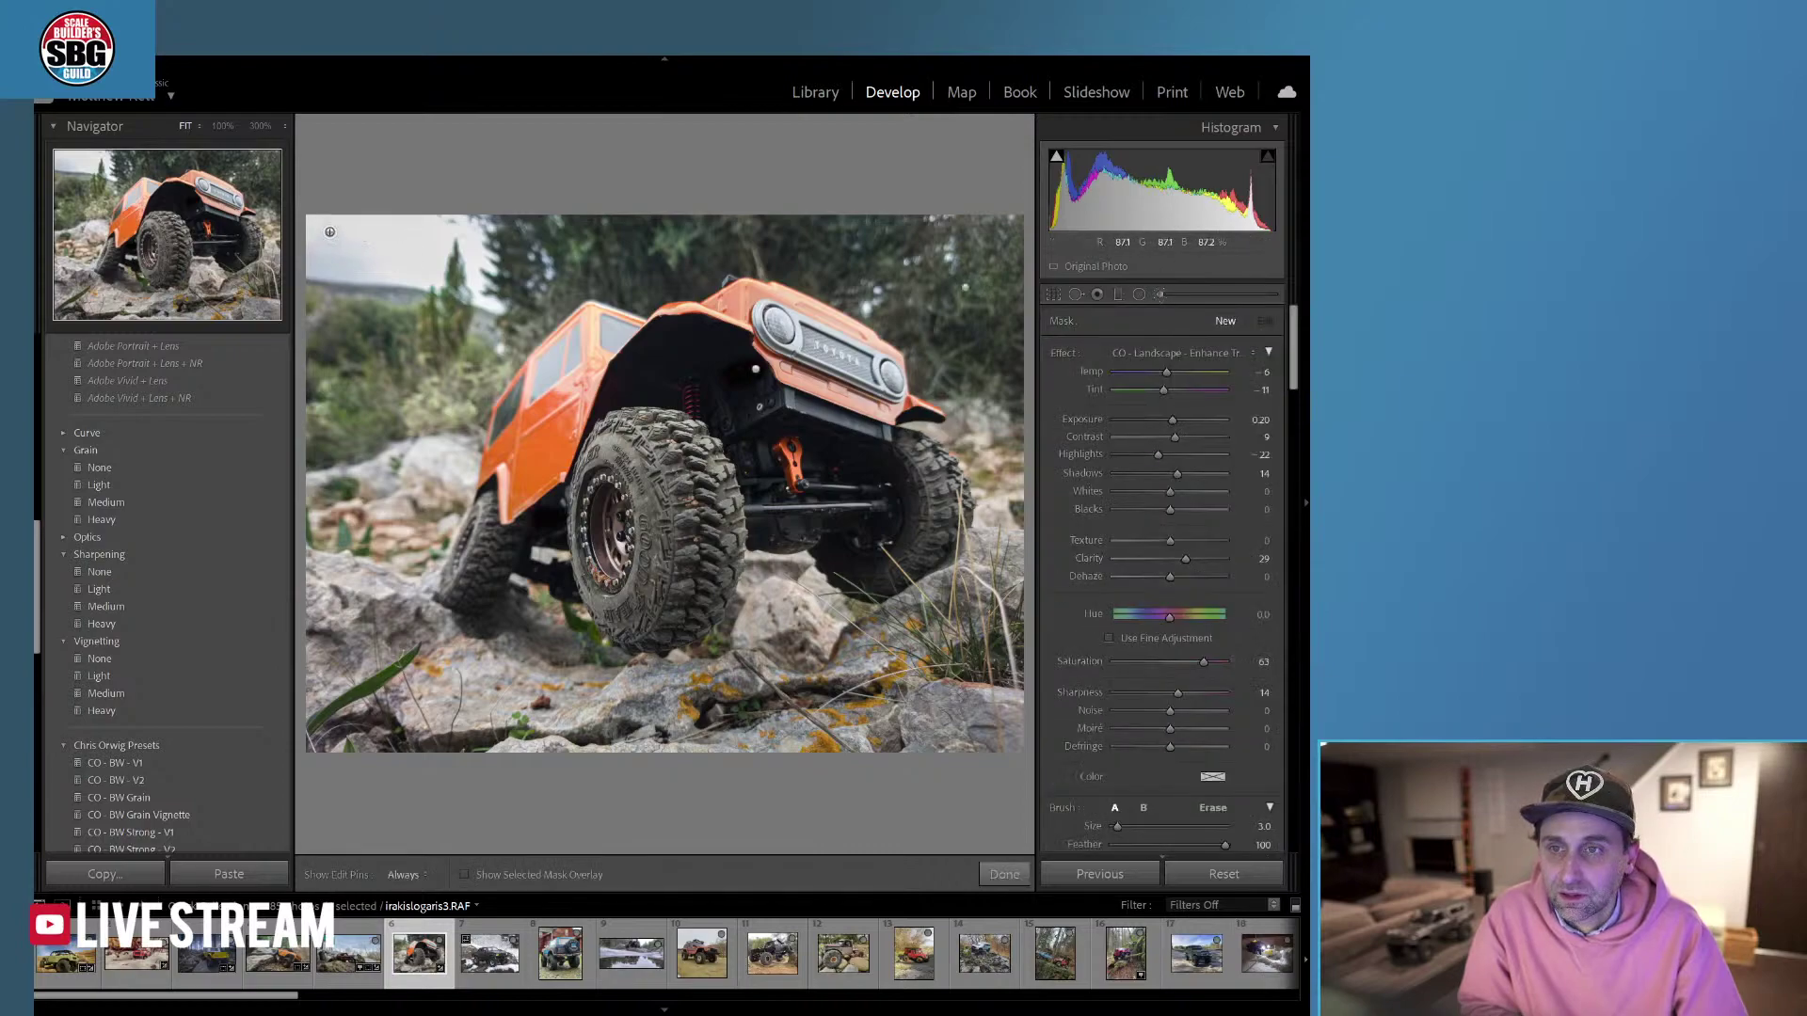
pyautogui.scroll(5, 316, 241)
pyautogui.press('h')
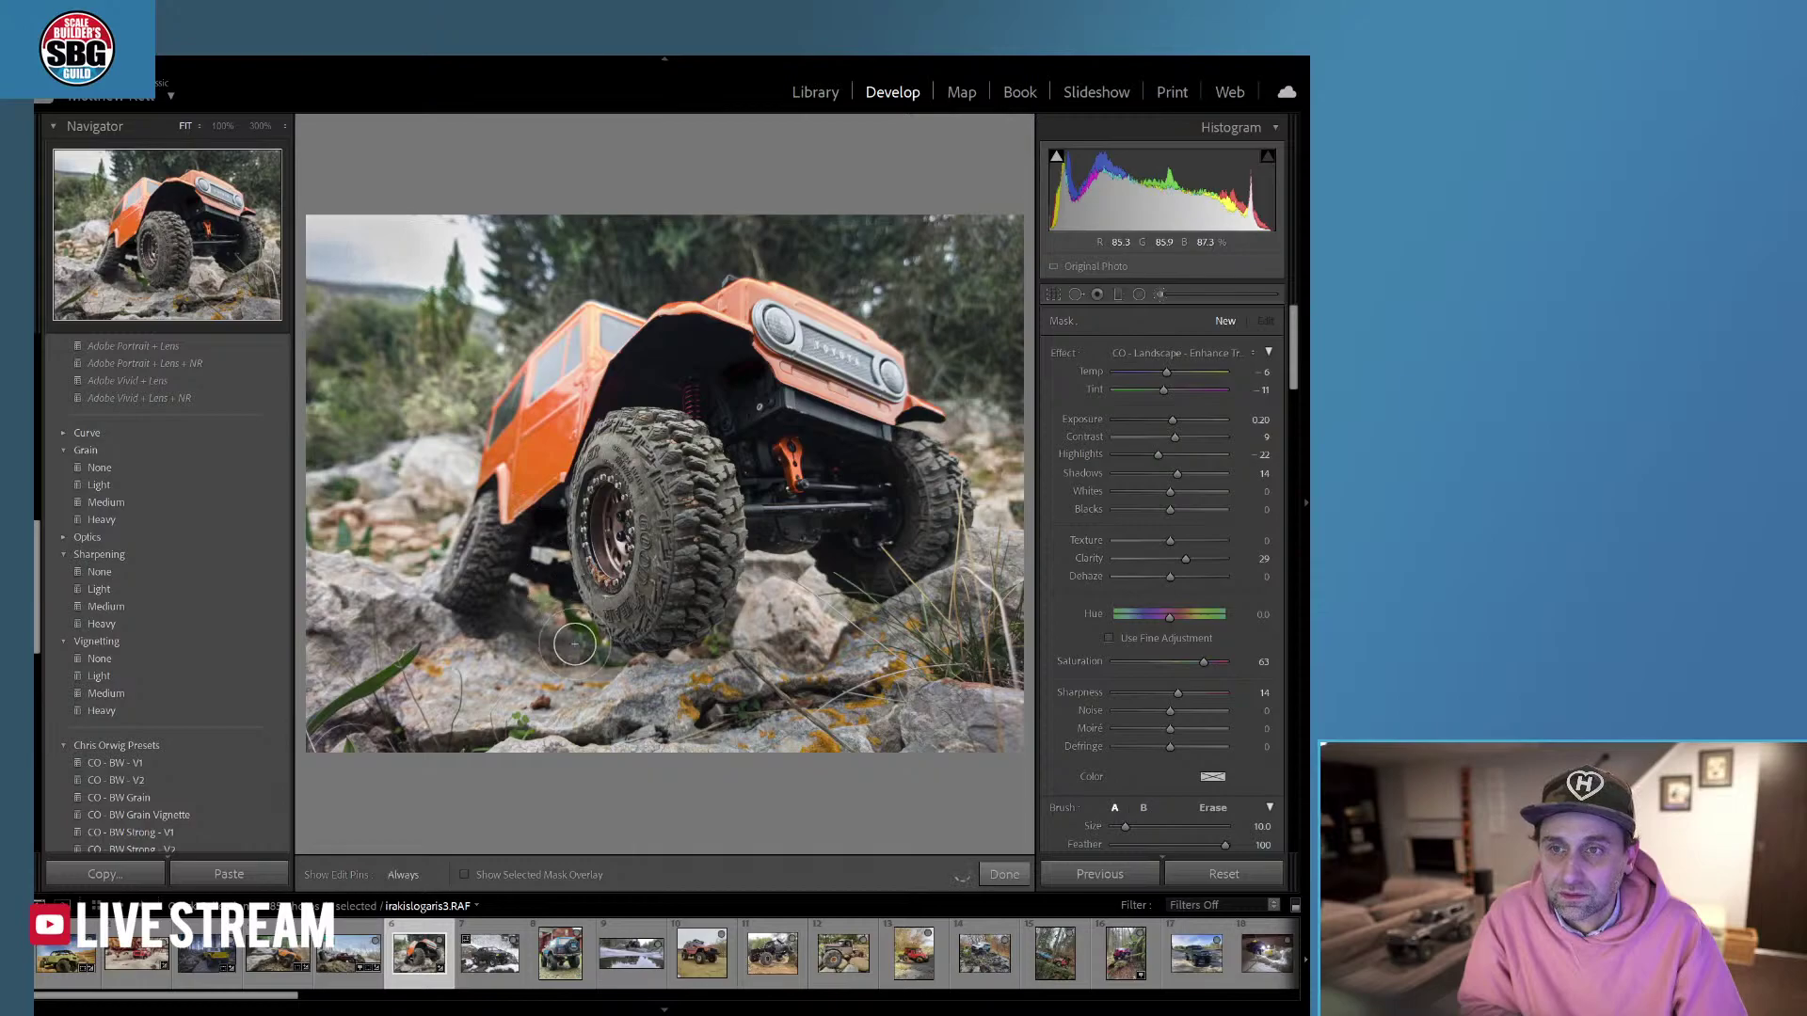
pyautogui.press('h')
pyautogui.click(1193, 361)
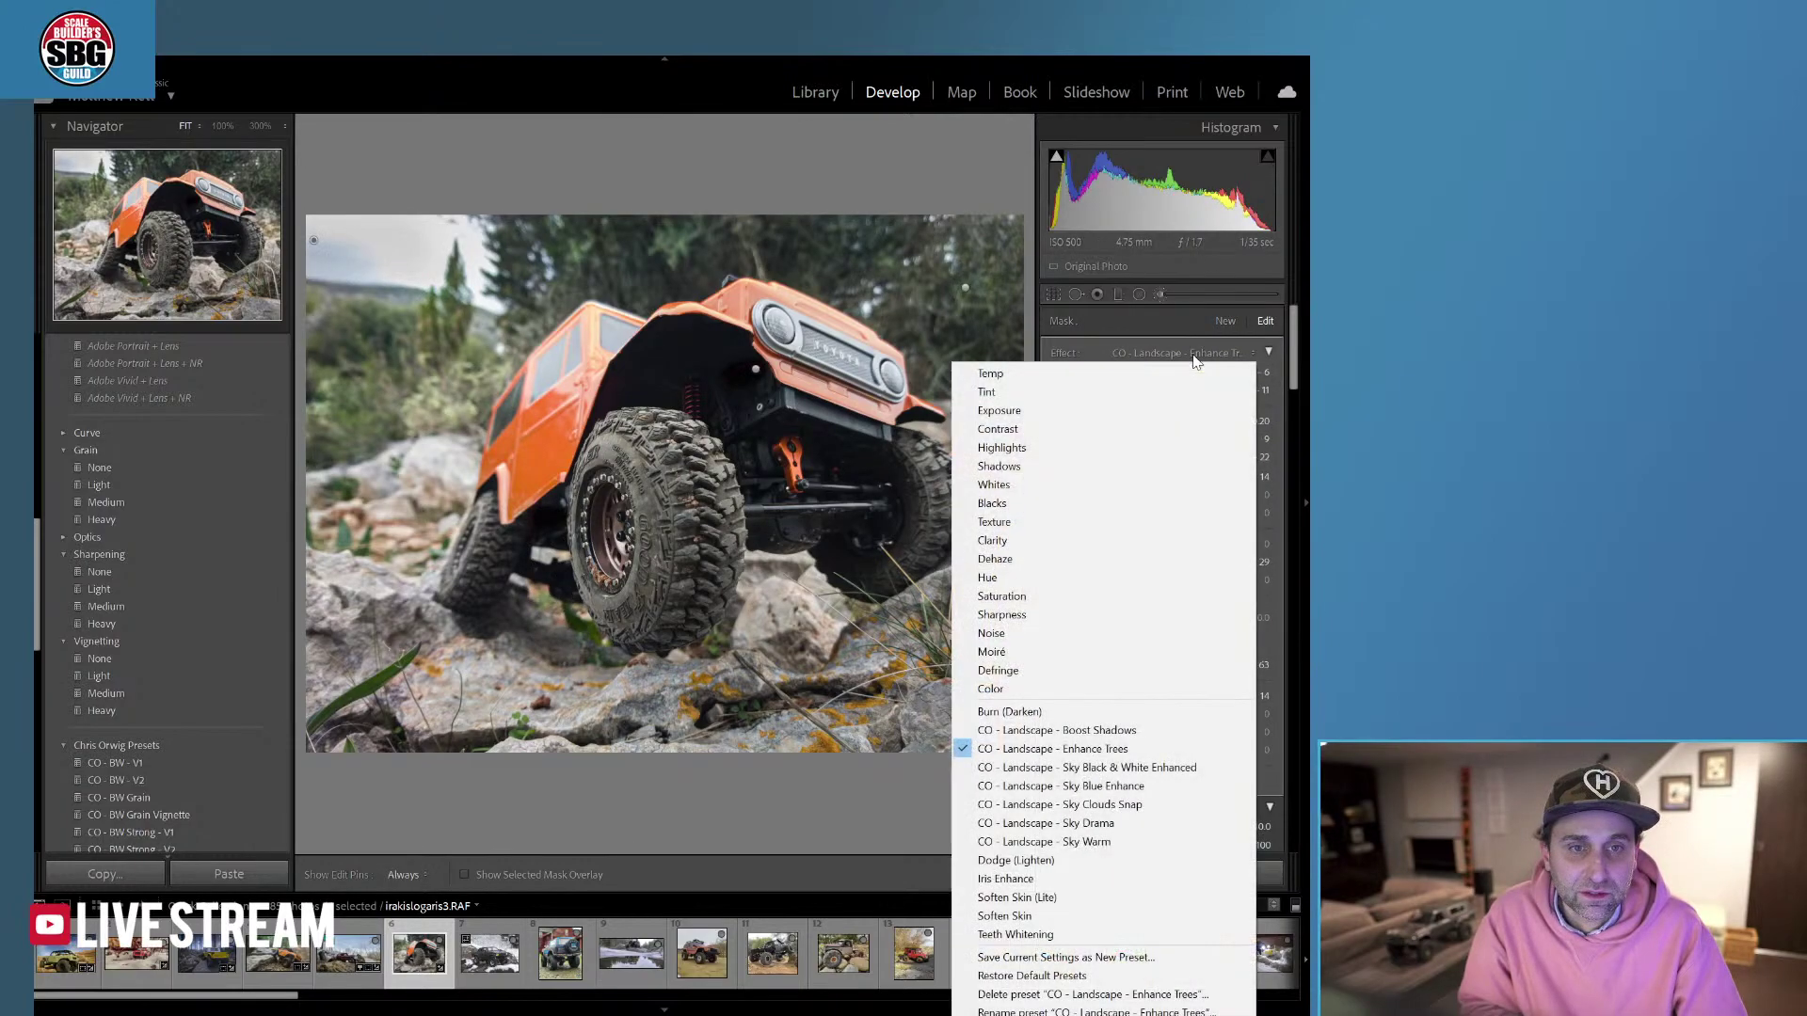
pyautogui.click(1120, 821)
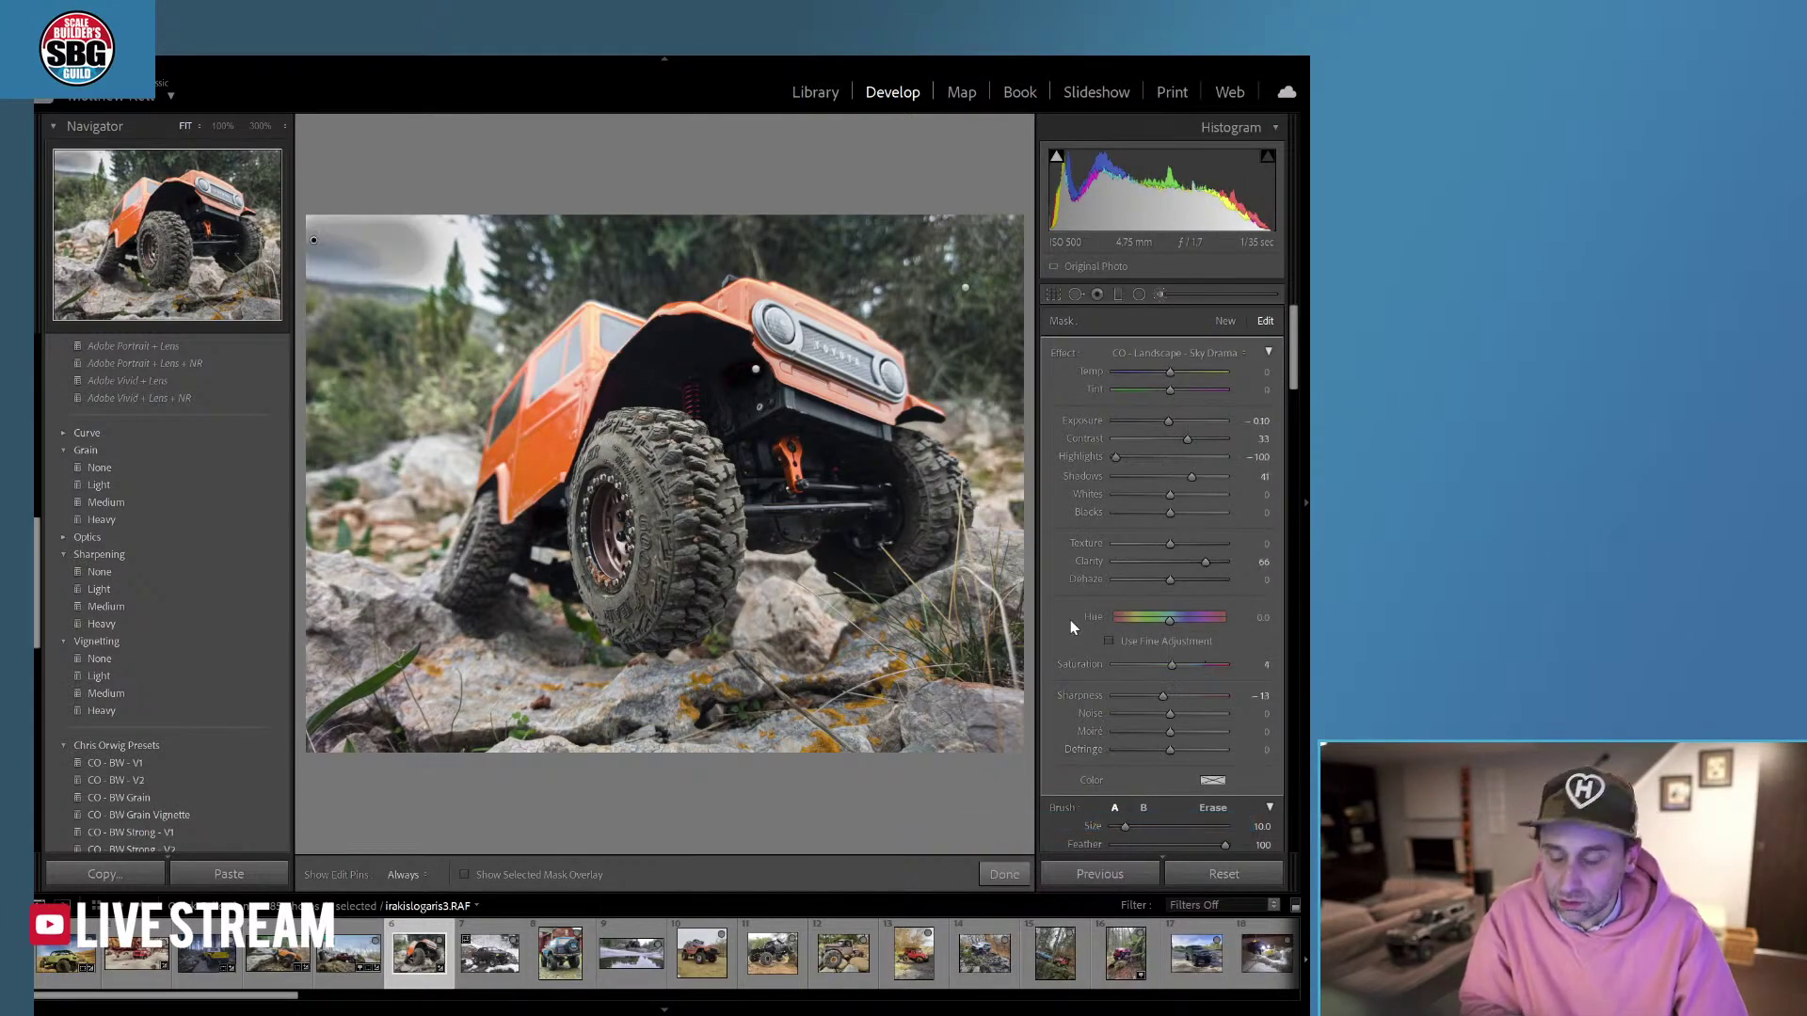
# Undo the Sky Drama adjustments on the sky mask and leave the Adjustment Brush.
pyautogui.hotkey('ctrl', 'z')
pyautogui.hotkey('ctrl', 'z')
pyautogui.hotkey('ctrl', 'z')
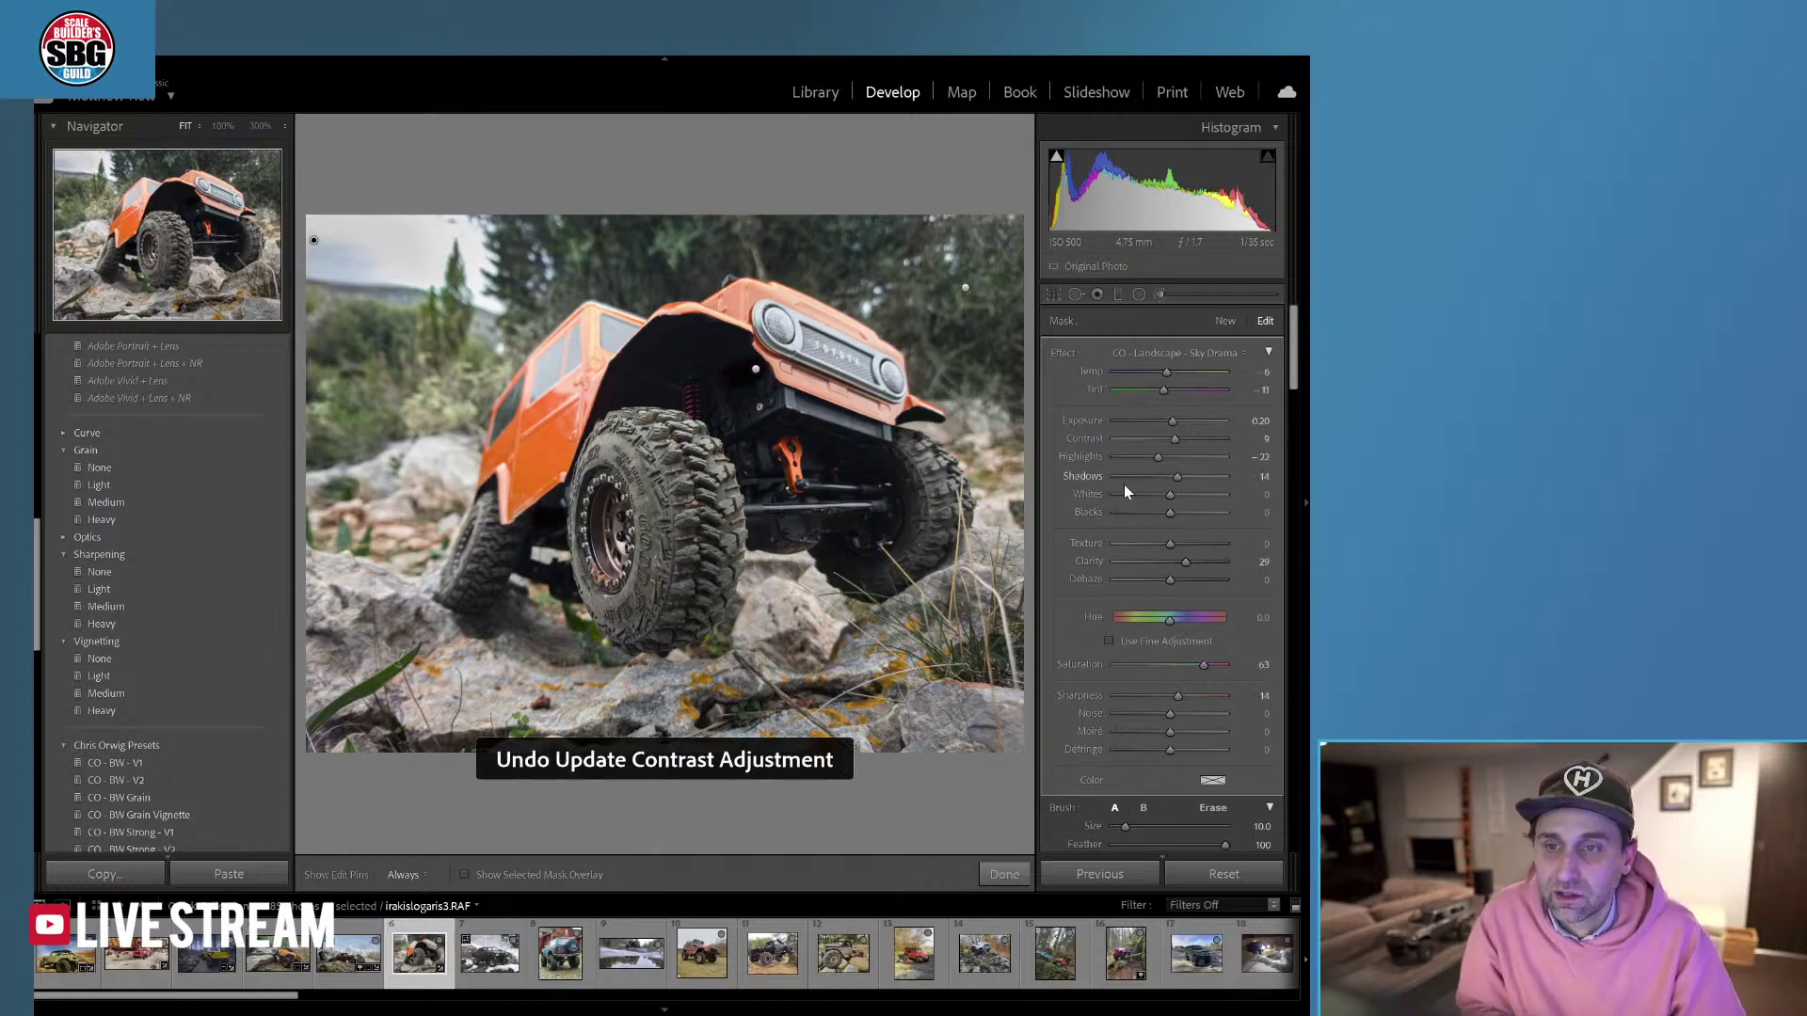
pyautogui.click(1000, 873)
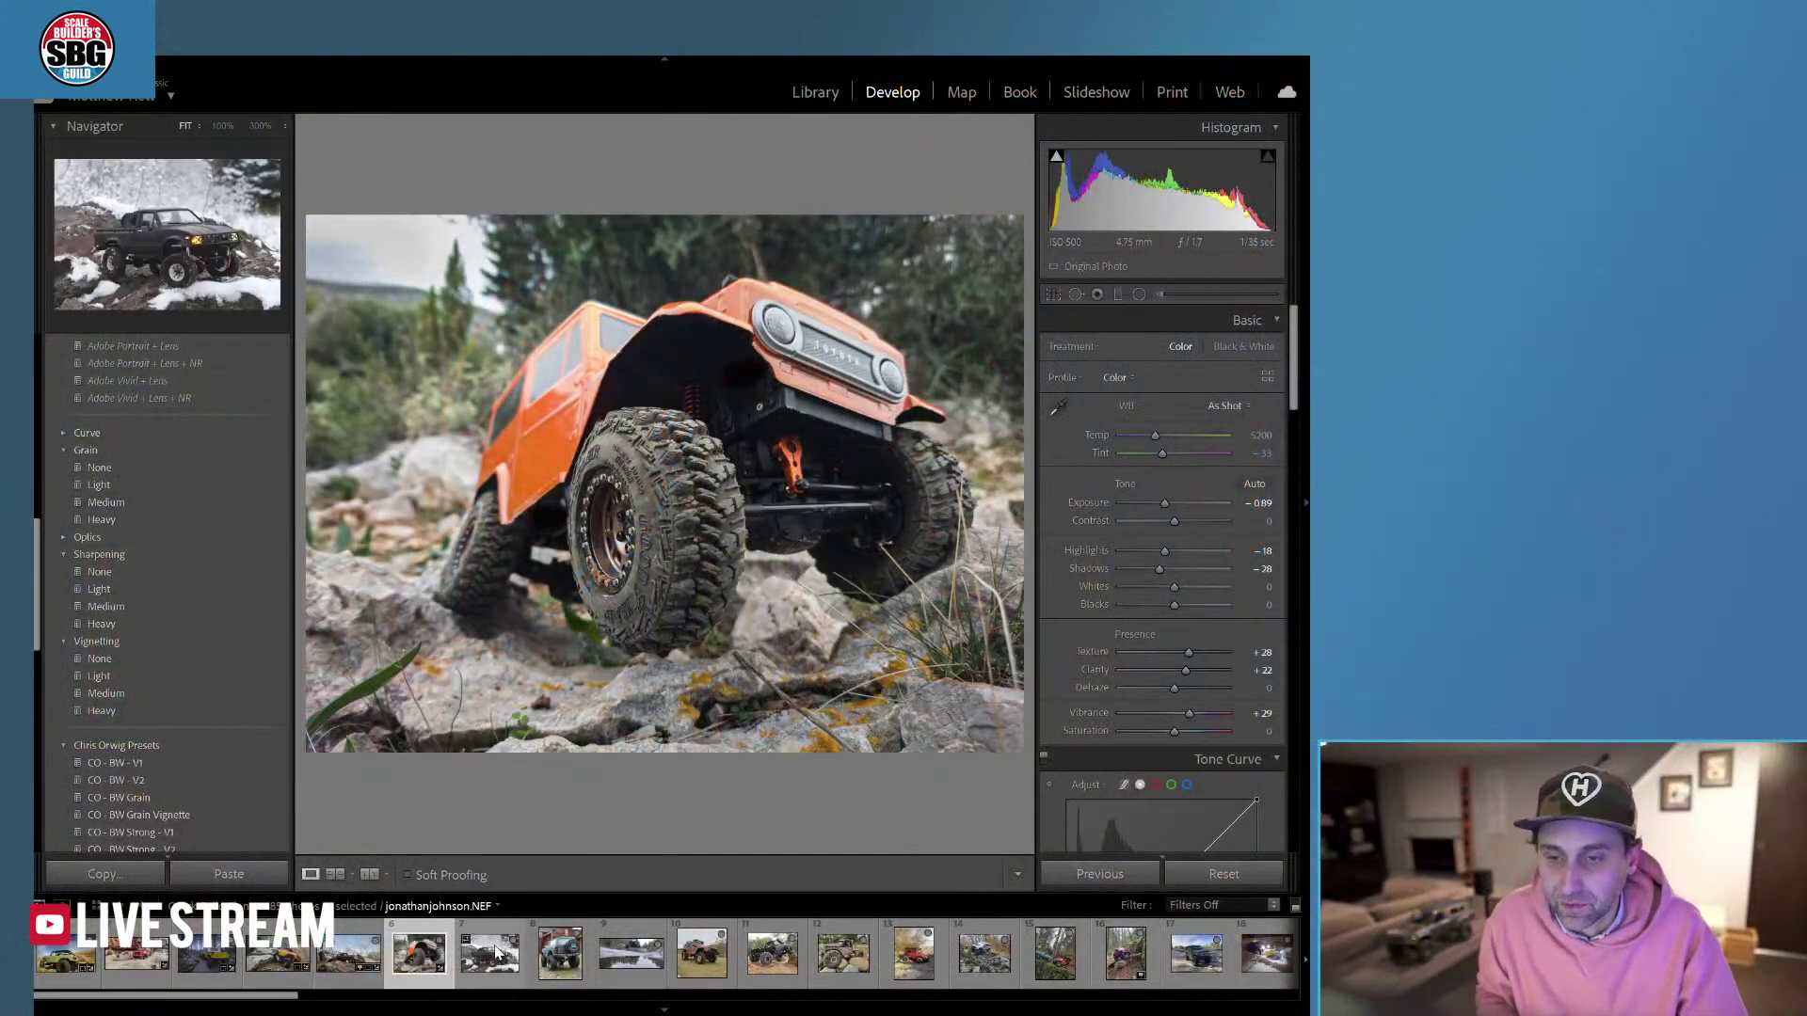
# Open the photo of the black pickup in the snow and inspect its rear wheel enlarged.
pyautogui.click(491, 949)
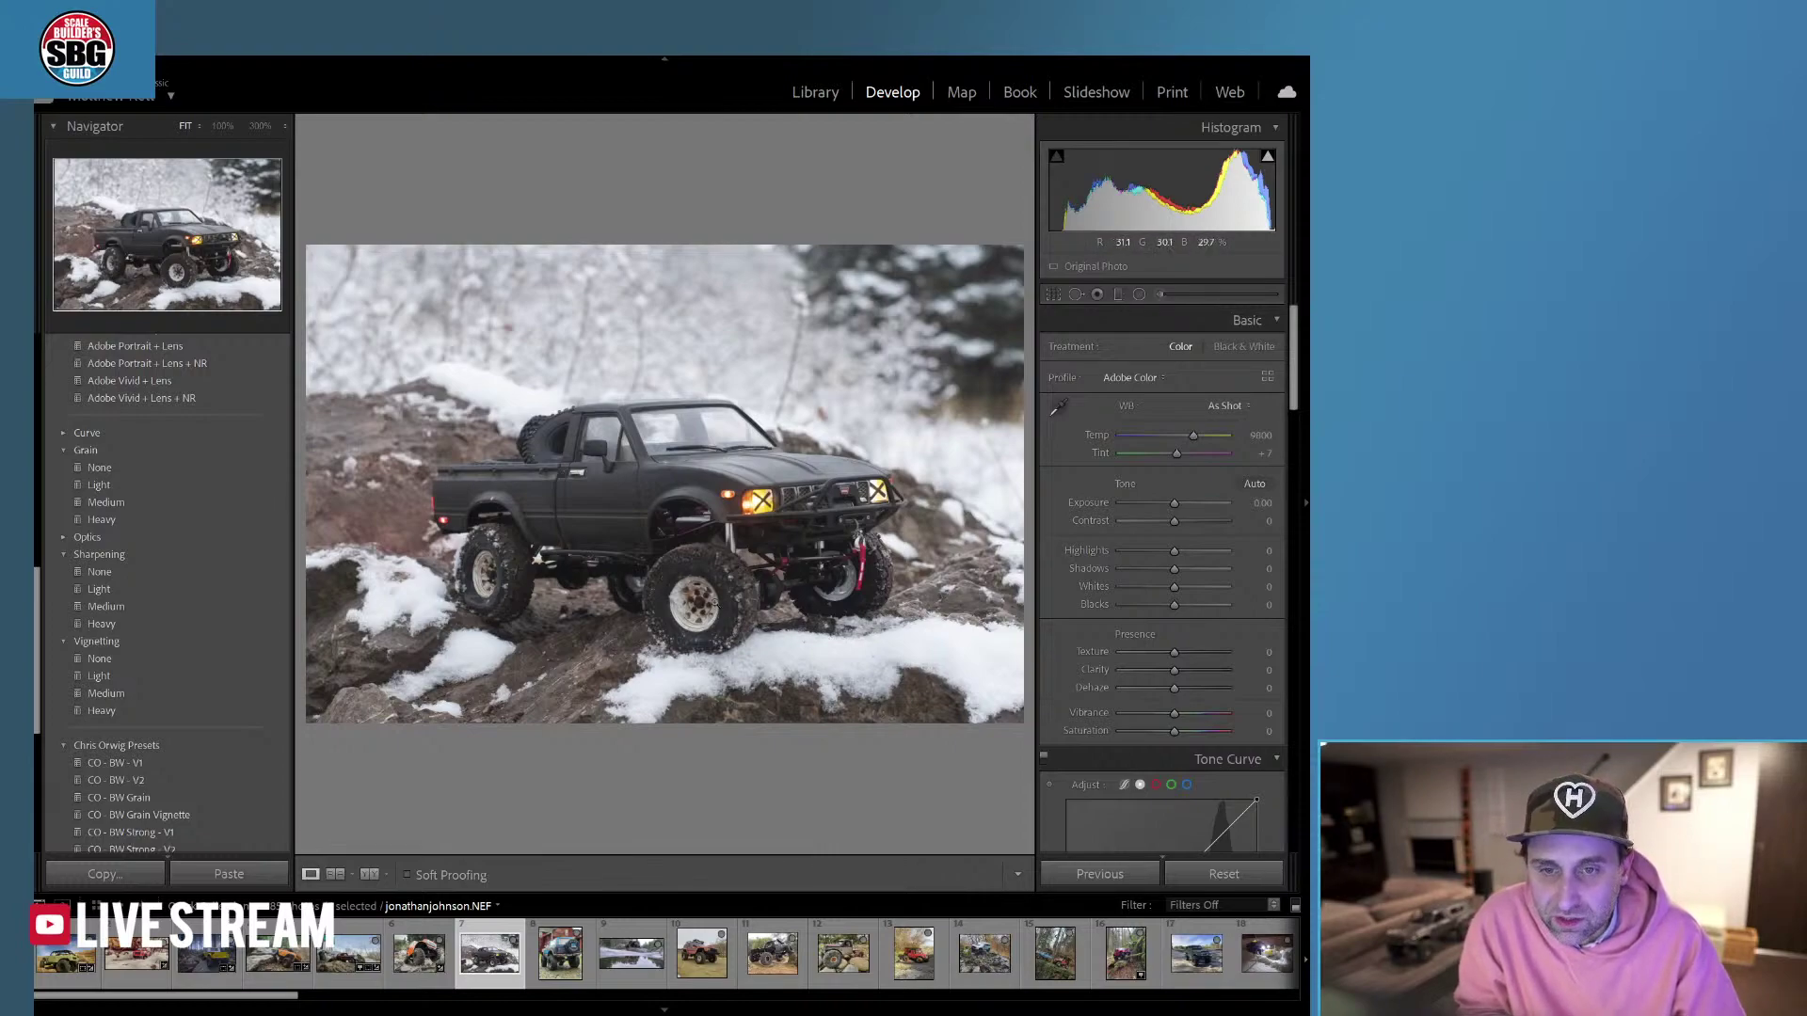
pyautogui.click(513, 565)
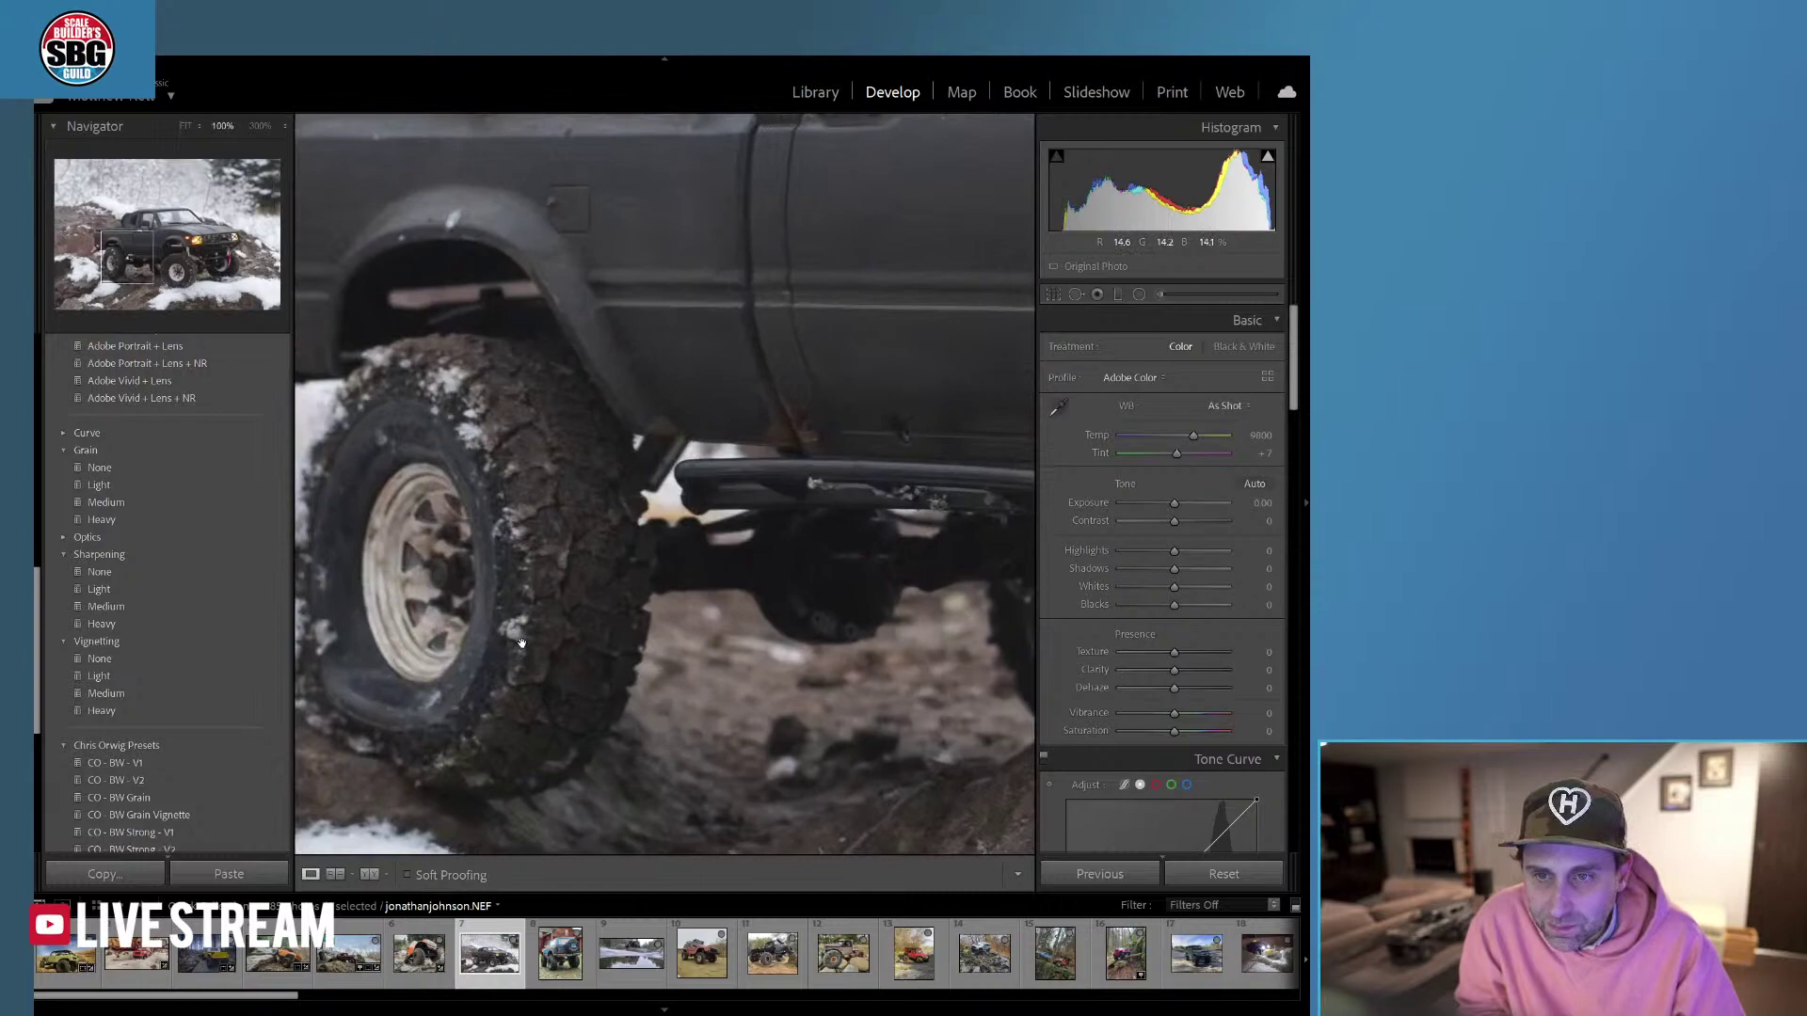
pyautogui.click(505, 543)
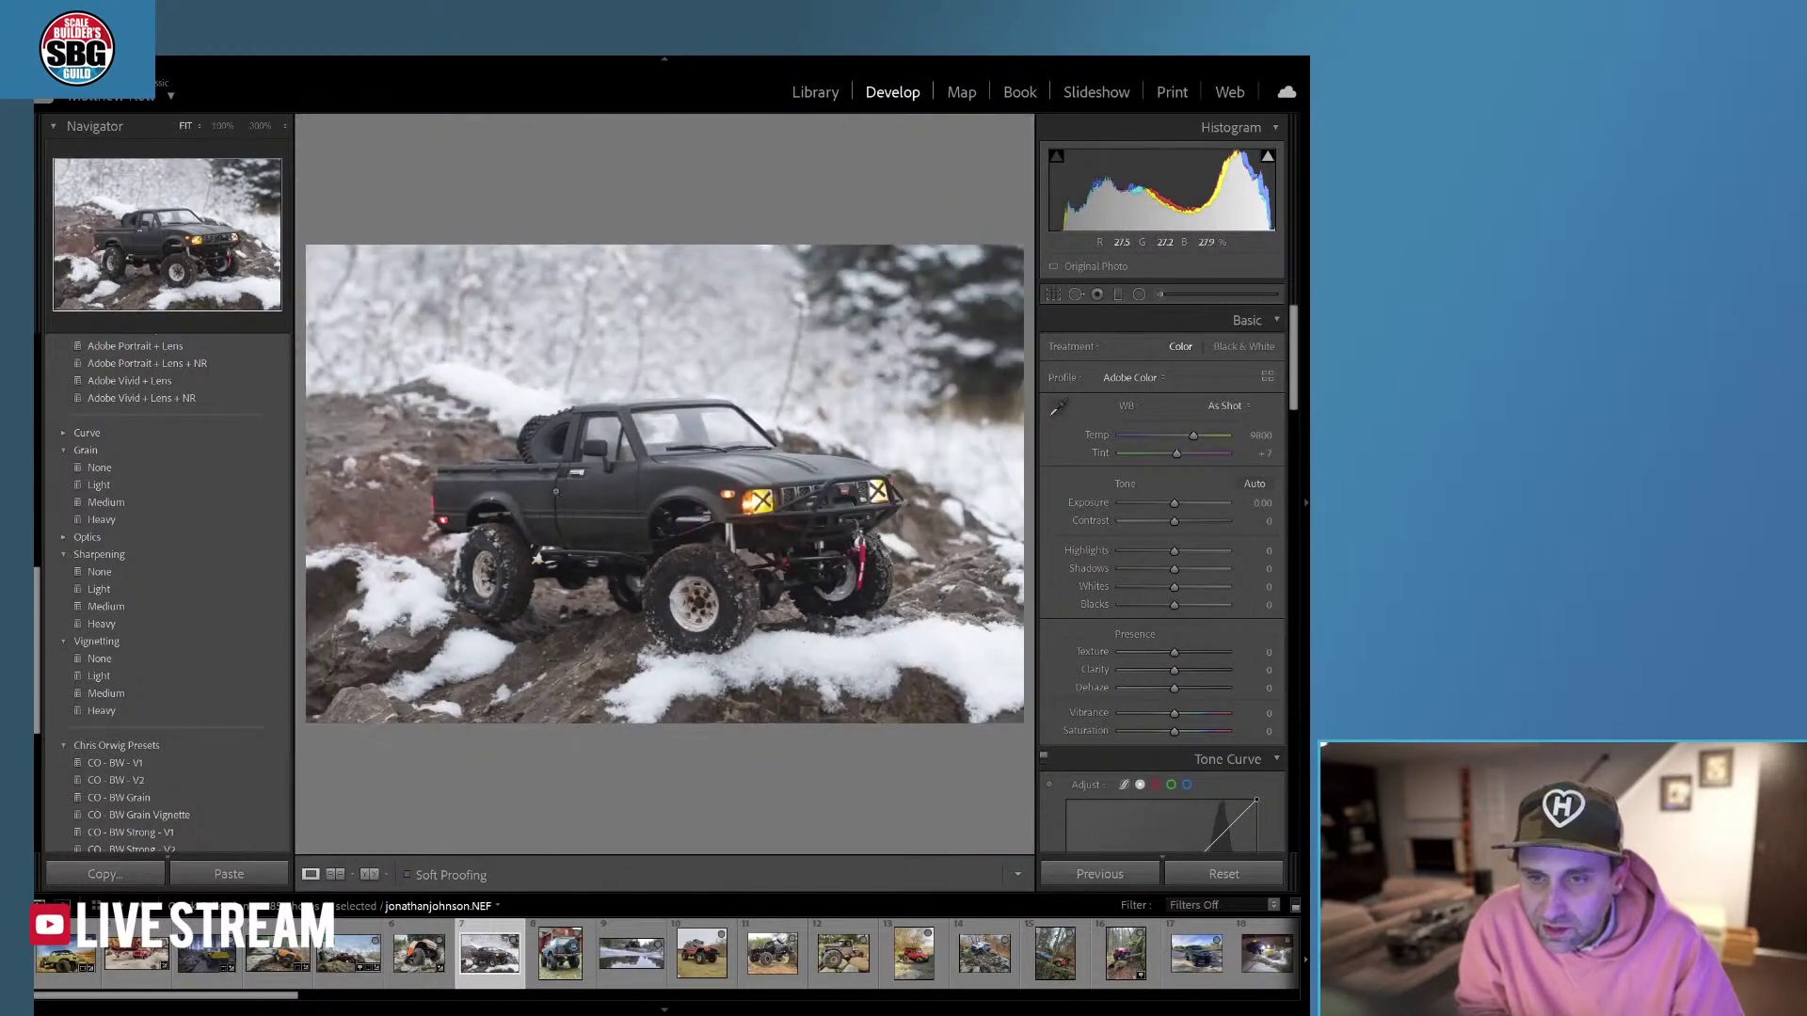
pyautogui.click(491, 569)
pyautogui.click(462, 566)
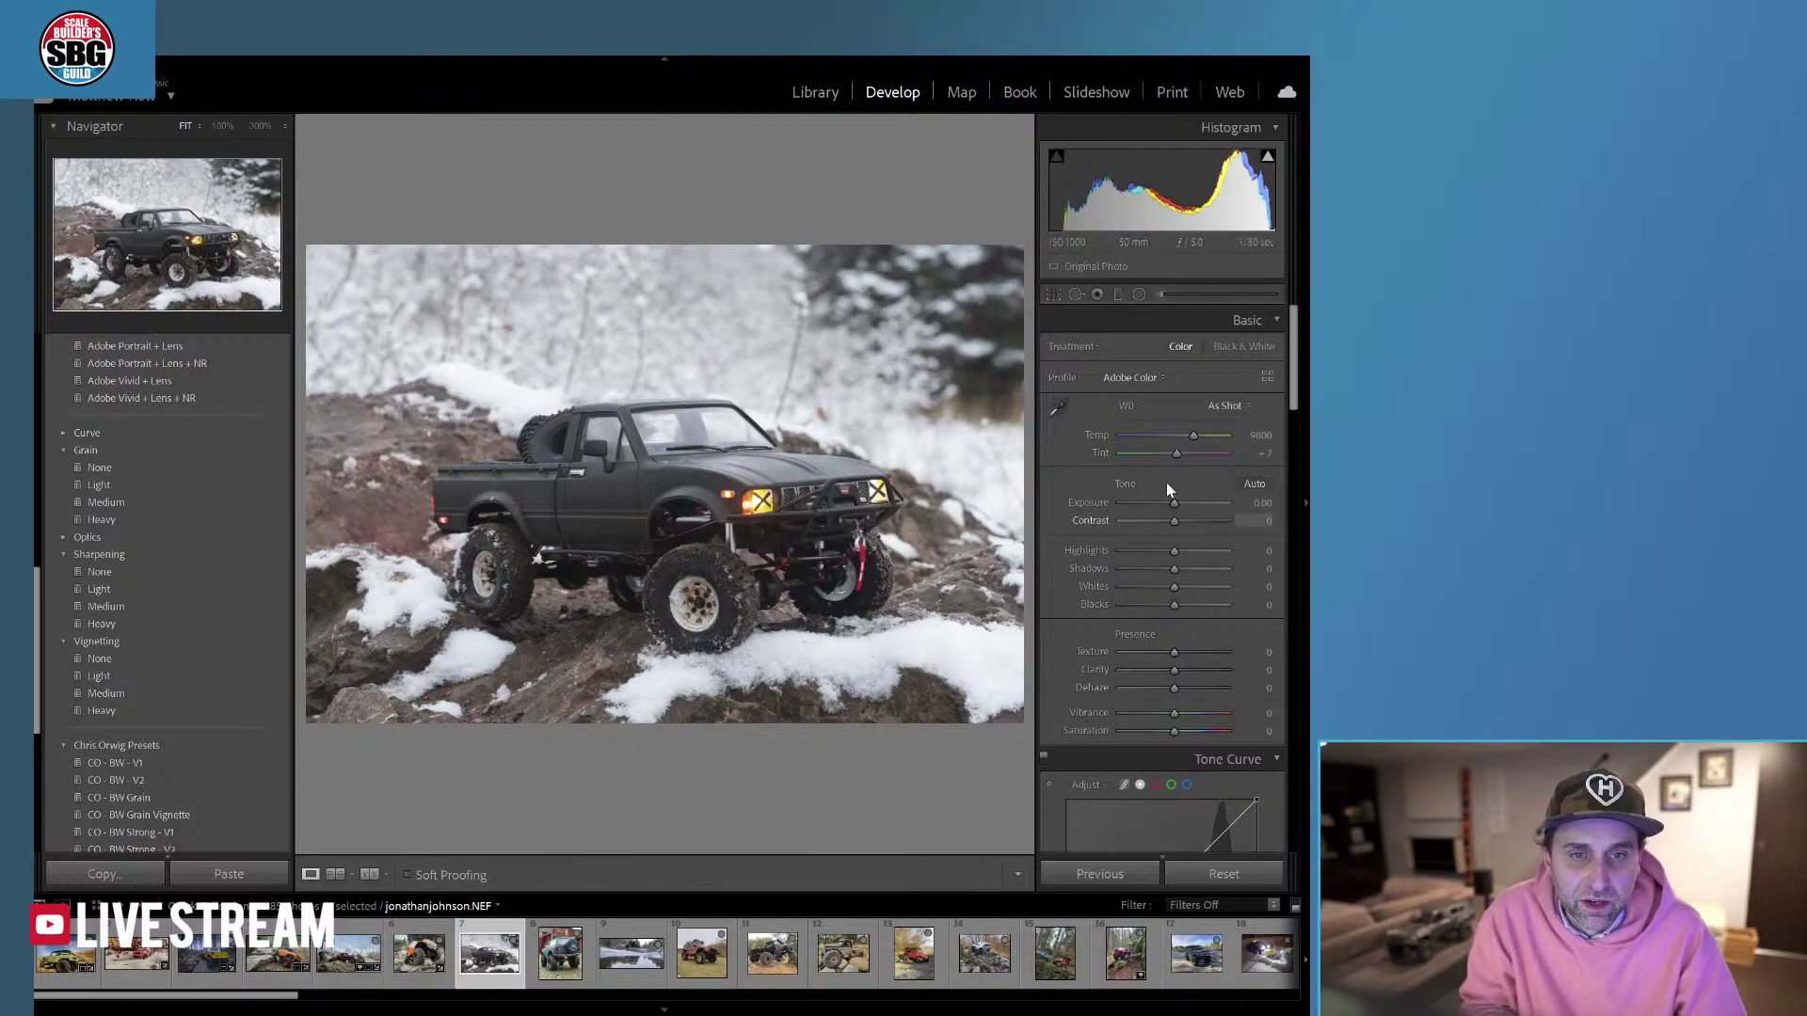
# Try a warmer white balance temperature of about 11K on the black pickup photo and undo it.
pyautogui.moveTo(1196, 443); pyautogui.dragTo(1197, 439)
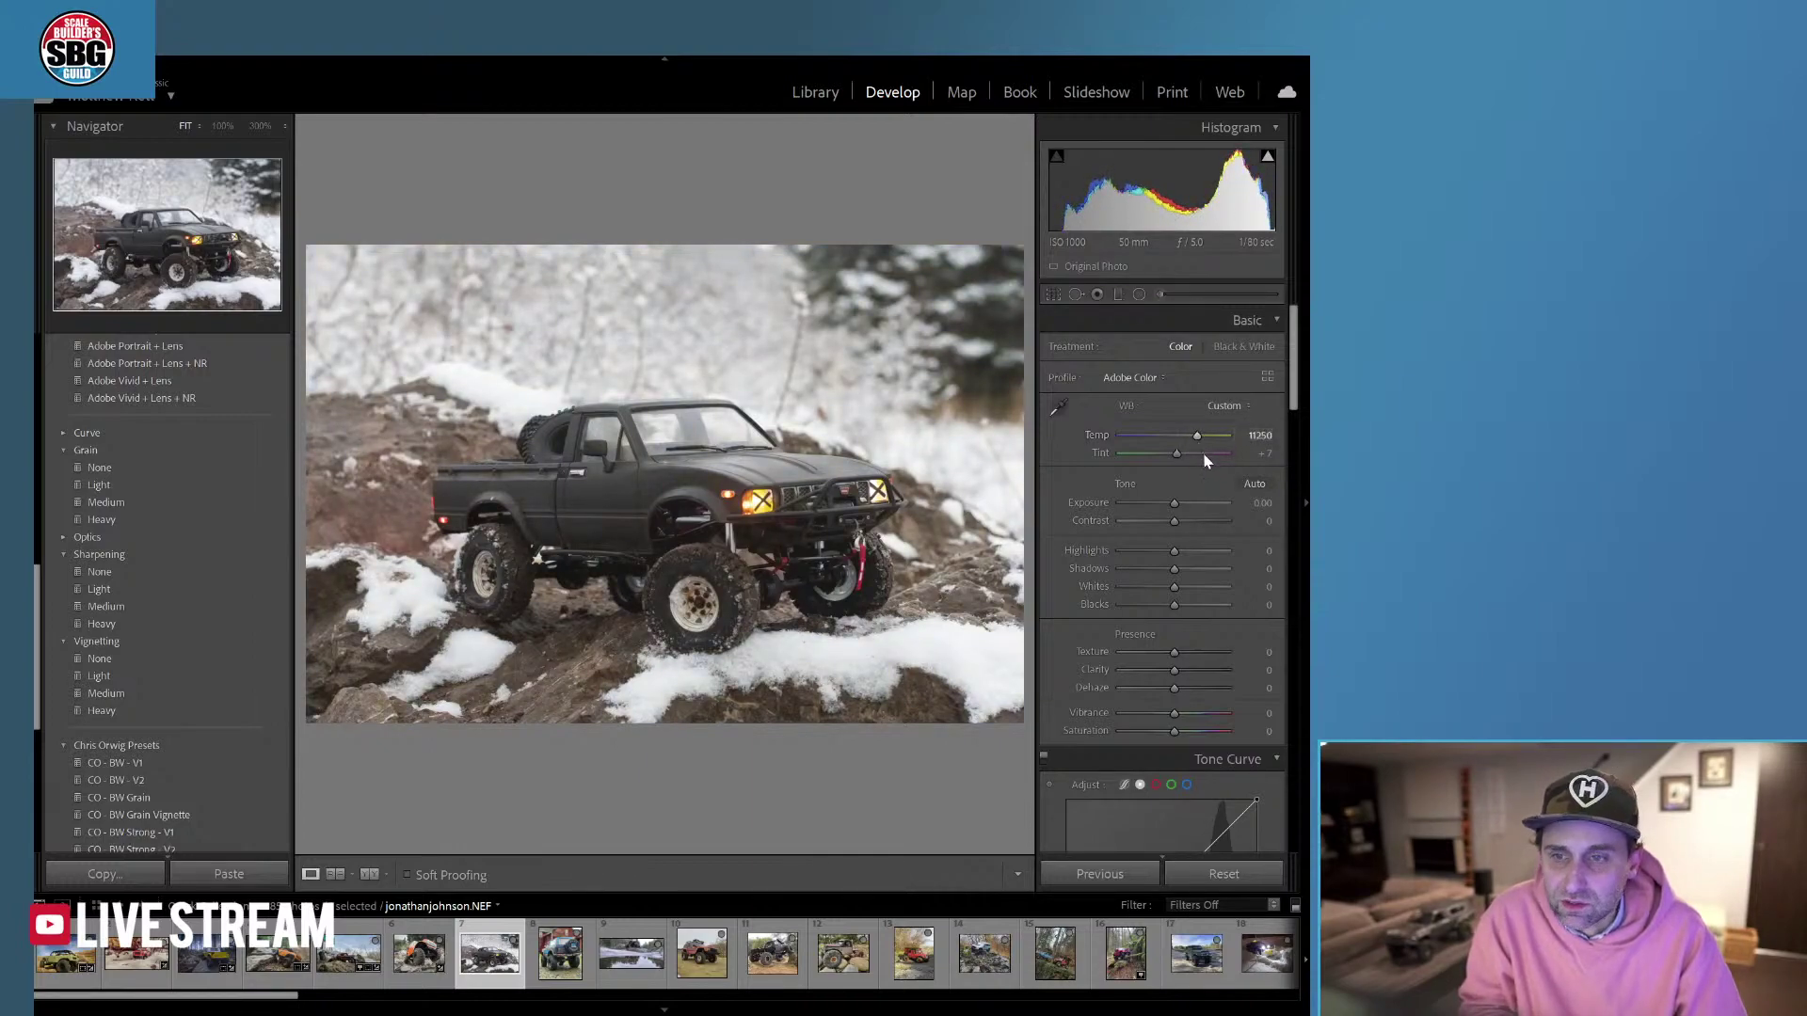
pyautogui.hotkey('ctrl', 'z')
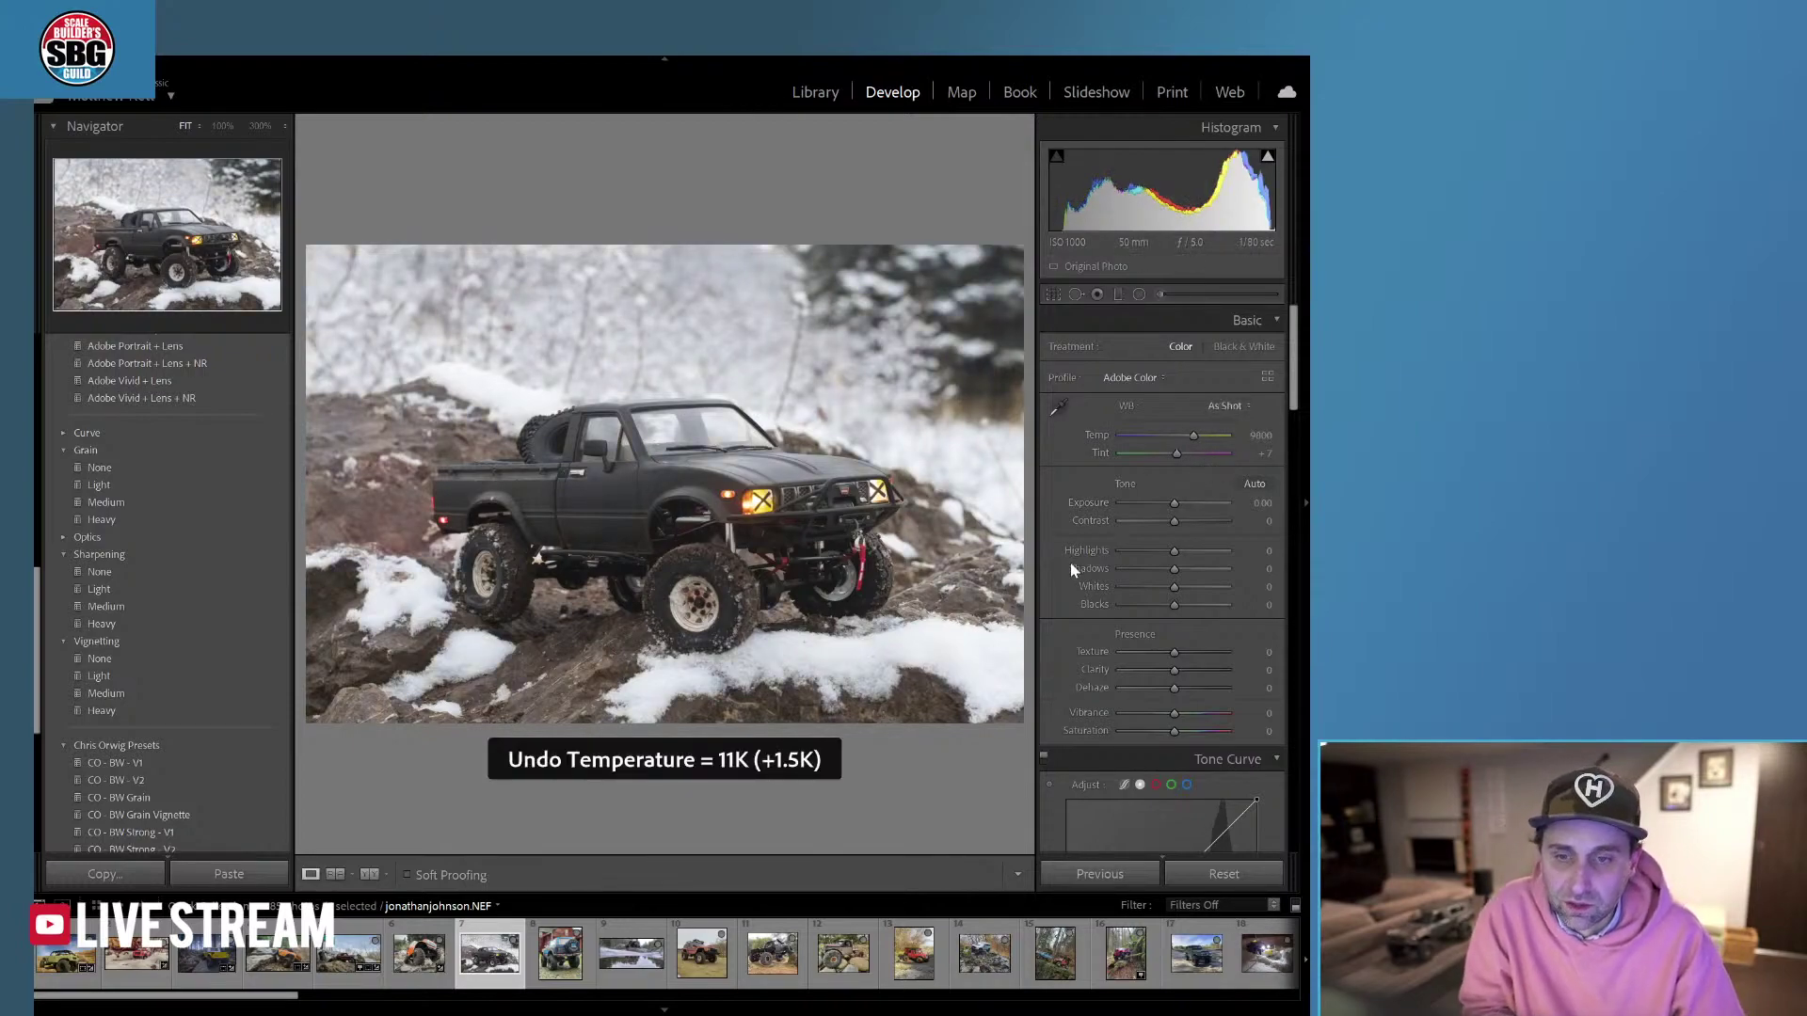
# Set the black pickup photo's Exposure to −0.20, Highlights to −34, Texture to +37 and Clarity to +23.
pyautogui.moveTo(1180, 505); pyautogui.dragTo(1171, 501)
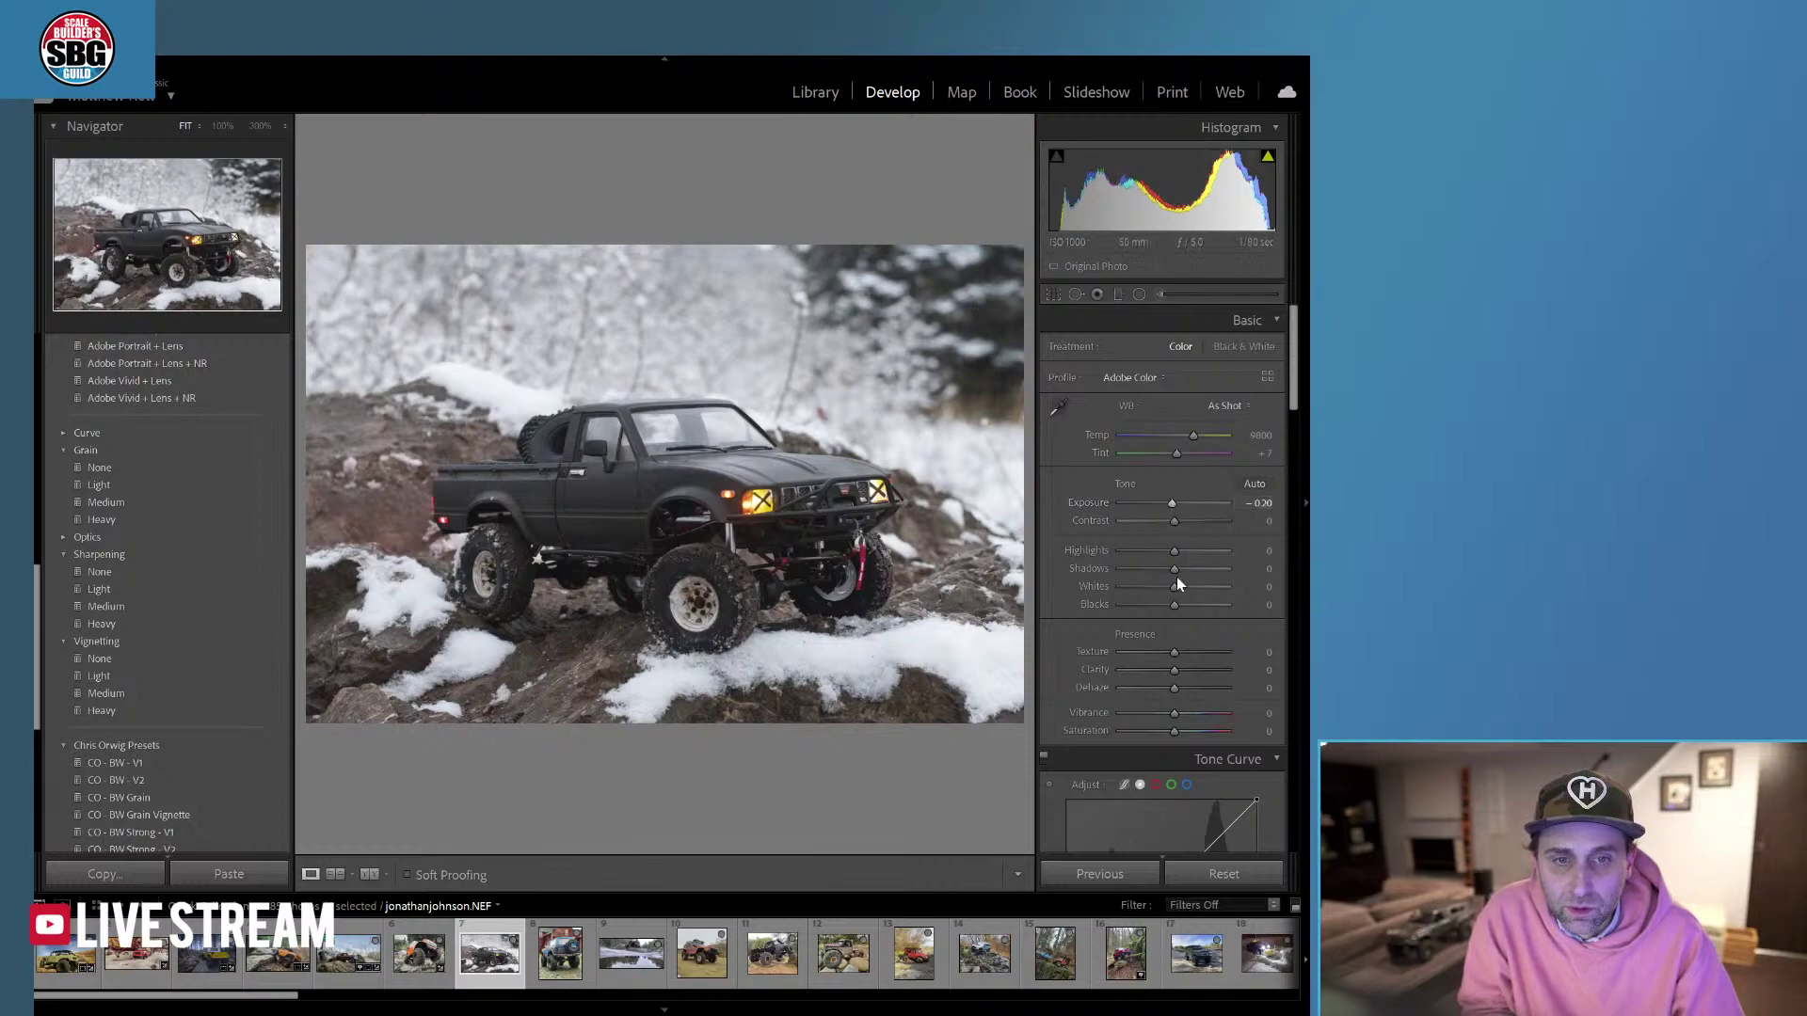
pyautogui.moveTo(1175, 553); pyautogui.dragTo(1157, 557)
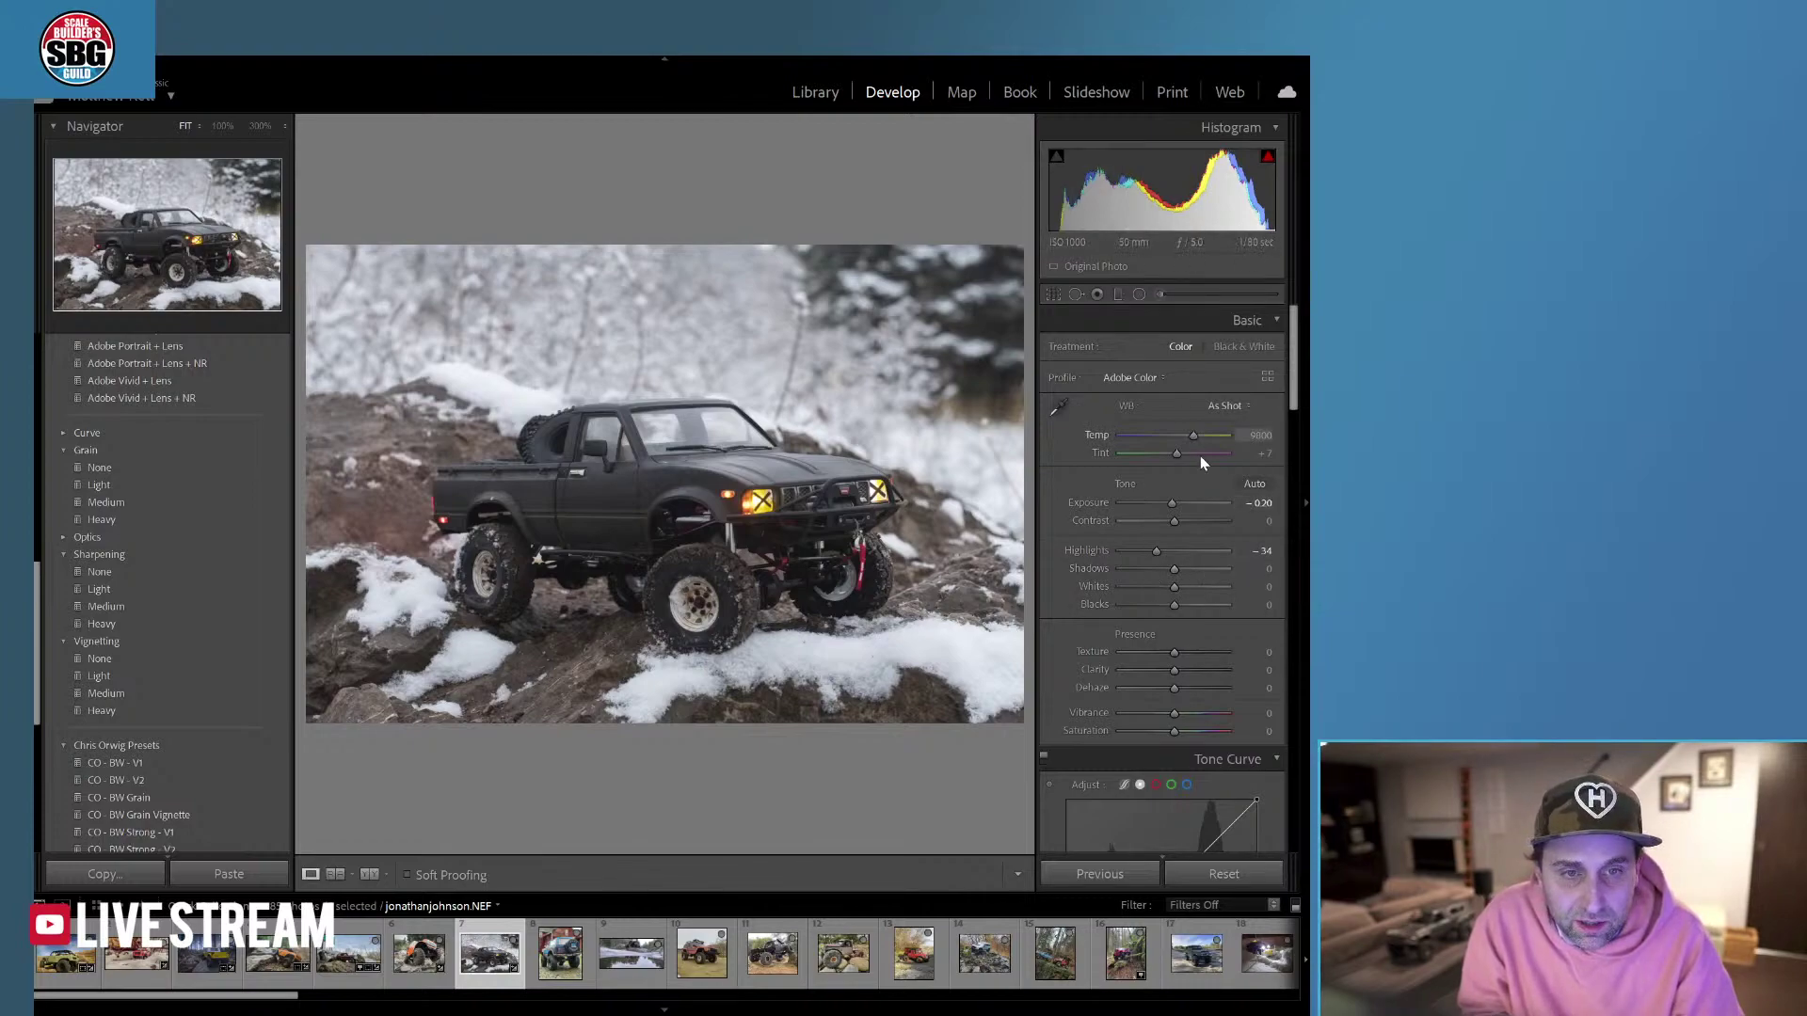
pyautogui.moveTo(1176, 656)
pyautogui.mouseDown()
pyautogui.moveTo(1195, 653)
pyautogui.moveTo(1183, 672)
pyautogui.mouseUp()
pyautogui.moveTo(1183, 670); pyautogui.dragTo(1184, 670)
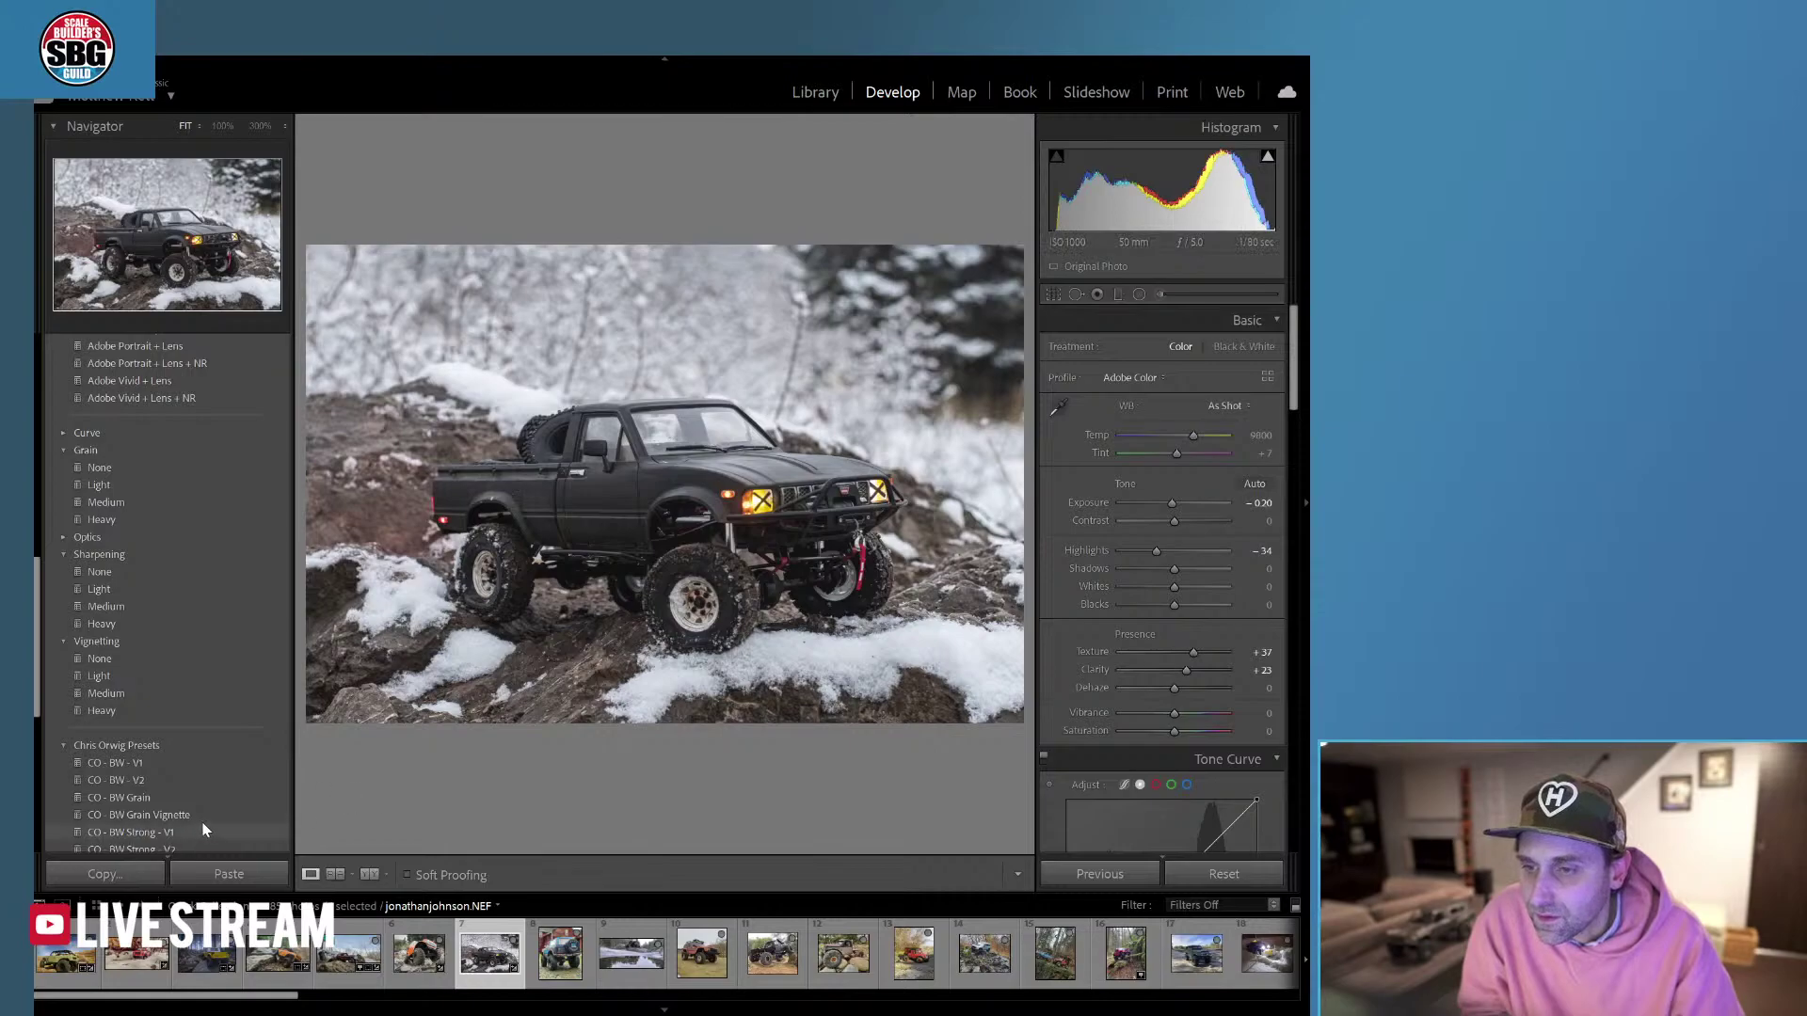
# Preview Creative presets such as Warm Shadows and Cool Light on the black pickup photo without applying them.
pyautogui.scroll(5, 257, 617)
pyautogui.scroll(5, 257, 617)
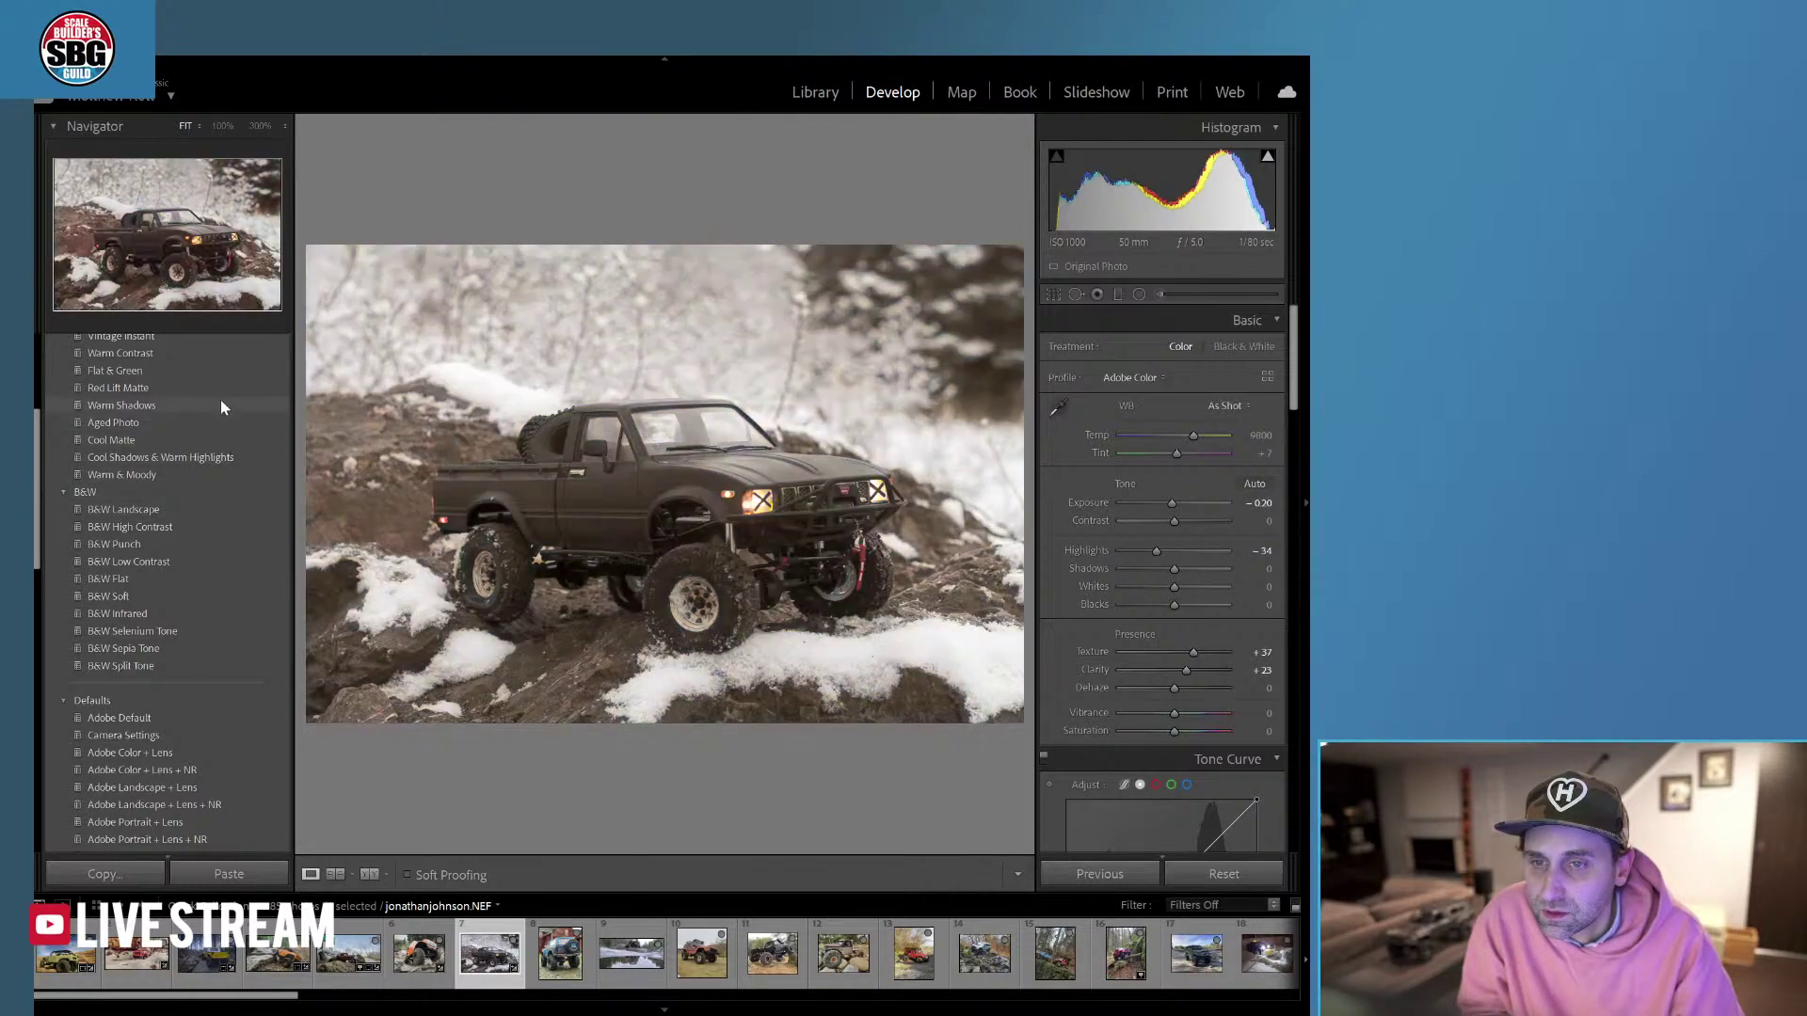
pyautogui.scroll(3, 207, 375)
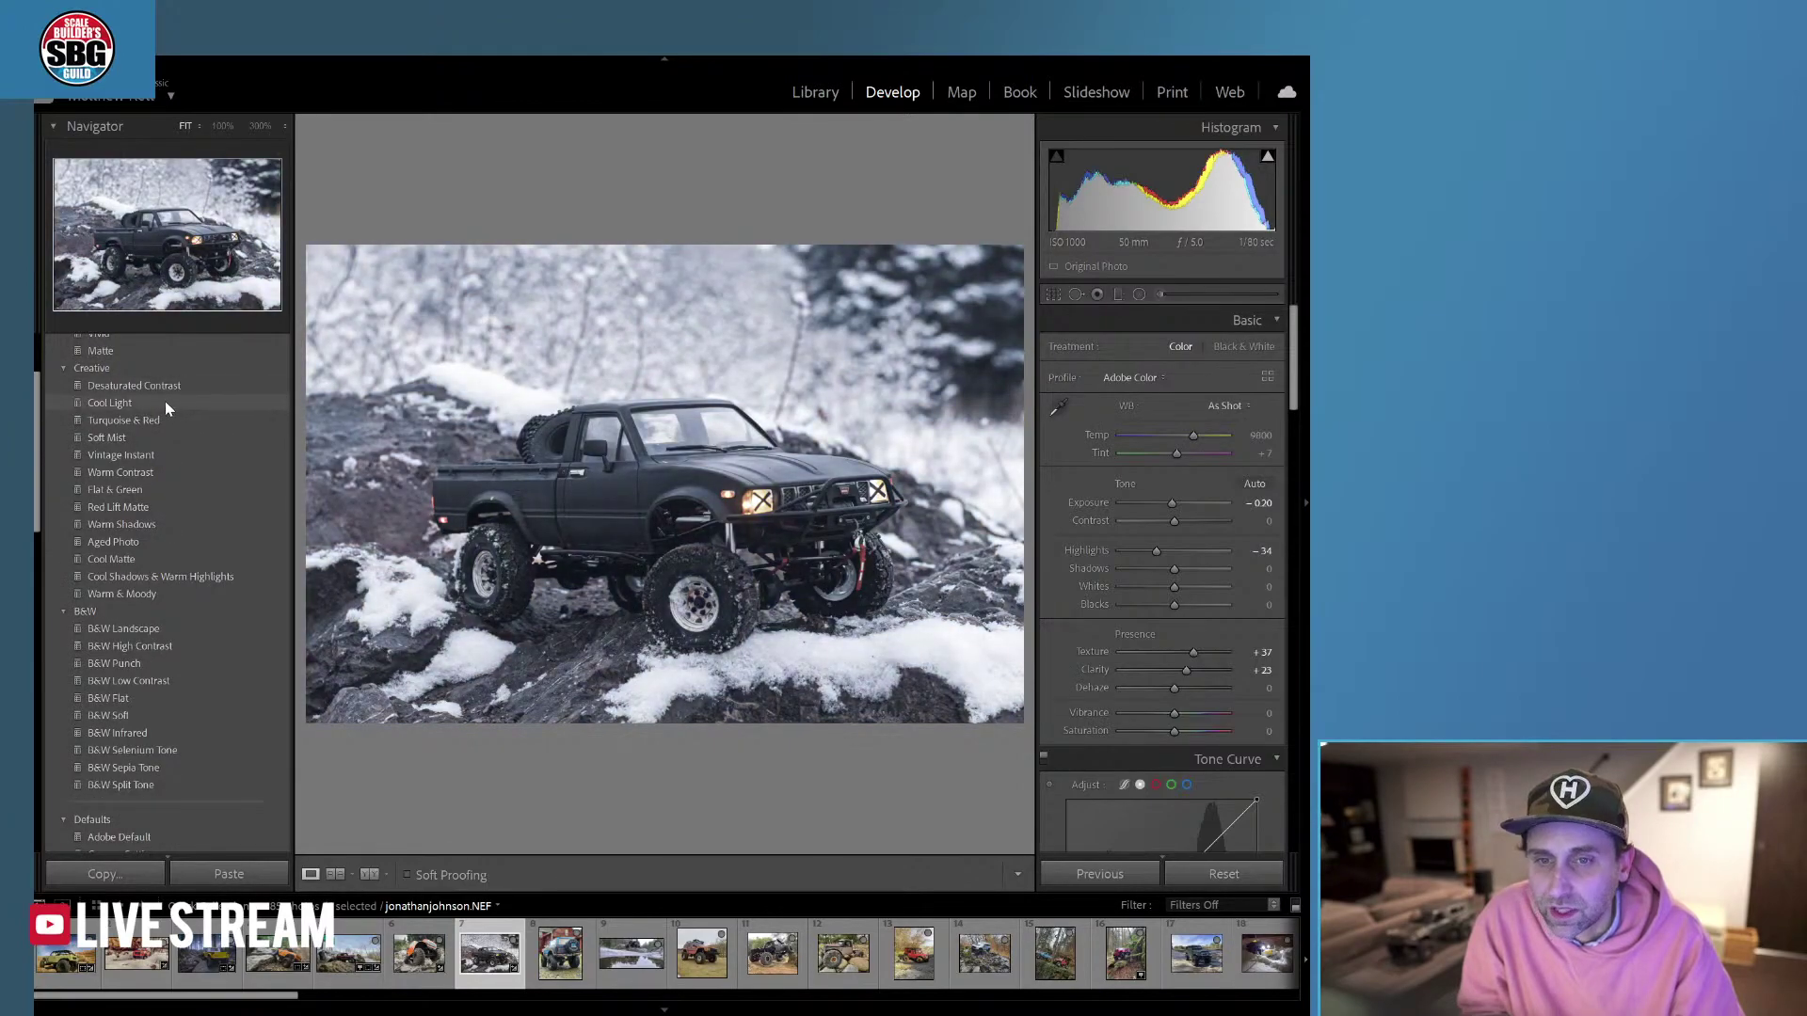
pyautogui.scroll(3, 165, 402)
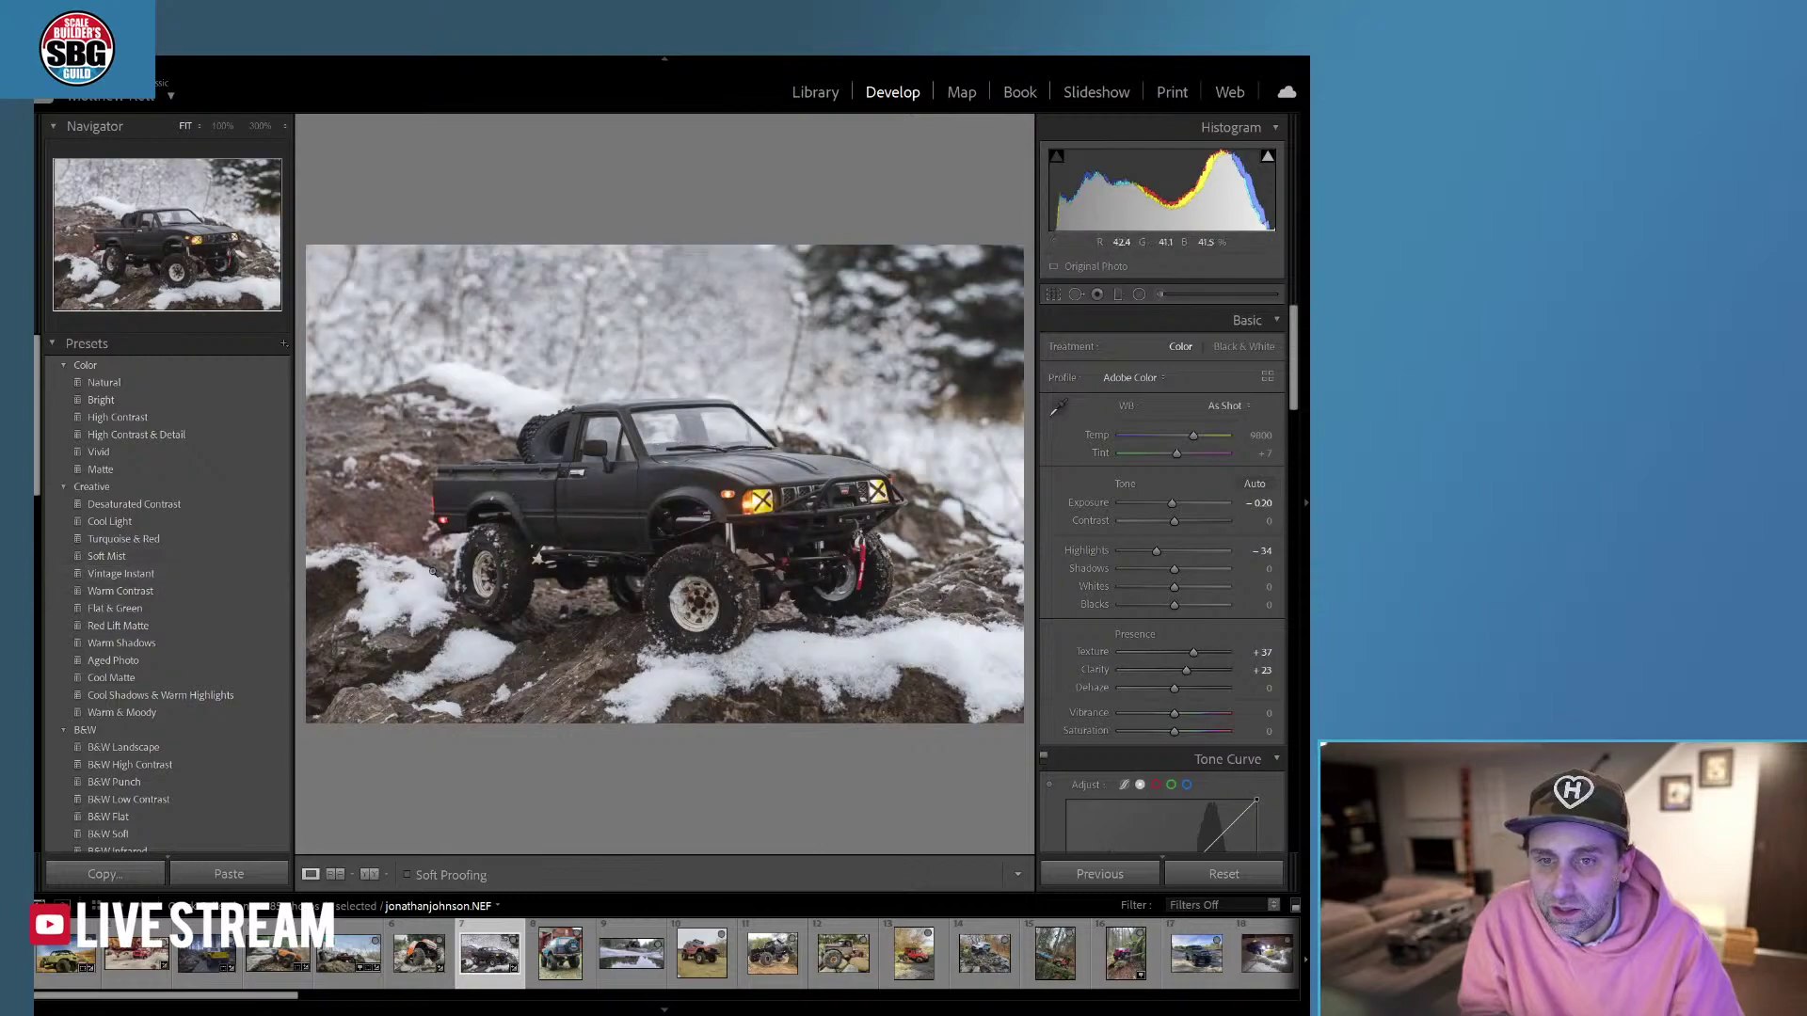
# Set the black pickup photo's Vibrance to +36, Saturation to +20 and Clarity to +45, and inspect the truck body enlarged.
pyautogui.moveTo(1175, 714); pyautogui.dragTo(1195, 713)
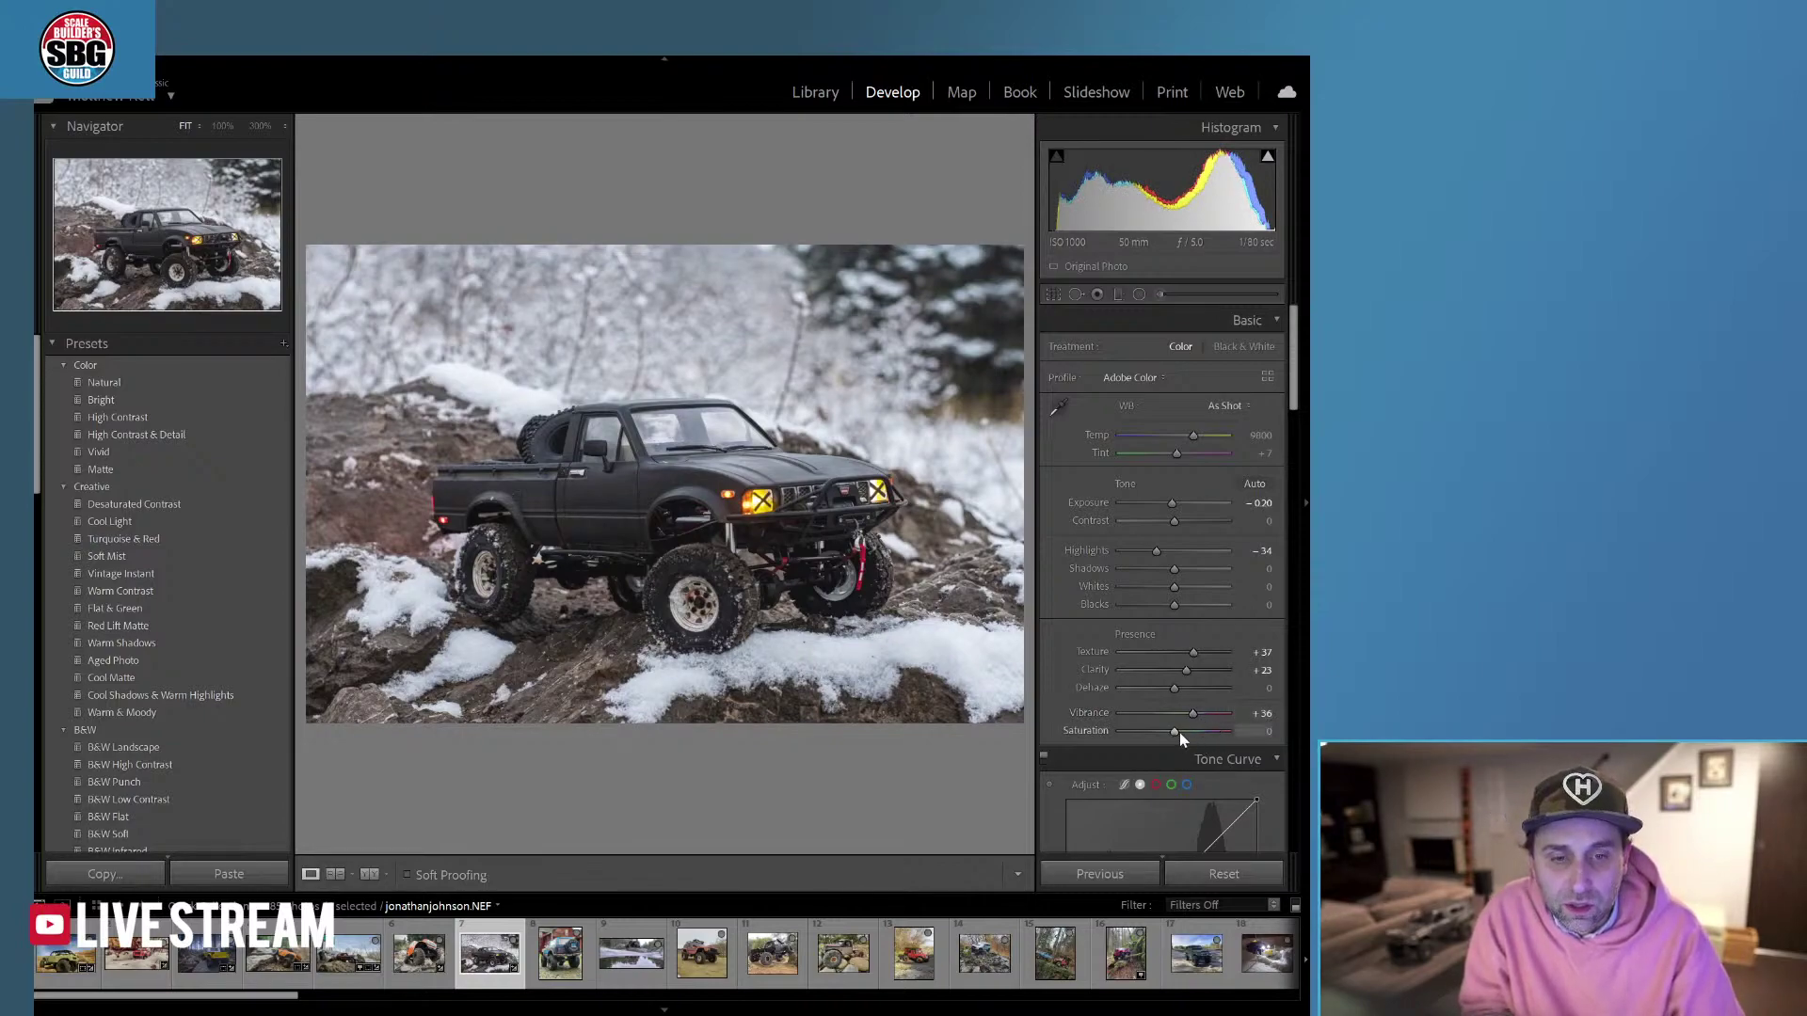
pyautogui.moveTo(1178, 732); pyautogui.dragTo(1187, 732)
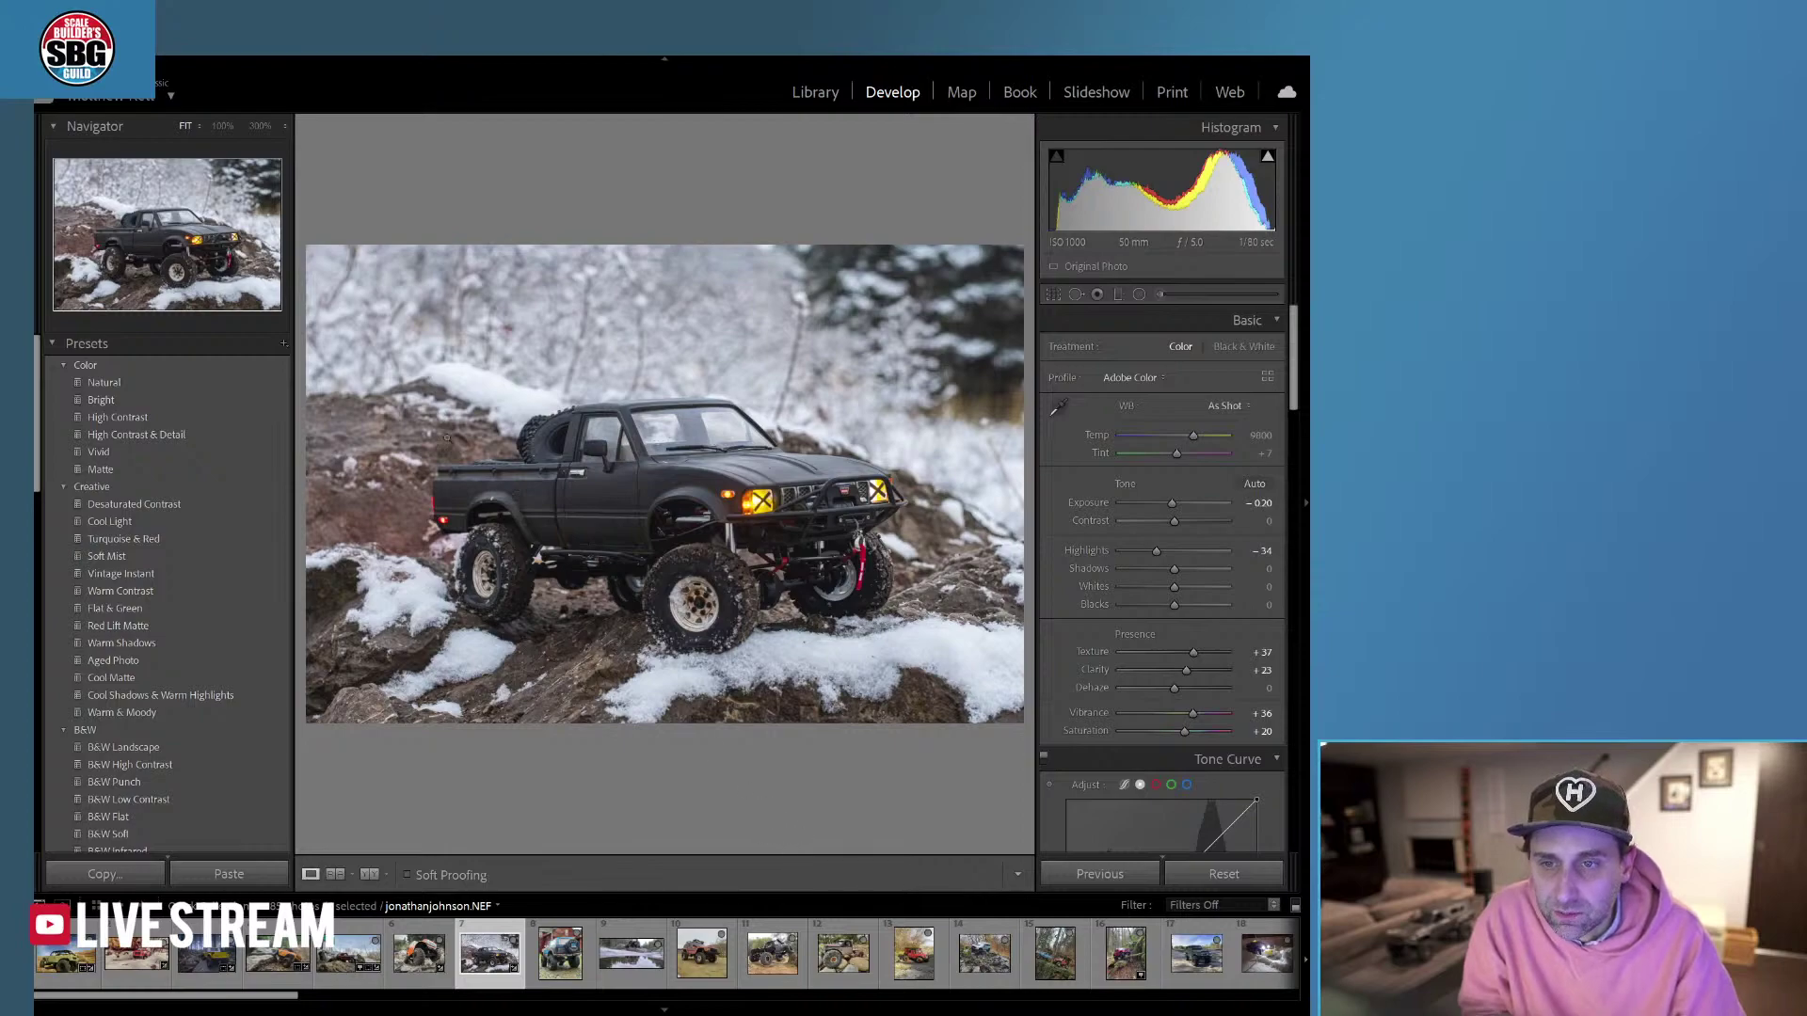
pyautogui.moveTo(1188, 670); pyautogui.dragTo(1197, 670)
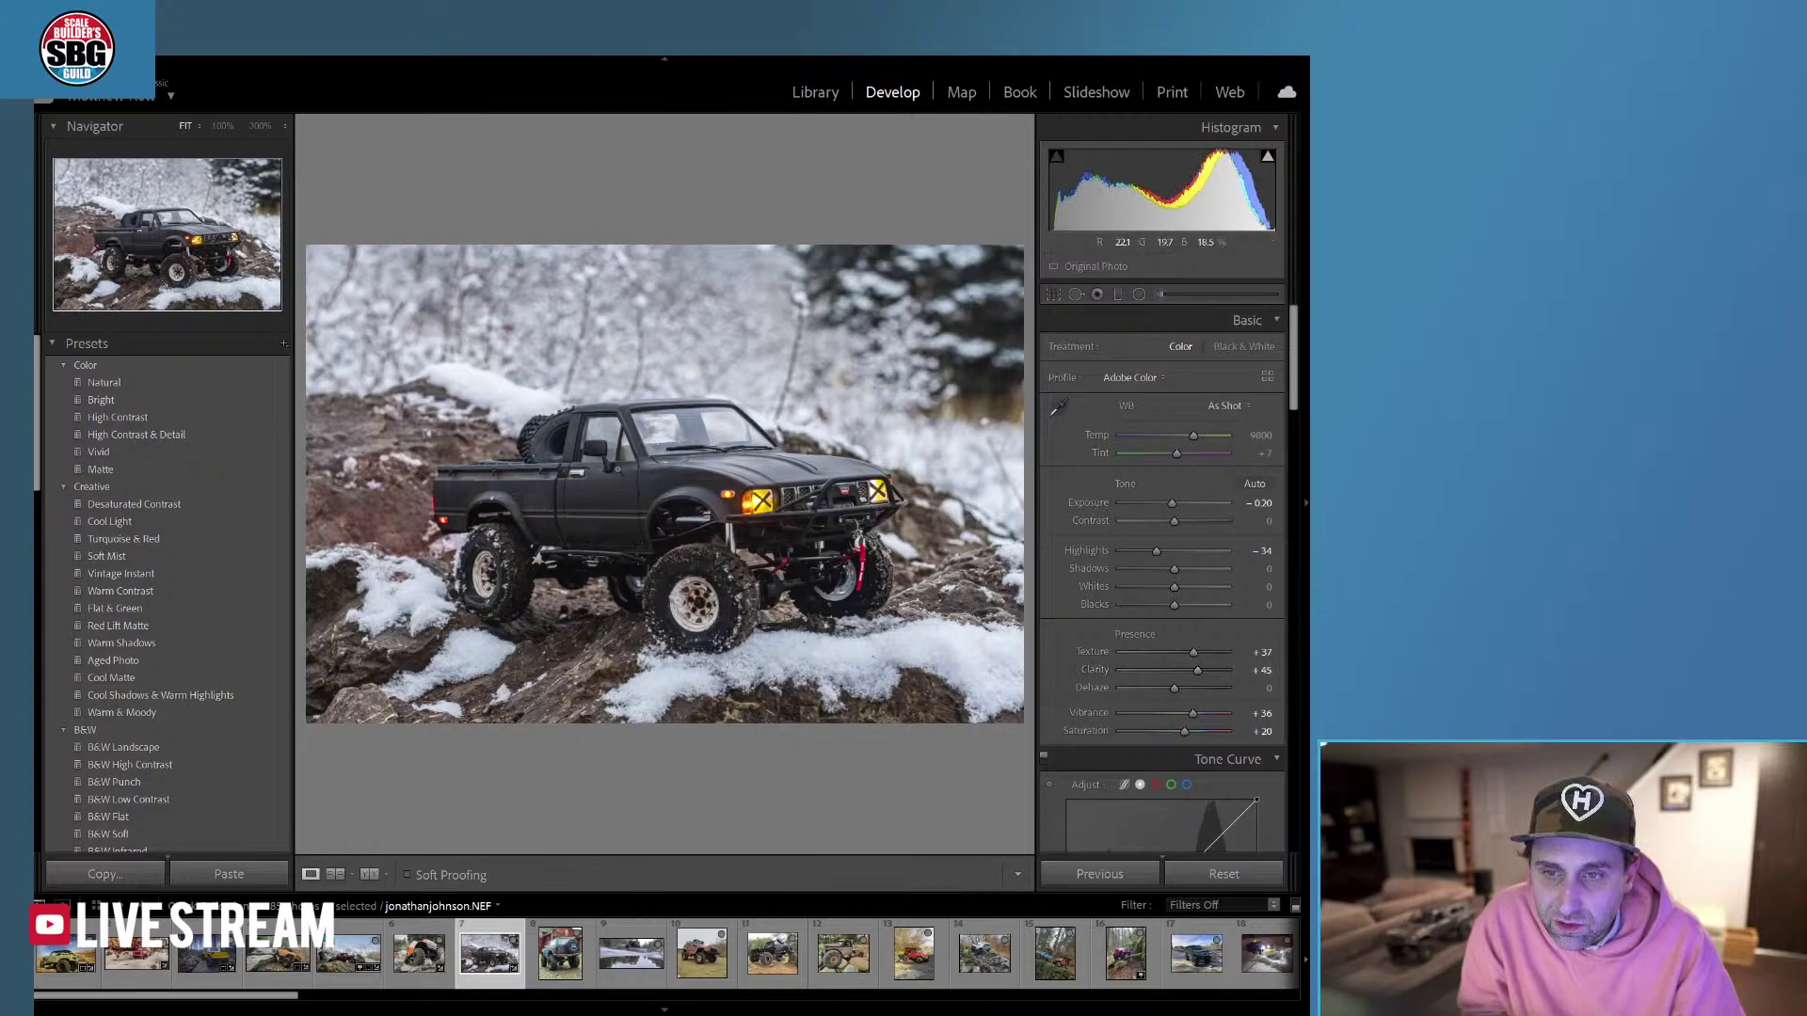
pyautogui.click(527, 508)
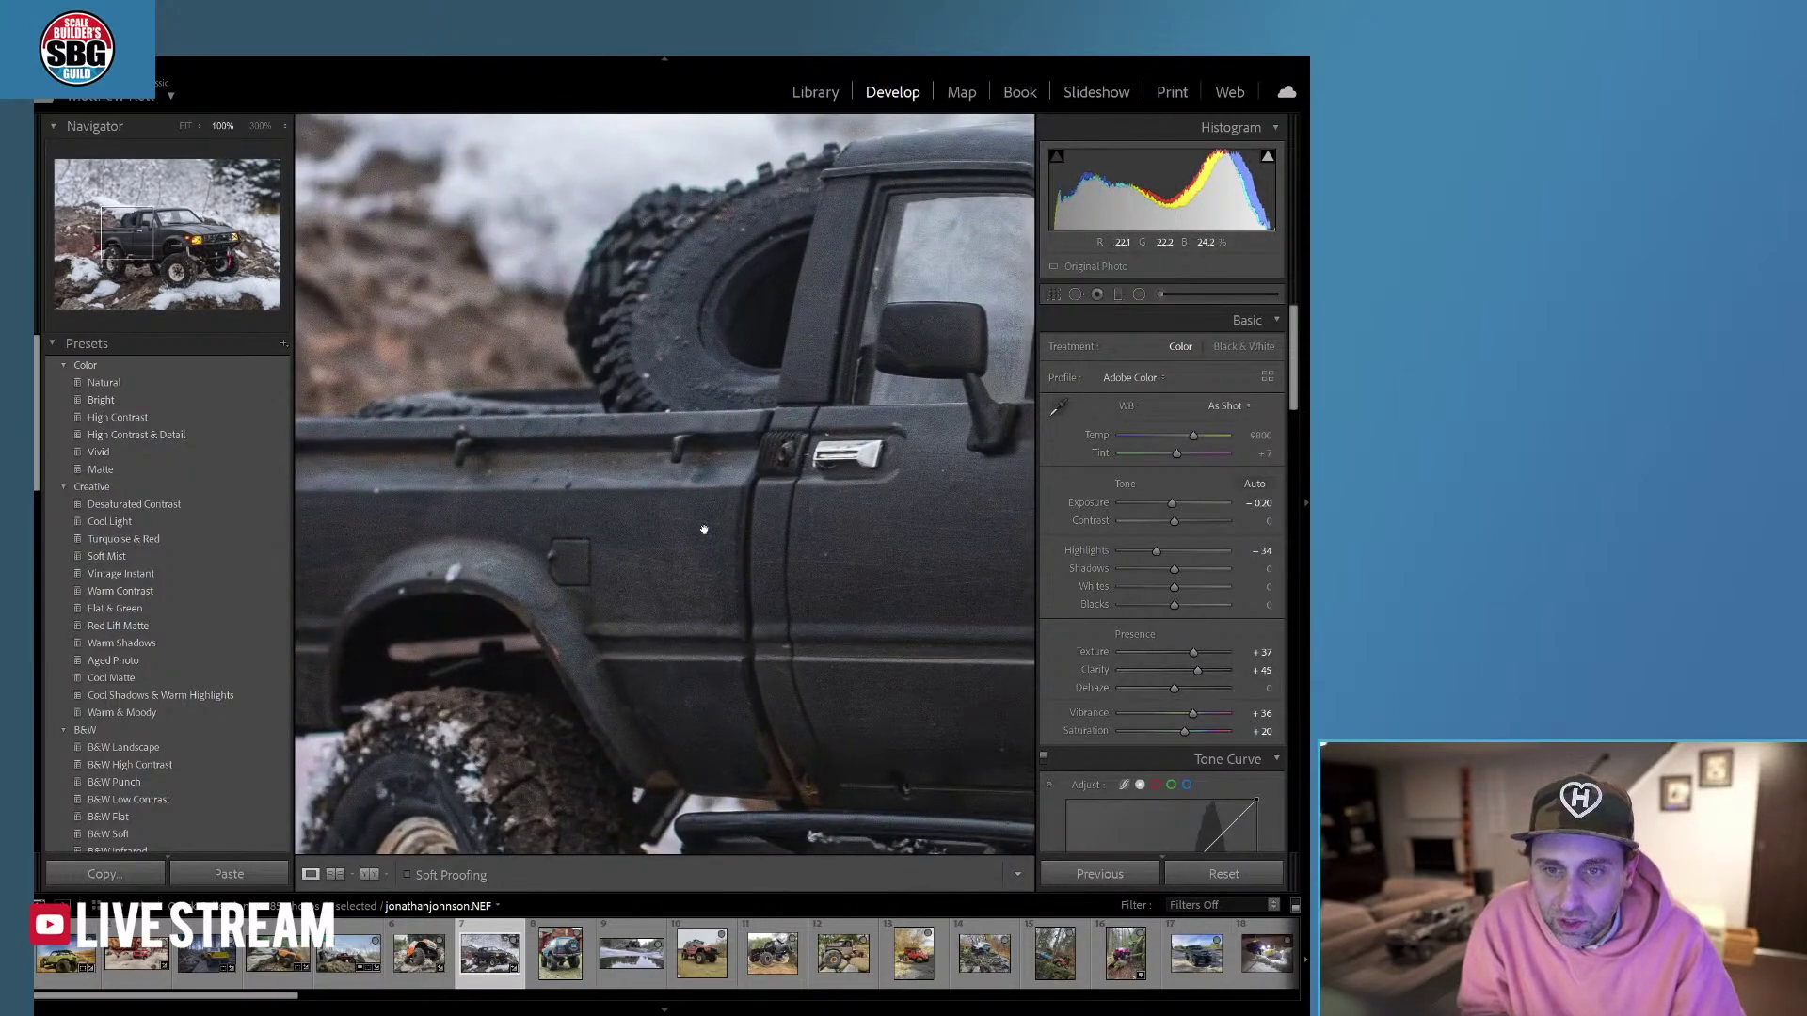
pyautogui.click(772, 654)
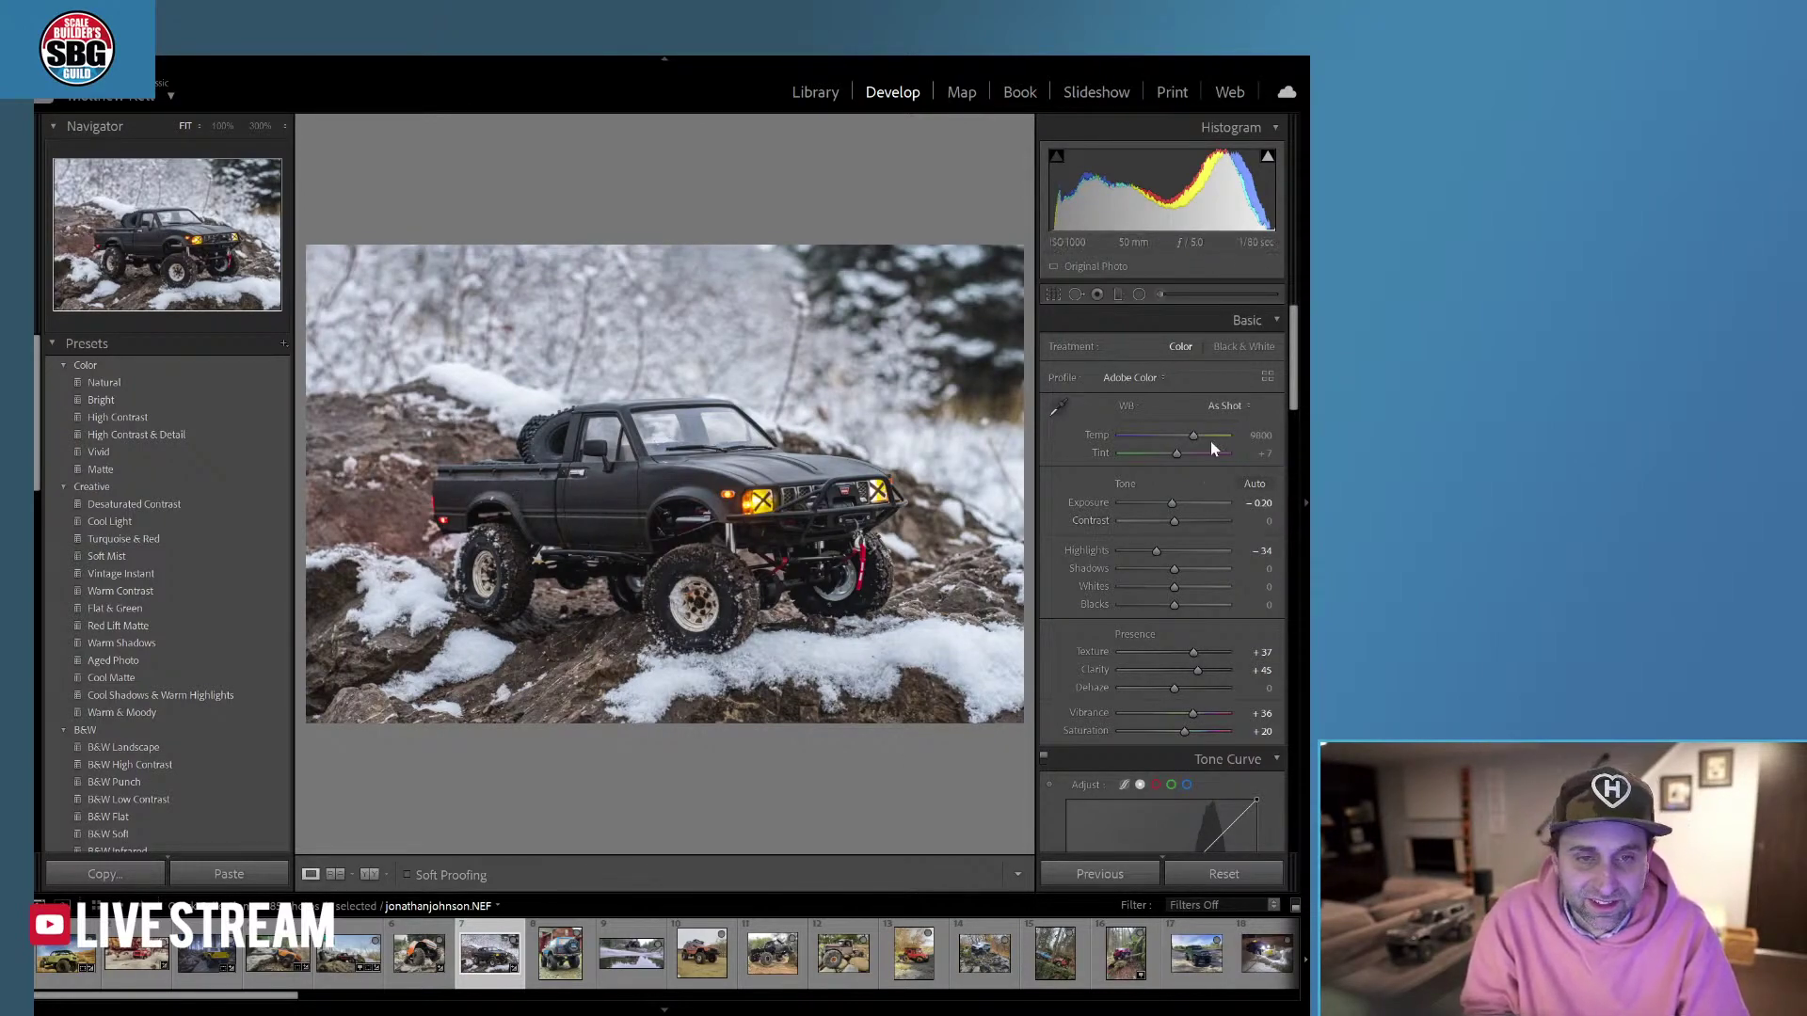
# Set the HSL saturation of Orange to +50 and of Yellow to −68 on the black pickup photo.
pyautogui.moveTo(1295, 400); pyautogui.dragTo(1295, 521)
pyautogui.moveTo(1176, 511); pyautogui.dragTo(1210, 512)
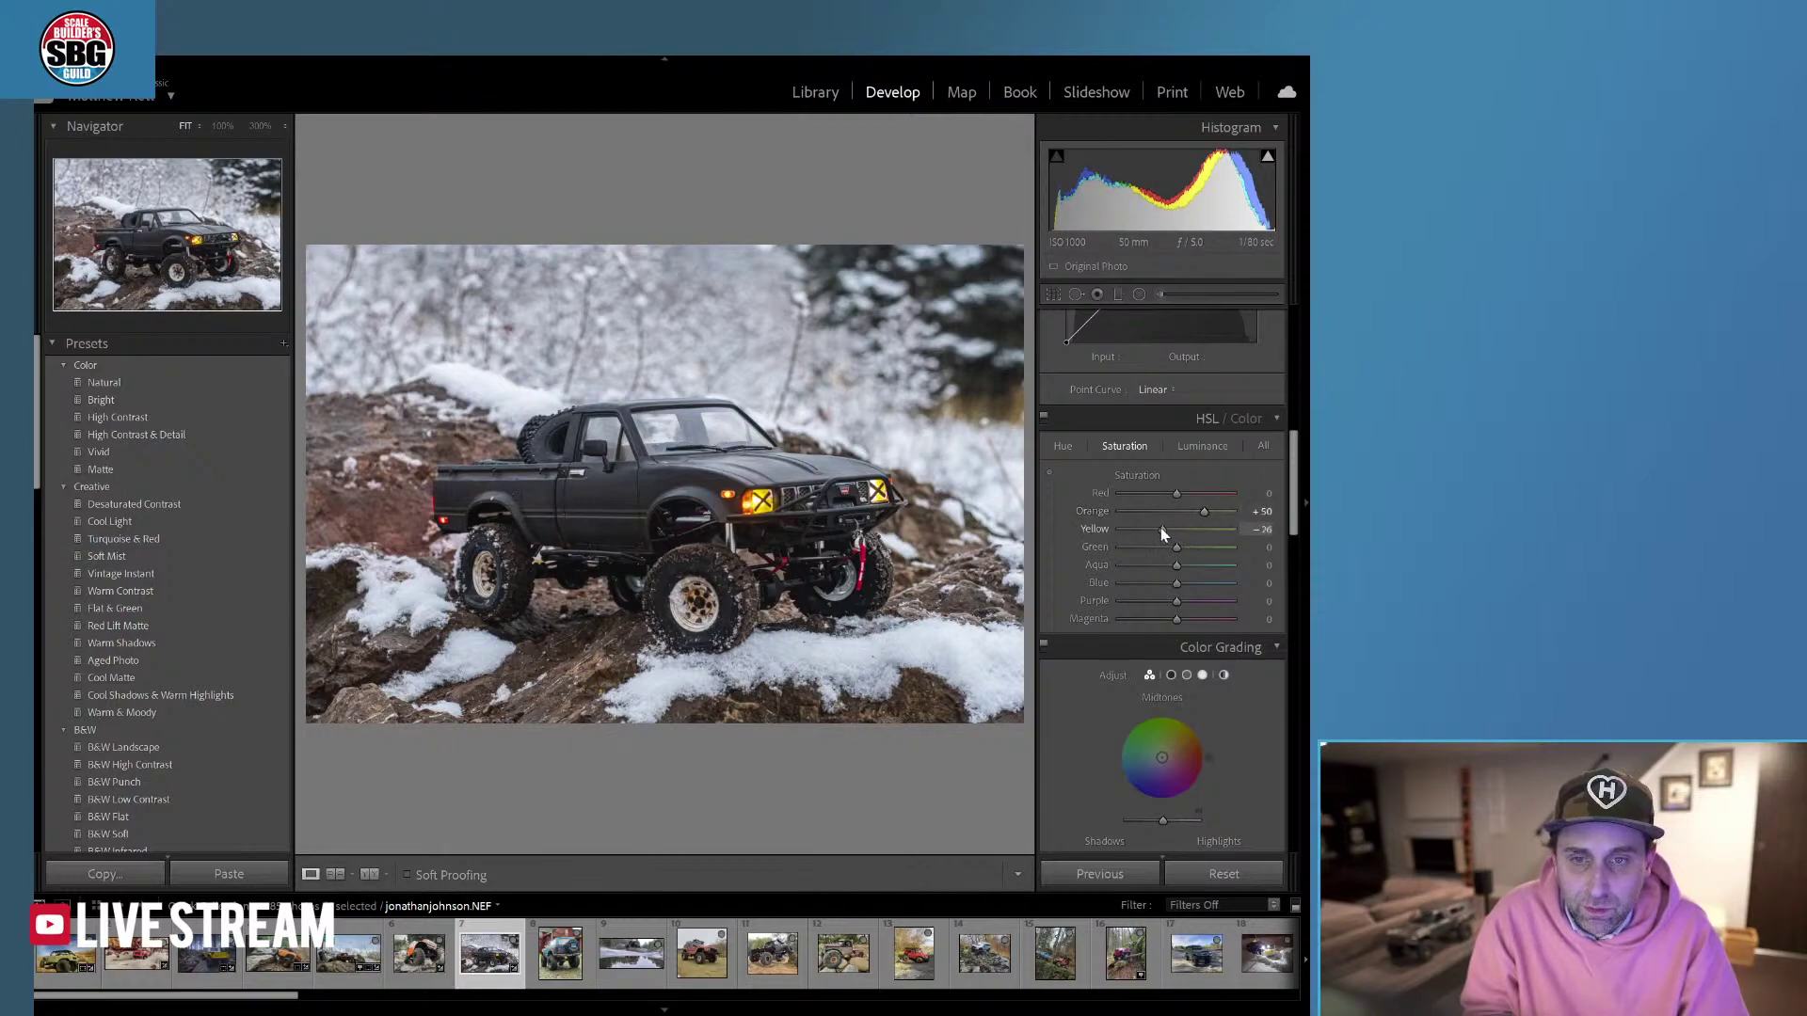
pyautogui.moveTo(1154, 527); pyautogui.dragTo(1139, 529)
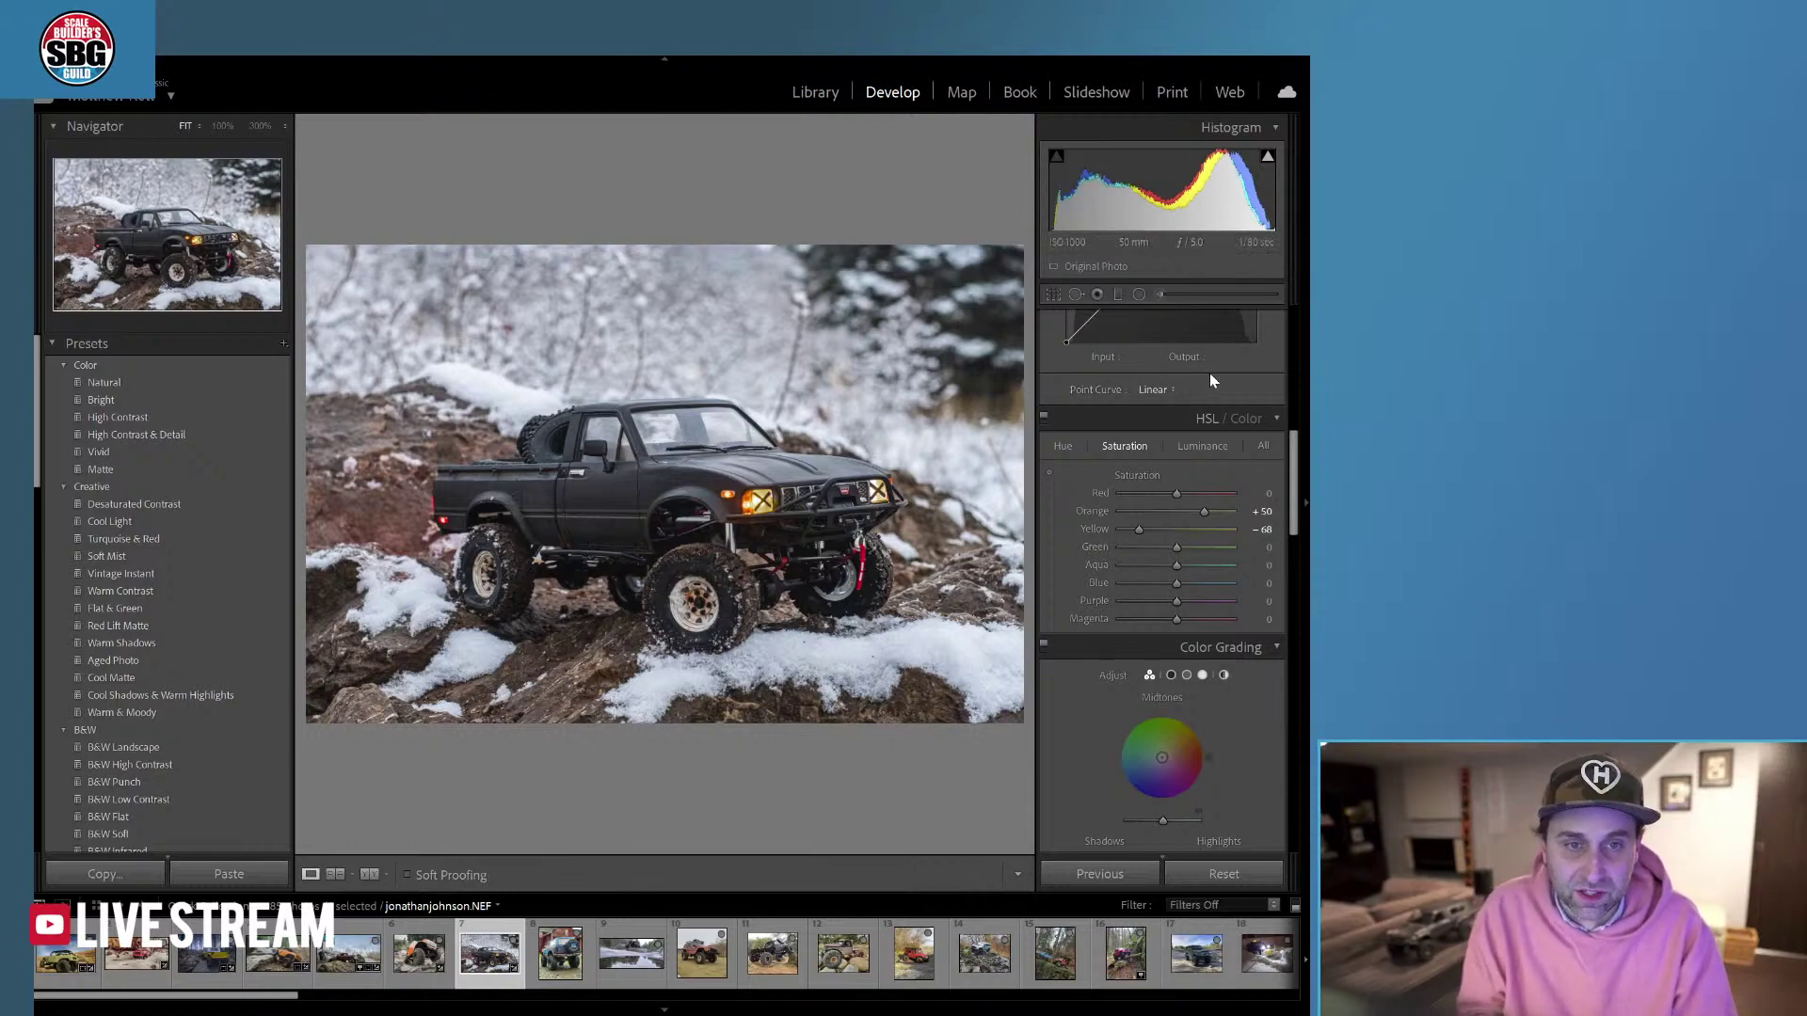
# Add a brush mask of size 8.0 over the black pickup's front wheel well.
pyautogui.click(1161, 298)
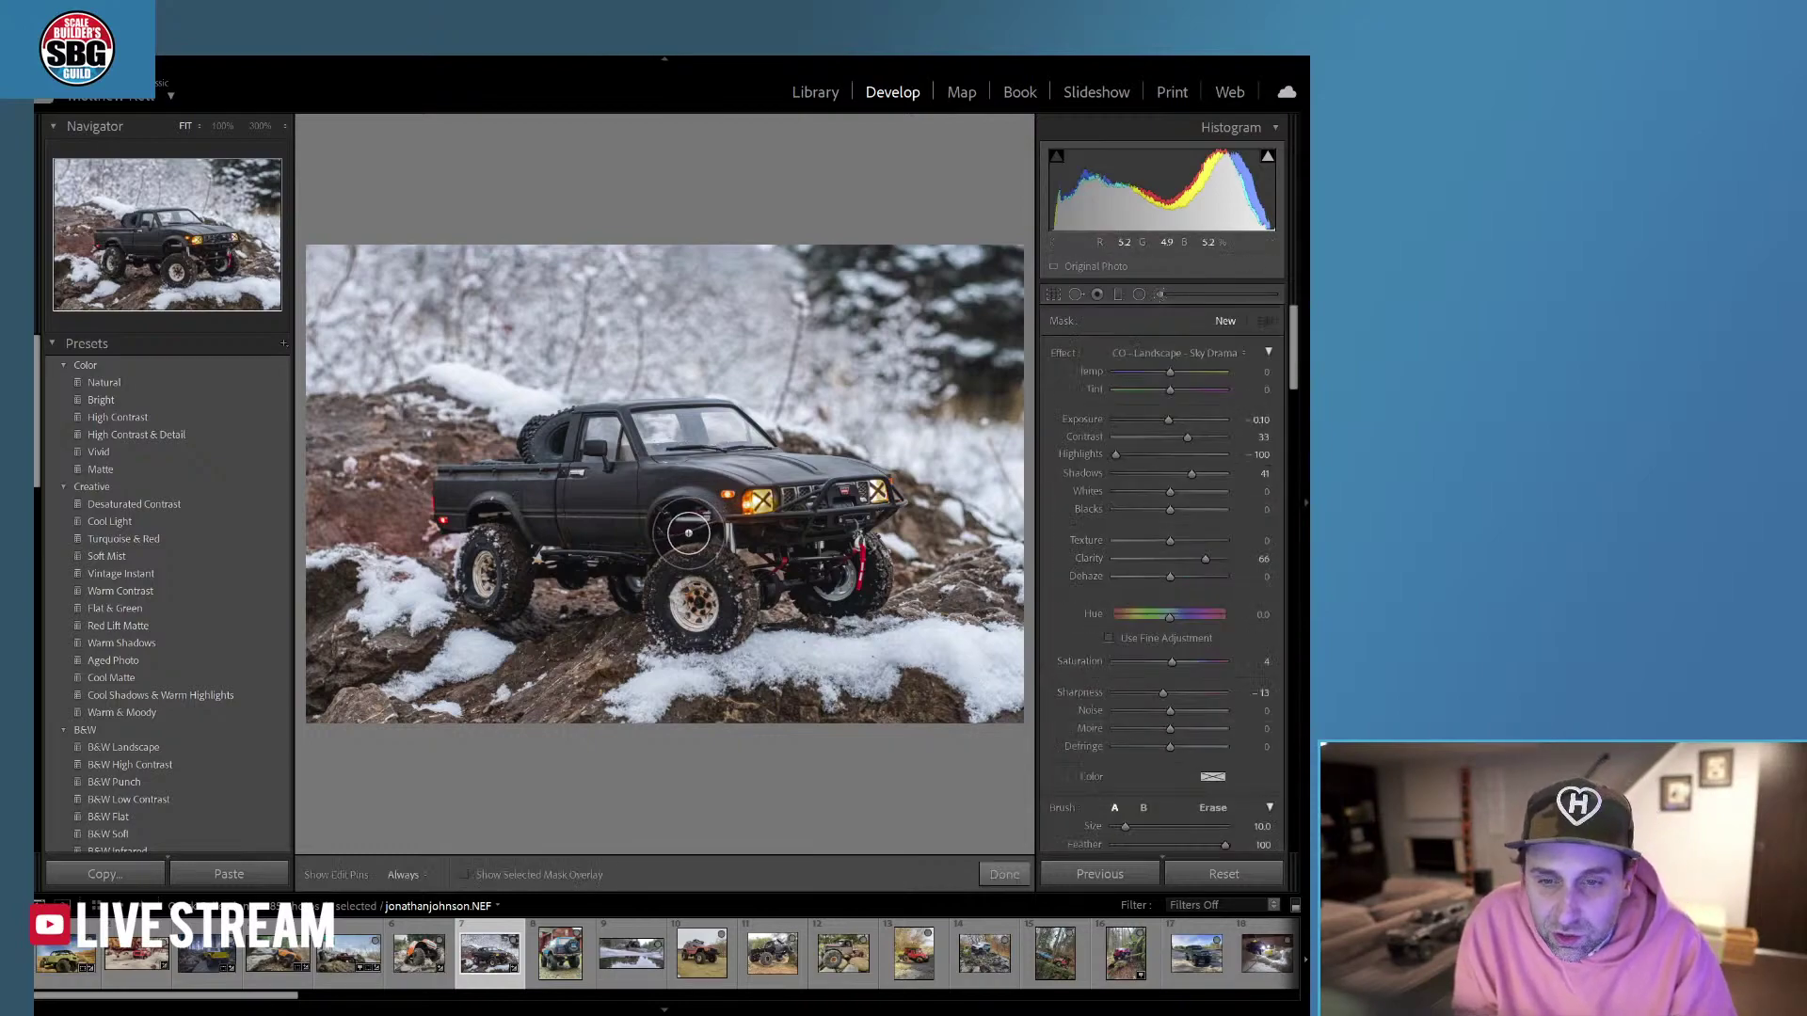
pyautogui.press('[')
pyautogui.press('h')
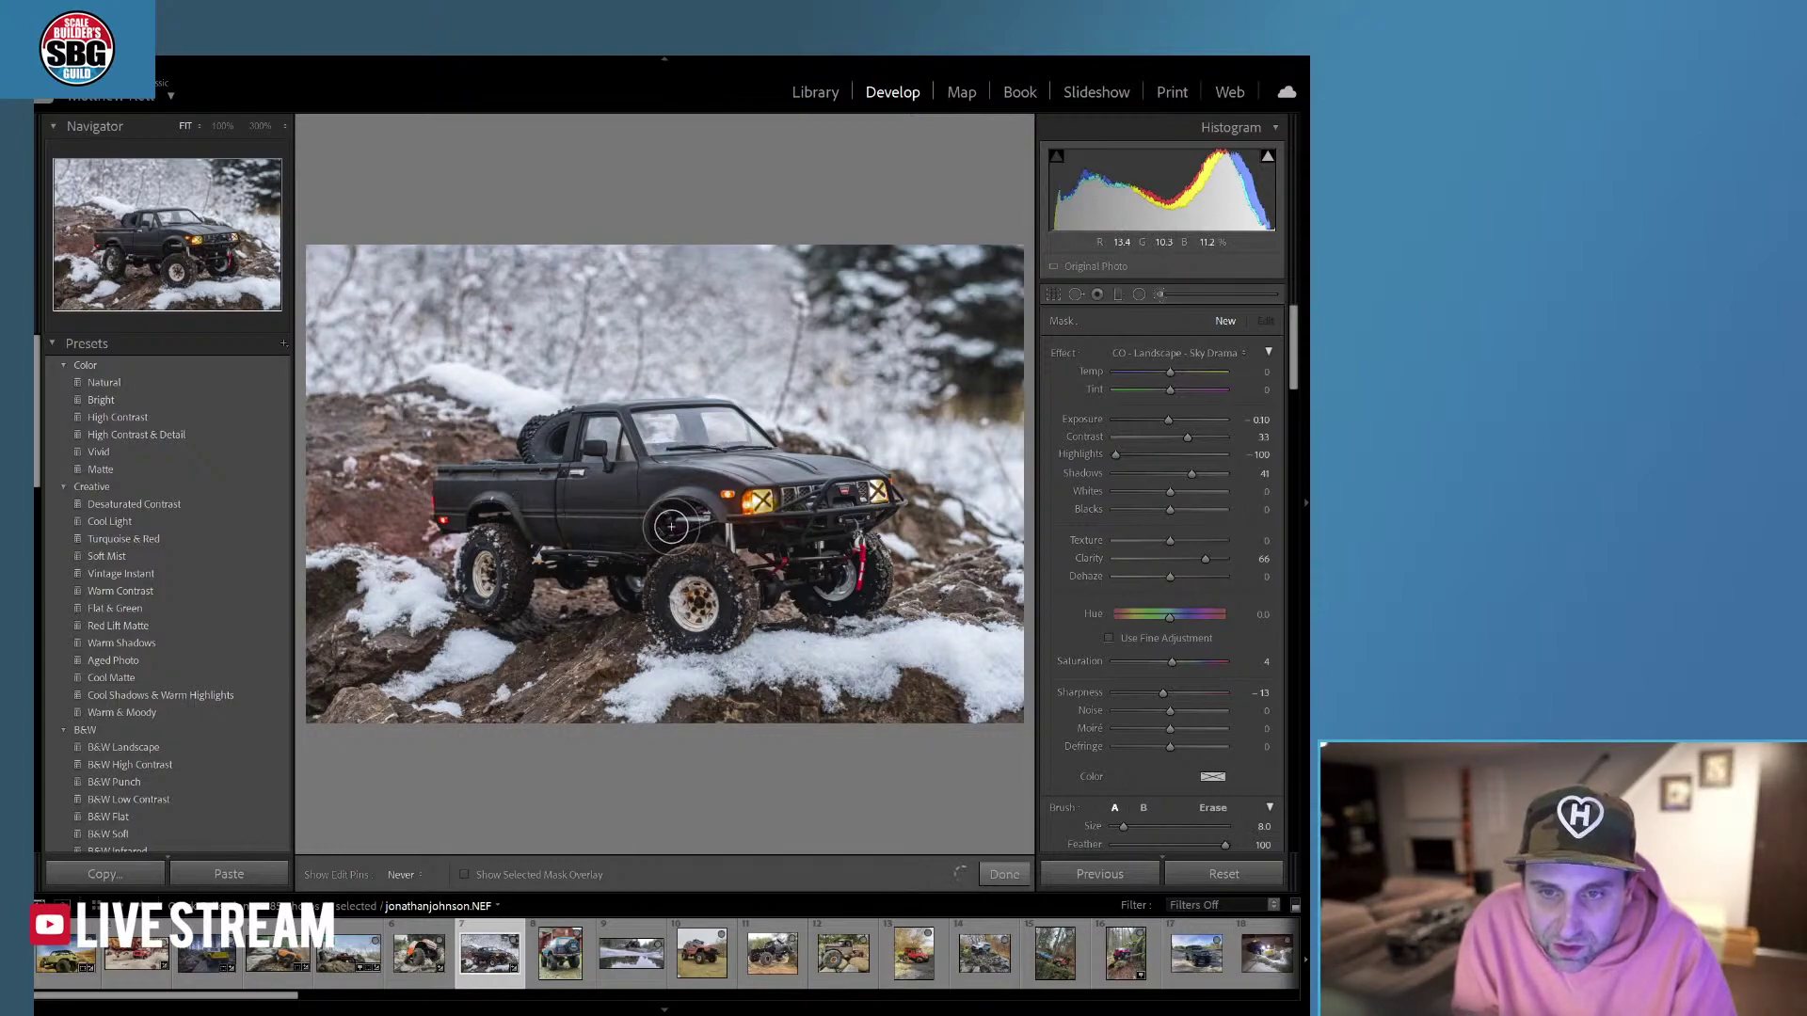
pyautogui.press('h')
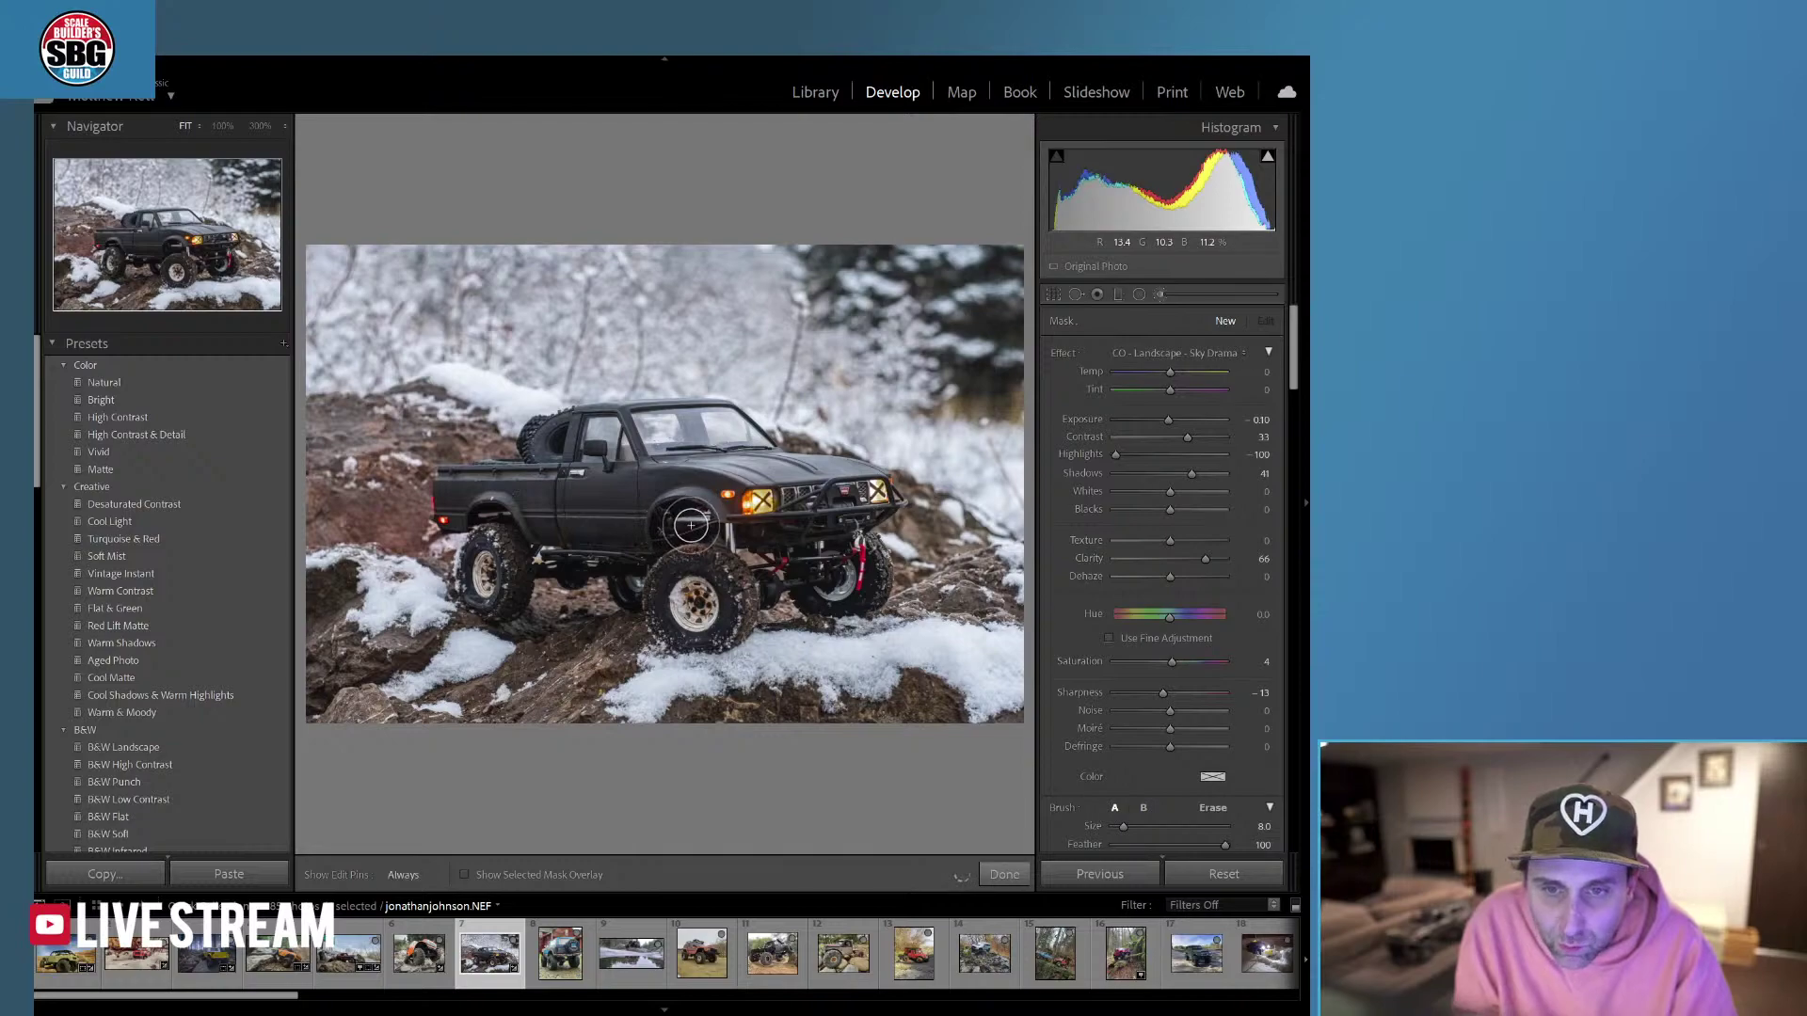
pyautogui.click(691, 526)
# Set the wheel-well brush mask's Exposure to −2.37 and Contrast to 3, and finish the mask.
pyautogui.doubleClick(1165, 424)
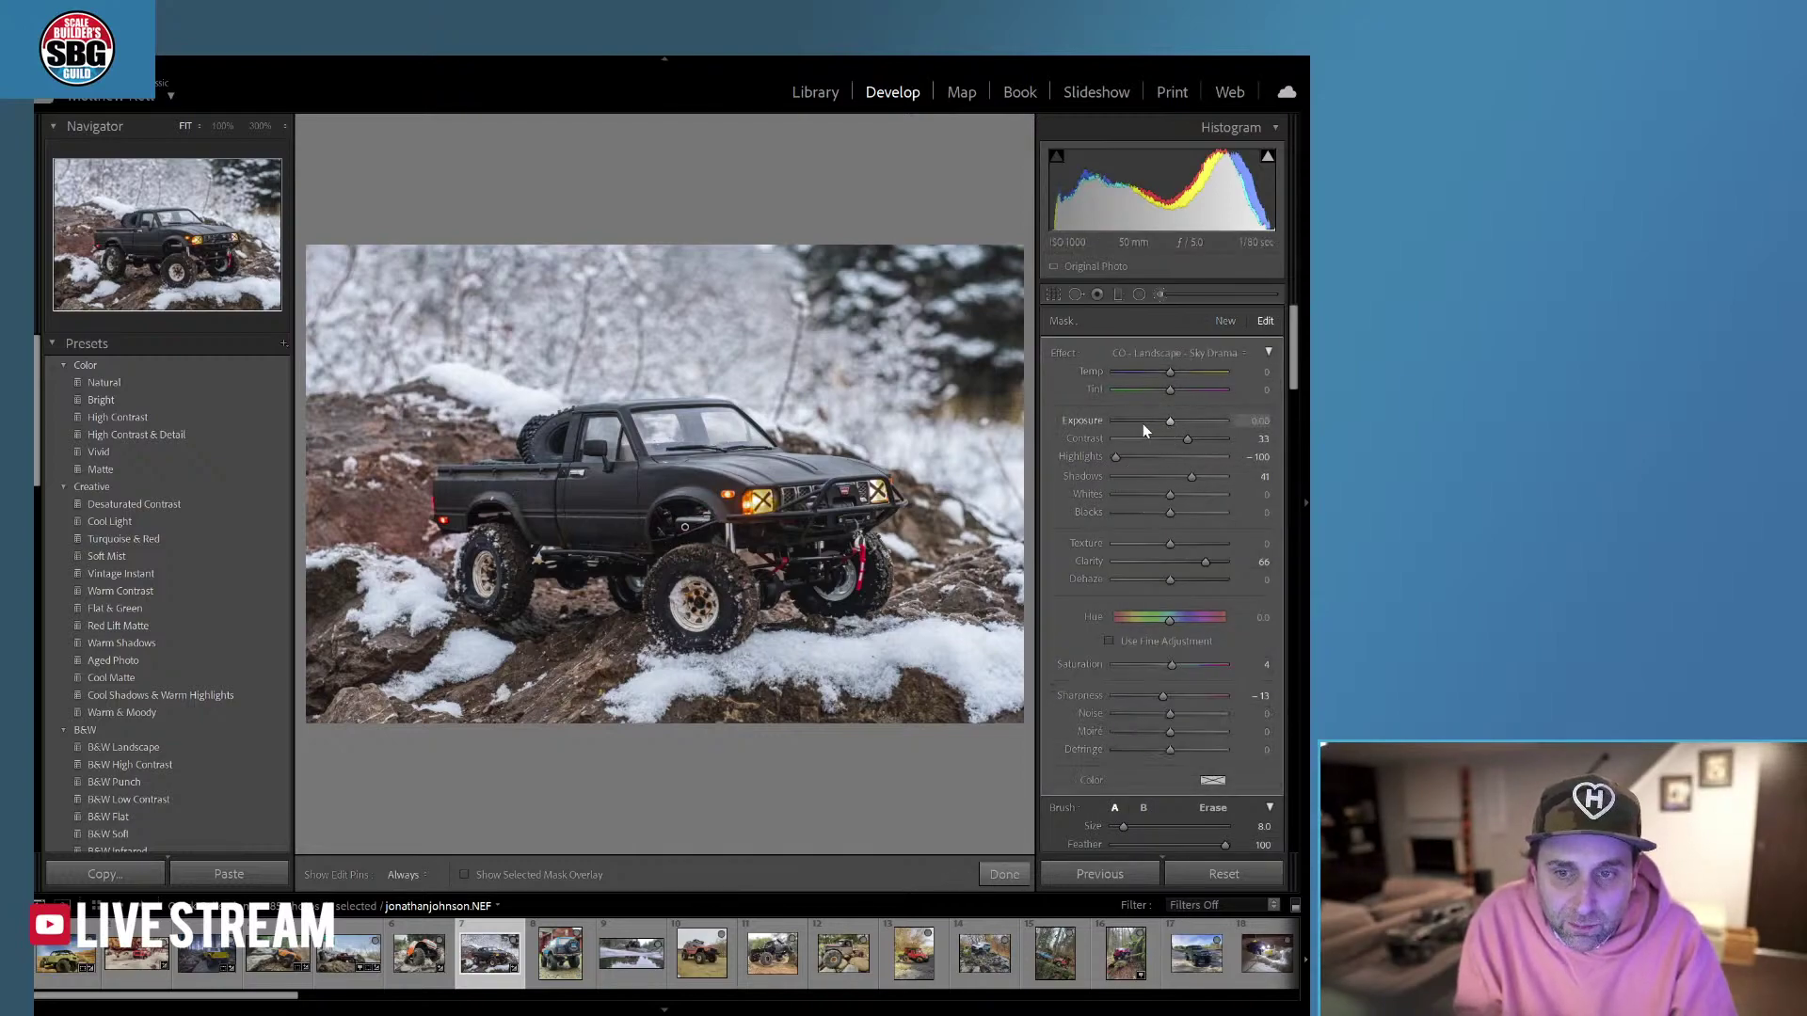
pyautogui.moveTo(1167, 420); pyautogui.dragTo(1142, 421)
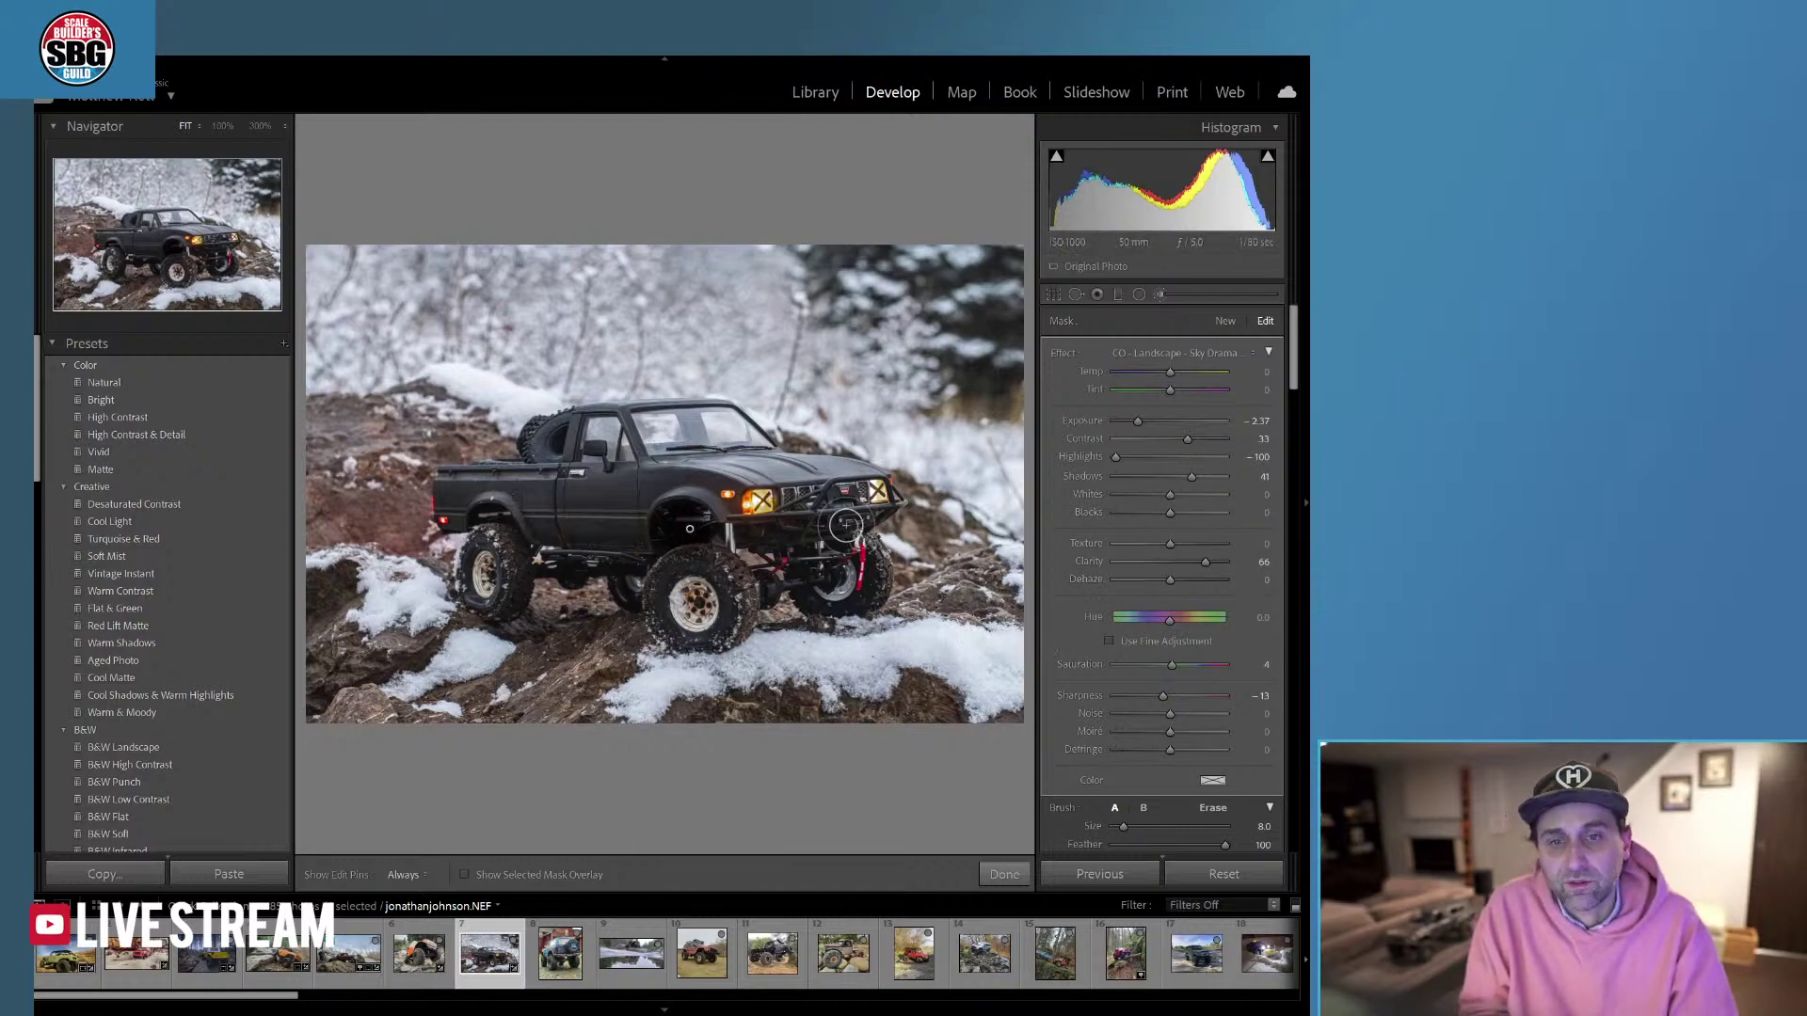
pyautogui.press('h')
pyautogui.press('h')
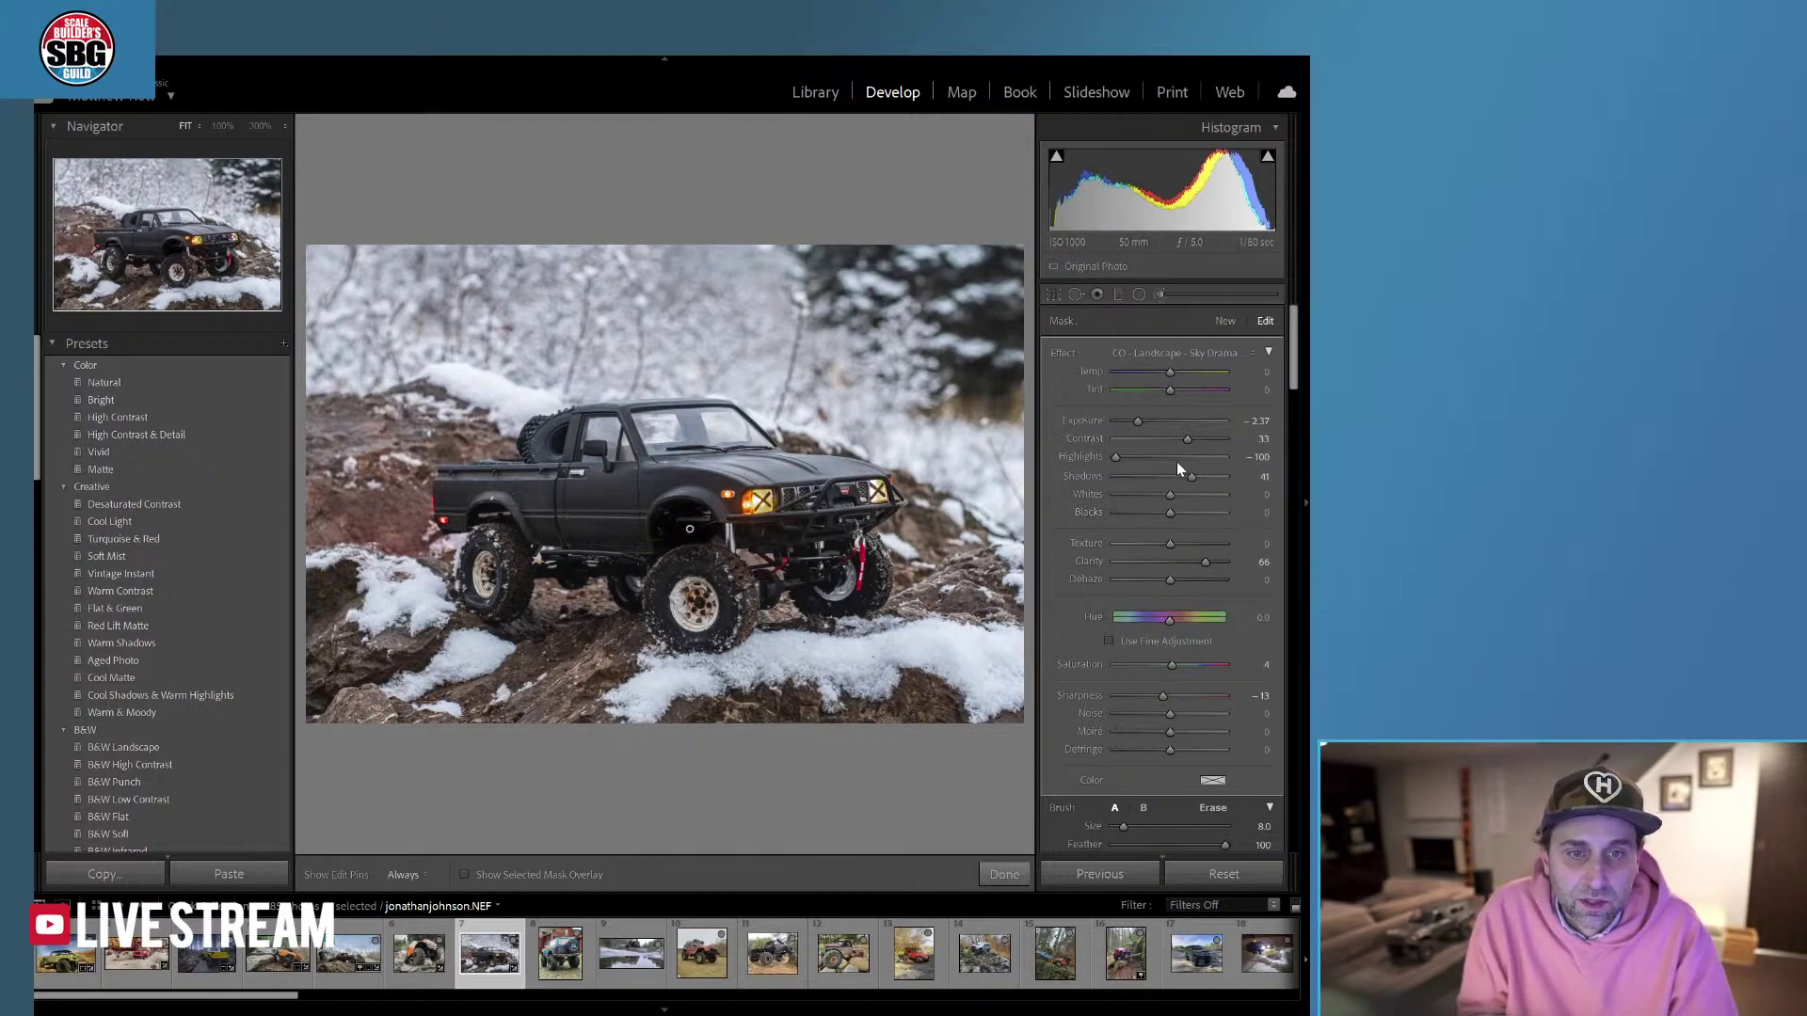
pyautogui.moveTo(1132, 442); pyautogui.dragTo(1192, 452)
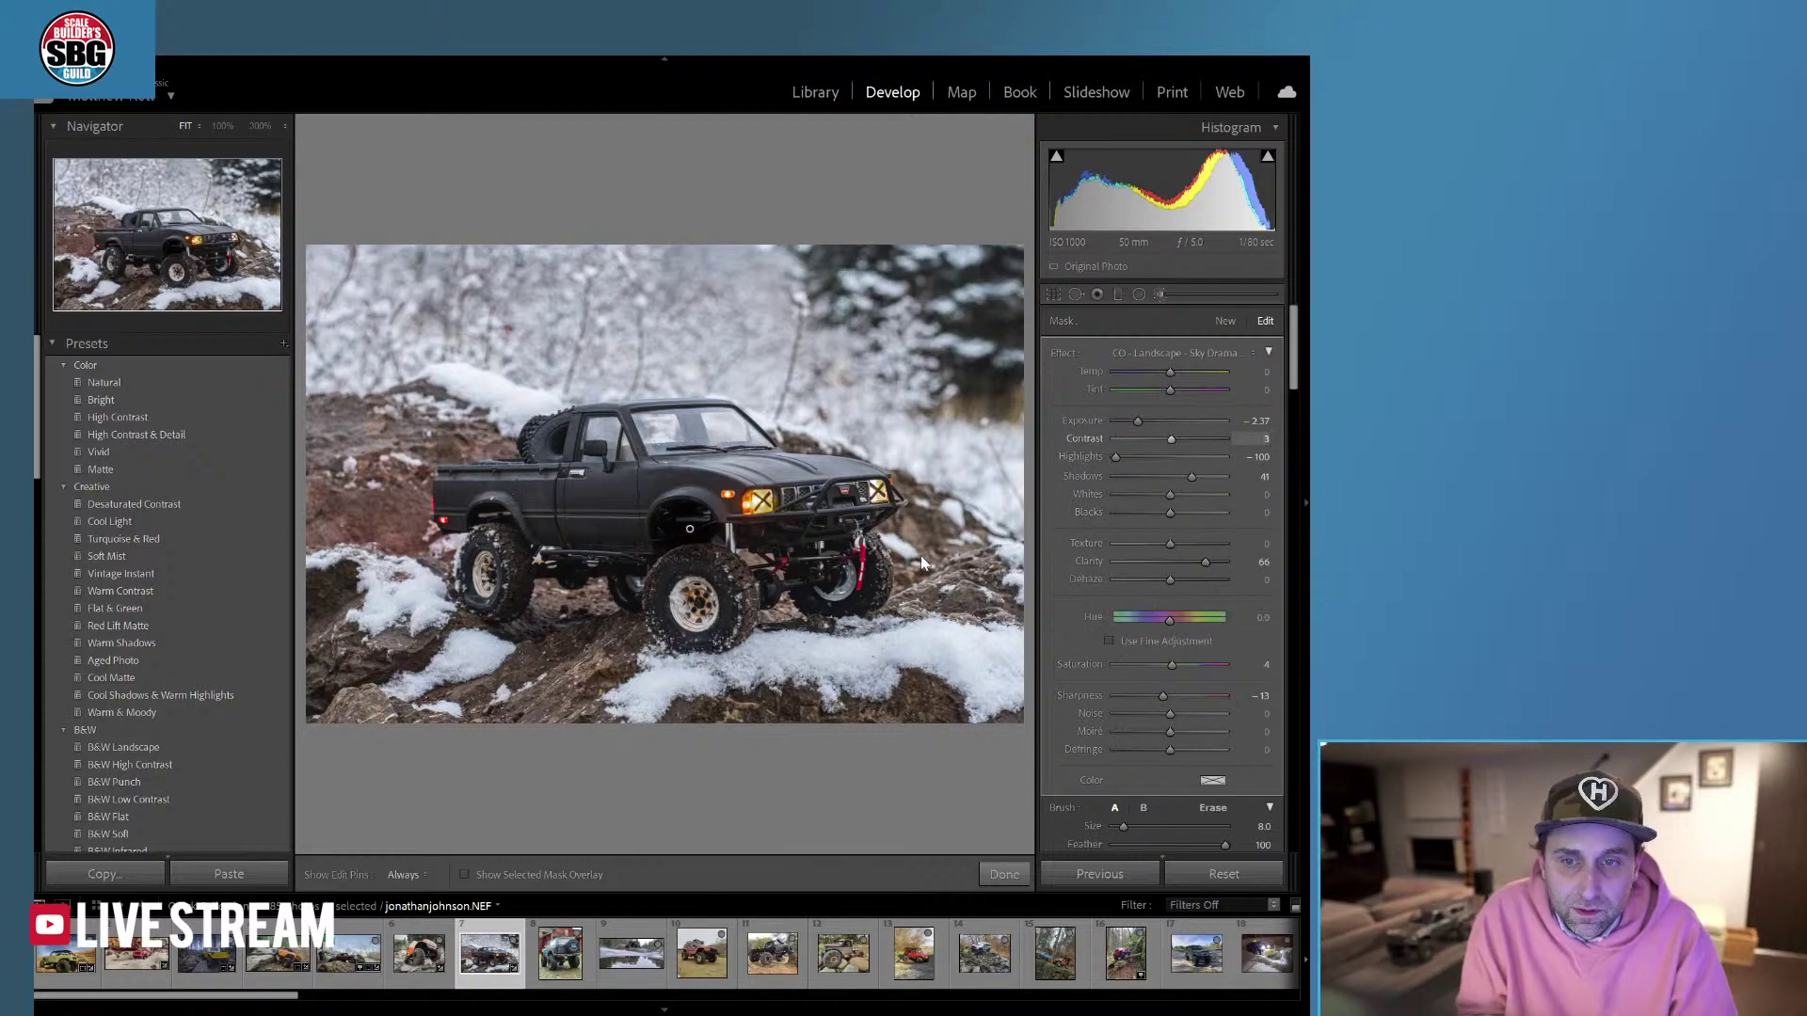
pyautogui.press('alt')
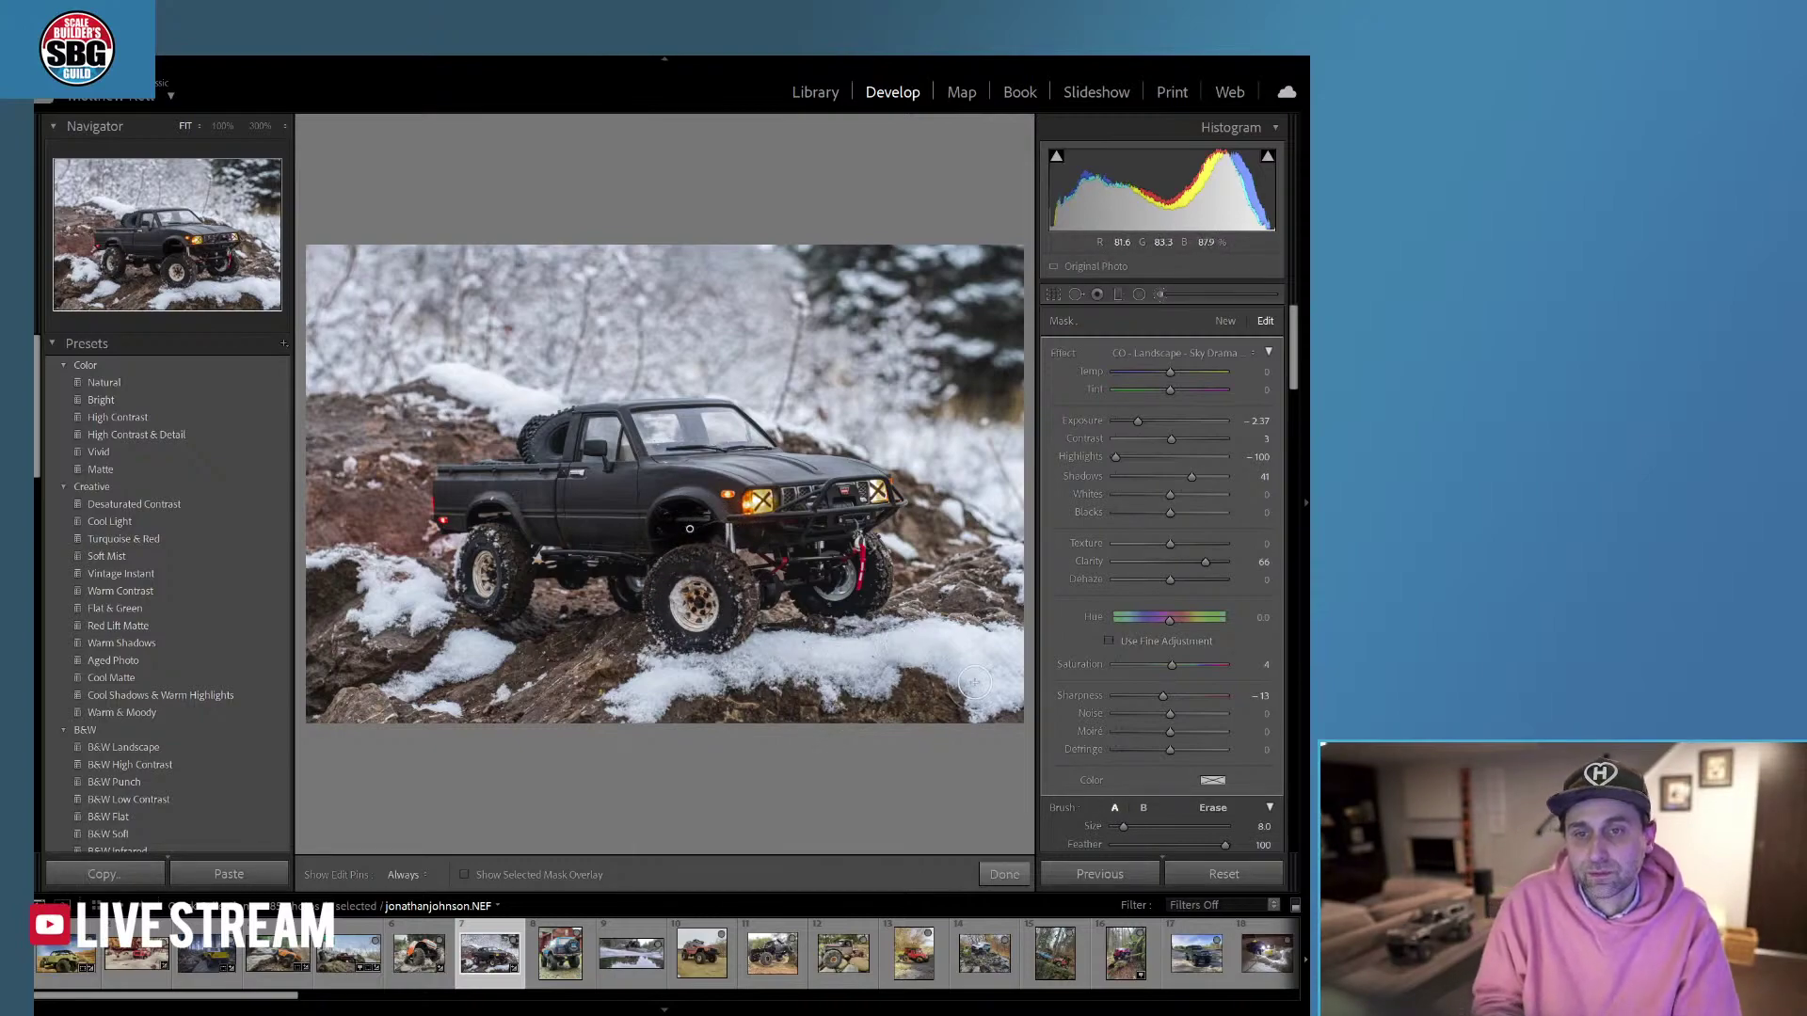
pyautogui.click(1002, 874)
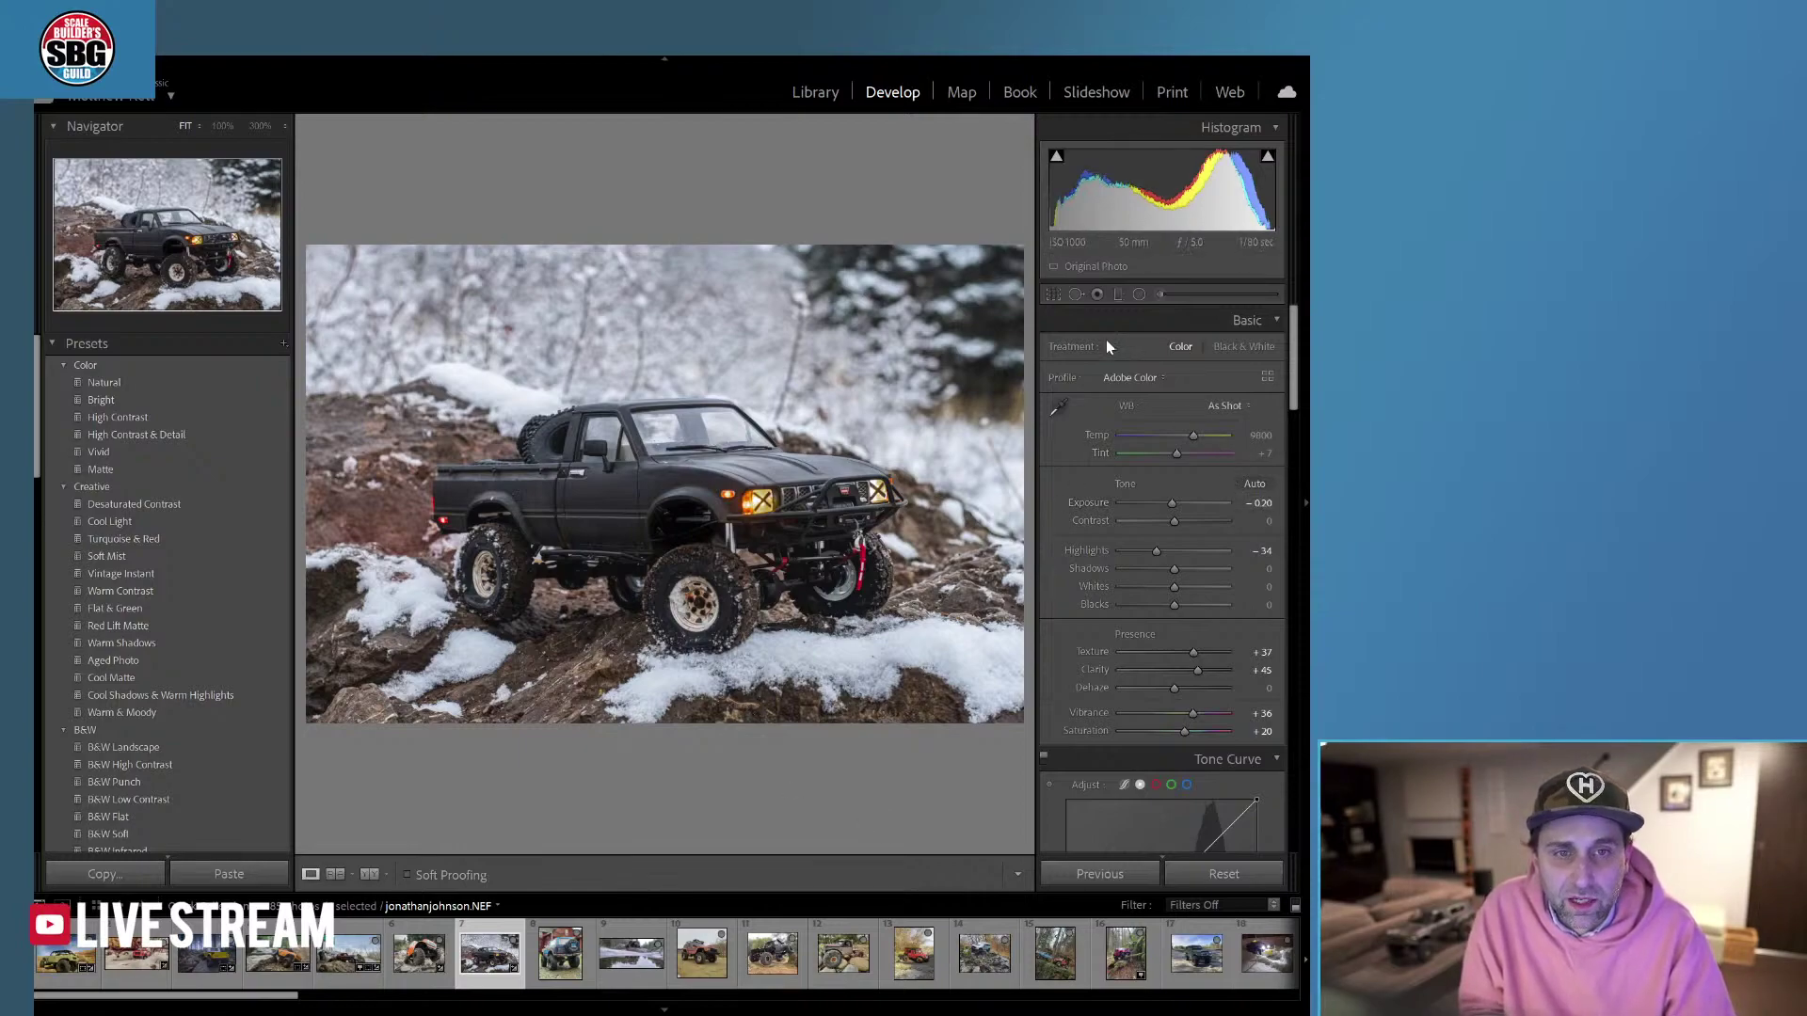
# Add a graduated filter from above the black pickup photo down to the truck body, using the Landscape Sky Drama effect.
pyautogui.click(1117, 295)
pyautogui.moveTo(670, 221); pyautogui.dragTo(675, 500)
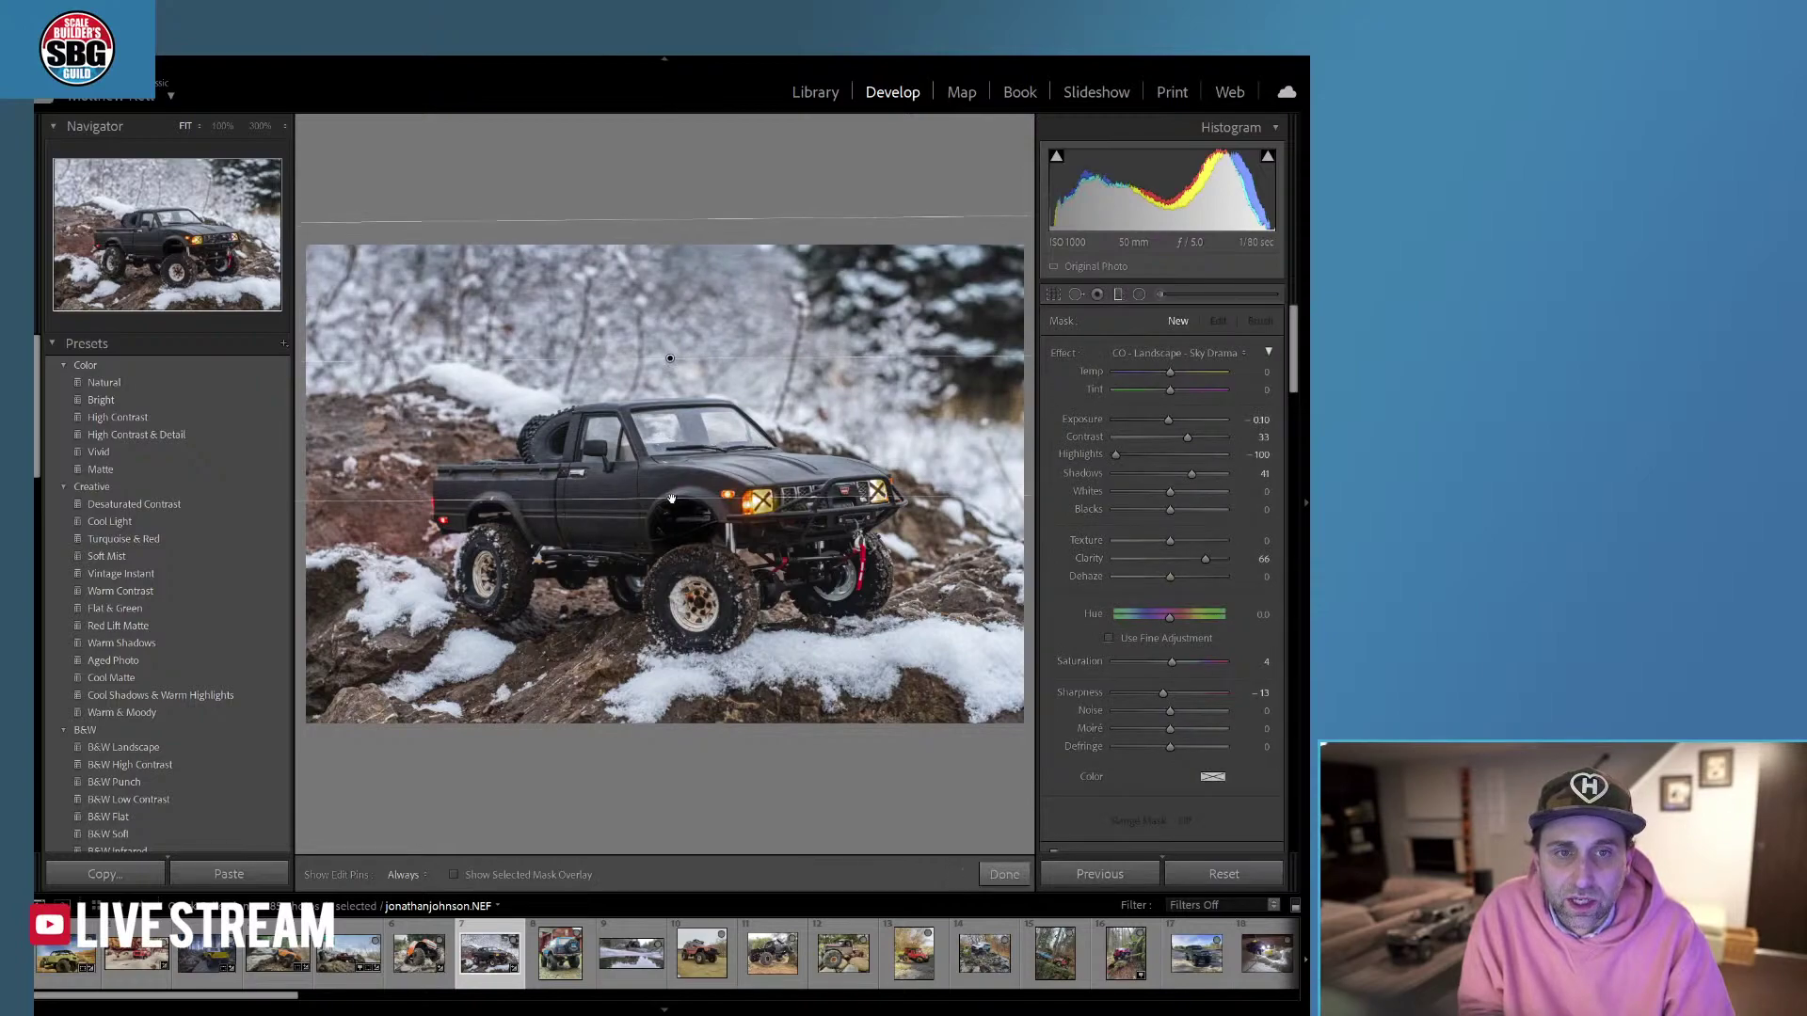
pyautogui.click(1007, 876)
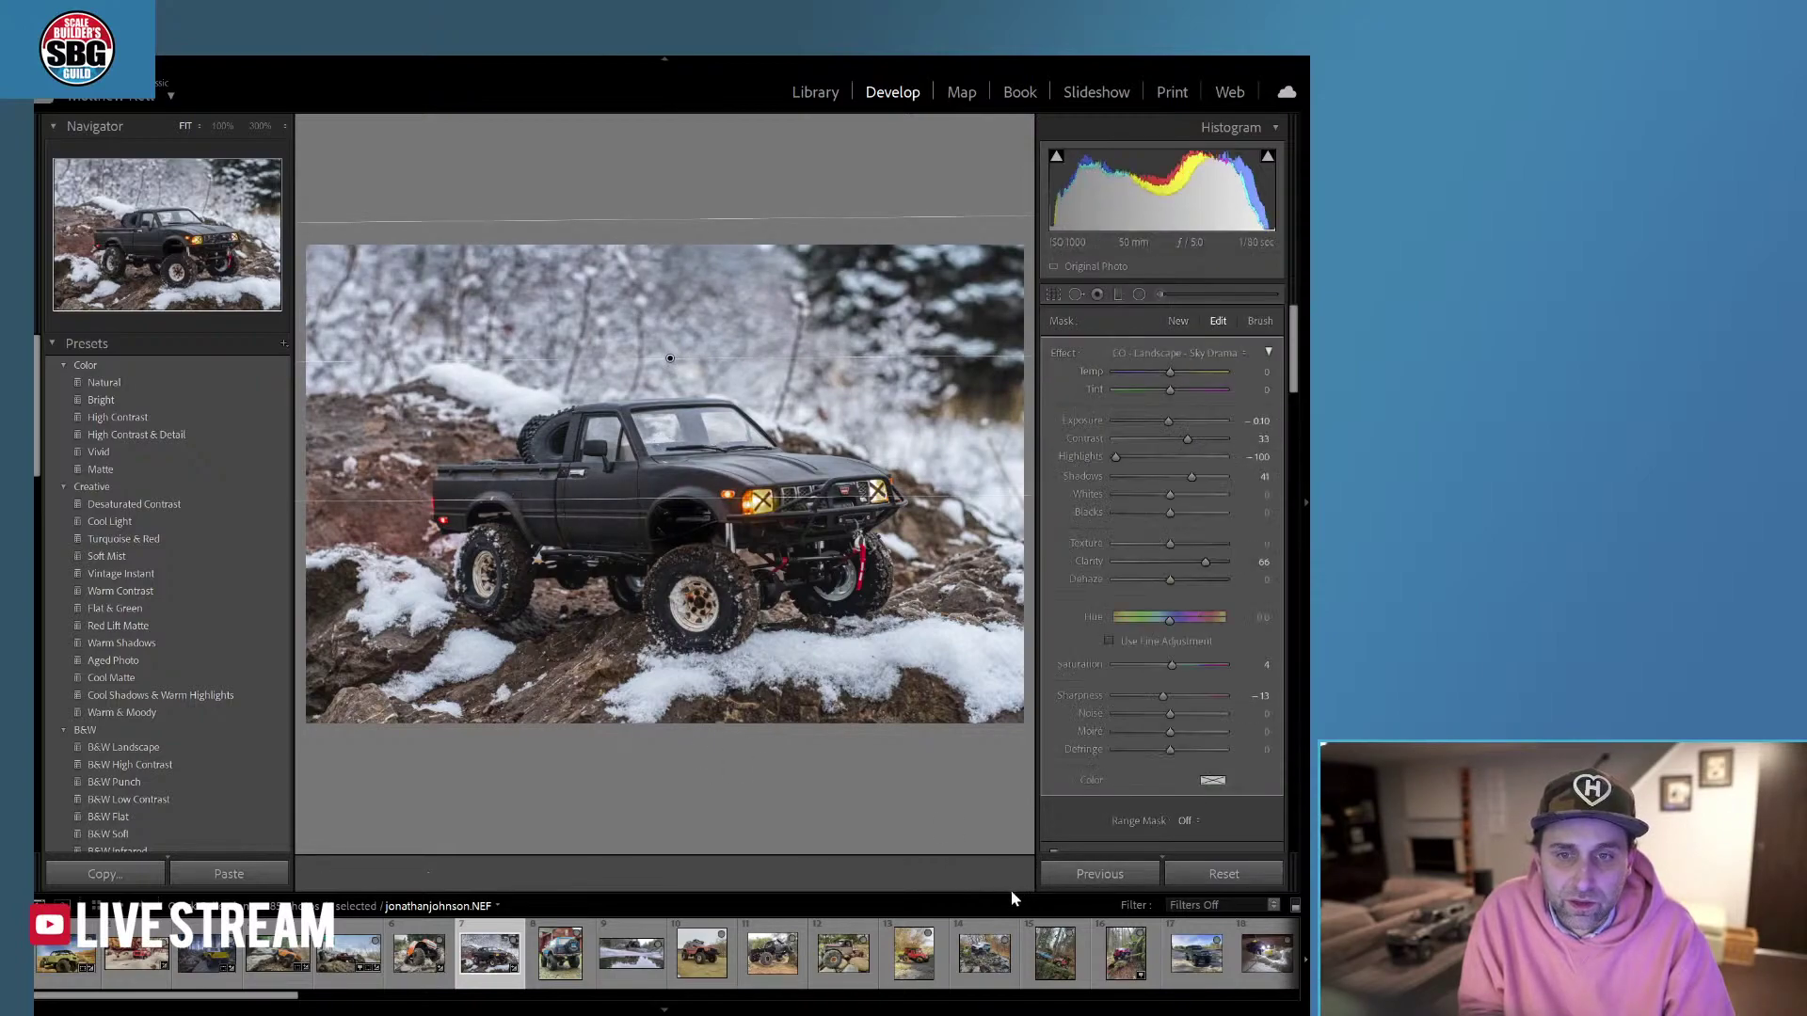
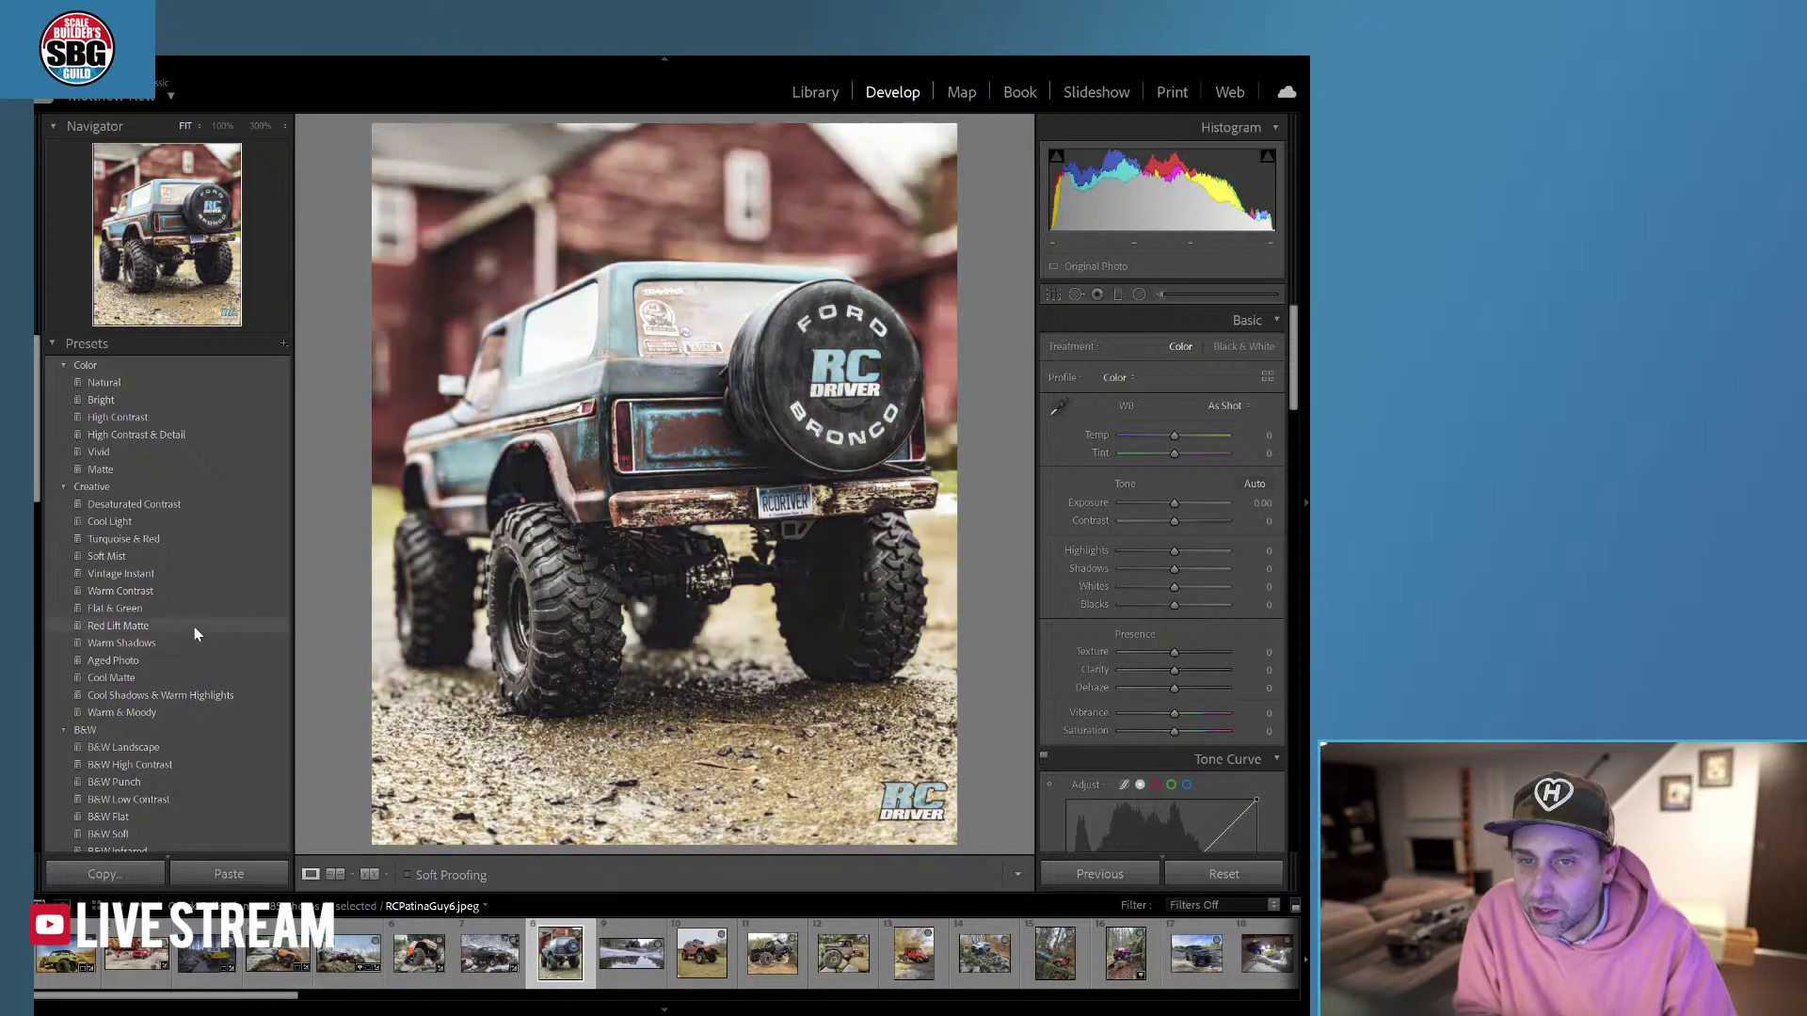
# Try the Red Lift Matte preset on the Ford Bronco photo, and apply Warm Contrast with Medium grain instead.
pyautogui.click(194, 626)
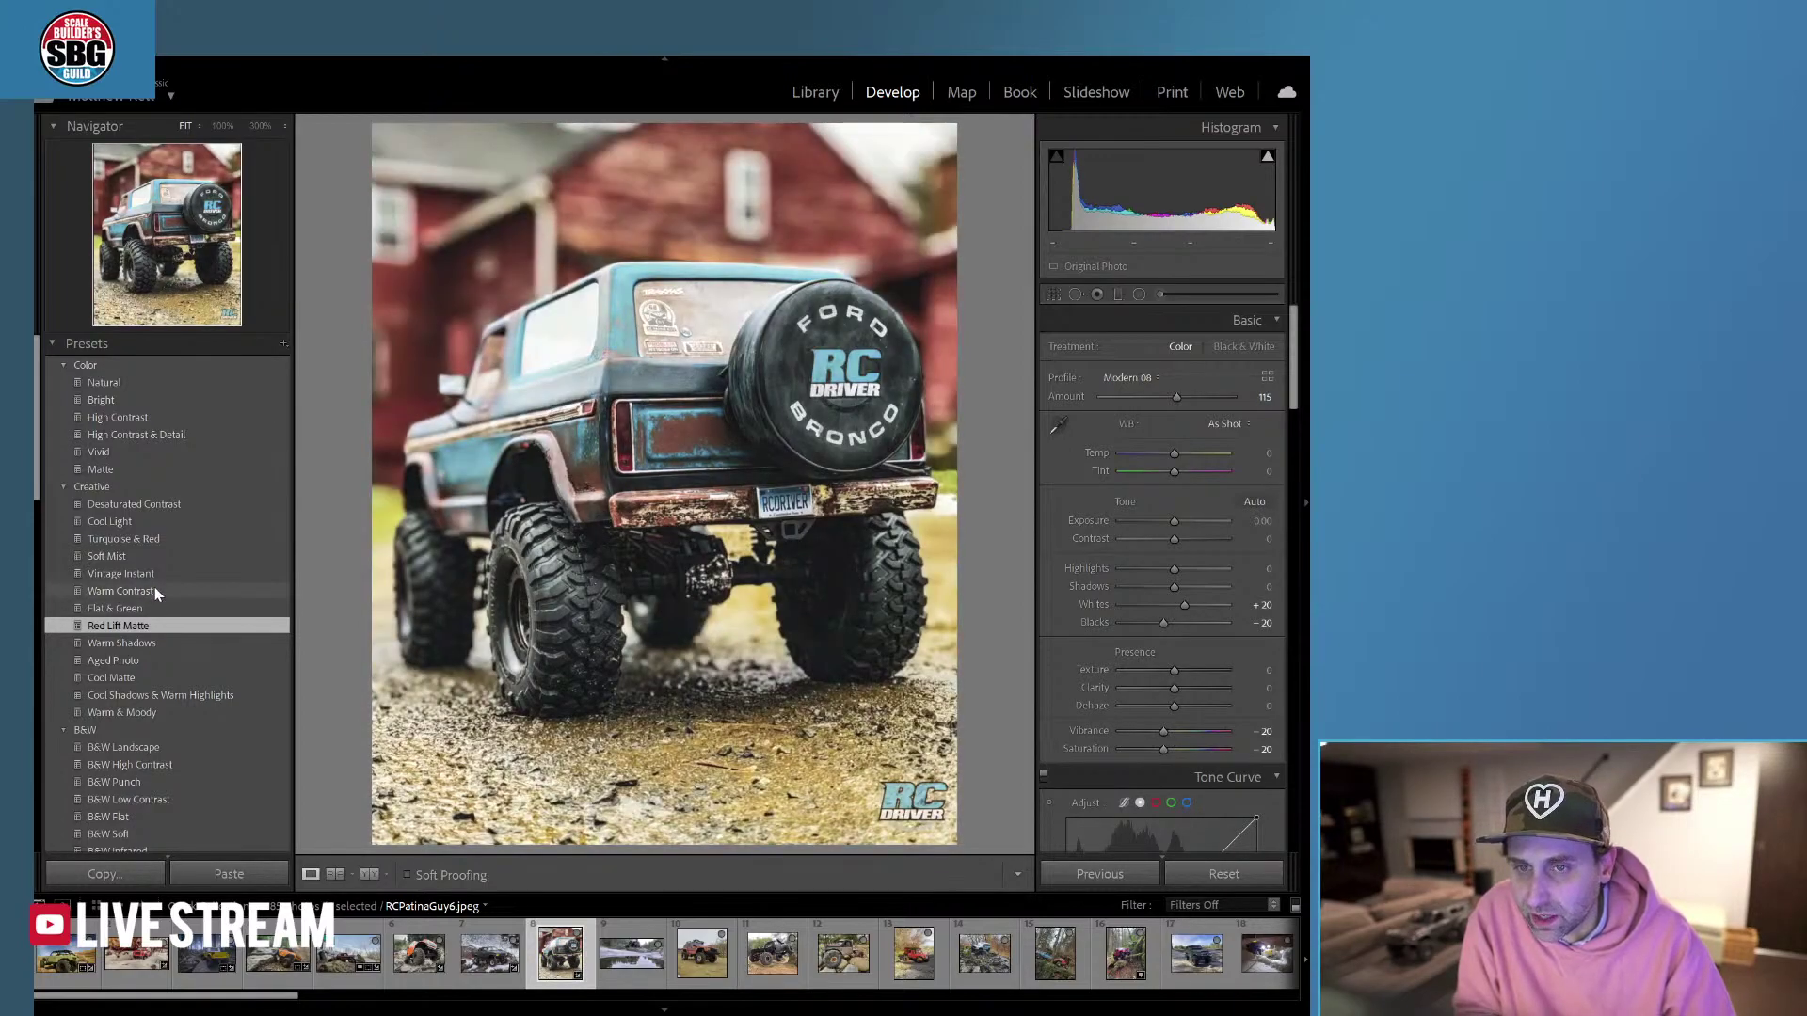
pyautogui.click(155, 588)
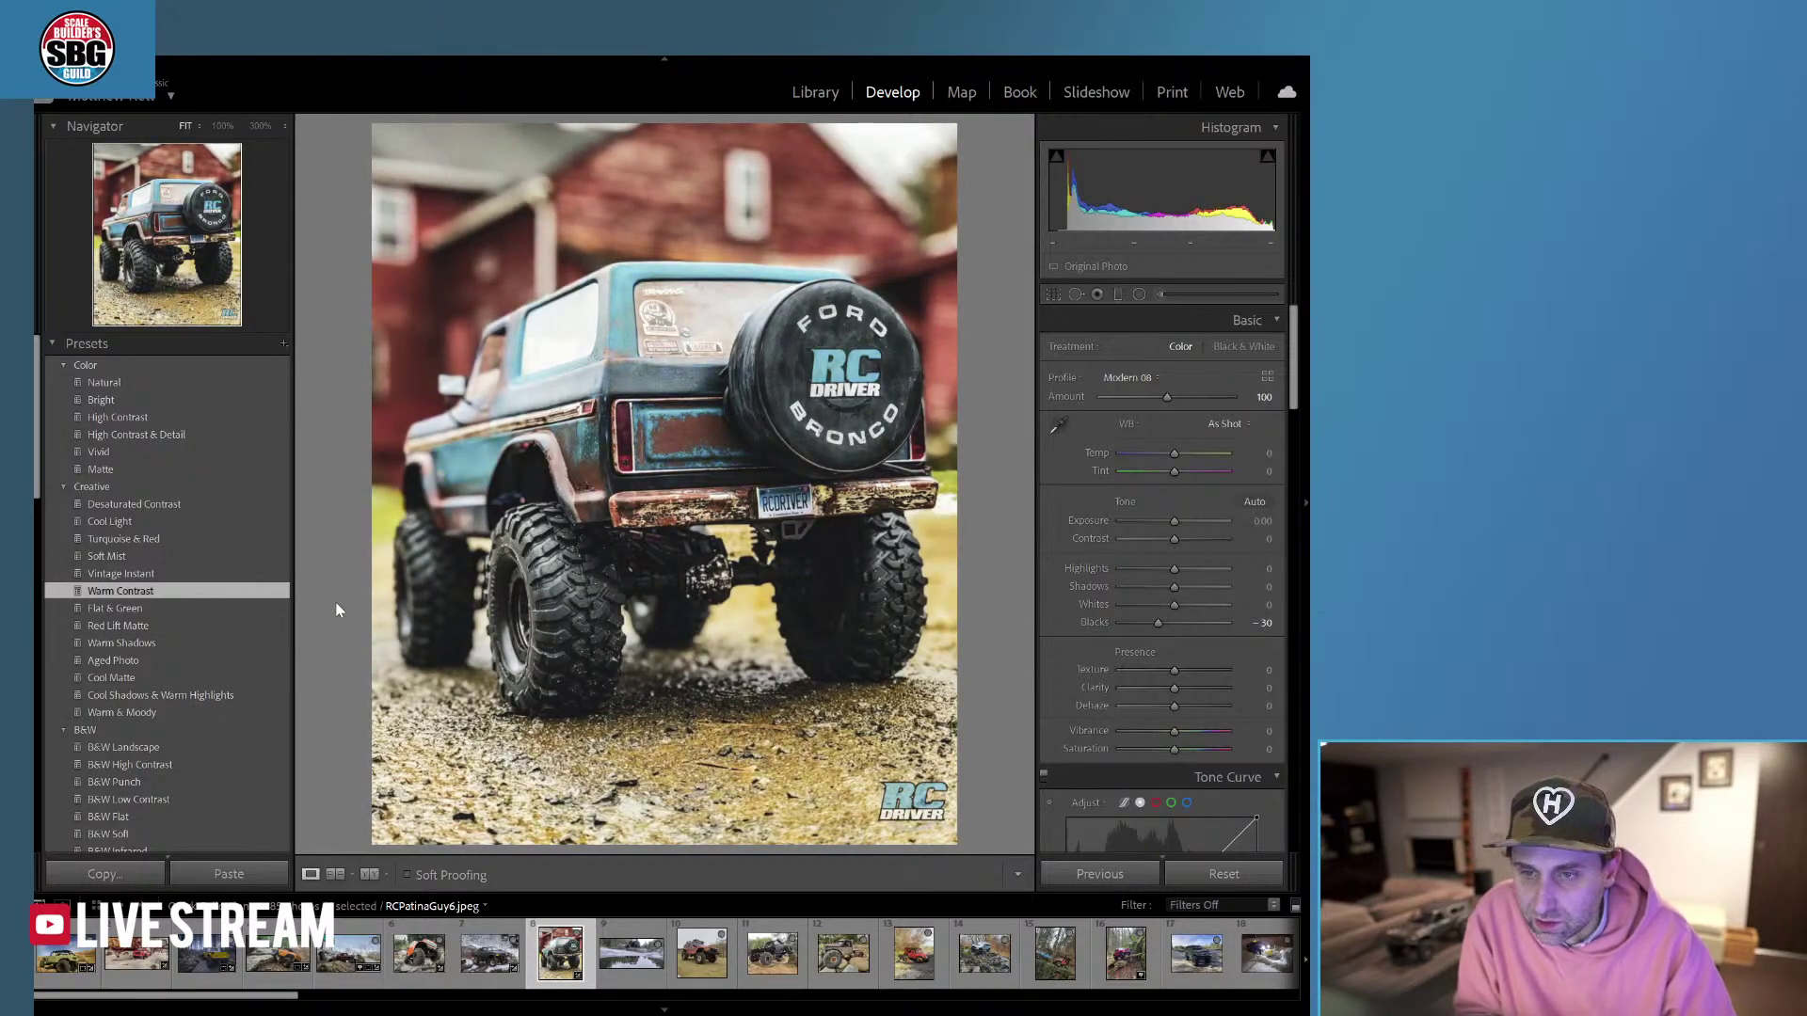
pyautogui.scroll(-10, 266, 709)
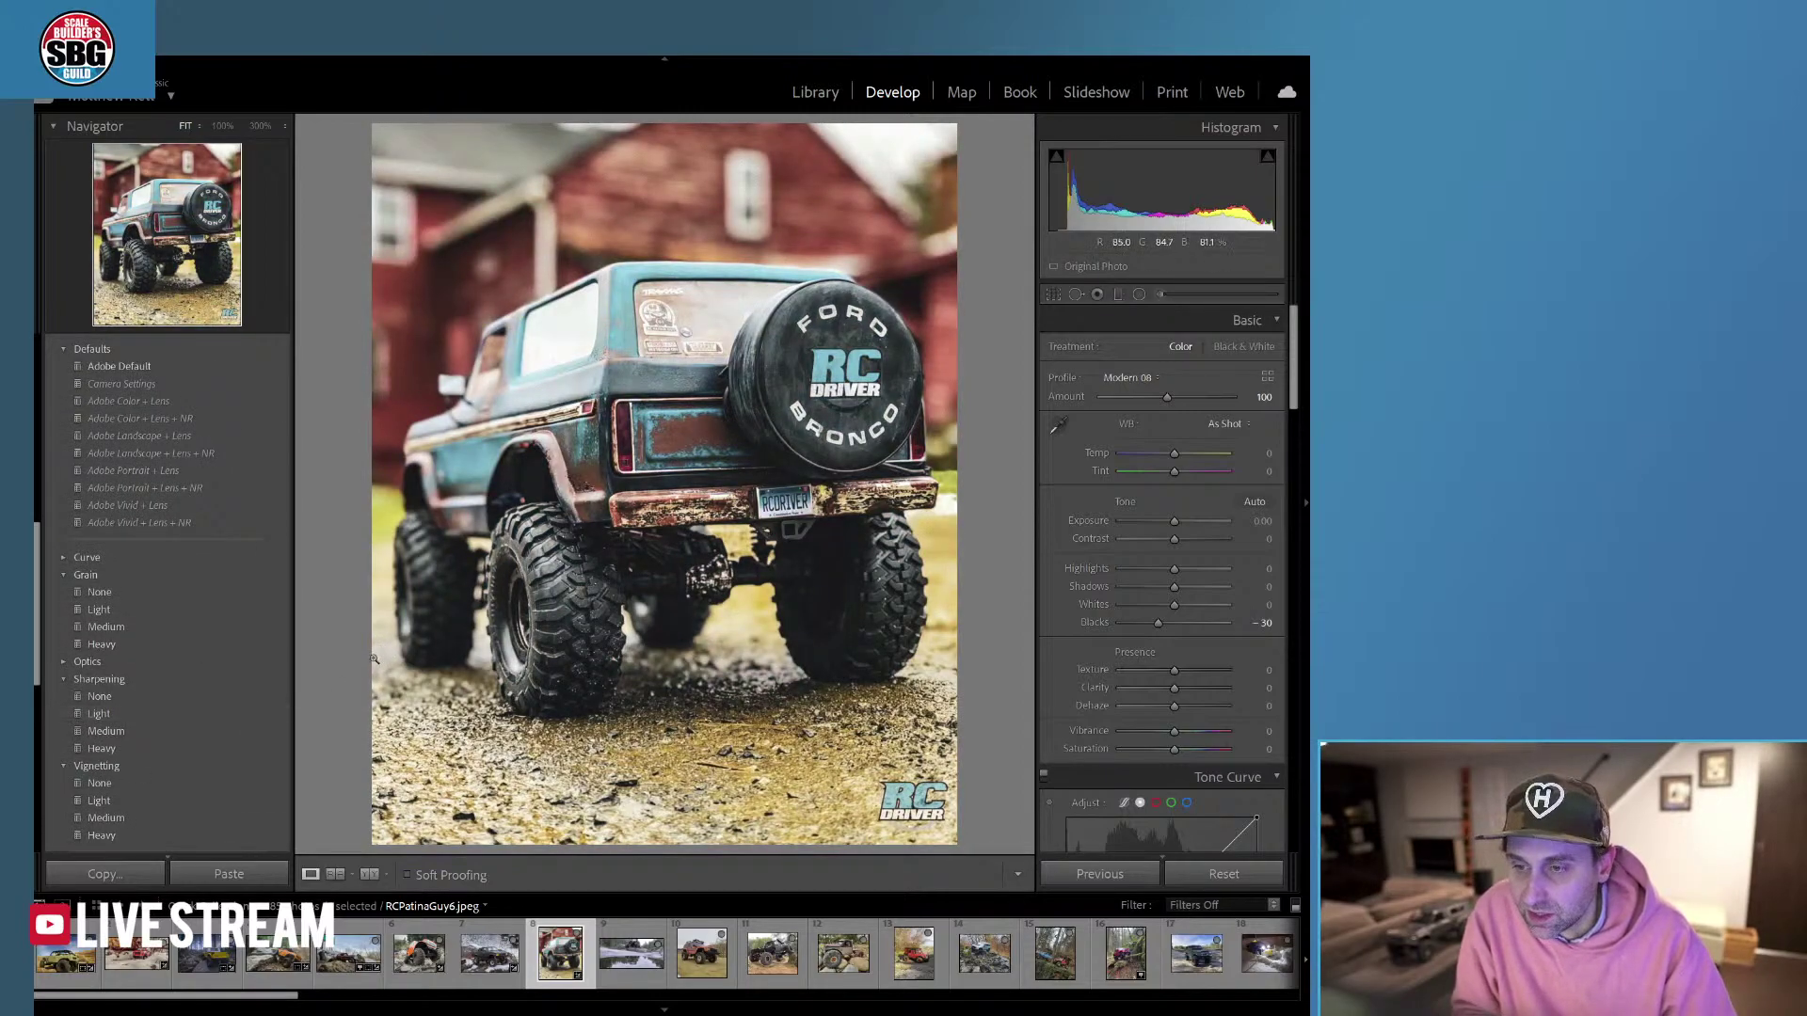
pyautogui.click(109, 629)
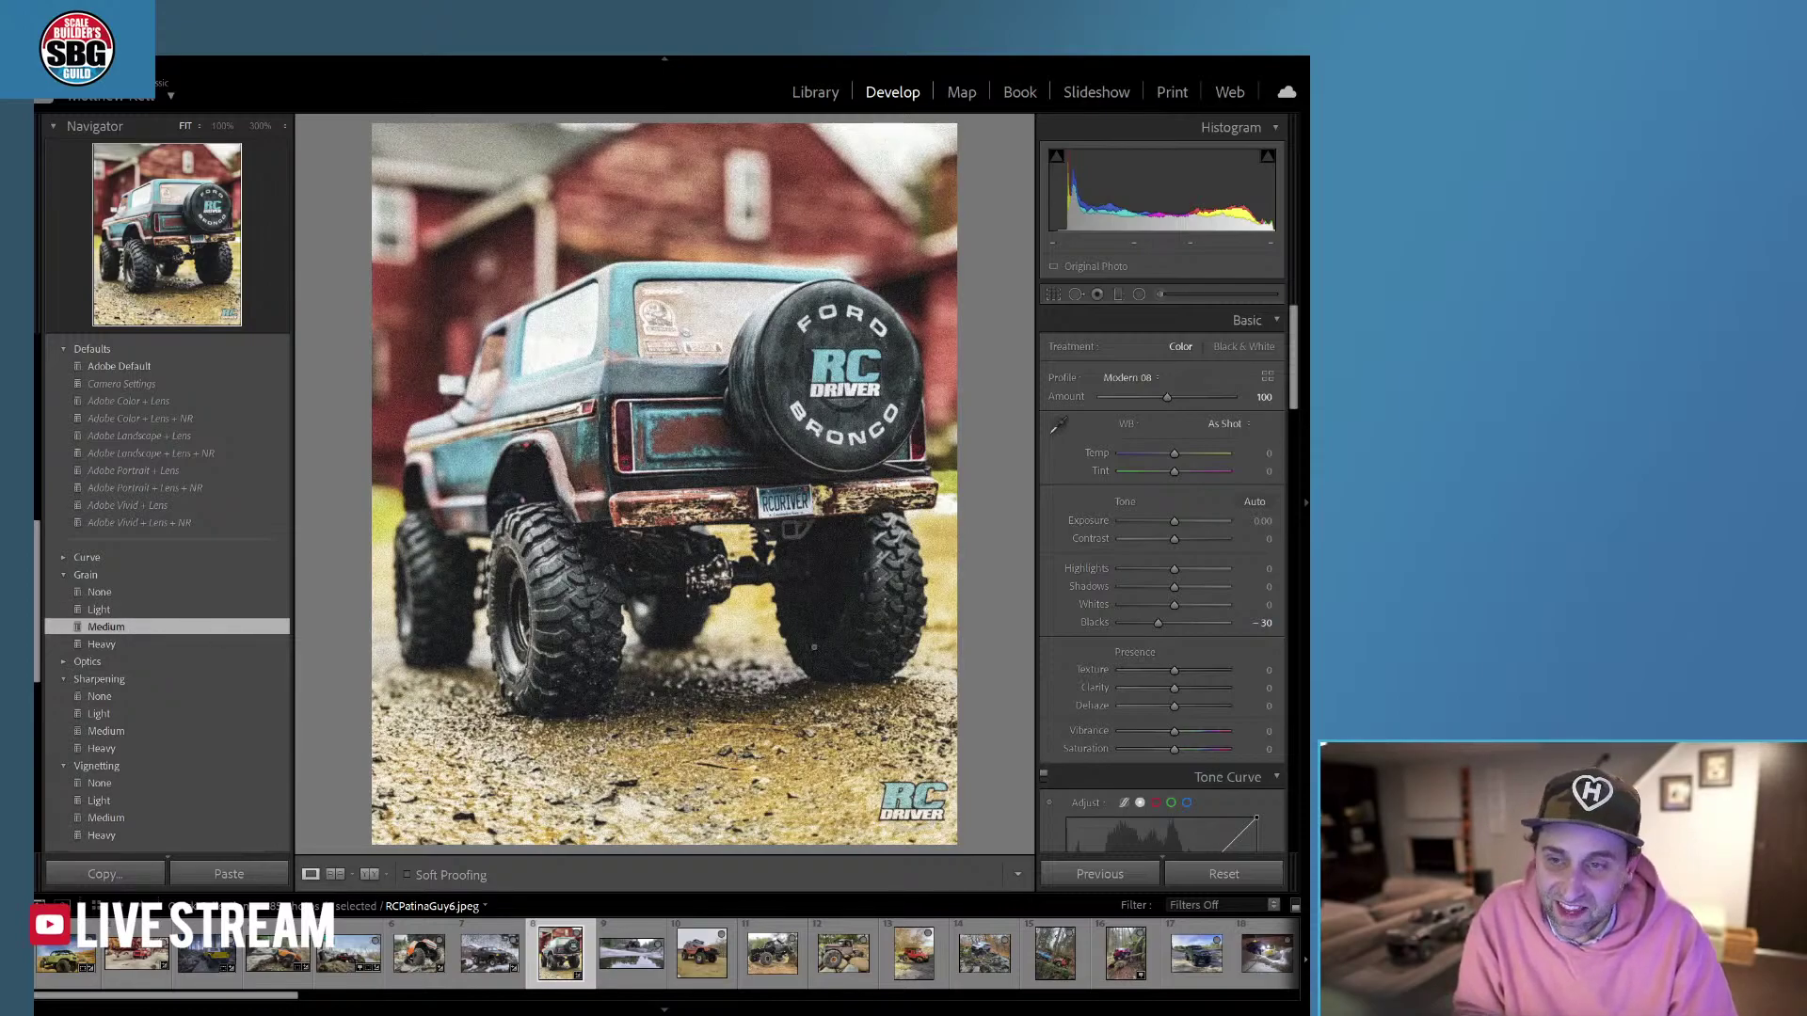
# Set the Bronco photo's overall Saturation to −18 and its HSL saturation to +24 for Aqua and +61 for Blue.
pyautogui.scroll(-3, 1282, 422)
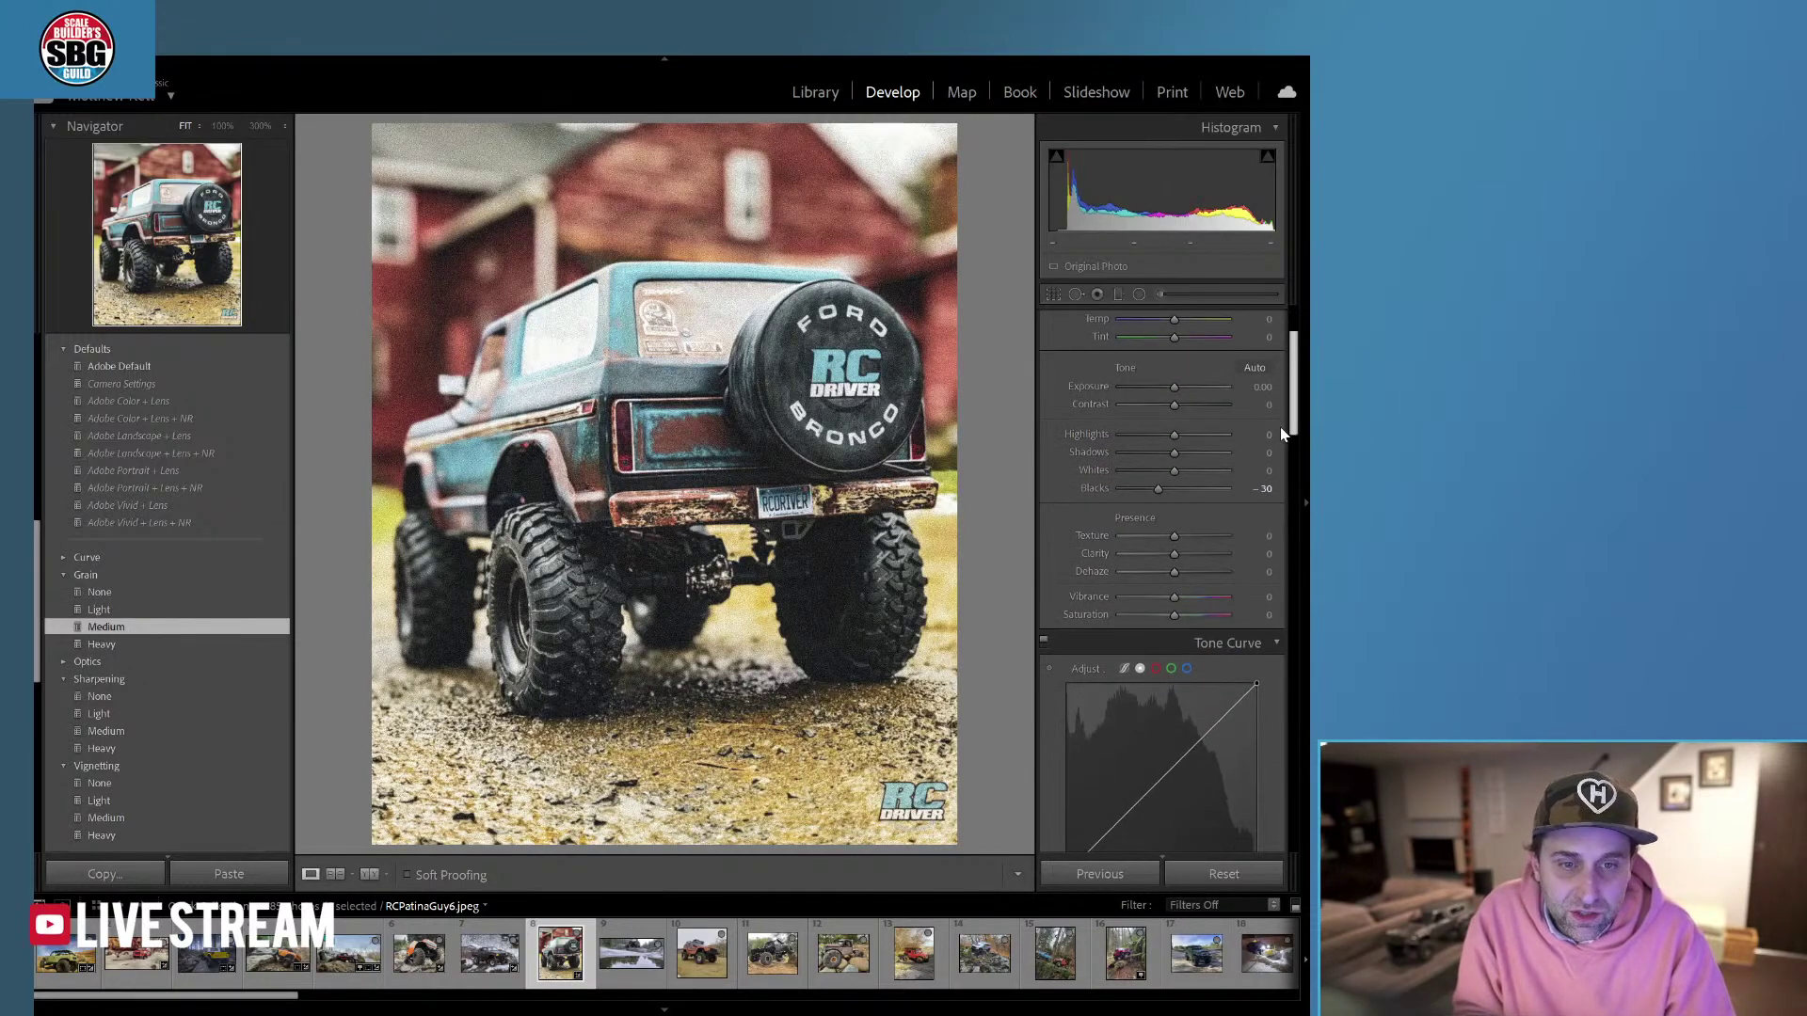
pyautogui.moveTo(1174, 614); pyautogui.dragTo(1165, 618)
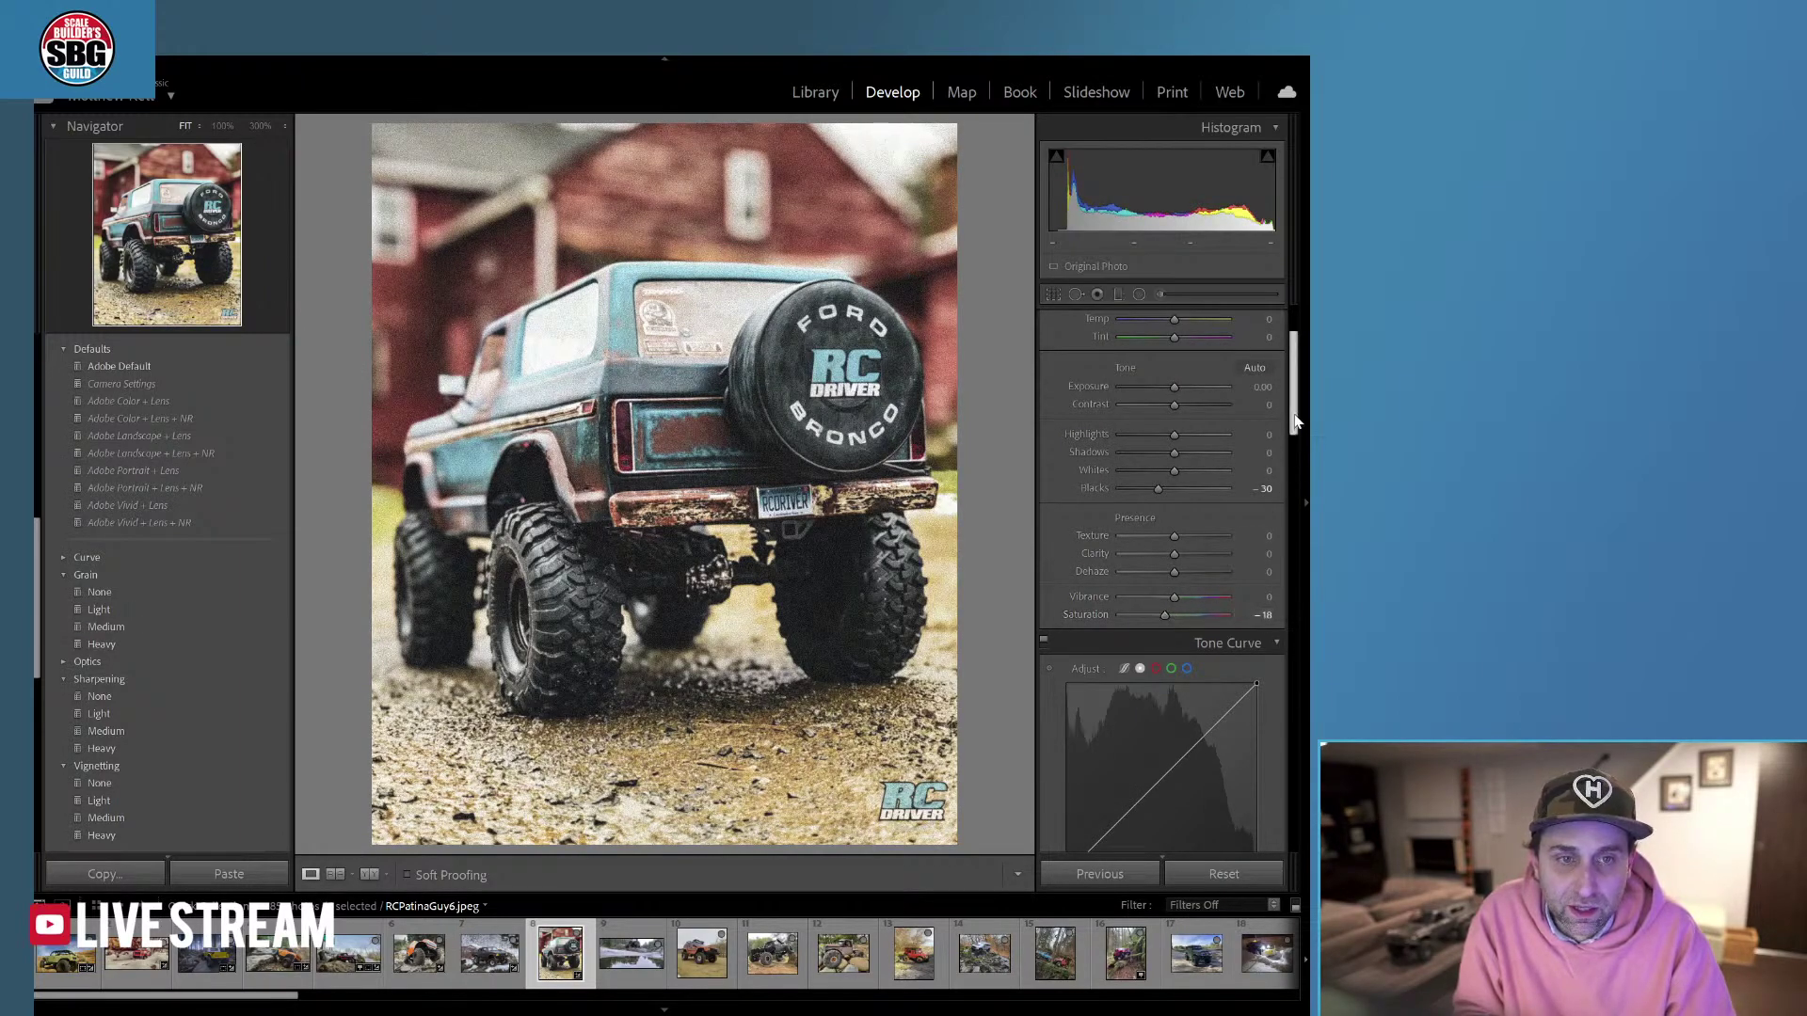
pyautogui.scroll(-10, 1276, 544)
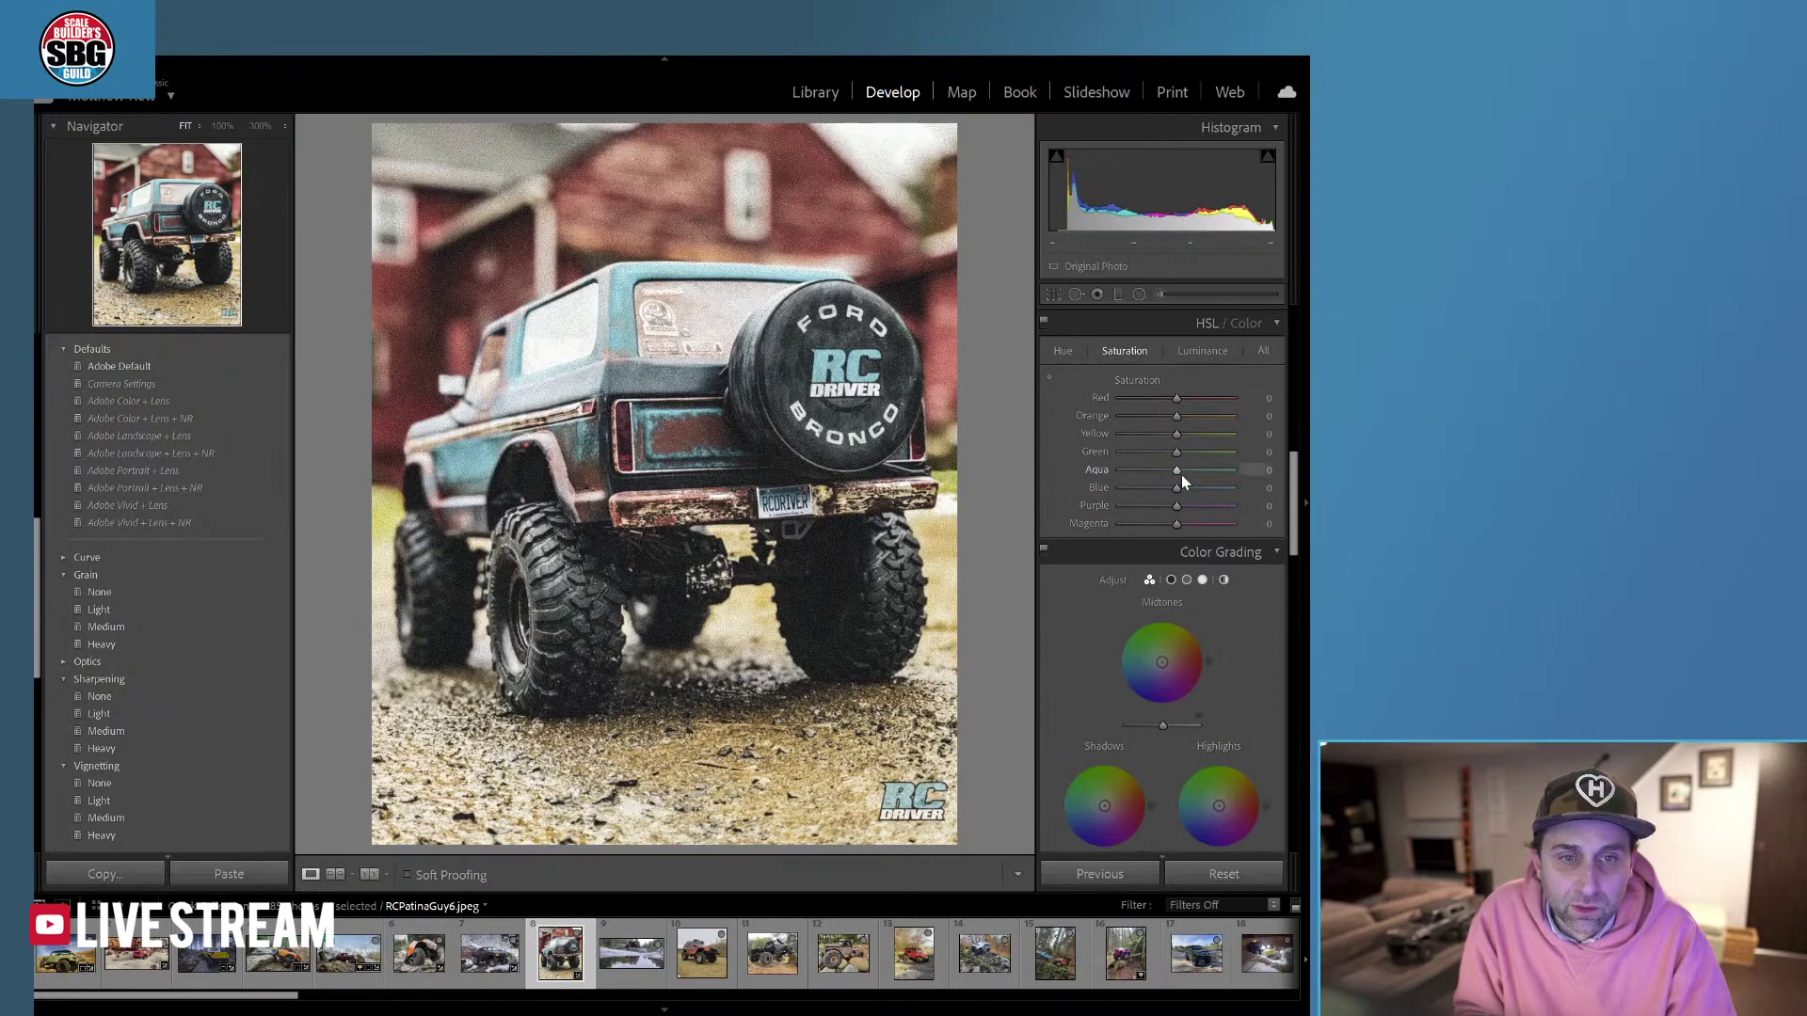
pyautogui.moveTo(1177, 487); pyautogui.dragTo(1212, 489)
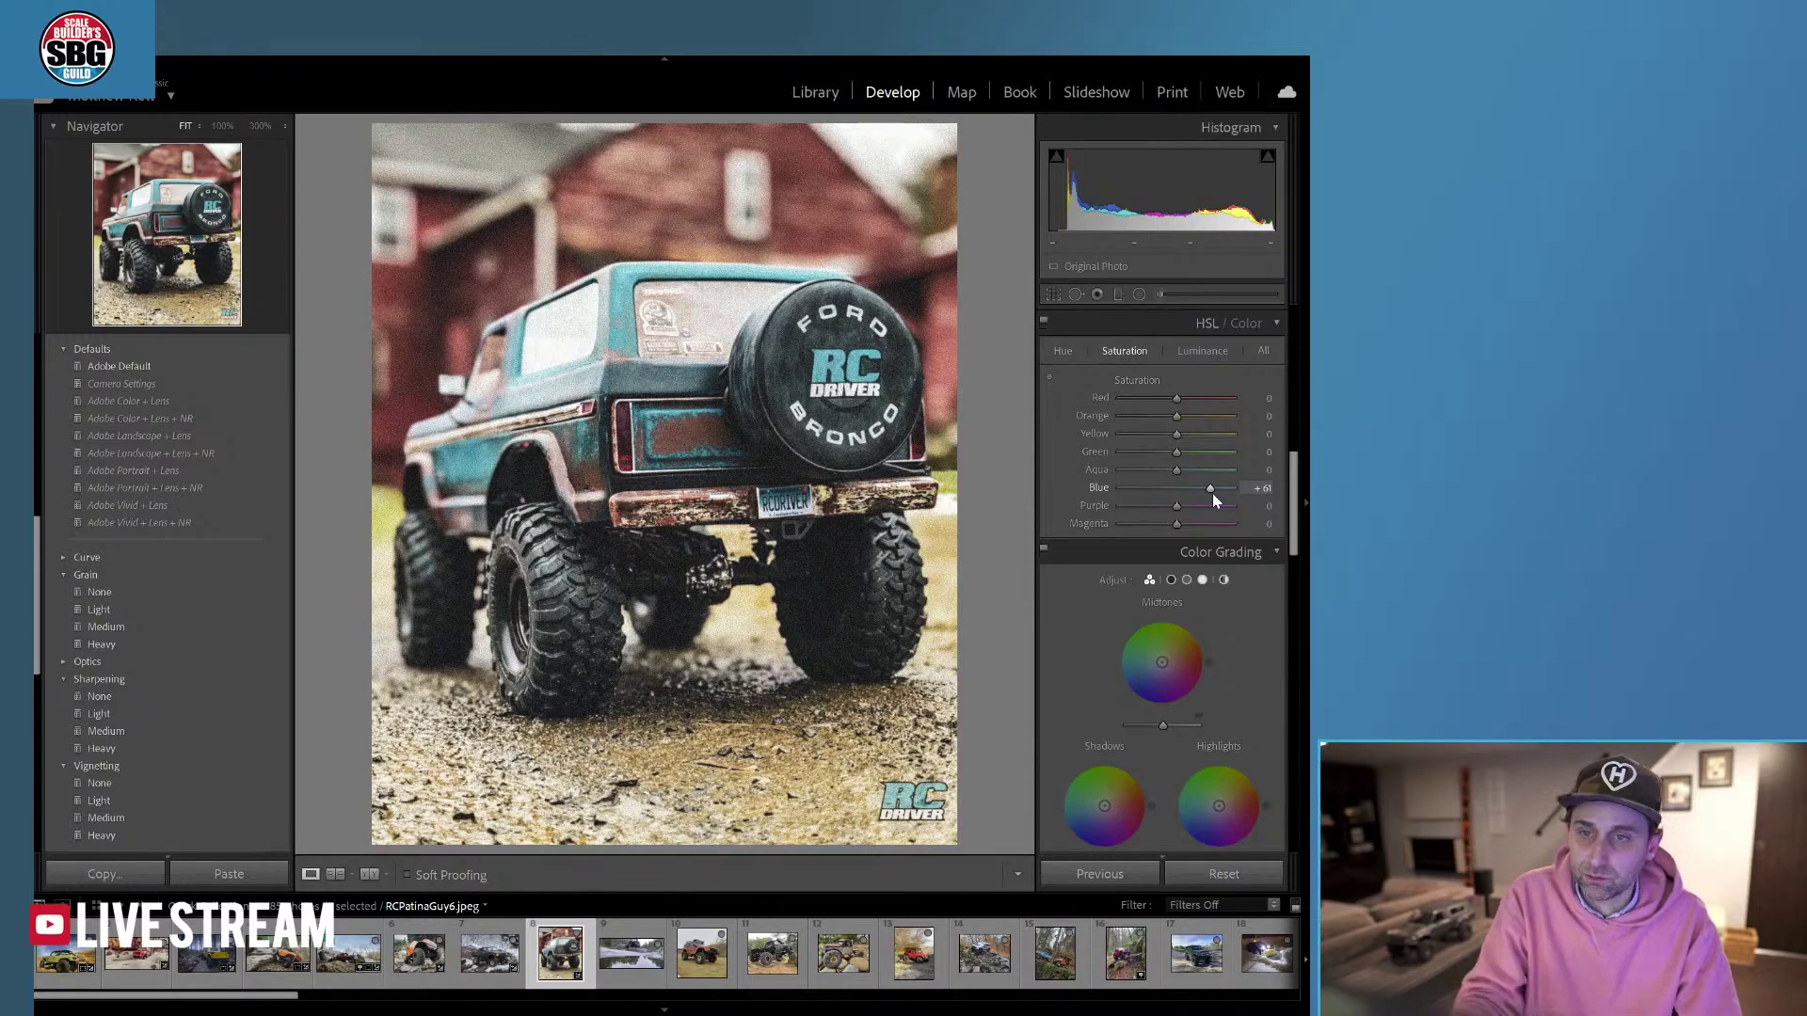
pyautogui.moveTo(1176, 470); pyautogui.dragTo(1197, 471)
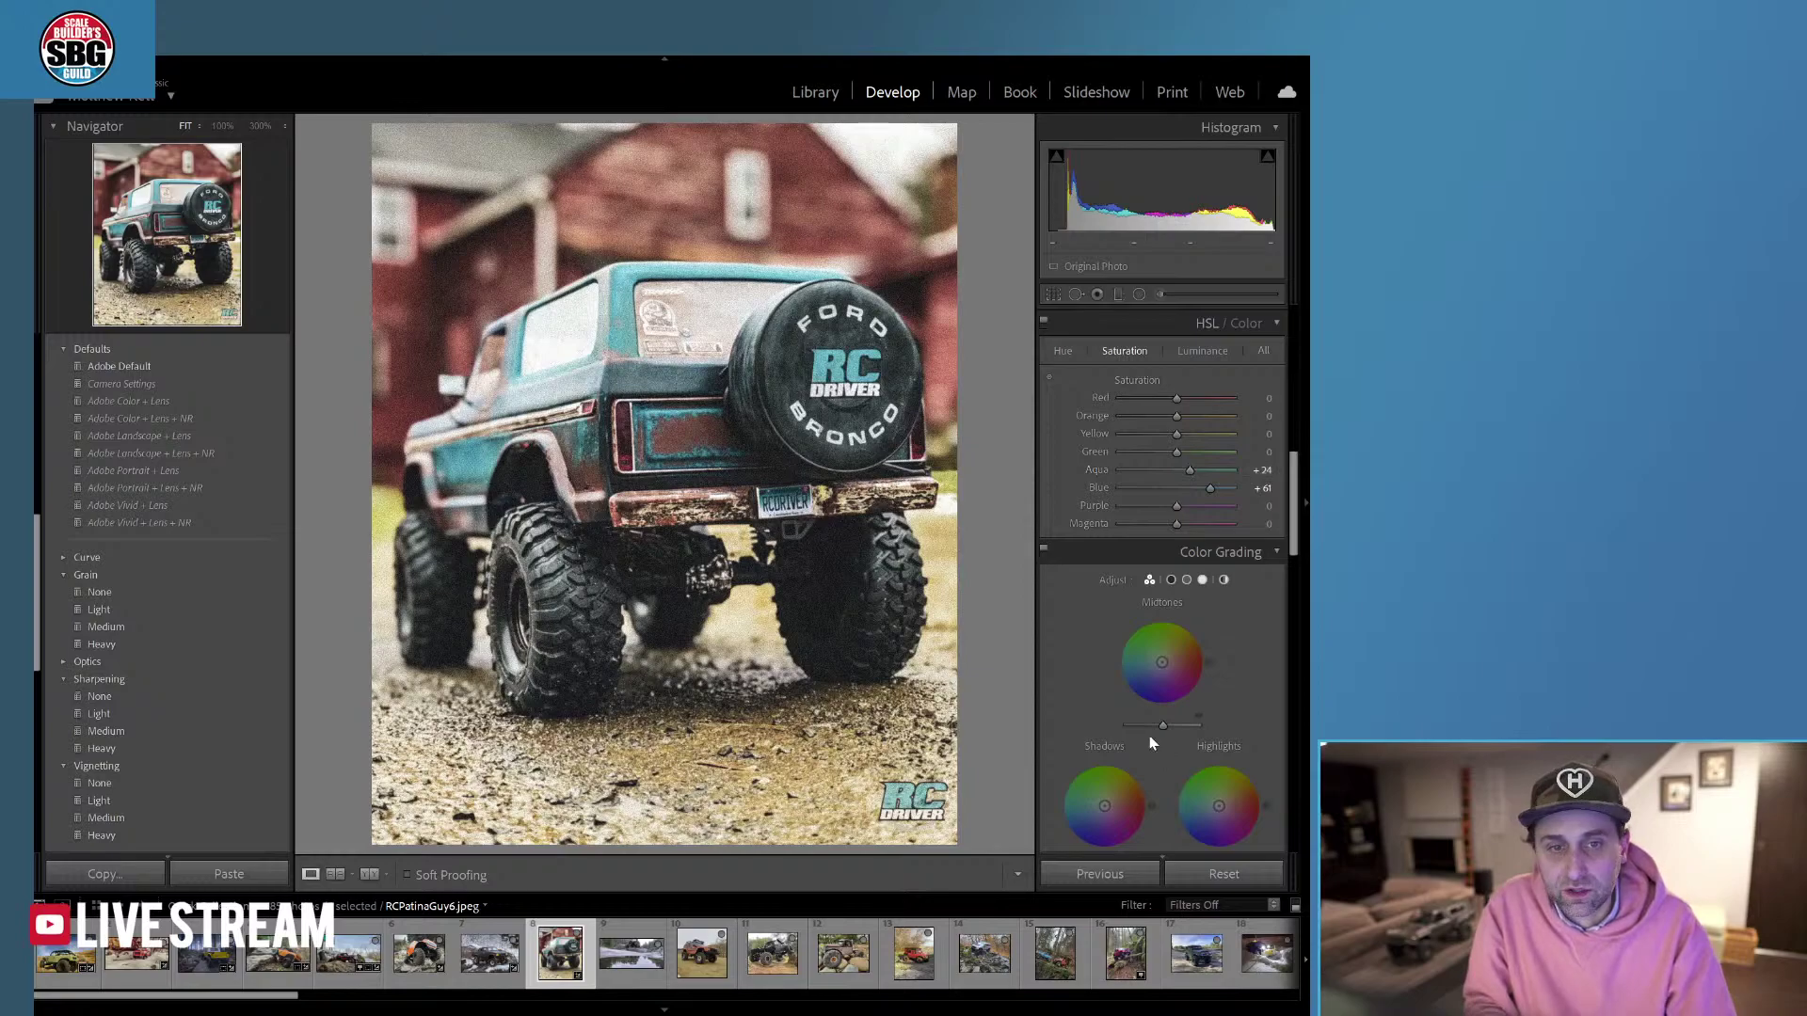
# Set the Bronco photo's HSL luminance to −17 for Aqua and −12 for Blue, and tint the midtones slightly toward red.
pyautogui.click(1197, 350)
pyautogui.moveTo(1177, 487)
pyautogui.mouseDown()
pyautogui.moveTo(1190, 492)
pyautogui.moveTo(1170, 491)
pyautogui.moveTo(1187, 474)
pyautogui.moveTo(1172, 470)
pyautogui.mouseUp()
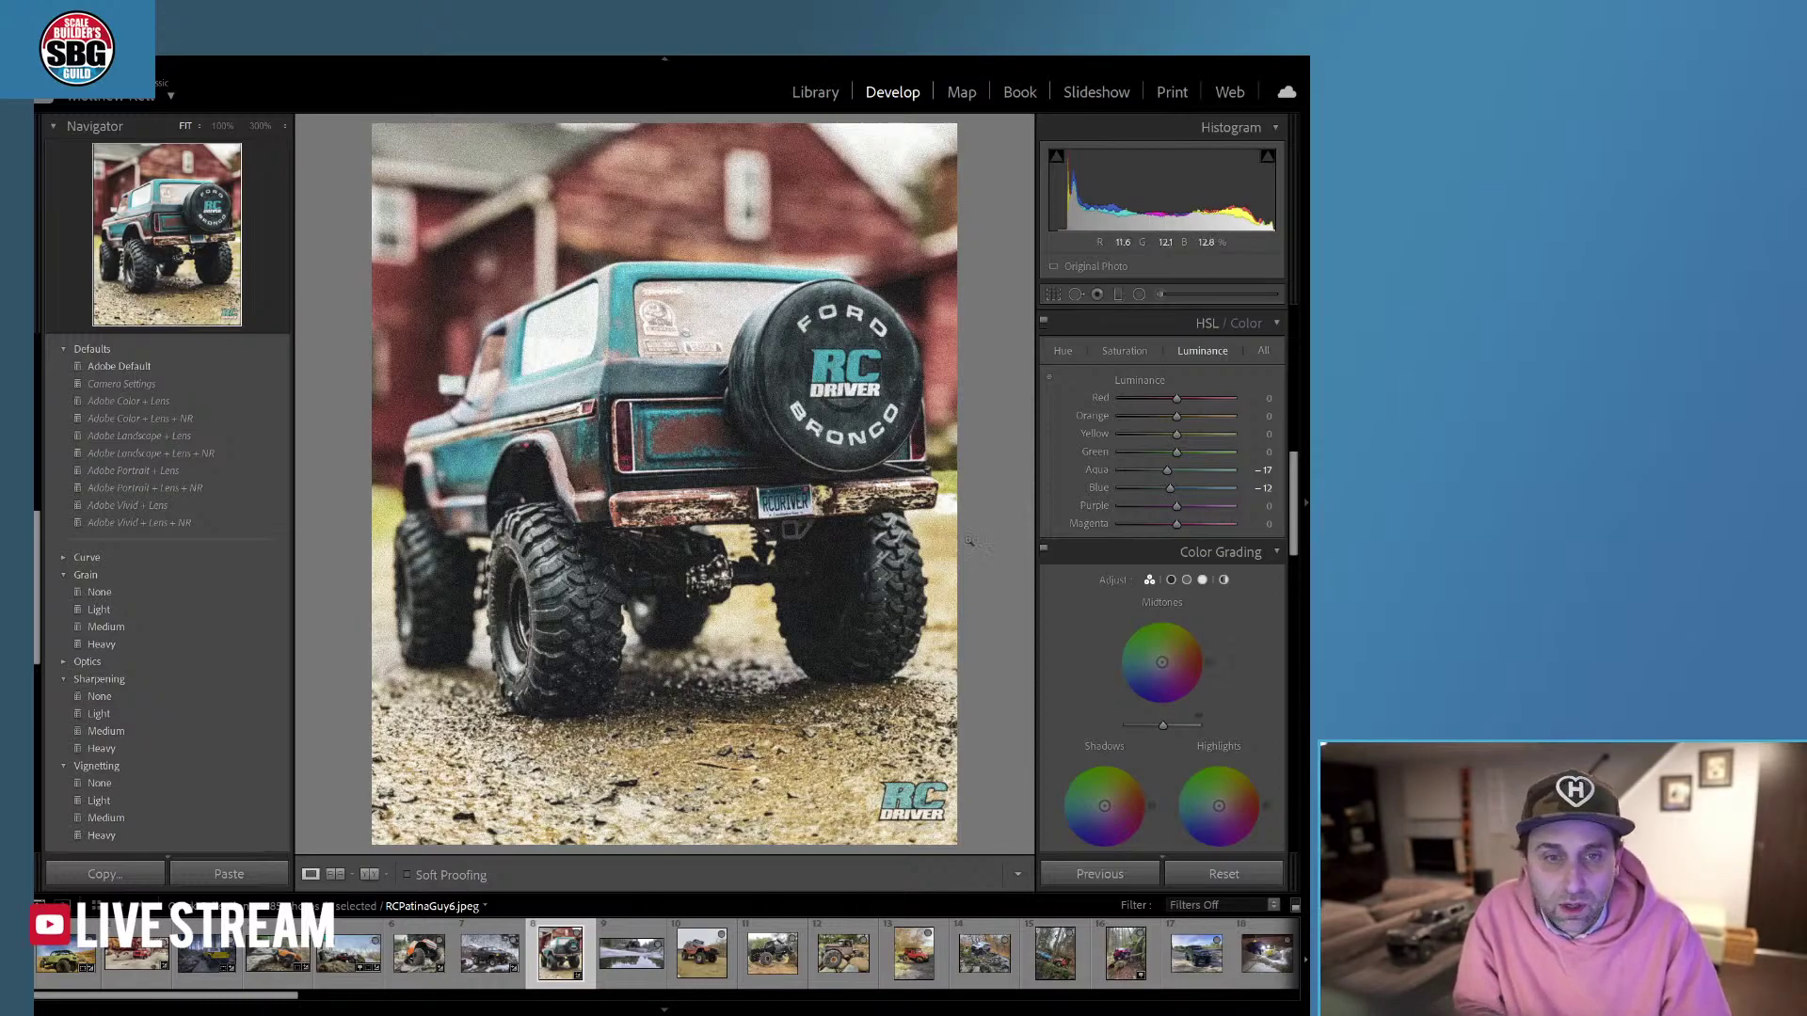
pyautogui.moveTo(1183, 670); pyautogui.dragTo(1188, 669)
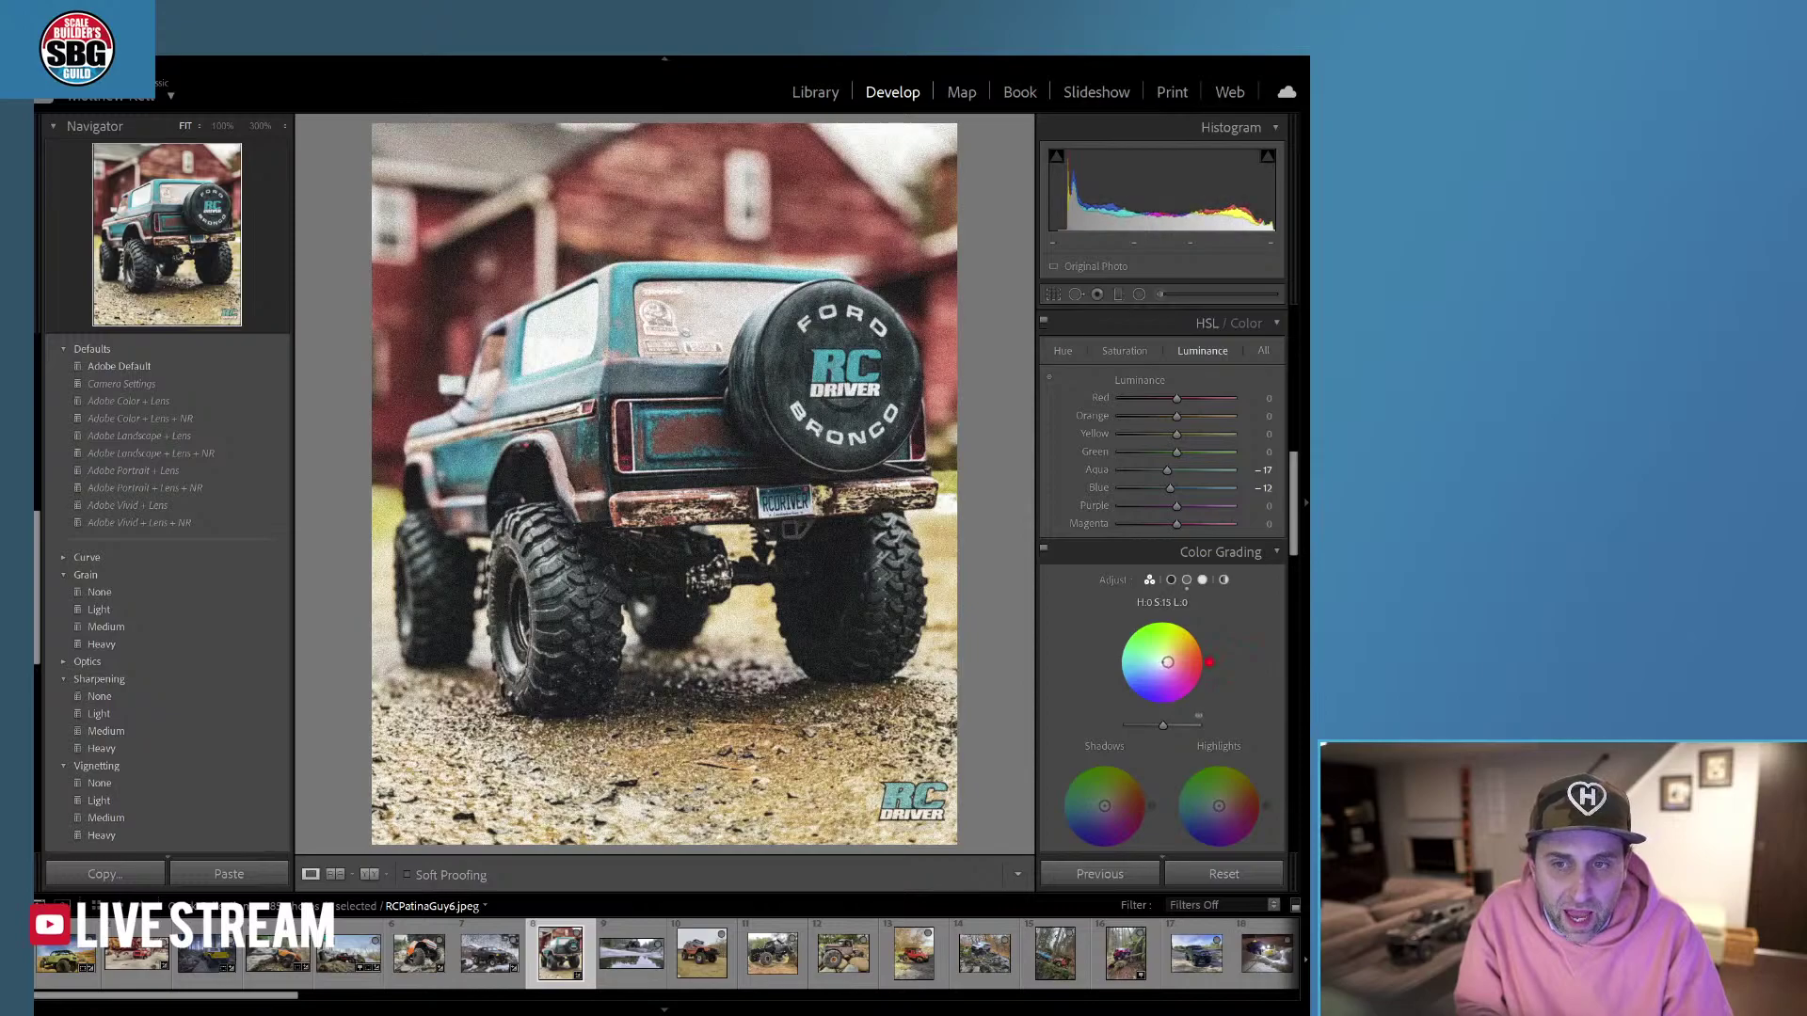
pyautogui.moveTo(1167, 662); pyautogui.dragTo(1163, 662)
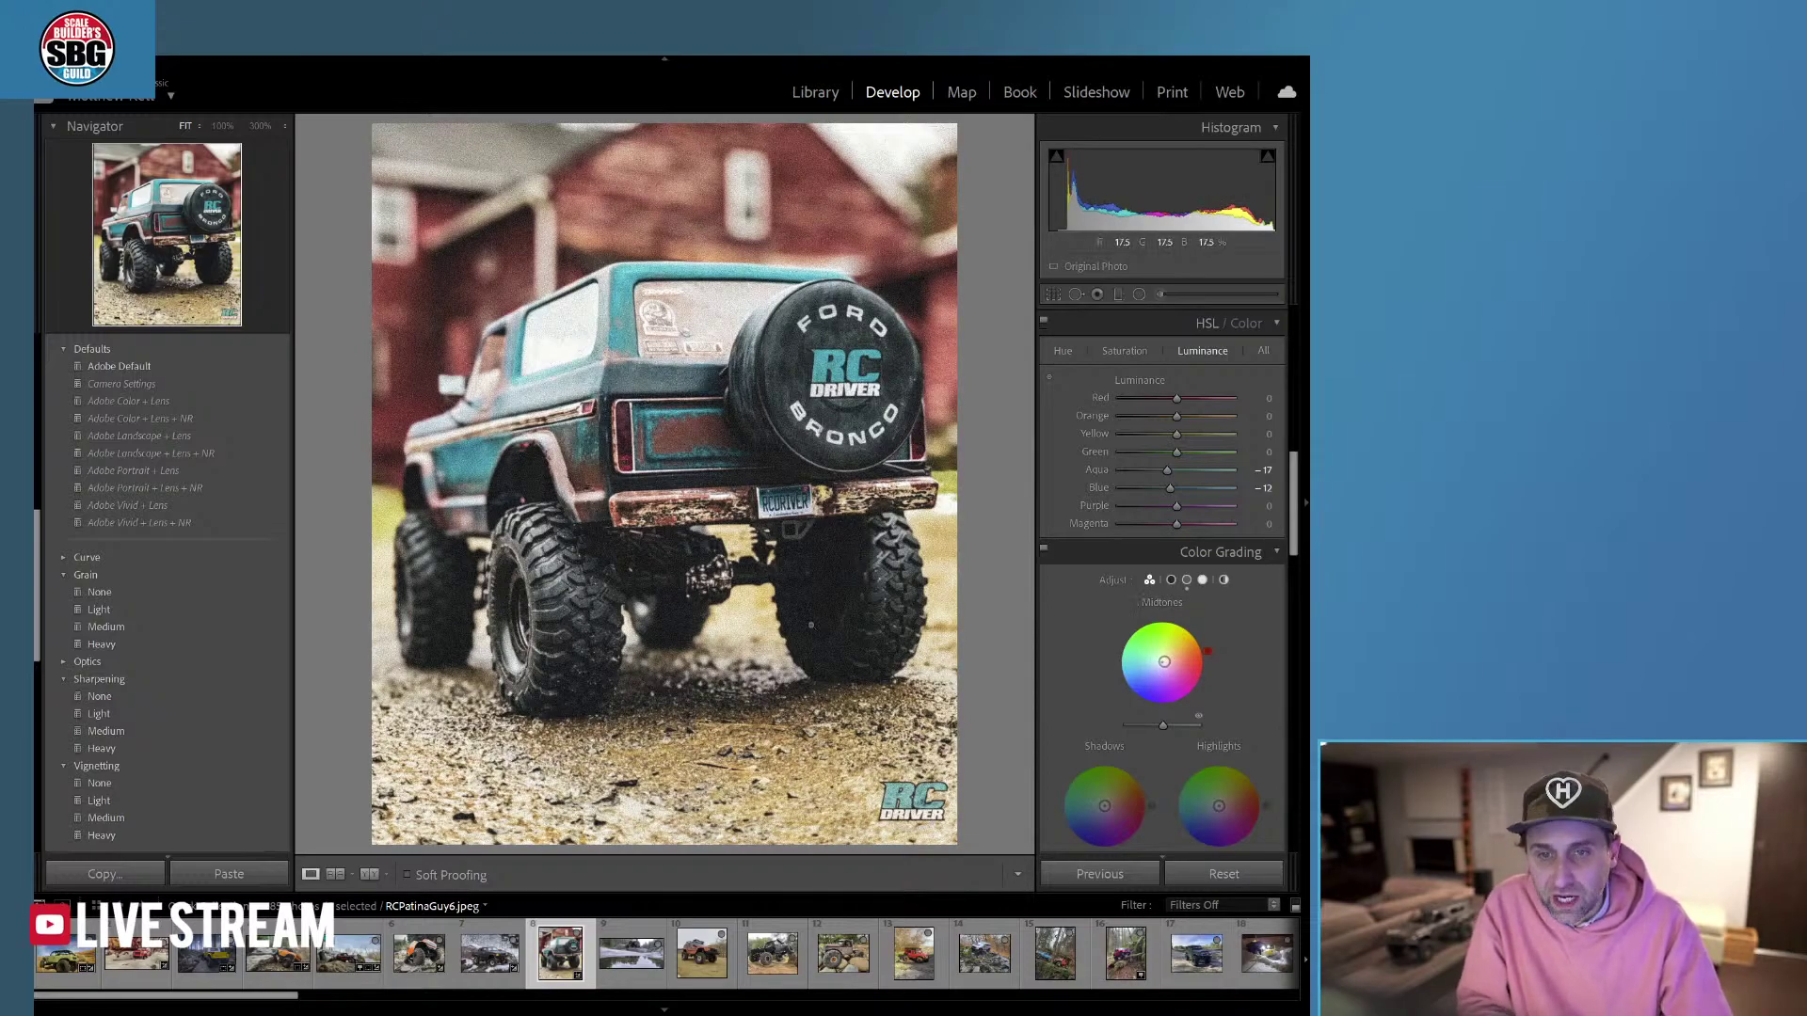
# Set the Bronco photo's Shadows to +7 and apply the Medium vignetting preset.
pyautogui.scroll(10, 1224, 451)
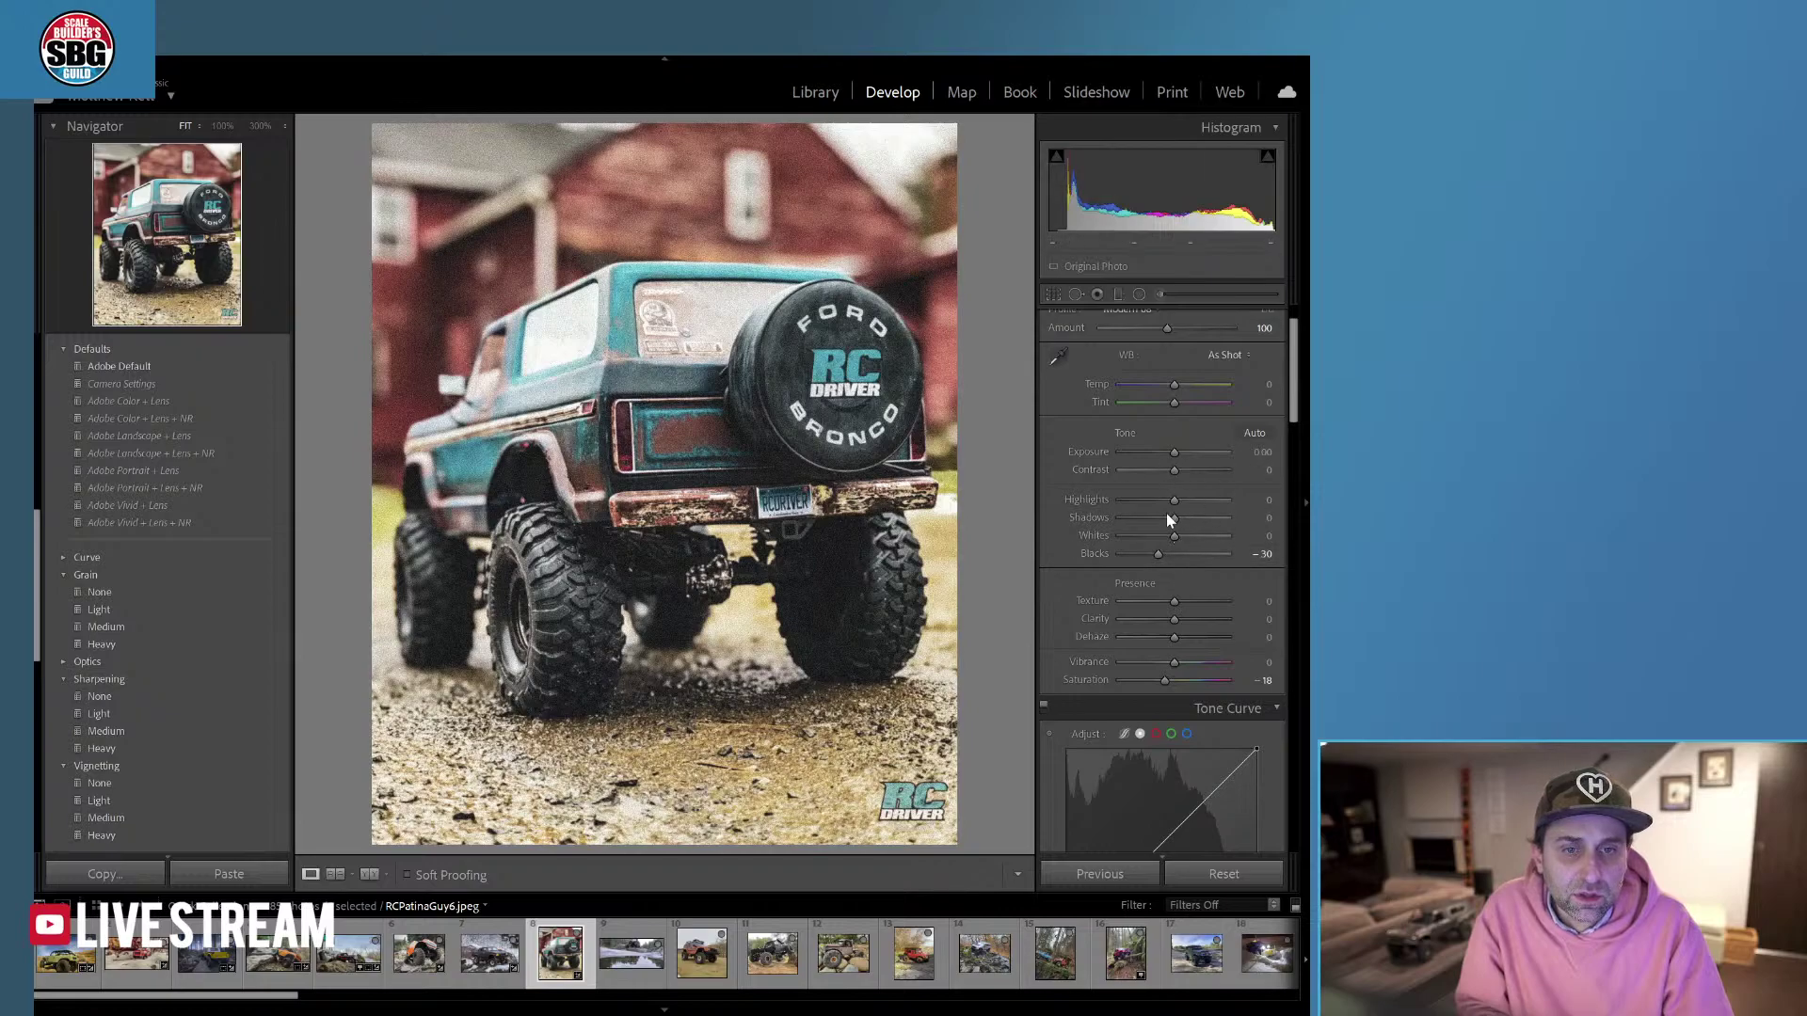
pyautogui.moveTo(1179, 518); pyautogui.dragTo(1181, 517)
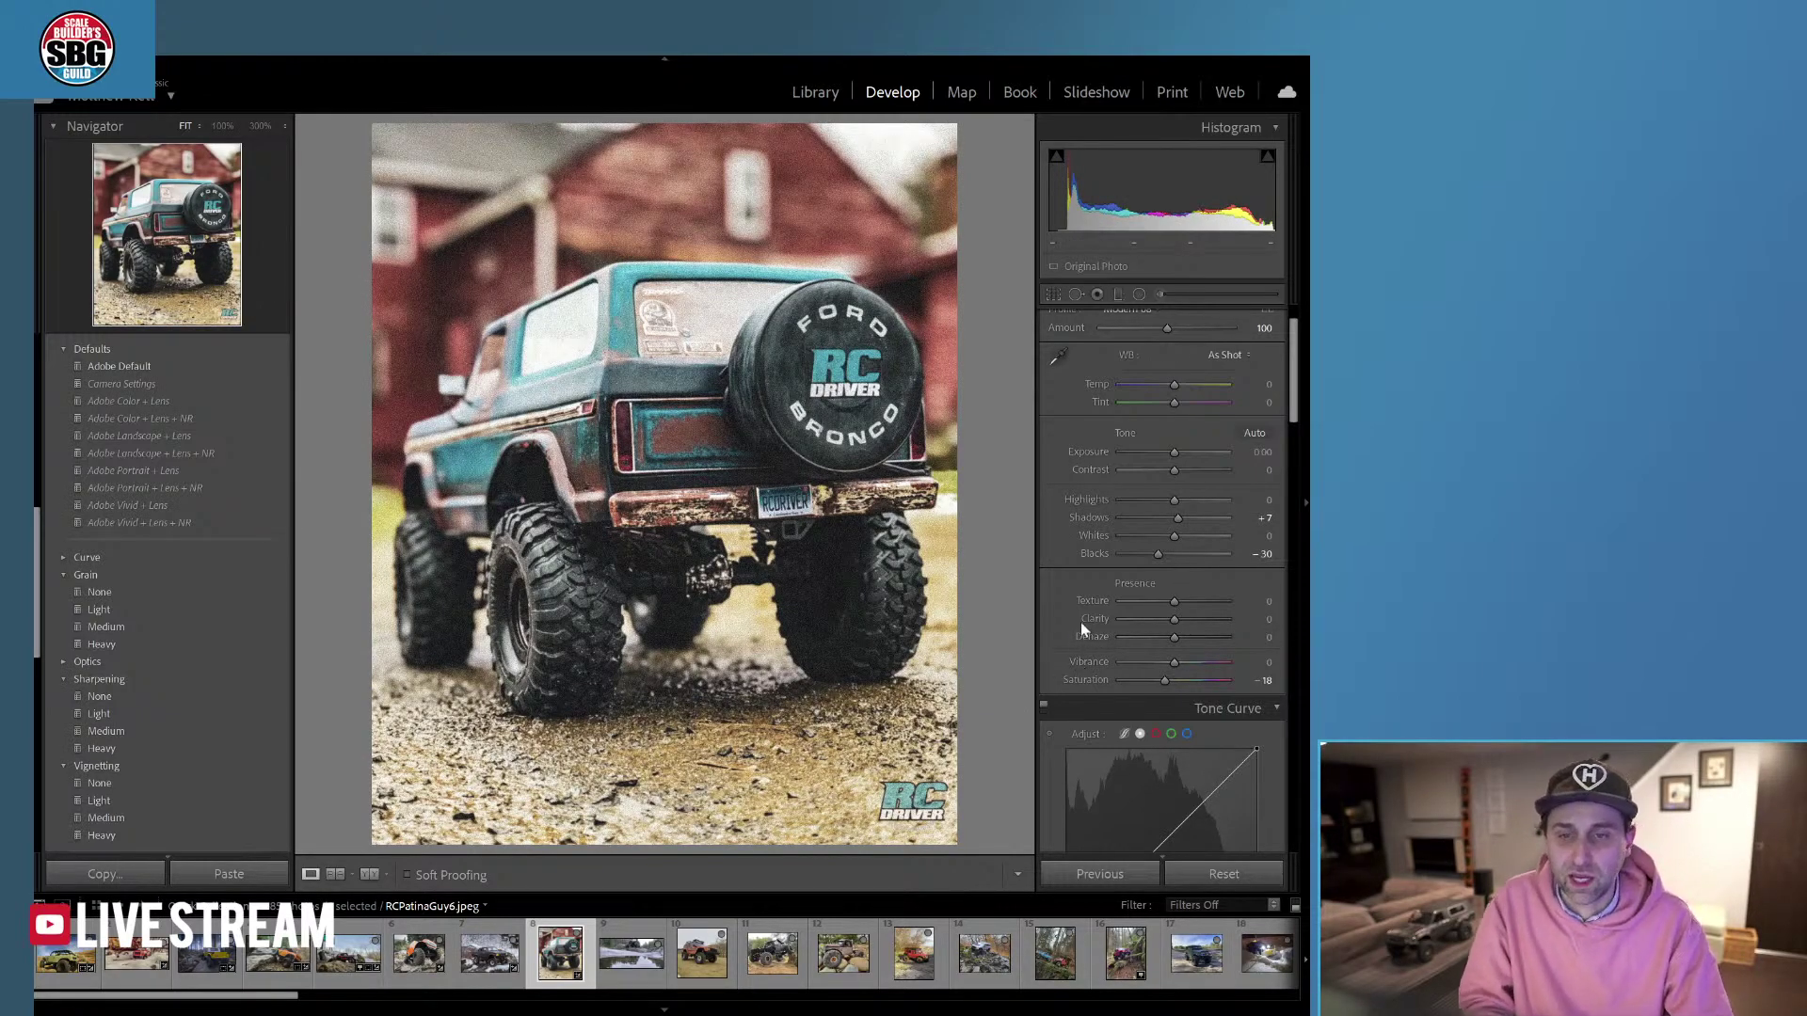
pyautogui.click(111, 800)
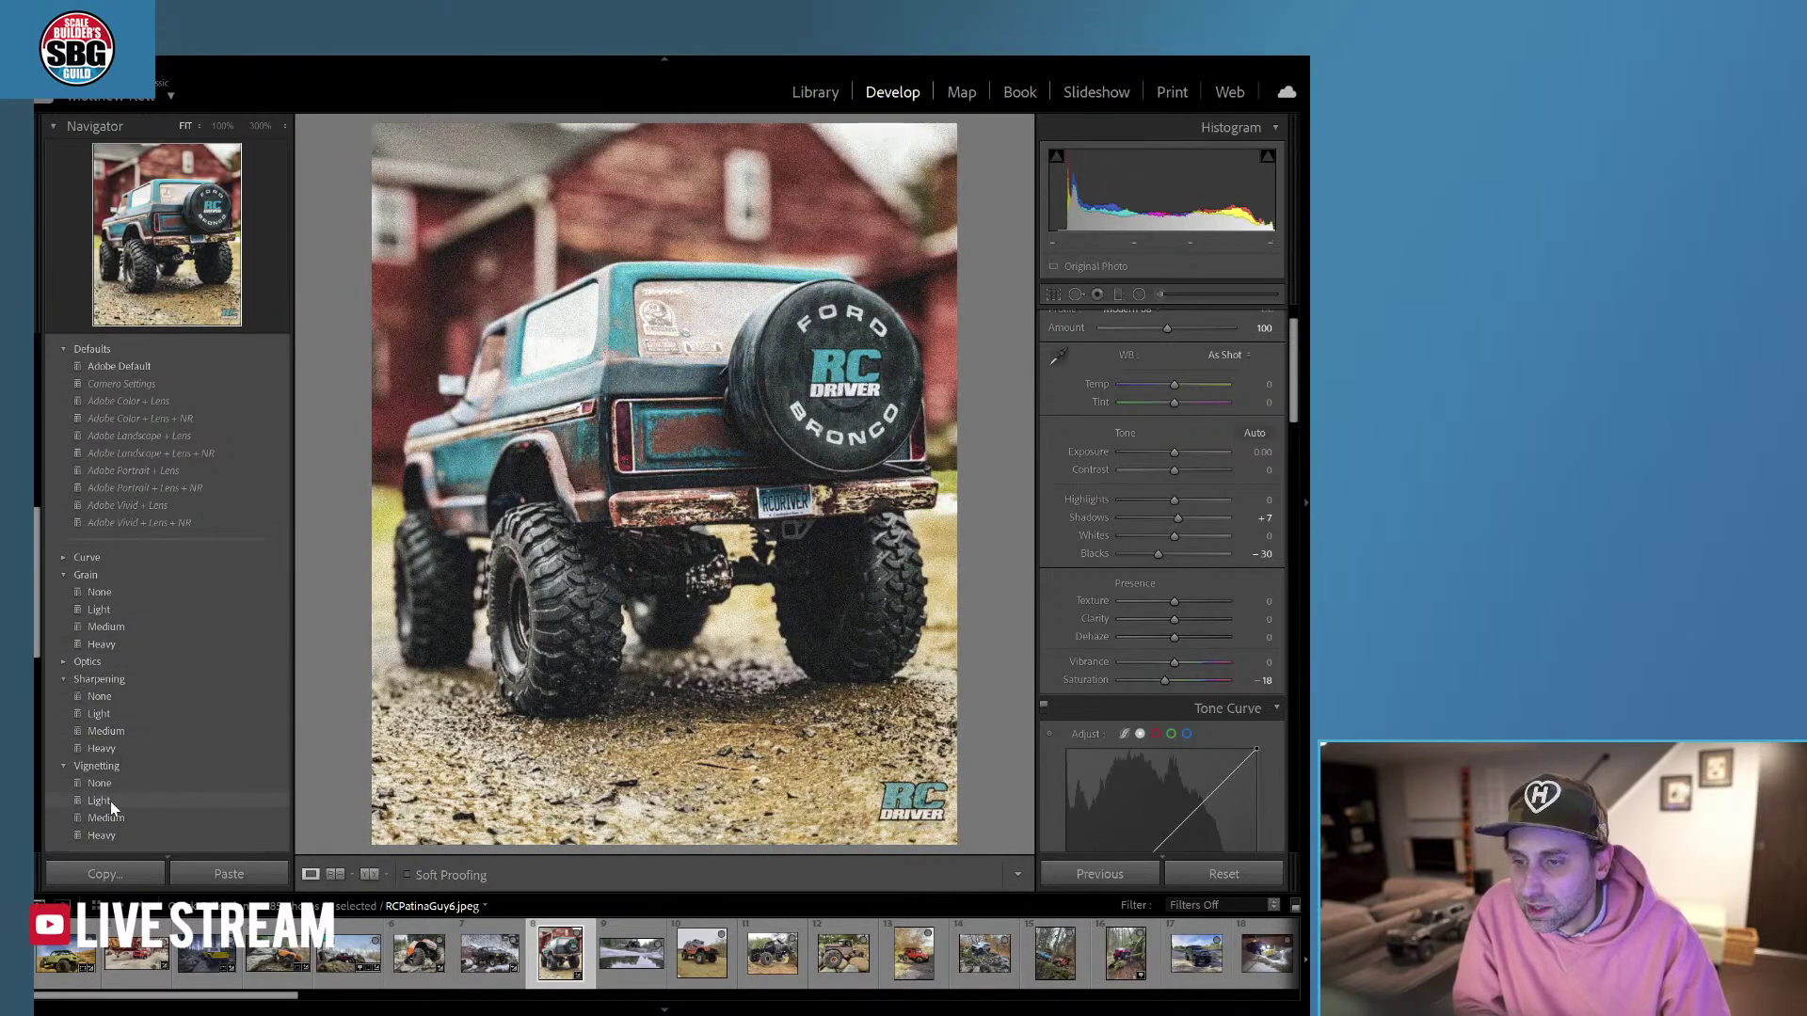
pyautogui.click(113, 821)
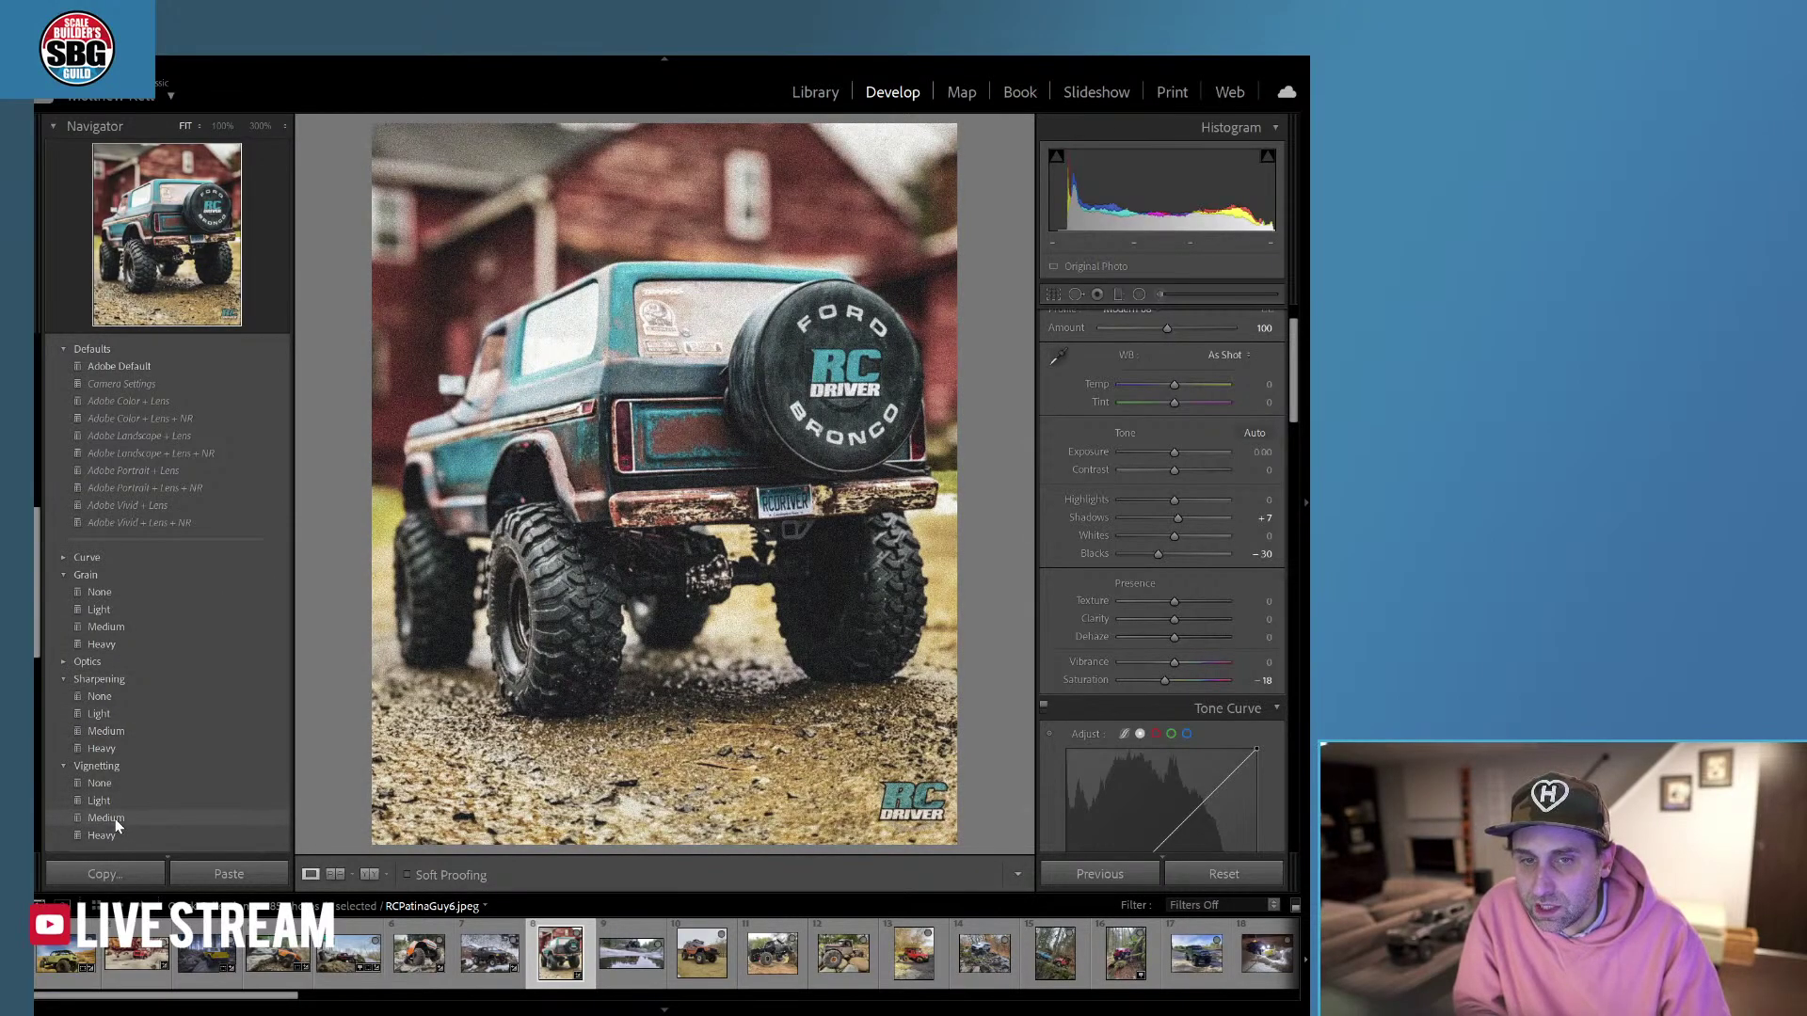
pyautogui.click(115, 818)
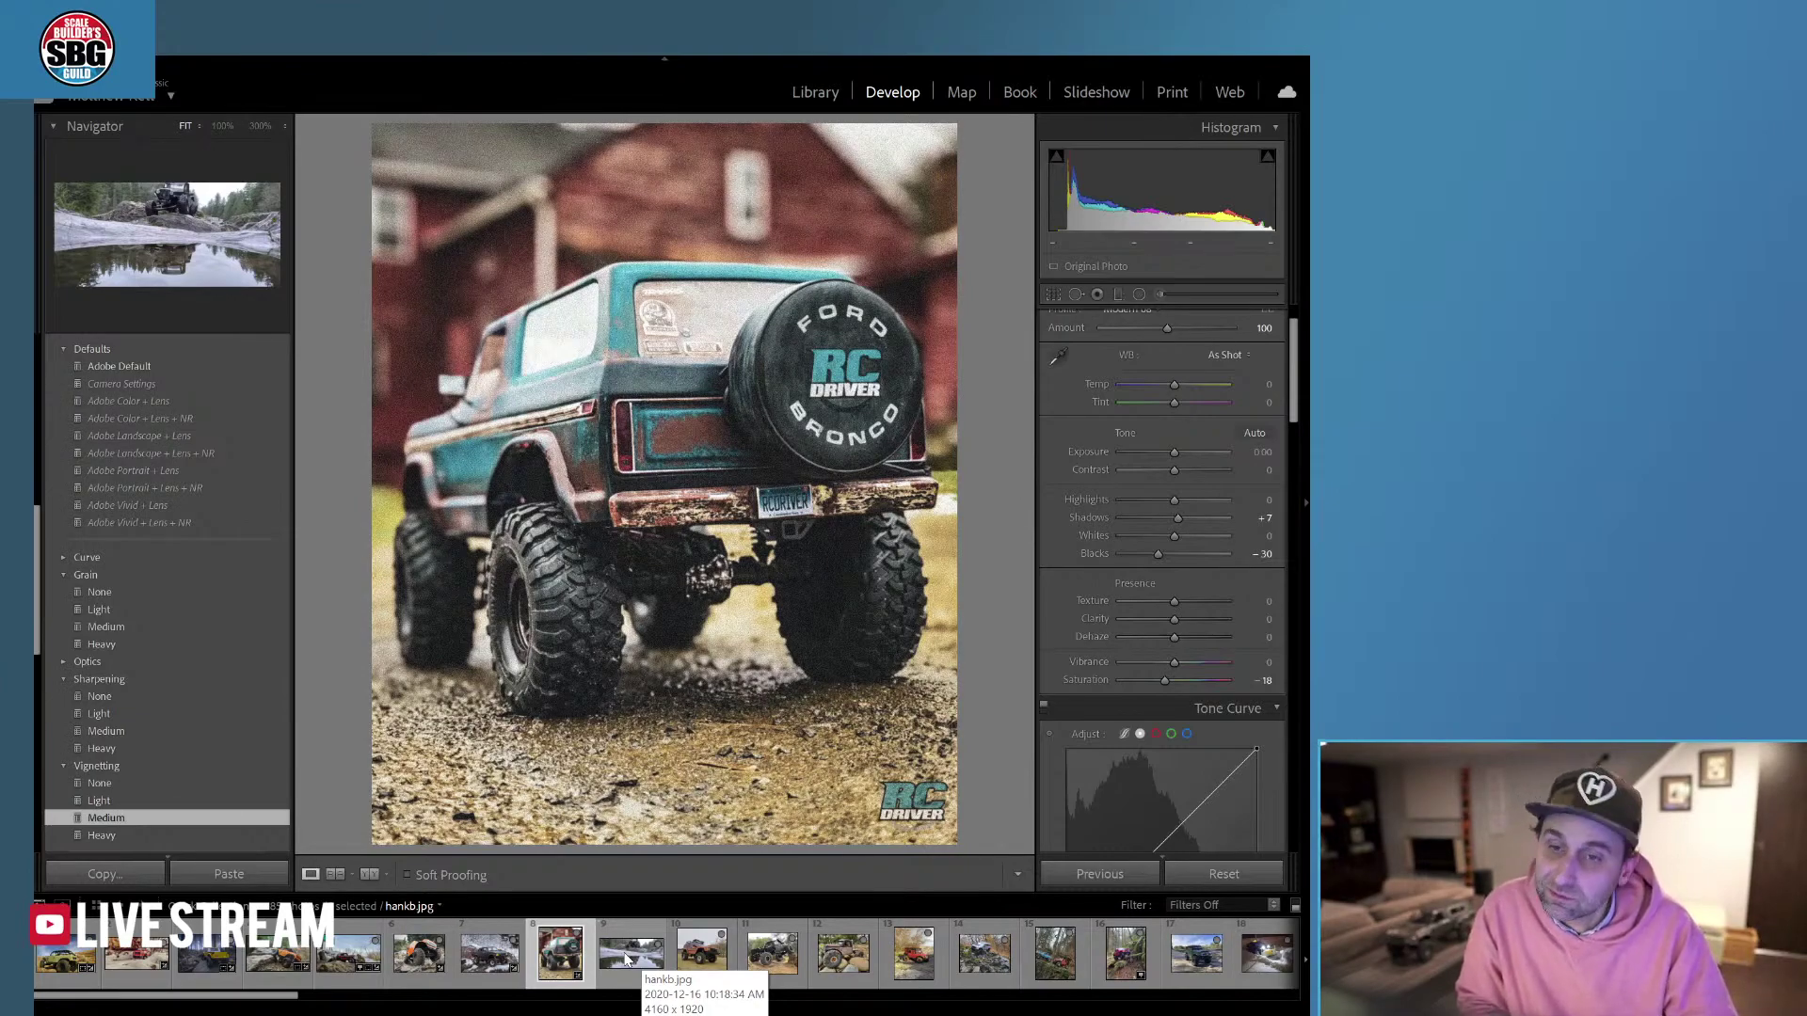
# Open the photo of the Jeep reflected in water, inspect the truck enlarged, and set Exposure to −0.26 and Contrast to +31.
pyautogui.click(625, 955)
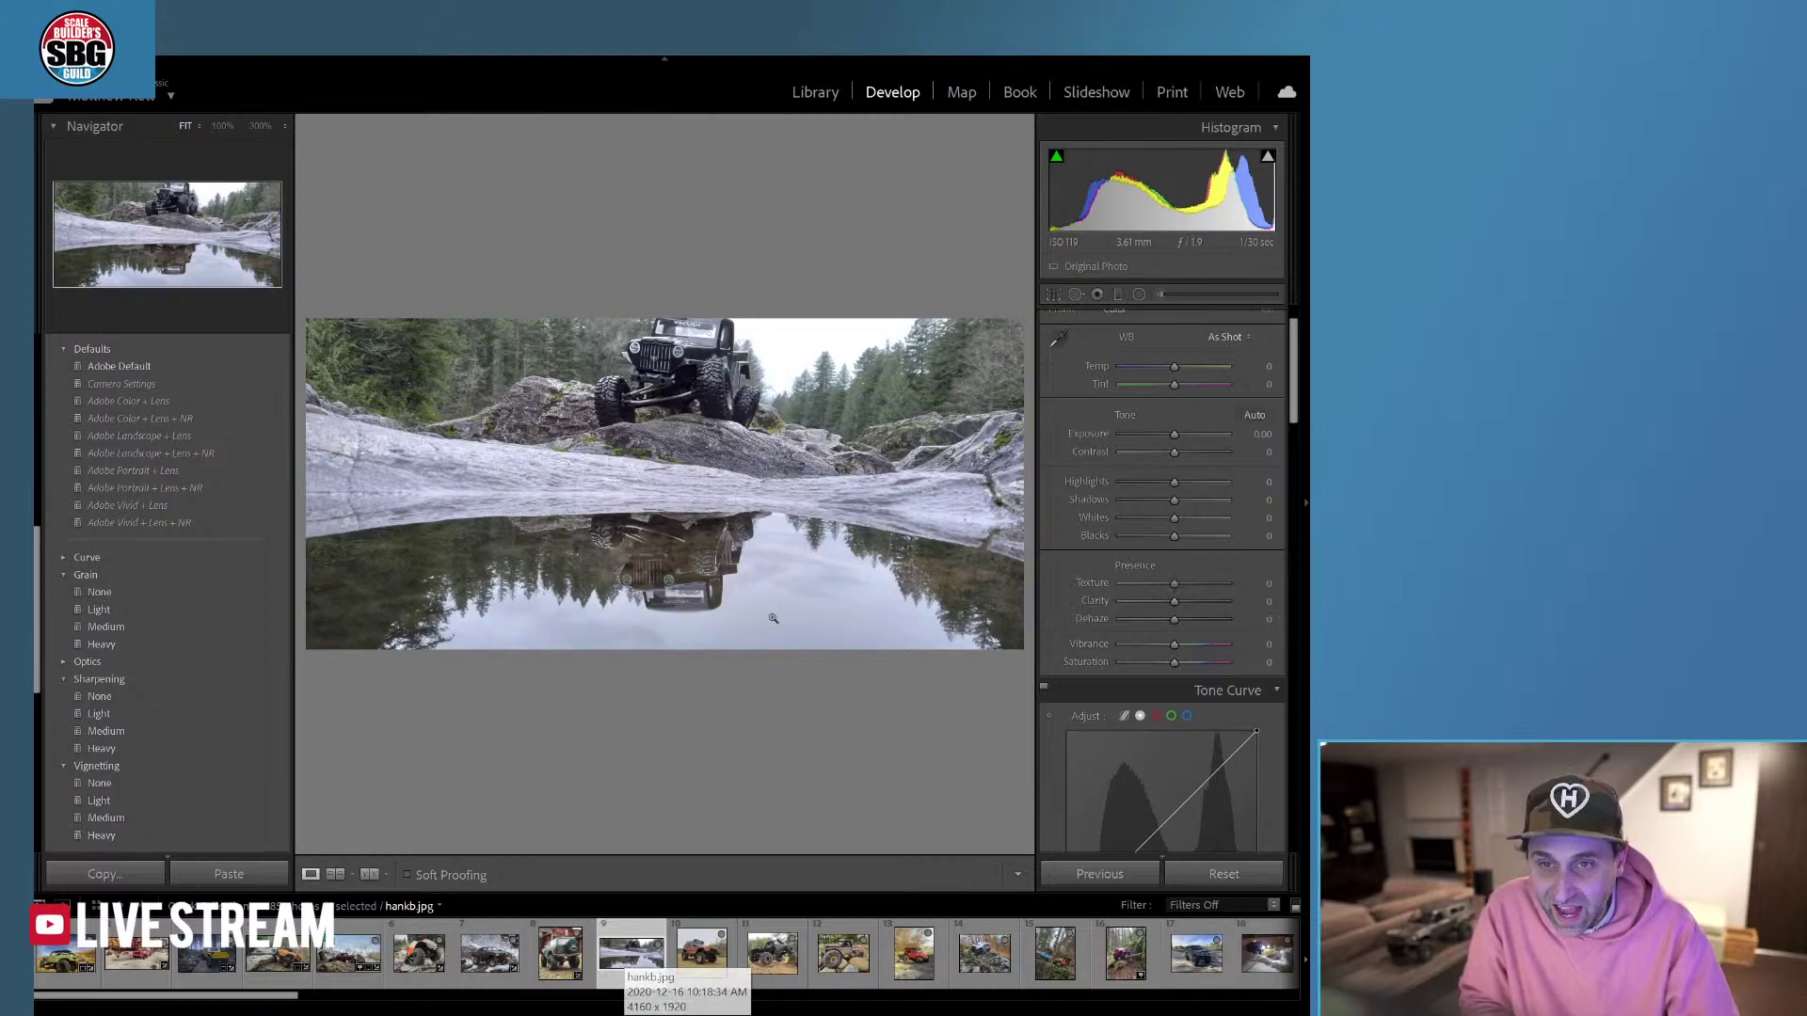
pyautogui.click(691, 376)
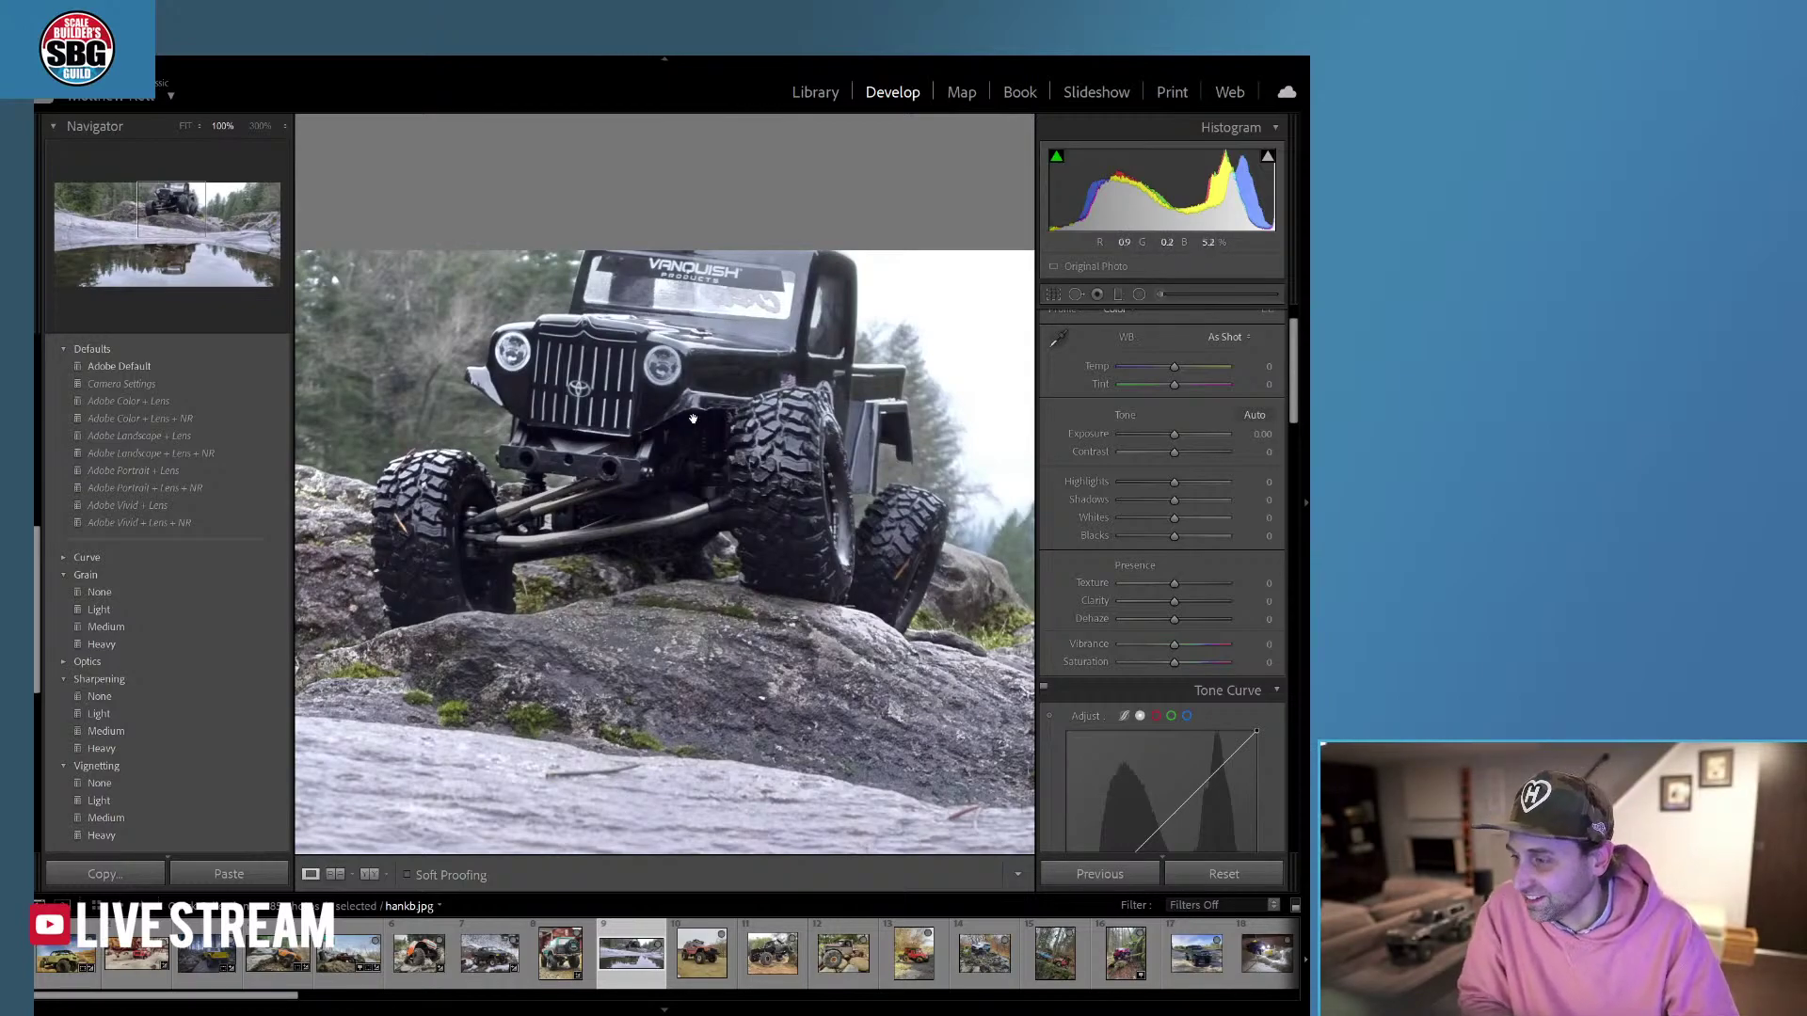
pyautogui.click(694, 419)
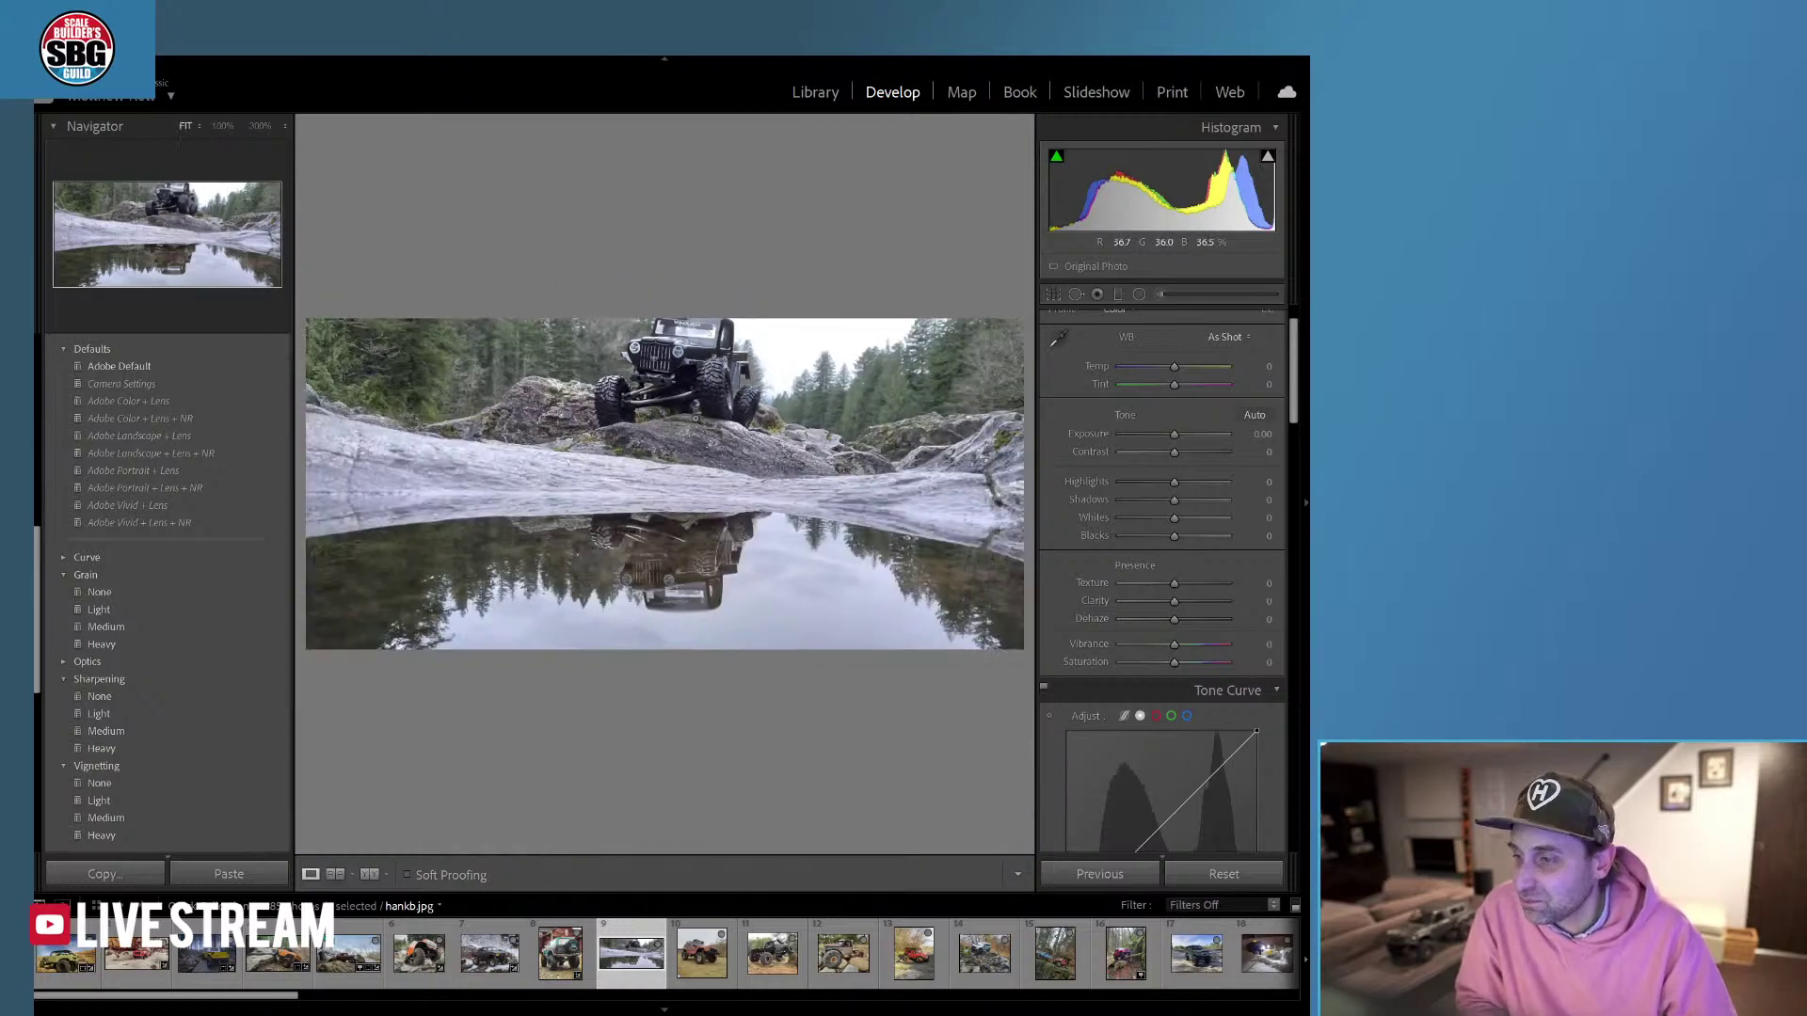
pyautogui.click(697, 423)
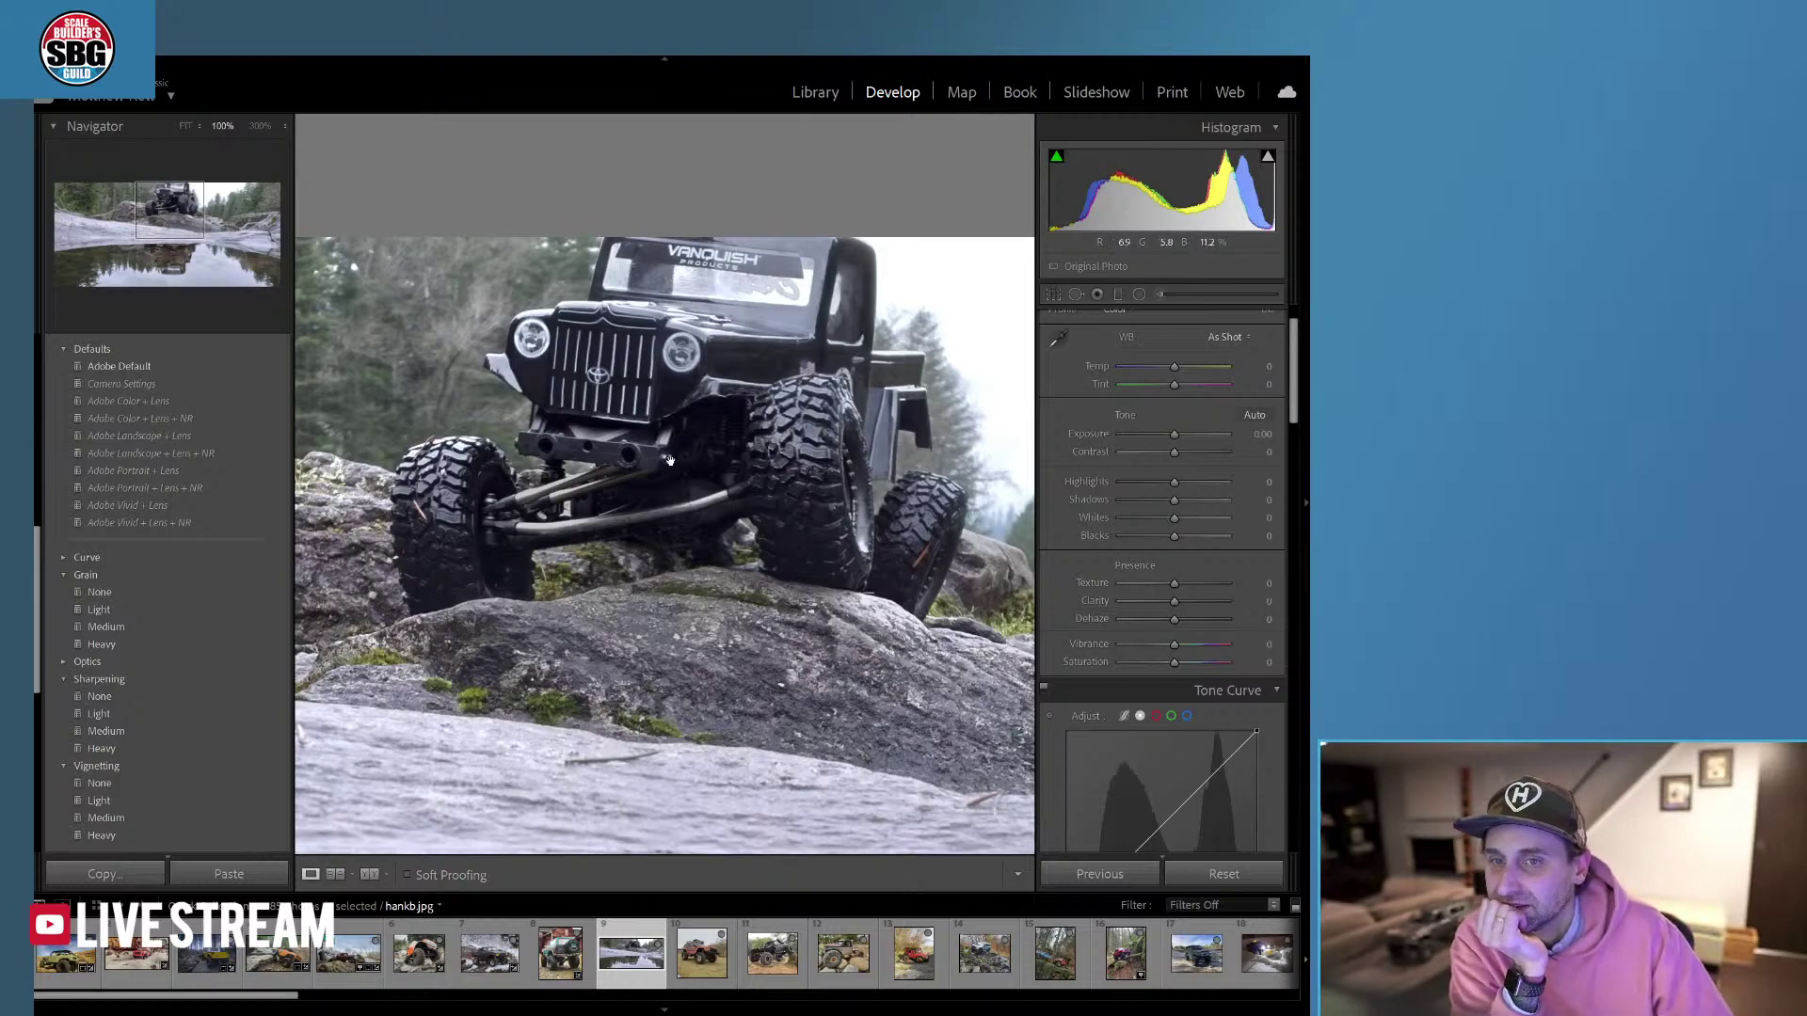
pyautogui.click(670, 508)
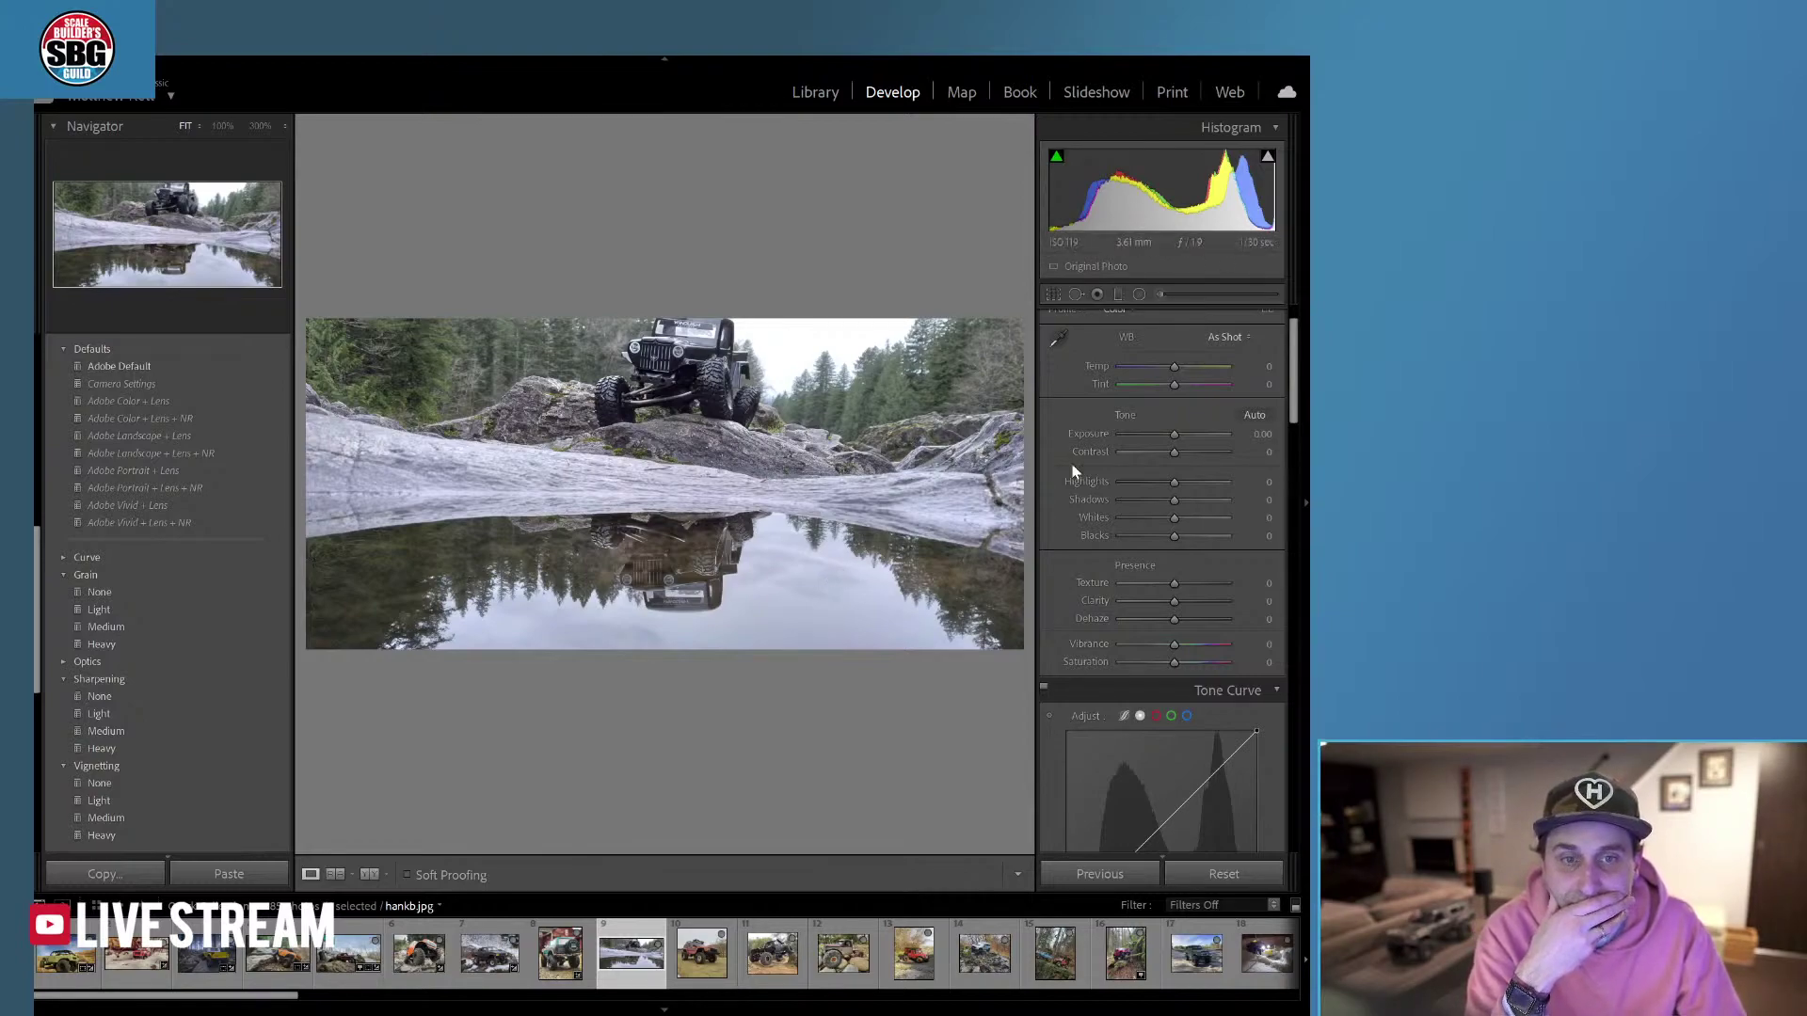
pyautogui.moveTo(1176, 436); pyautogui.dragTo(1189, 455)
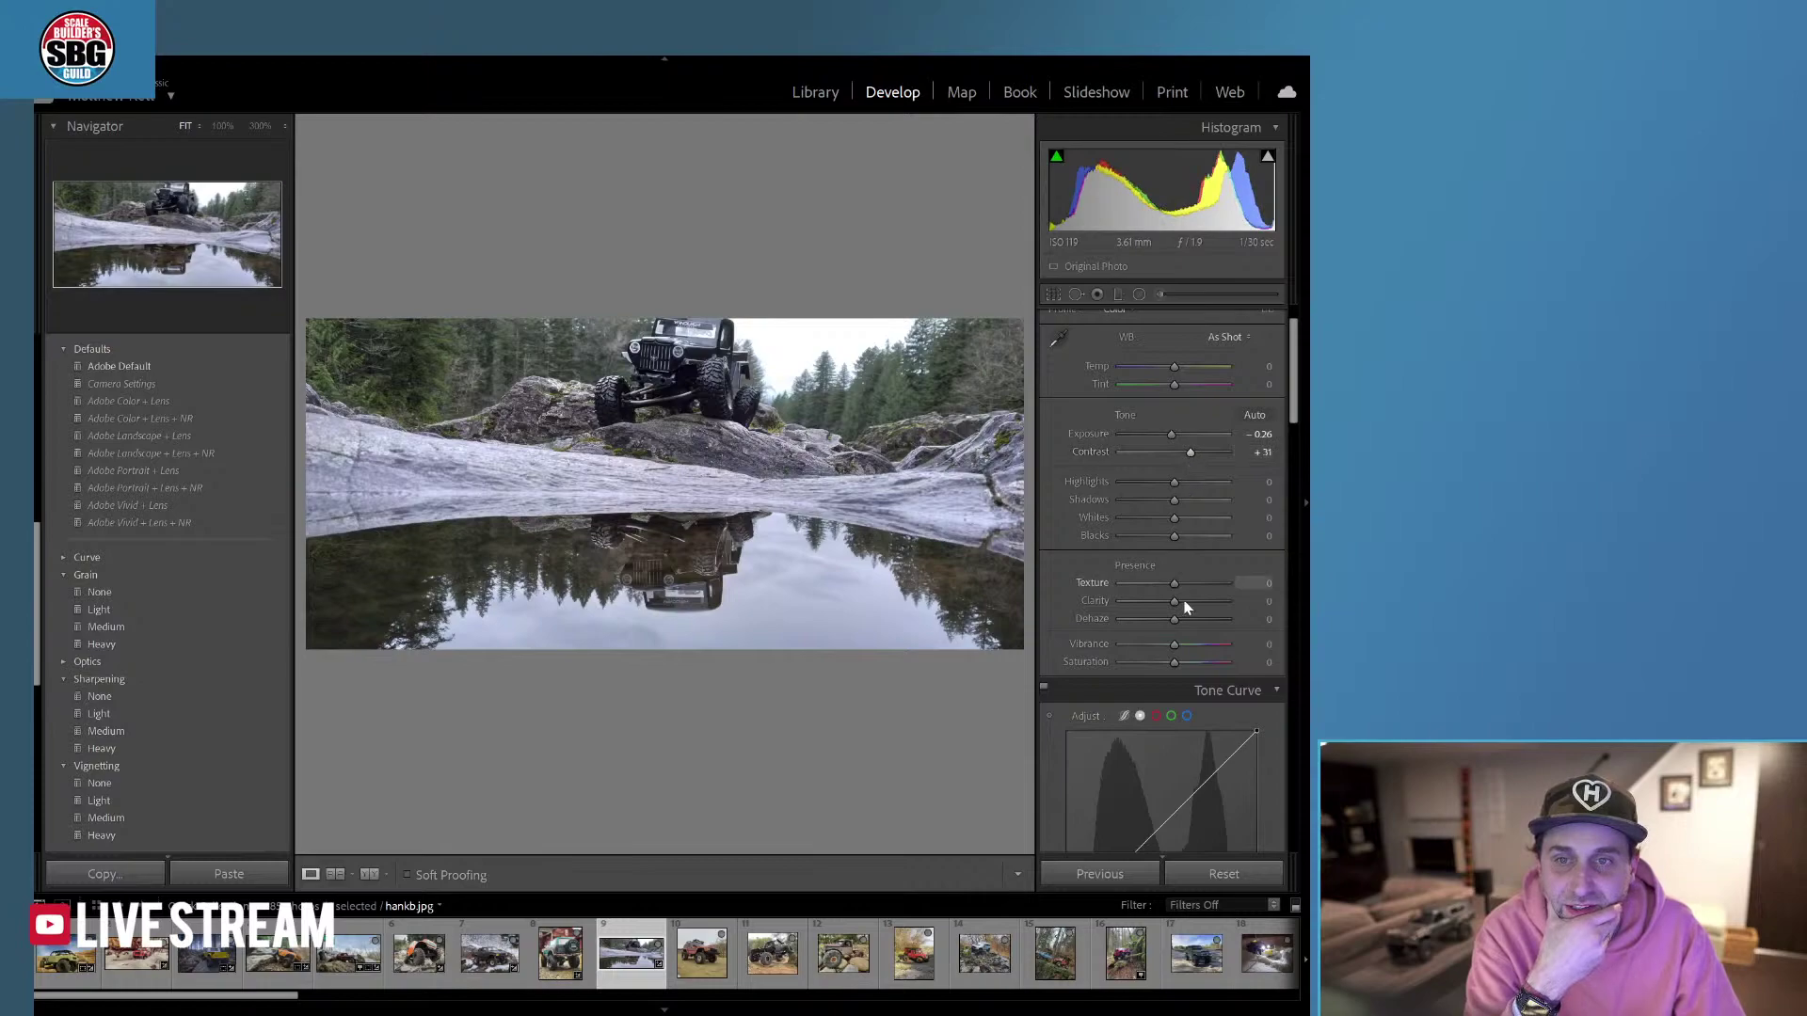
# Set the reflected Jeep photo's Temp to +3, Highlights to −42, Shadows to −20 and Blacks to −7.
pyautogui.moveTo(1173, 370); pyautogui.dragTo(1175, 372)
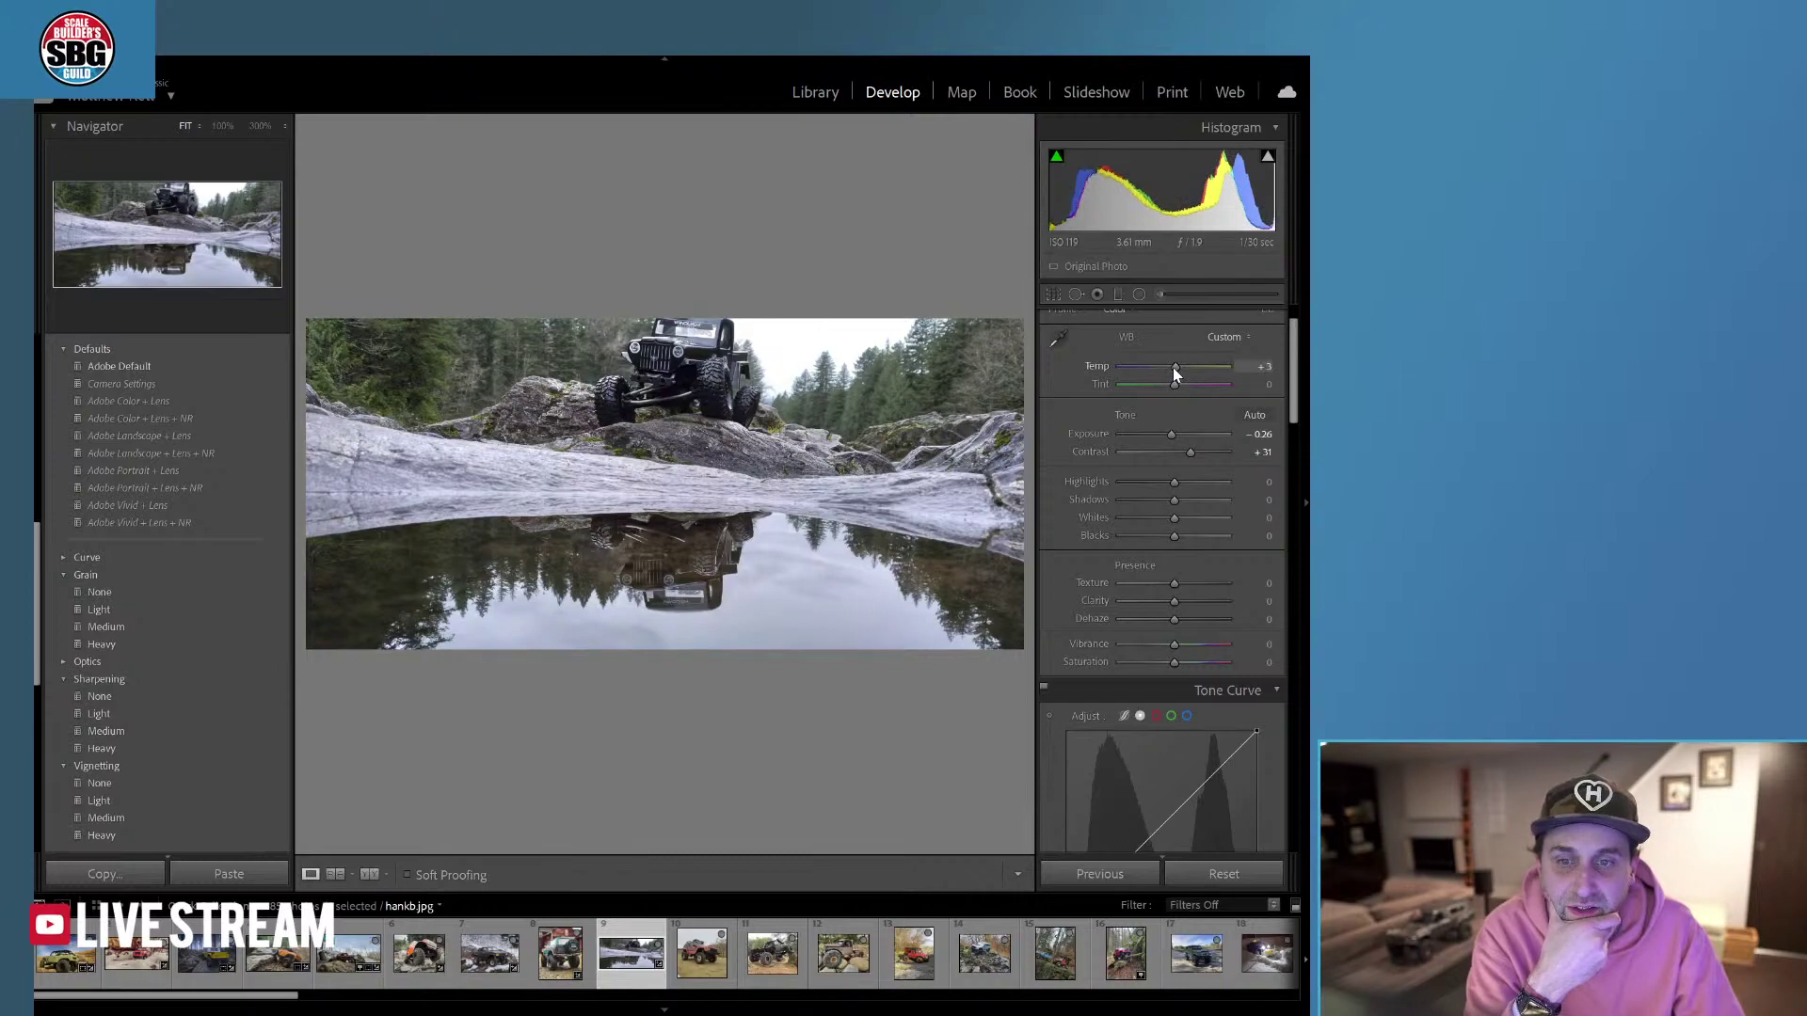
pyautogui.moveTo(1177, 482); pyautogui.dragTo(1155, 478)
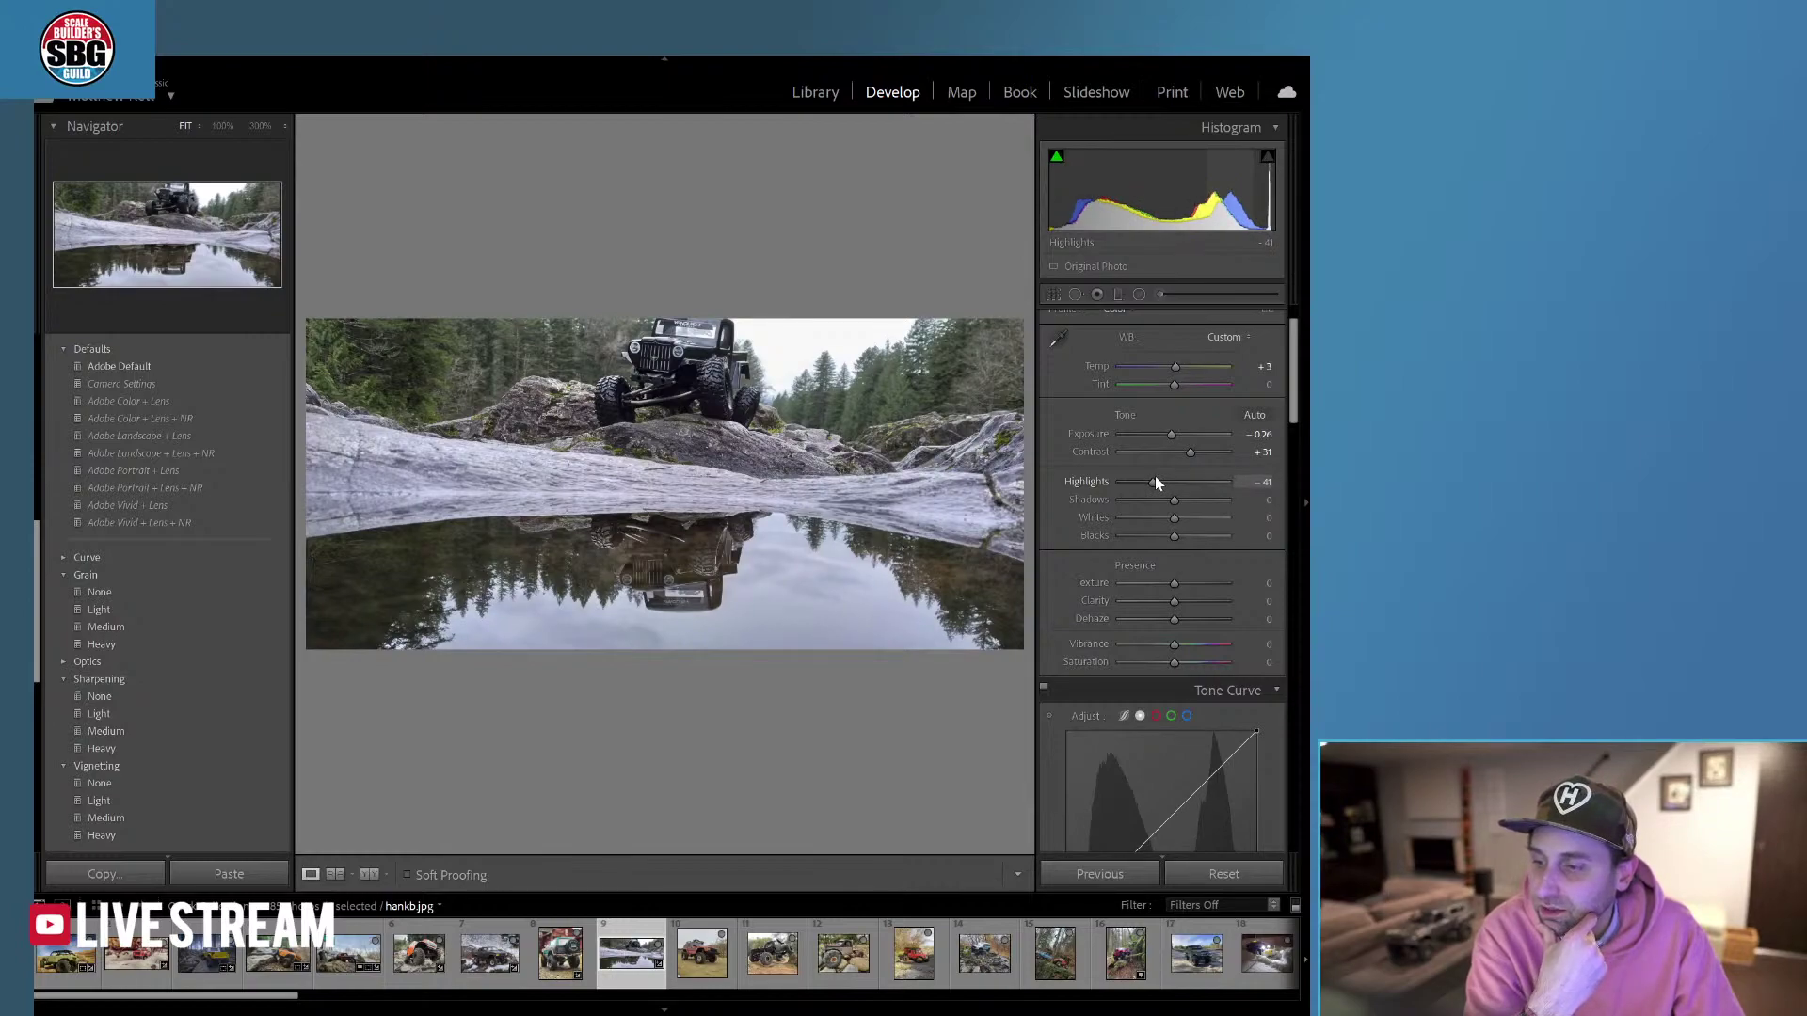
pyautogui.moveTo(1154, 476); pyautogui.dragTo(1164, 500)
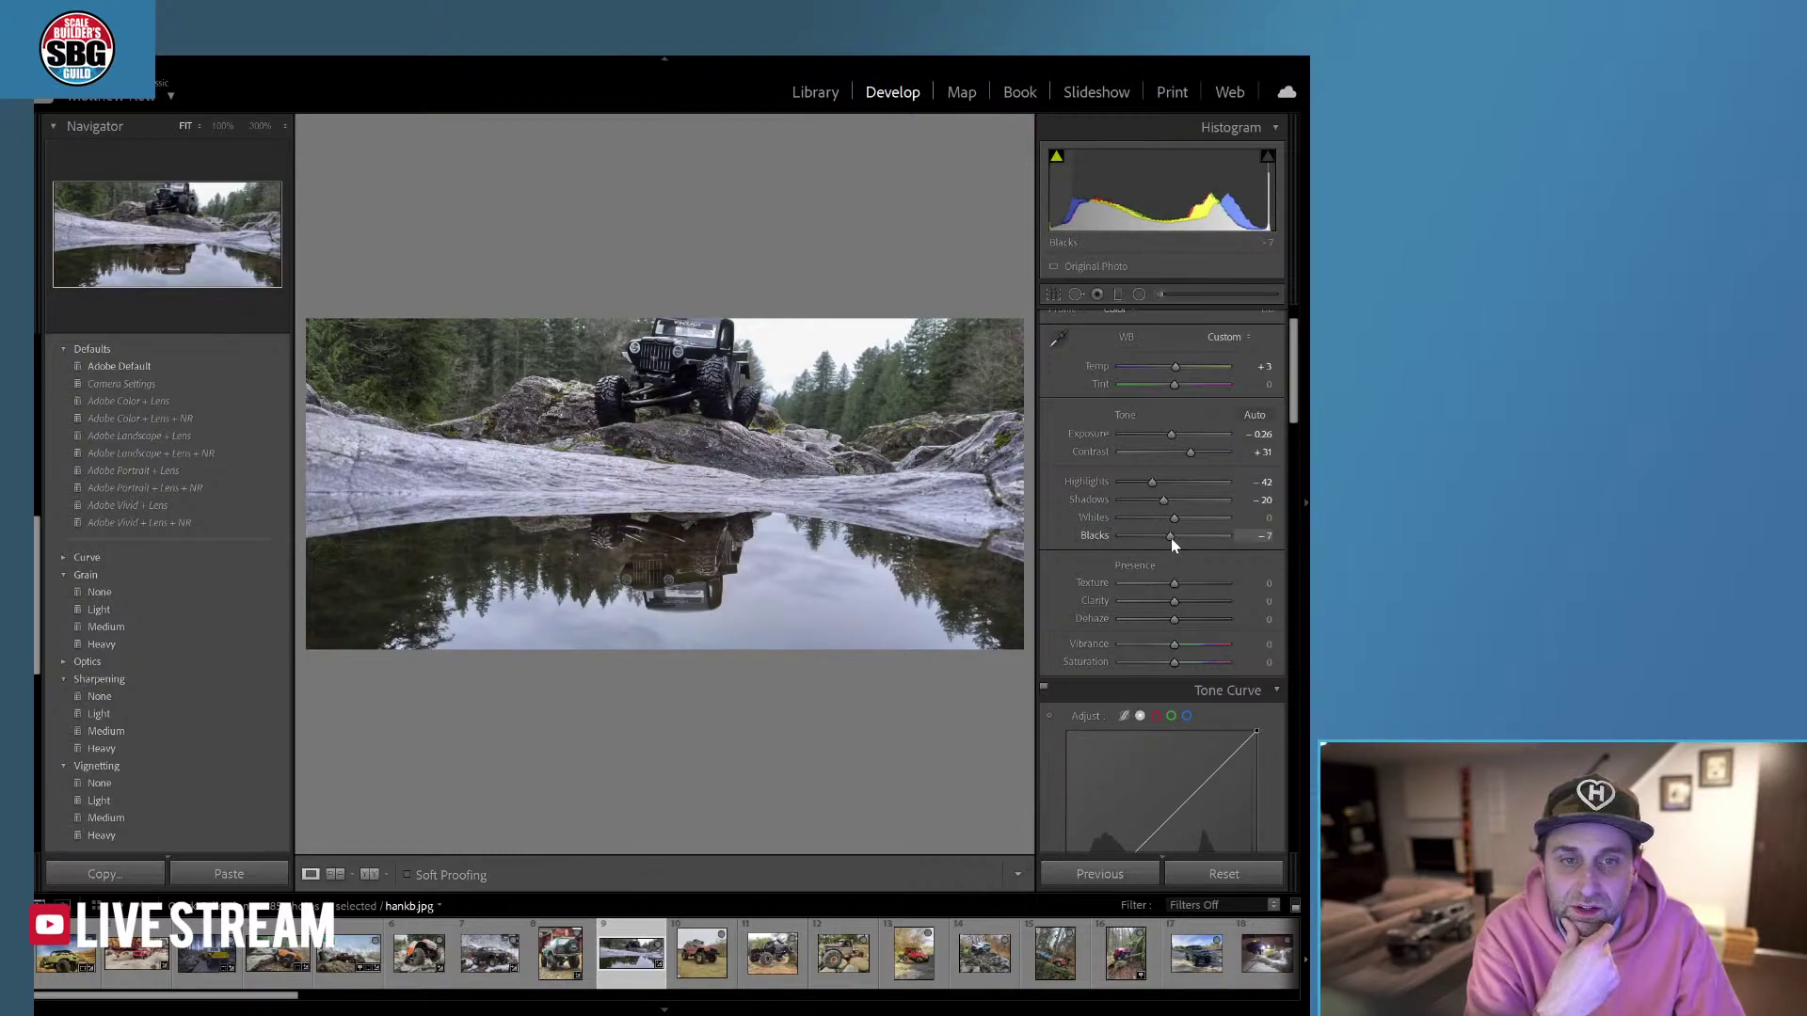
# Set Texture to +35, Clarity to +25, Vibrance to +30 and Saturation to +10, and HSL luminance to +20 for Aqua and −20 for Blue.
pyautogui.moveTo(1176, 585); pyautogui.dragTo(1195, 646)
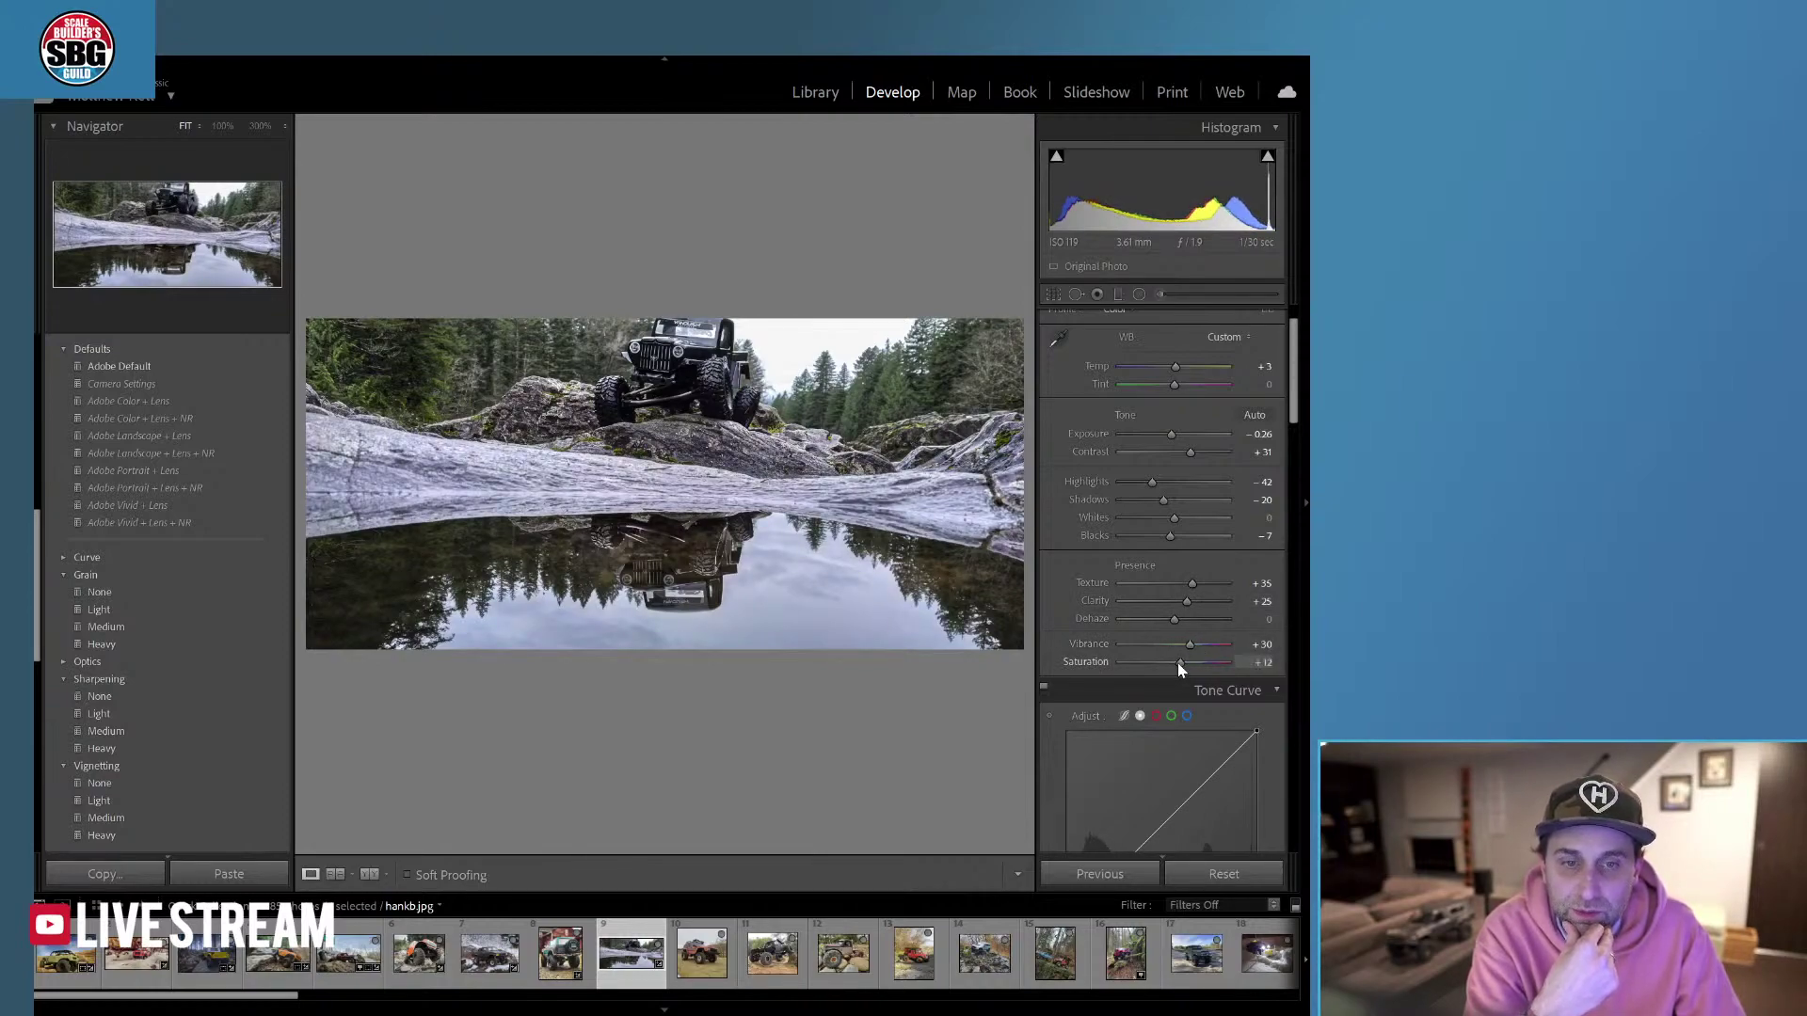
pyautogui.moveTo(1177, 663); pyautogui.dragTo(1176, 662)
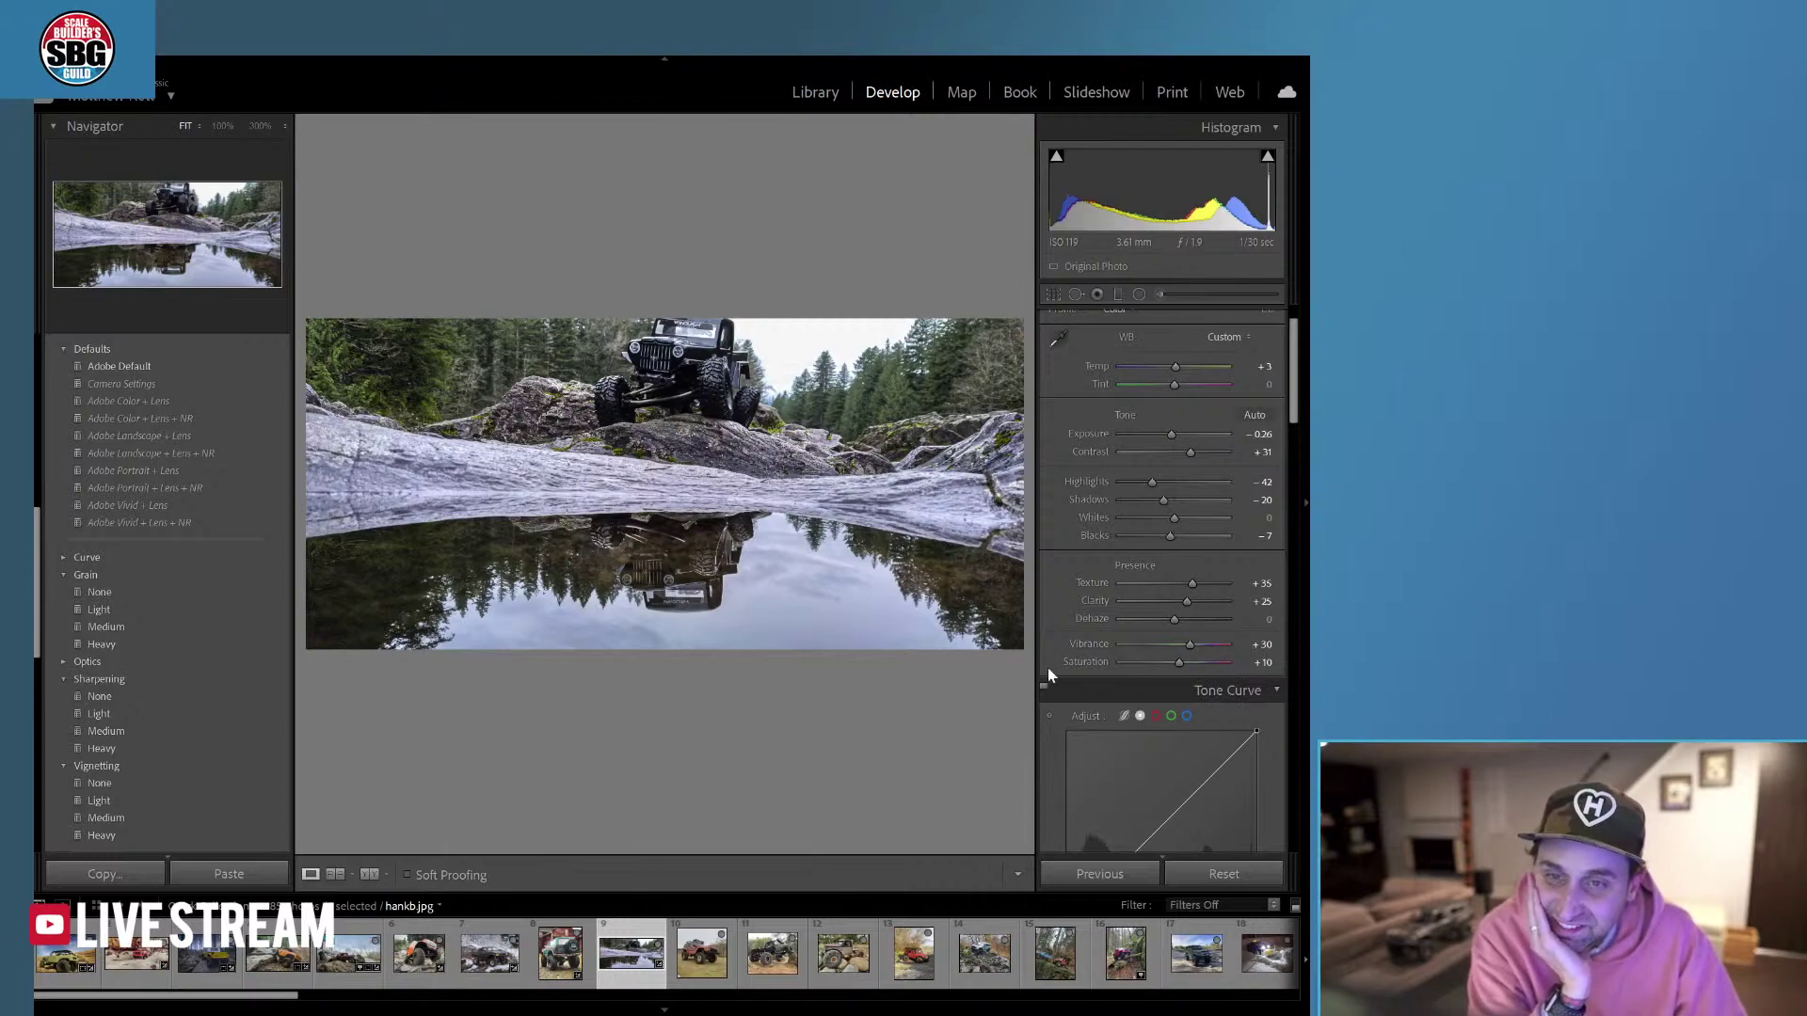
pyautogui.moveTo(1293, 410); pyautogui.dragTo(1288, 501)
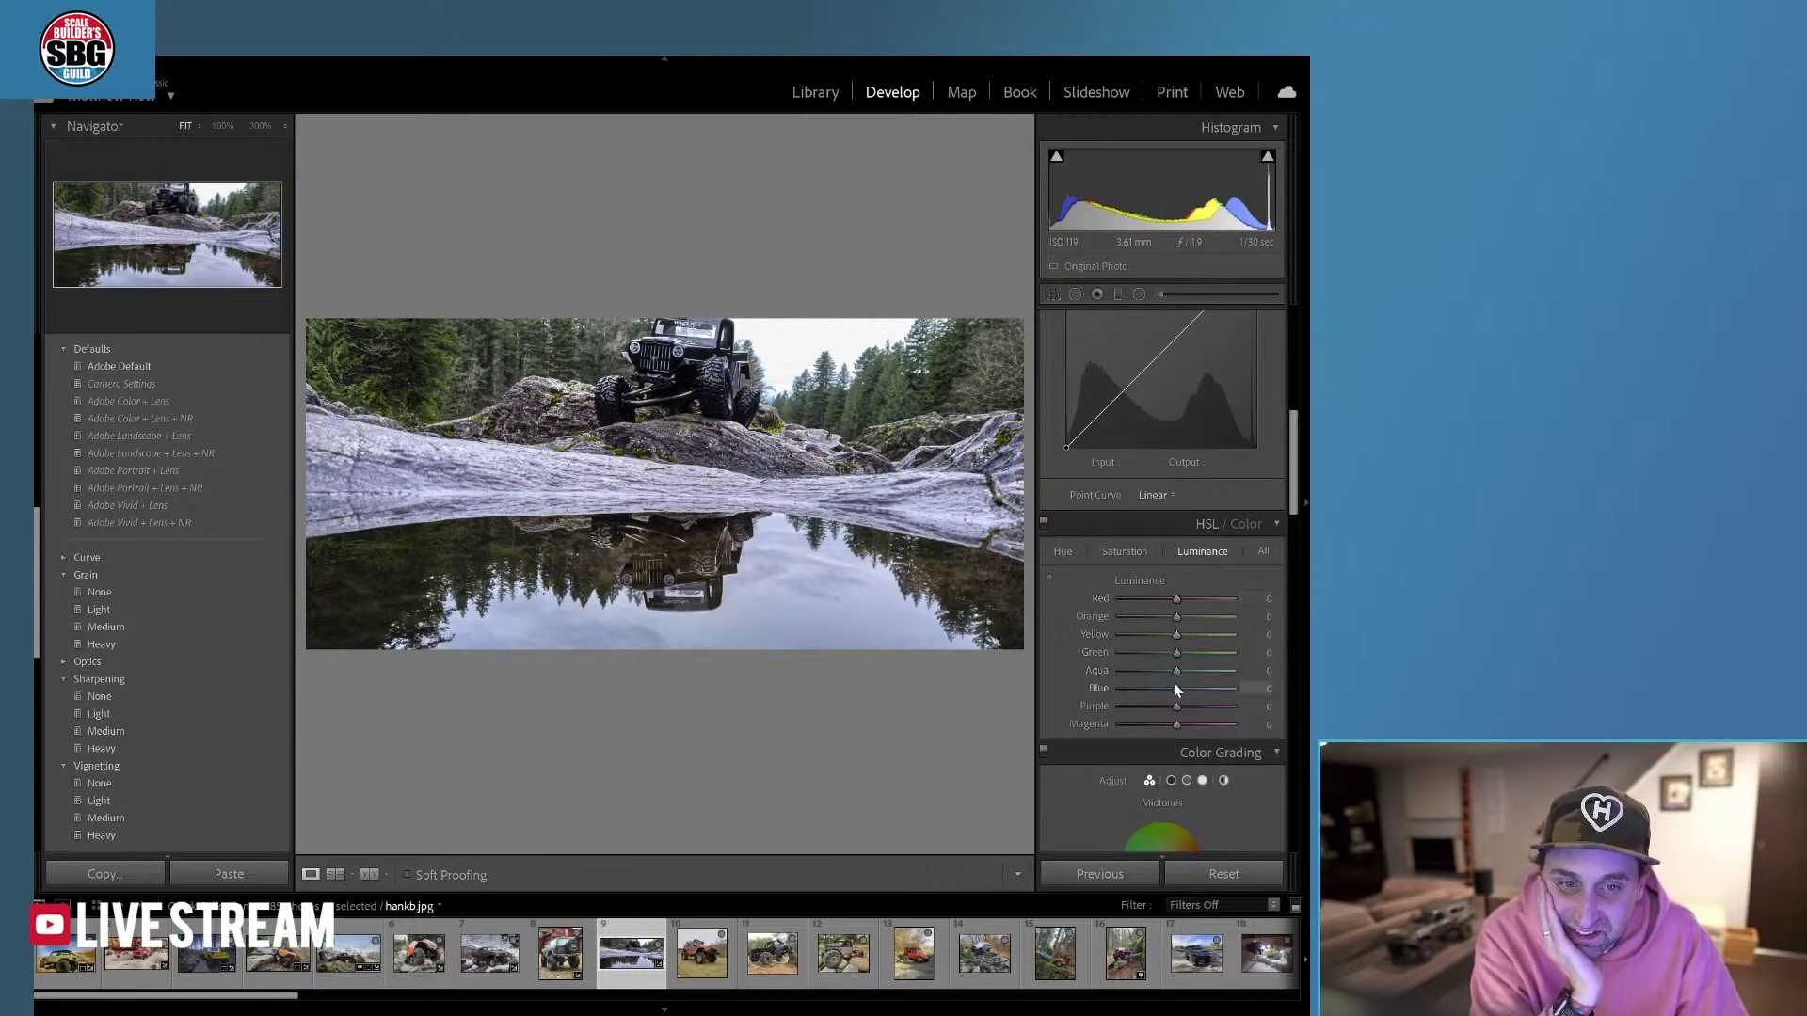
pyautogui.moveTo(1179, 670)
pyautogui.mouseDown()
pyautogui.moveTo(1195, 668)
pyautogui.moveTo(1192, 693)
pyautogui.moveTo(1165, 693)
pyautogui.mouseUp()
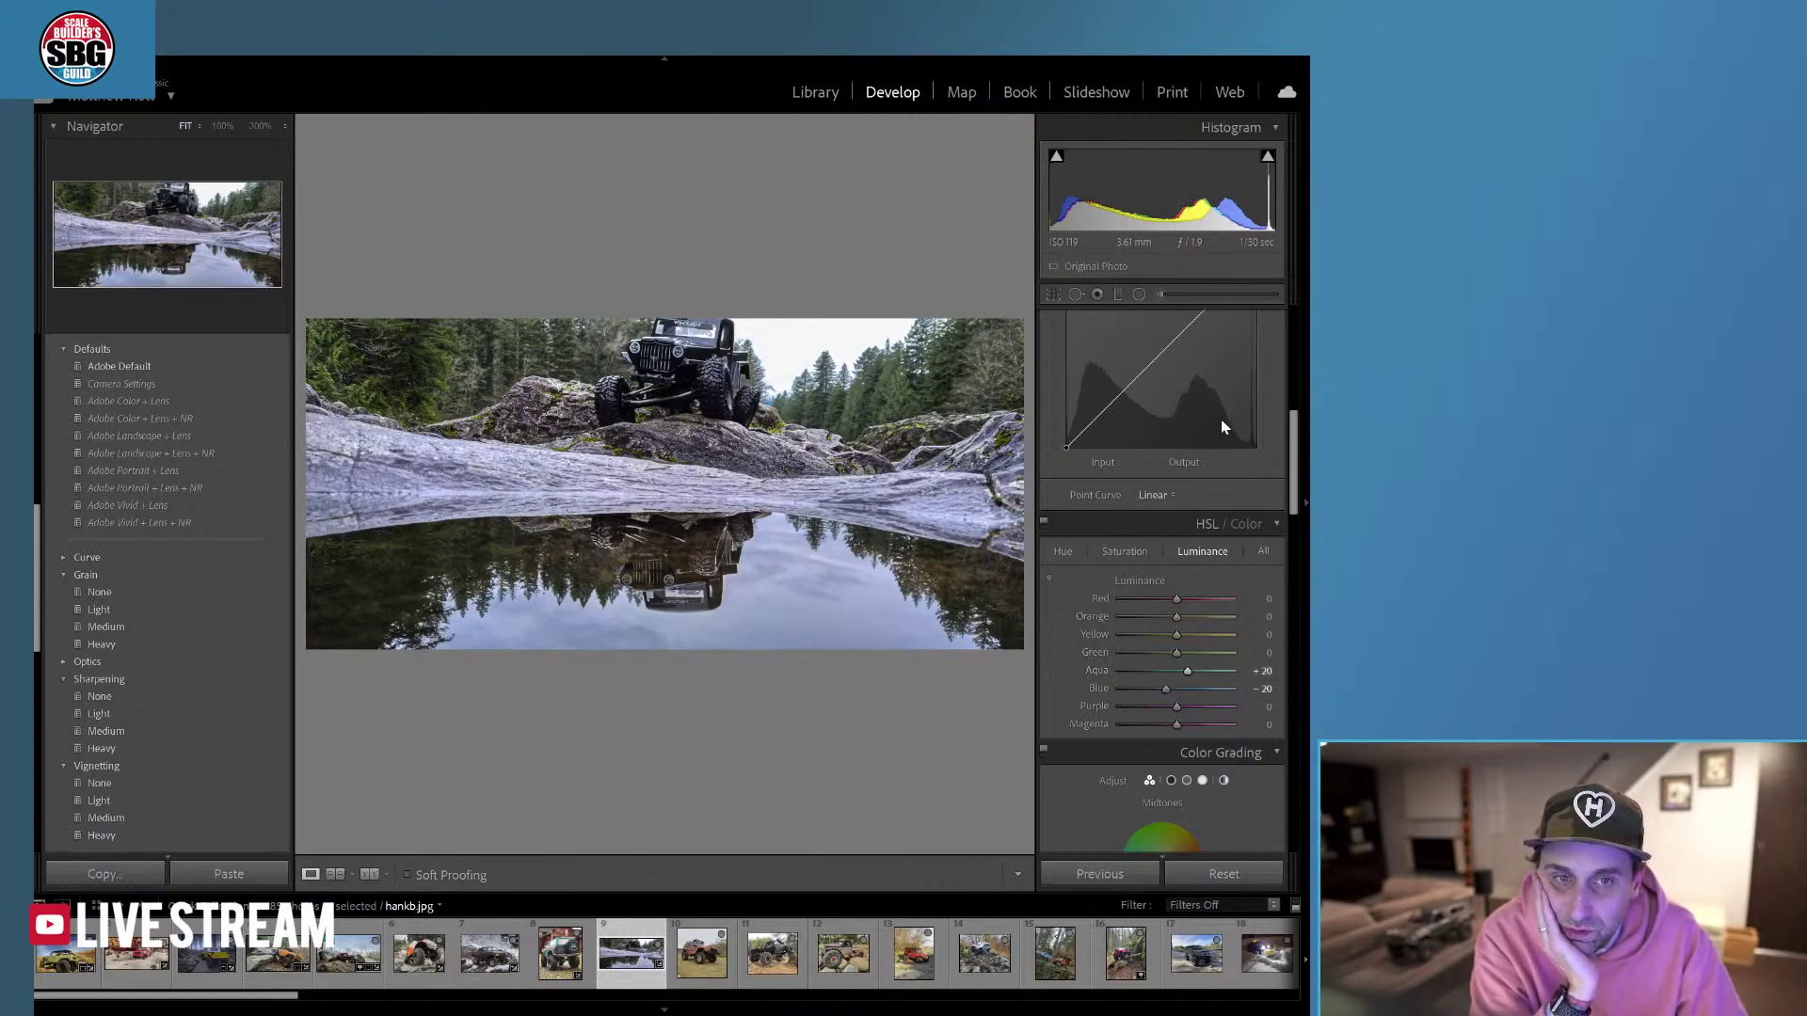
# Brush the CO - Landscape - Enhance Trees effect over the trees on both sides of the reflected Jeep photo.
pyautogui.click(1159, 294)
pyautogui.click(1175, 354)
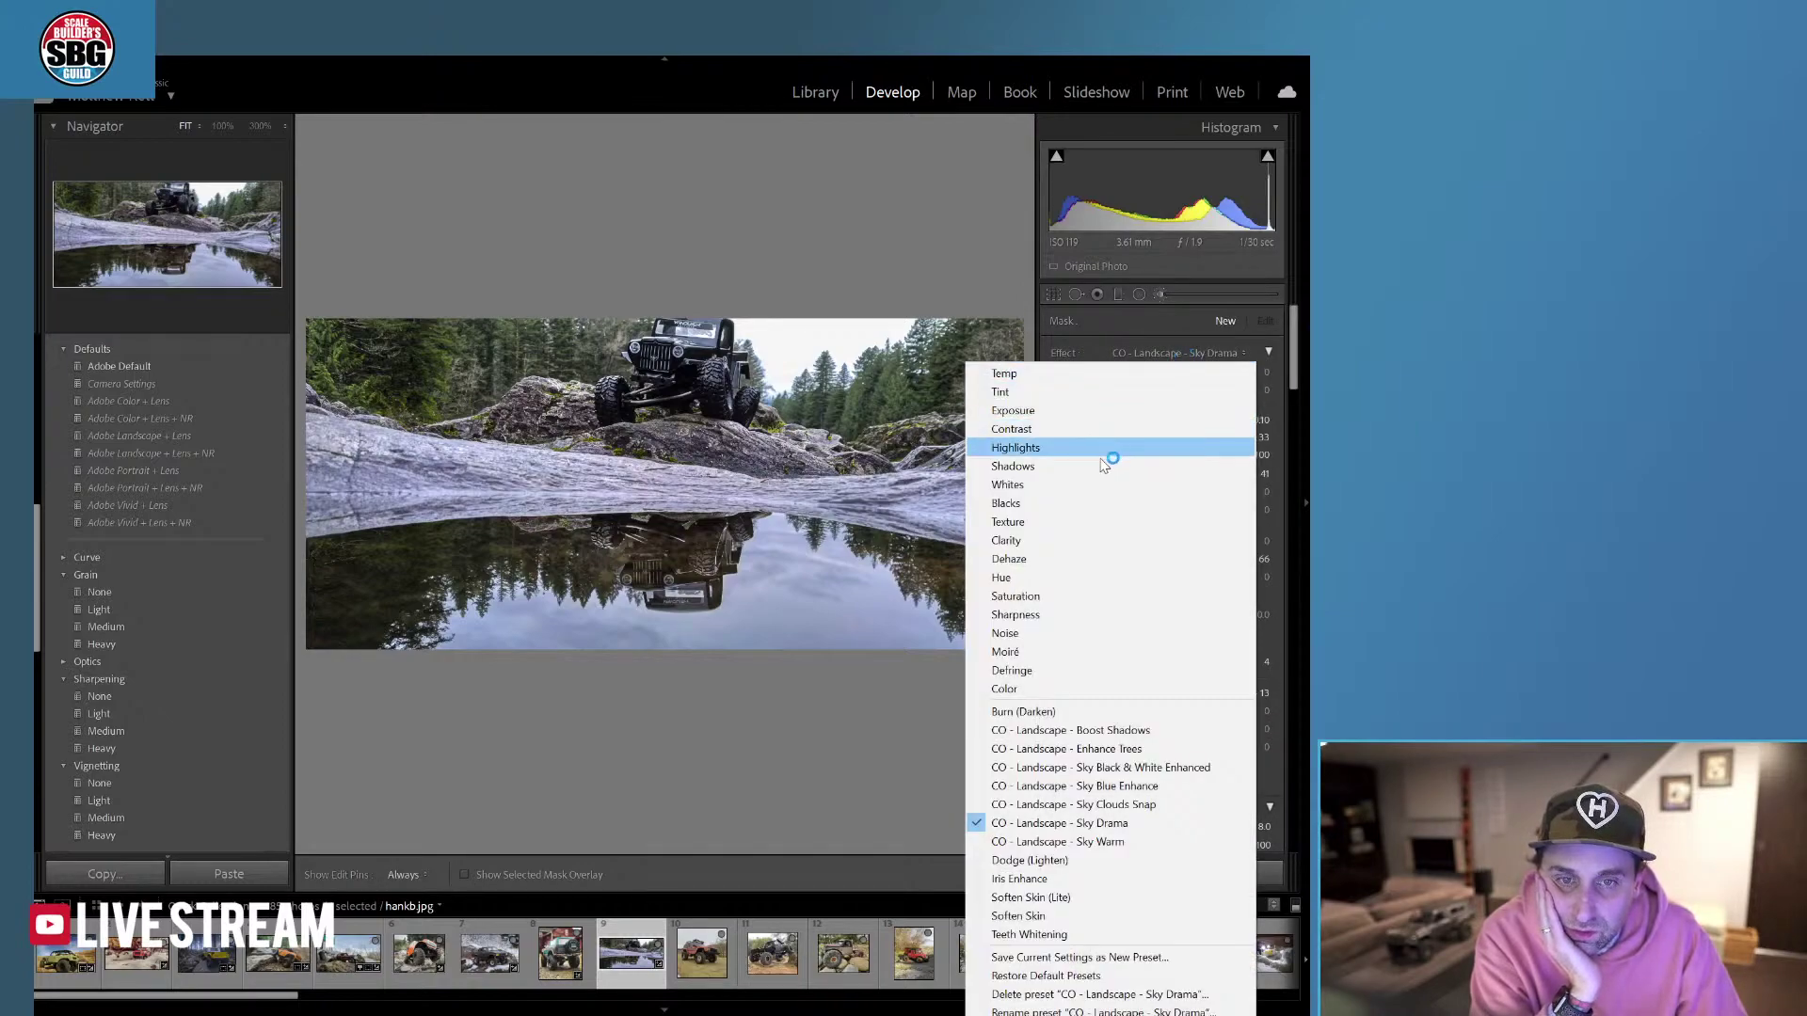
pyautogui.click(1092, 750)
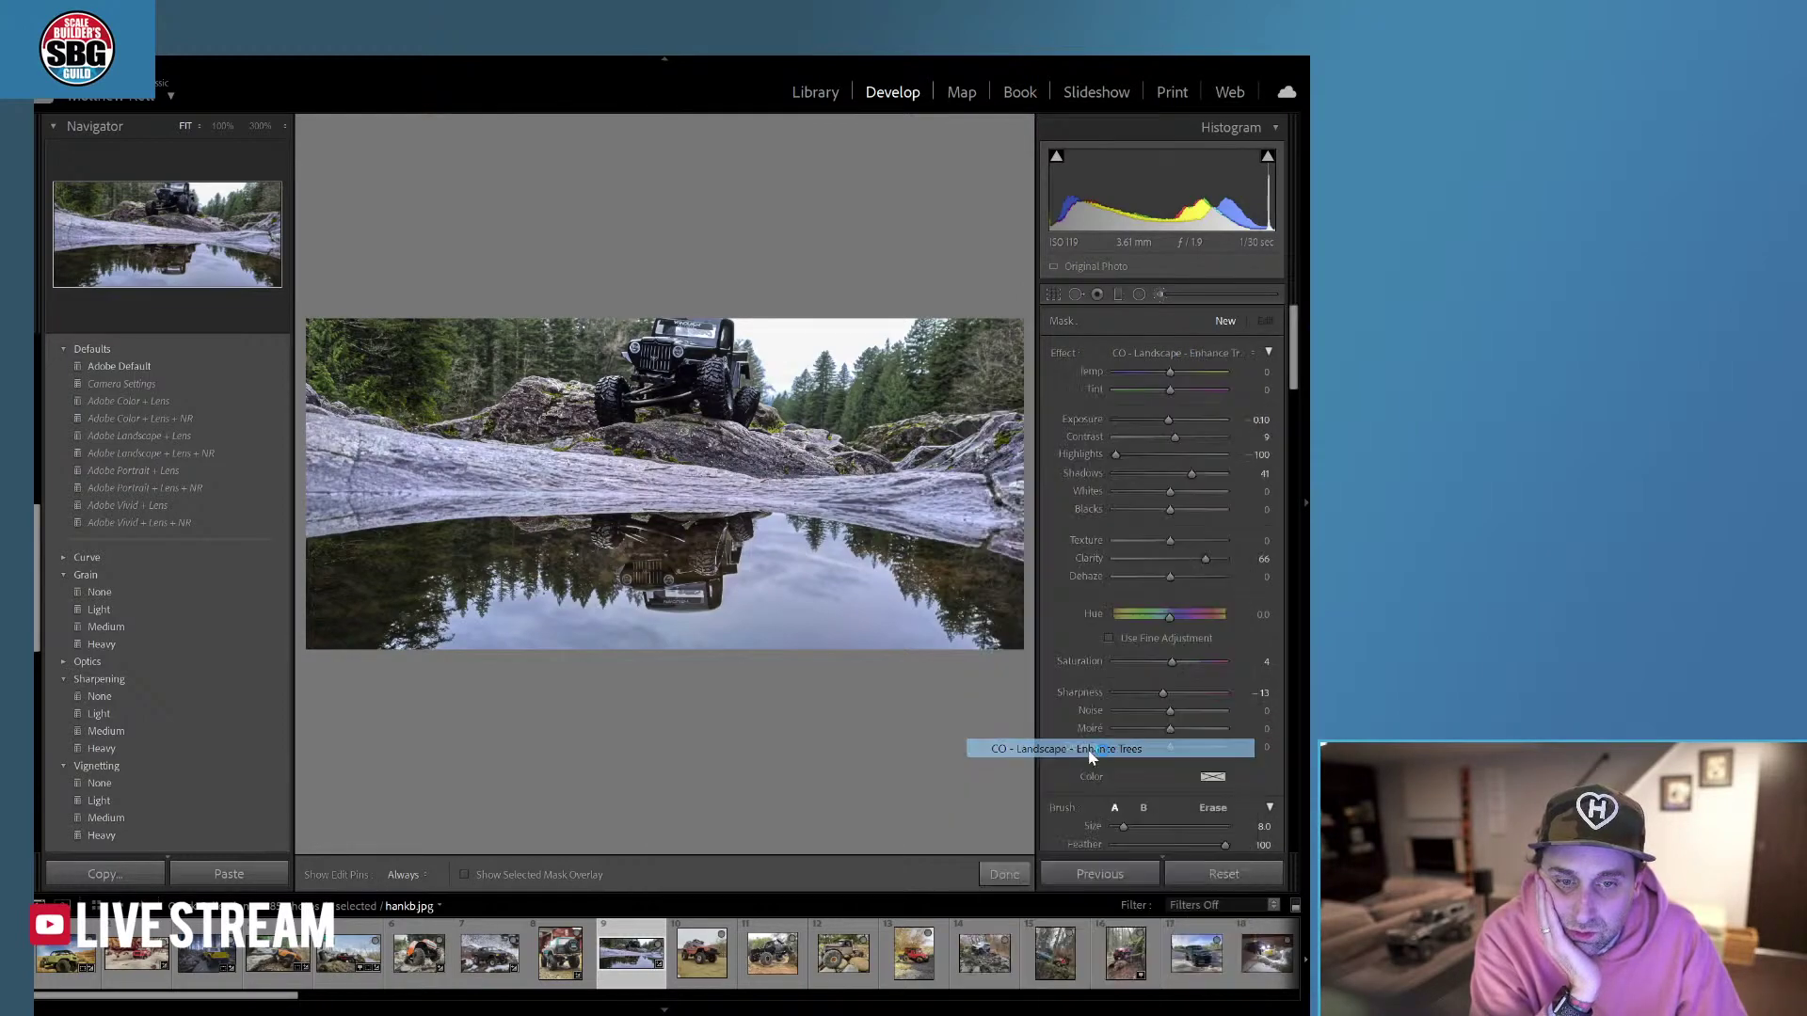
pyautogui.moveTo(931, 371)
pyautogui.mouseDown()
pyautogui.moveTo(930, 452)
pyautogui.moveTo(962, 419)
pyautogui.moveTo(911, 396)
pyautogui.mouseUp()
pyautogui.moveTo(402, 340)
pyautogui.mouseDown()
pyautogui.moveTo(549, 344)
pyautogui.moveTo(524, 337)
pyautogui.mouseUp()
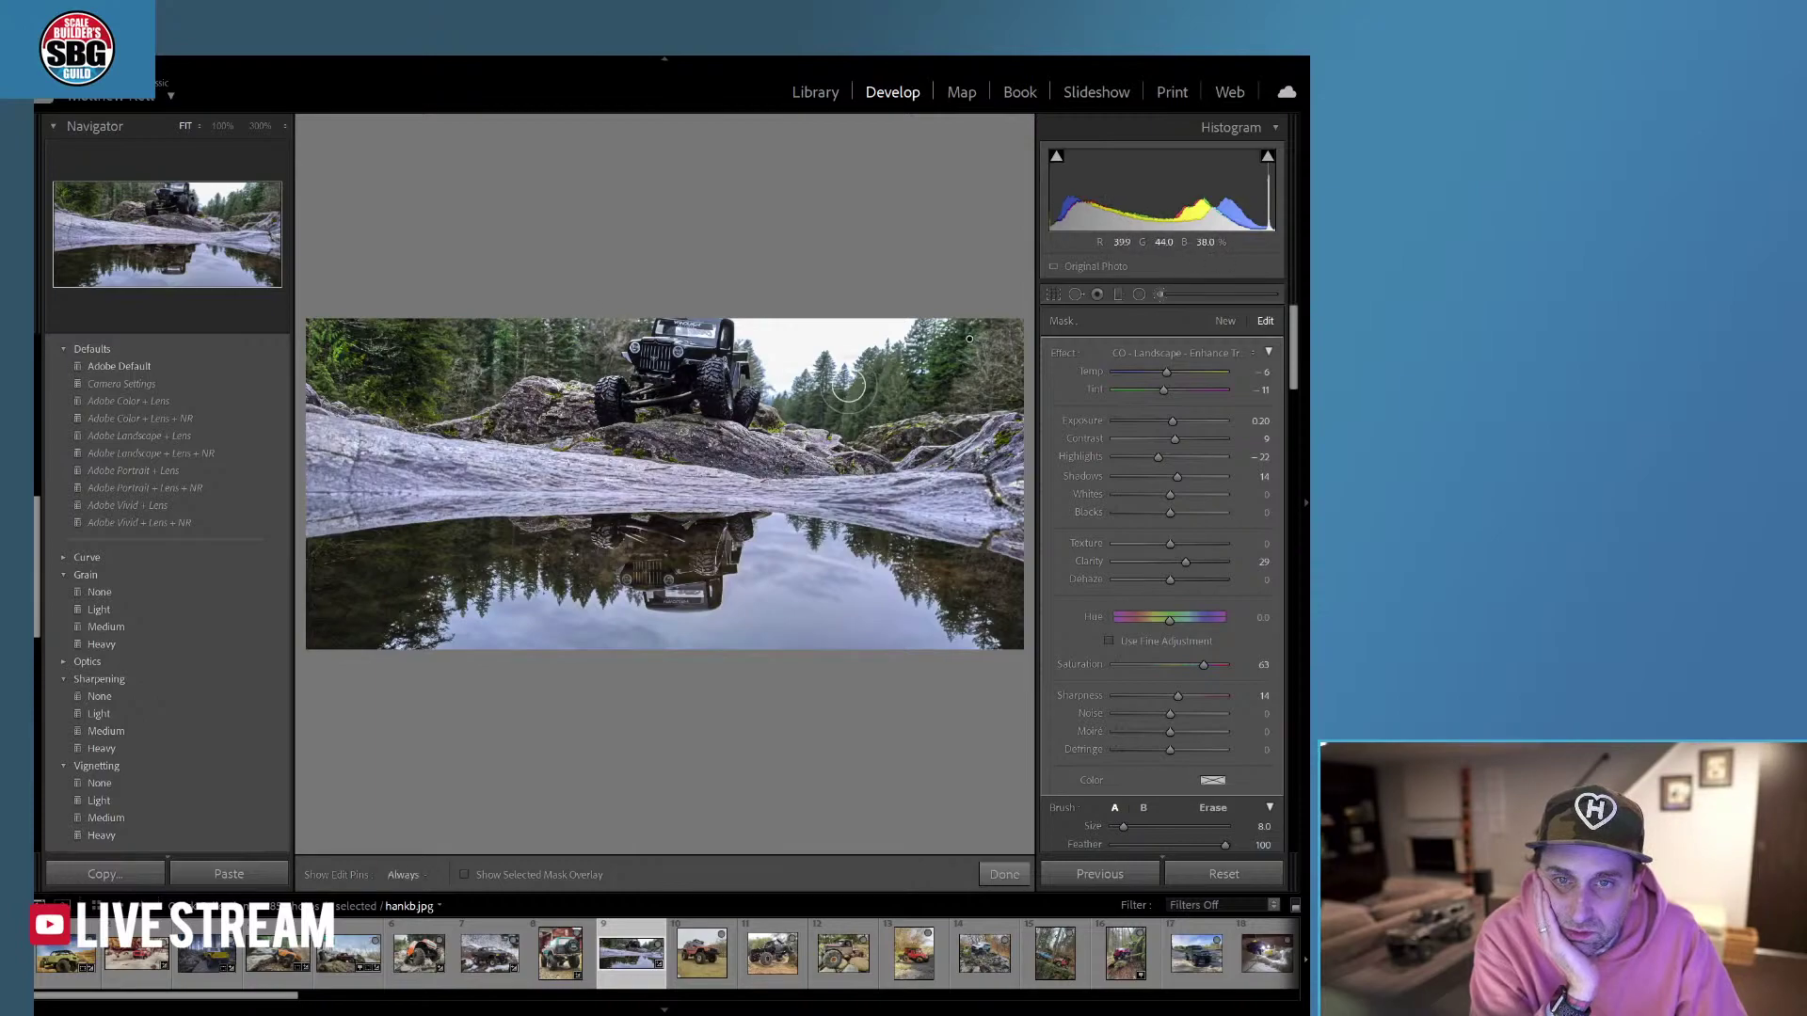
pyautogui.moveTo(849, 406)
pyautogui.mouseDown()
pyautogui.moveTo(893, 445)
pyautogui.moveTo(920, 408)
pyautogui.moveTo(845, 398)
pyautogui.moveTo(899, 386)
pyautogui.mouseUp()
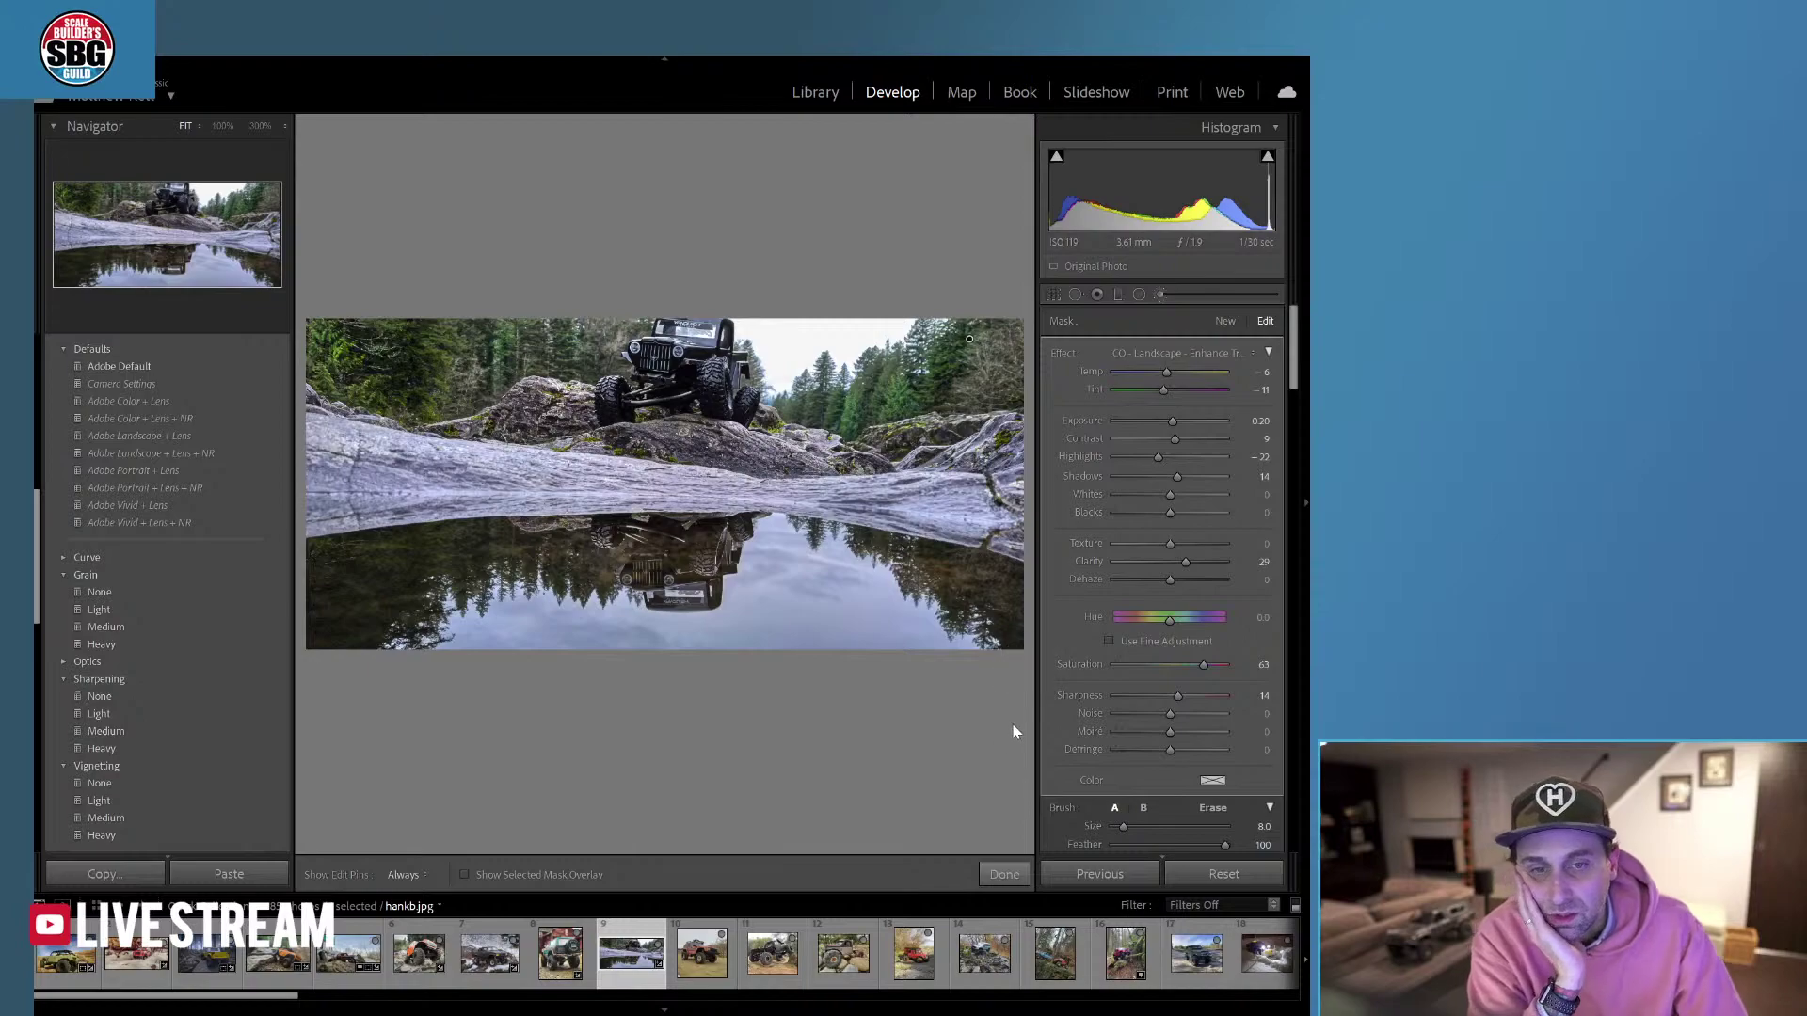
pyautogui.moveTo(1294, 369); pyautogui.dragTo(1297, 432)
pyautogui.click(997, 873)
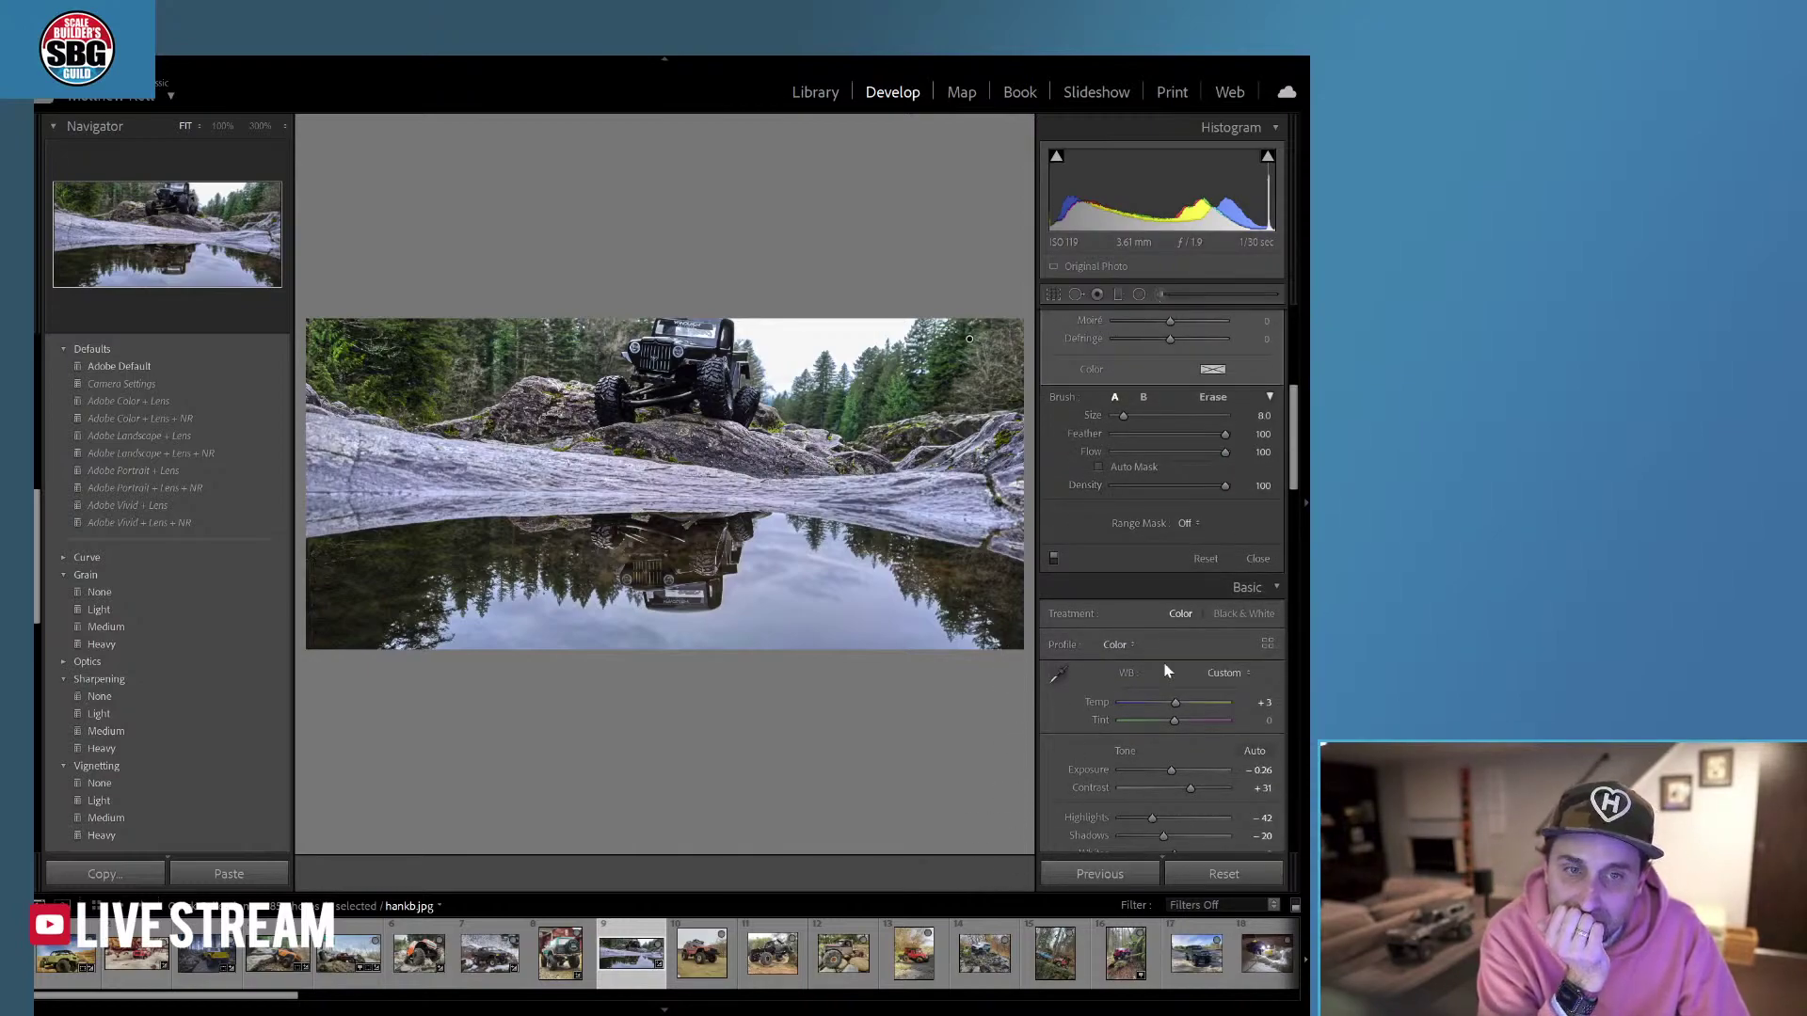
# Set the reflected Jeep photo's HSL saturation to +58 for Orange, +36 for Yellow, +49 for Purple and +29 for Magenta.
pyautogui.moveTo(1294, 479); pyautogui.dragTo(1294, 513)
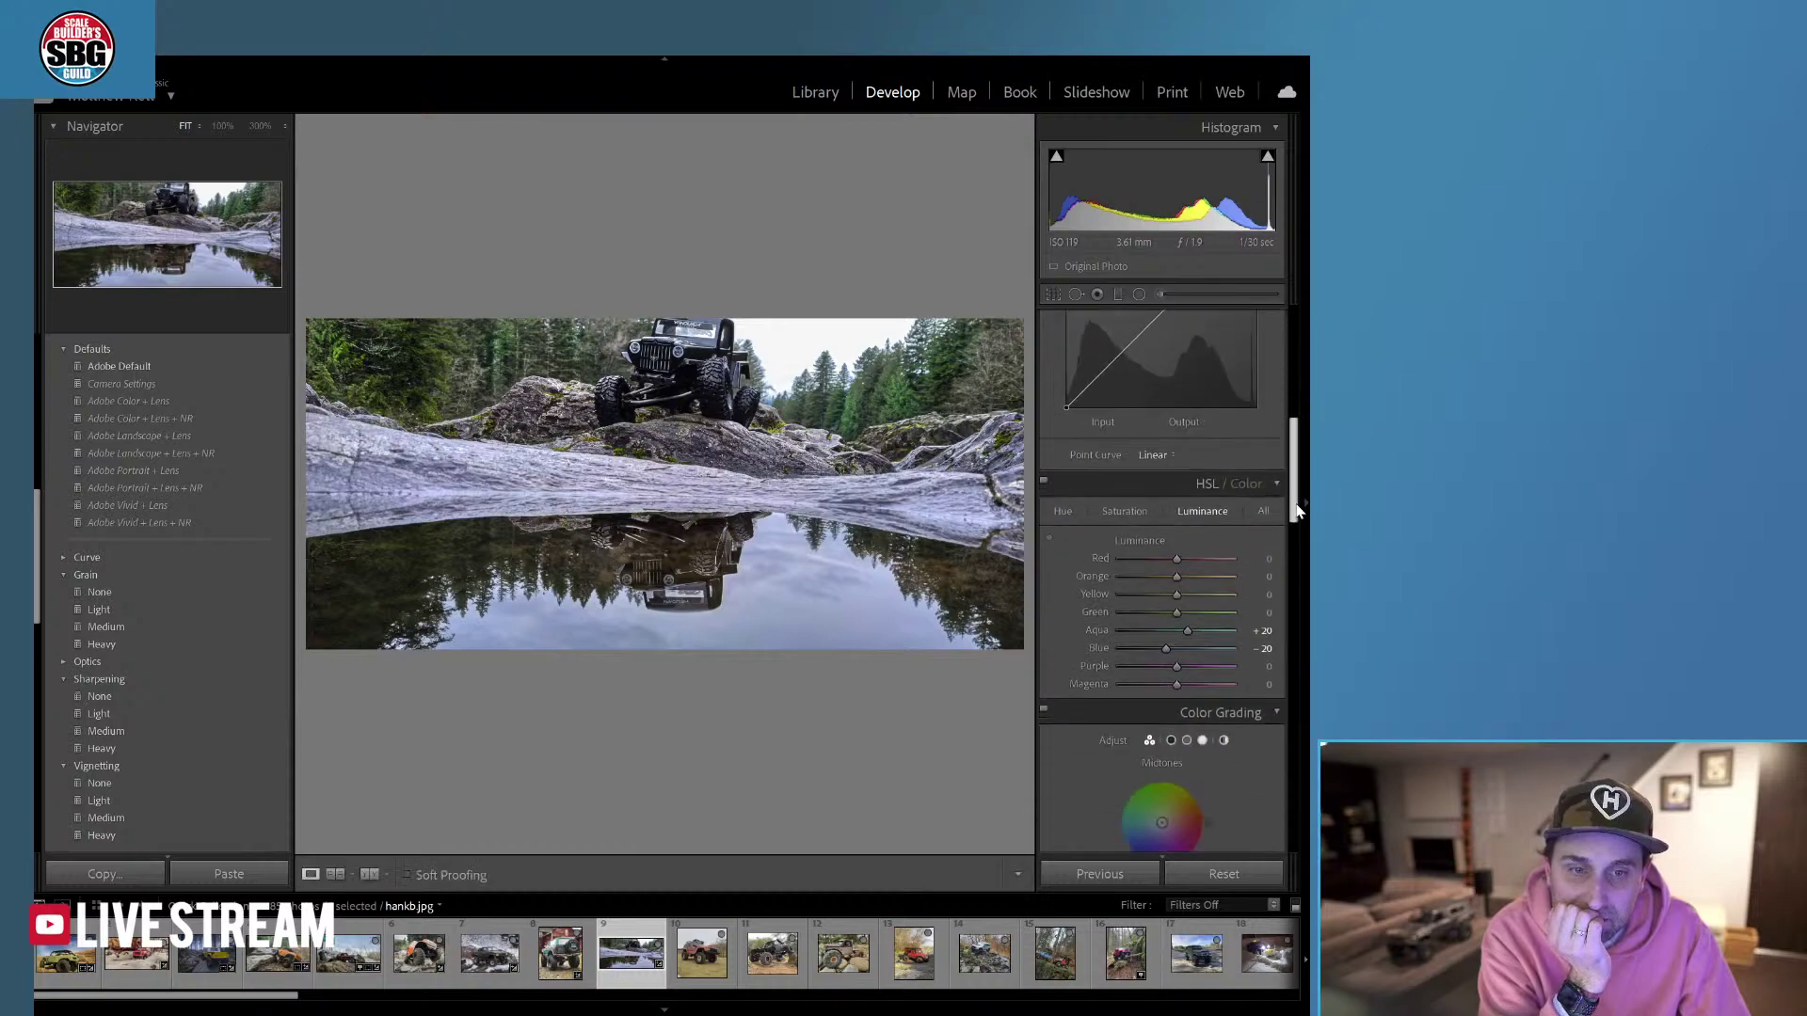
pyautogui.click(1127, 520)
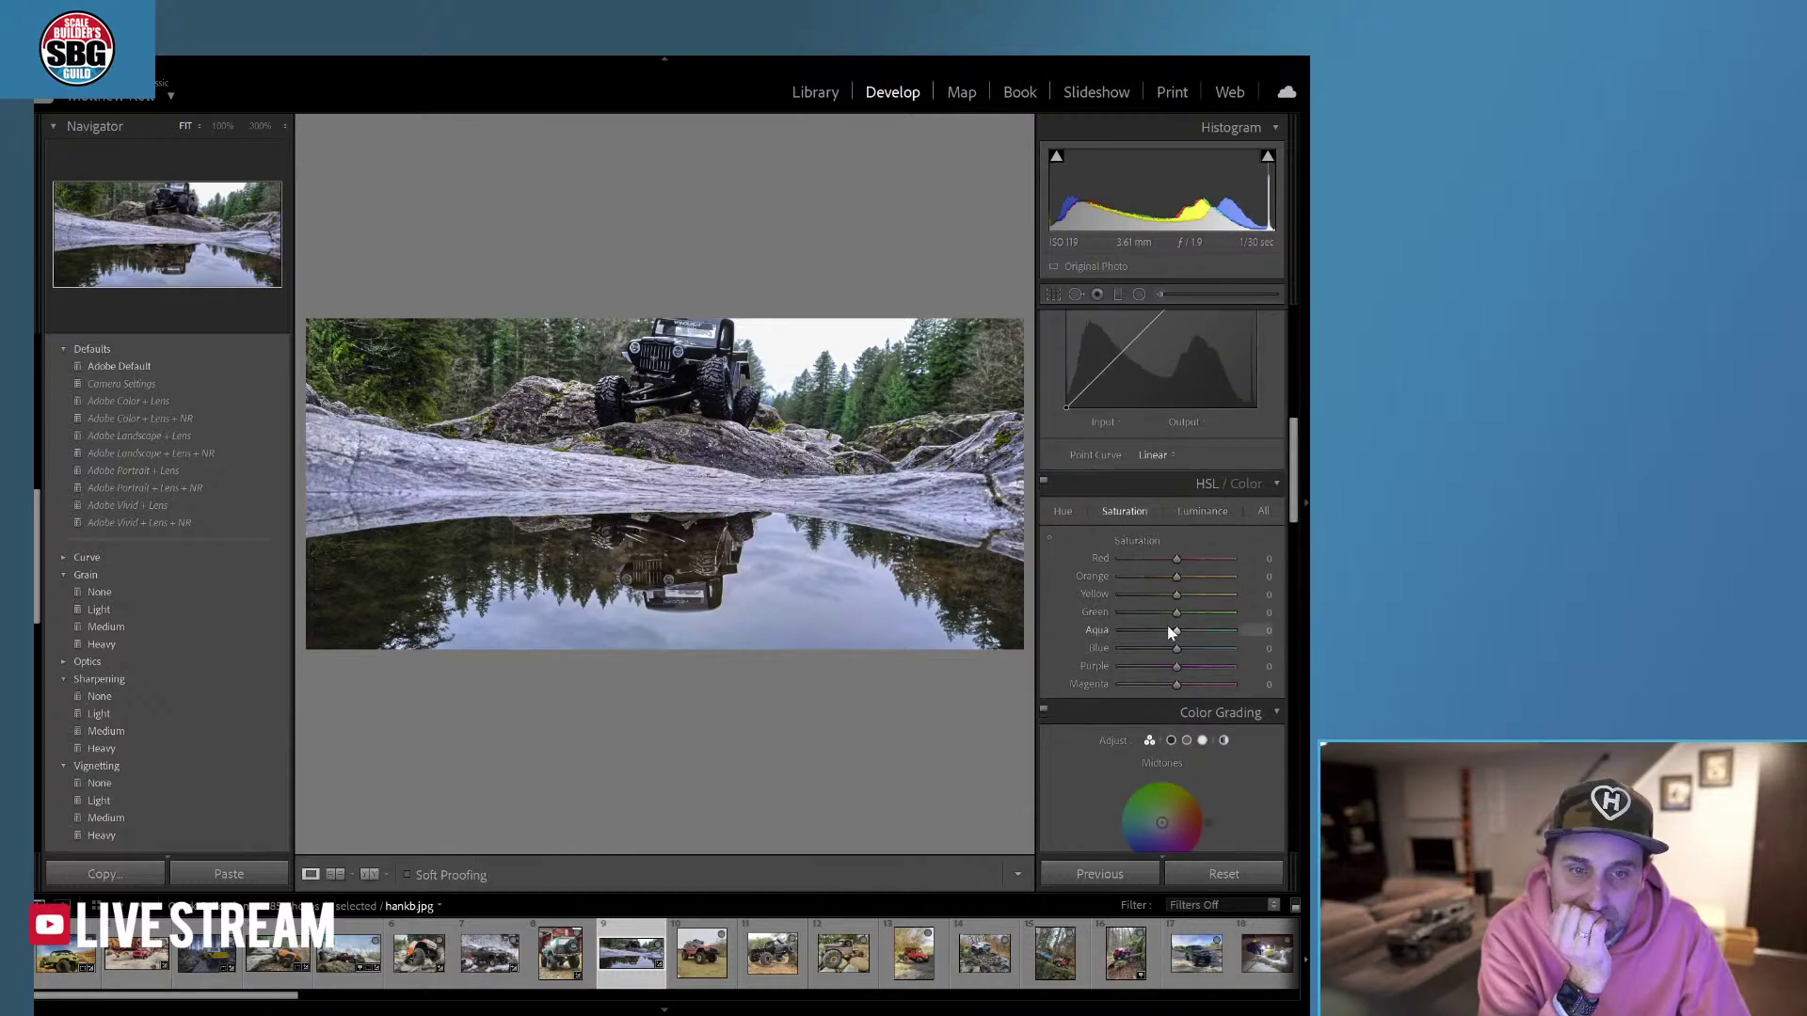
pyautogui.moveTo(1177, 576)
pyautogui.mouseDown()
pyautogui.moveTo(1205, 578)
pyautogui.moveTo(1117, 578)
pyautogui.moveTo(1209, 583)
pyautogui.mouseUp()
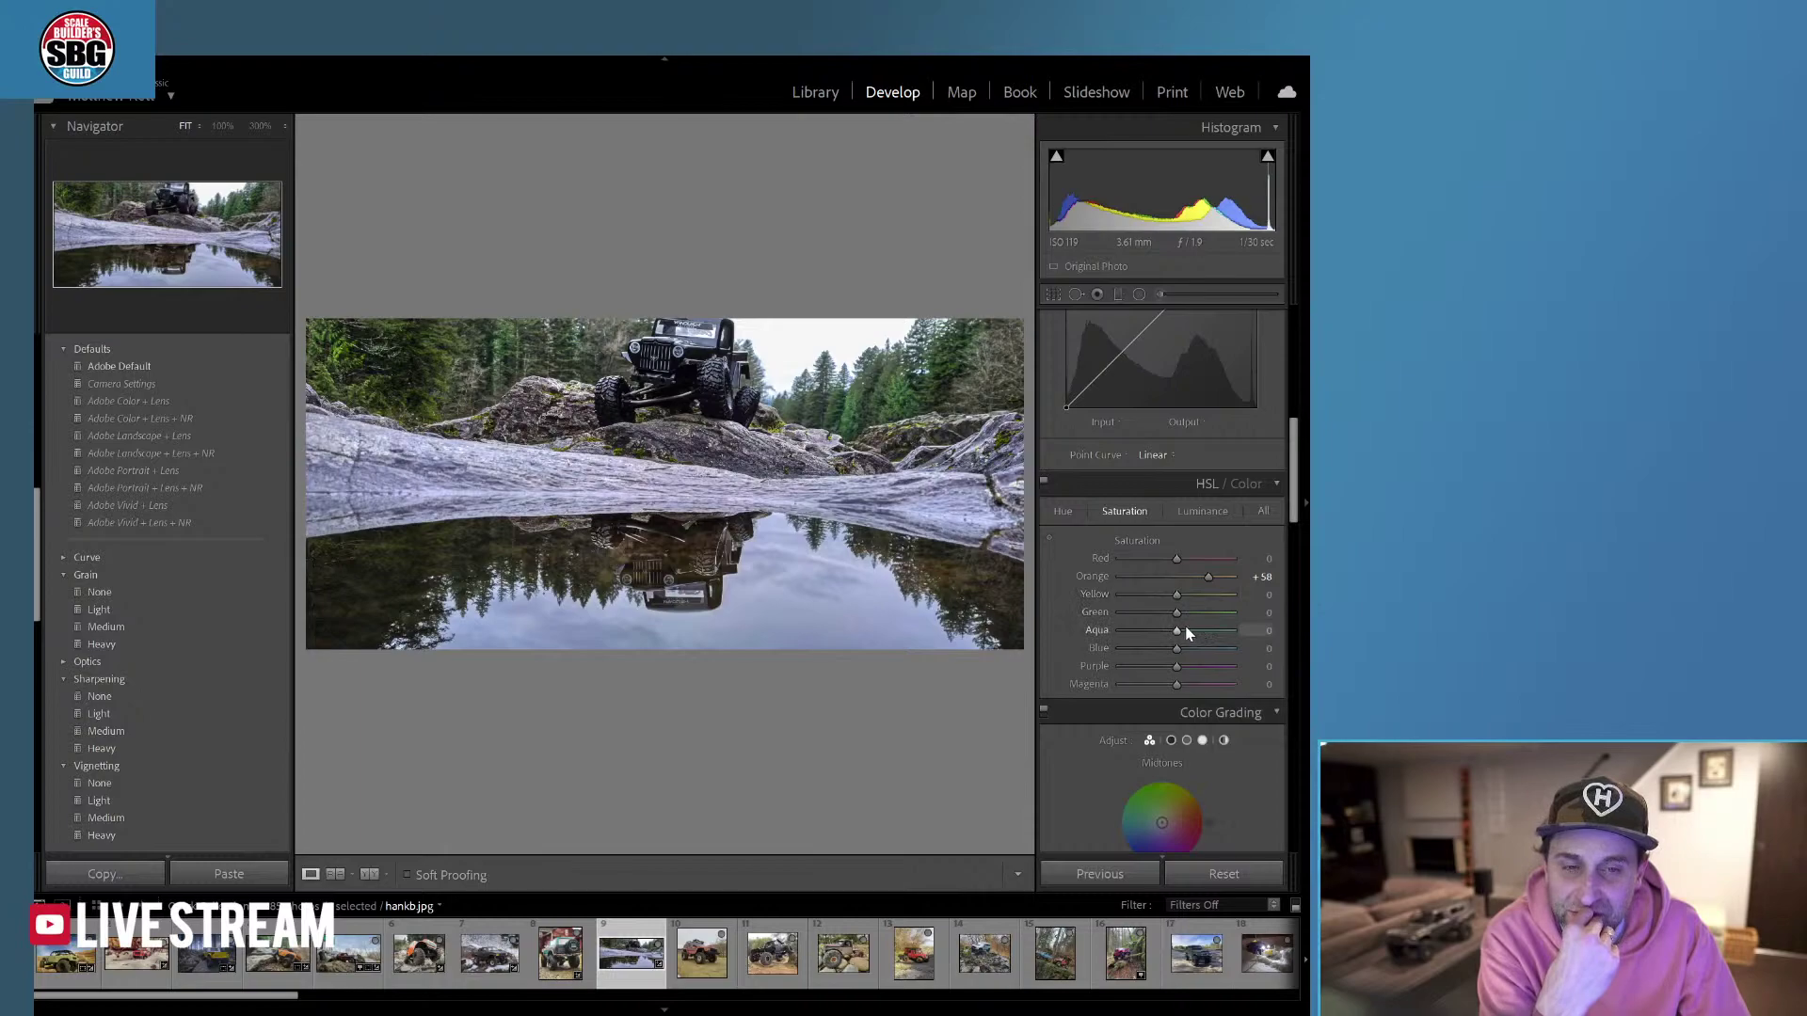
pyautogui.moveTo(1176, 593); pyautogui.dragTo(1198, 597)
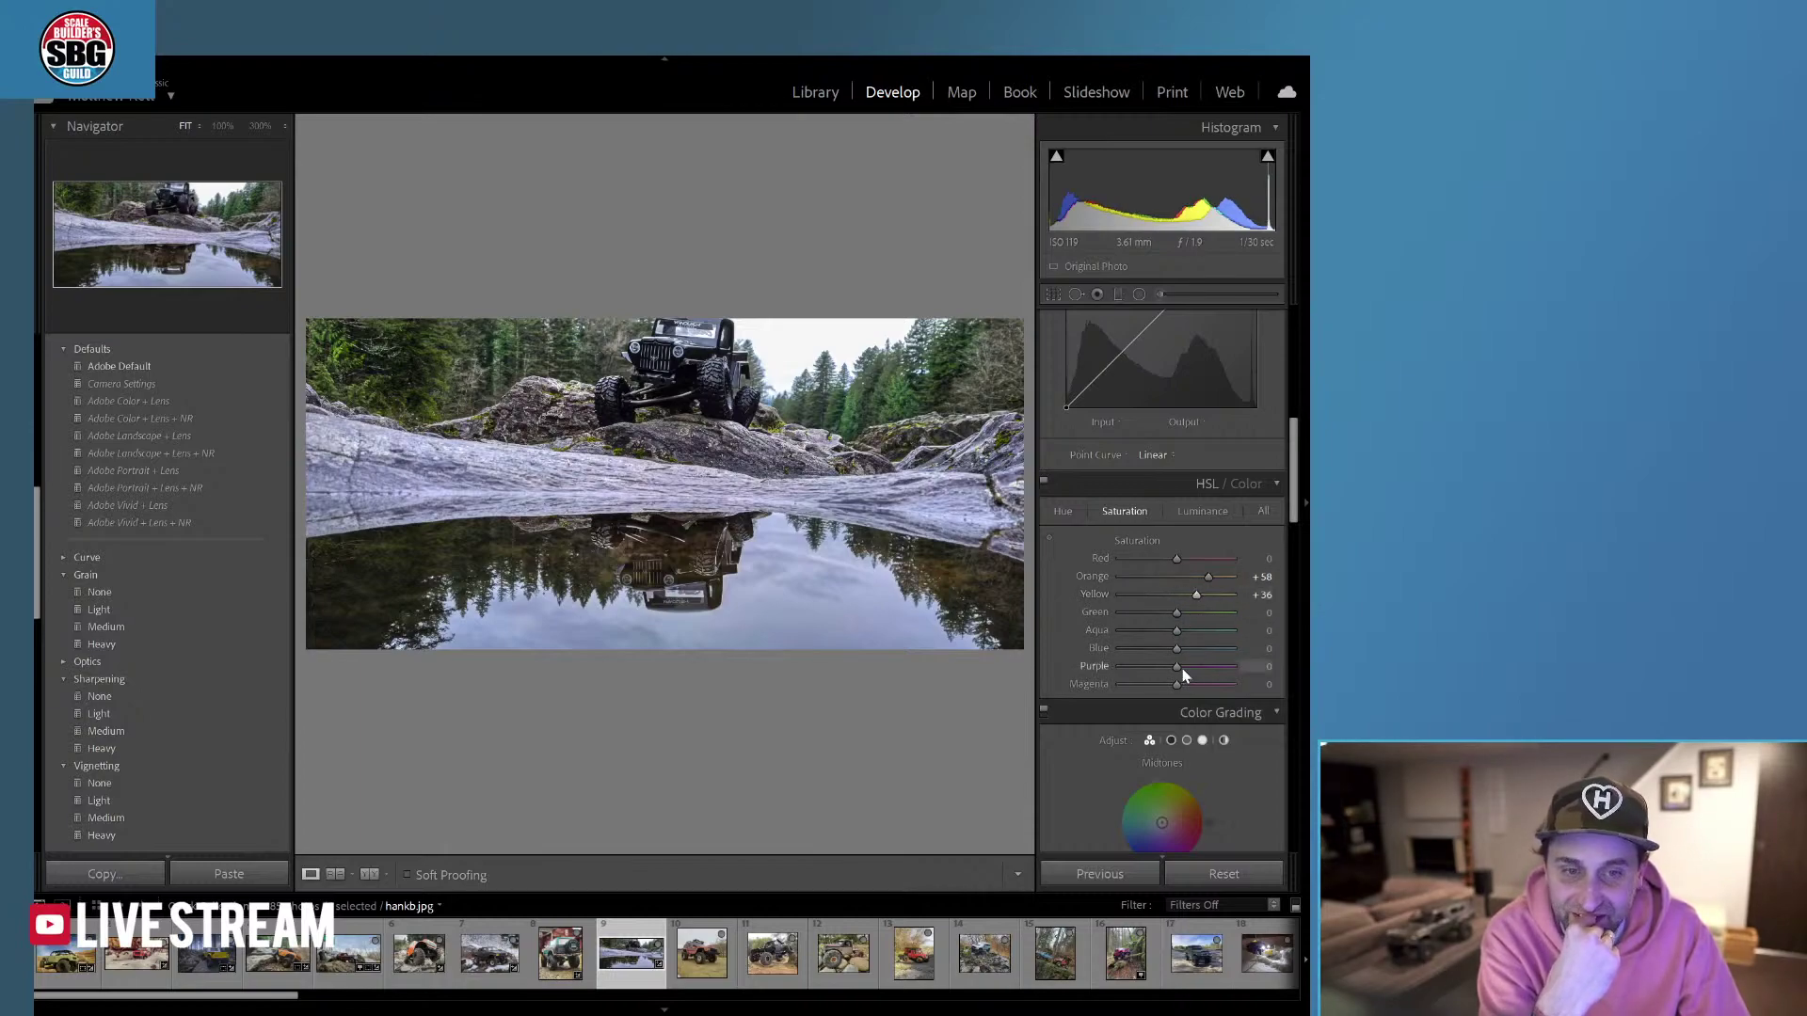
pyautogui.moveTo(1177, 667); pyautogui.dragTo(1200, 666)
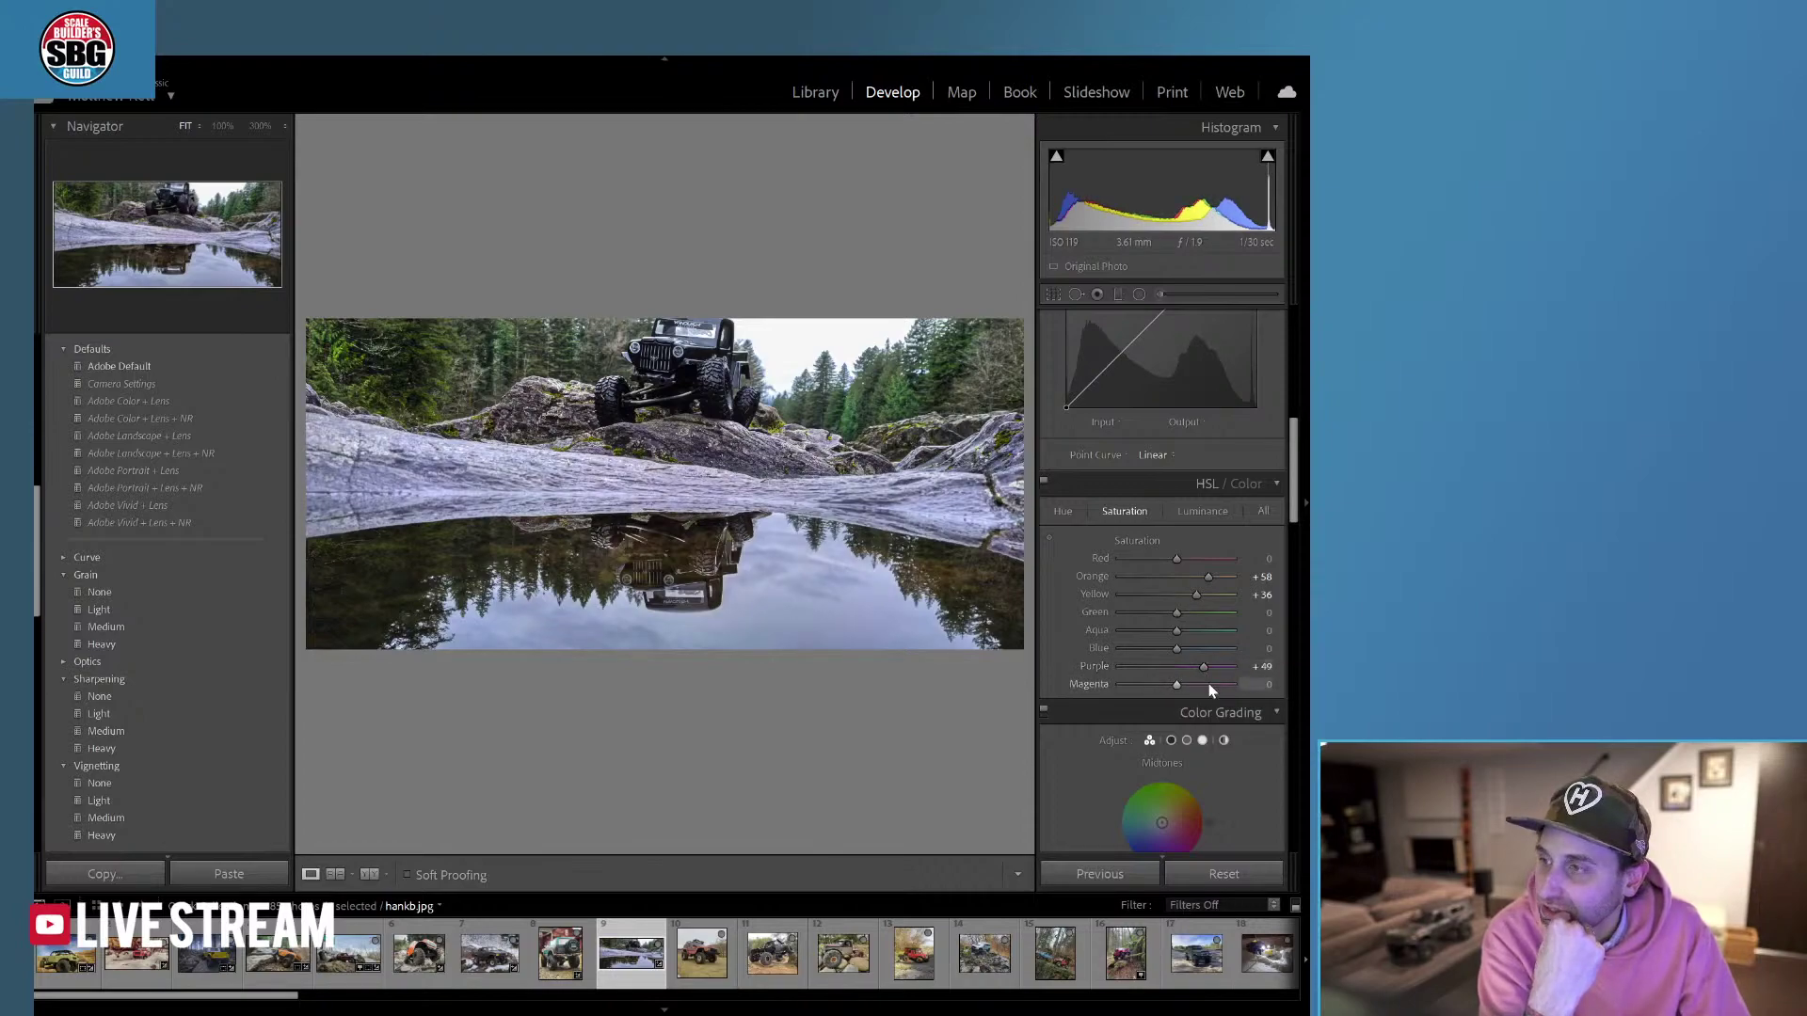
pyautogui.moveTo(1177, 685); pyautogui.dragTo(1205, 692)
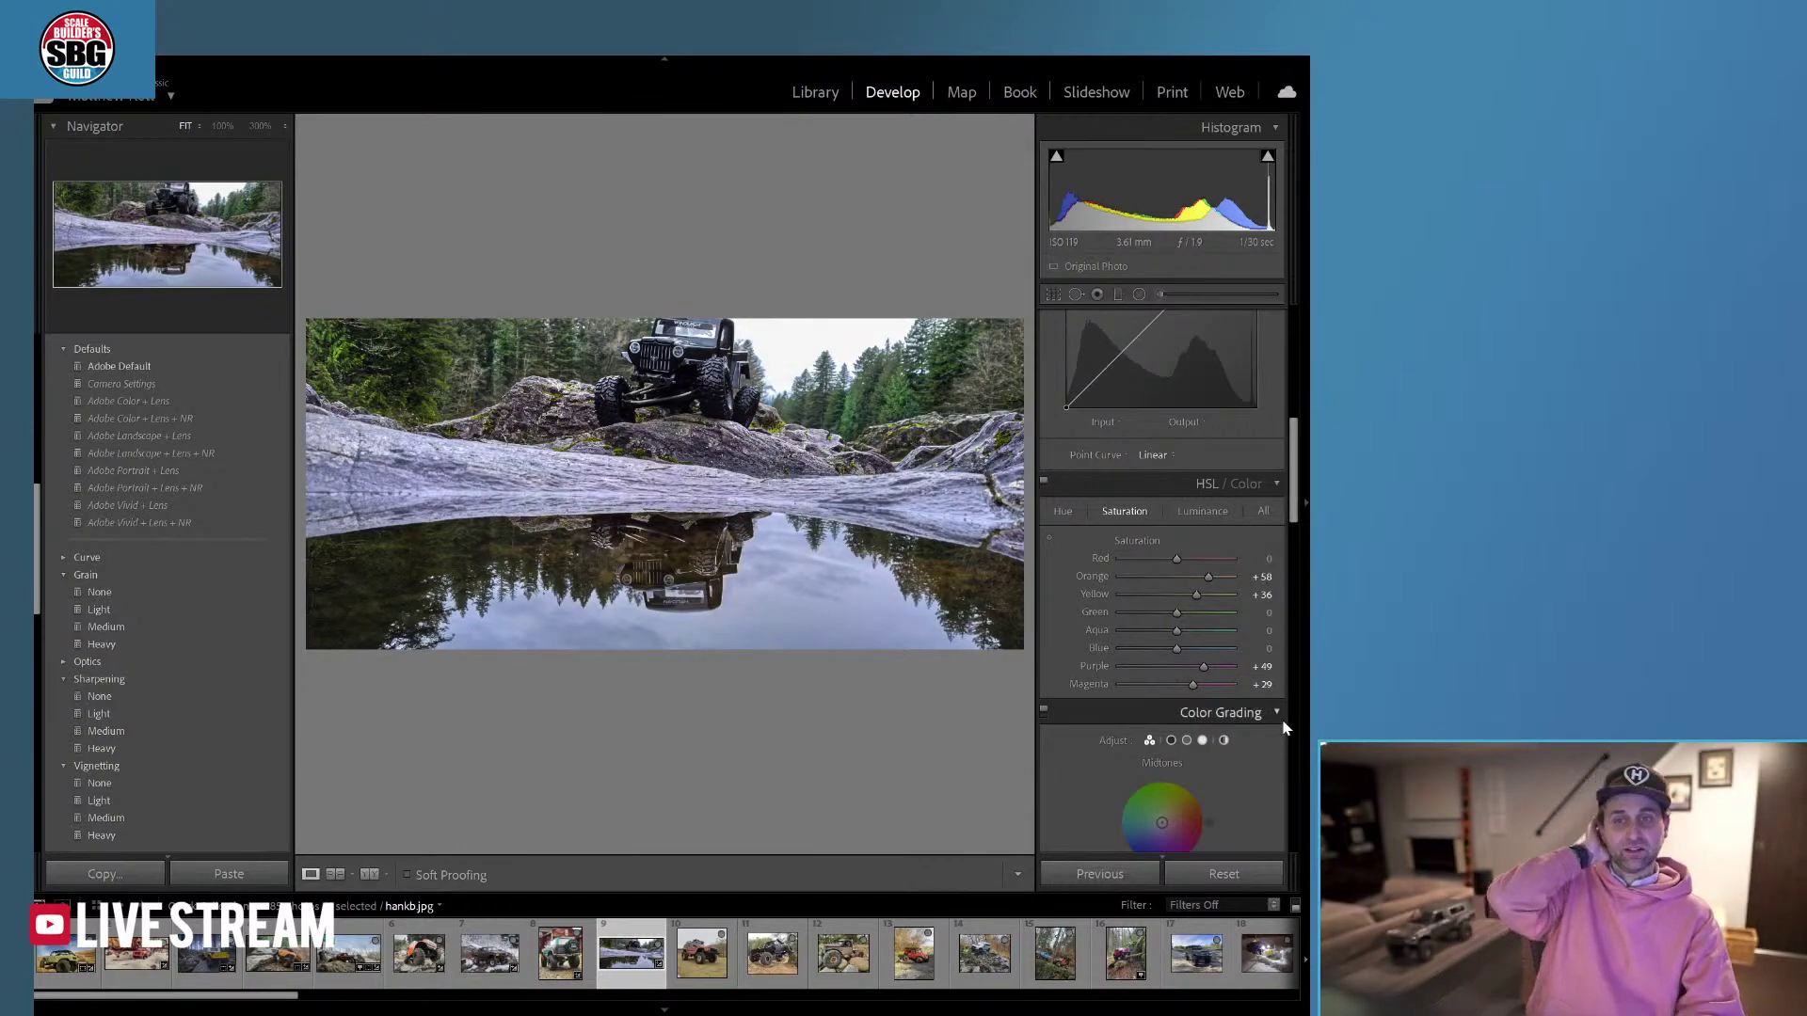
# Brush a local adjustment over the Jeep's body with Shadows at 46 and slightly raised Texture and Clarity.
pyautogui.click(1160, 294)
pyautogui.moveTo(689, 358)
pyautogui.mouseDown()
pyautogui.moveTo(653, 373)
pyautogui.moveTo(652, 353)
pyautogui.moveTo(681, 392)
pyautogui.moveTo(654, 367)
pyautogui.moveTo(707, 333)
pyautogui.moveTo(711, 394)
pyautogui.moveTo(701, 380)
pyautogui.moveTo(619, 398)
pyautogui.moveTo(693, 391)
pyautogui.mouseUp()
pyautogui.click(1177, 354)
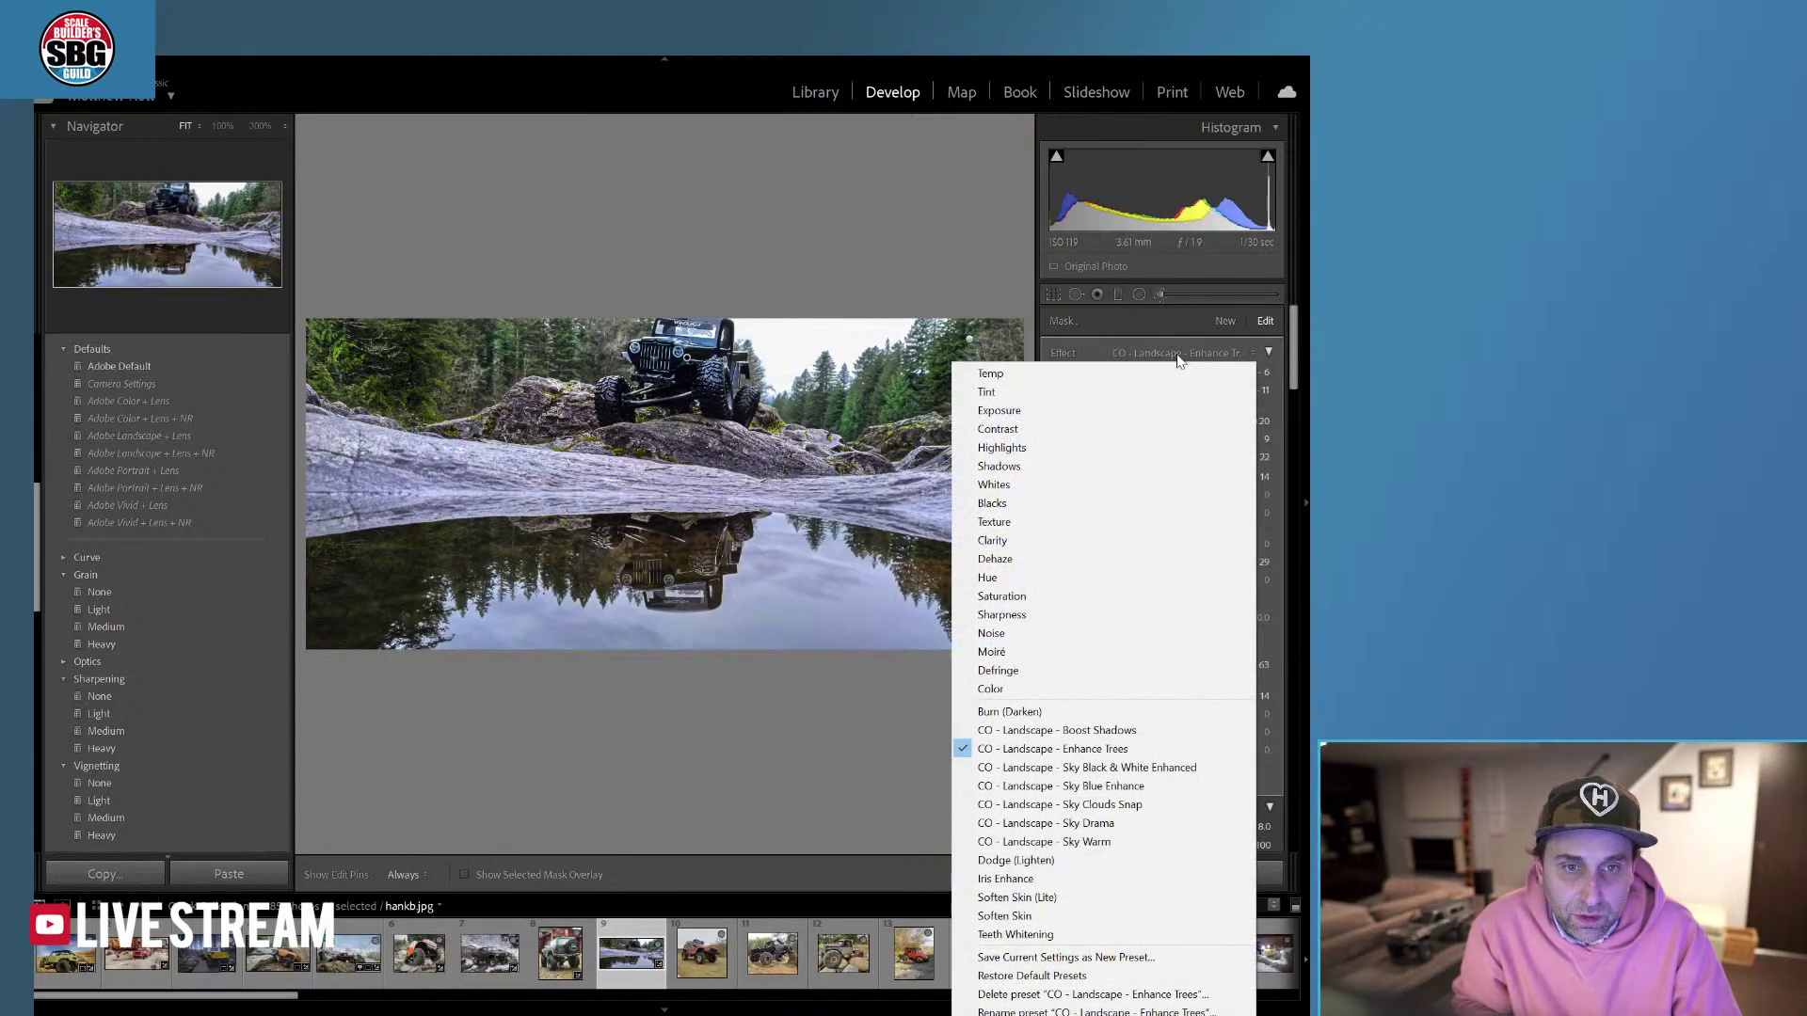
pyautogui.click(1061, 464)
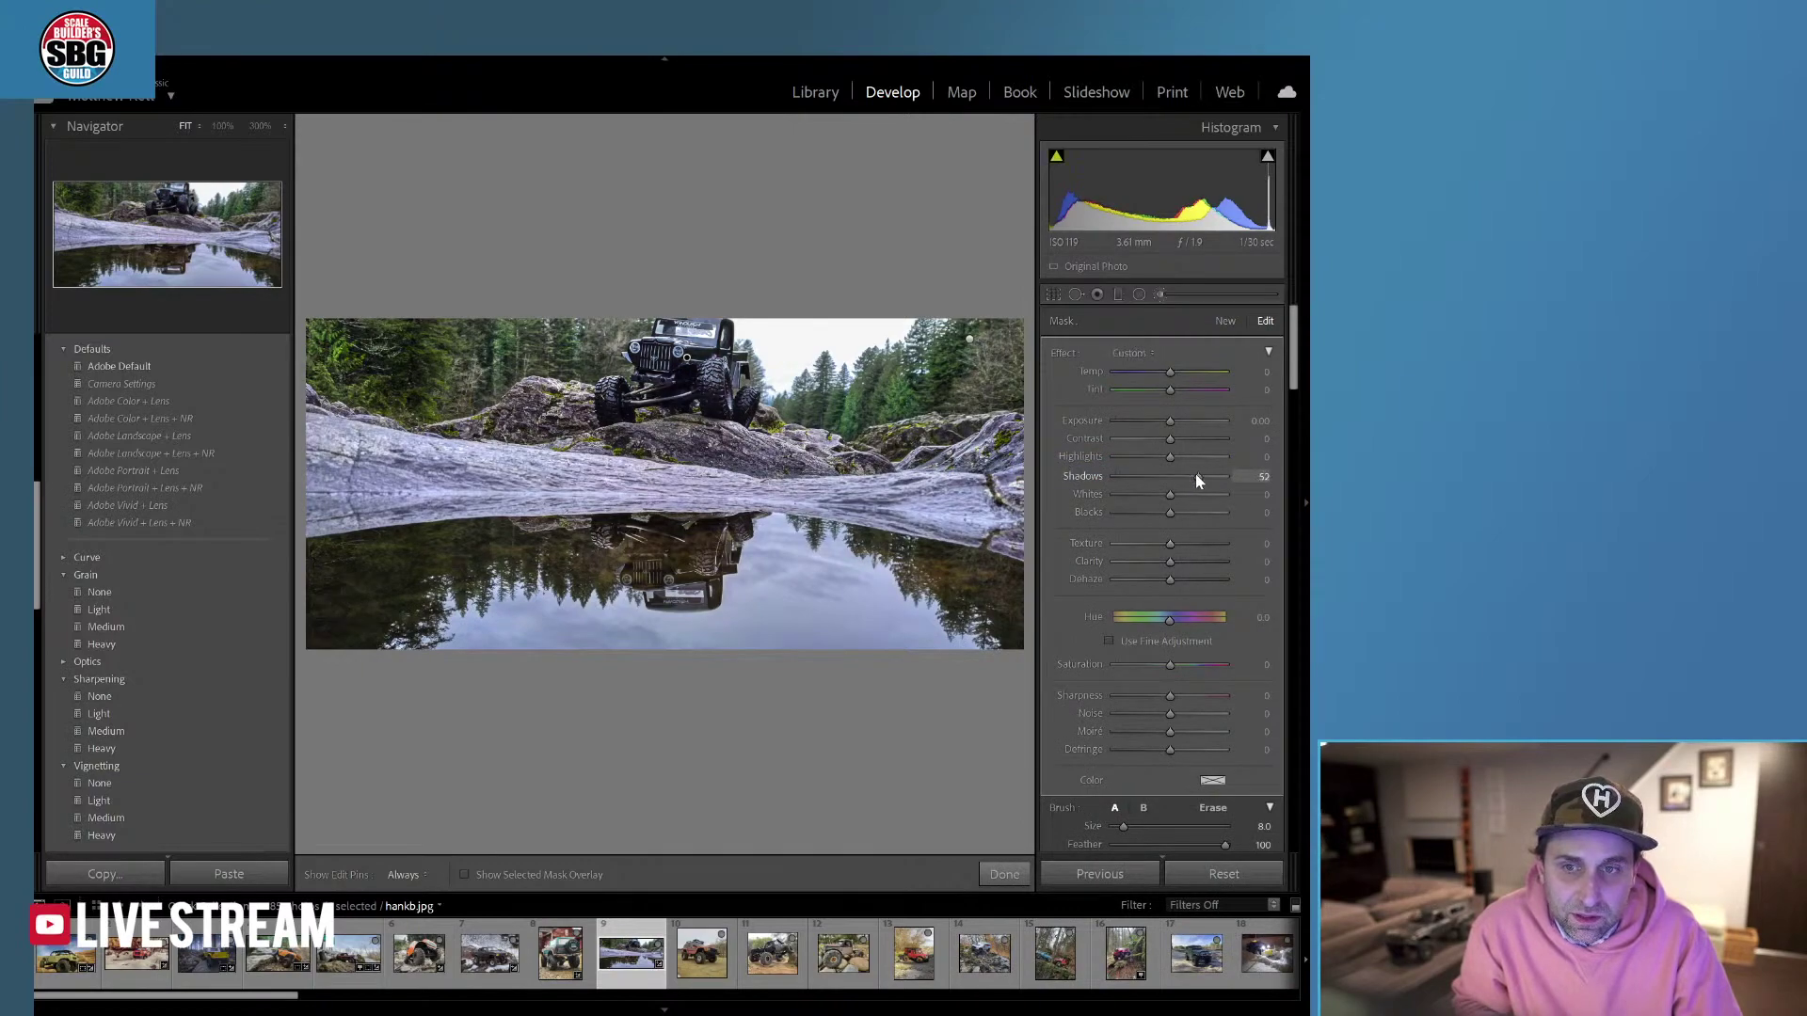
pyautogui.moveTo(1193, 476); pyautogui.dragTo(1191, 474)
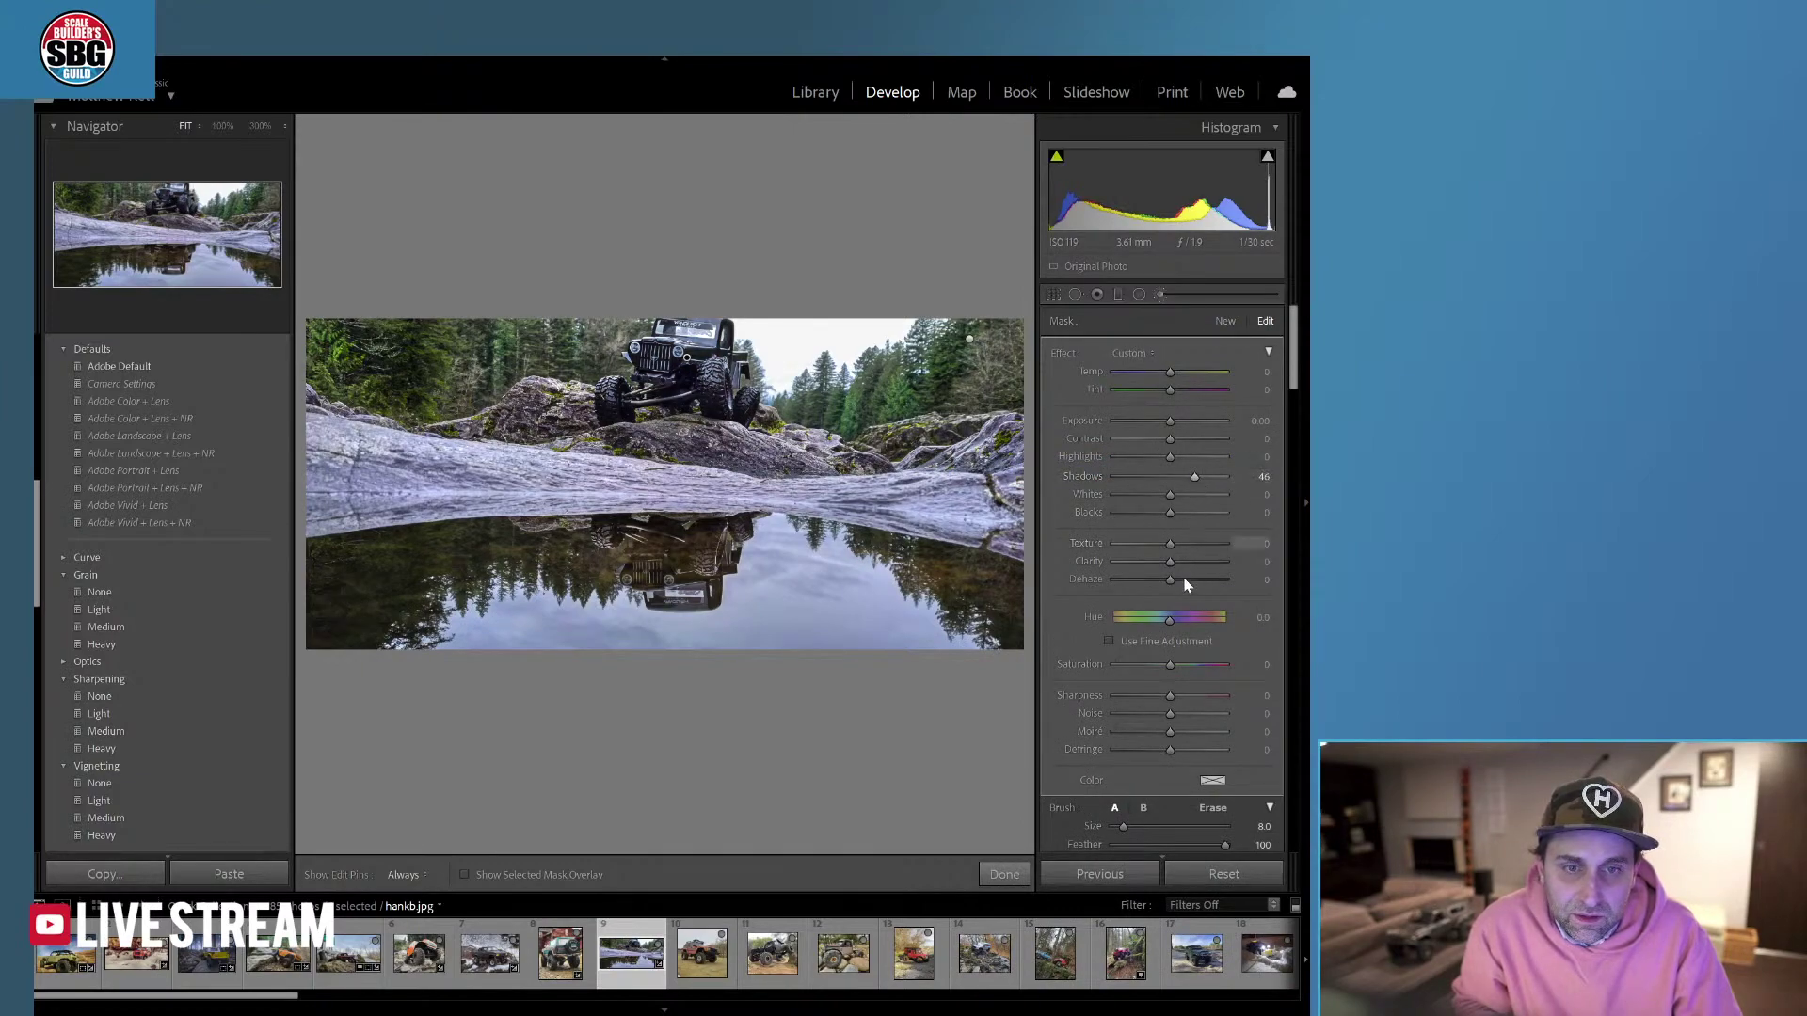
pyautogui.moveTo(1169, 546)
pyautogui.mouseDown()
pyautogui.moveTo(1198, 547)
pyautogui.moveTo(1180, 563)
pyautogui.mouseUp()
pyautogui.click(1003, 874)
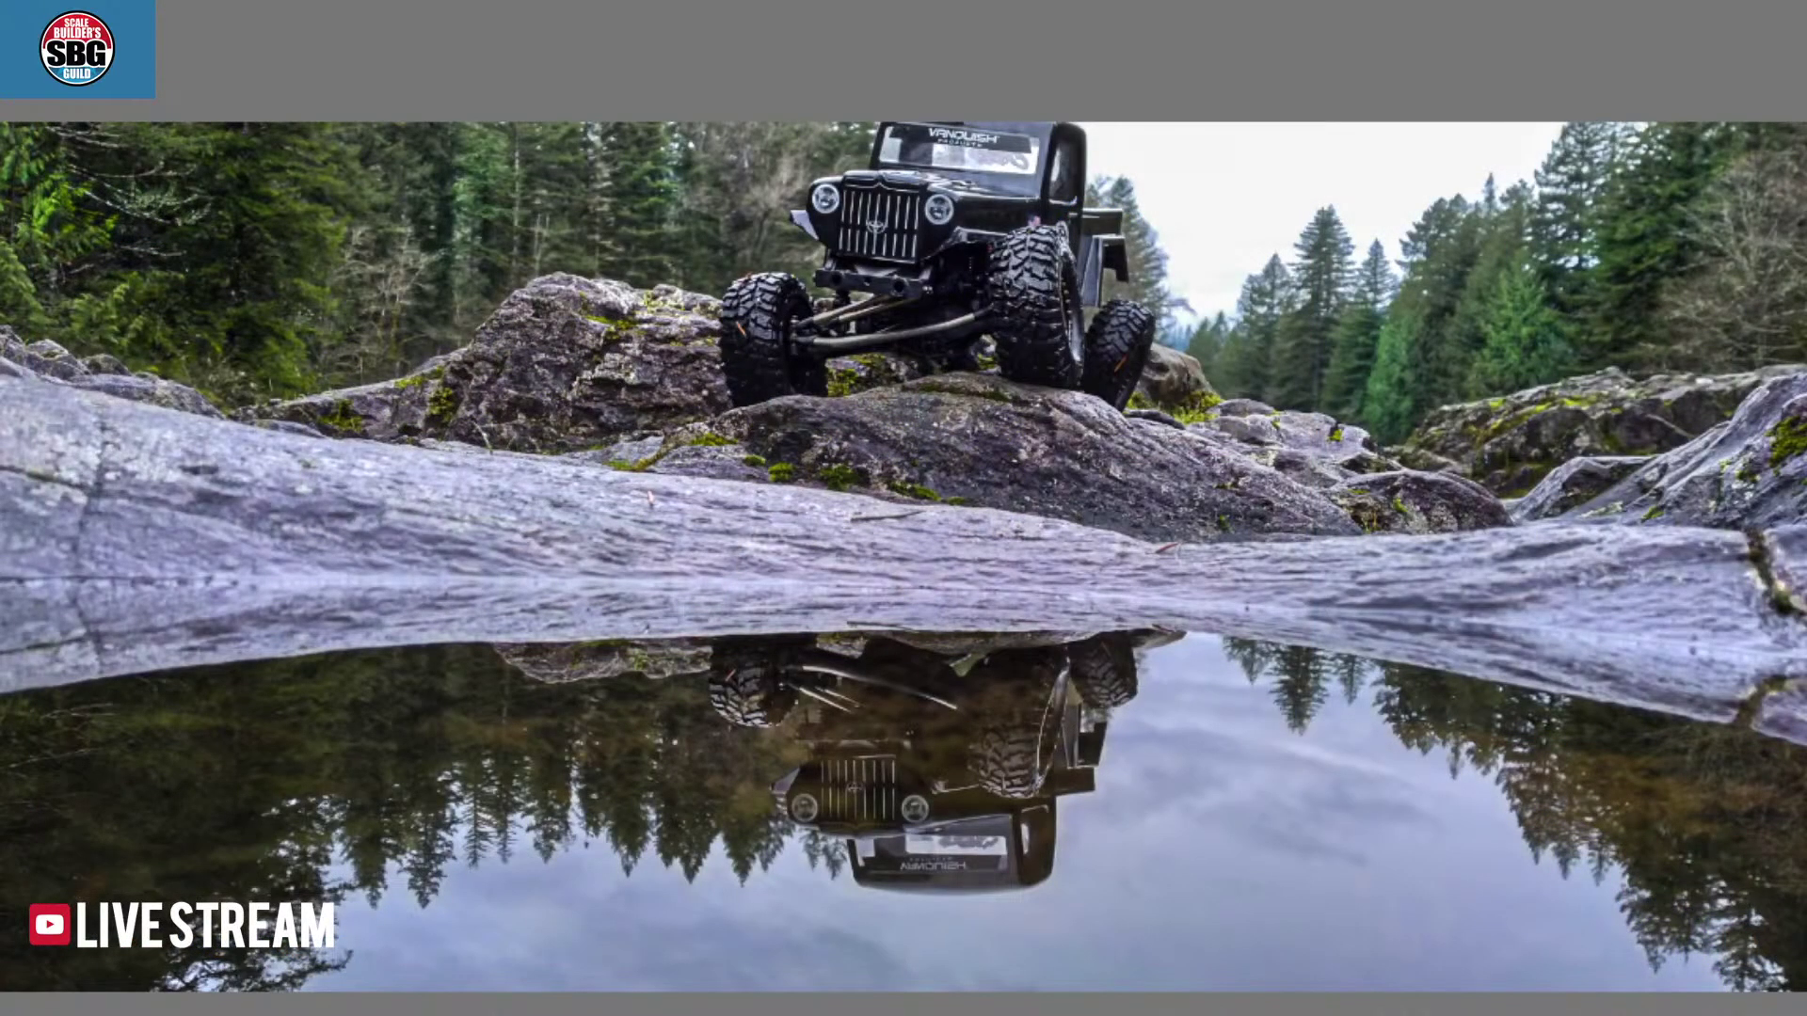
# Compare the edited reflected Jeep photo with its unedited version at full-screen size.
pyautogui.press('Left')
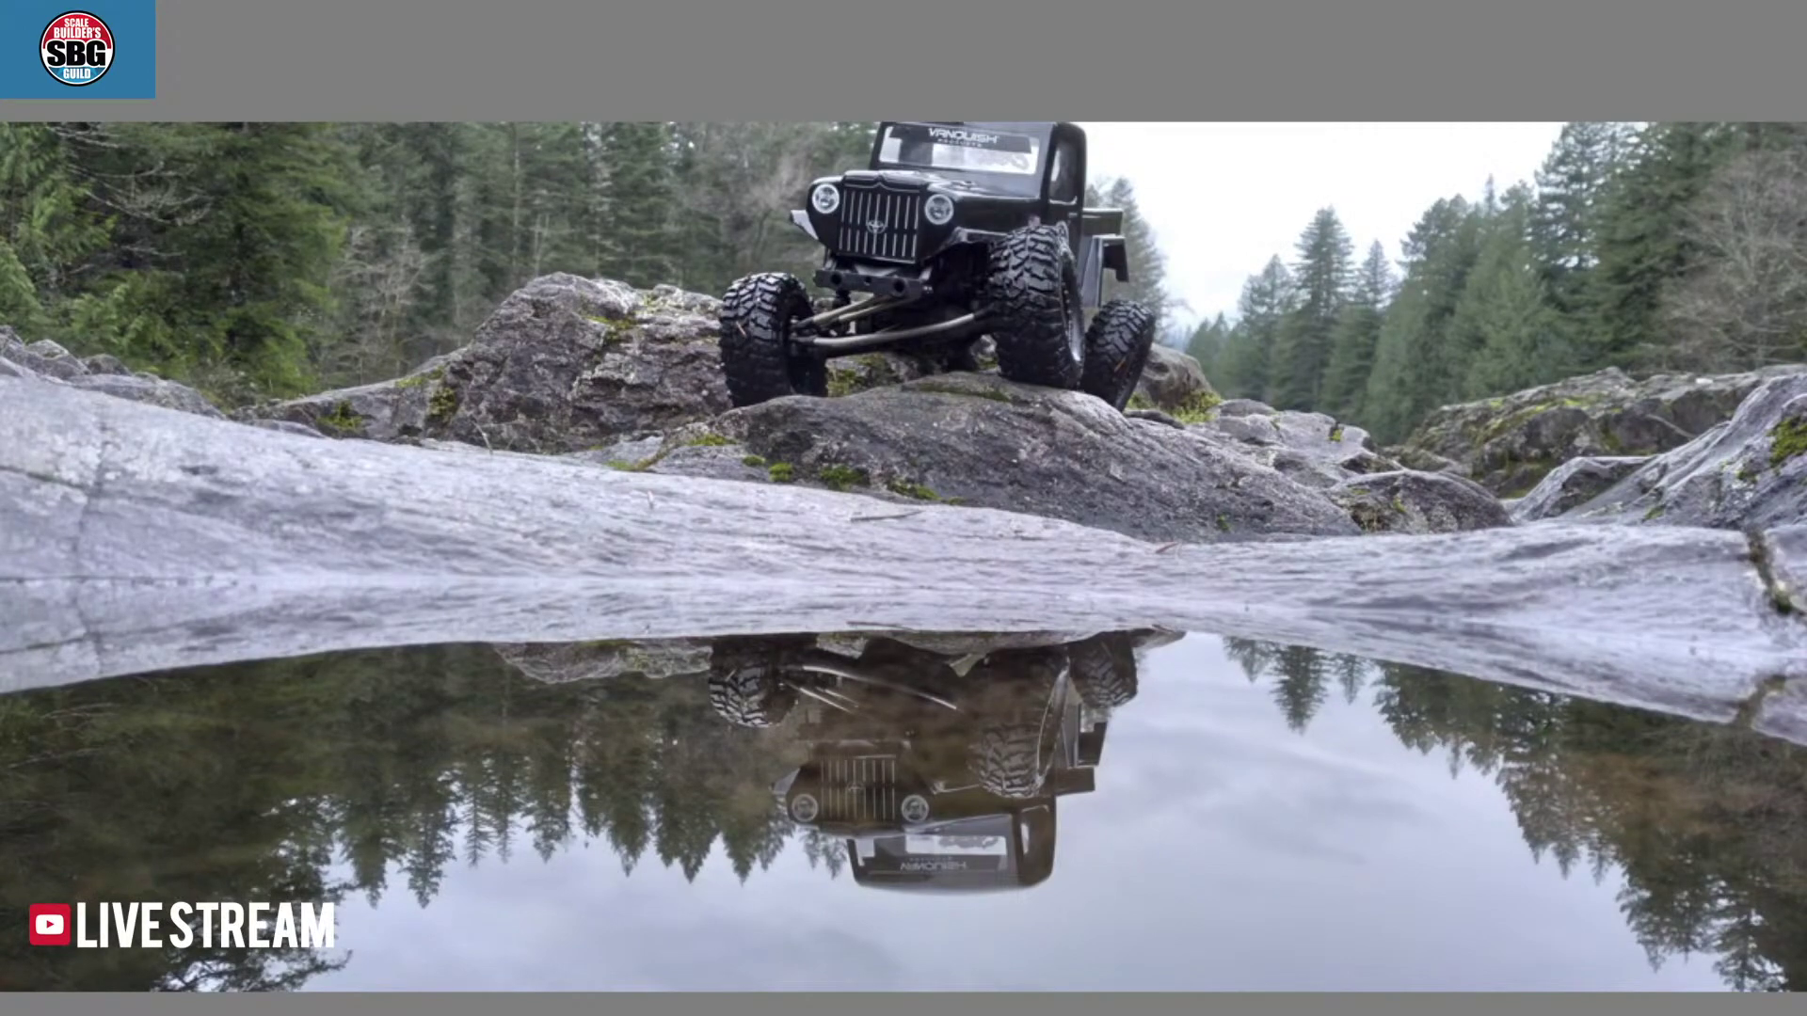
pyautogui.press('Right')
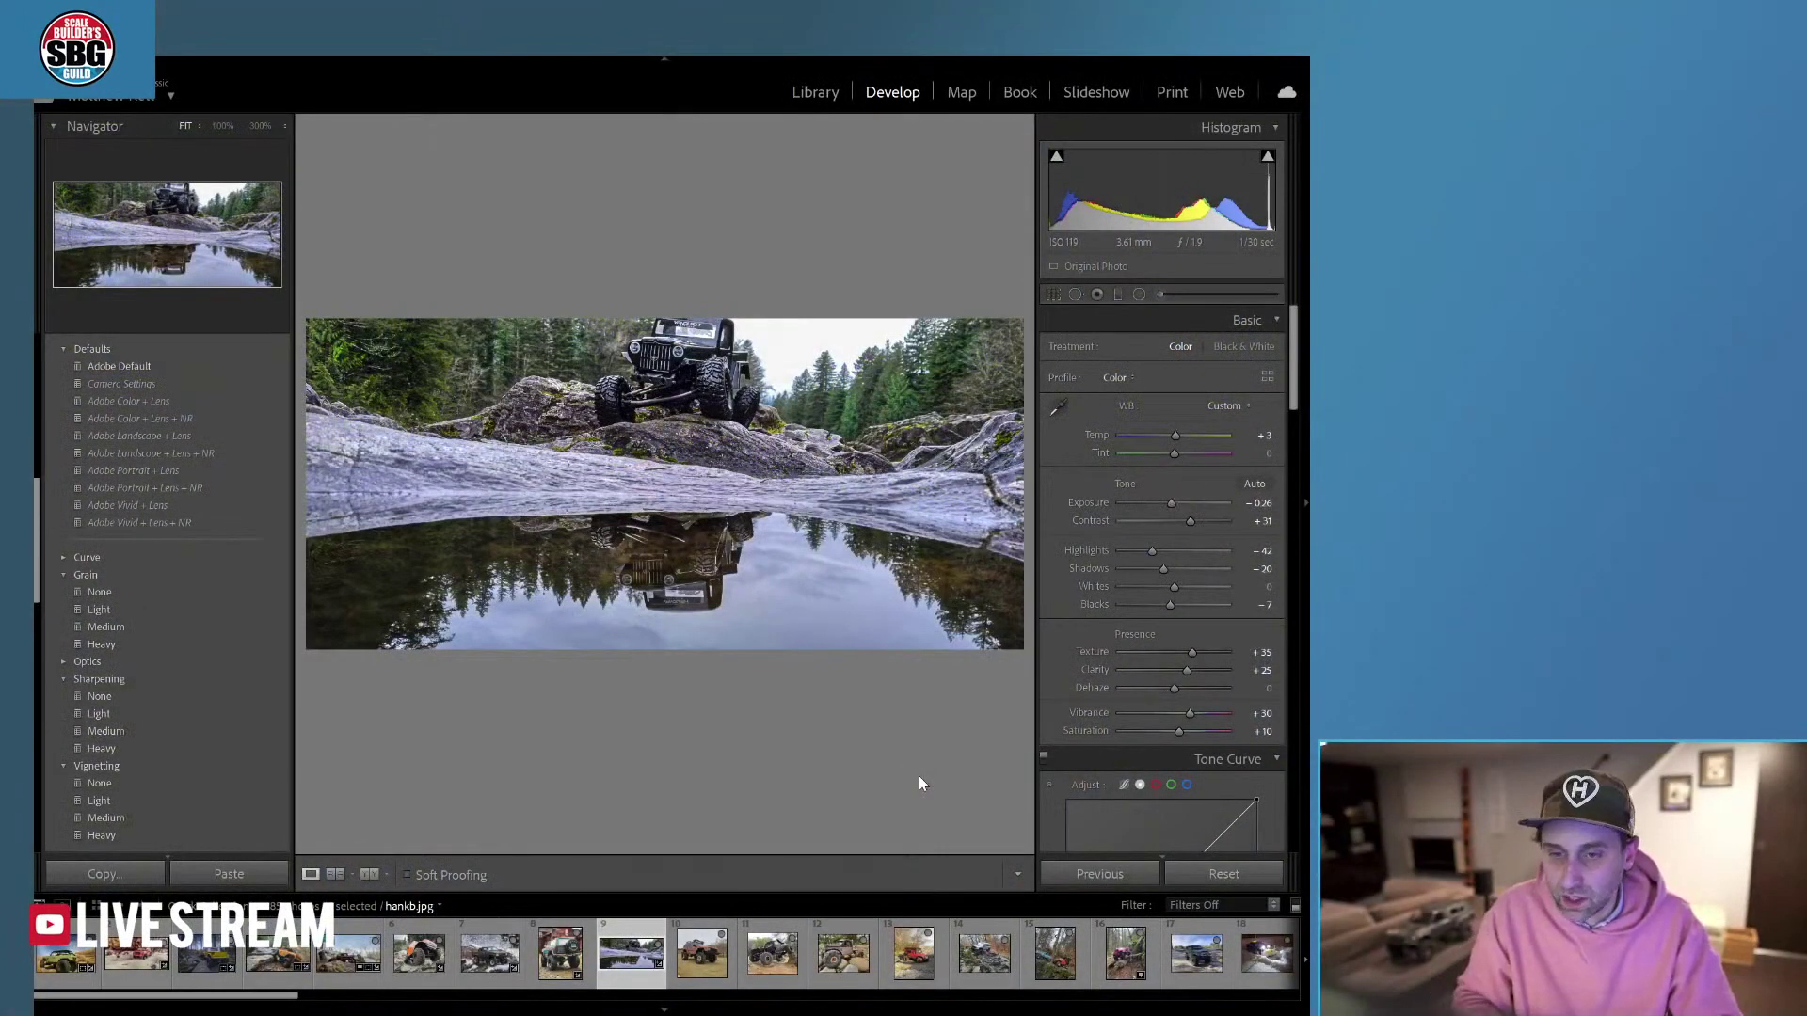
# Open the orange Jeep Cherokee photo and crop its top and bottom edges, cutting off the snow patch in the lower-left corner.
pyautogui.click(704, 960)
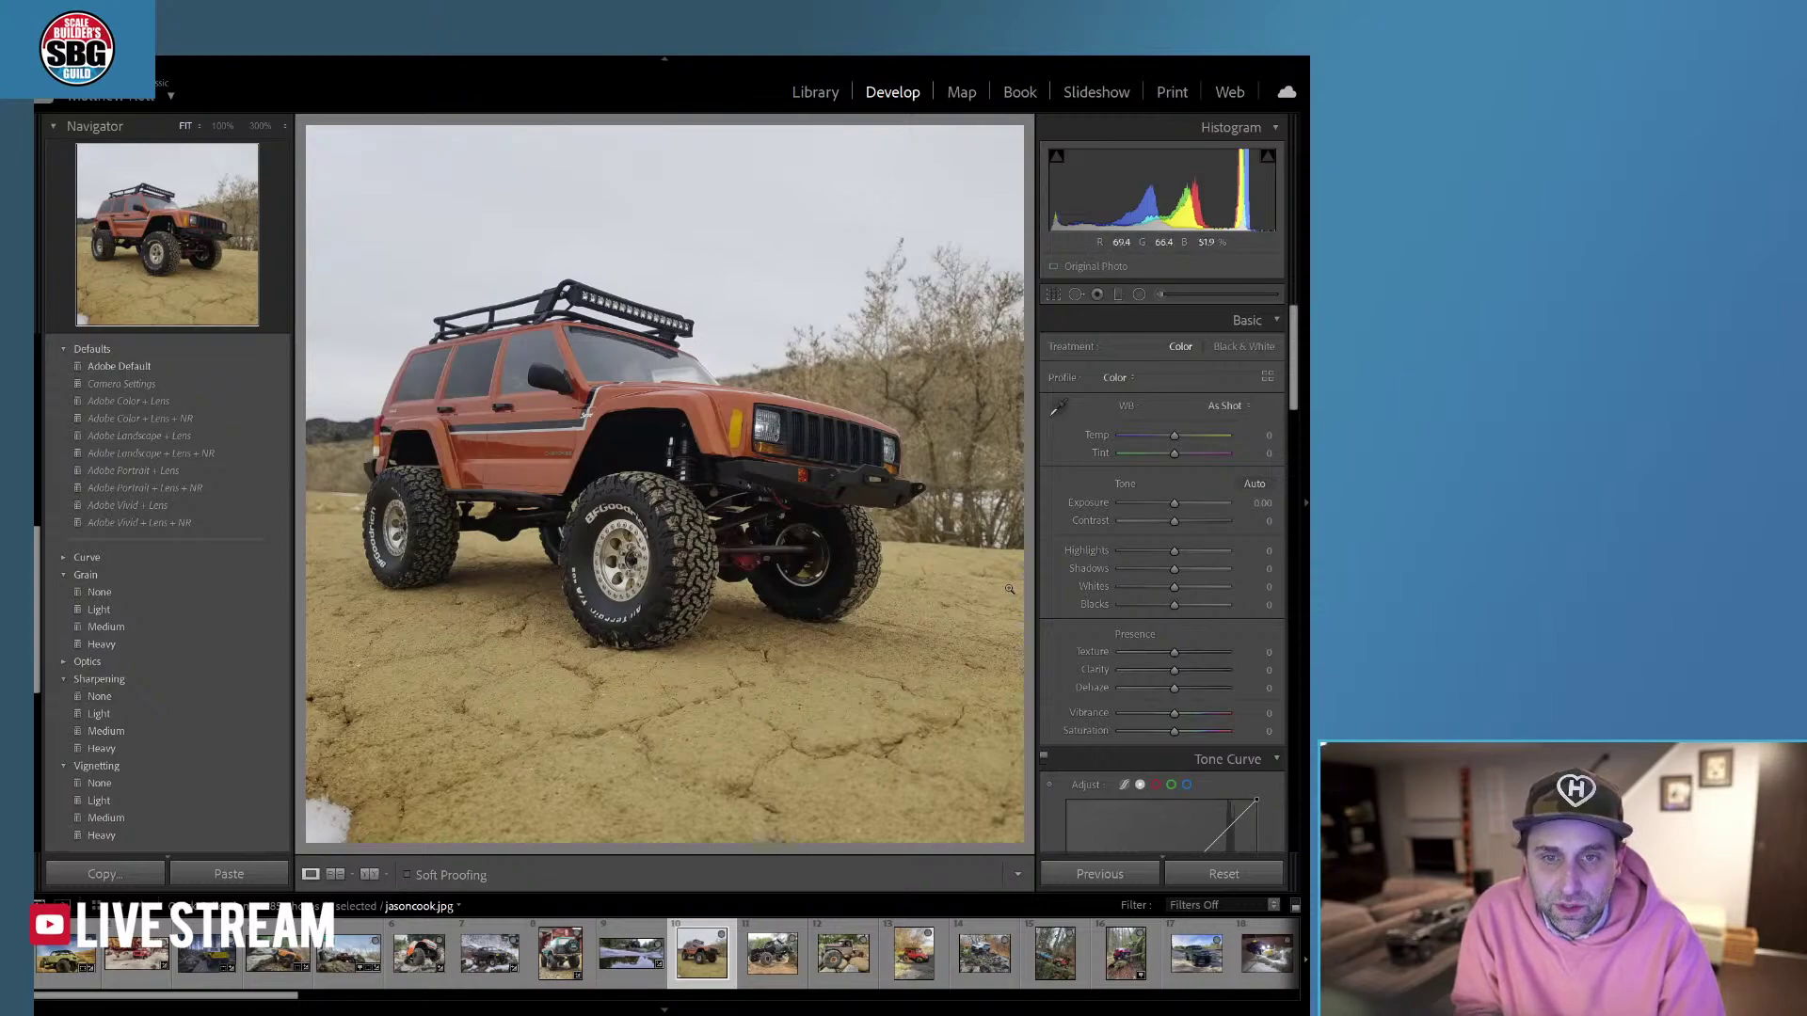
pyautogui.click(1053, 294)
pyautogui.moveTo(659, 835); pyautogui.dragTo(669, 798)
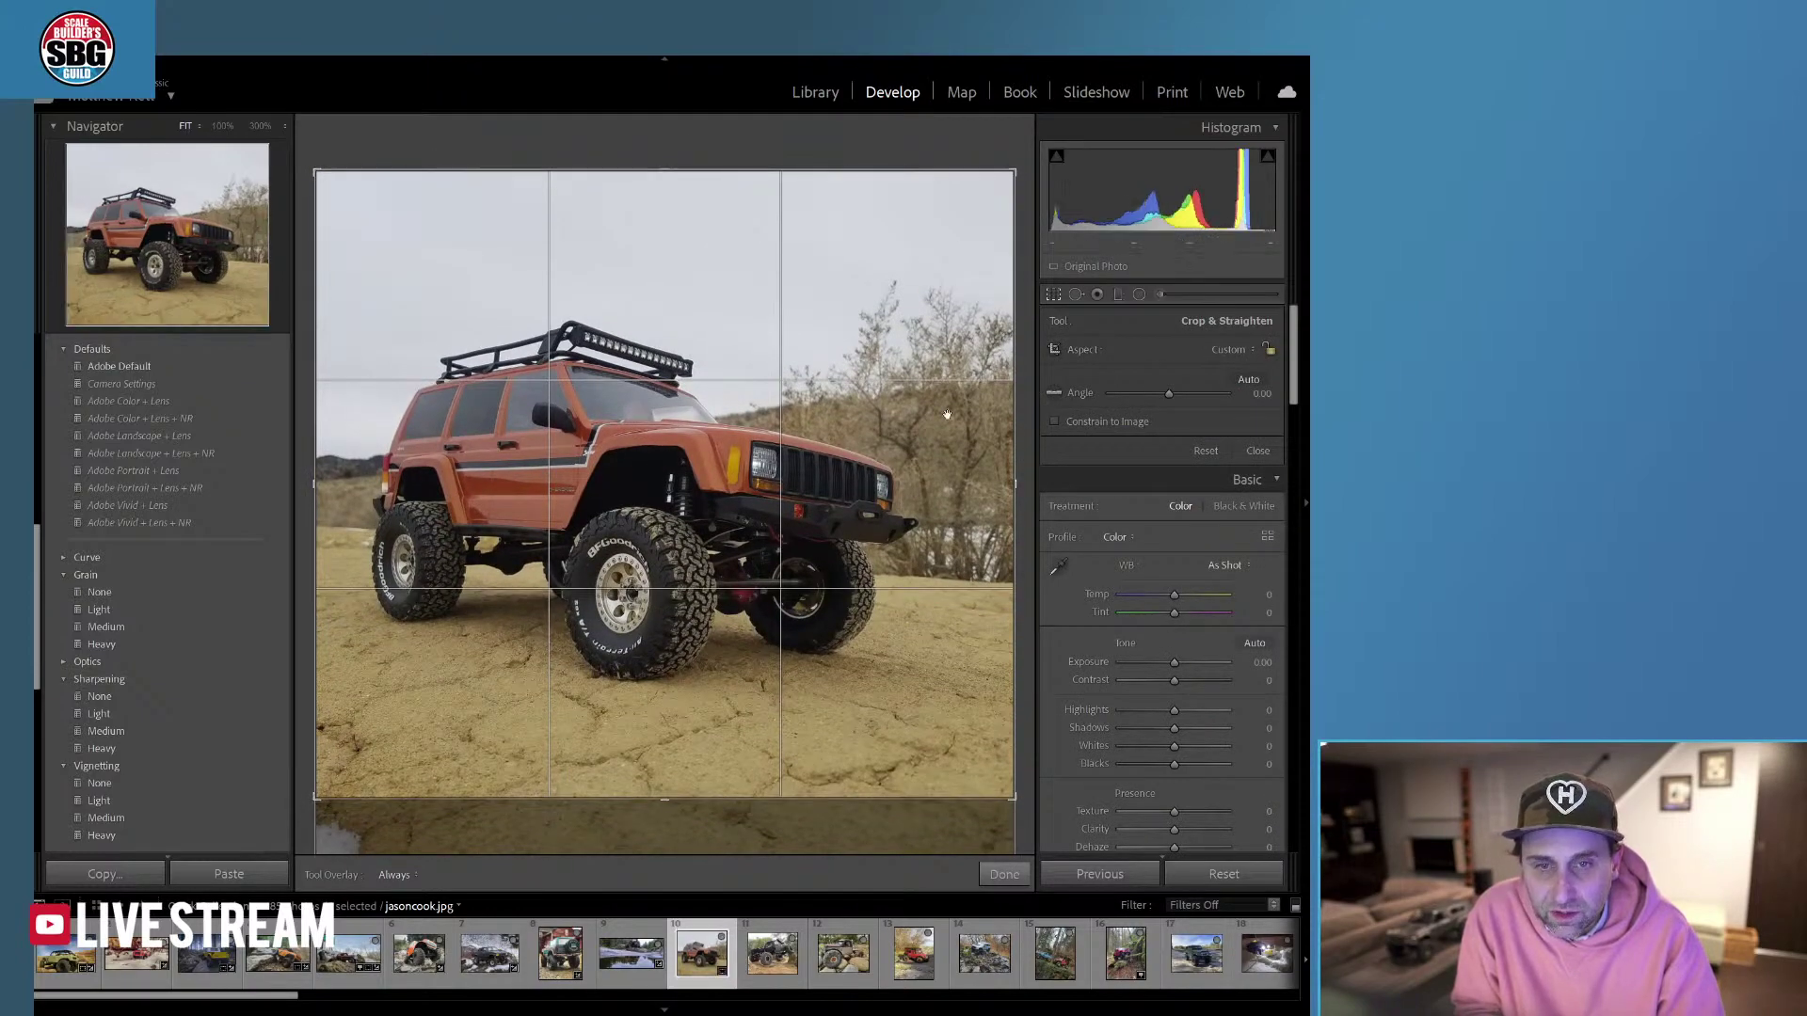
pyautogui.moveTo(666, 170); pyautogui.dragTo(666, 193)
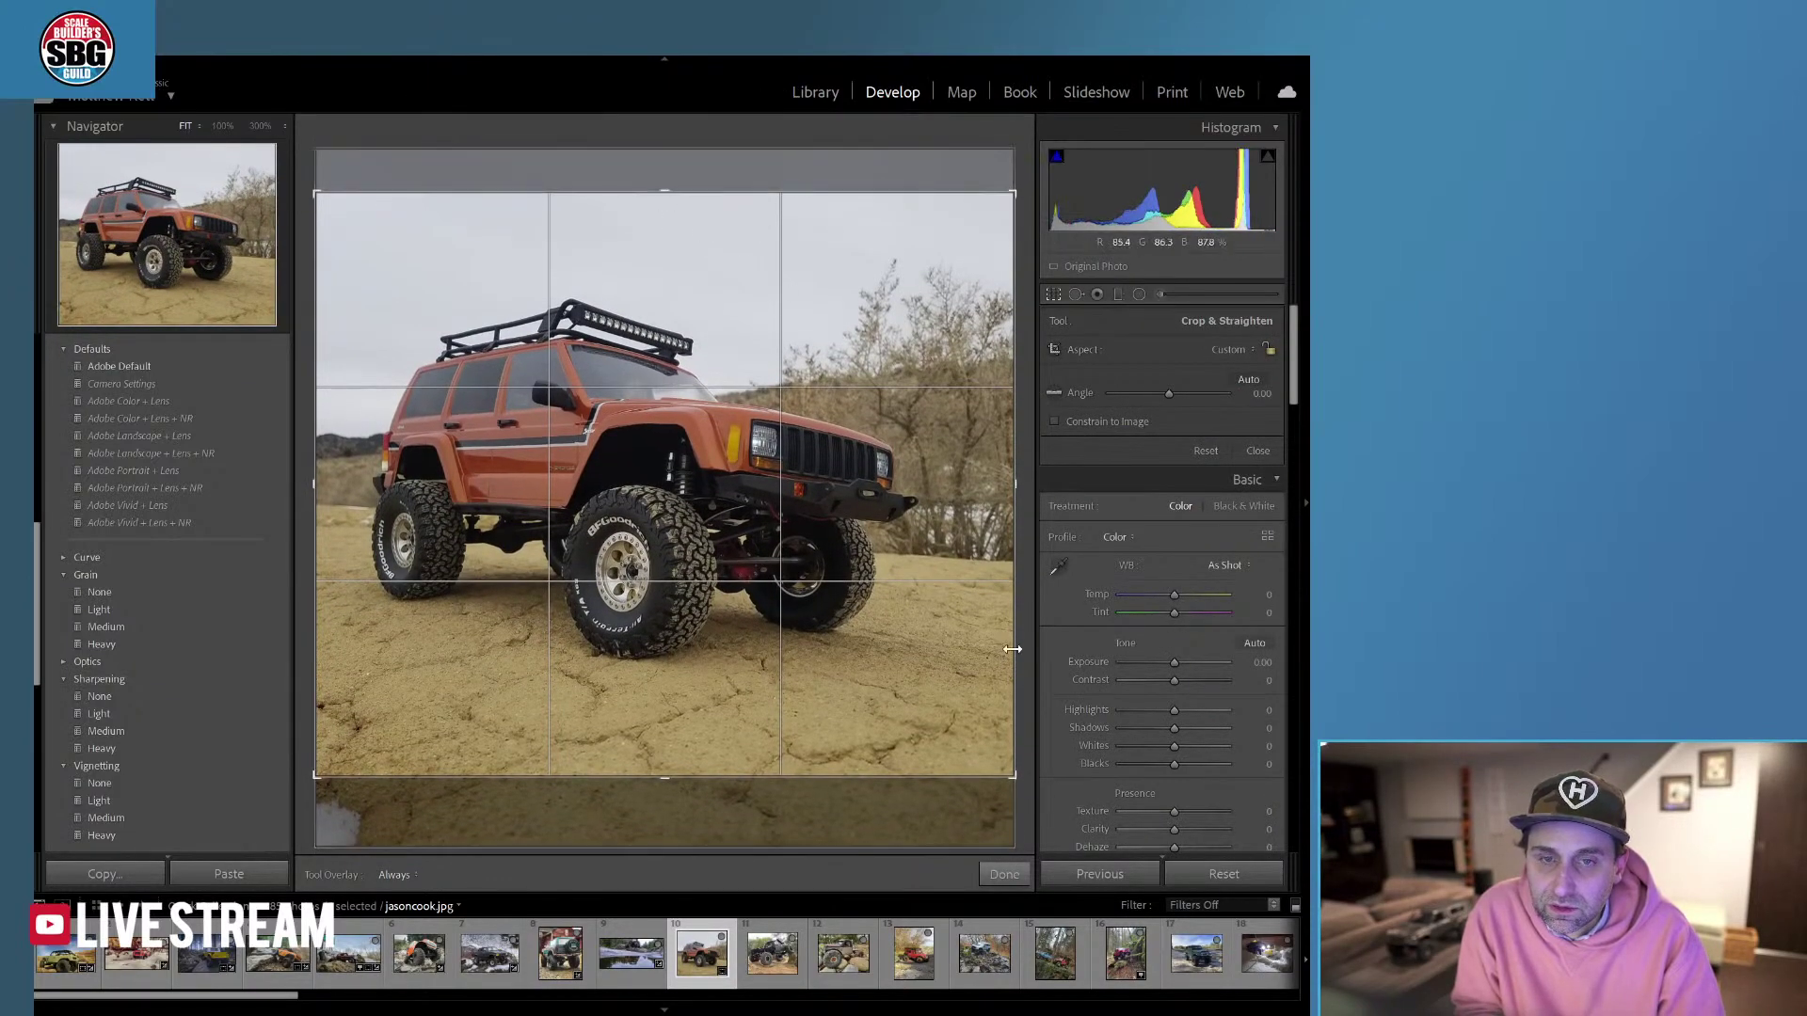
pyautogui.click(997, 874)
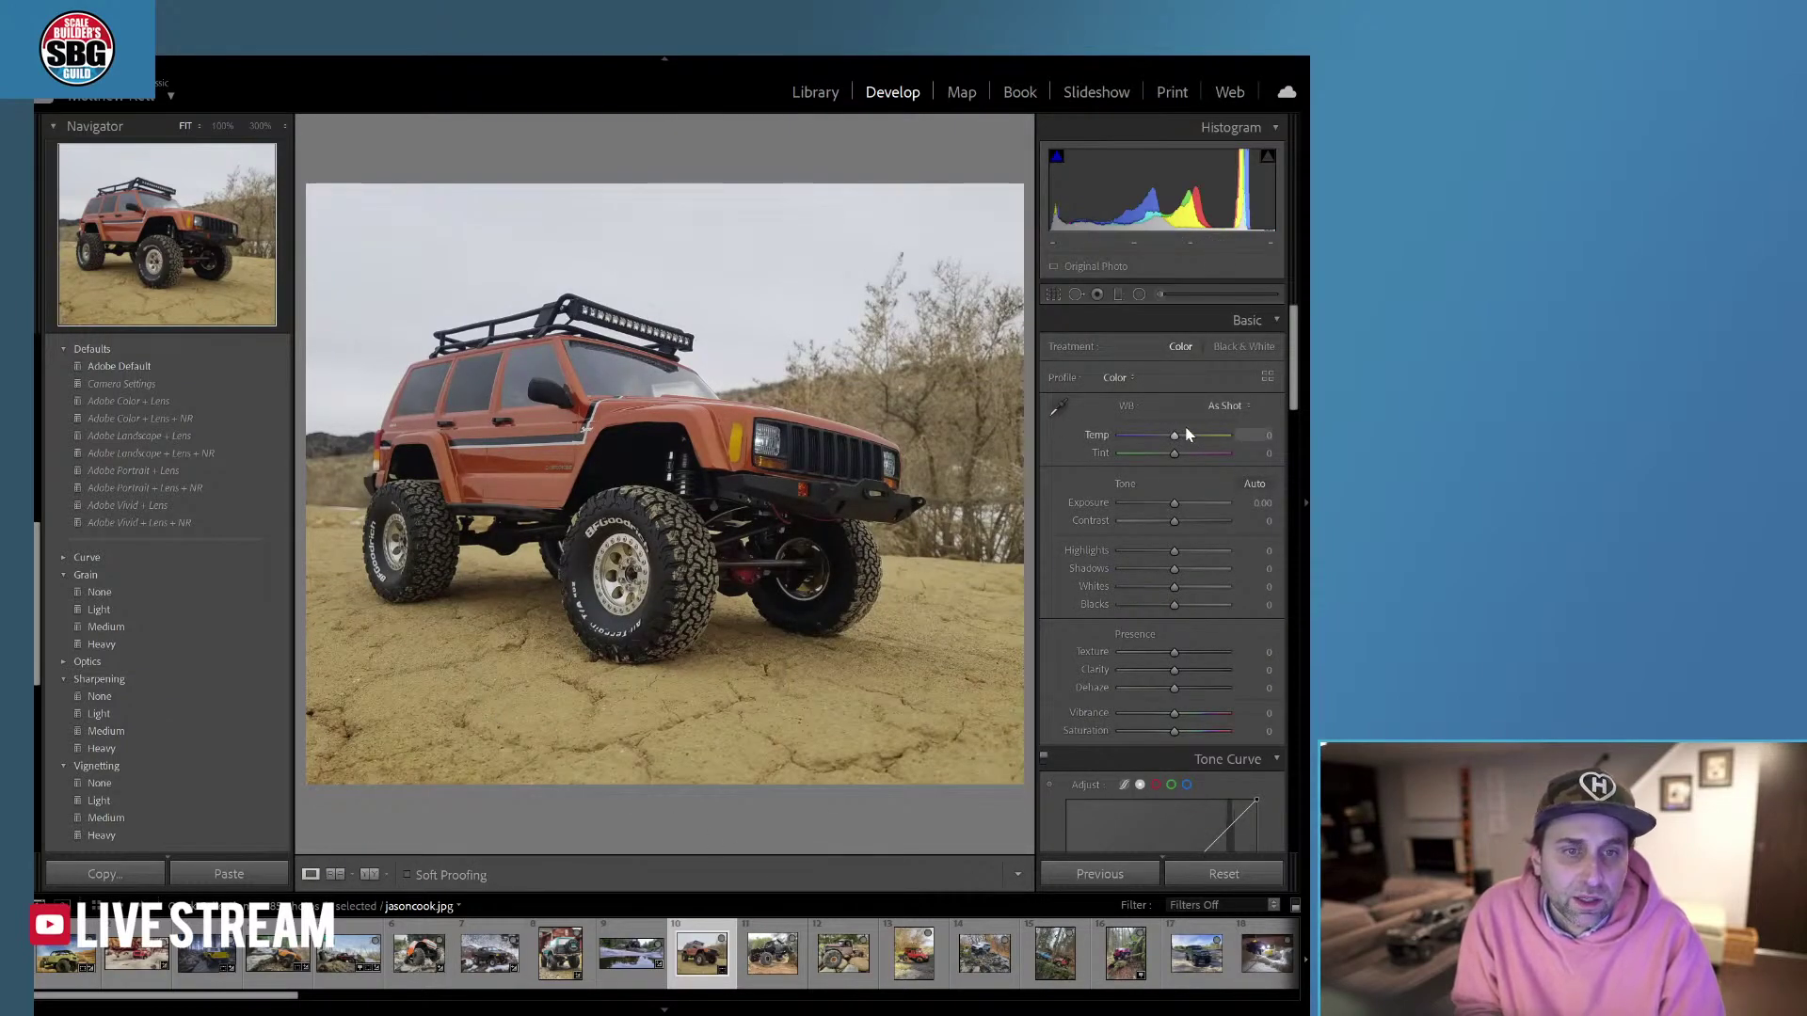
# Set the orange Jeep photo's Temp to −10, Exposure to −0.14, Highlights to −13, Shadows to −4, Texture to +43 and Clarity to +35.
pyautogui.moveTo(1171, 436); pyautogui.dragTo(1170, 435)
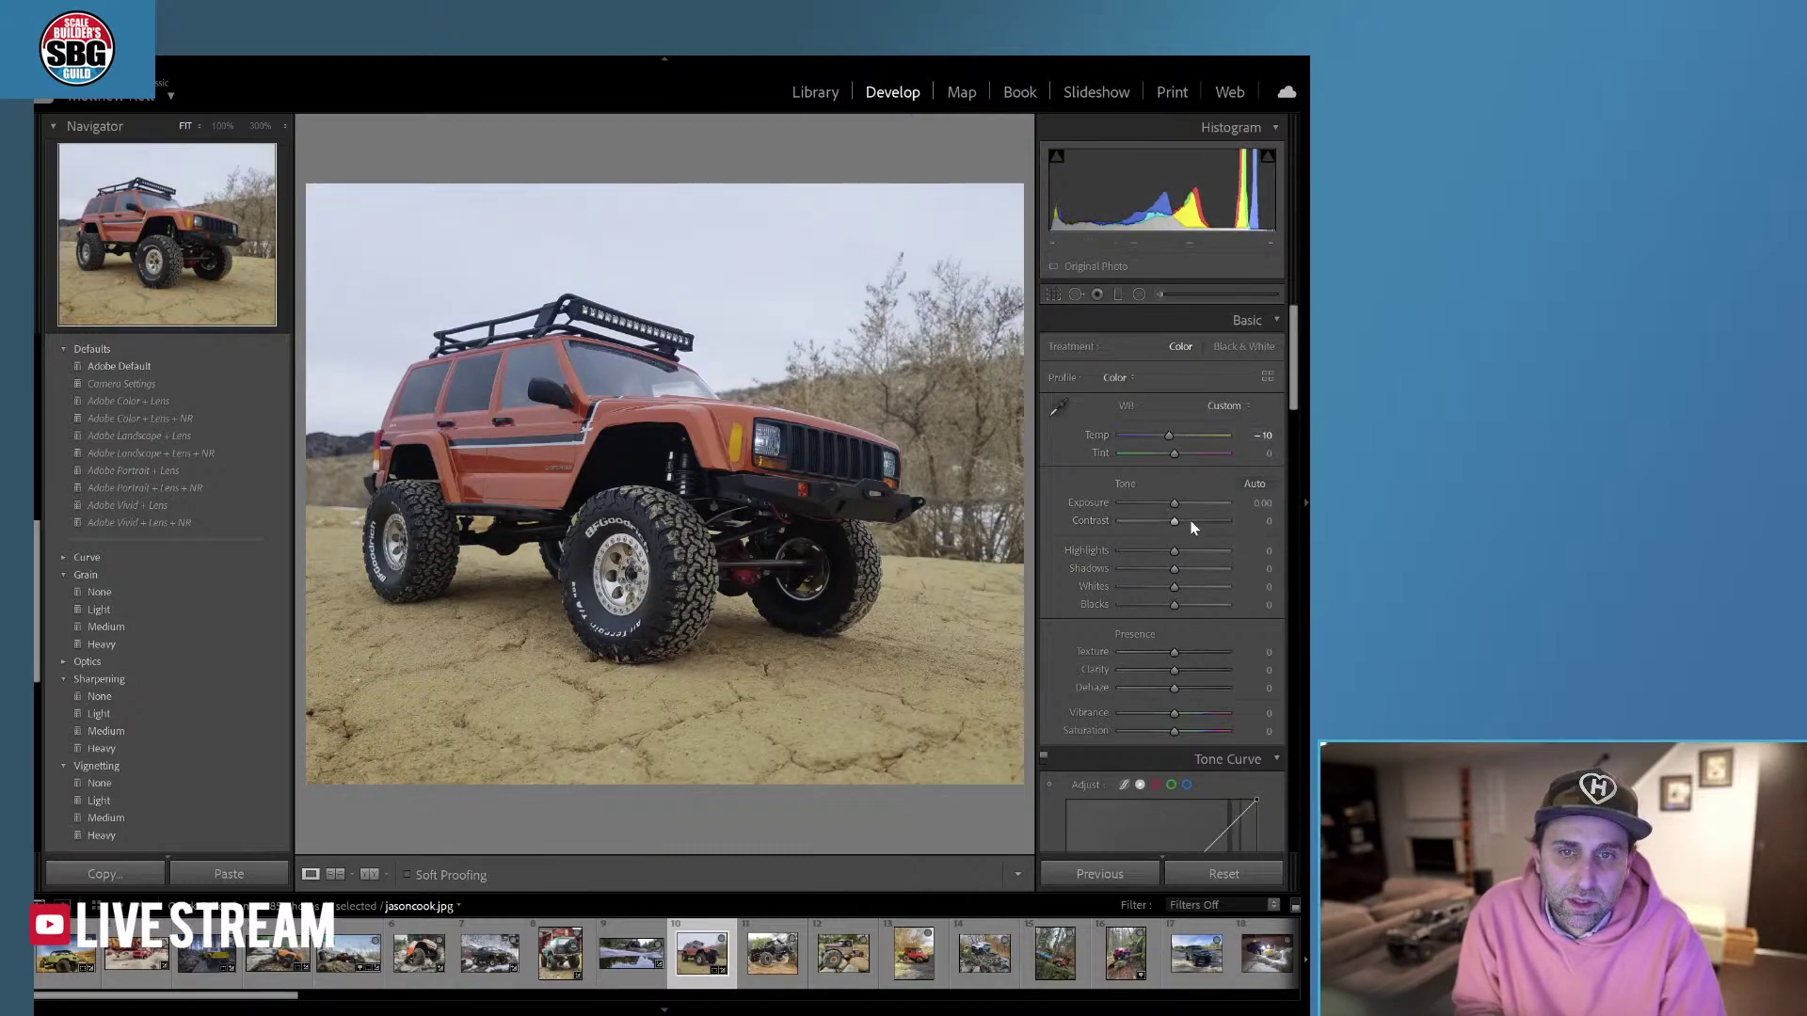
pyautogui.moveTo(1171, 501)
pyautogui.mouseDown()
pyautogui.moveTo(1156, 500)
pyautogui.moveTo(1172, 501)
pyautogui.mouseUp()
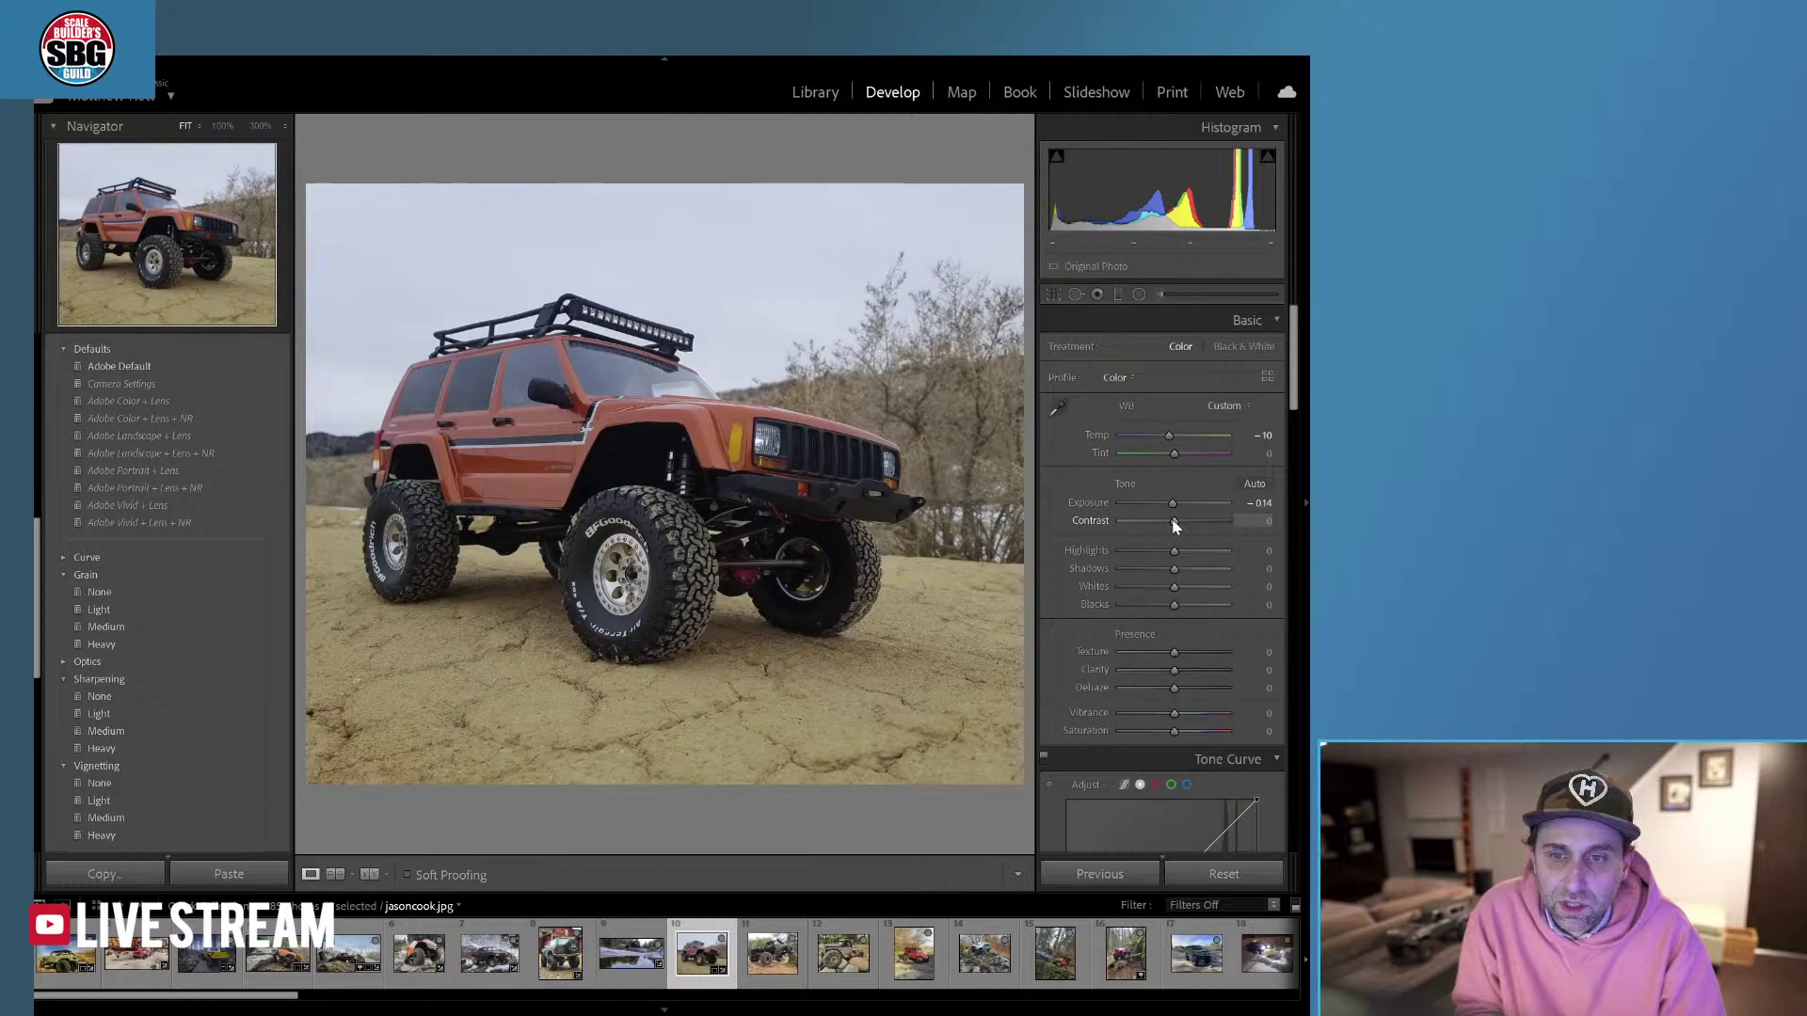
pyautogui.moveTo(1174, 525); pyautogui.dragTo(1171, 569)
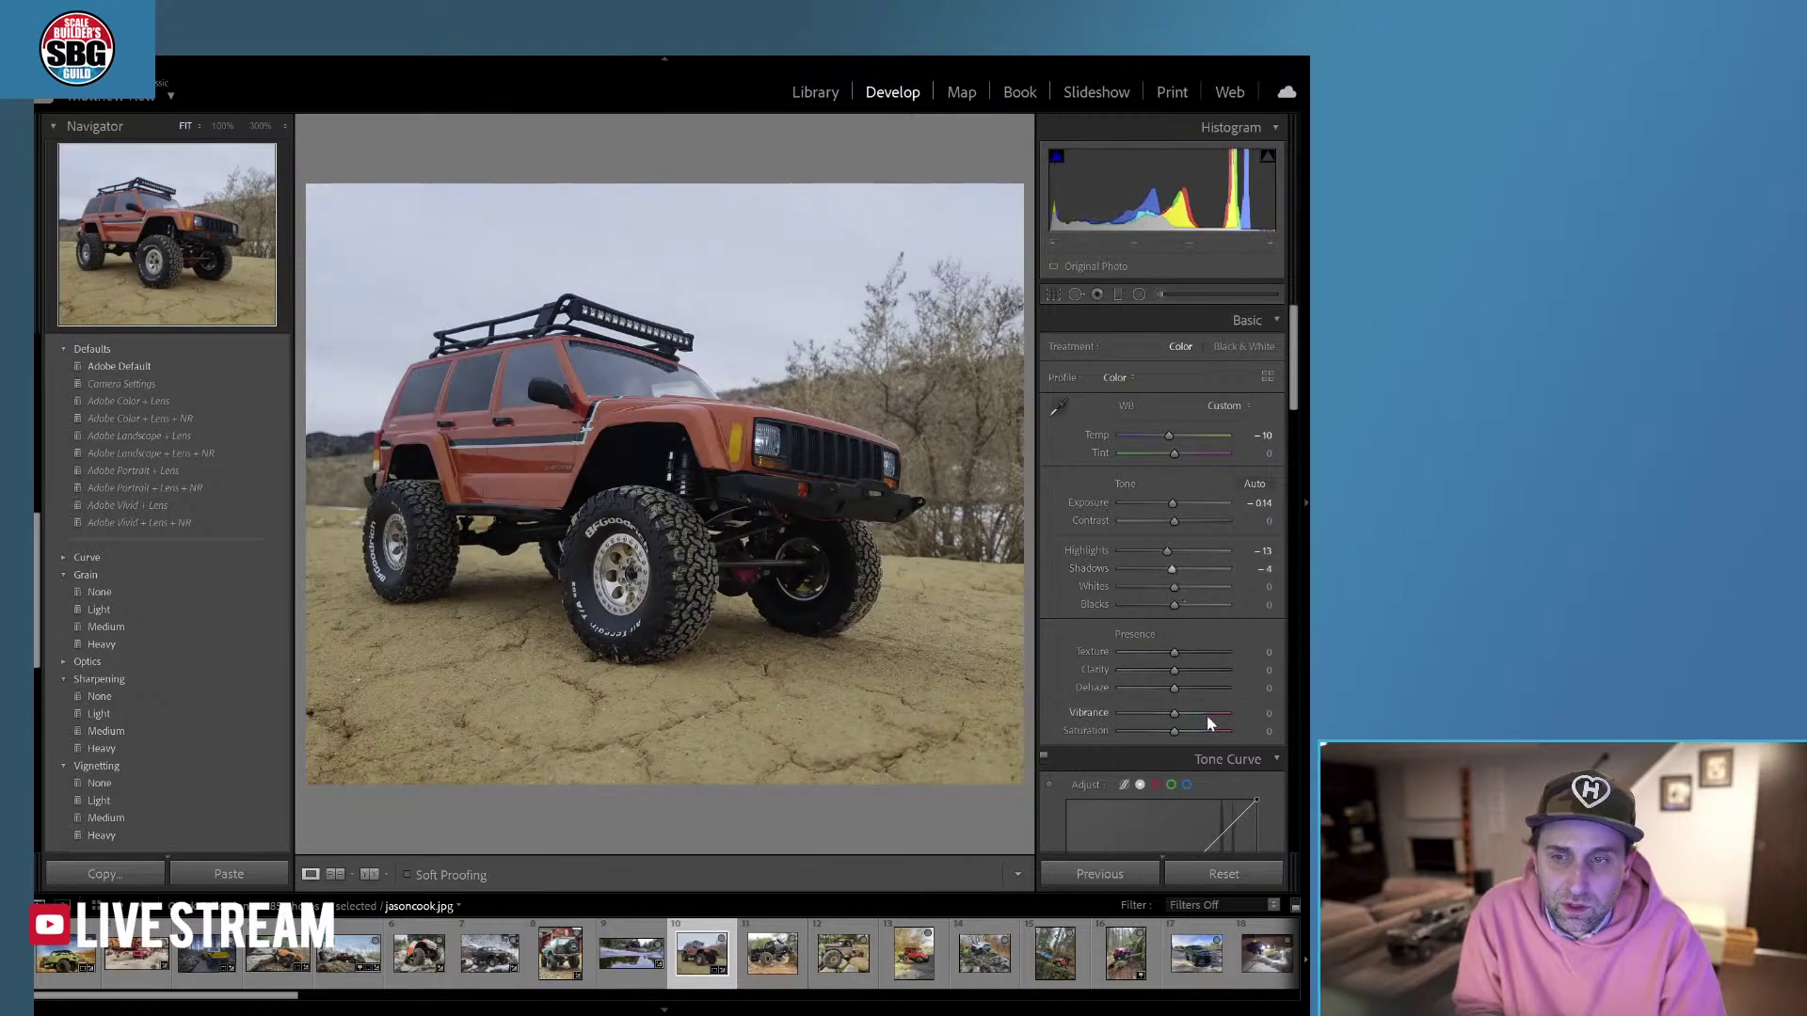
pyautogui.moveTo(1174, 652); pyautogui.dragTo(1195, 652)
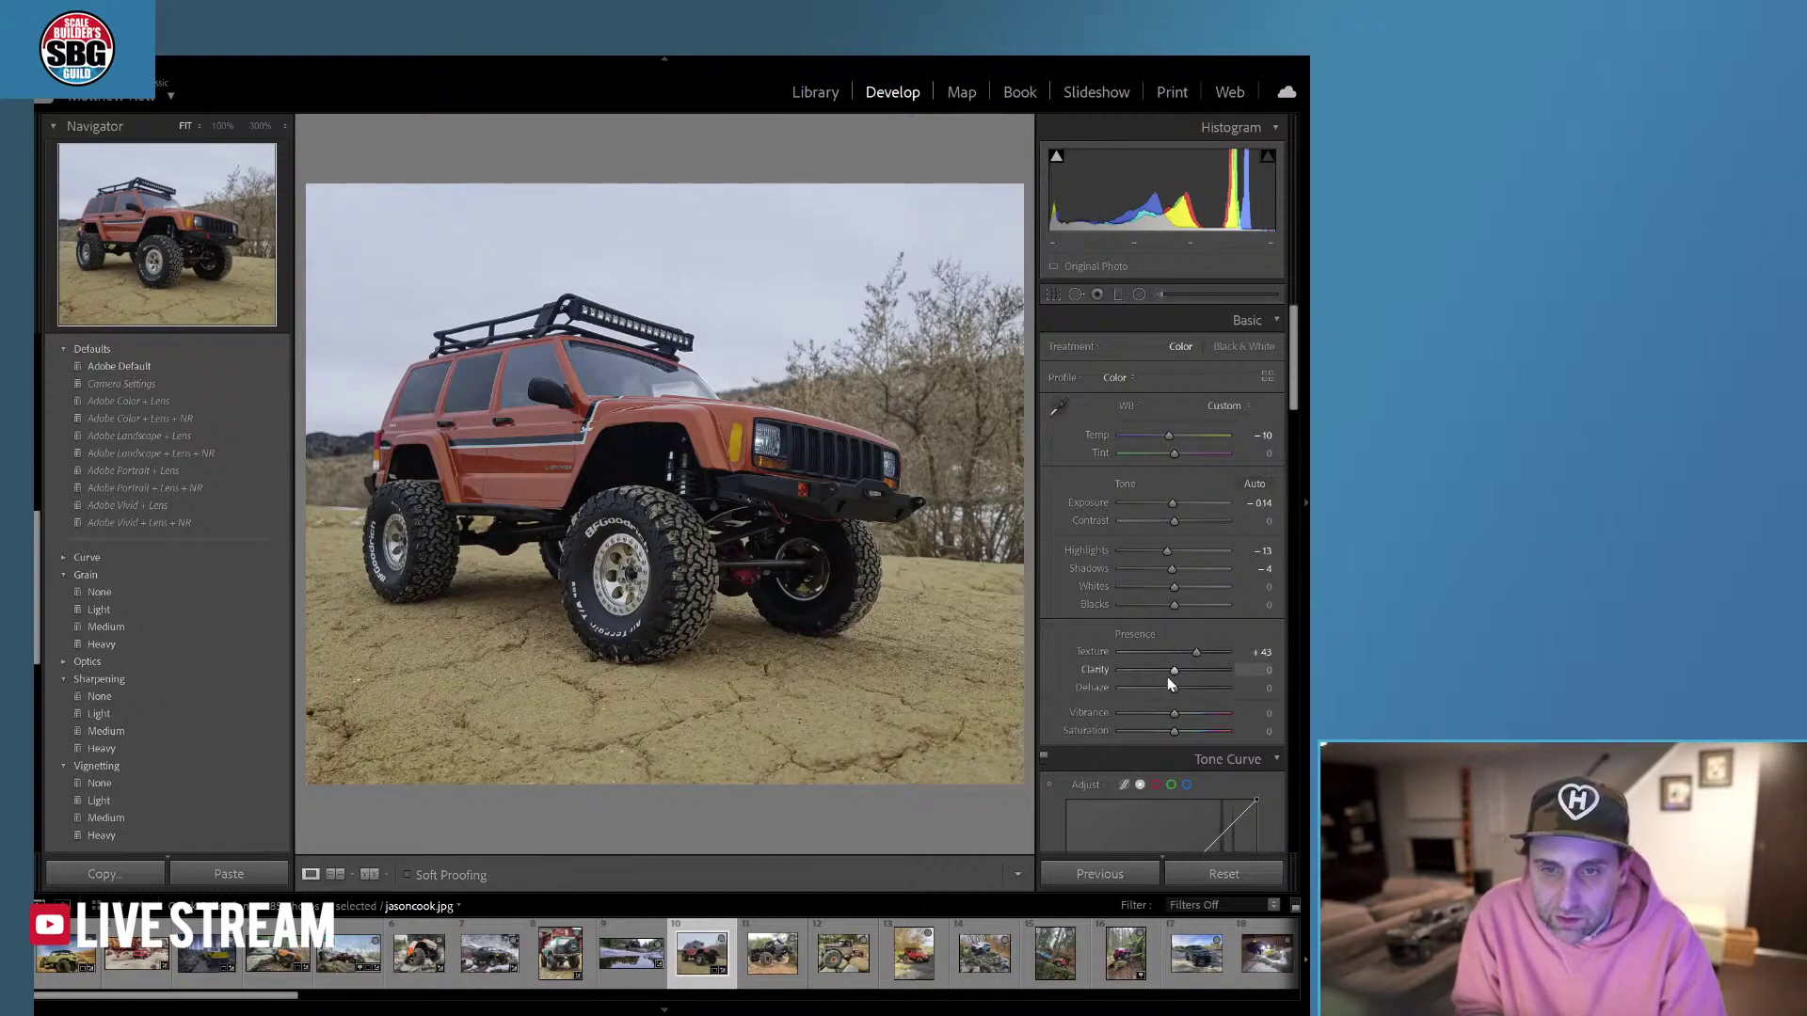
pyautogui.moveTo(1175, 670); pyautogui.dragTo(1193, 670)
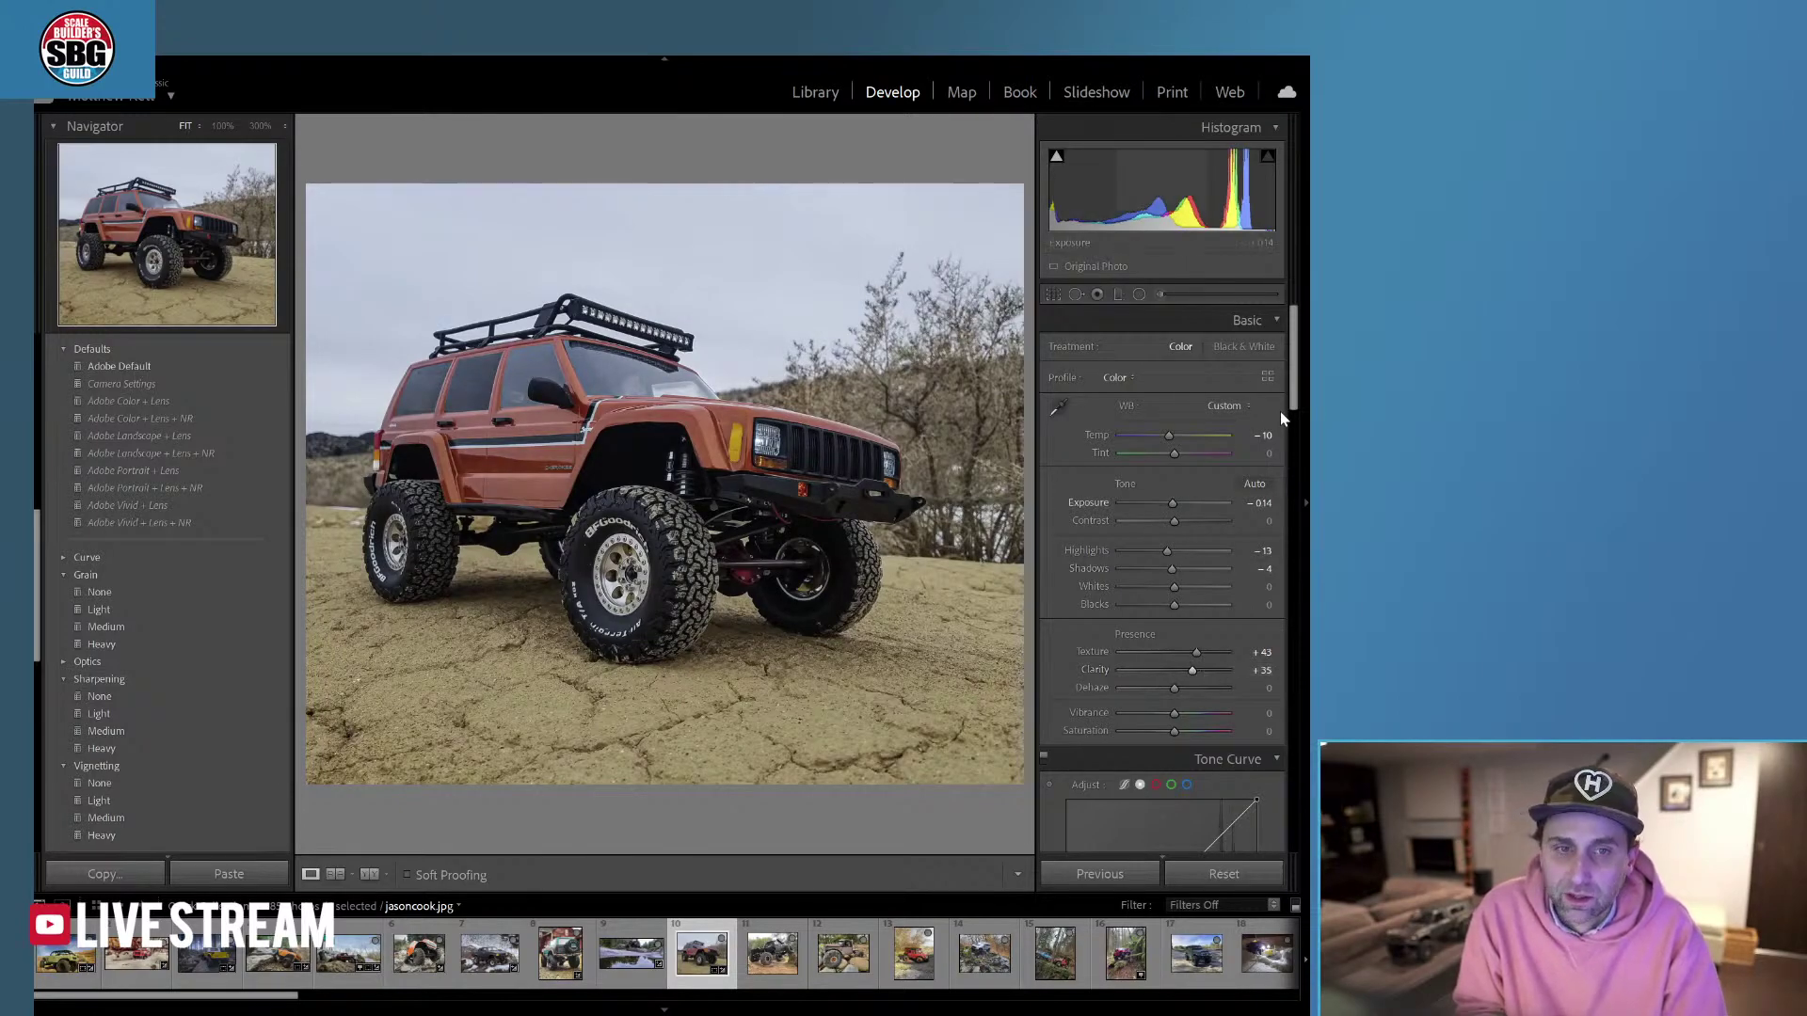
# Set the orange Jeep photo's HSL saturation for Orange to +63.
pyautogui.moveTo(1295, 384); pyautogui.dragTo(1295, 534)
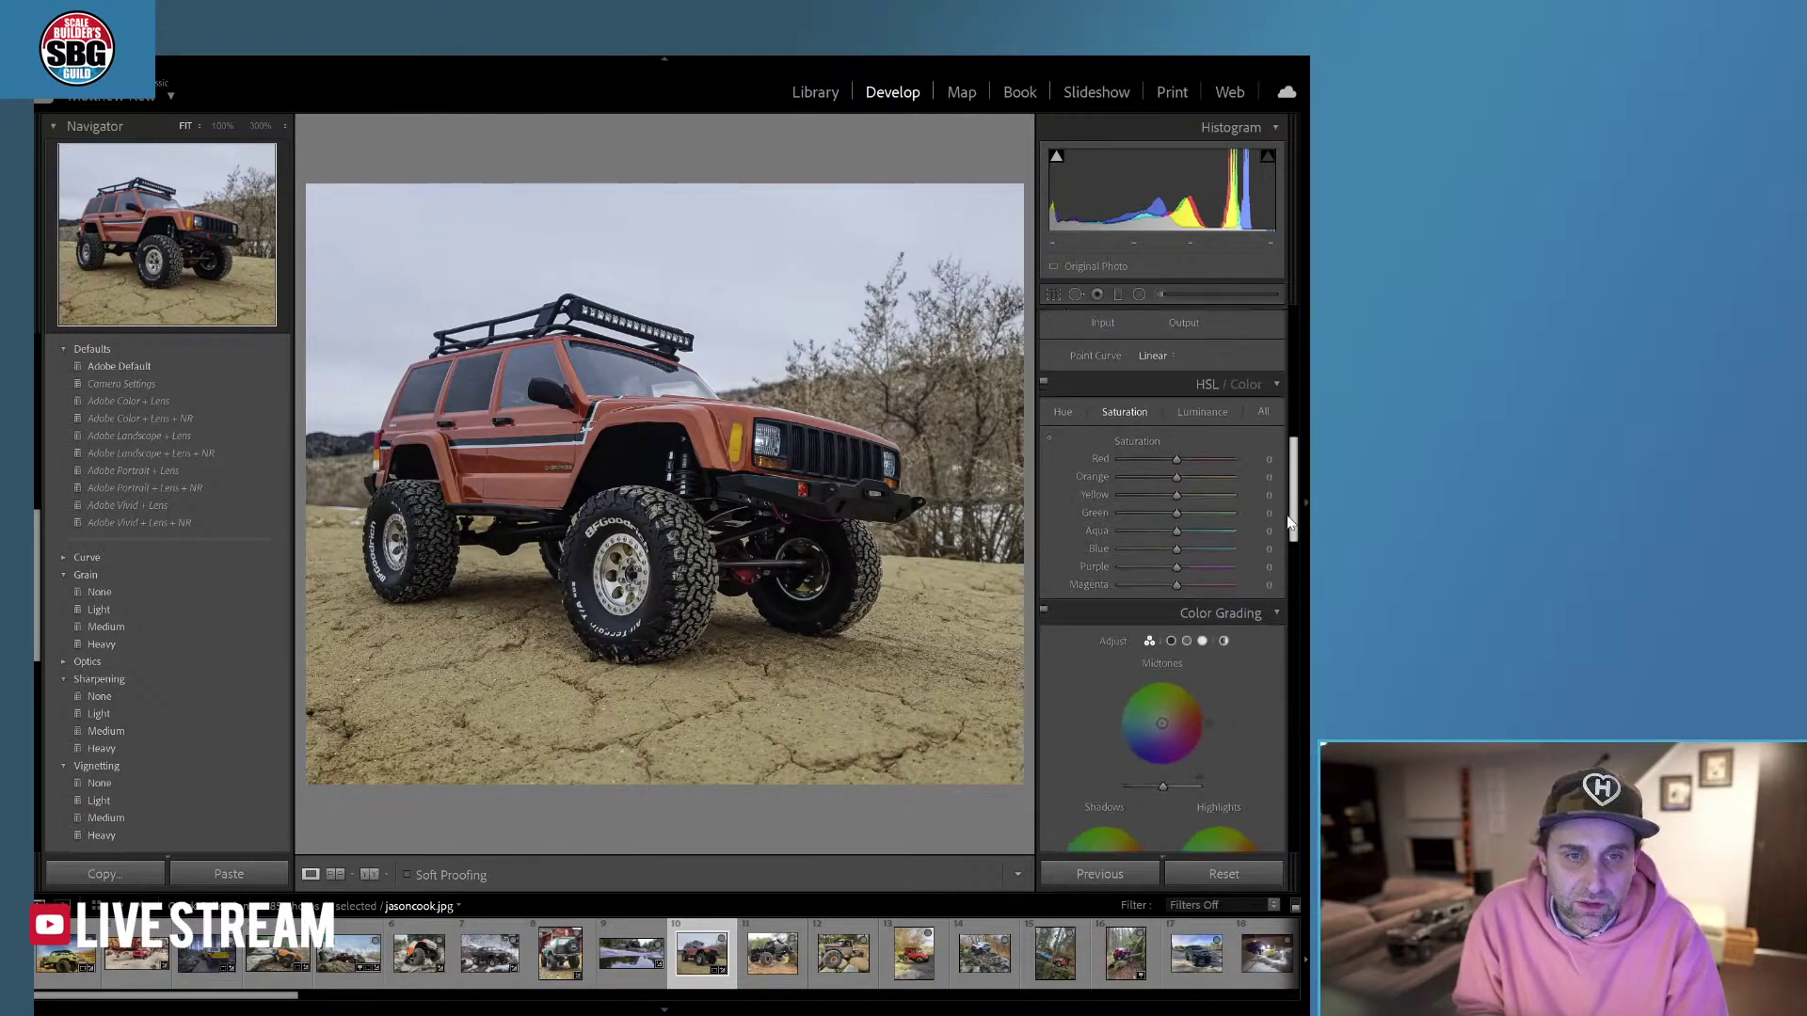
pyautogui.moveTo(1184, 478); pyautogui.dragTo(1211, 477)
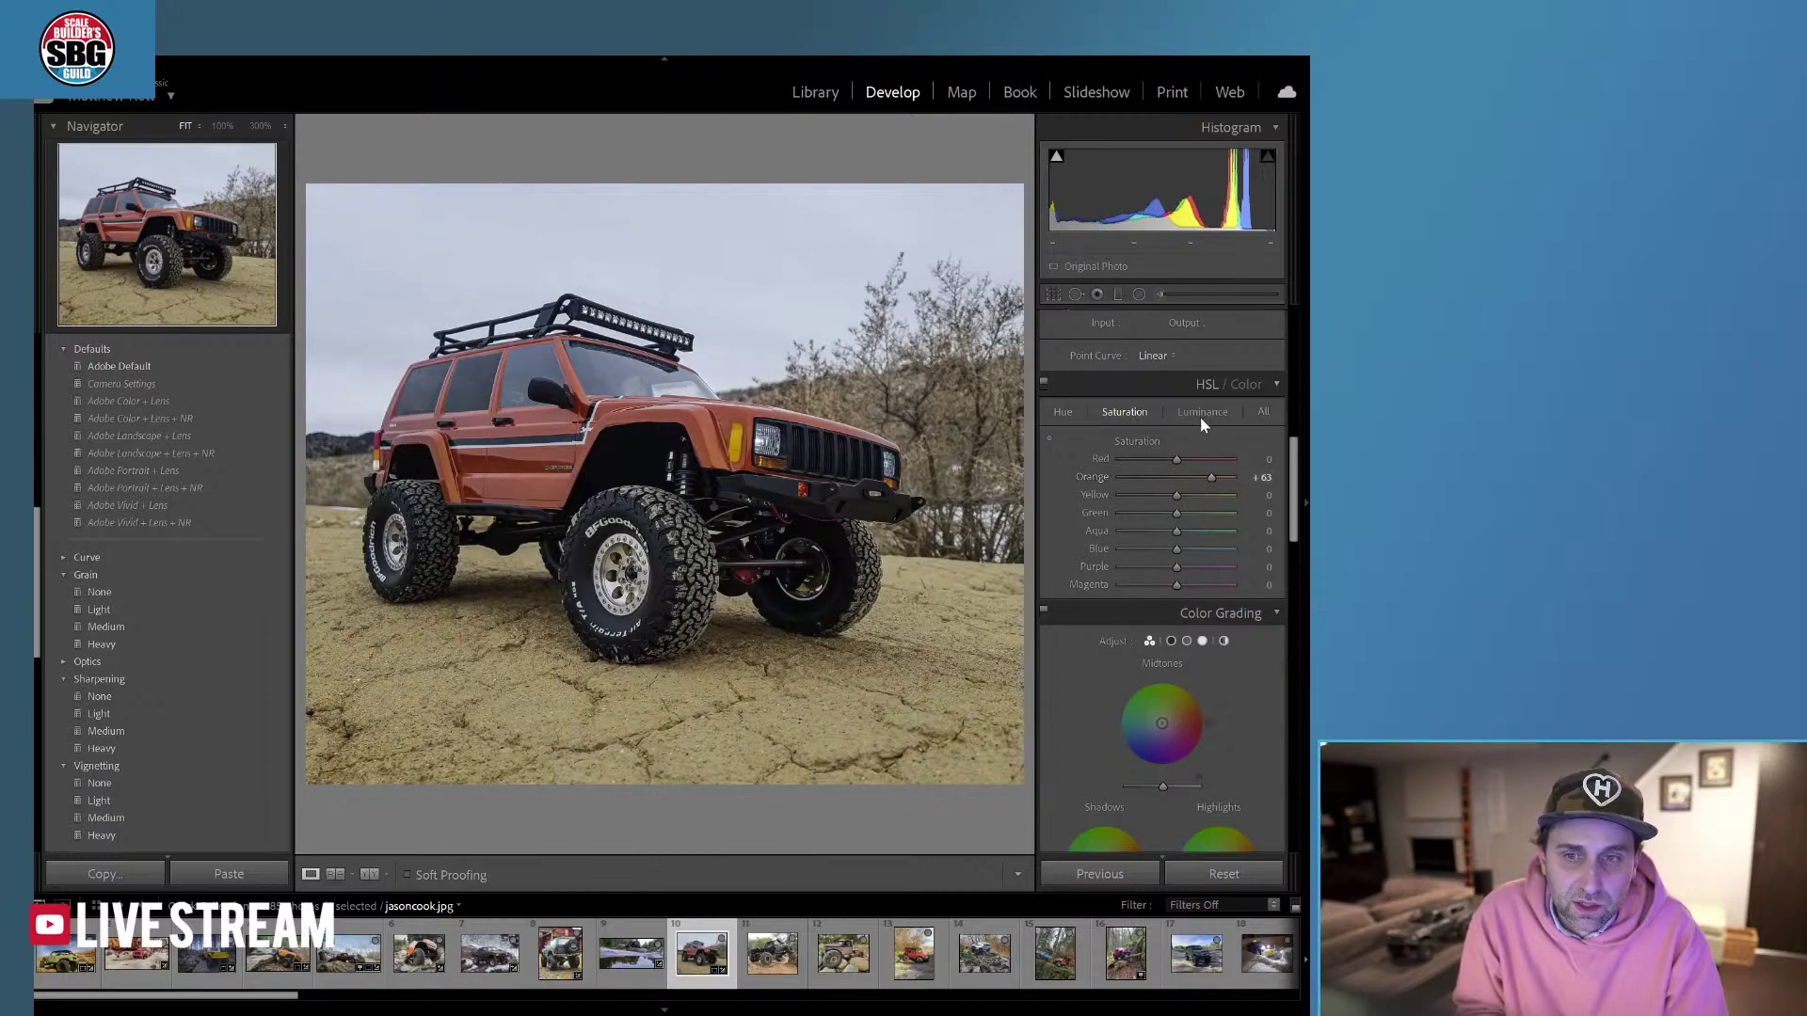
# Set the orange Jeep photo's HSL luminance for Orange to −24 and Yellow to −9, and hue for Red to +24 and Orange to −13.
pyautogui.click(1194, 421)
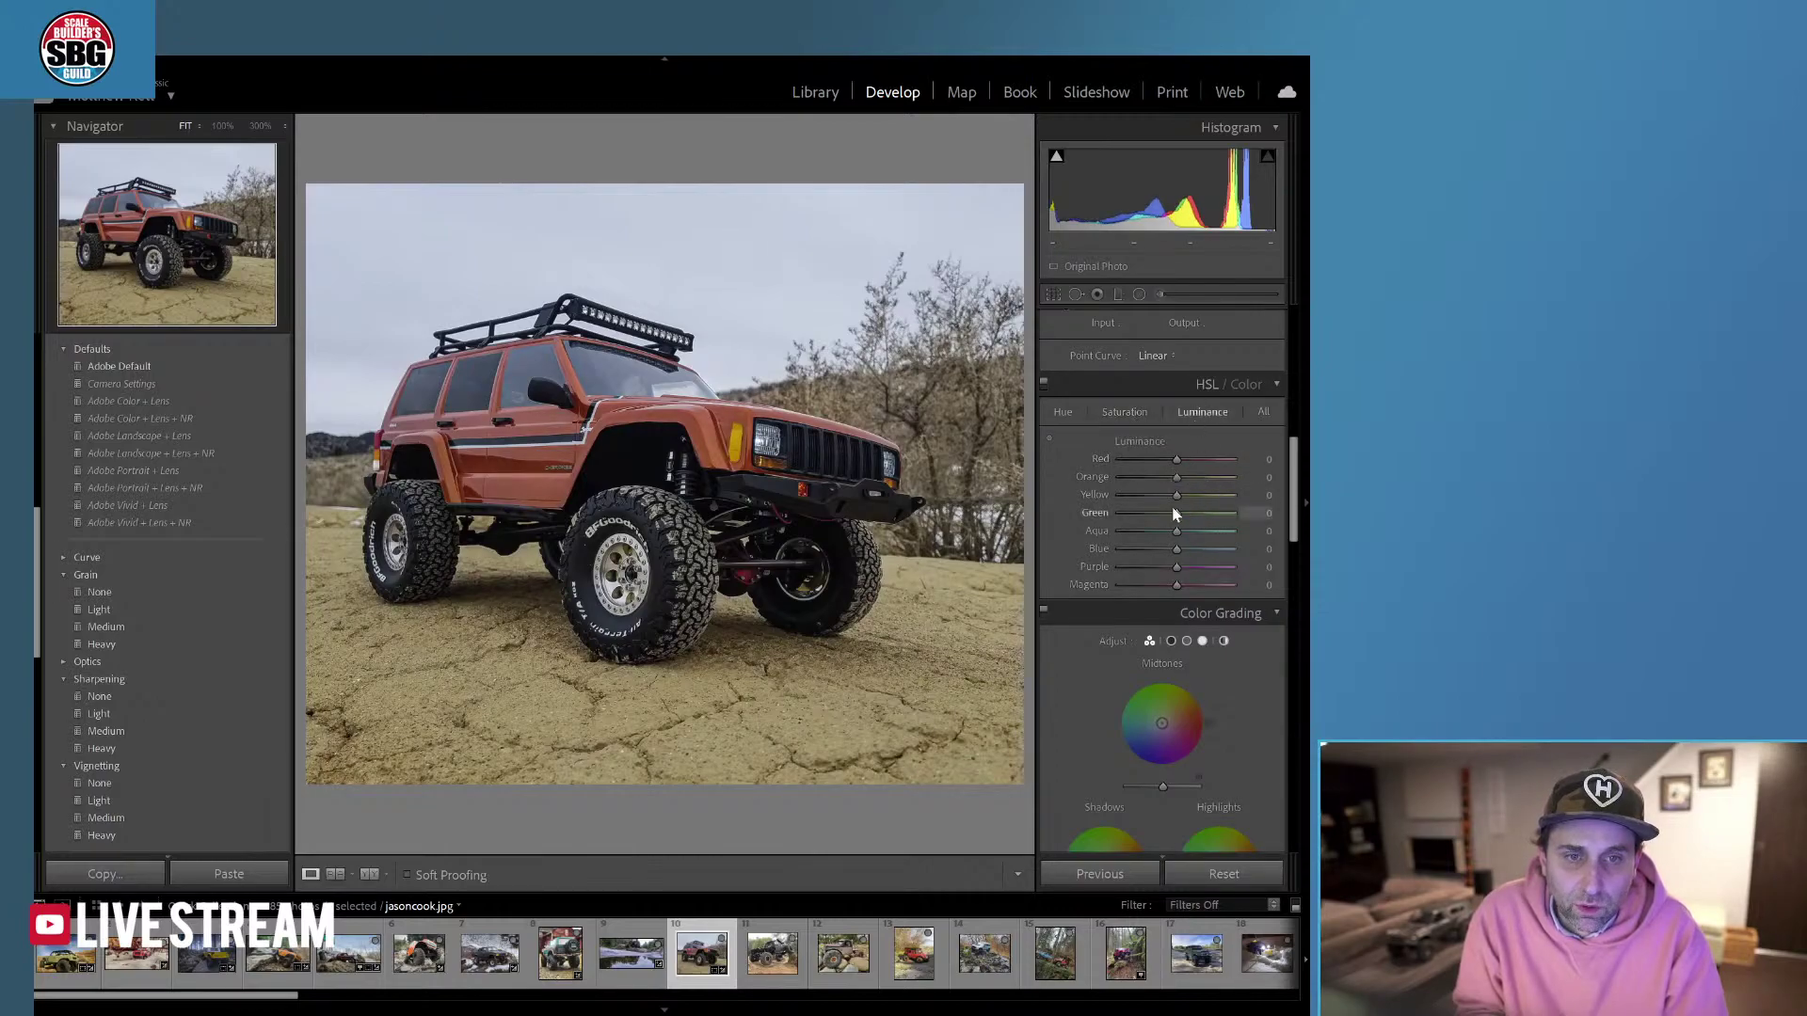
pyautogui.moveTo(1177, 477); pyautogui.dragTo(1163, 483)
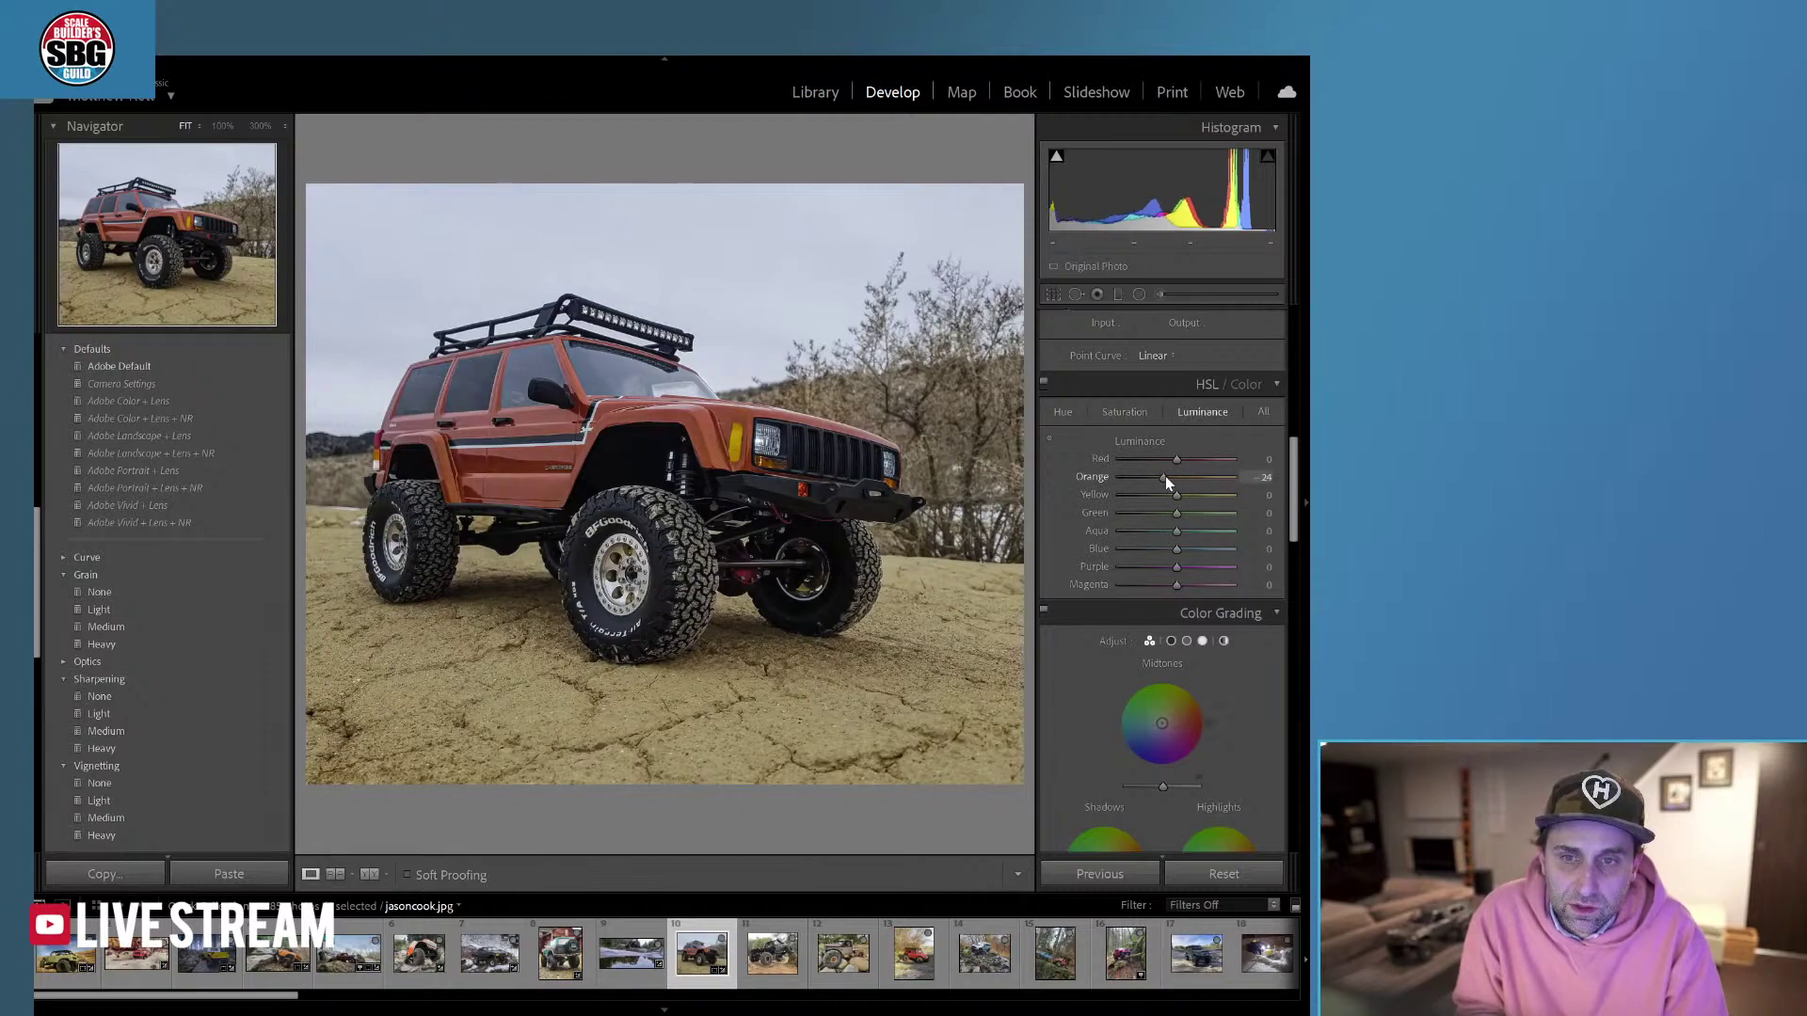
pyautogui.click(1063, 411)
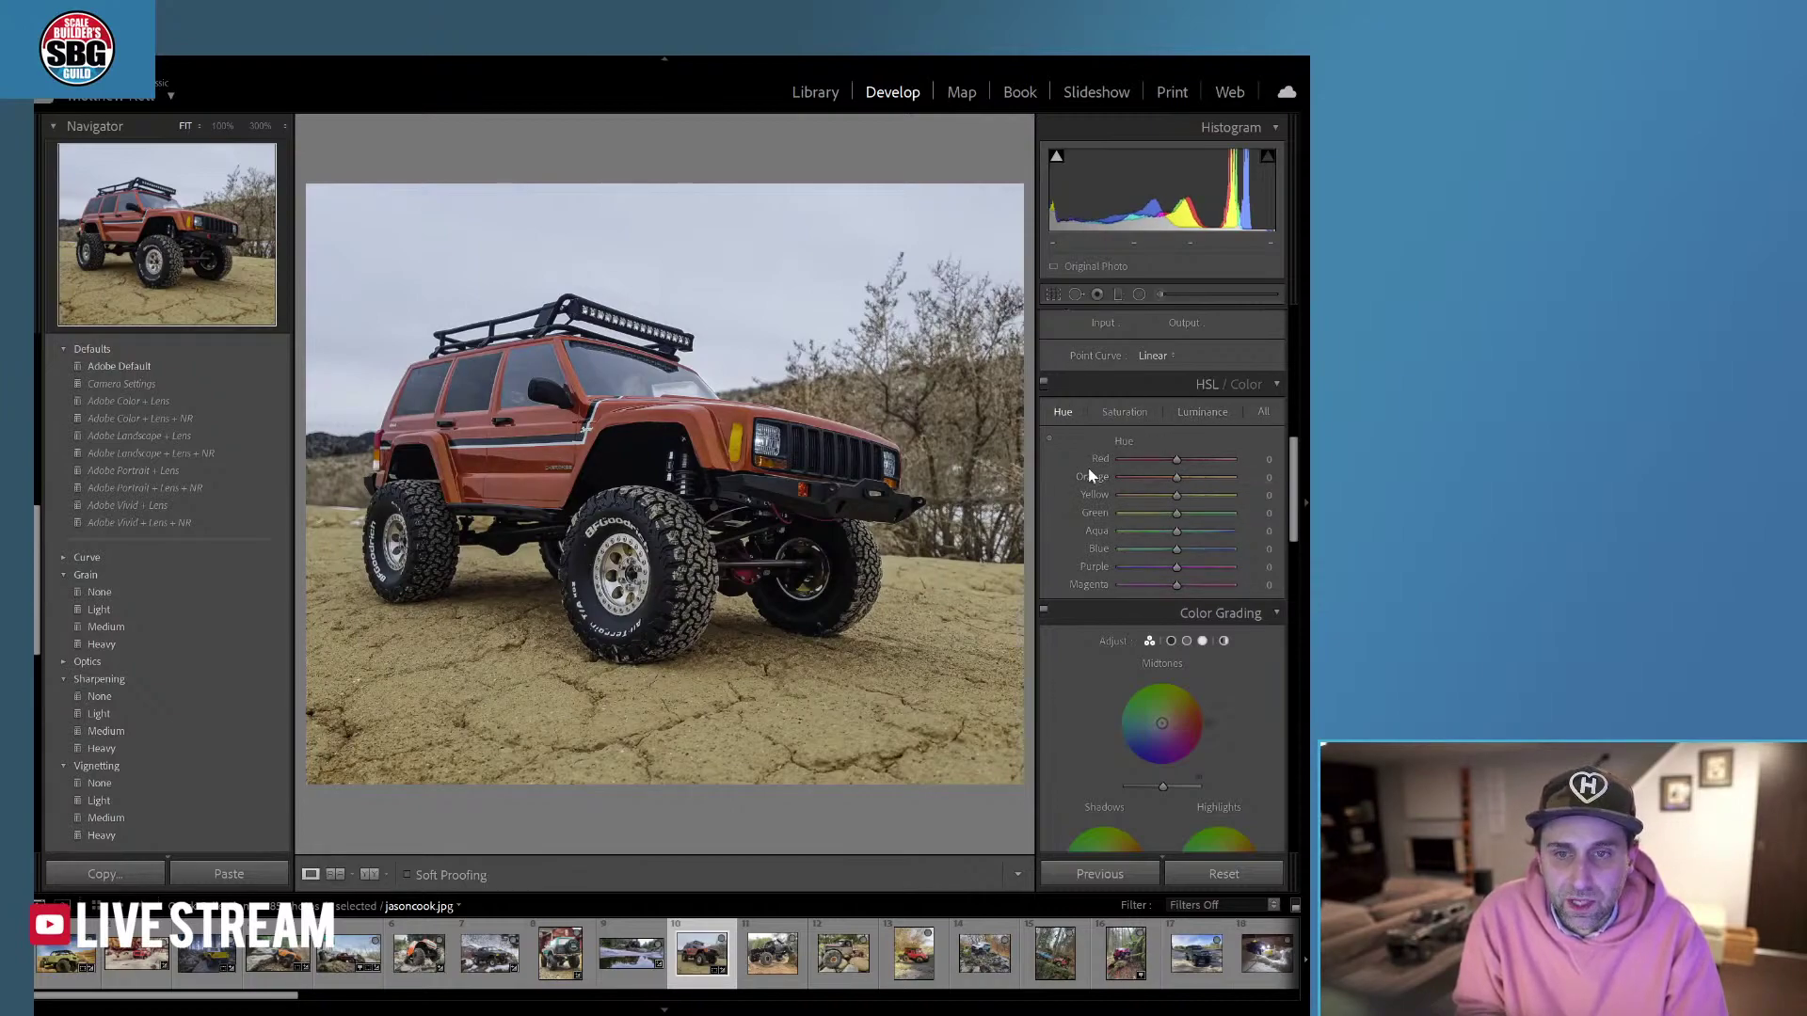
pyautogui.moveTo(1172, 483); pyautogui.dragTo(1202, 459)
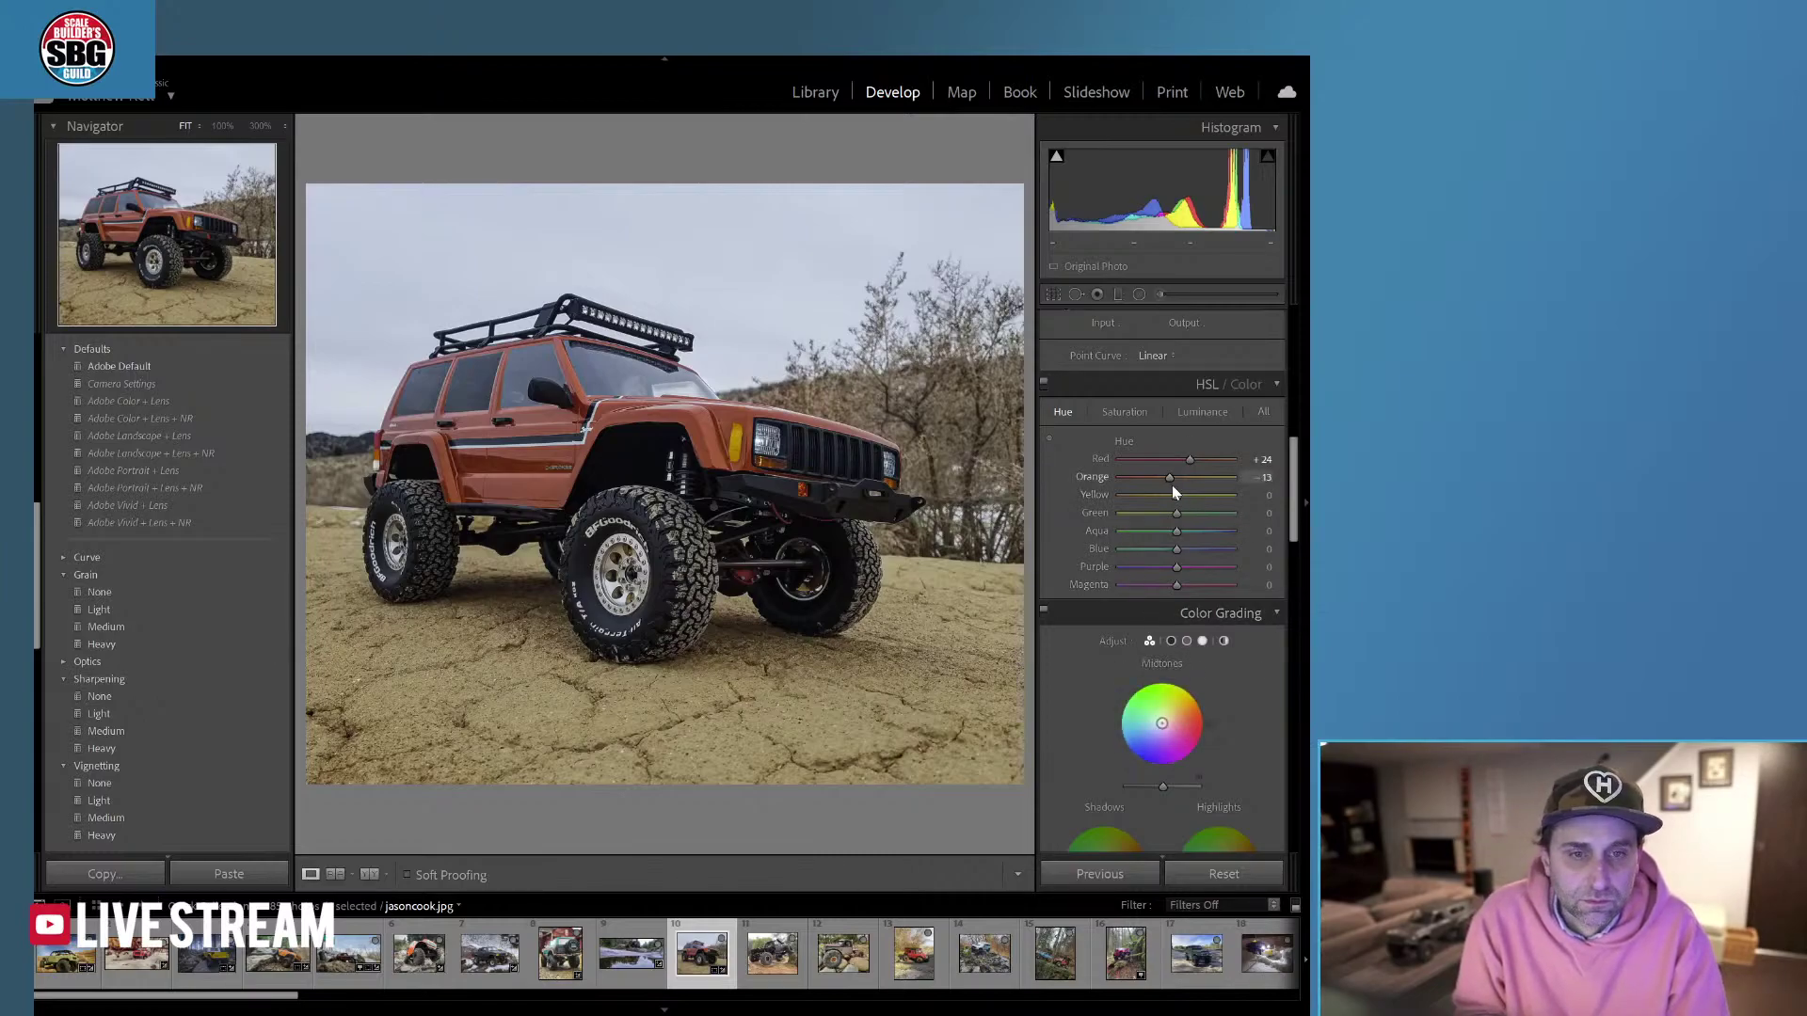
pyautogui.click(1203, 412)
pyautogui.moveTo(1176, 495); pyautogui.dragTo(1172, 500)
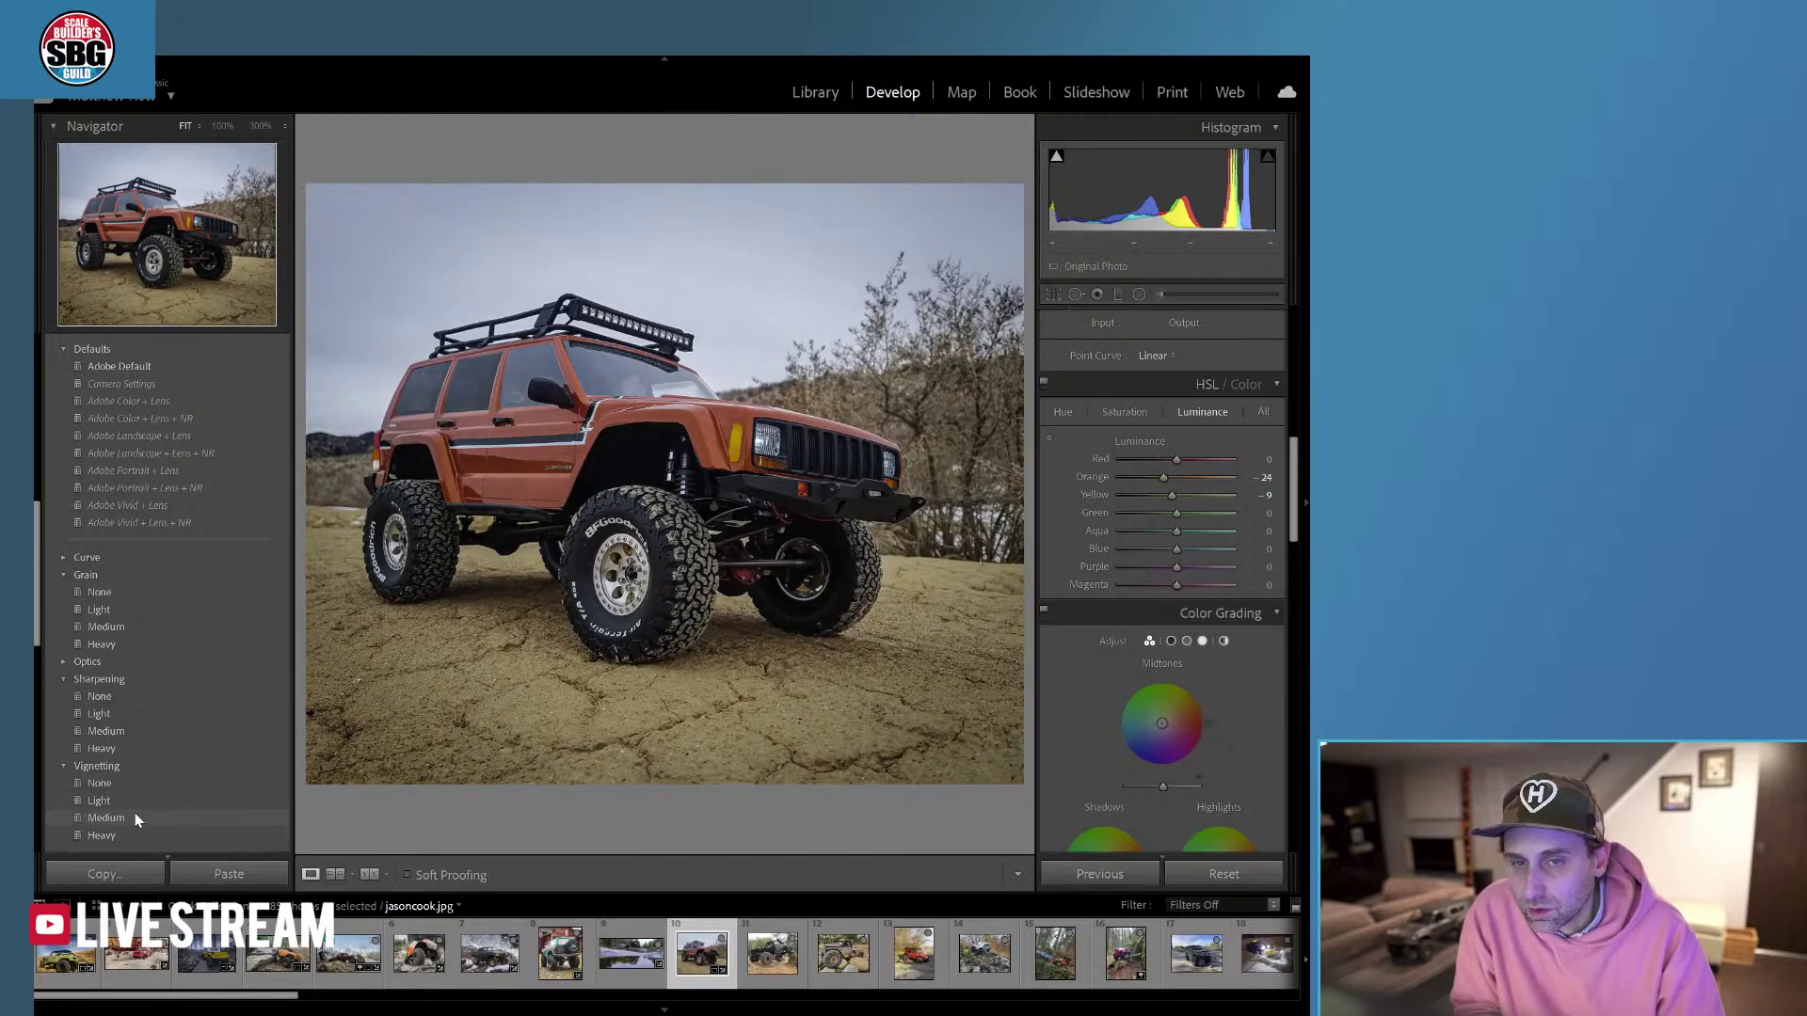
# Apply the Light vignetting preset and add a graduated filter over the sky with the CO - Landscape - Enhance Trees effect.
pyautogui.click(134, 798)
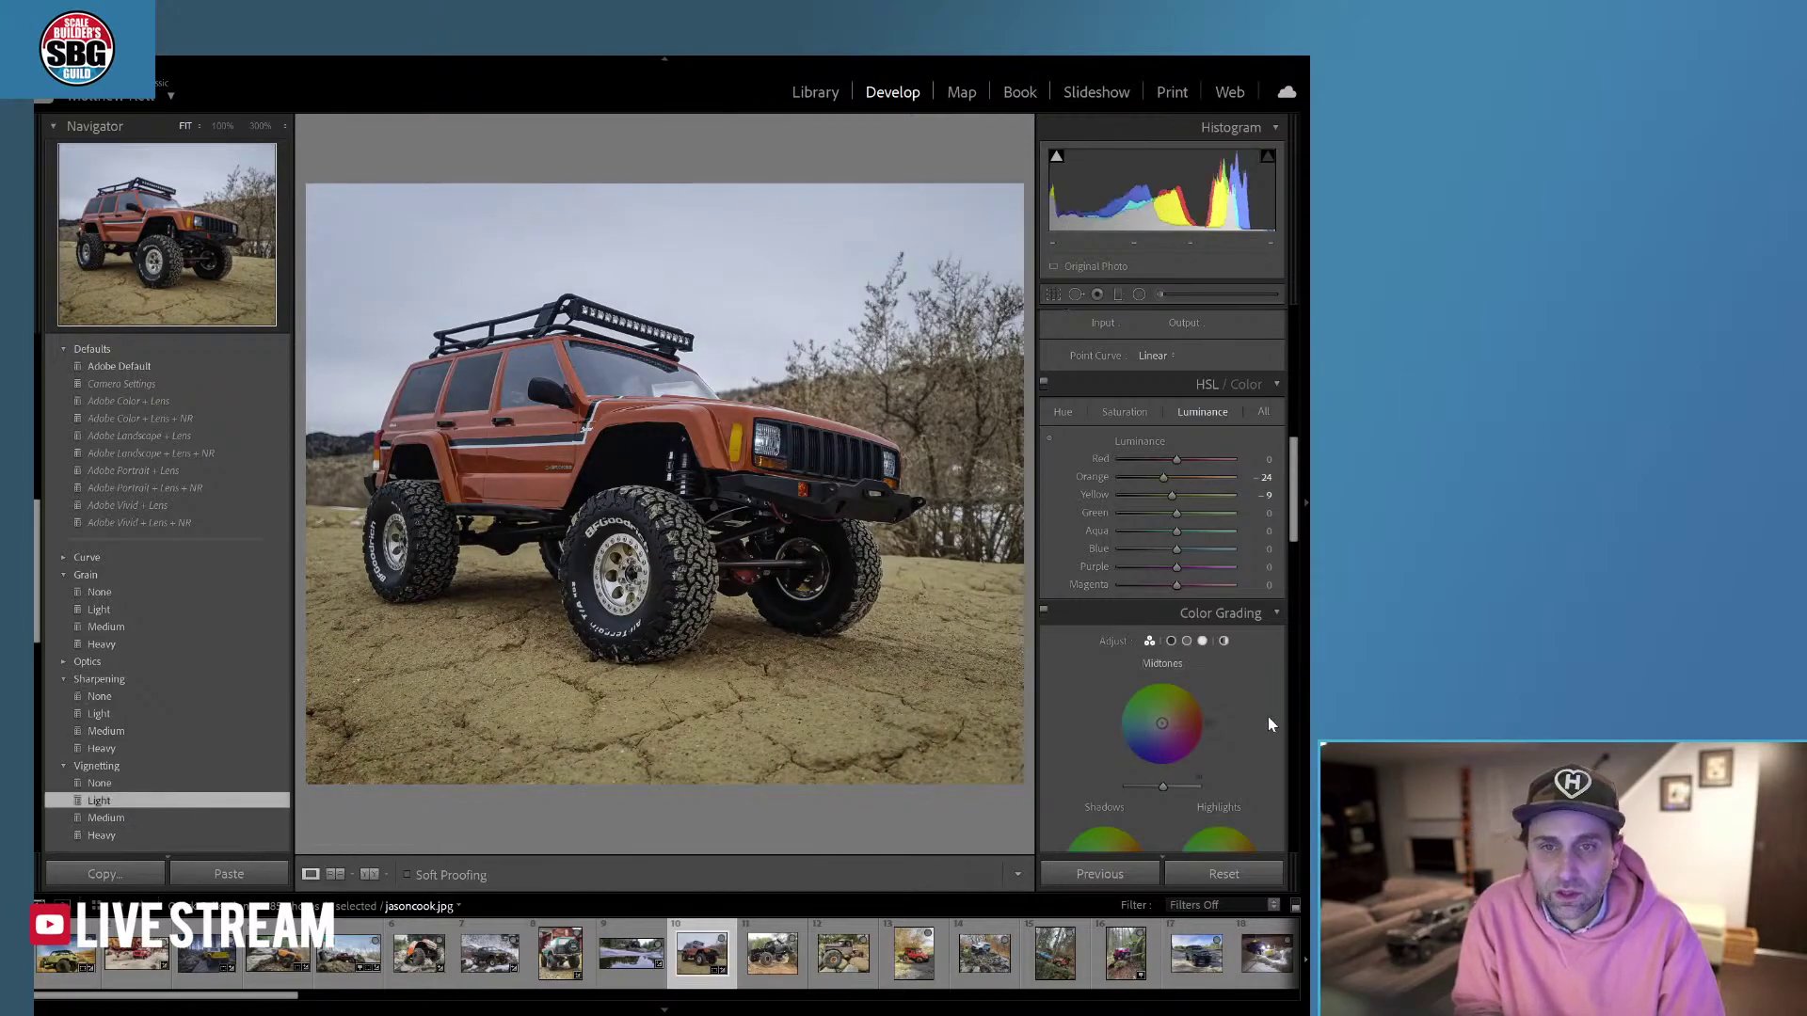
pyautogui.click(1120, 295)
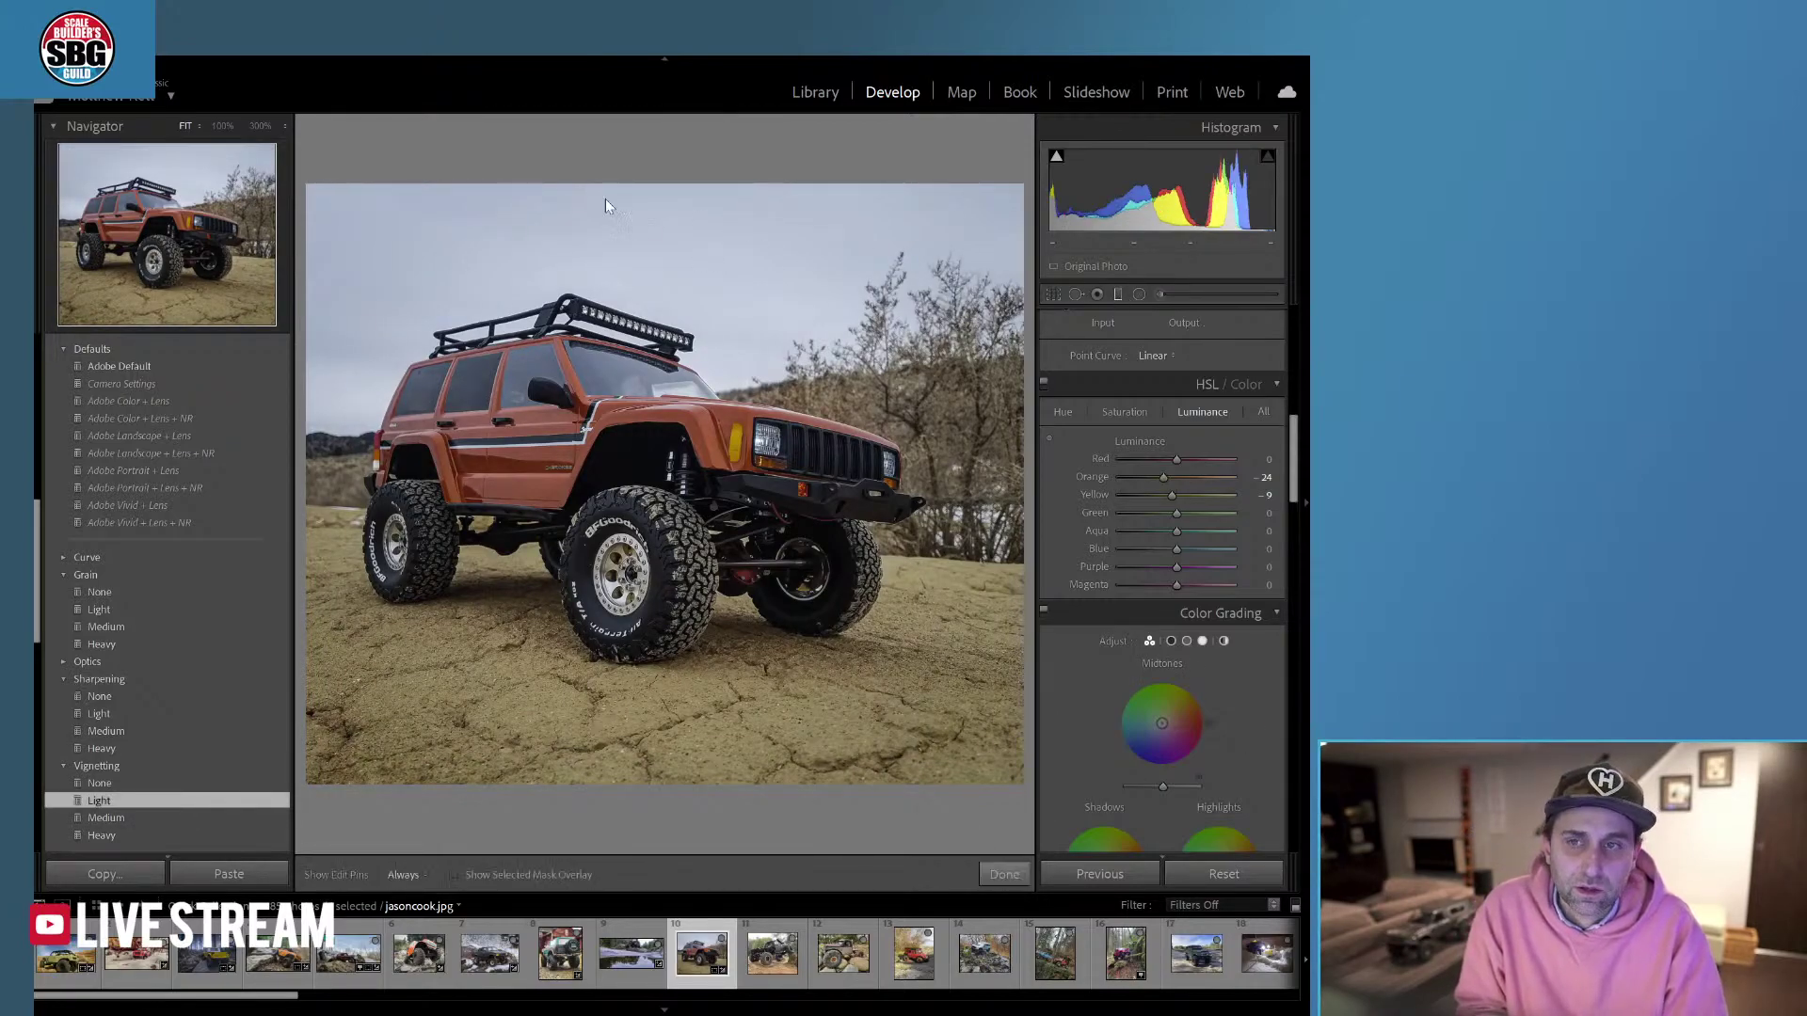
pyautogui.moveTo(568, 161); pyautogui.dragTo(584, 412)
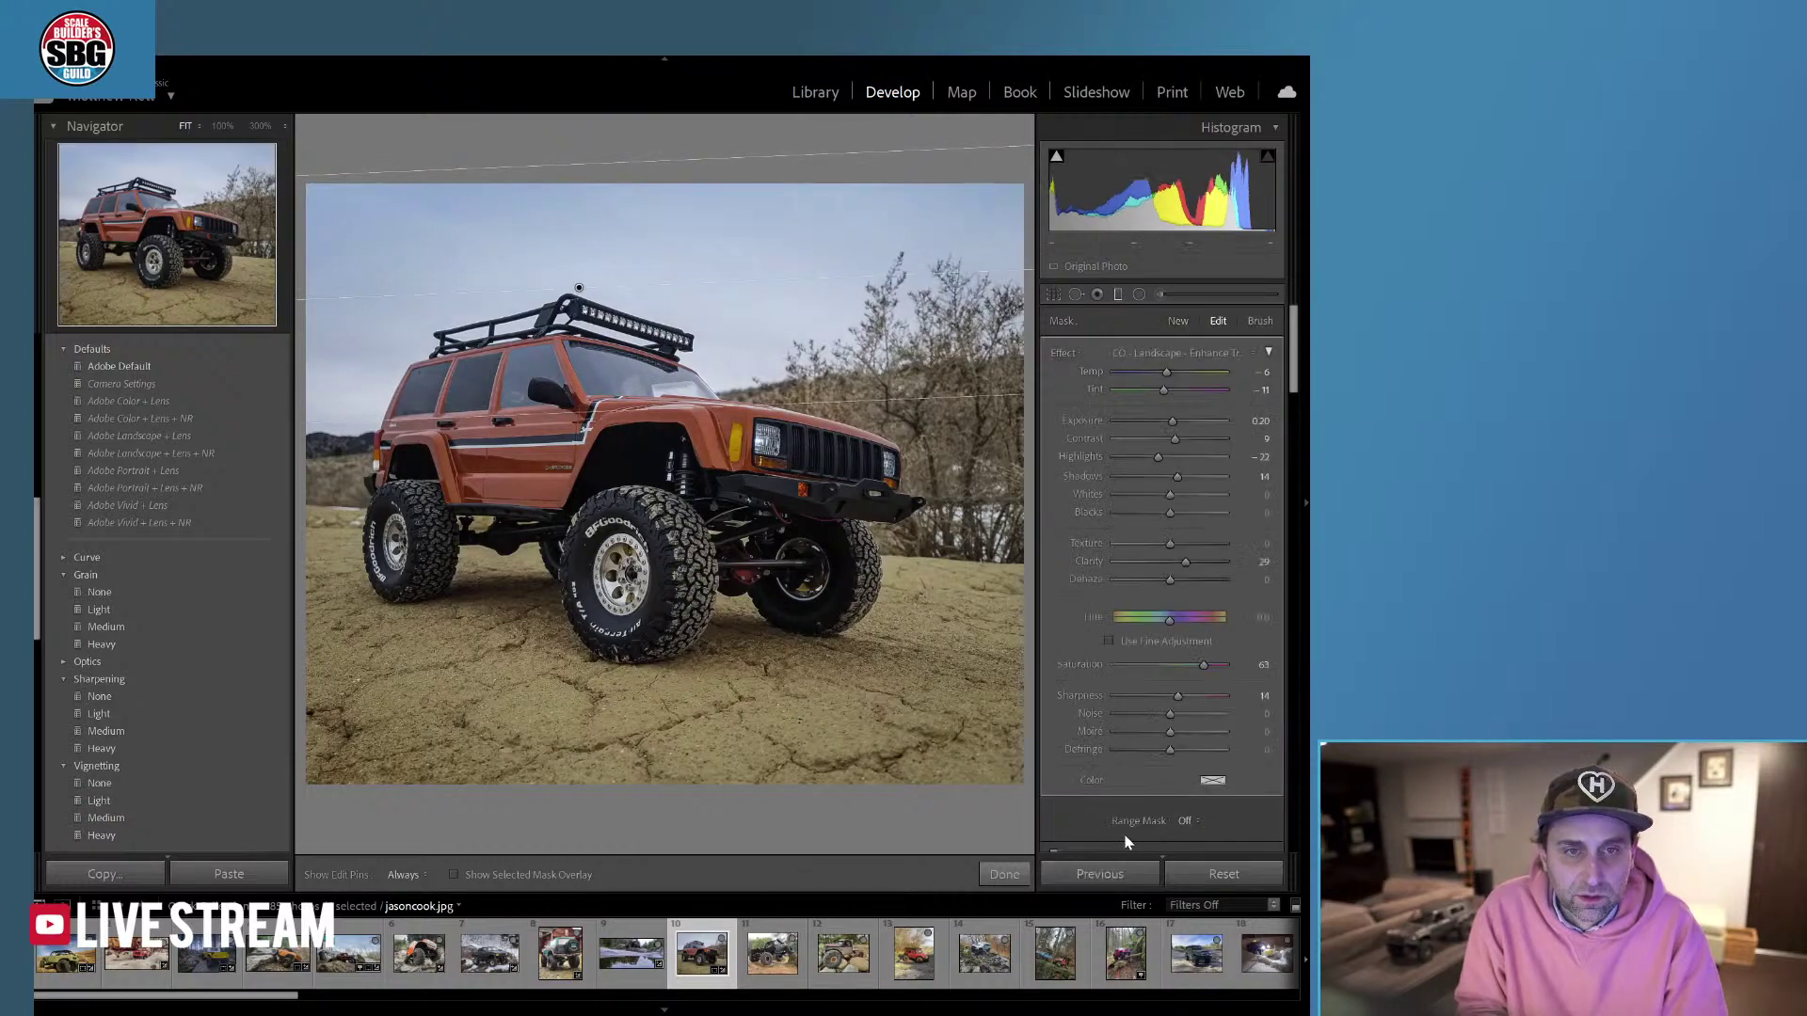
pyautogui.click(1024, 874)
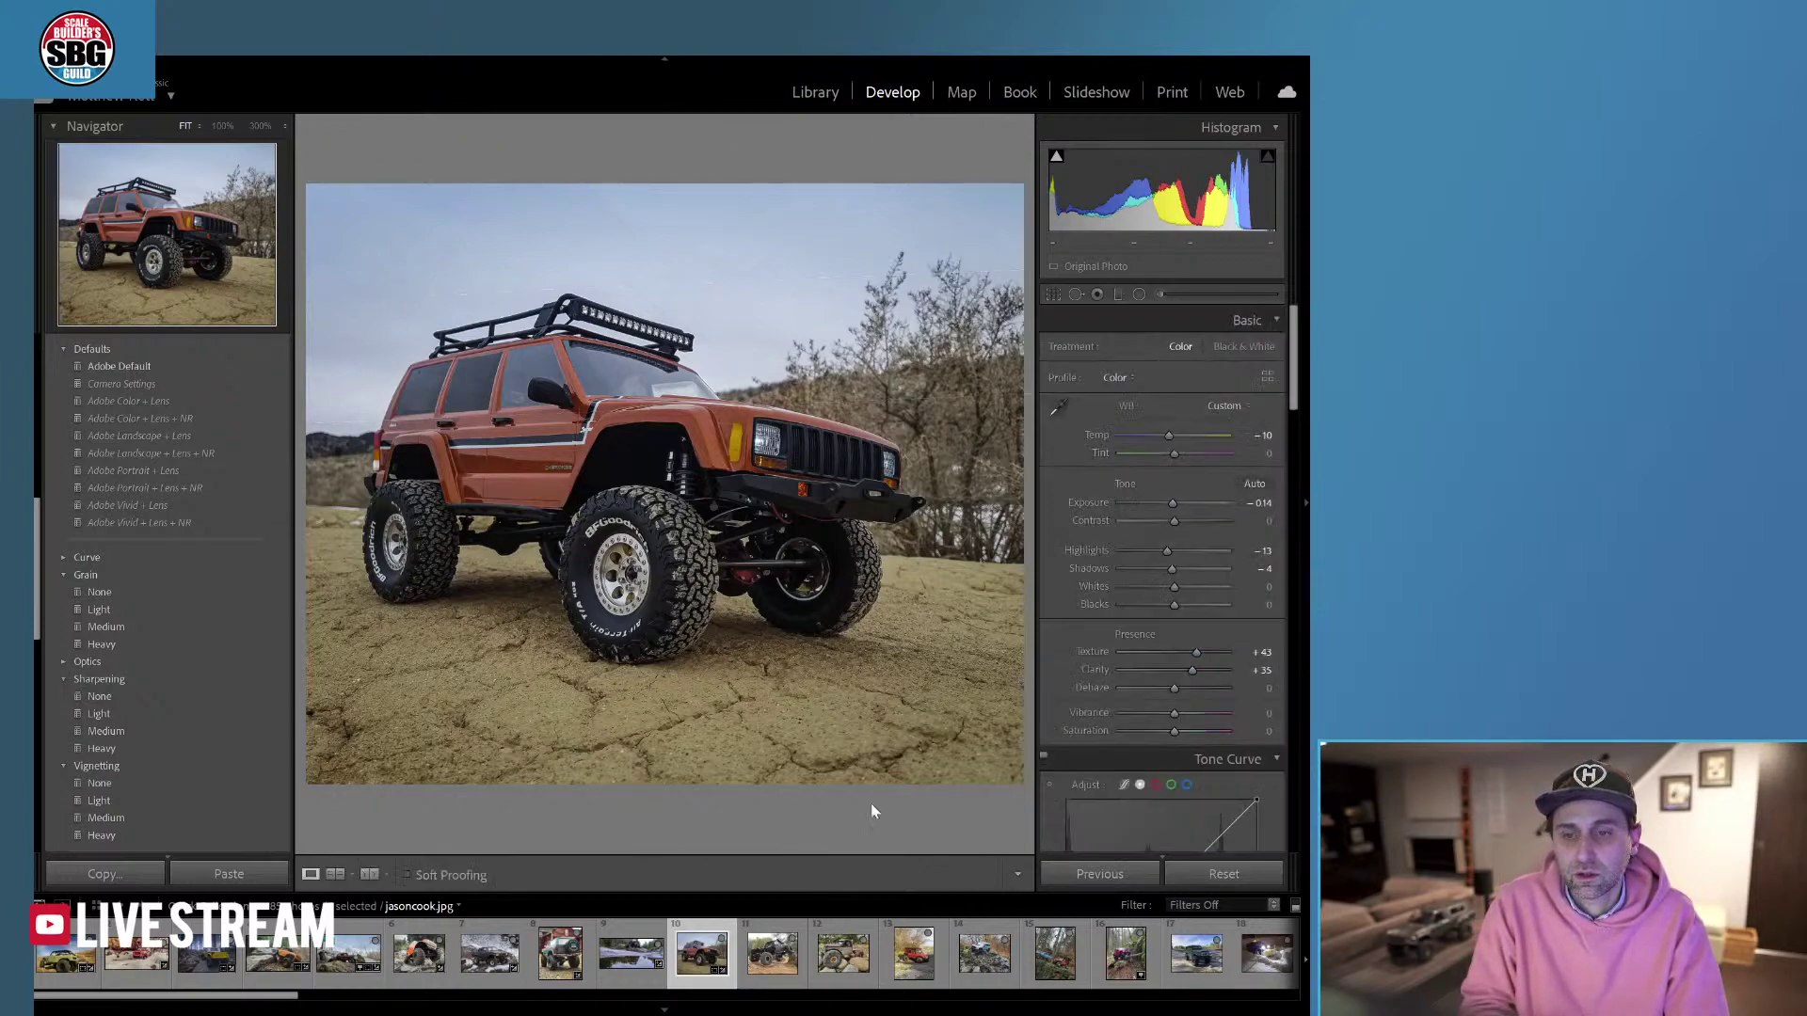
# Add a second graduated filter rising from the ground to the Jeep's tires, using the CO - Landscape - Sky Warm effect.
pyautogui.click(1117, 293)
pyautogui.moveTo(547, 804); pyautogui.dragTo(582, 511)
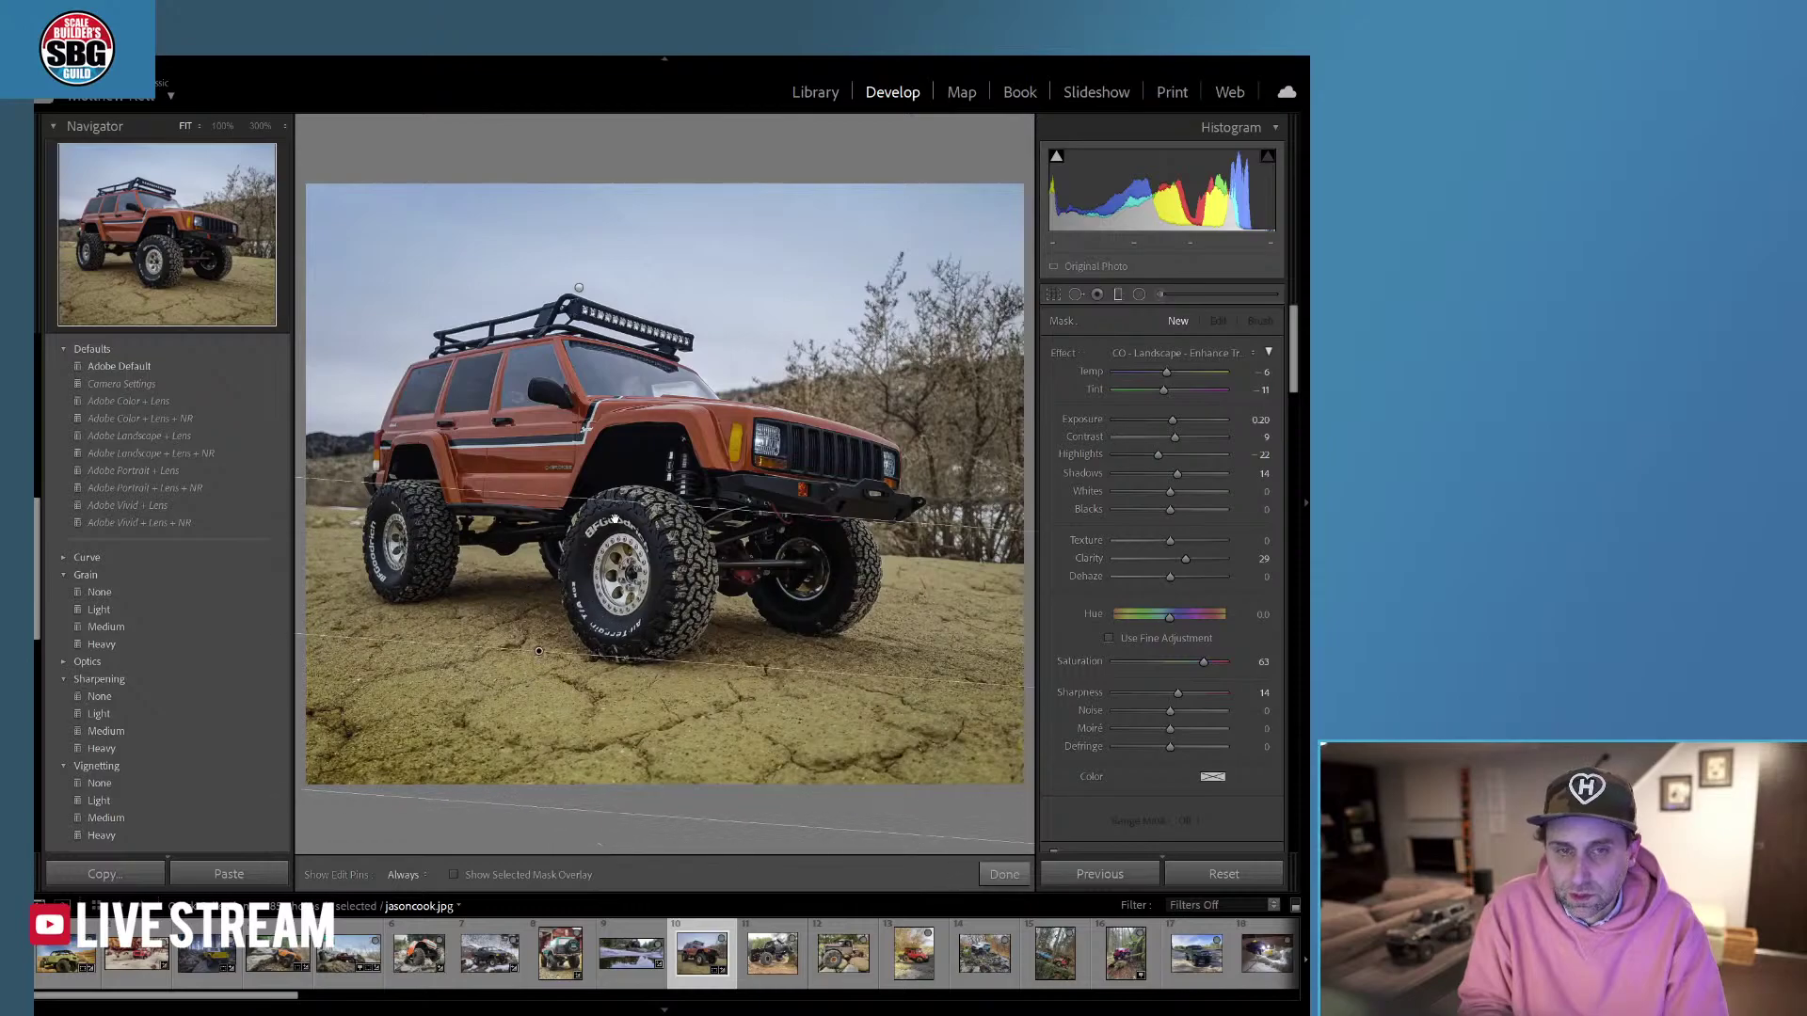
pyautogui.click(1161, 350)
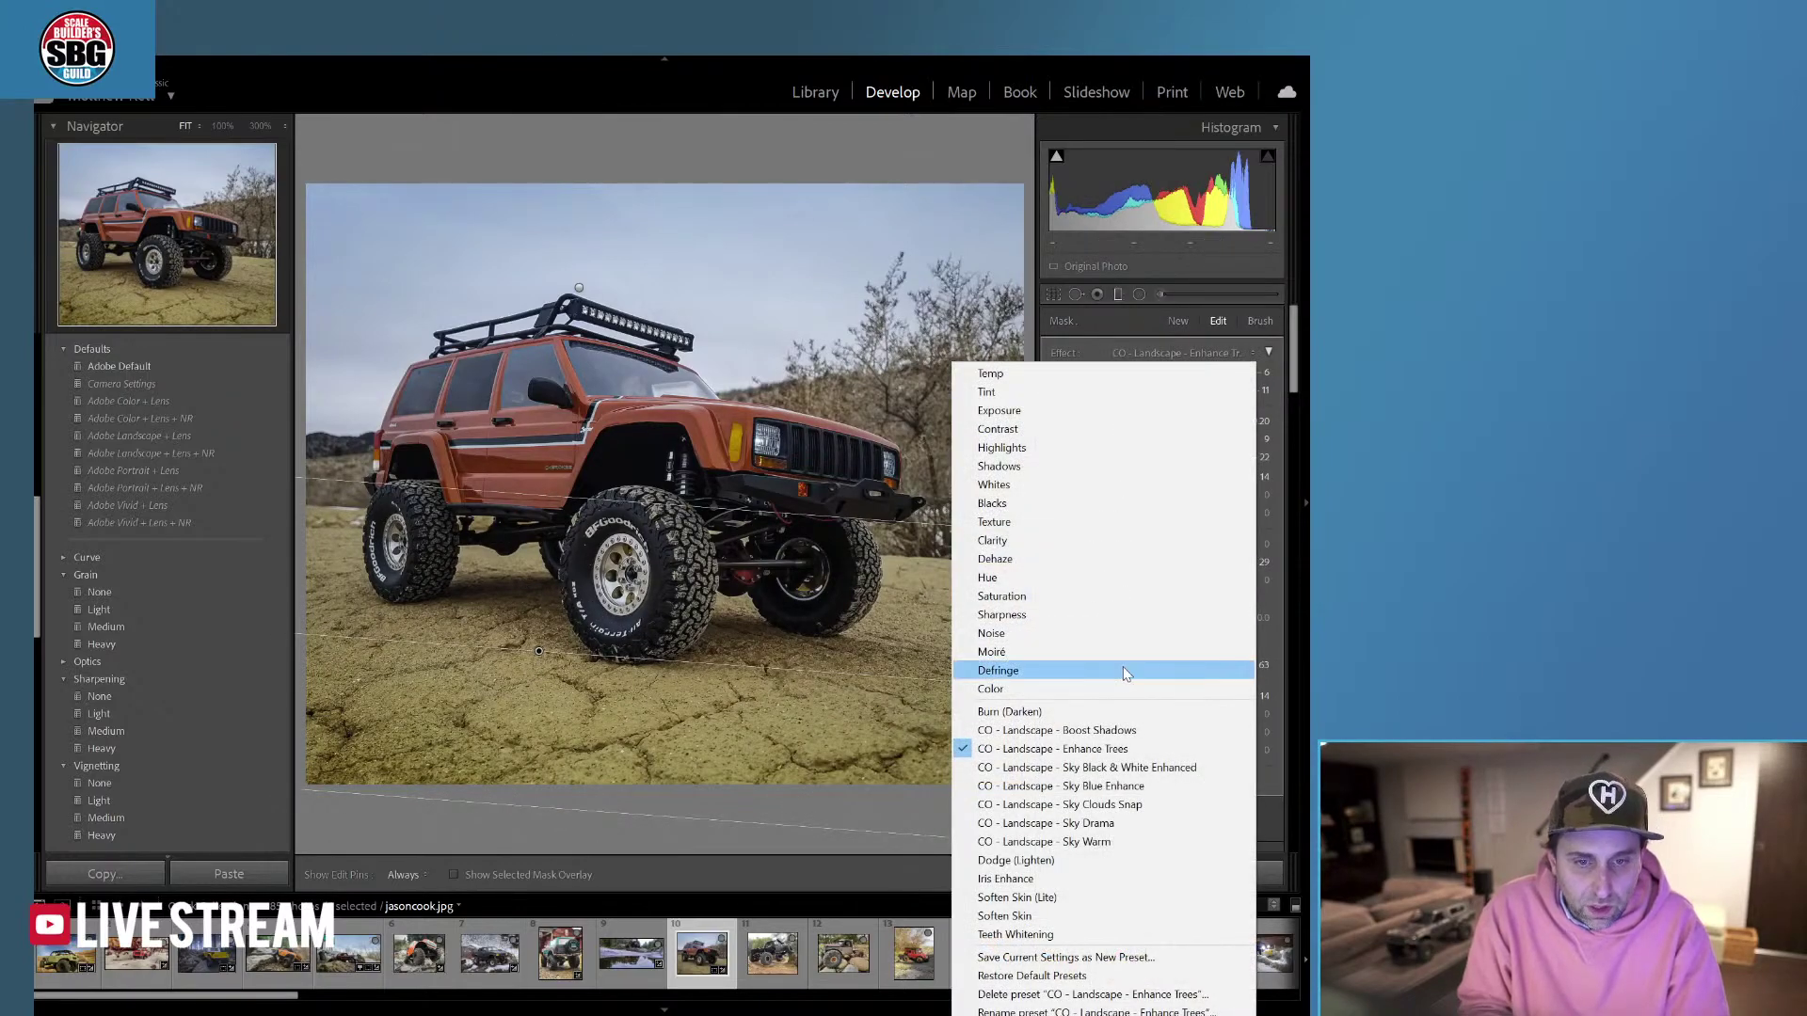
pyautogui.click(1118, 842)
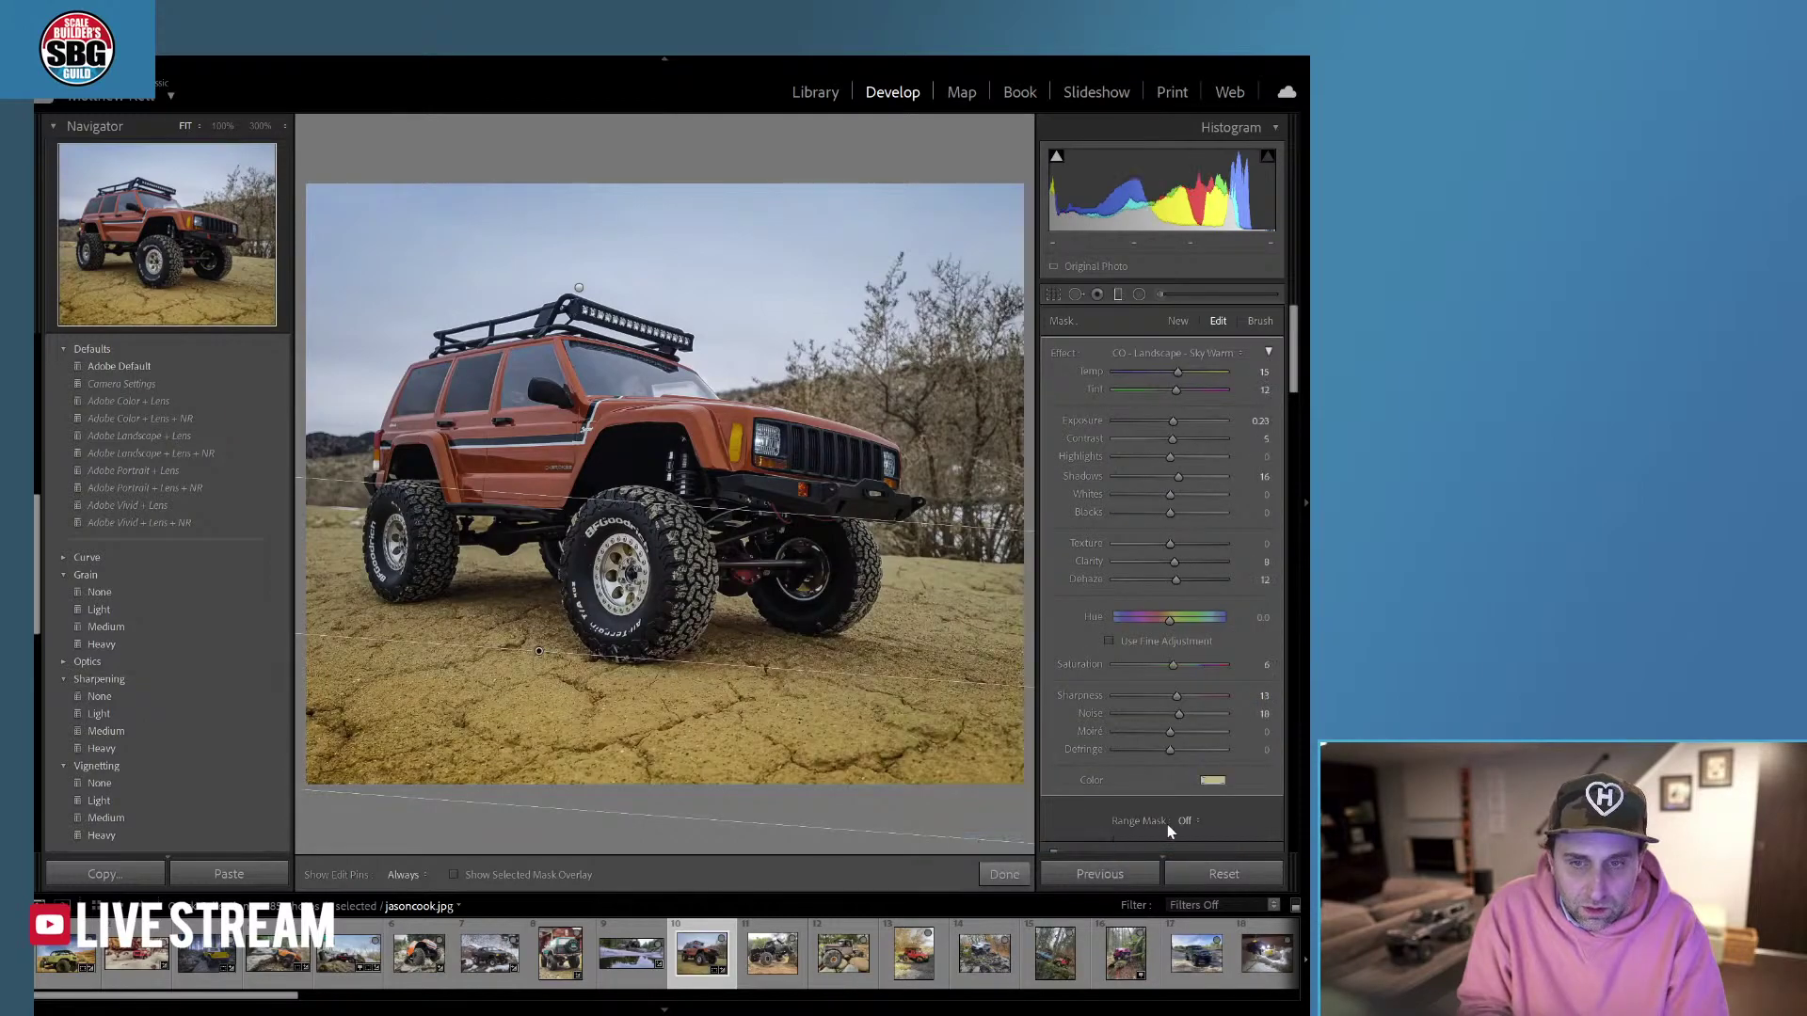
pyautogui.click(1004, 875)
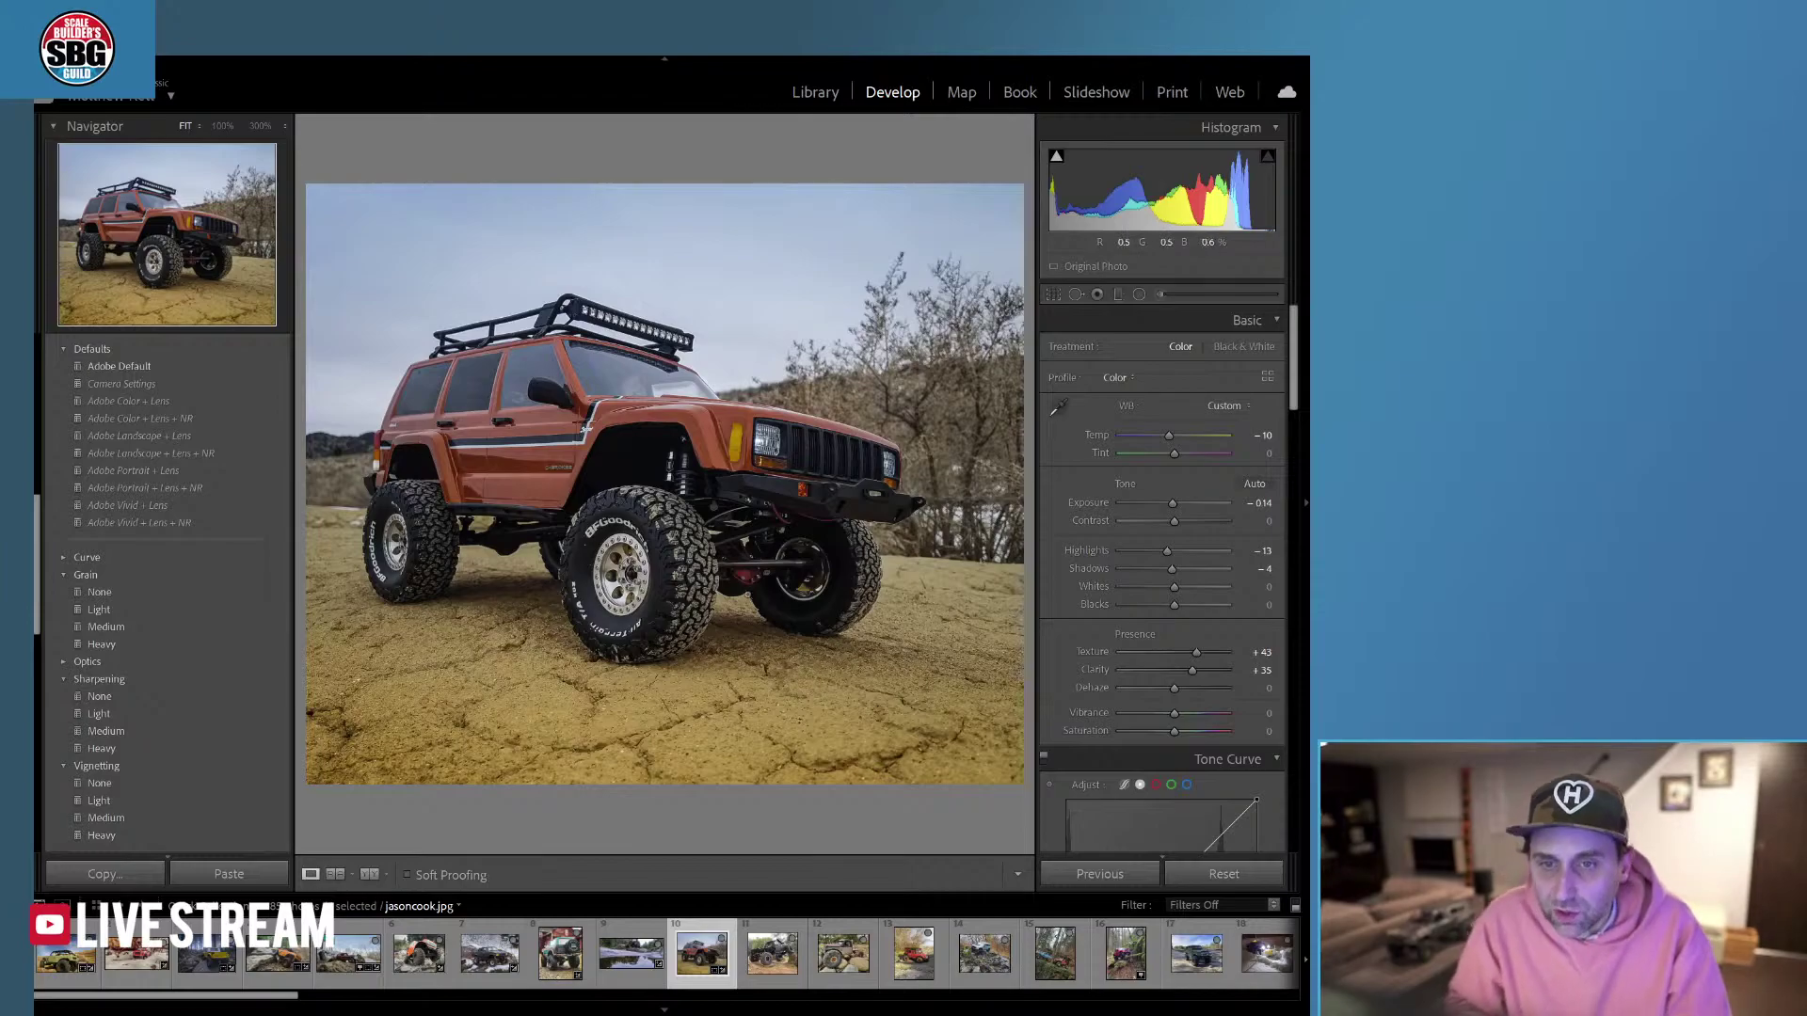
# Inspect the Jeep's front end at 100% and paint an adjustment brush mask over the red wire hanging beneath the front bumper.
pyautogui.click(770, 629)
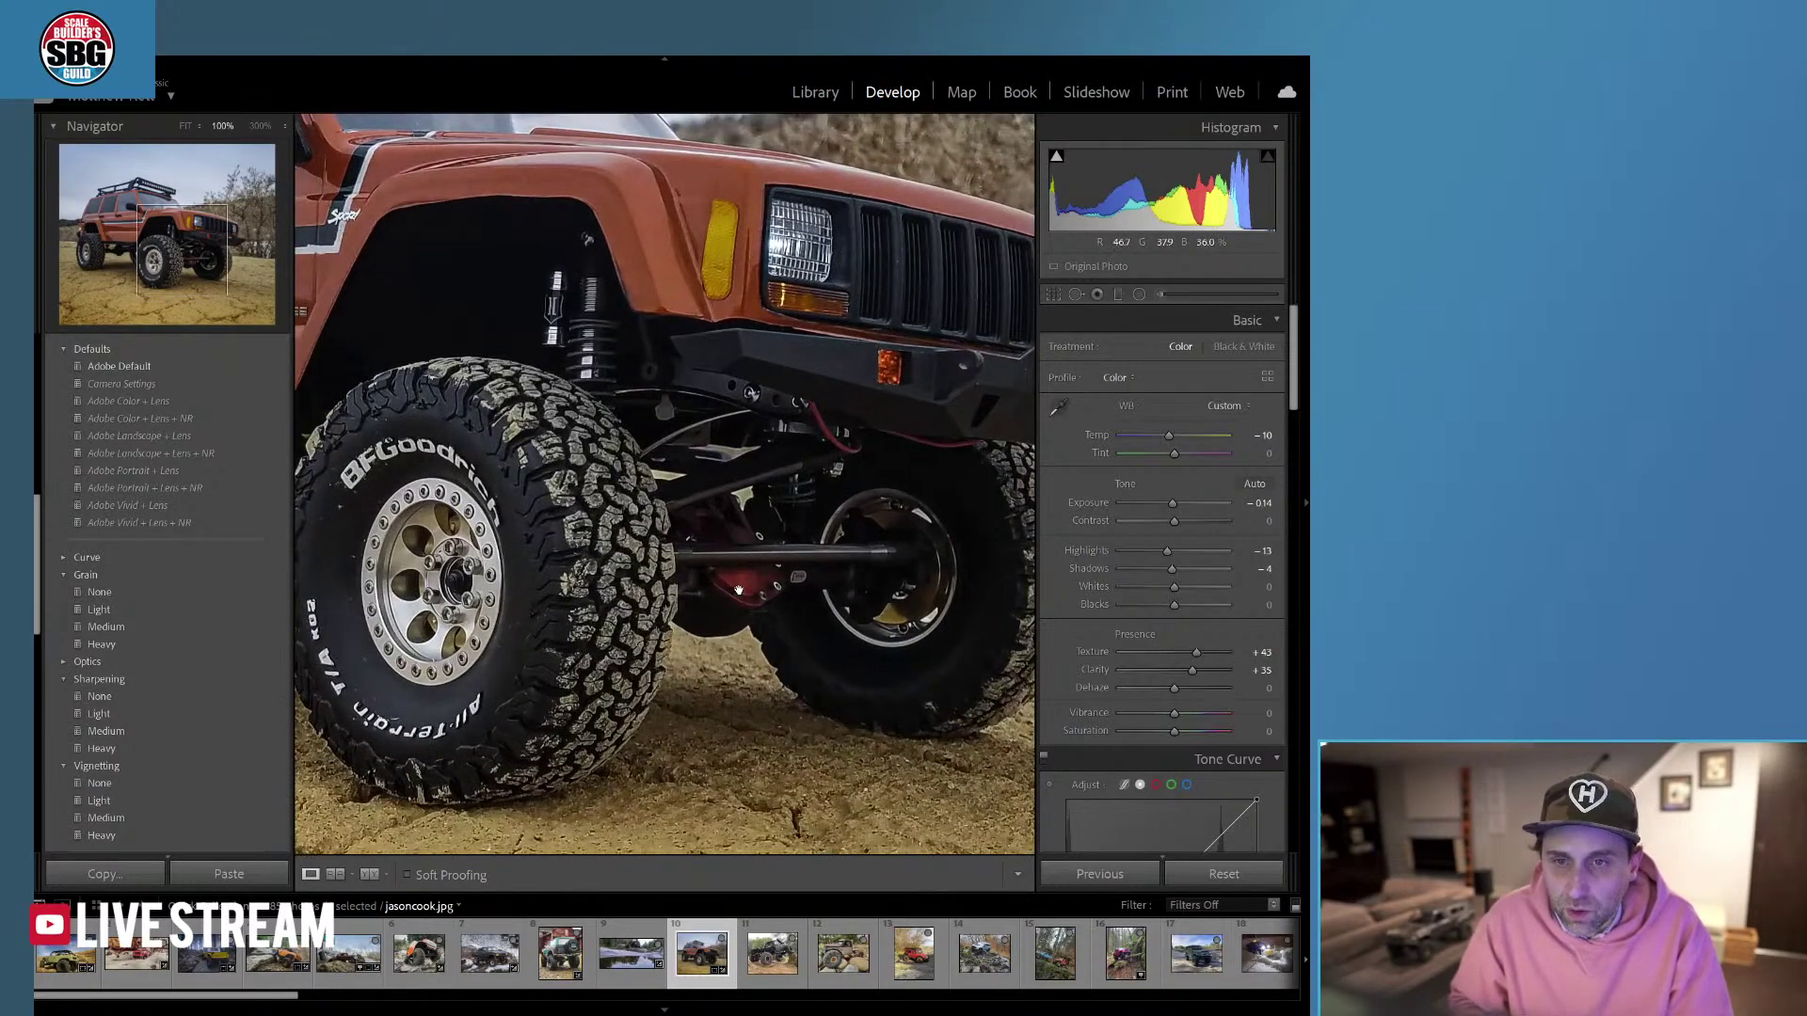
pyautogui.click(739, 590)
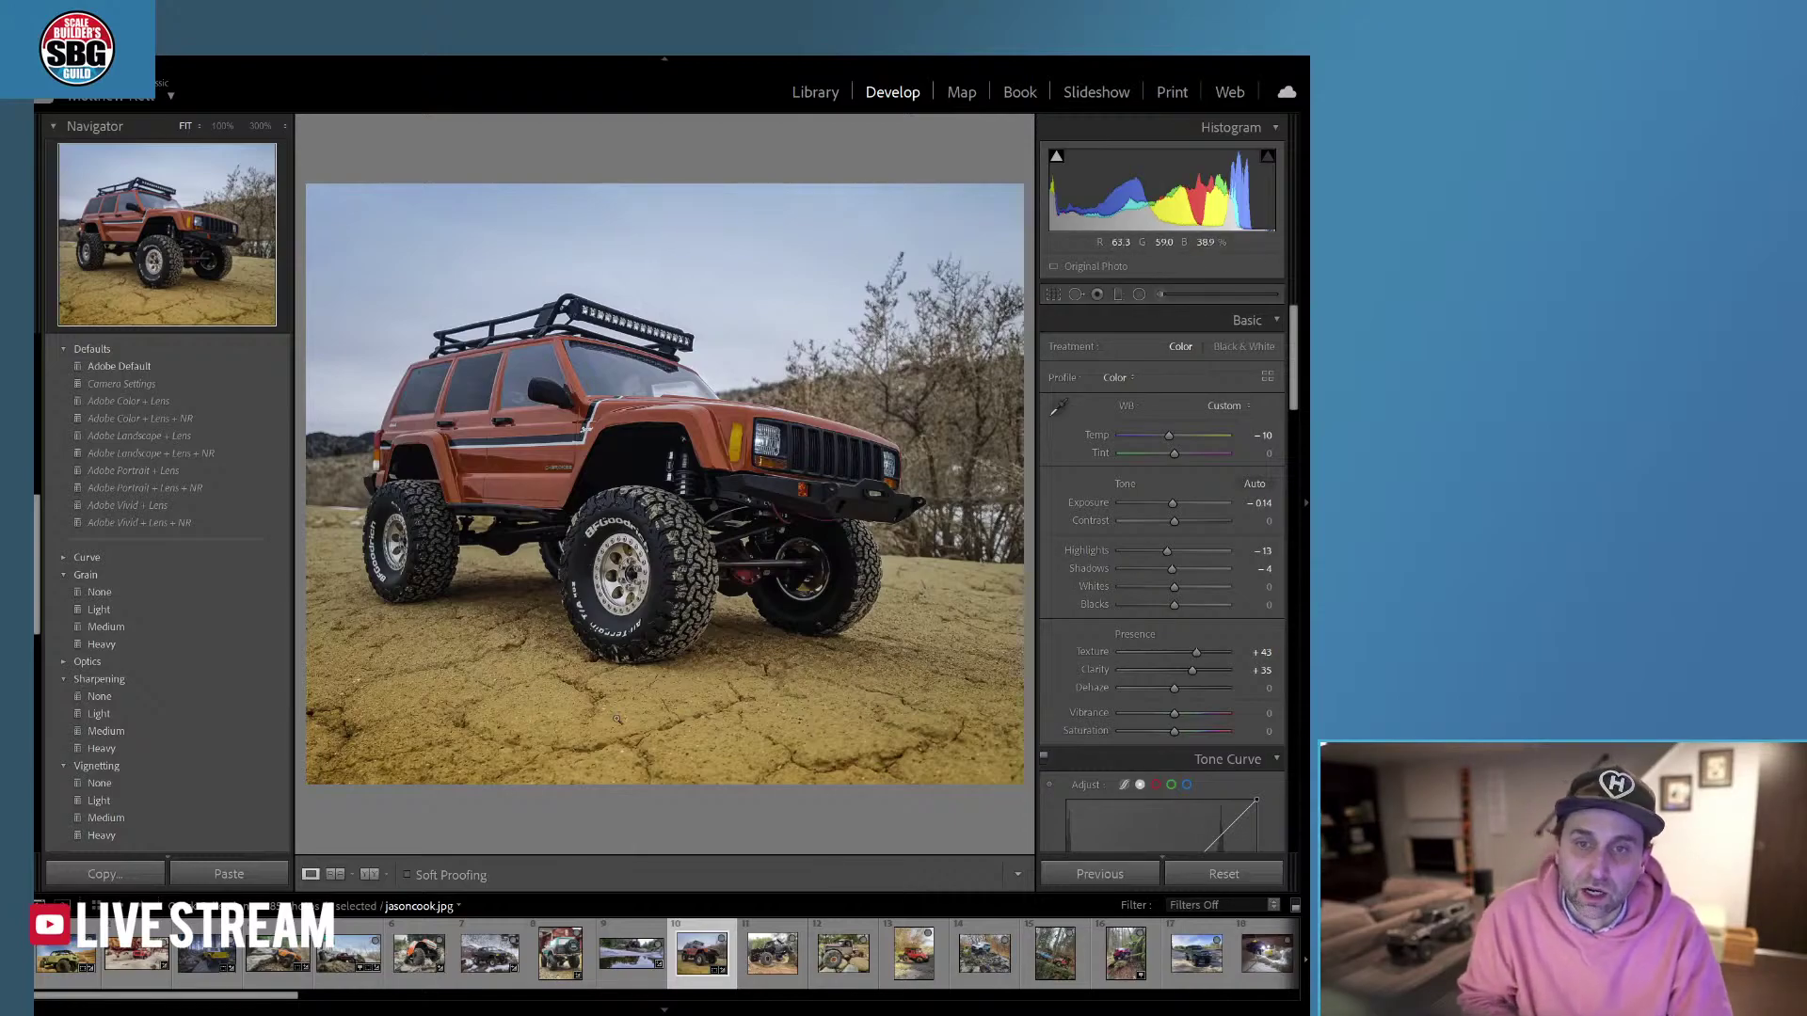
pyautogui.click(794, 497)
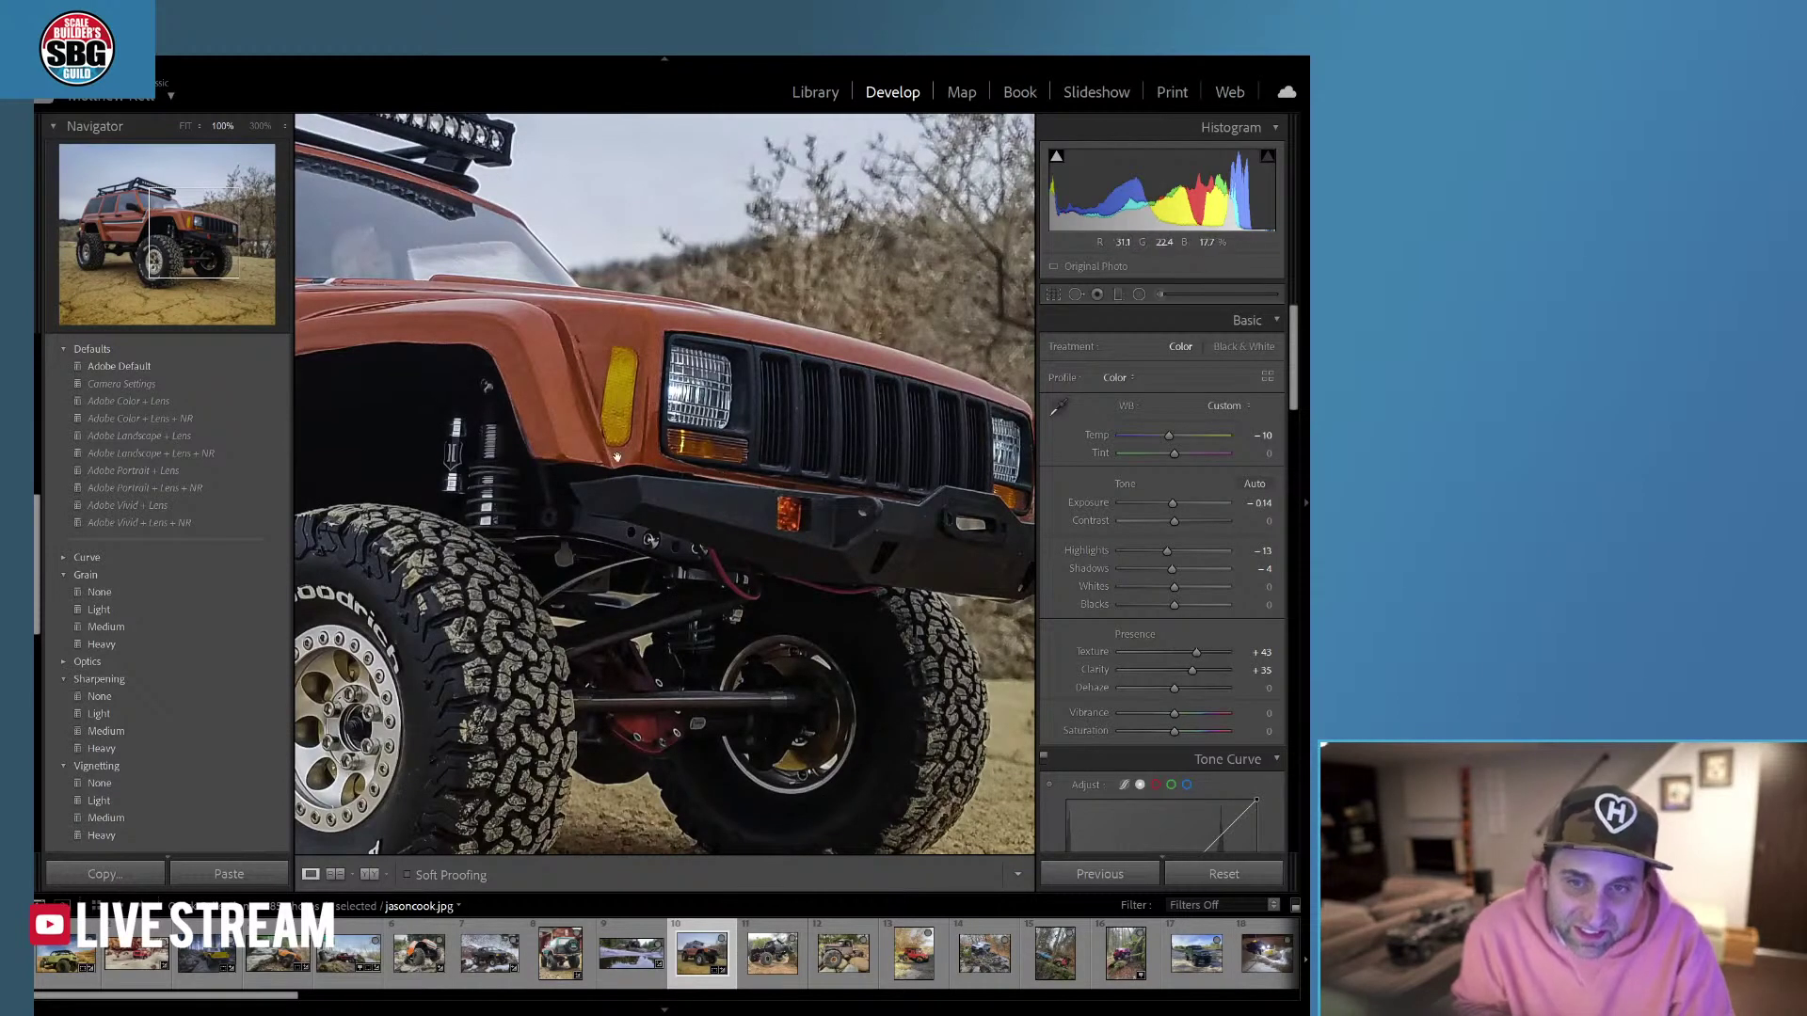
pyautogui.click(822, 502)
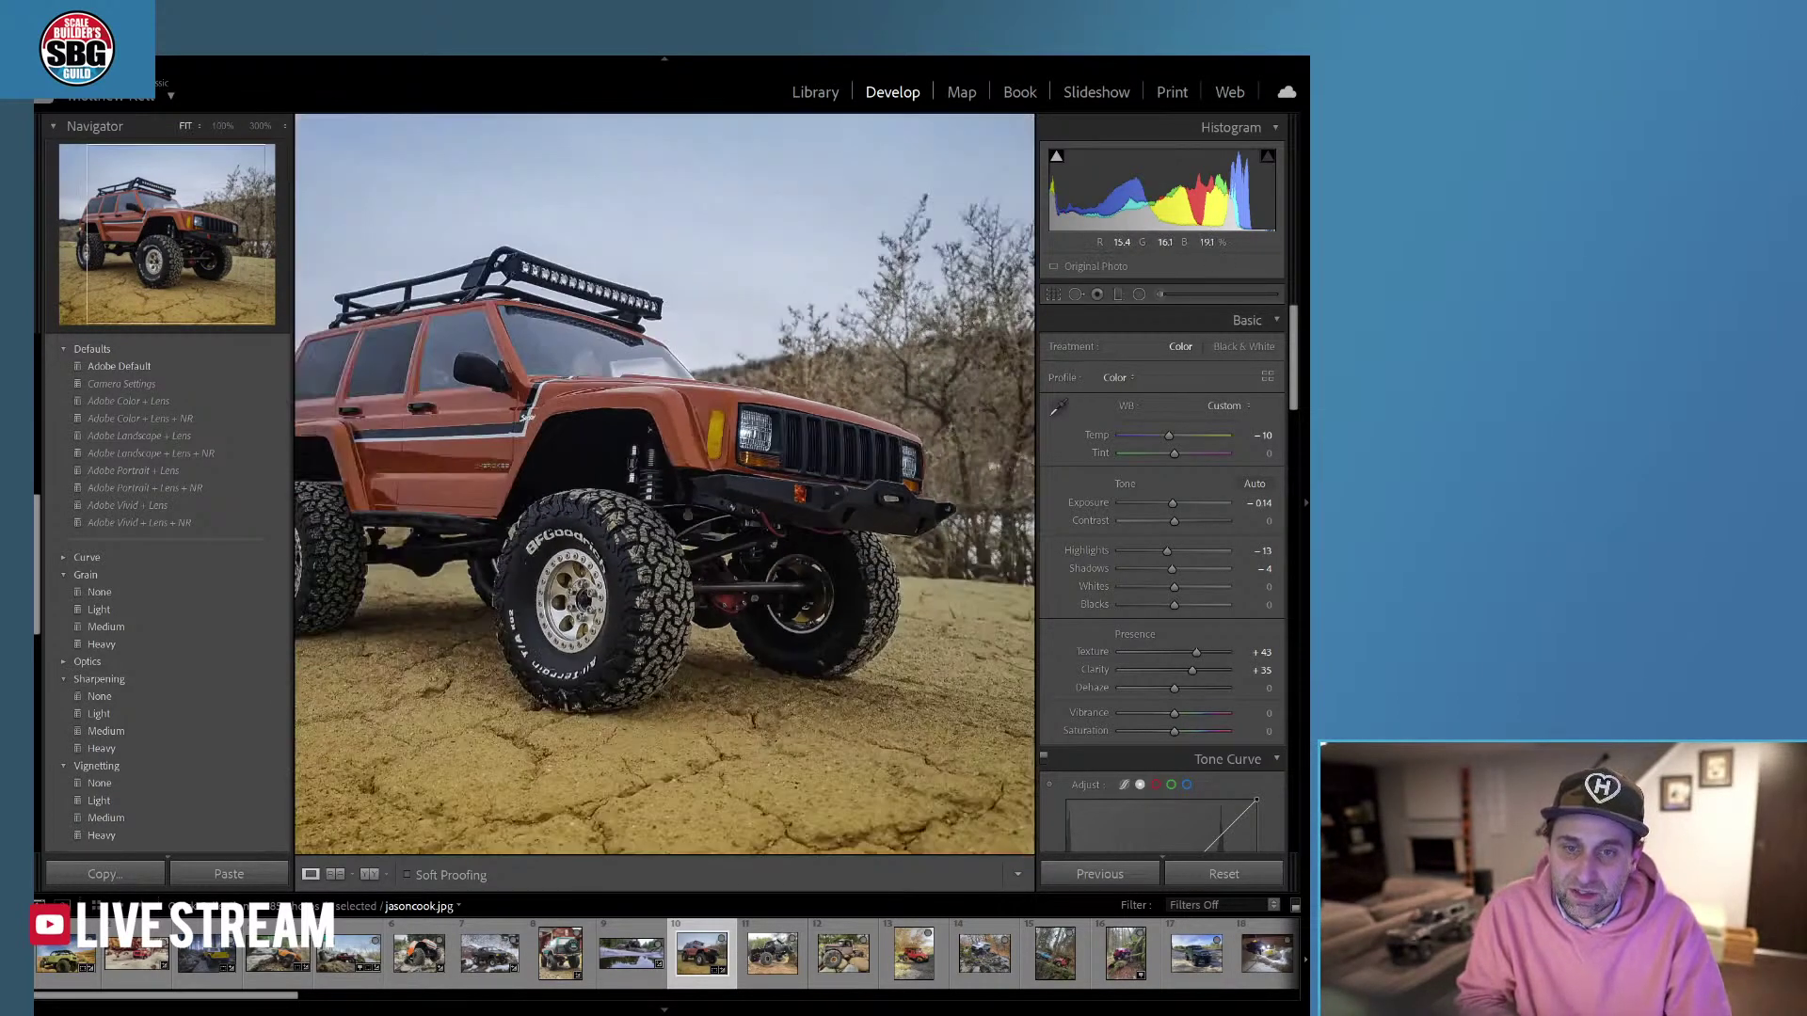
pyautogui.click(825, 532)
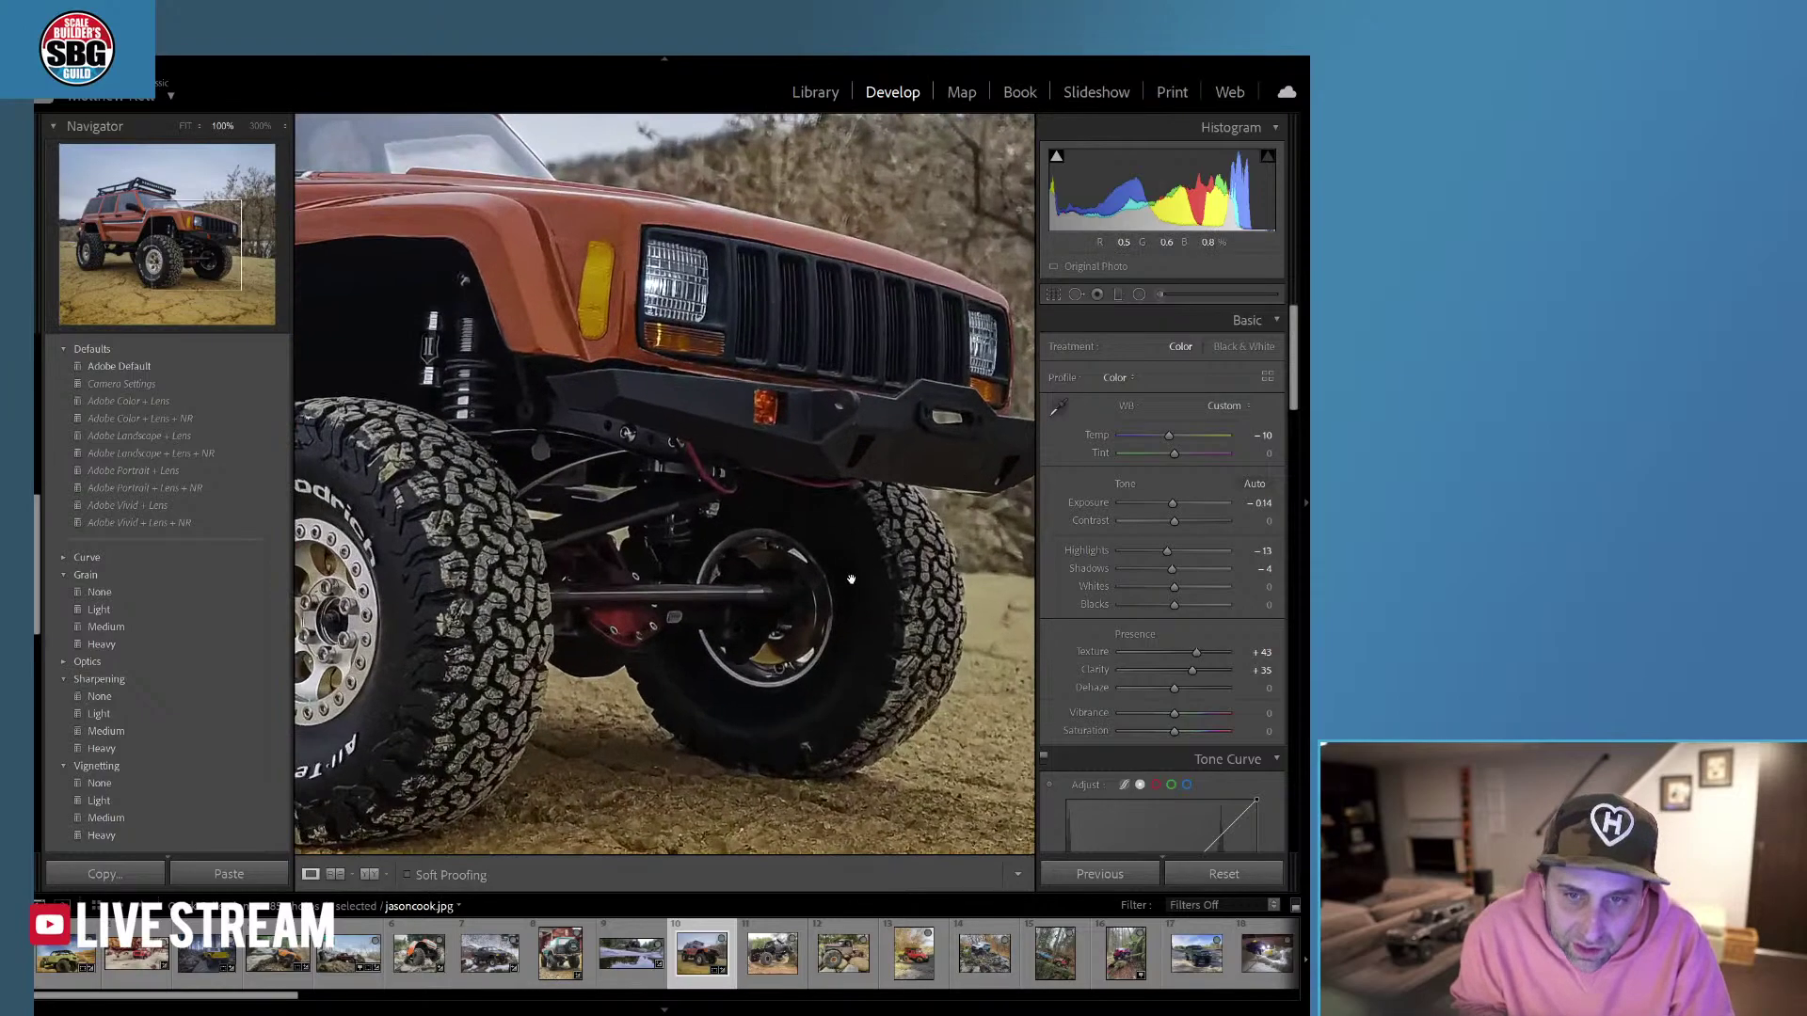
pyautogui.click(1140, 296)
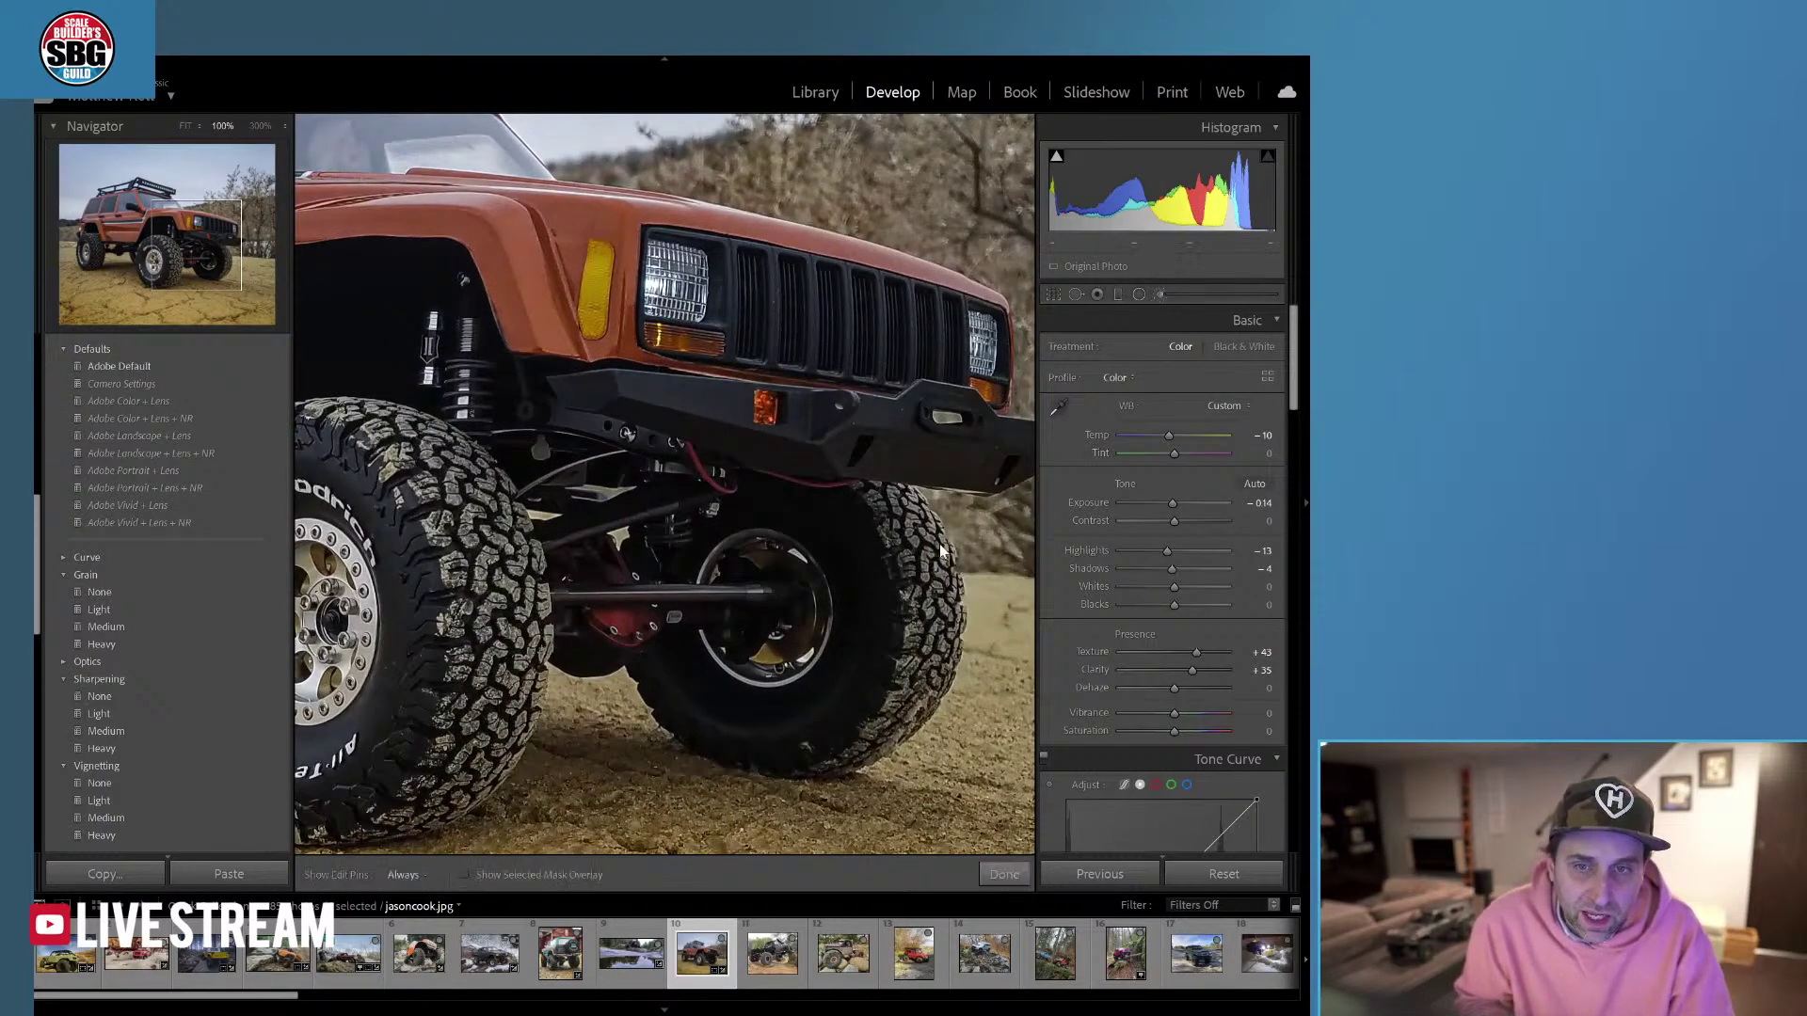
pyautogui.scroll(-5, 705, 477)
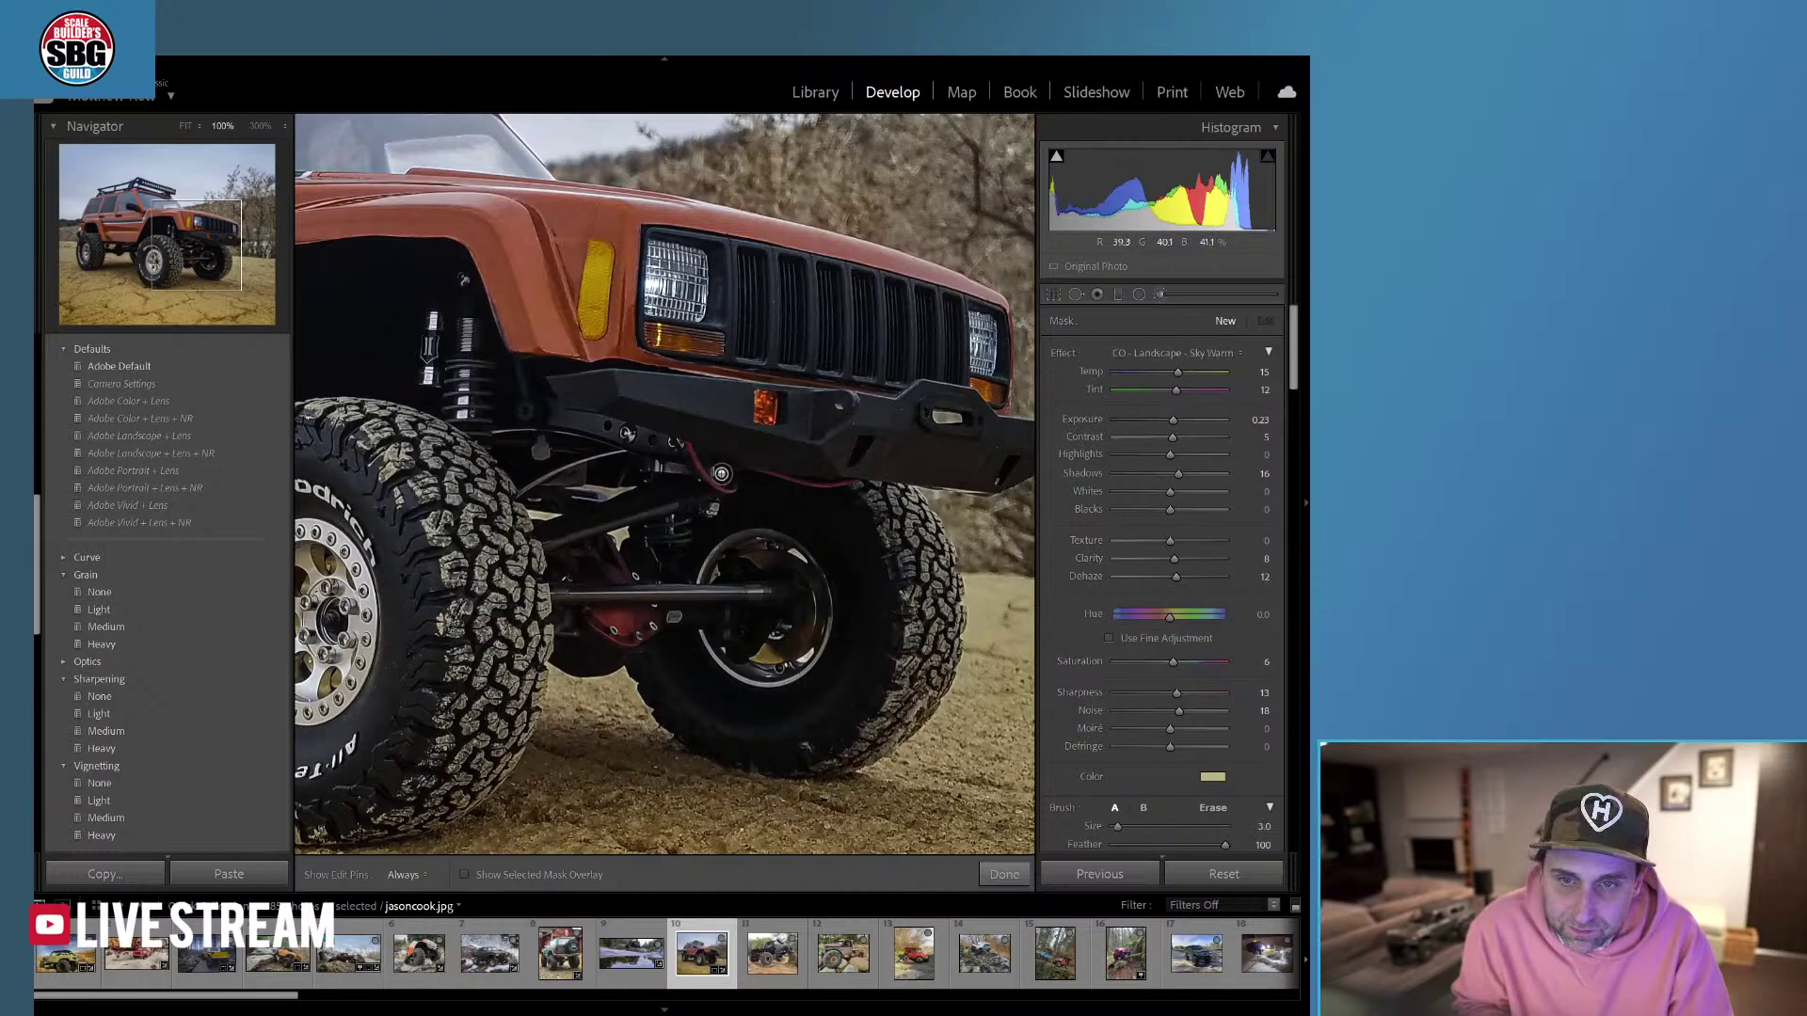
pyautogui.moveTo(689, 451); pyautogui.dragTo(735, 488)
pyautogui.press('h')
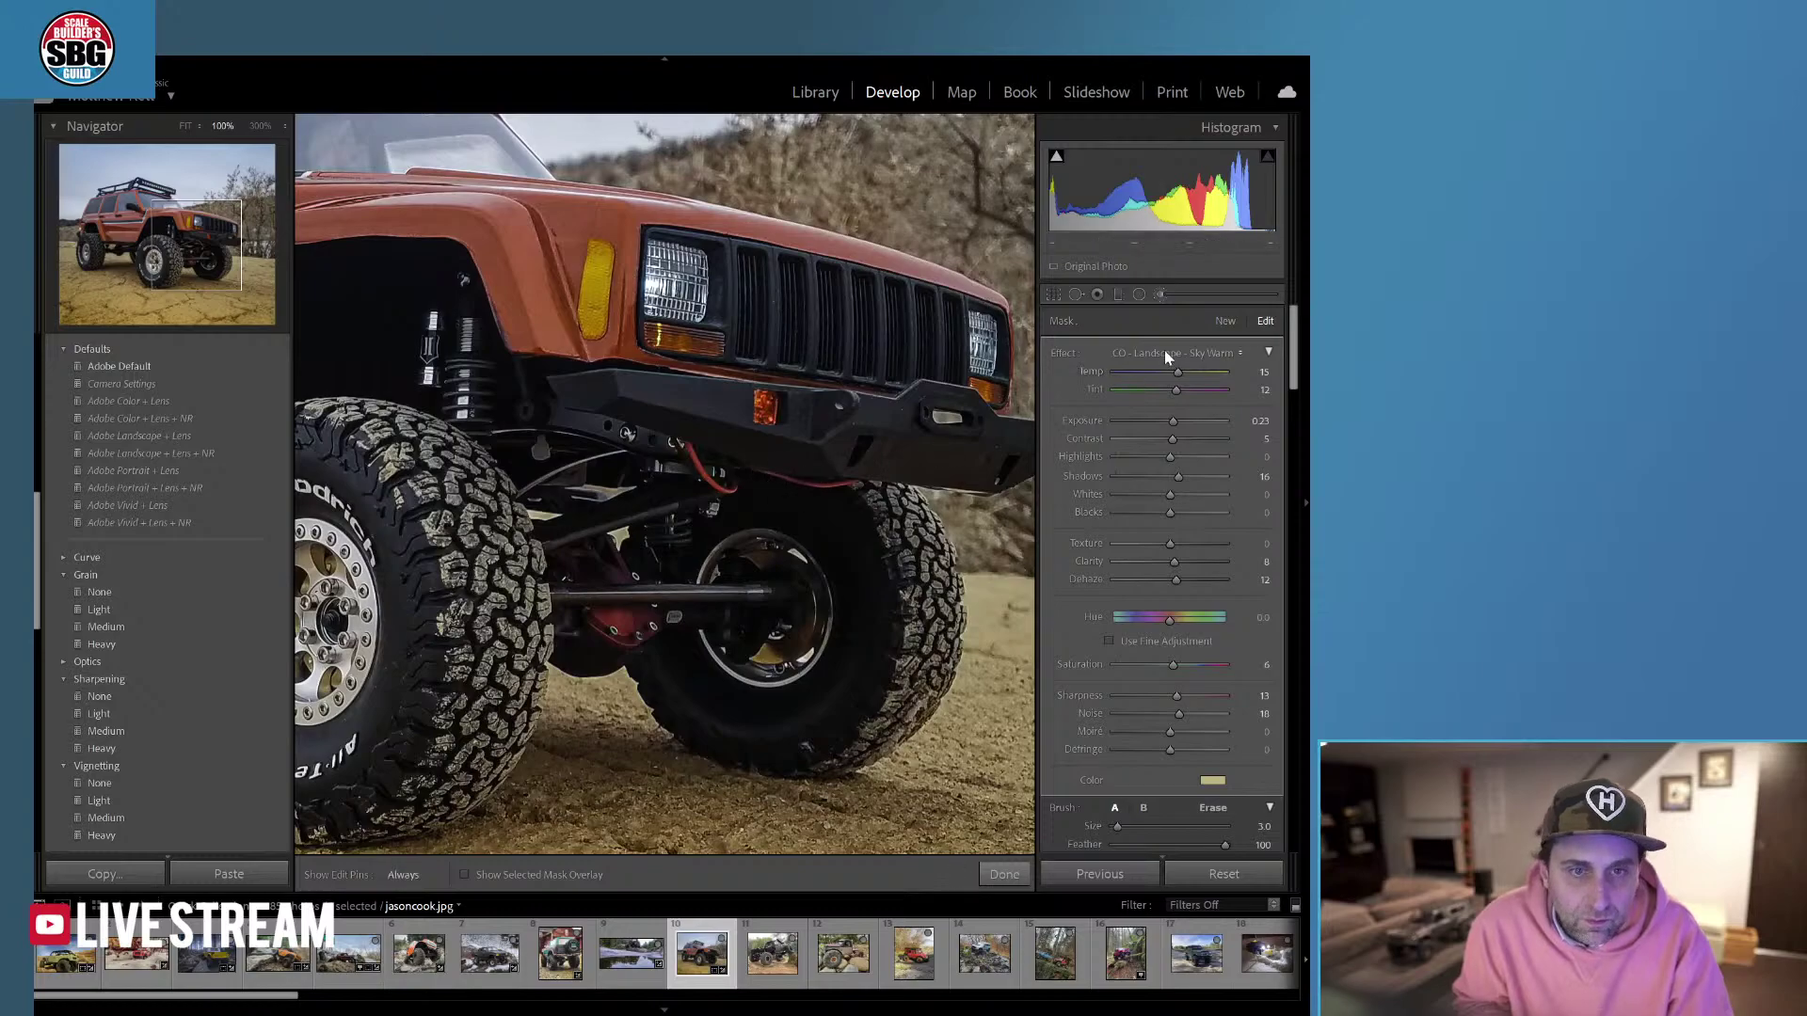
# Switch the red wire's brush mask to an Exposure effect of −4.00, finish the mask and return to the full photo.
pyautogui.click(1176, 353)
pyautogui.click(1061, 412)
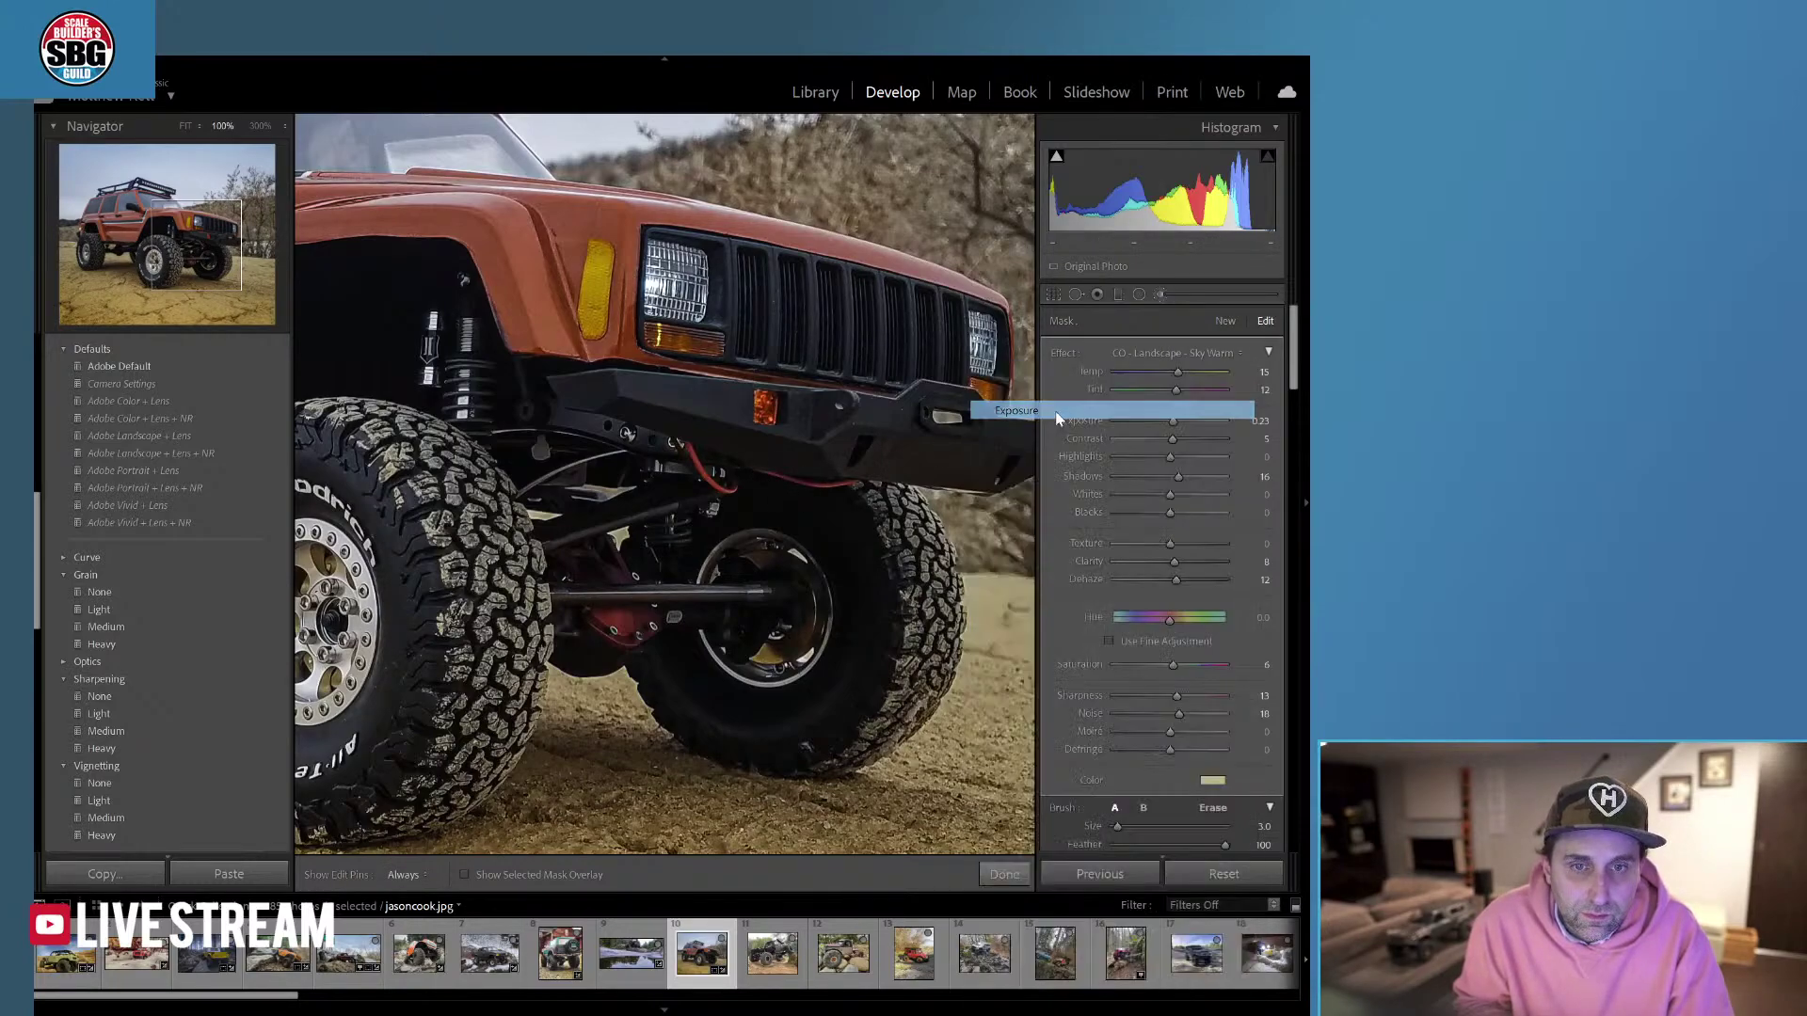
pyautogui.moveTo(1173, 420); pyautogui.dragTo(1122, 420)
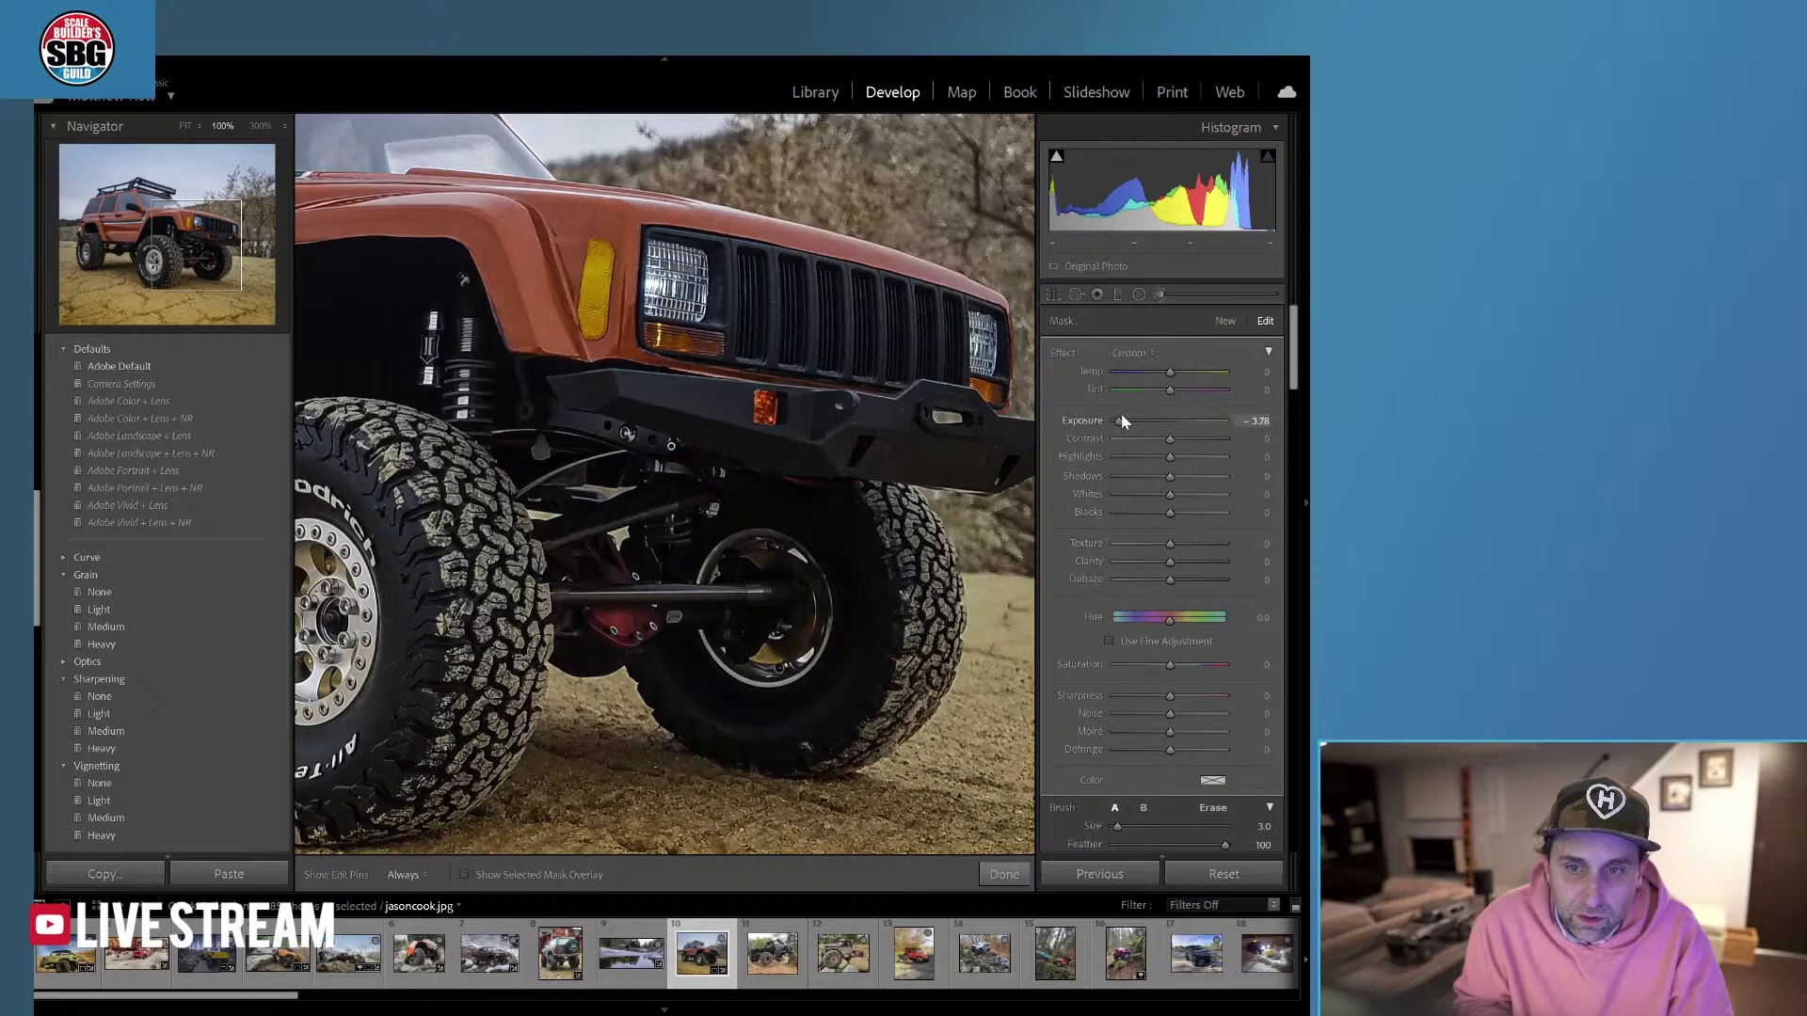
pyautogui.press('h')
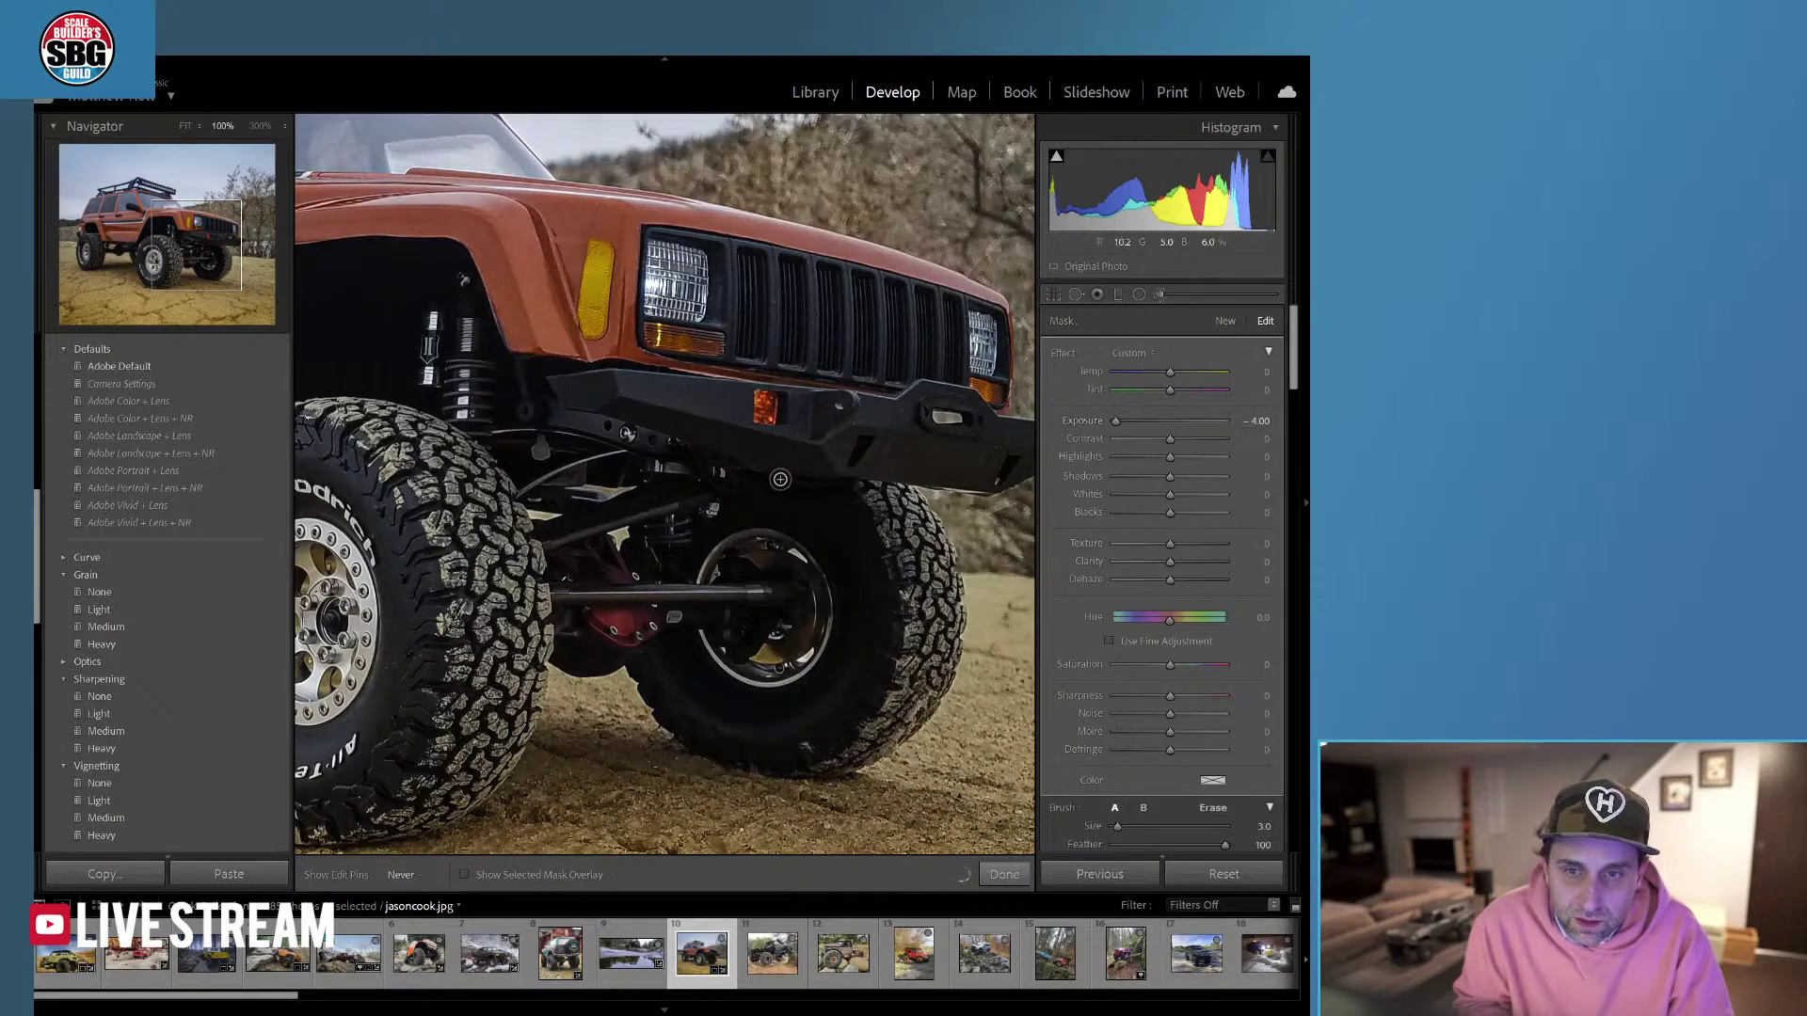
pyautogui.press('h')
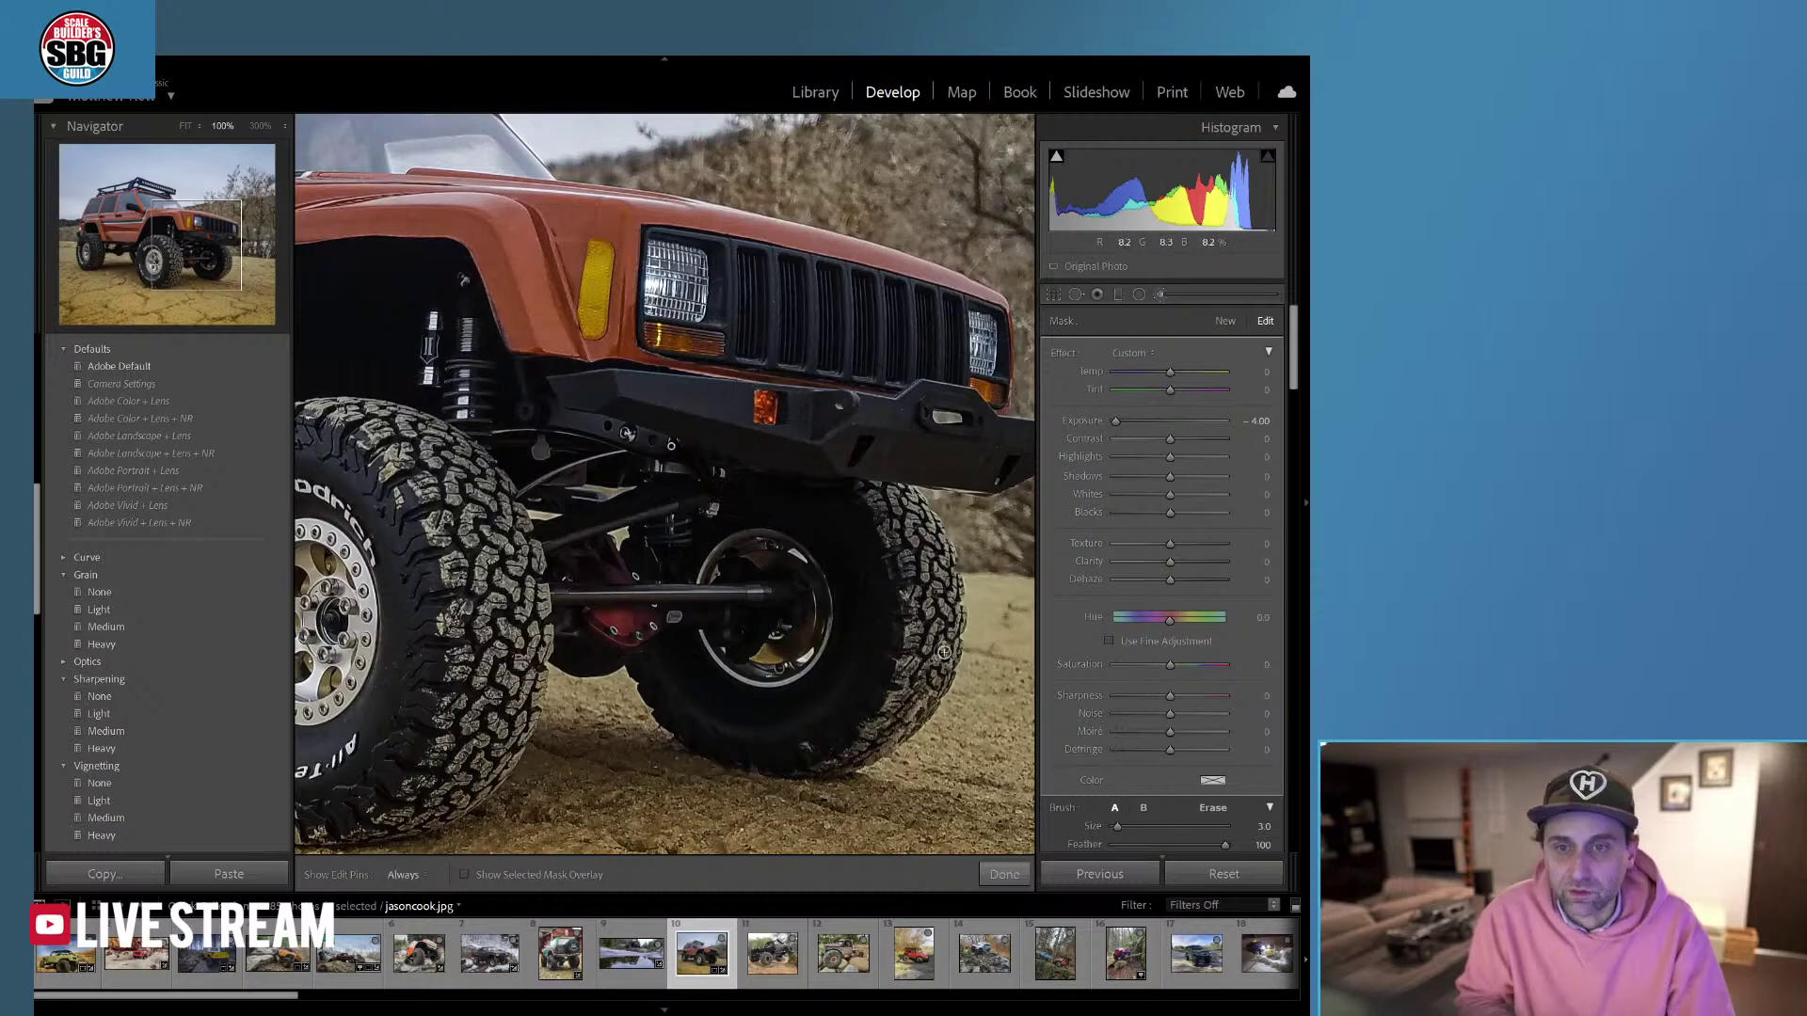
pyautogui.click(1003, 875)
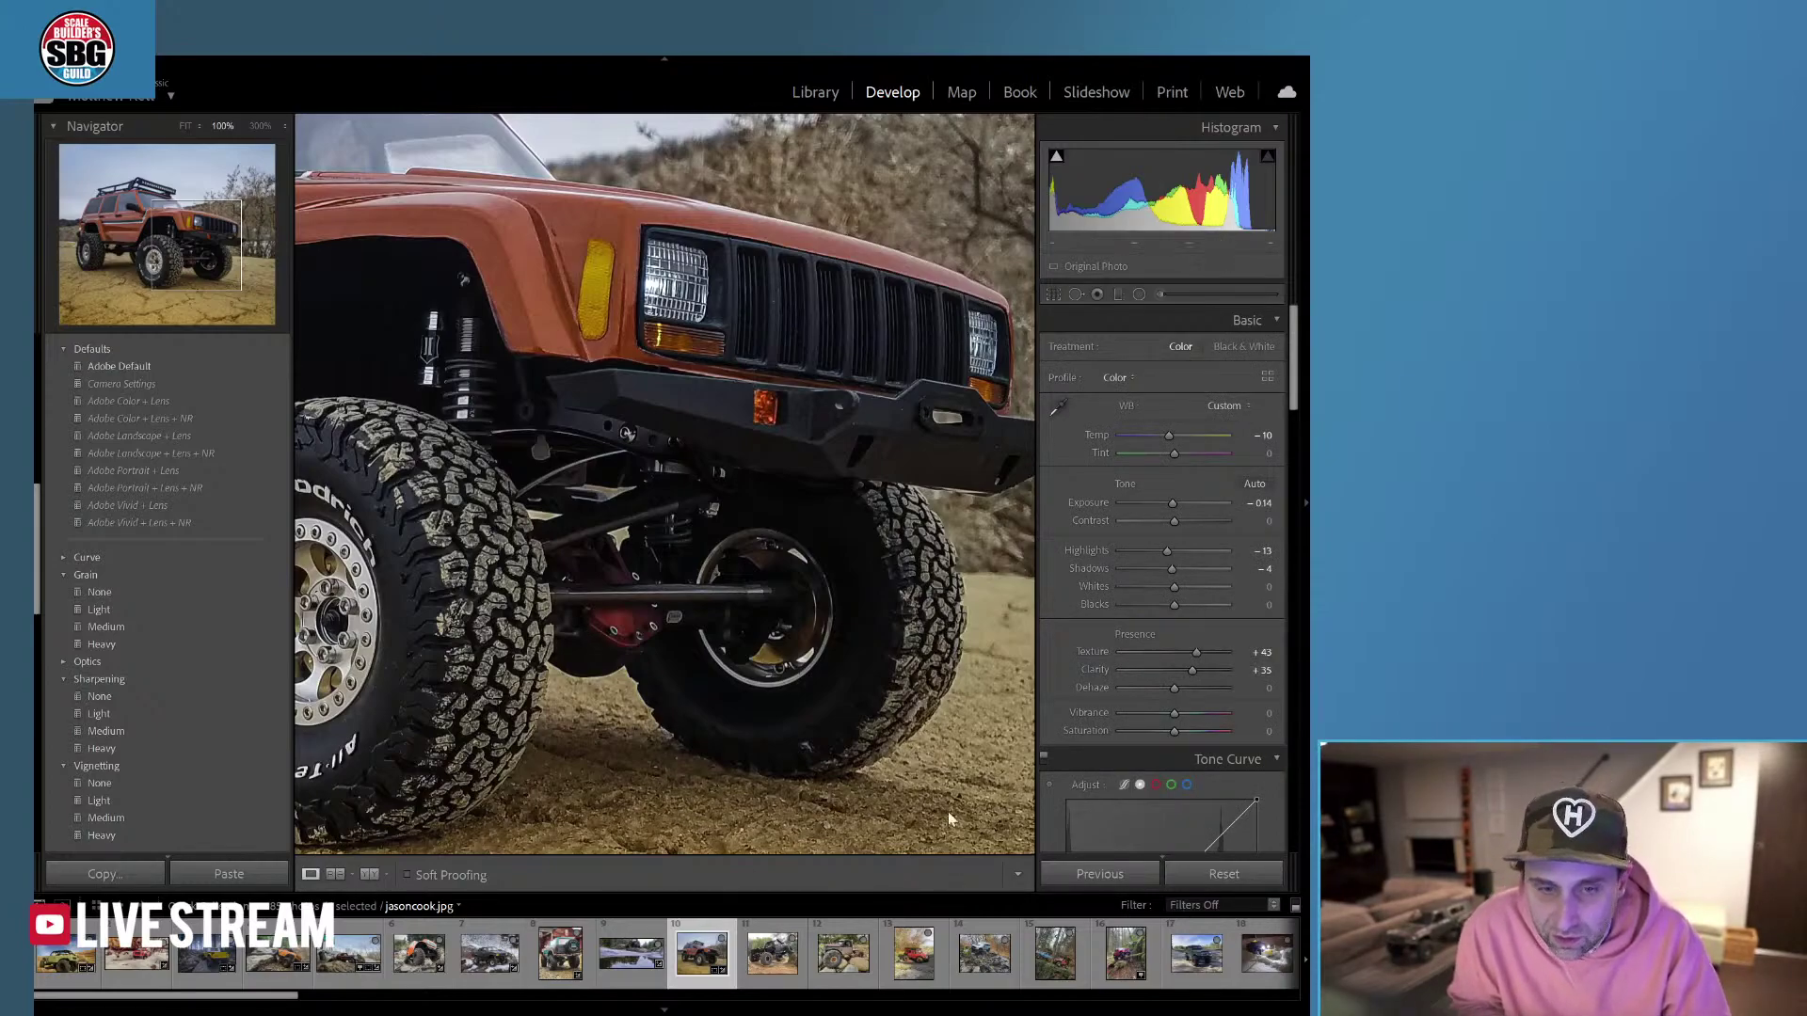
pyautogui.click(977, 847)
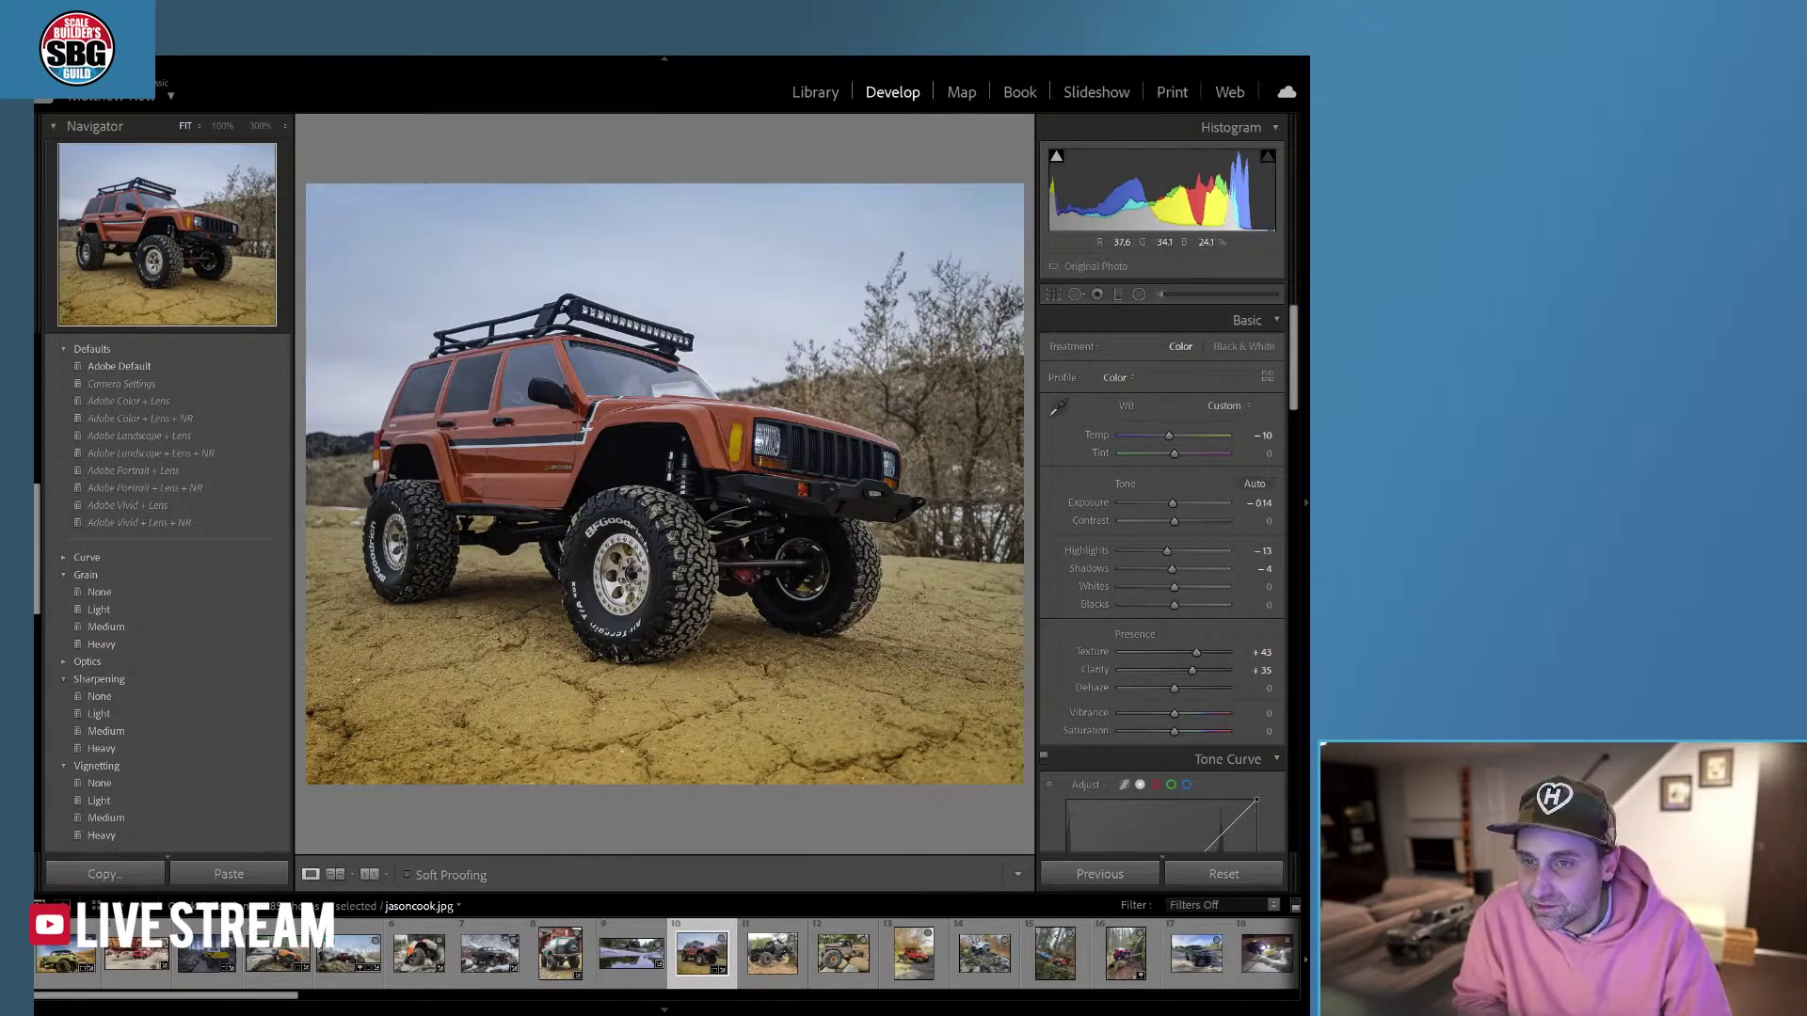
# Open the photo of the dark green crawler climbing the rock and set its Temp to +7.
pyautogui.click(770, 958)
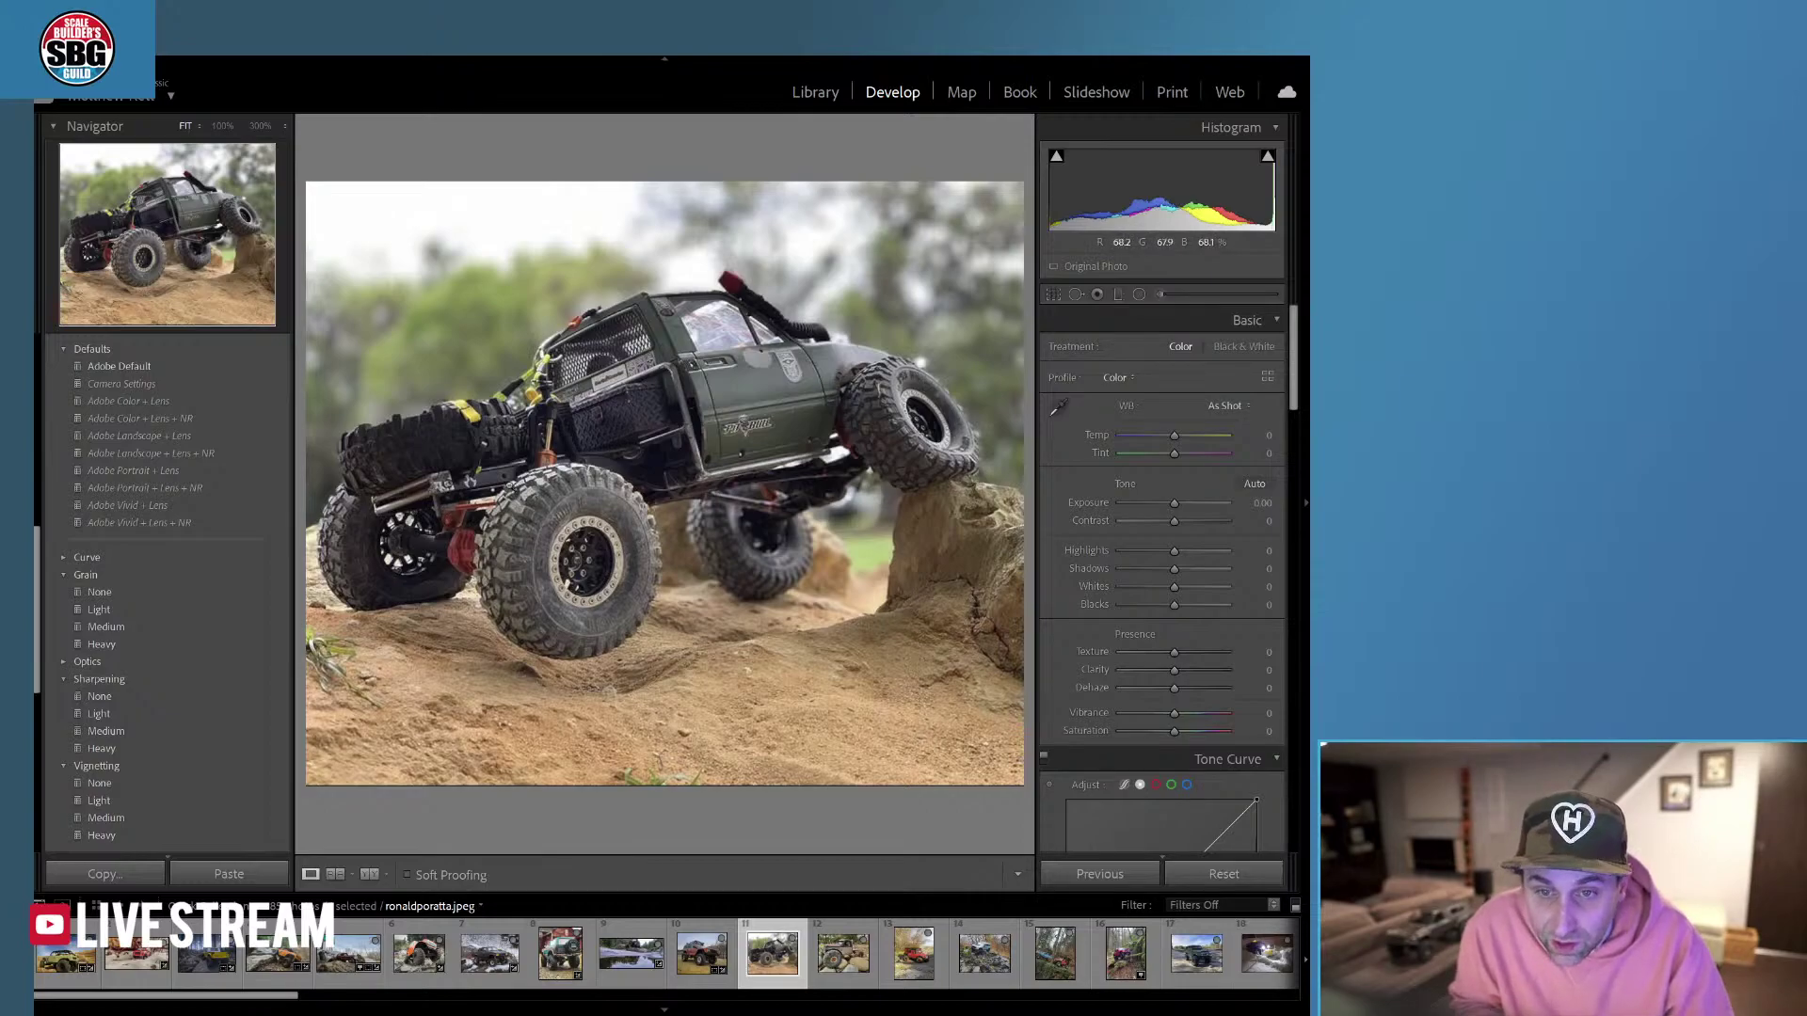
pyautogui.scroll(-3, 405, 494)
pyautogui.scroll(3, 434, 499)
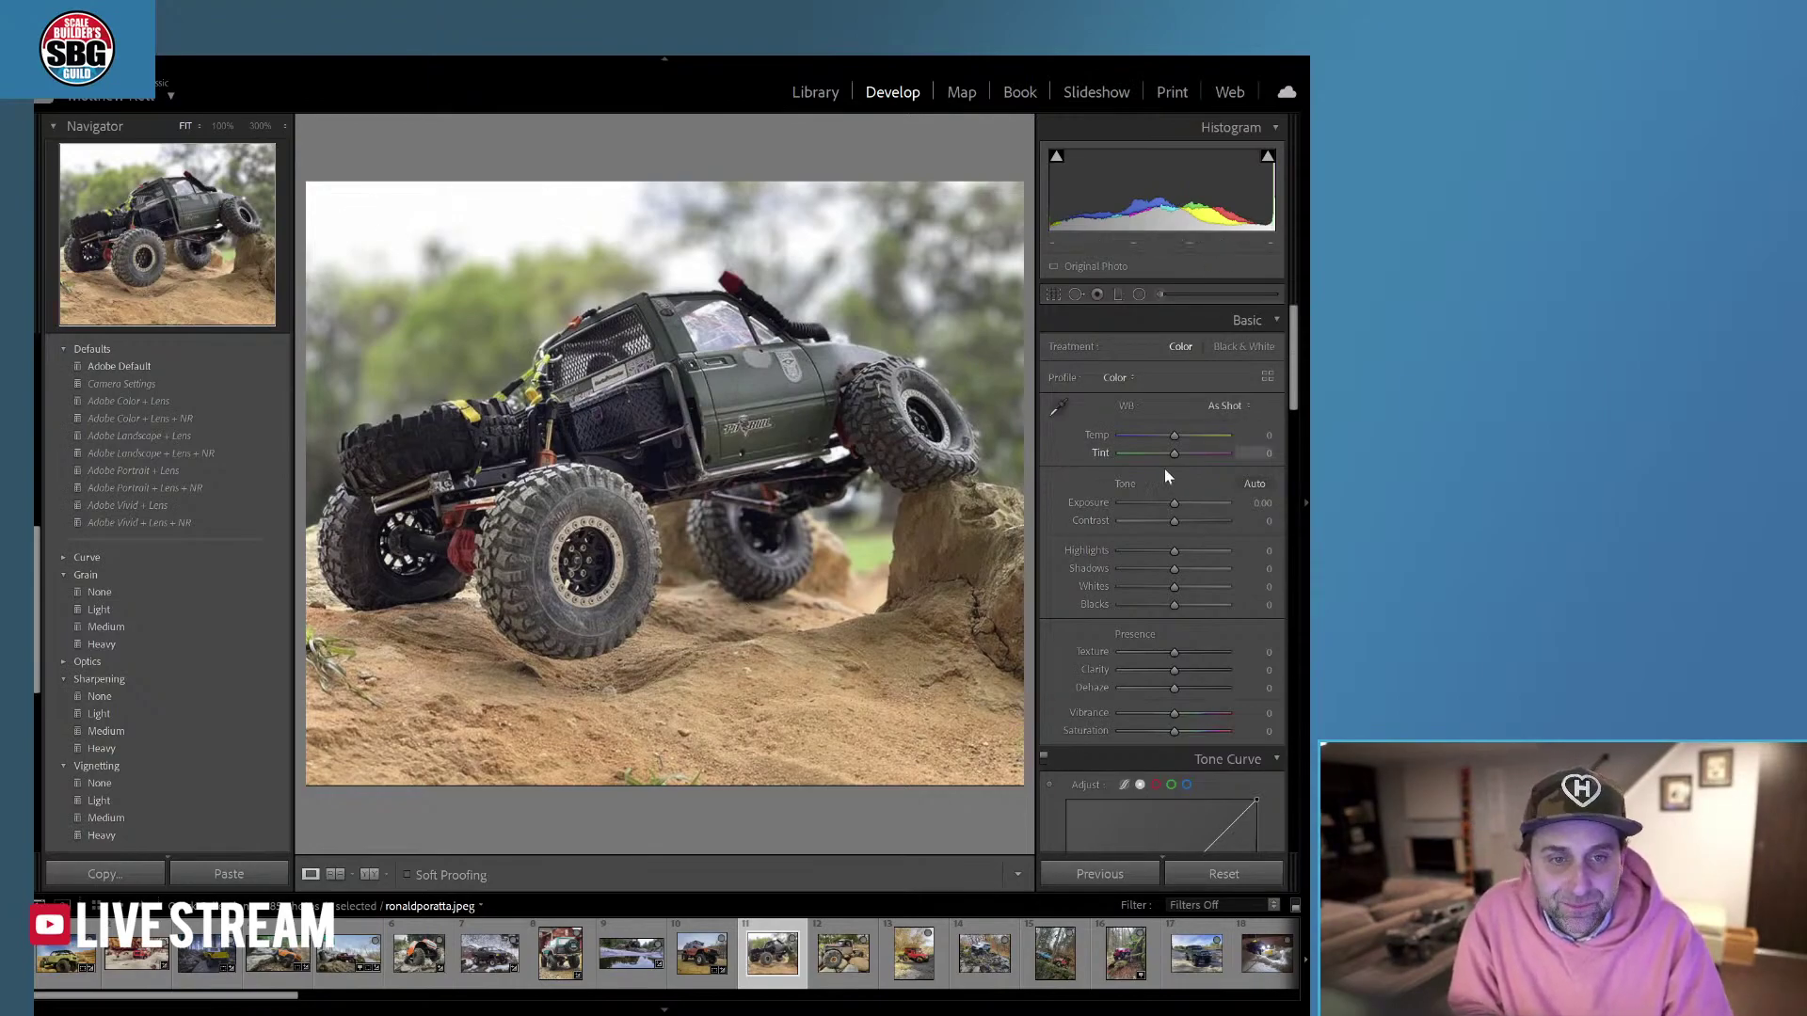
pyautogui.moveTo(1172, 437); pyautogui.dragTo(1173, 436)
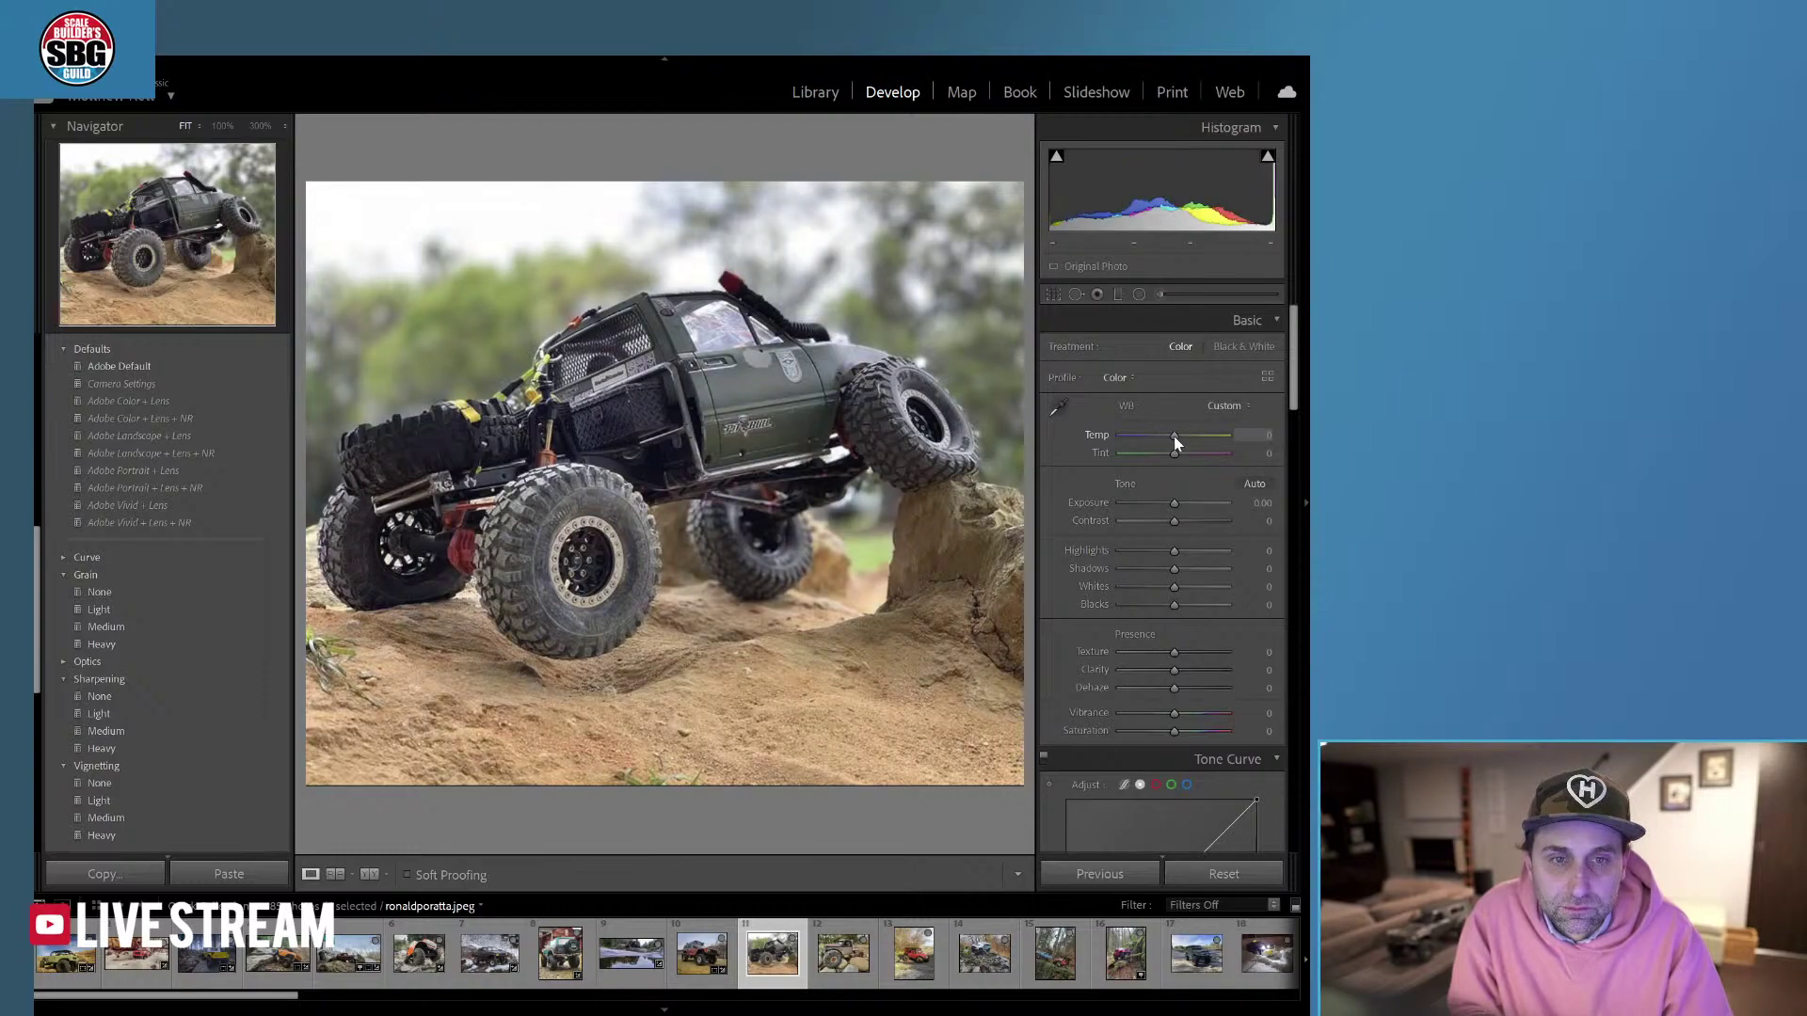
pyautogui.moveTo(1173, 437); pyautogui.dragTo(1179, 439)
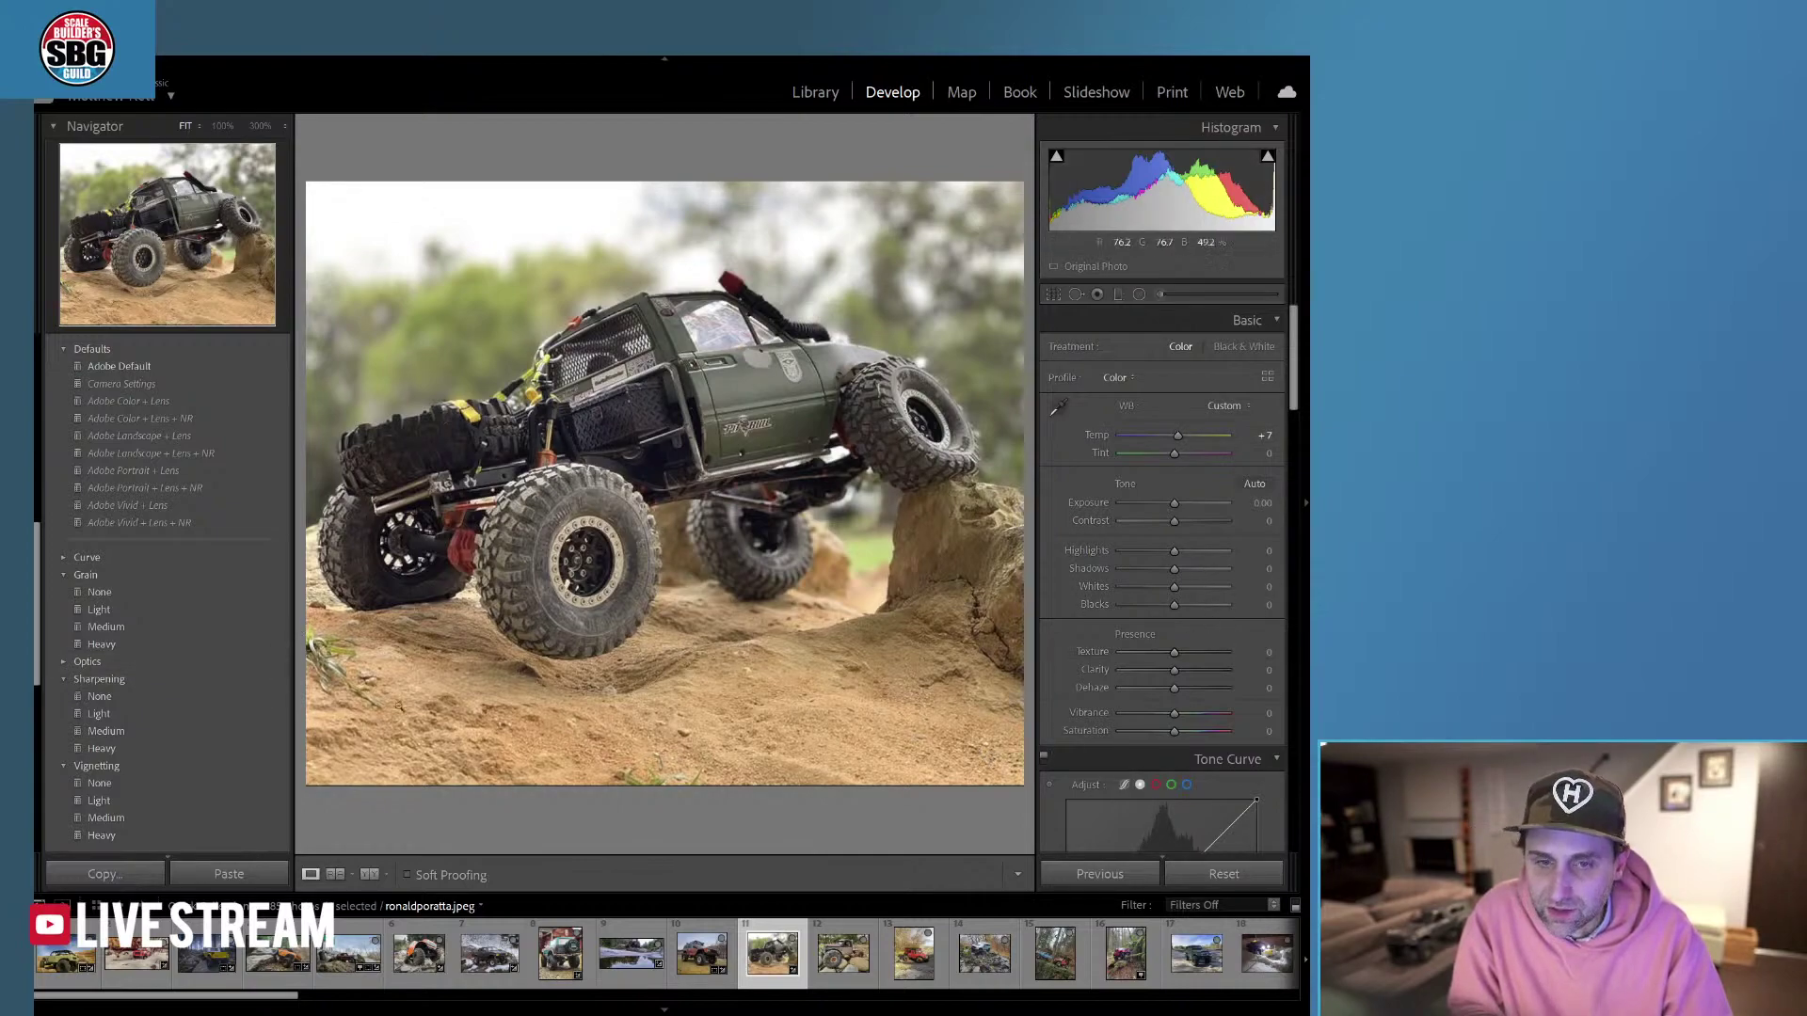
# Heal the small grass tufts along the lower edge of the sand and a spot just above it.
pyautogui.click(1074, 294)
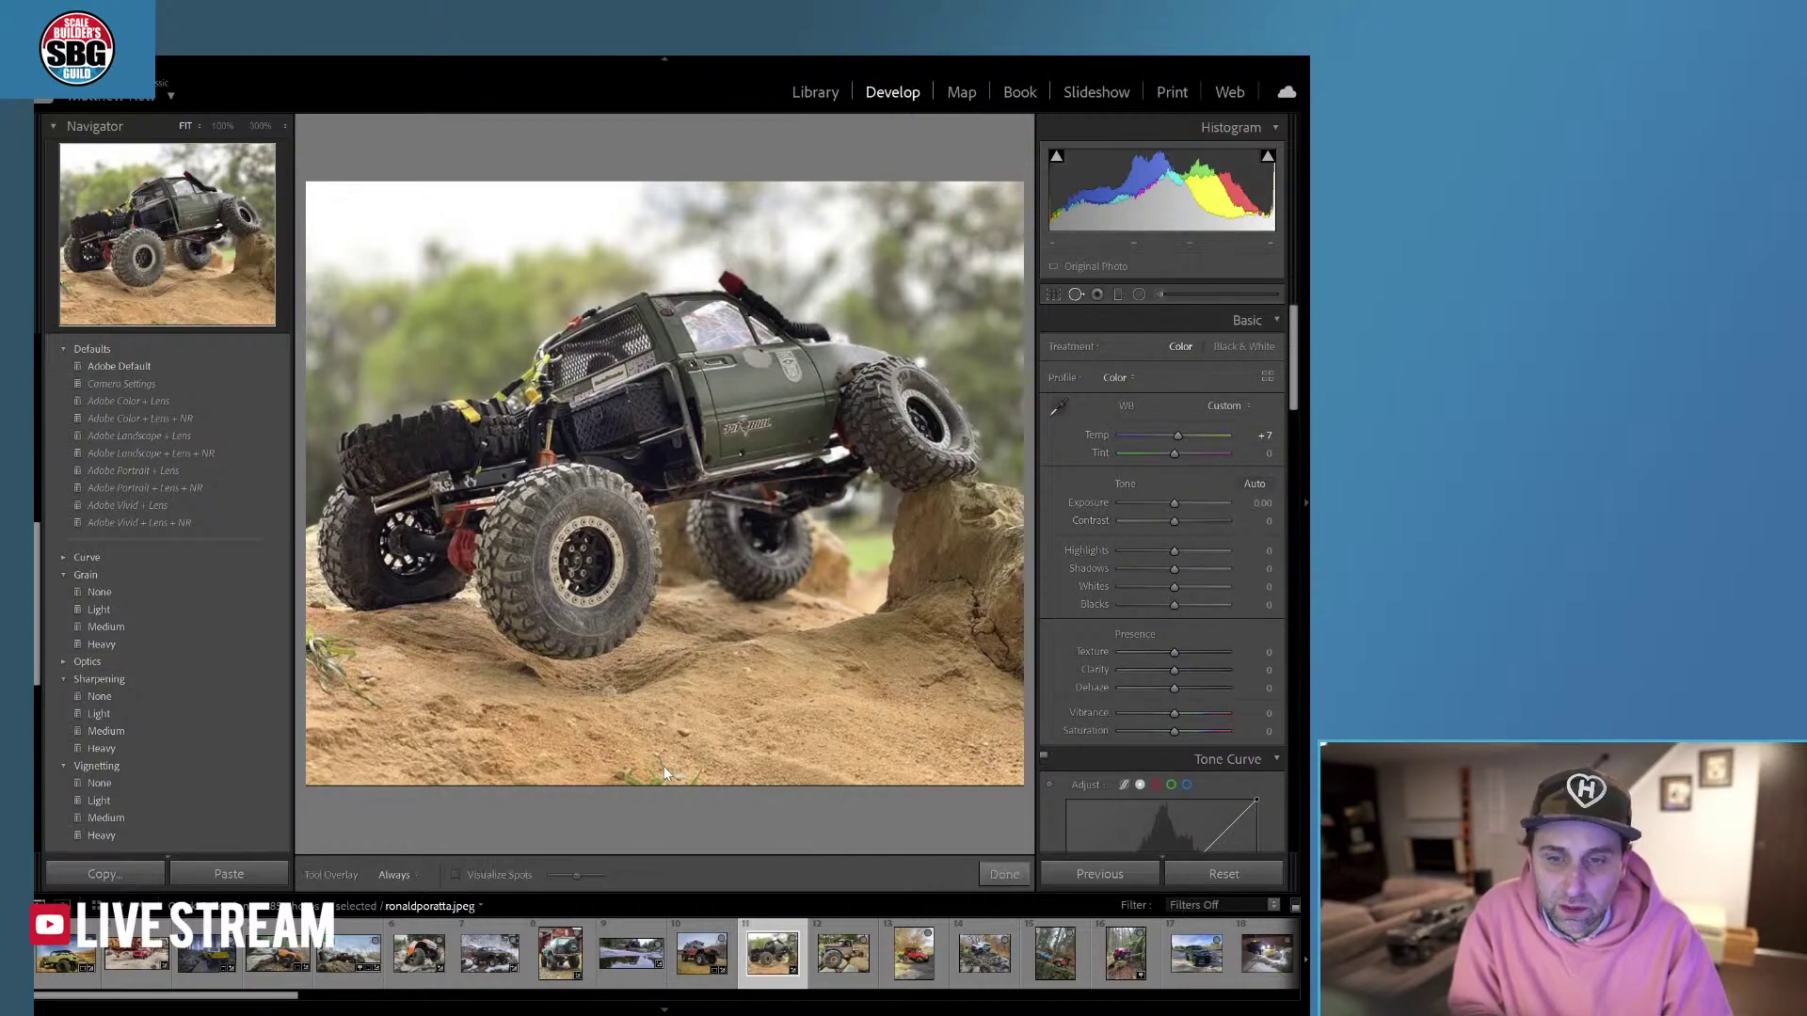
pyautogui.moveTo(623, 773)
pyautogui.mouseDown()
pyautogui.moveTo(697, 776)
pyautogui.moveTo(629, 779)
pyautogui.mouseUp()
pyautogui.moveTo(793, 777)
pyautogui.mouseDown()
pyautogui.moveTo(945, 775)
pyautogui.moveTo(806, 776)
pyautogui.moveTo(830, 759)
pyautogui.moveTo(827, 775)
pyautogui.mouseUp()
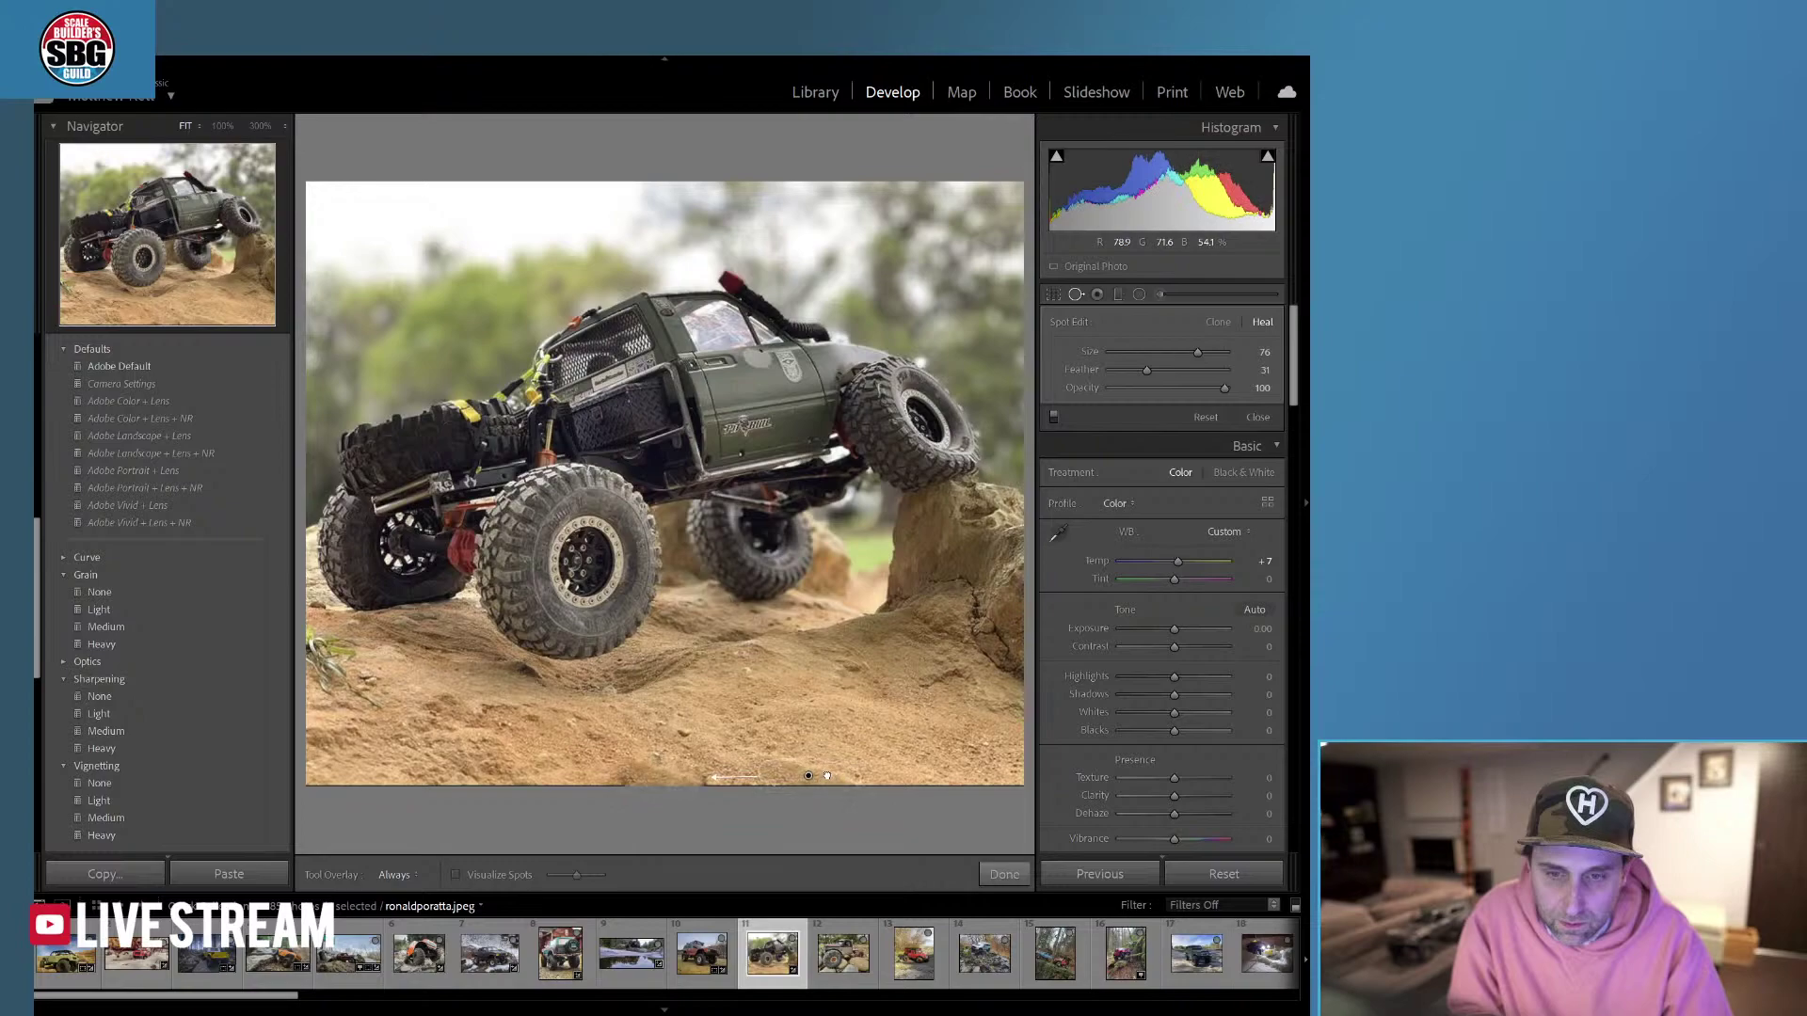
pyautogui.click(780, 721)
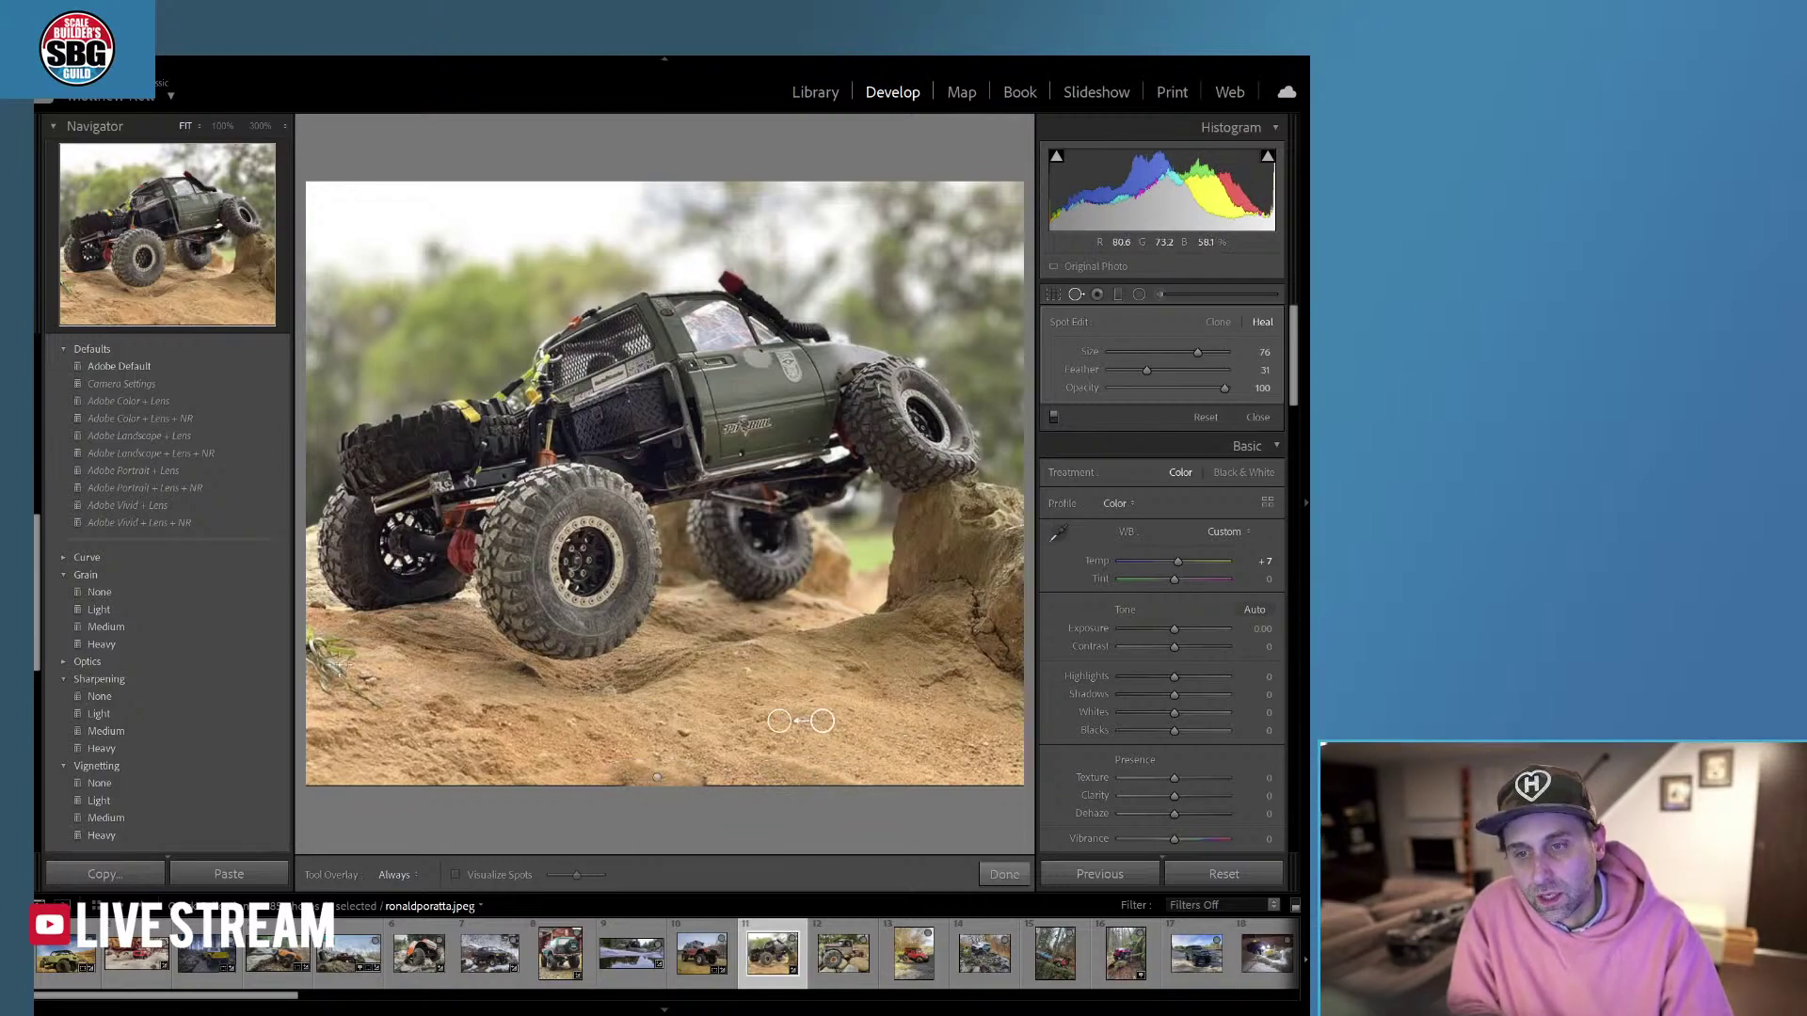
# Heal away the green plant at the left edge of the sand below the crawler's rear tire, using clean ground as source.
pyautogui.moveTo(378, 713)
pyautogui.mouseDown()
pyautogui.moveTo(329, 666)
pyautogui.moveTo(326, 685)
pyautogui.moveTo(343, 651)
pyautogui.moveTo(317, 644)
pyautogui.moveTo(351, 677)
pyautogui.mouseUp()
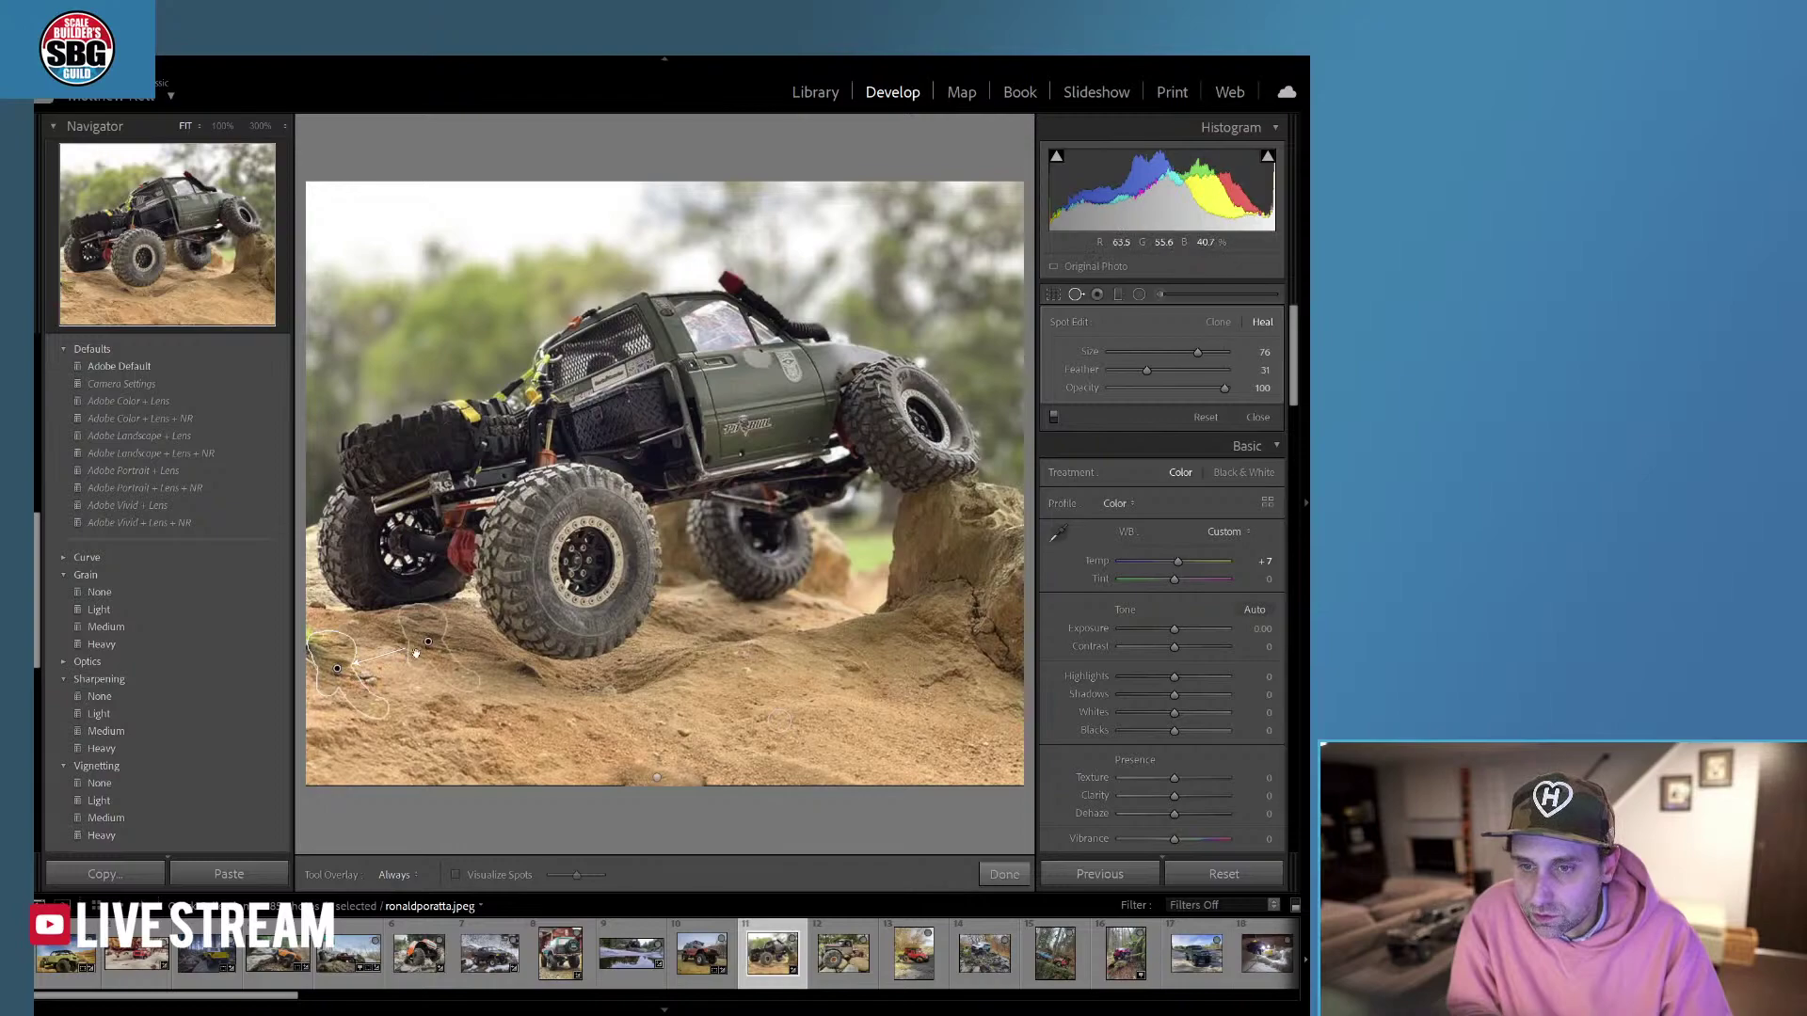
pyautogui.moveTo(400, 718); pyautogui.dragTo(423, 728)
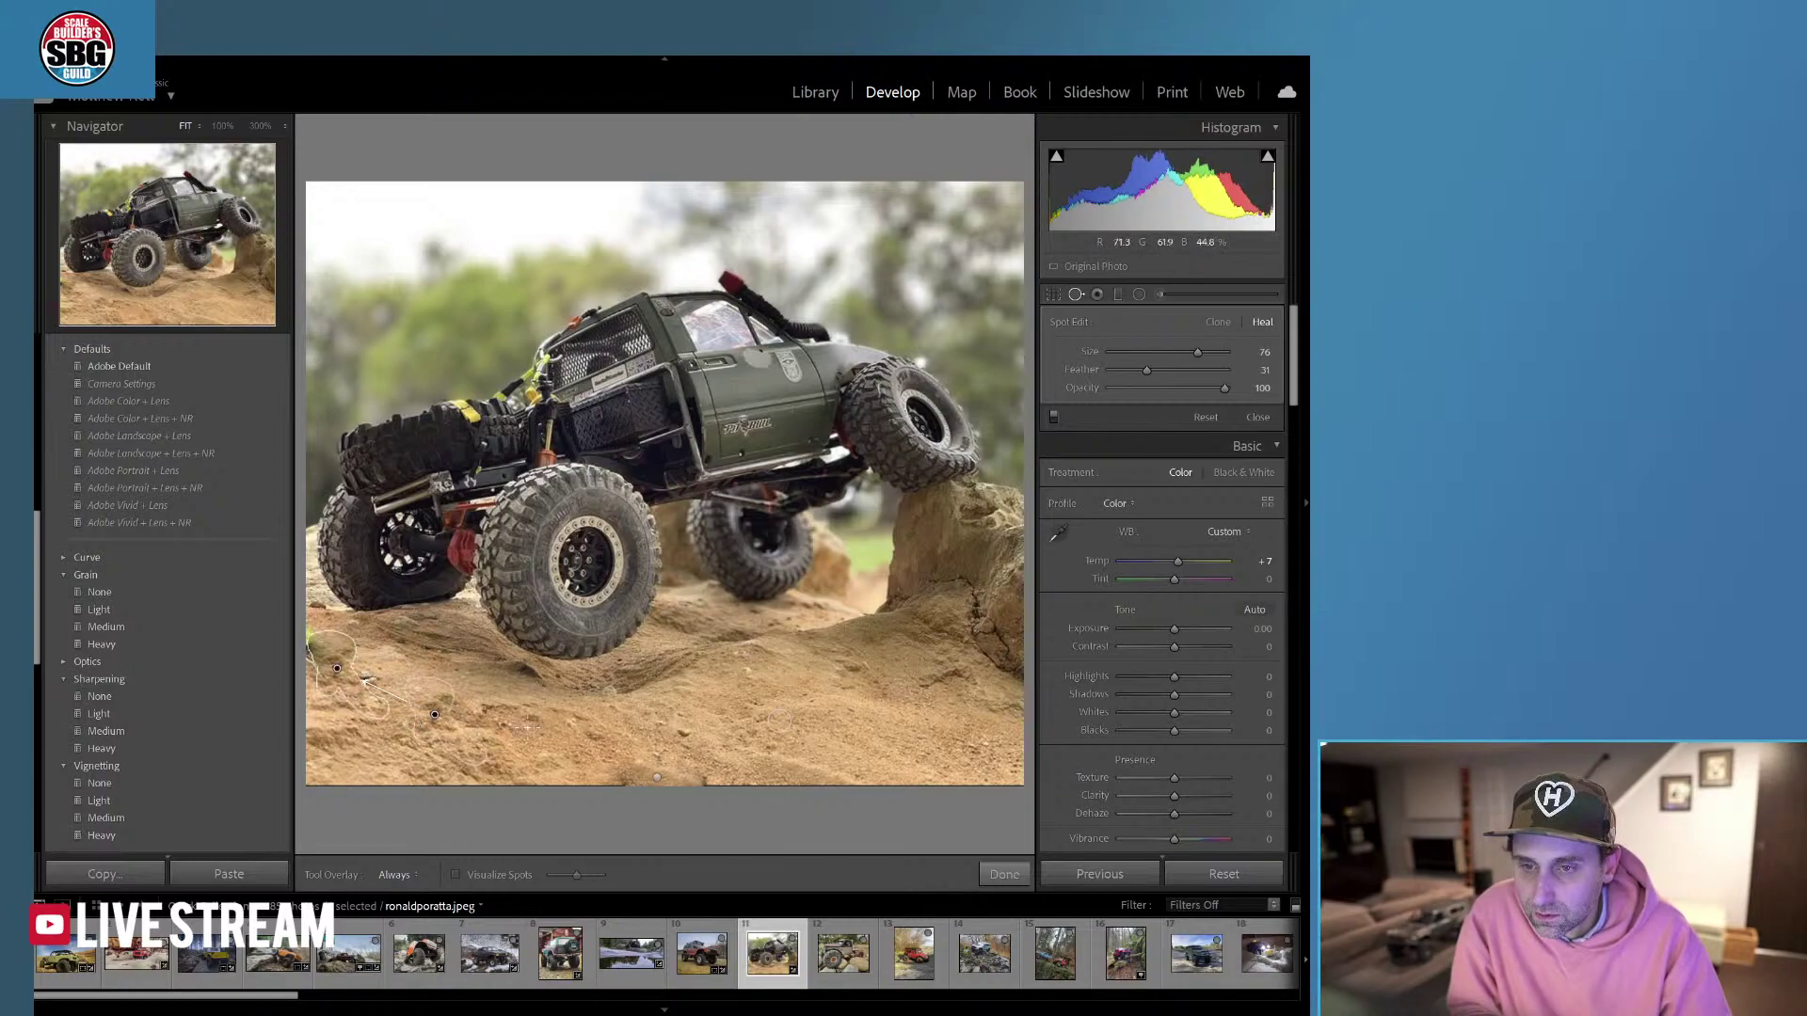
pyautogui.click(992, 875)
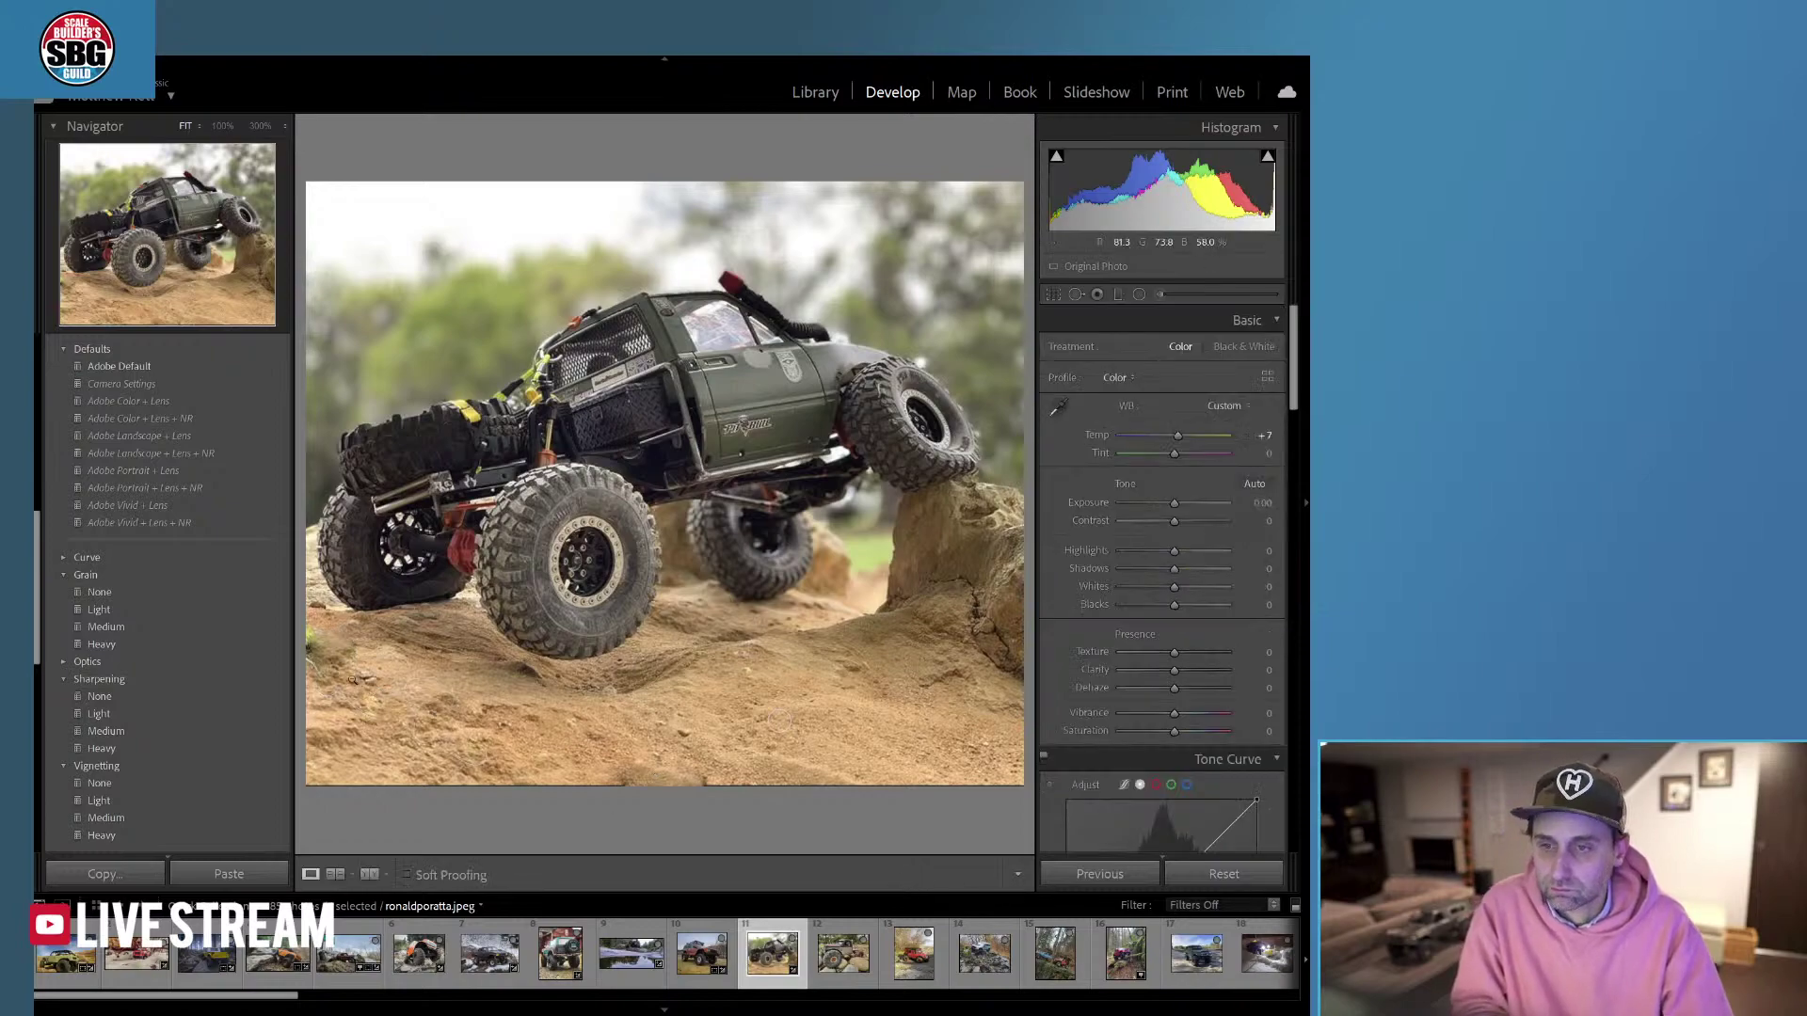
pyautogui.click(1076, 294)
pyautogui.moveTo(324, 617)
pyautogui.mouseDown()
pyautogui.moveTo(345, 675)
pyautogui.moveTo(339, 627)
pyautogui.moveTo(354, 662)
pyautogui.moveTo(423, 718)
pyautogui.mouseUp()
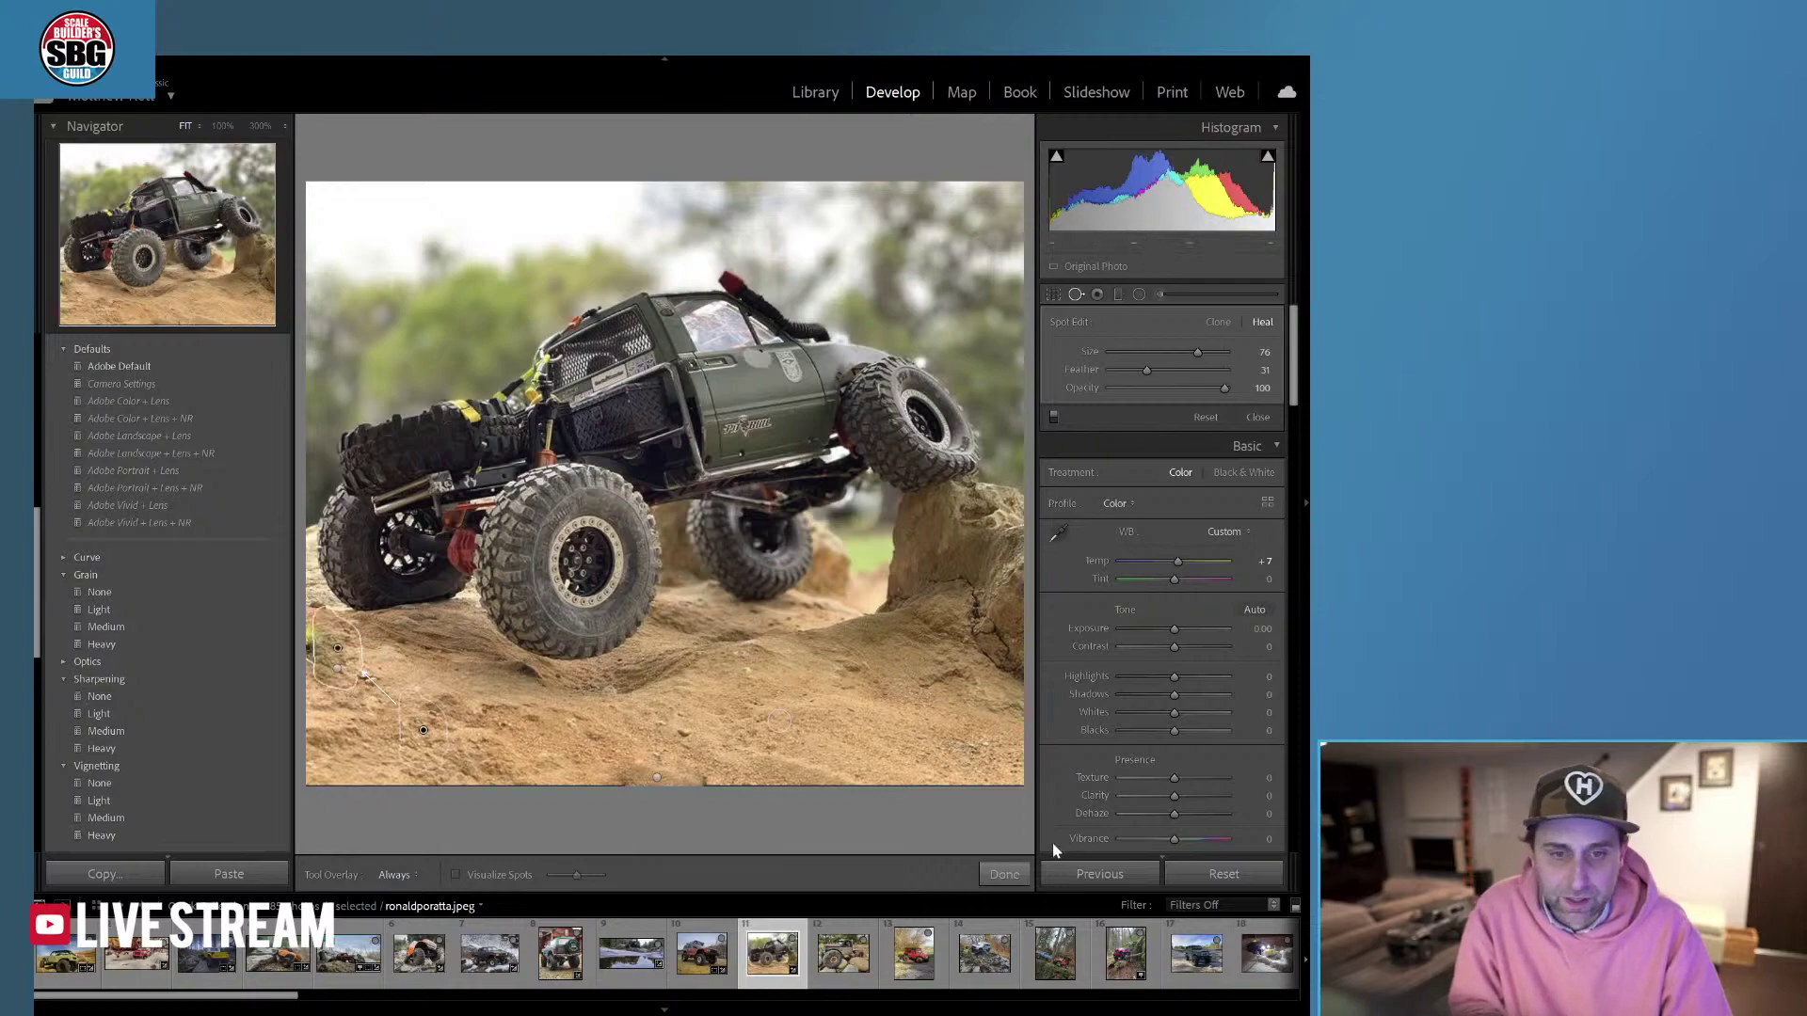
pyautogui.click(1004, 873)
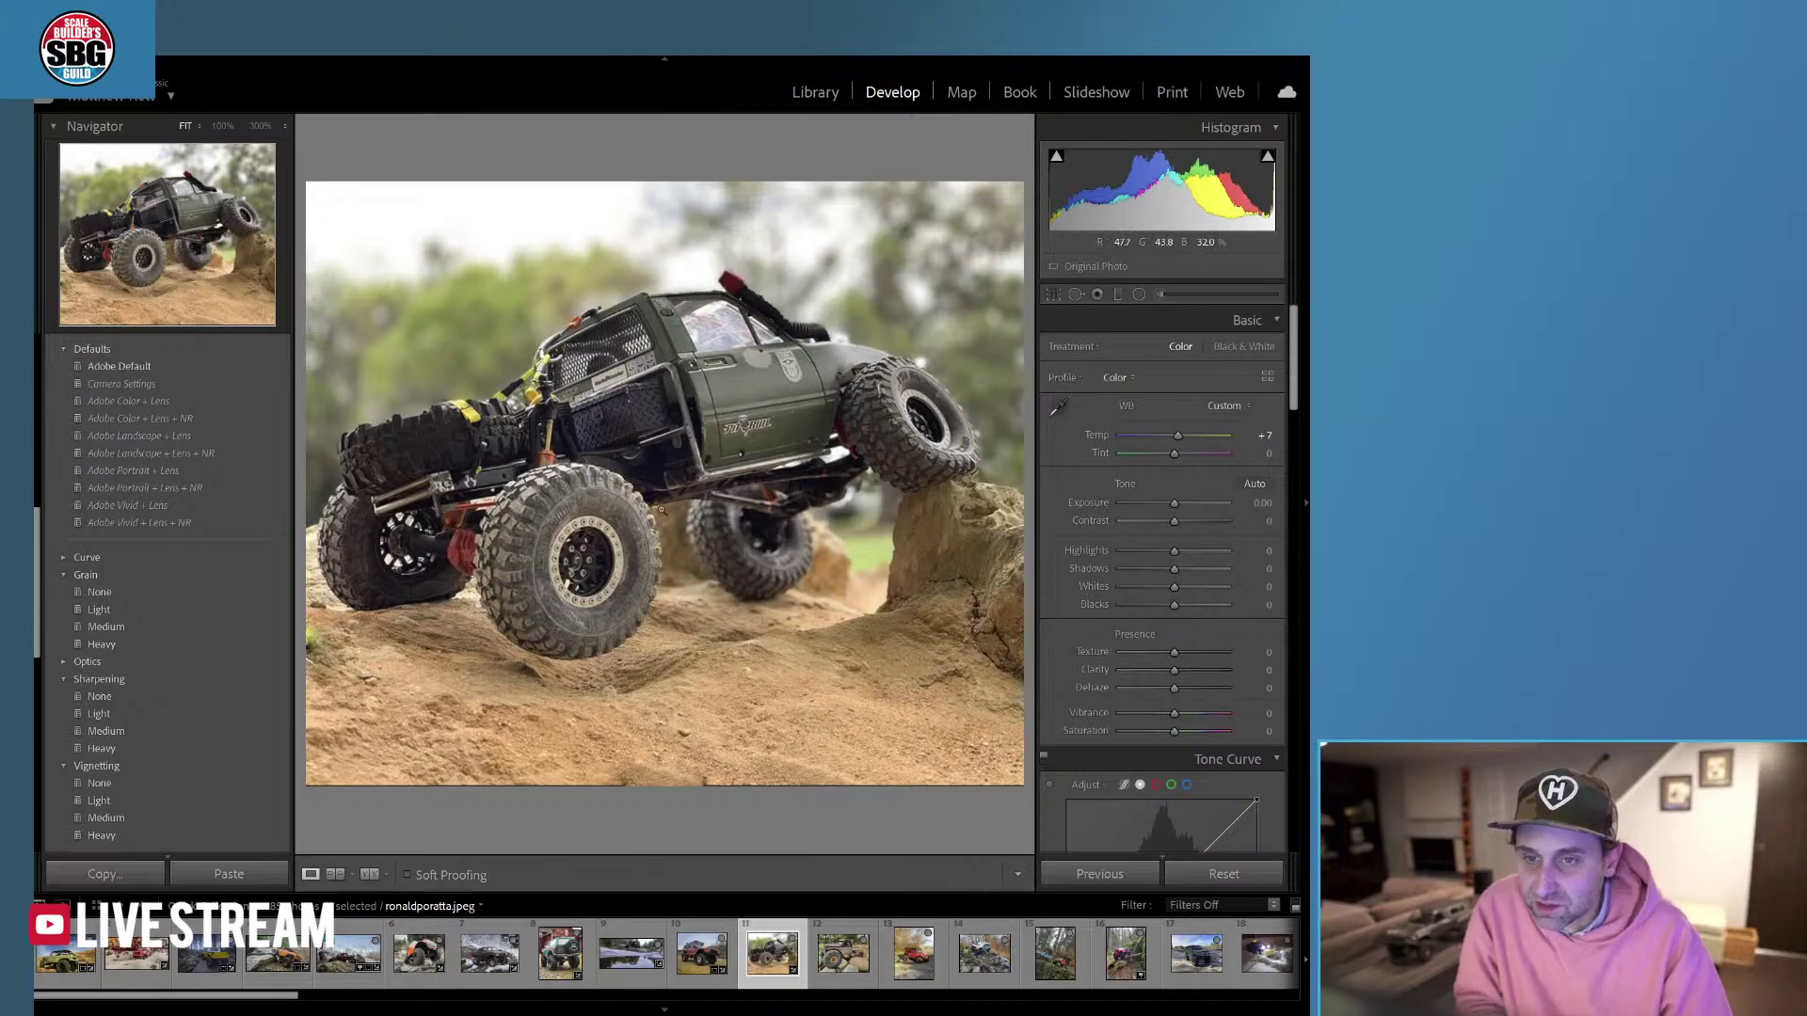
# Preview the color, creative, Chris Orwig and black-and-white presets on the crawler photo and apply B&W Punch.
pyautogui.scroll(10, 258, 597)
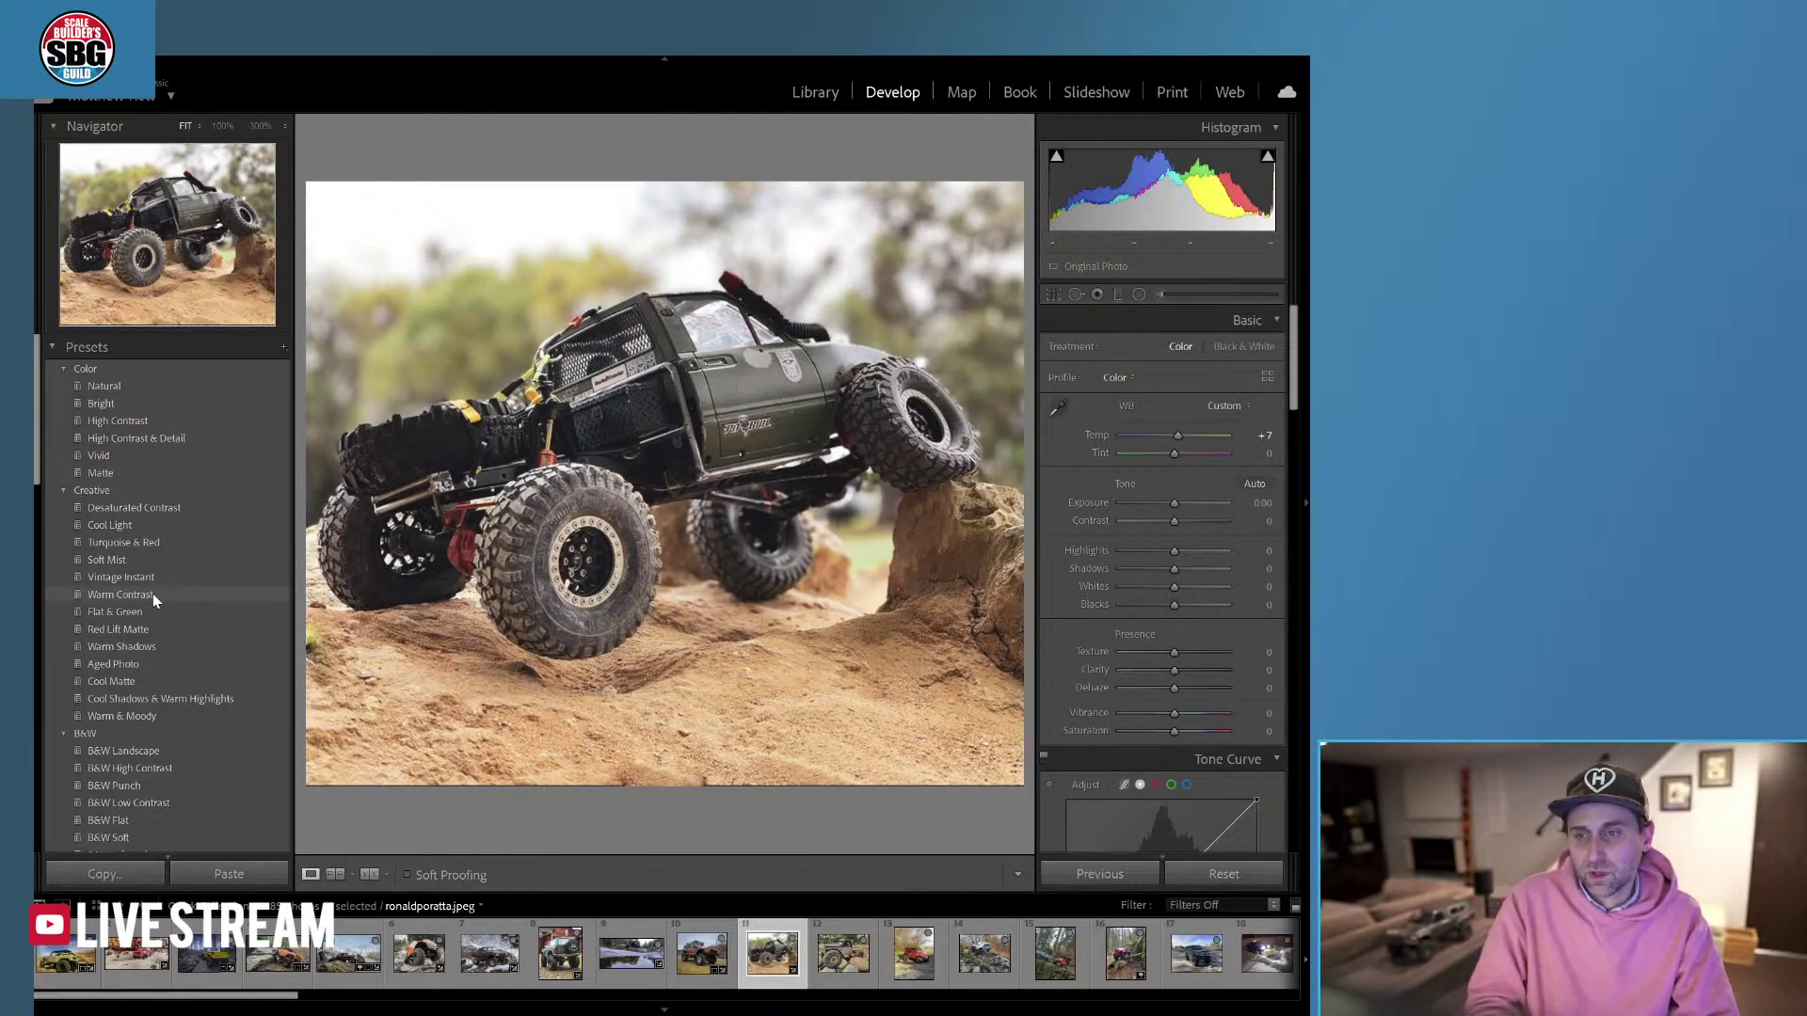
pyautogui.scroll(-3, 193, 597)
pyautogui.scroll(-10, 194, 604)
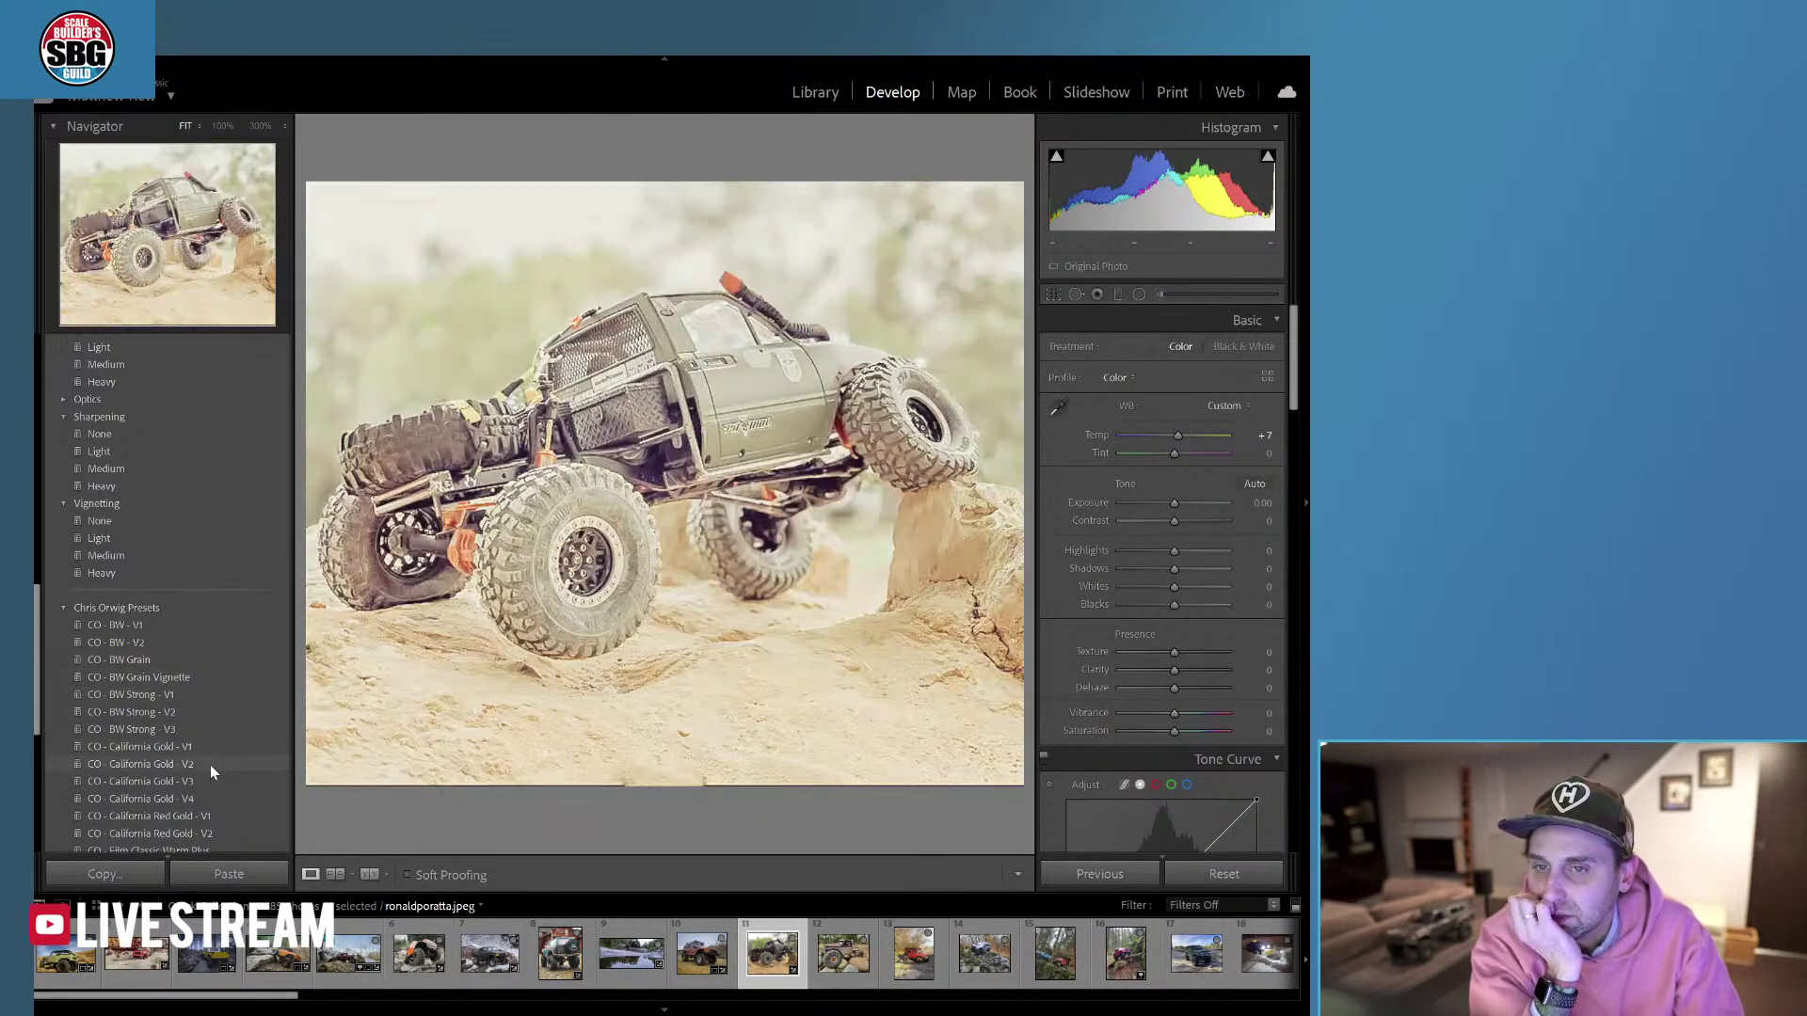
pyautogui.scroll(10, 211, 612)
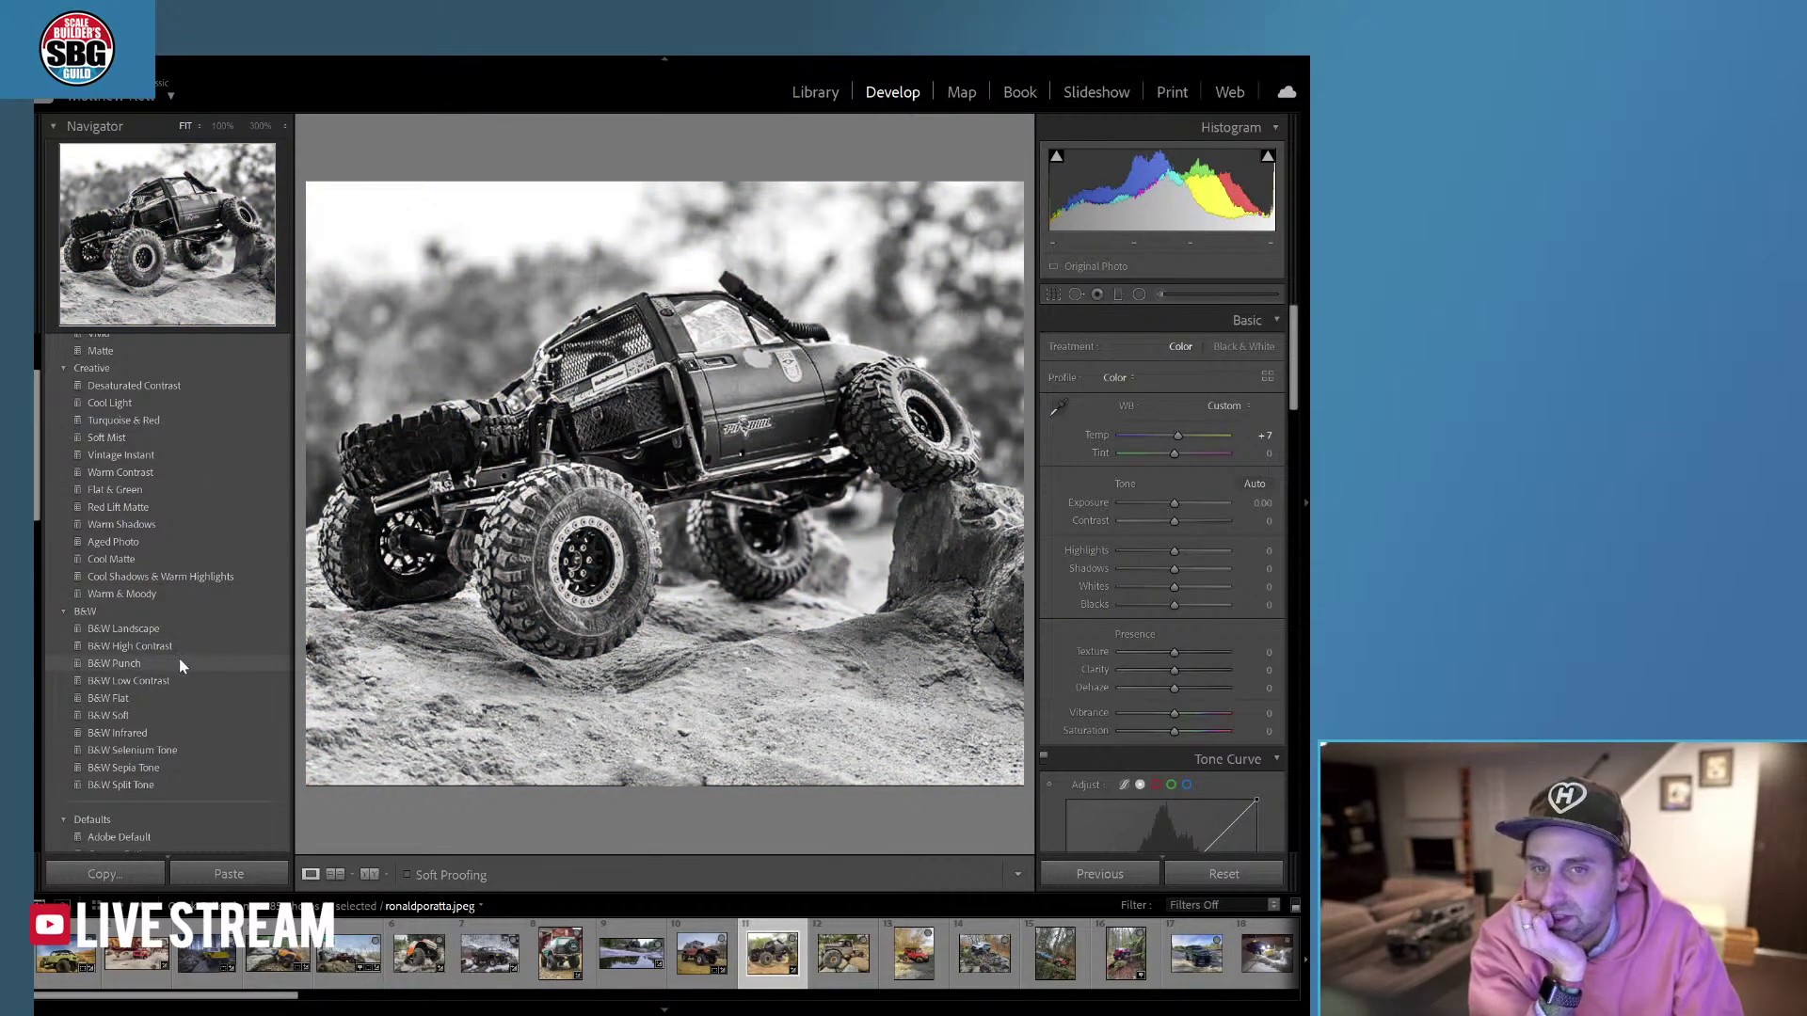
pyautogui.click(180, 663)
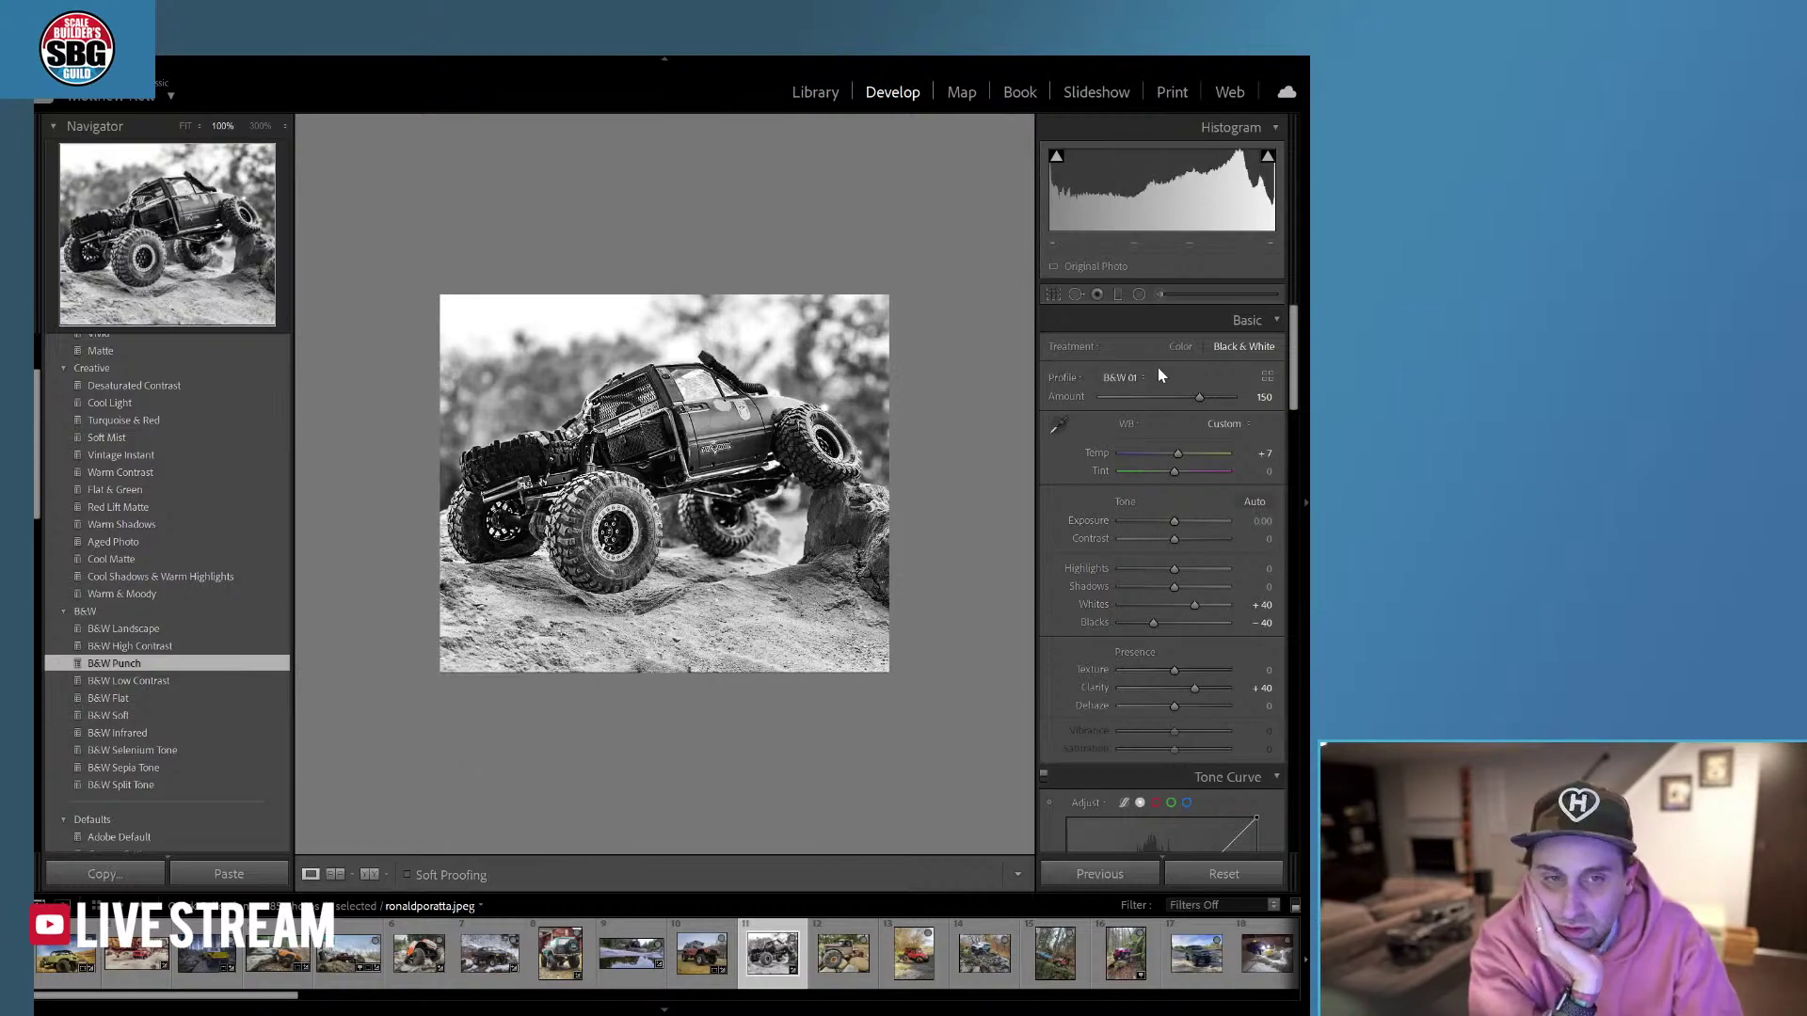
# Set the black-and-white crawler photo's Exposure to −0.66, Contrast to −42, Texture to +69 and Clarity to +46.
pyautogui.moveTo(1175, 520); pyautogui.dragTo(1167, 519)
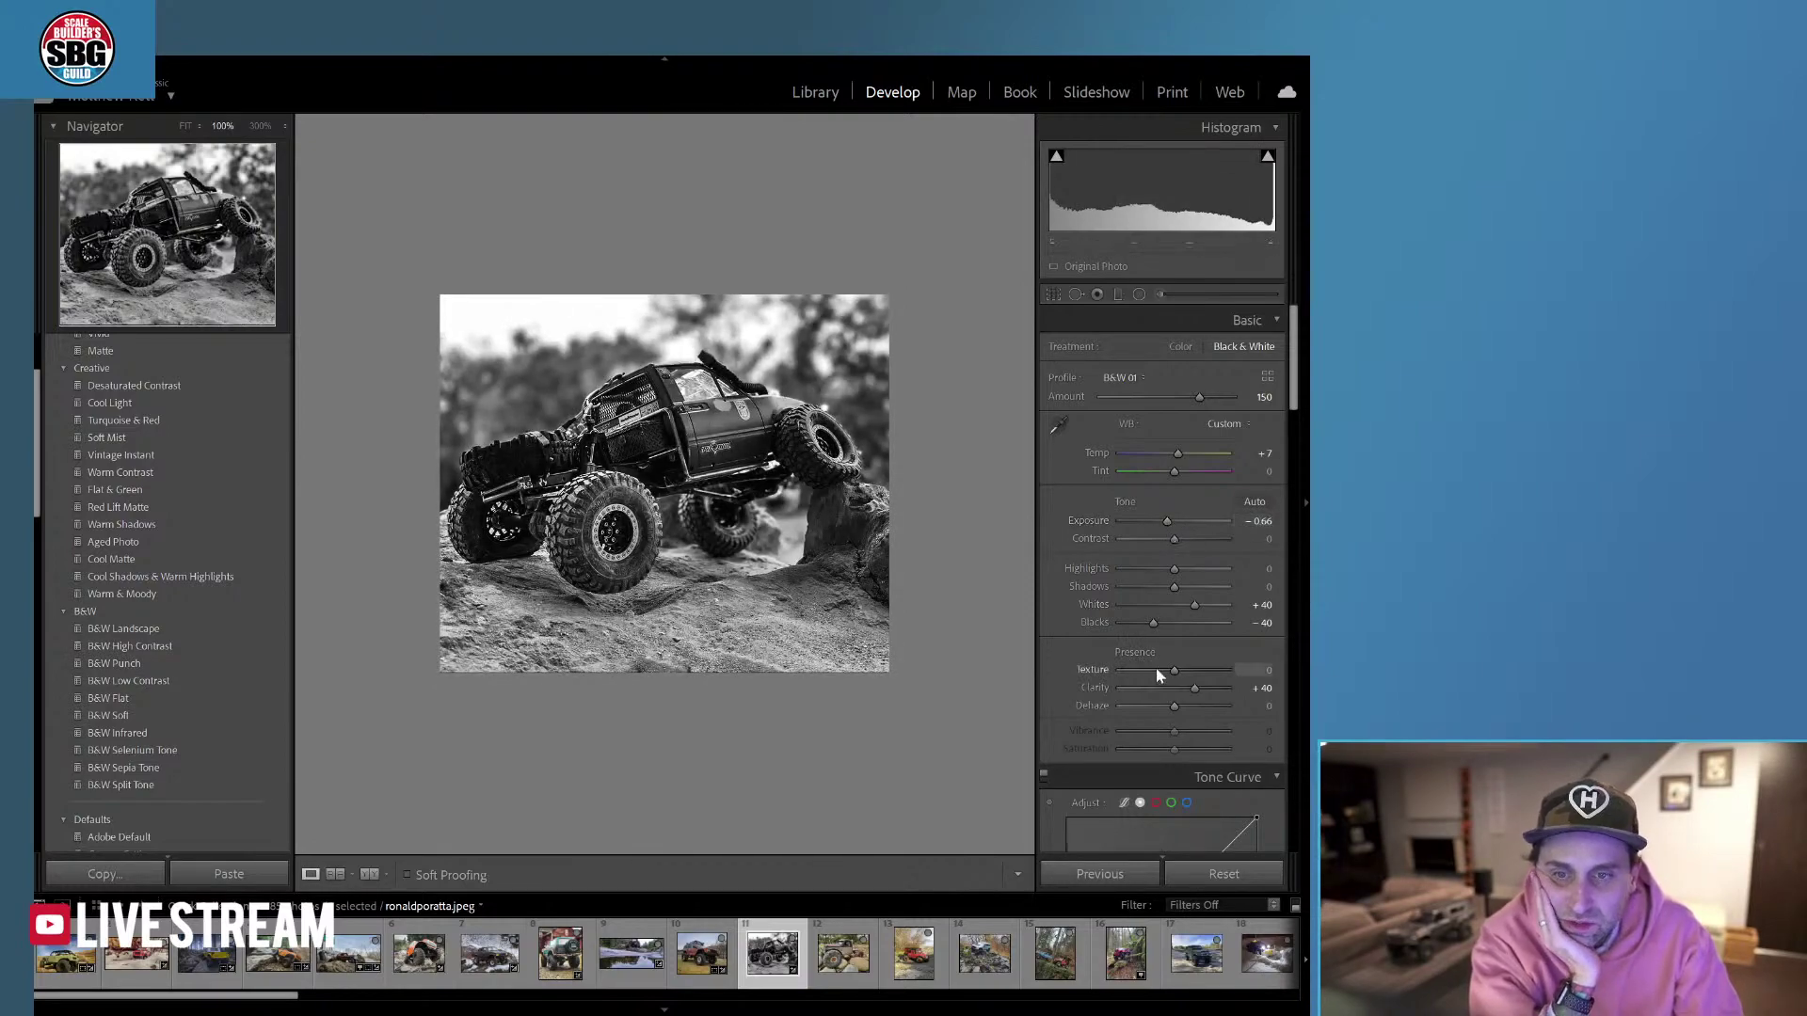
pyautogui.moveTo(1194, 688)
pyautogui.mouseDown()
pyautogui.moveTo(1216, 690)
pyautogui.moveTo(1208, 674)
pyautogui.mouseUp()
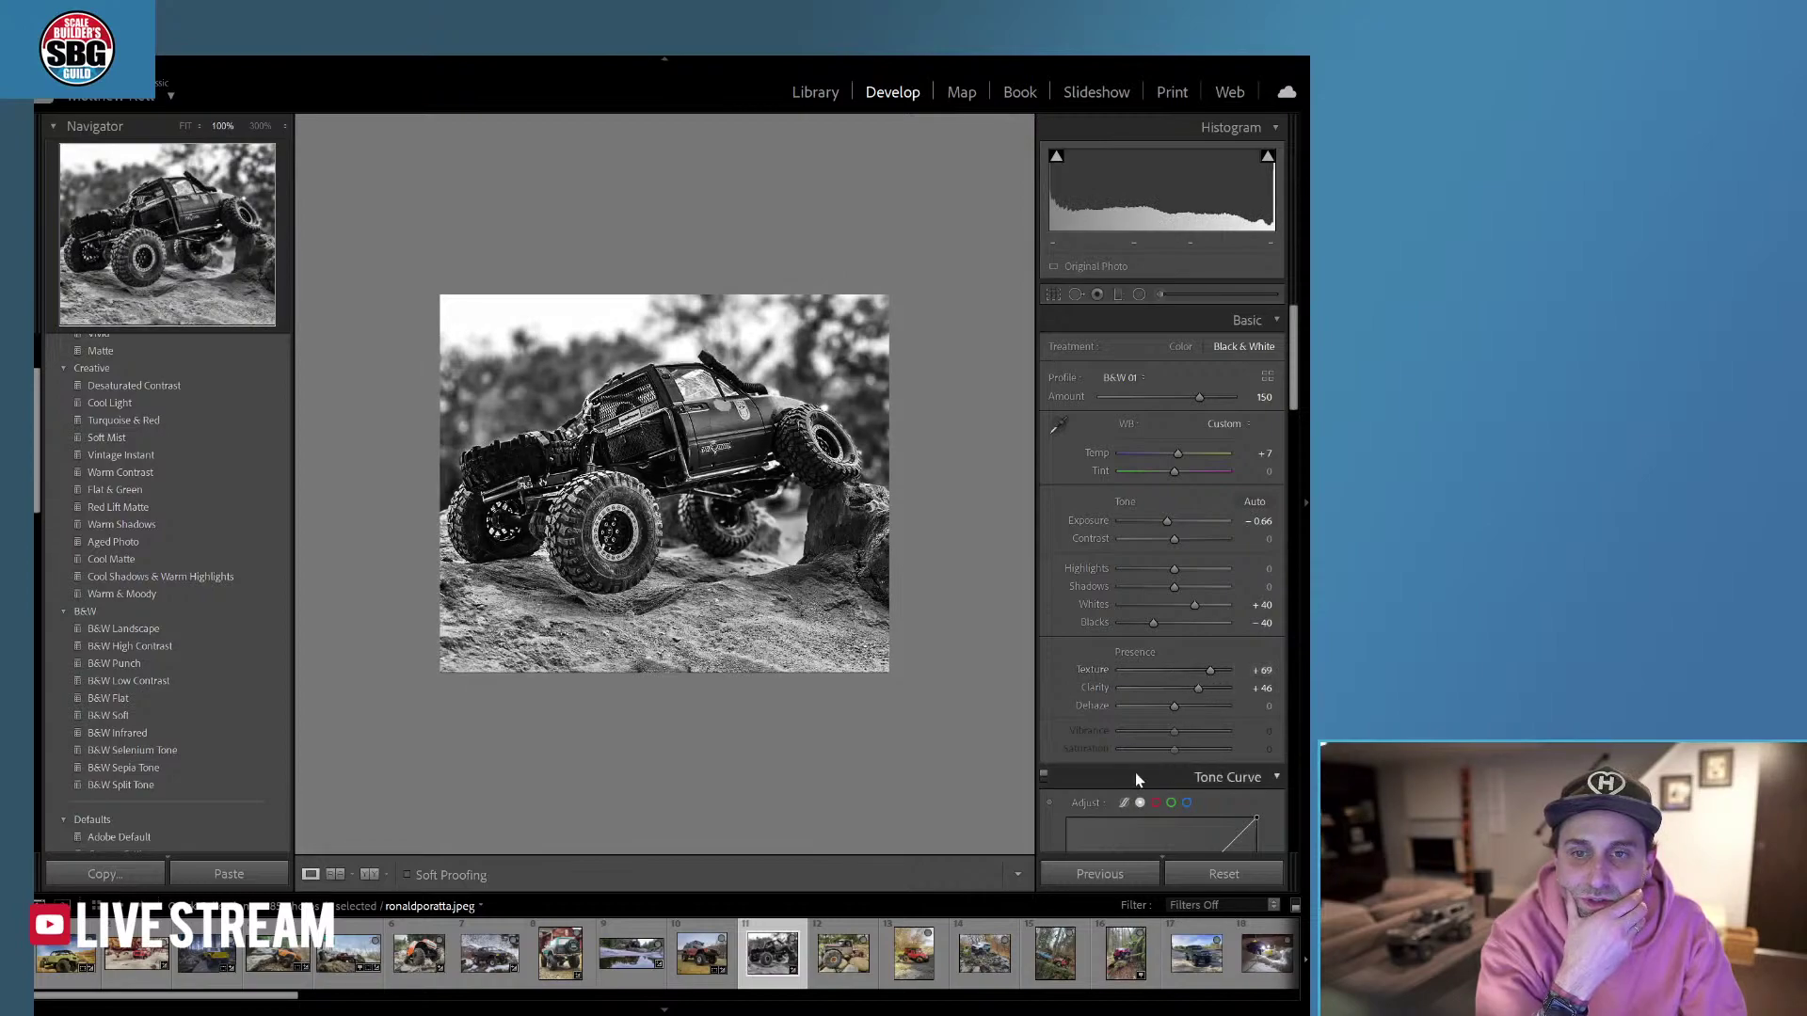
pyautogui.moveTo(1174, 542); pyautogui.dragTo(1151, 541)
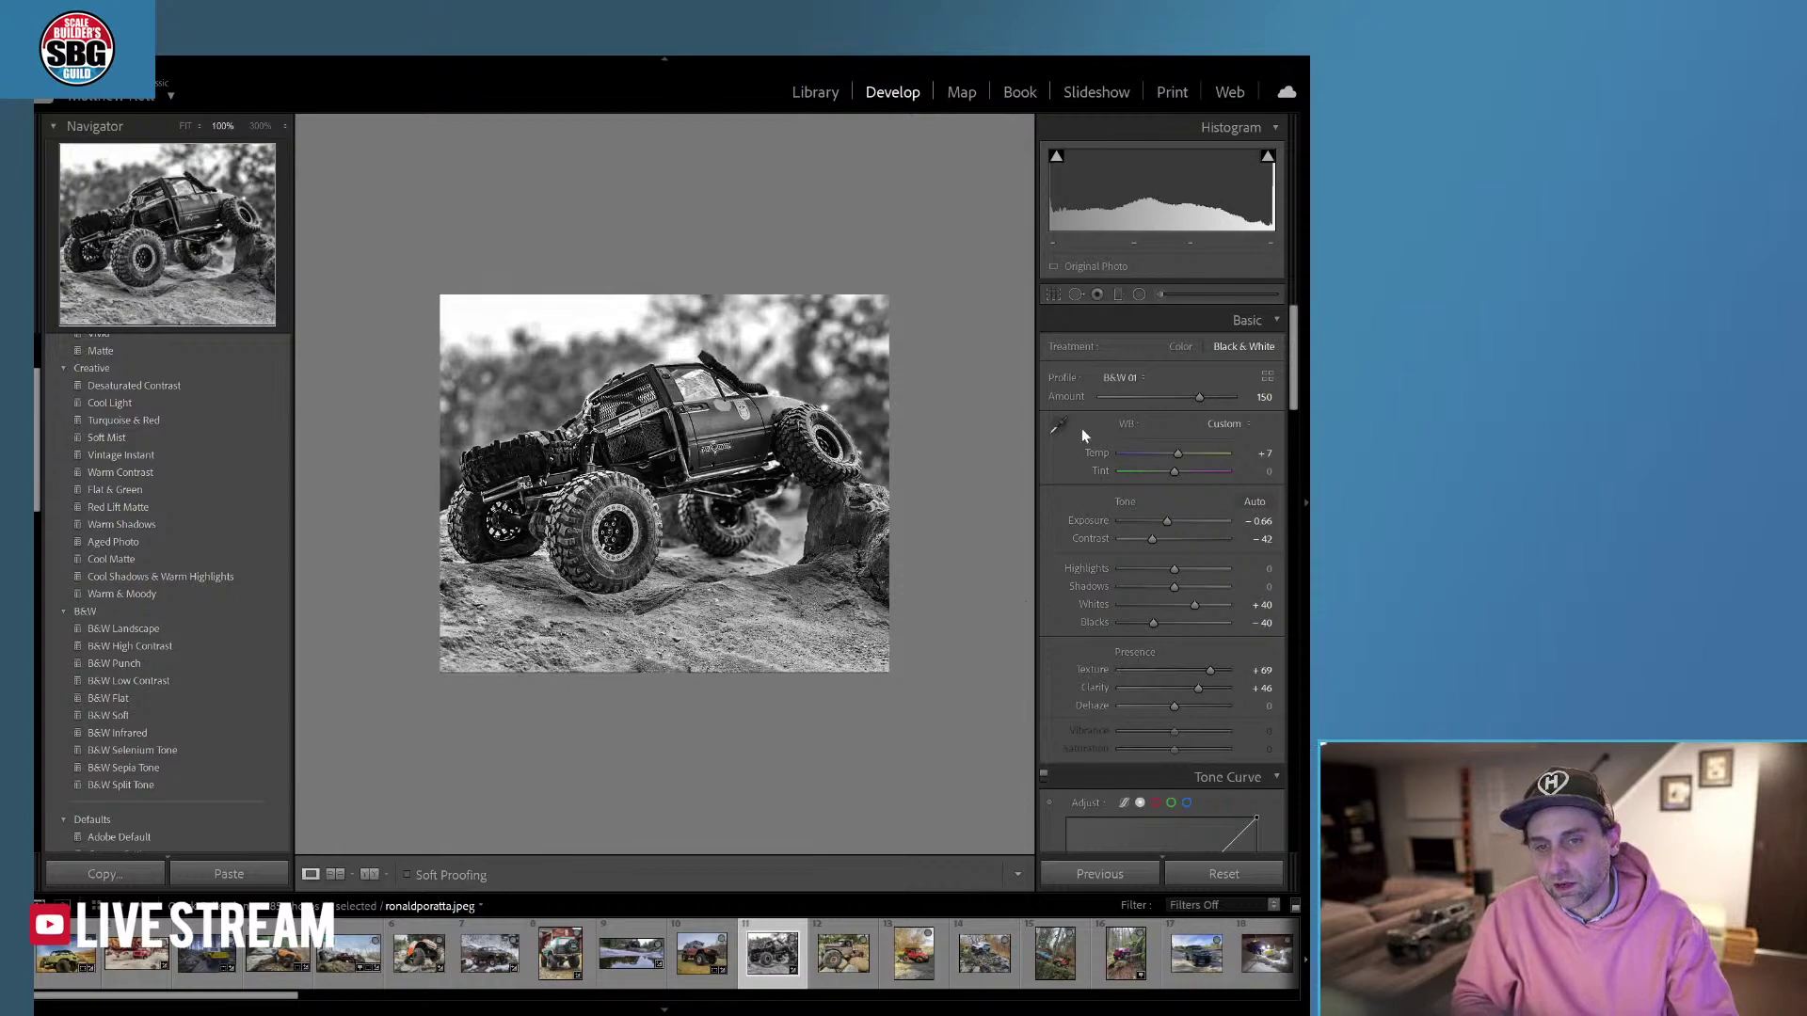
# Crop a thin strip of ground off the lower edge of the crawler photo.
pyautogui.click(1054, 294)
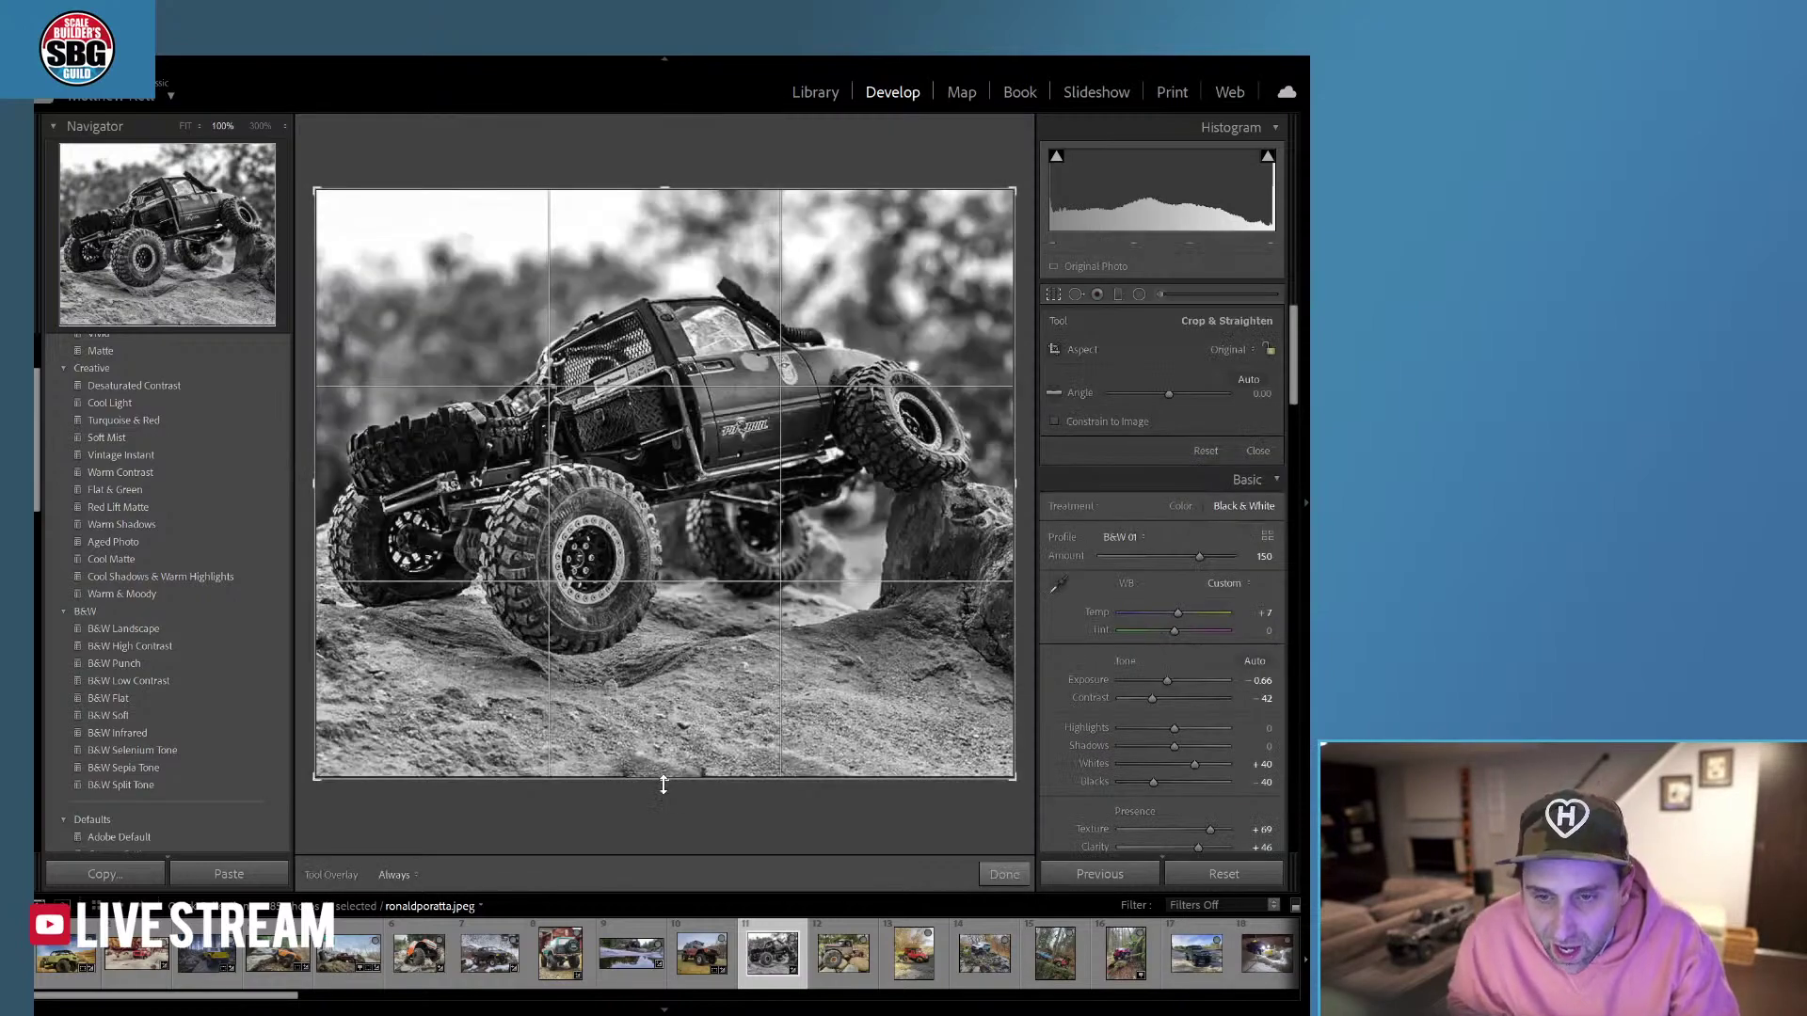
pyautogui.moveTo(665, 779); pyautogui.dragTo(664, 763)
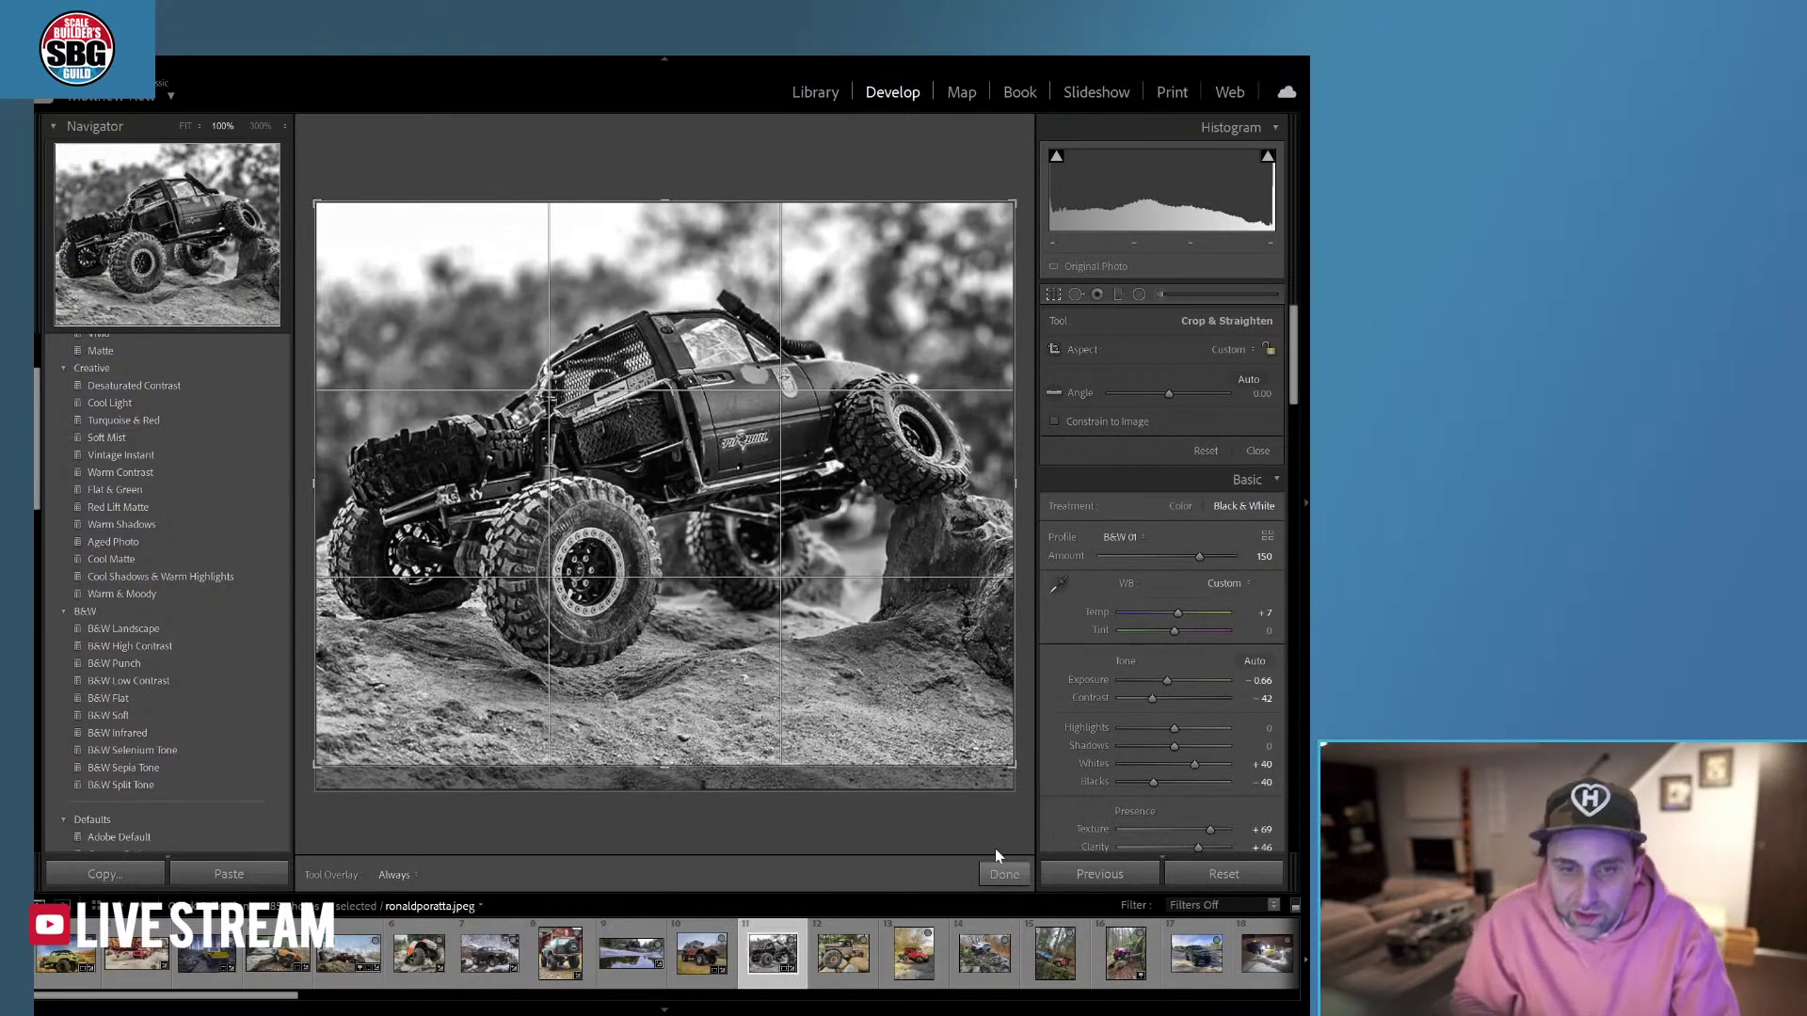
pyautogui.click(1003, 875)
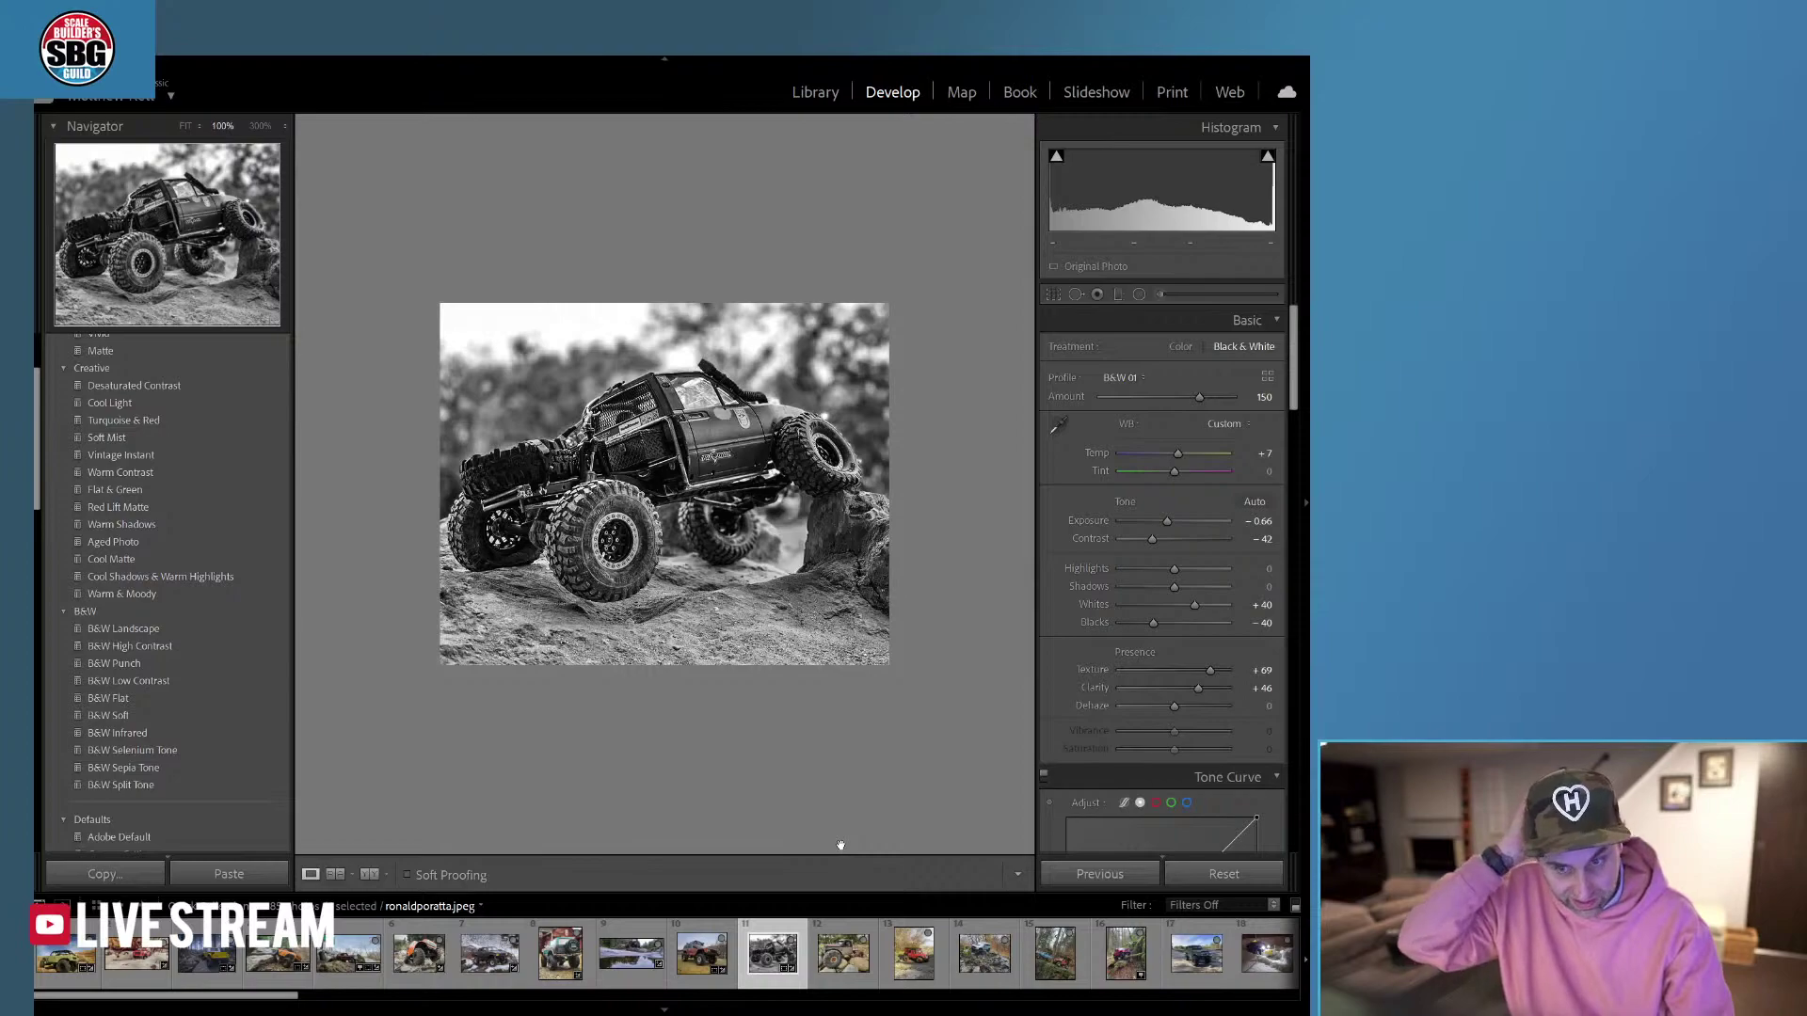
# Open the photo of the rusty pickup on the rocks and inspect its front wheel and door lettering at 100%.
pyautogui.click(840, 951)
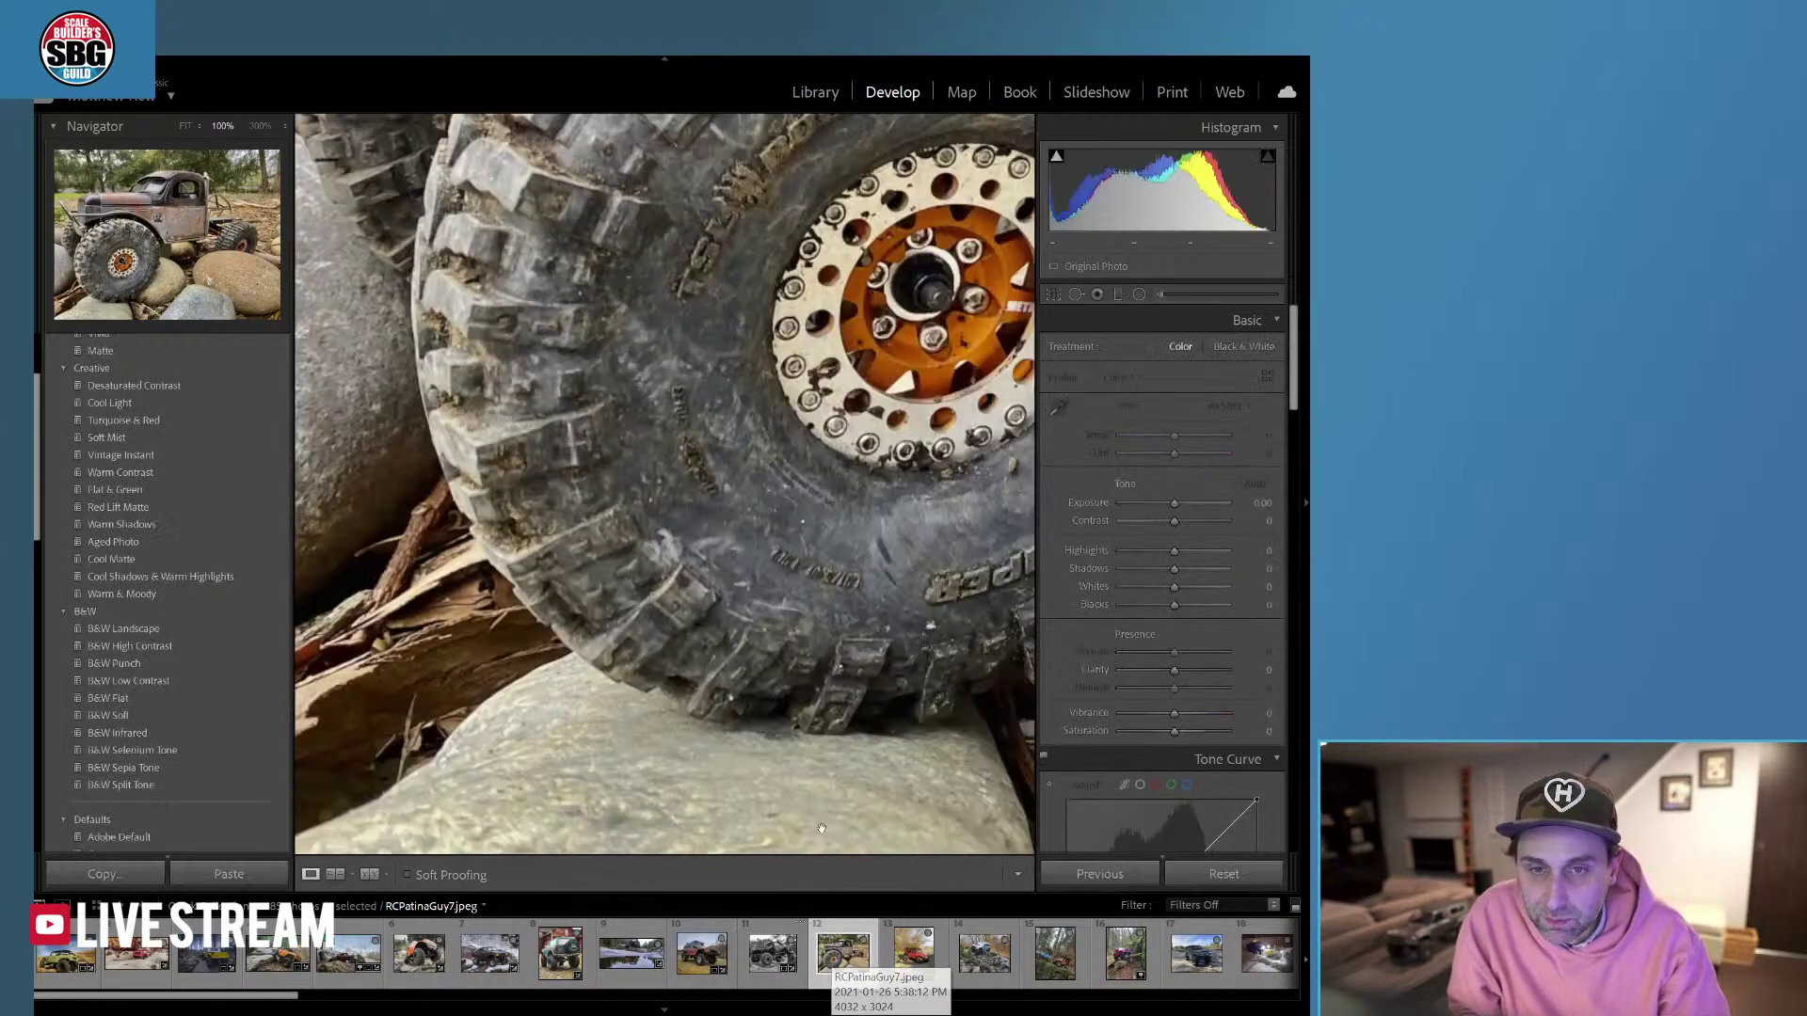
pyautogui.click(670, 578)
pyautogui.click(622, 489)
pyautogui.click(701, 734)
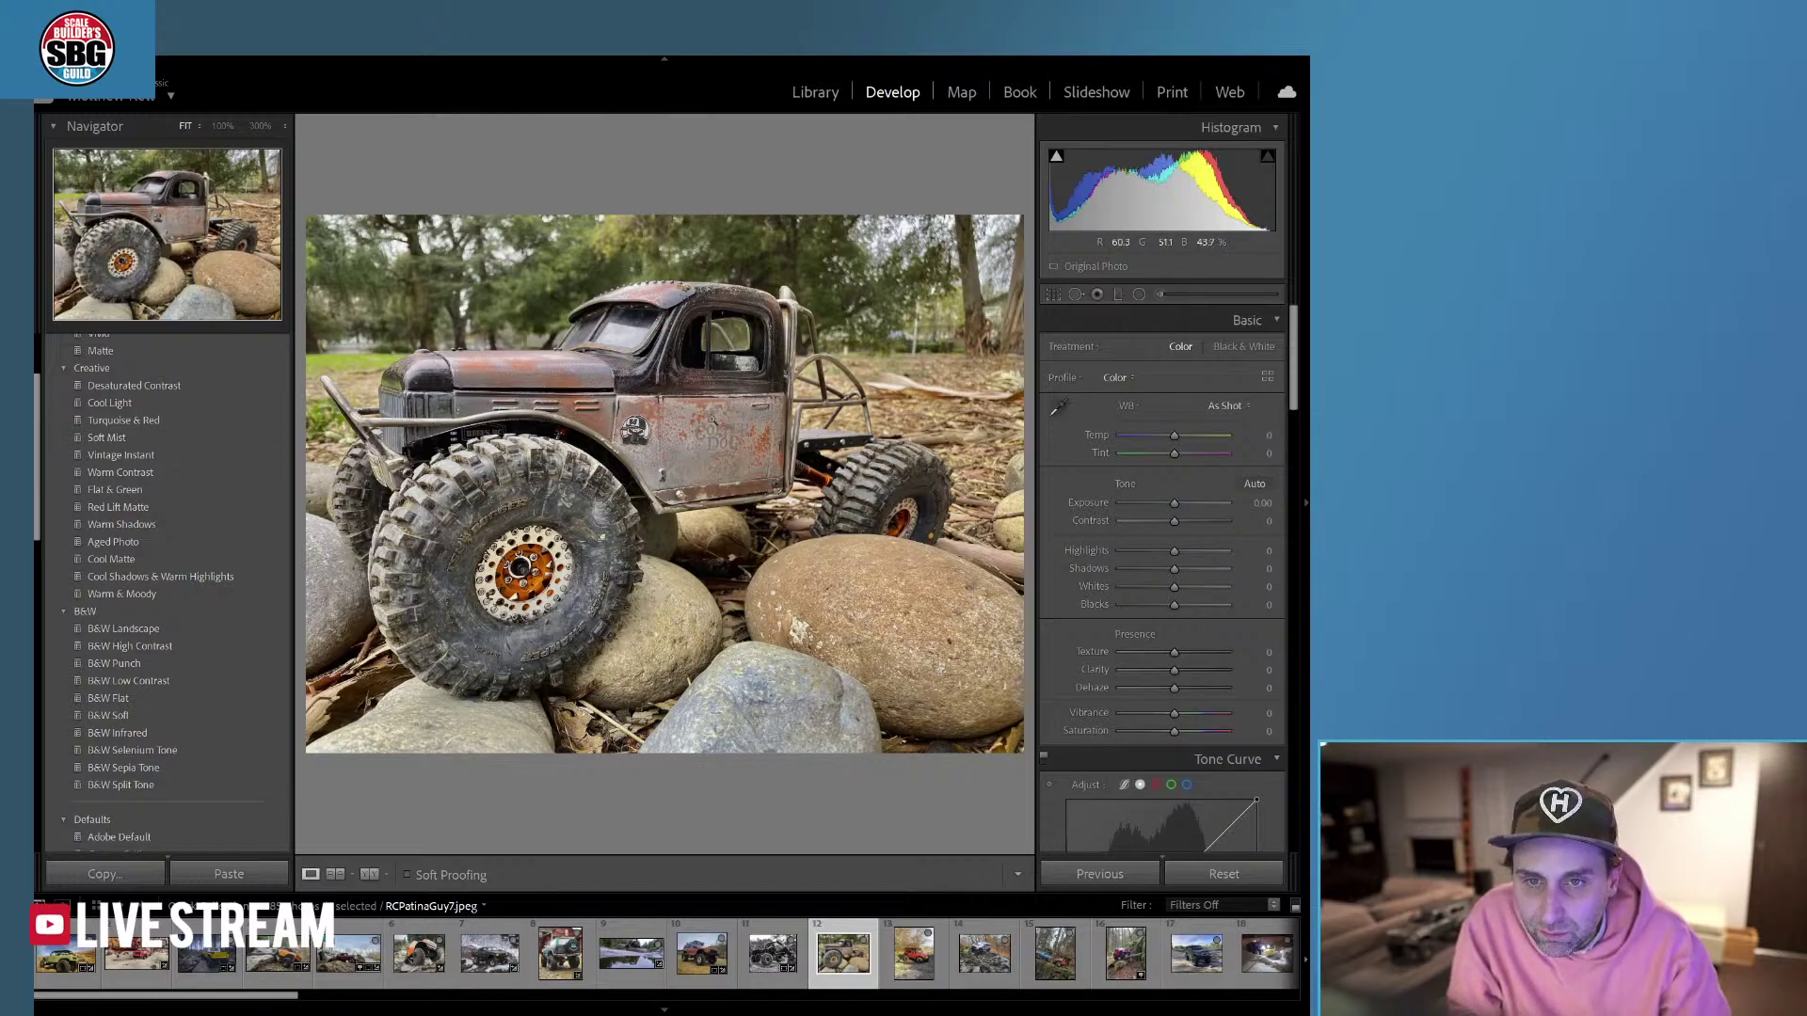
pyautogui.click(712, 420)
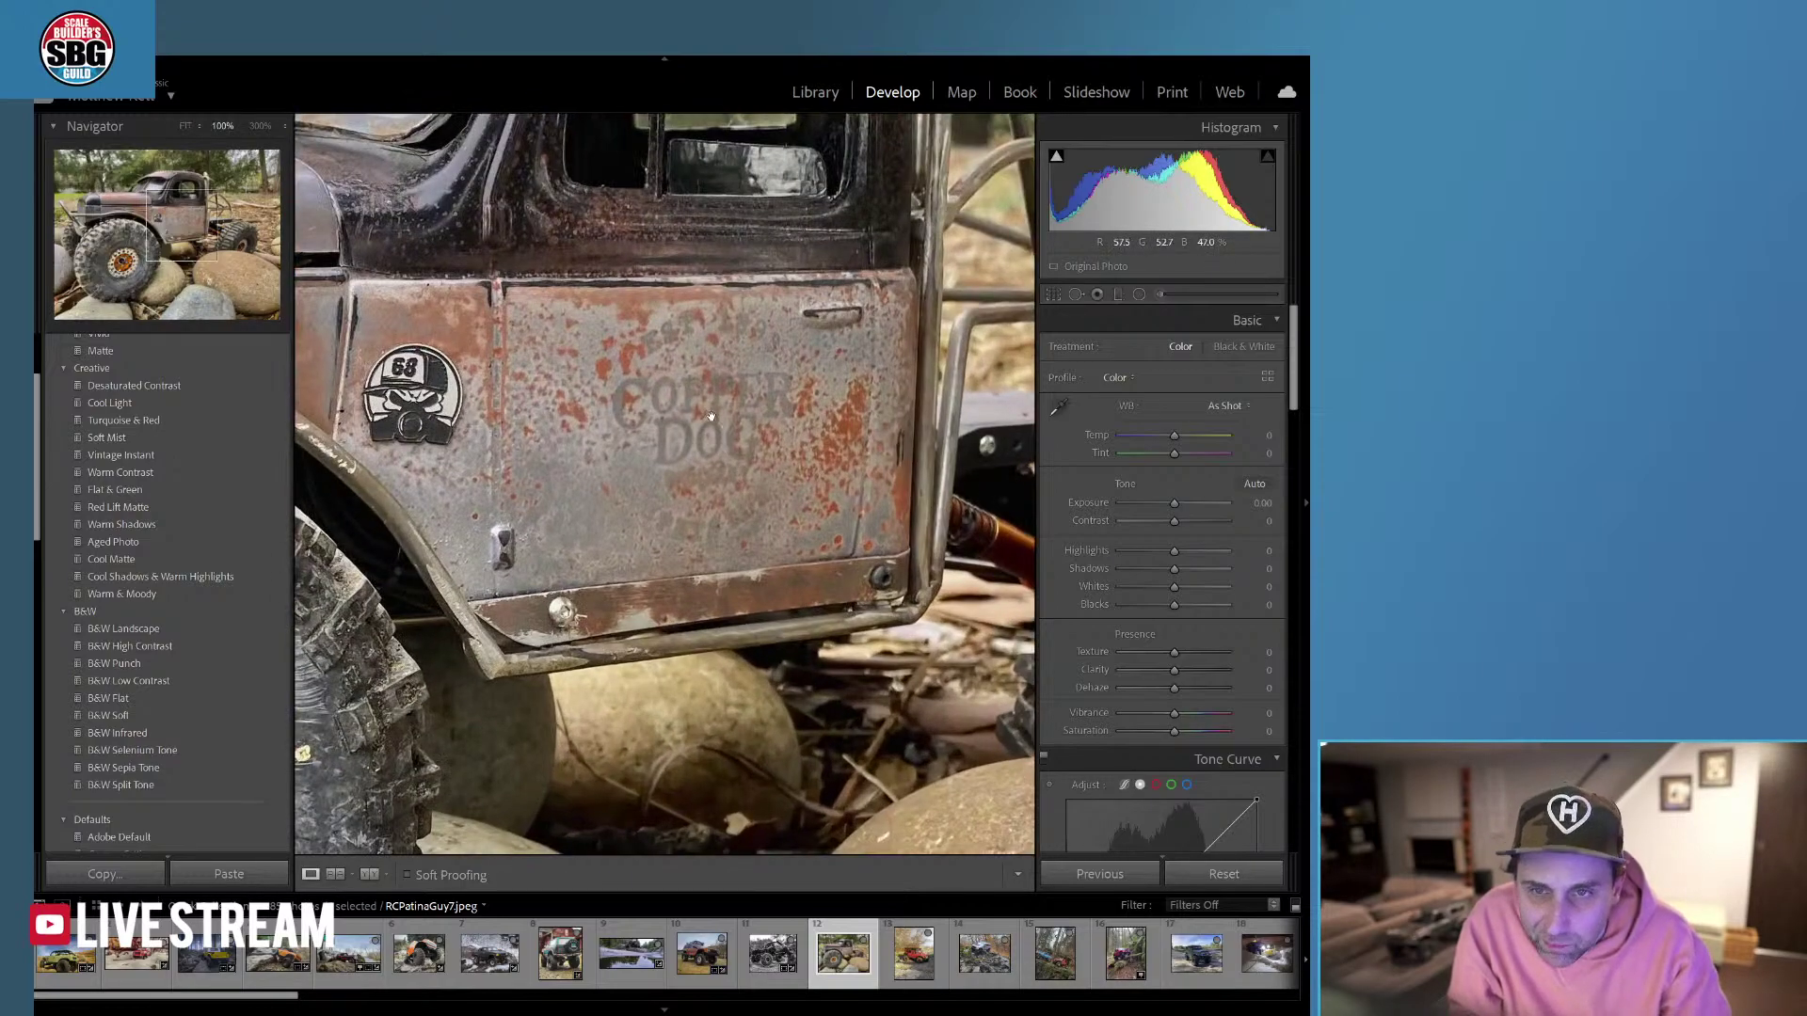
pyautogui.click(731, 459)
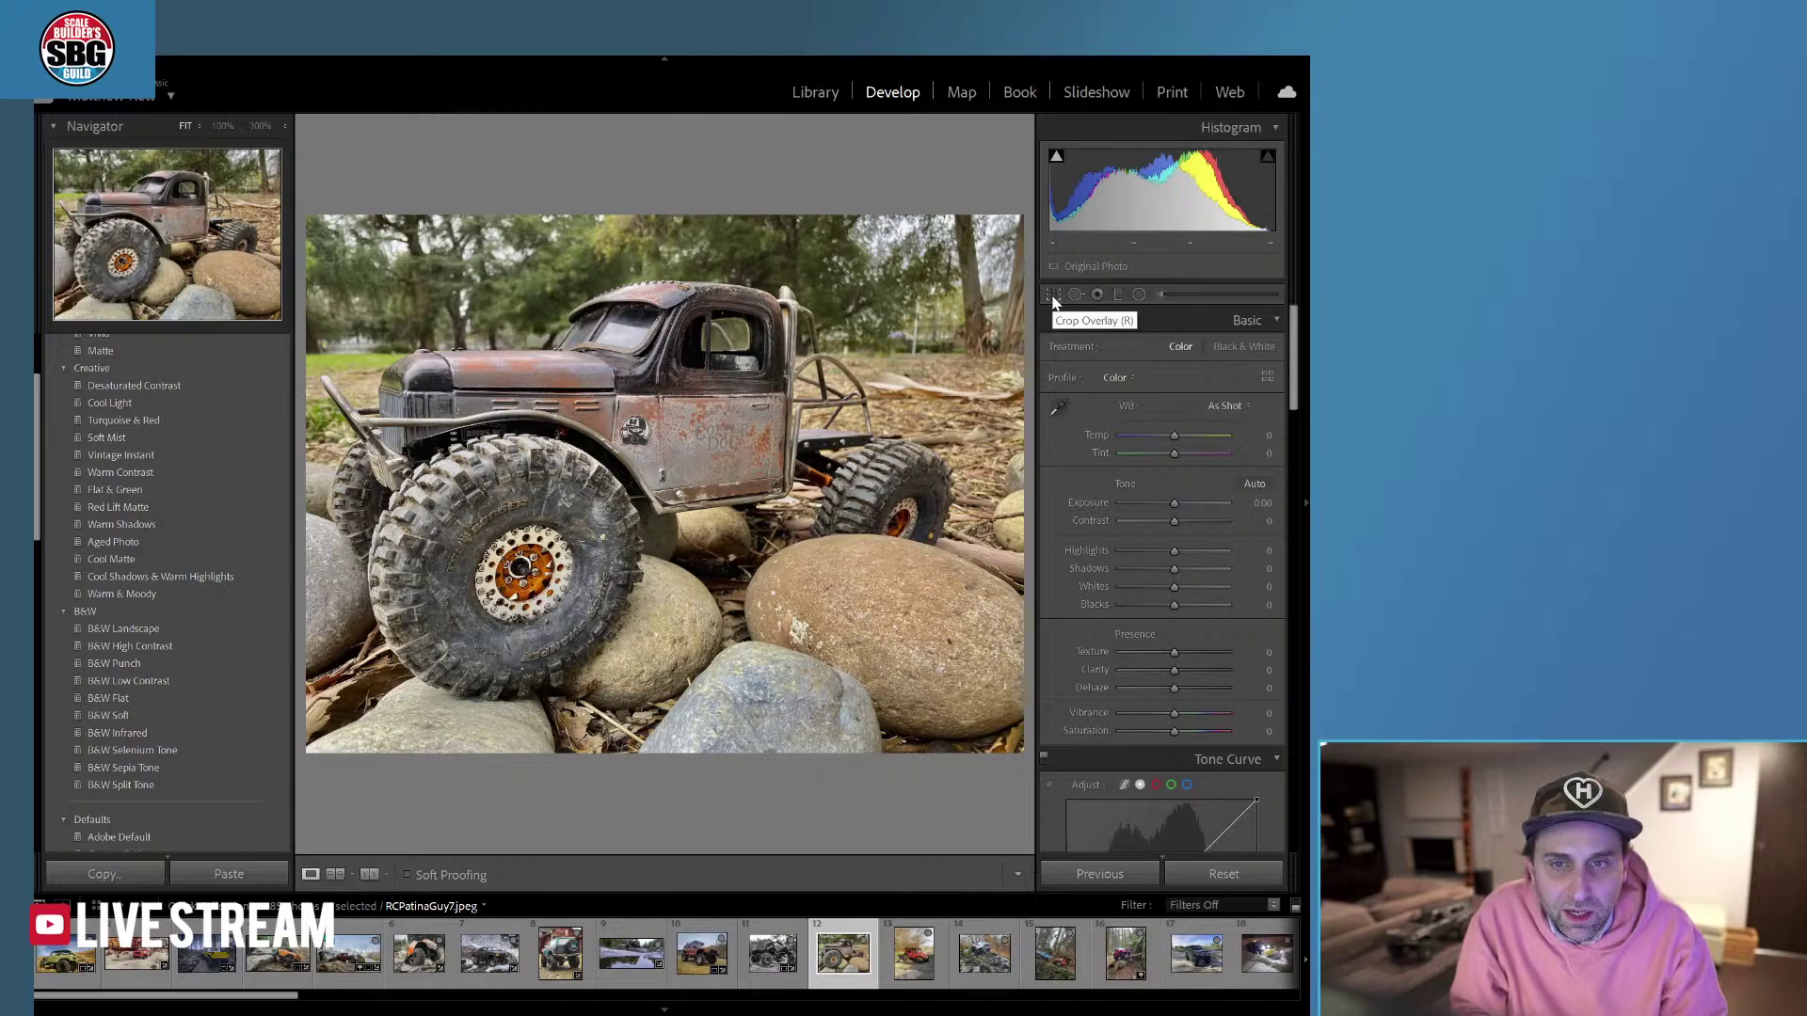
# Set the rusty pickup photo's Temp to +2 and apply the Turquoise & Red creative preset.
pyautogui.moveTo(1174, 436); pyautogui.dragTo(1177, 433)
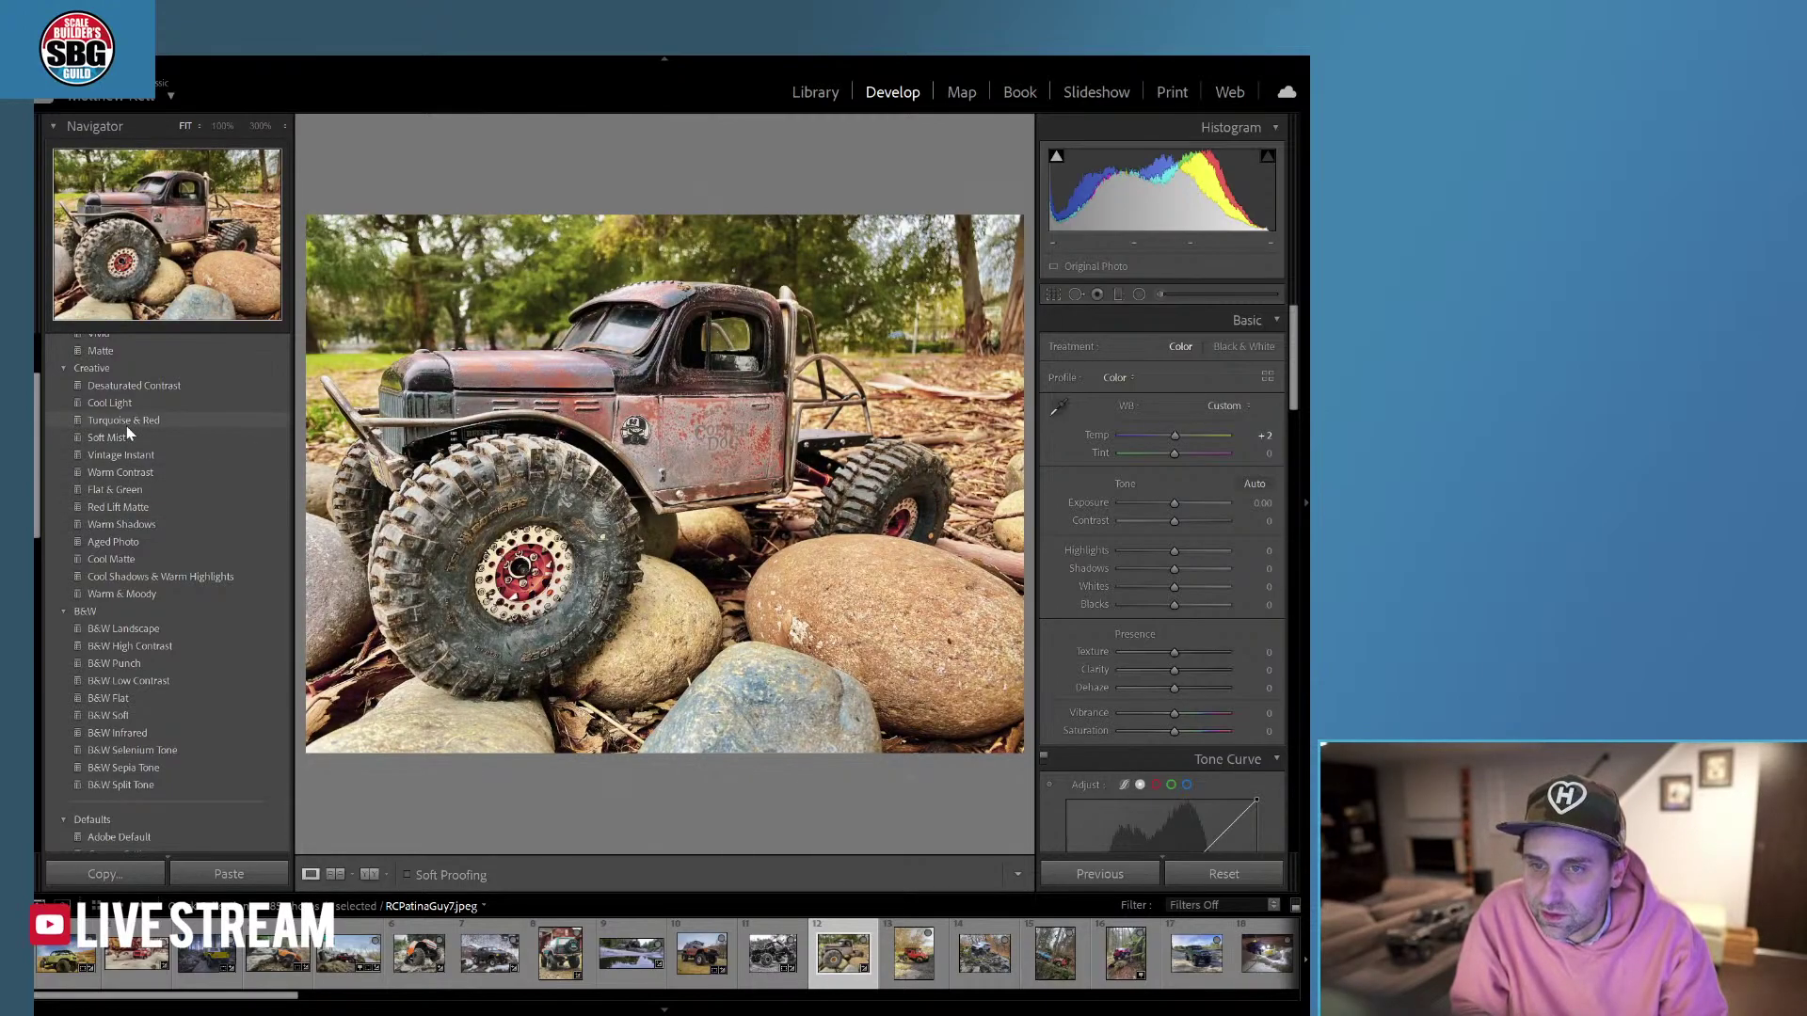
pyautogui.click(132, 422)
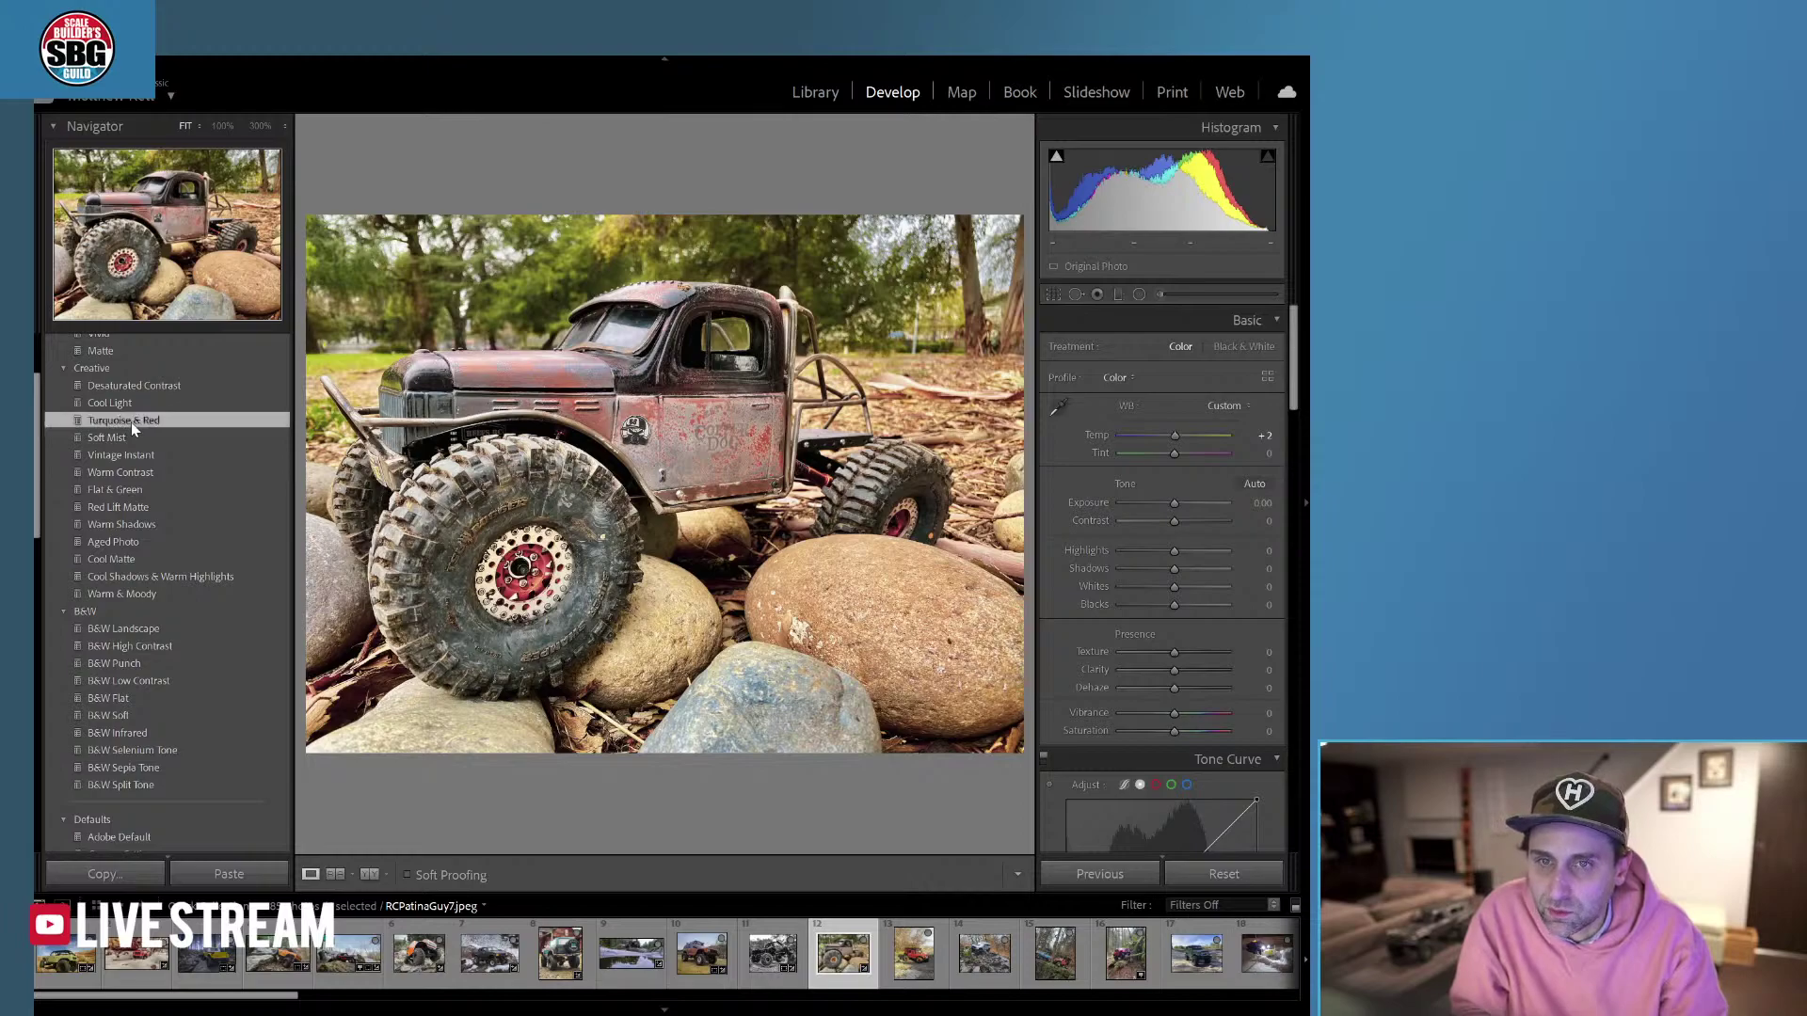
# Shift the HSL hues of the pickup photo to Green +65, Aqua −18 and Orange −7.
pyautogui.scroll(-10, 1261, 470)
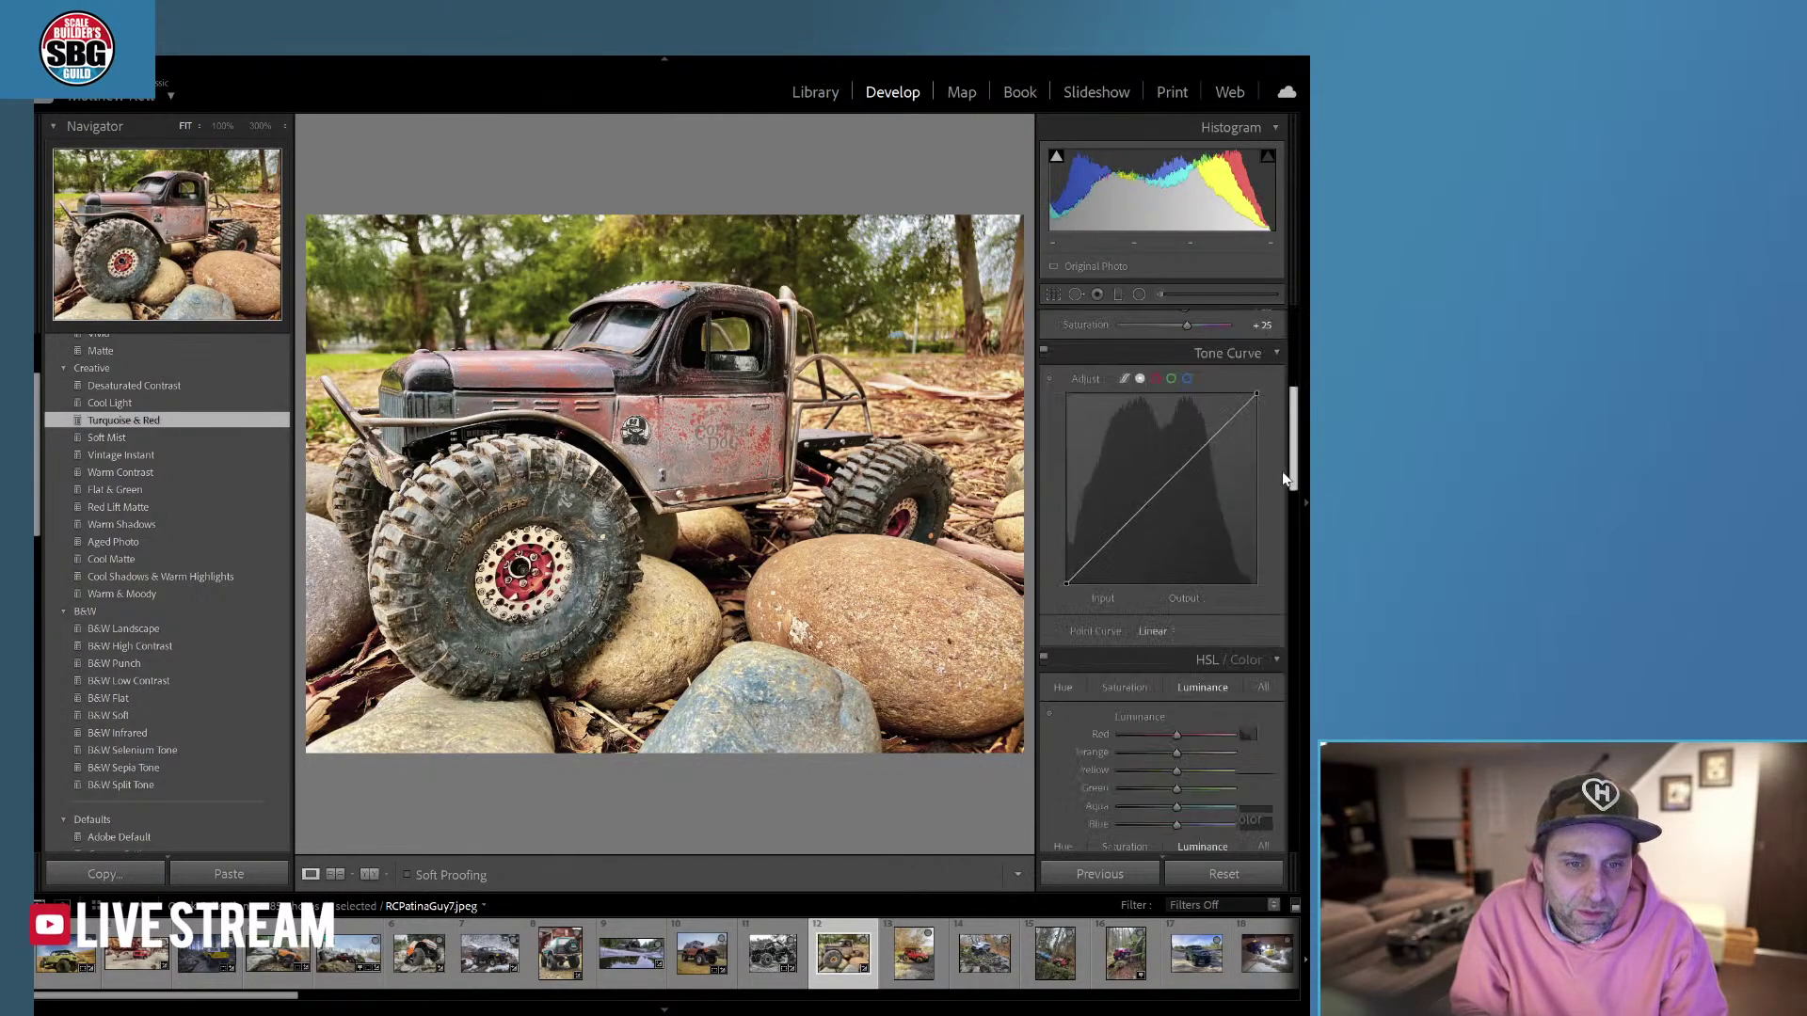
pyautogui.scroll(3, 1261, 490)
pyautogui.click(1064, 426)
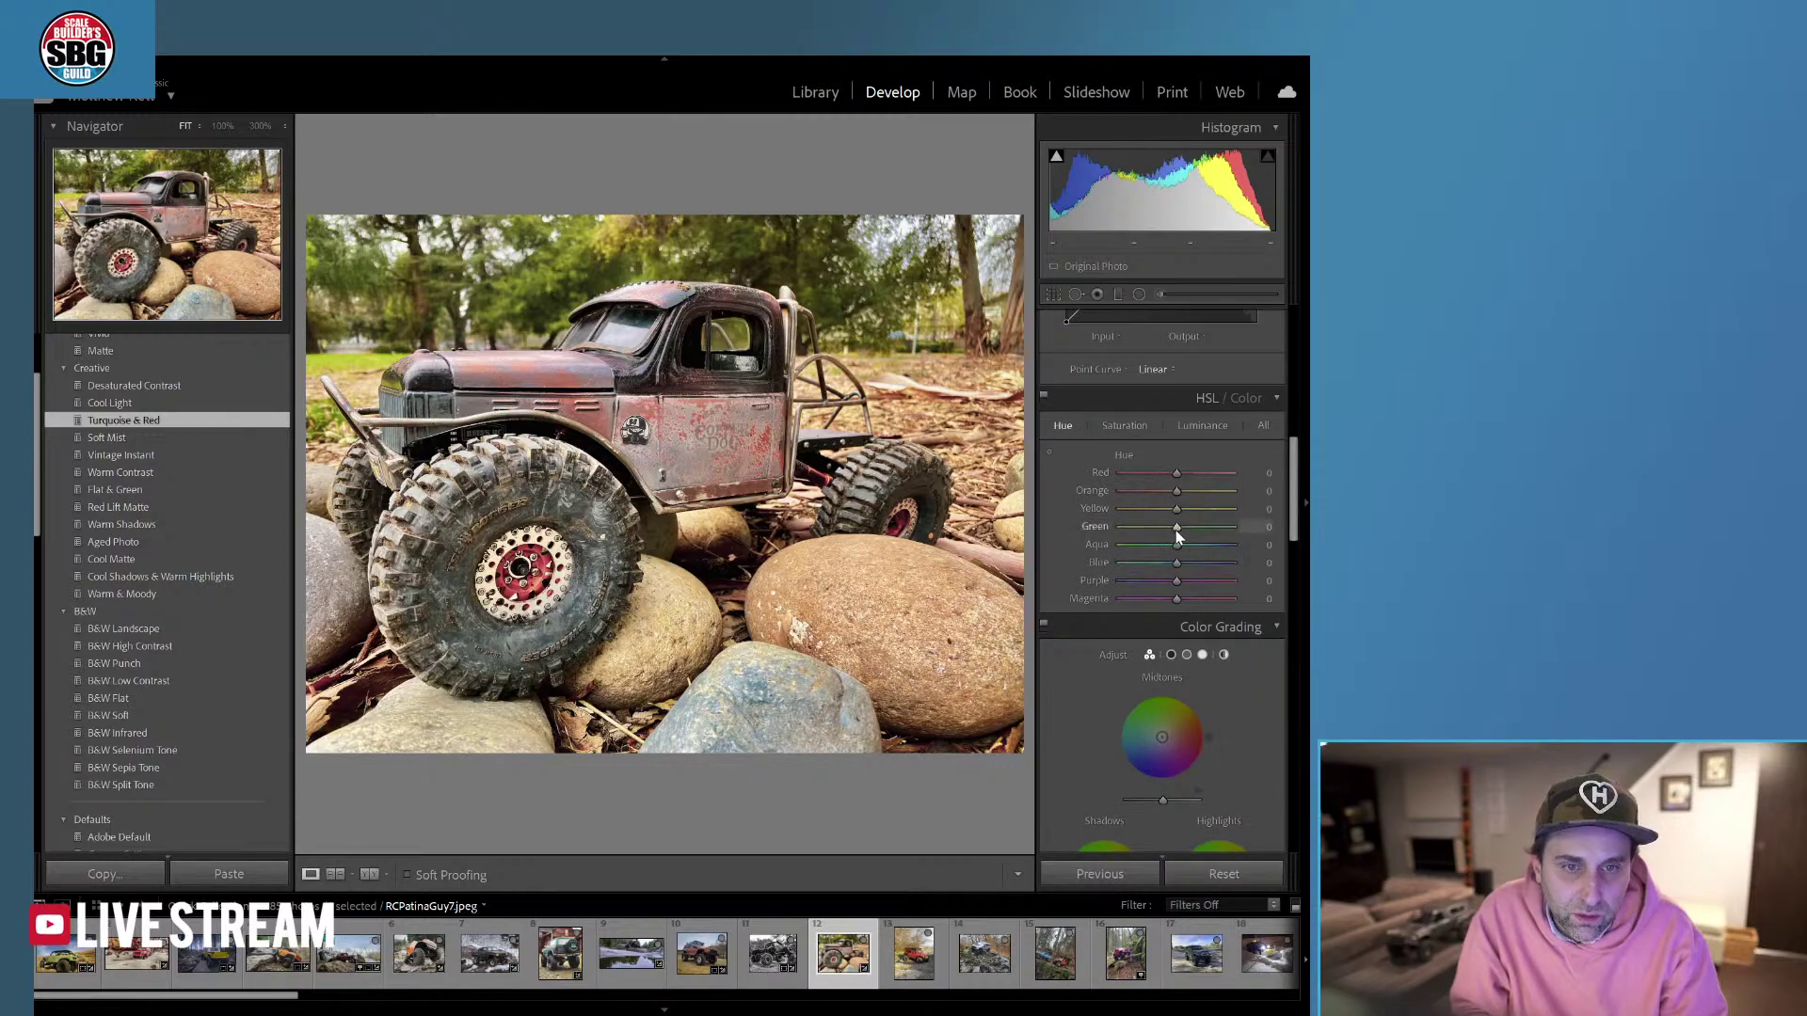
pyautogui.moveTo(1178, 528); pyautogui.dragTo(1215, 541)
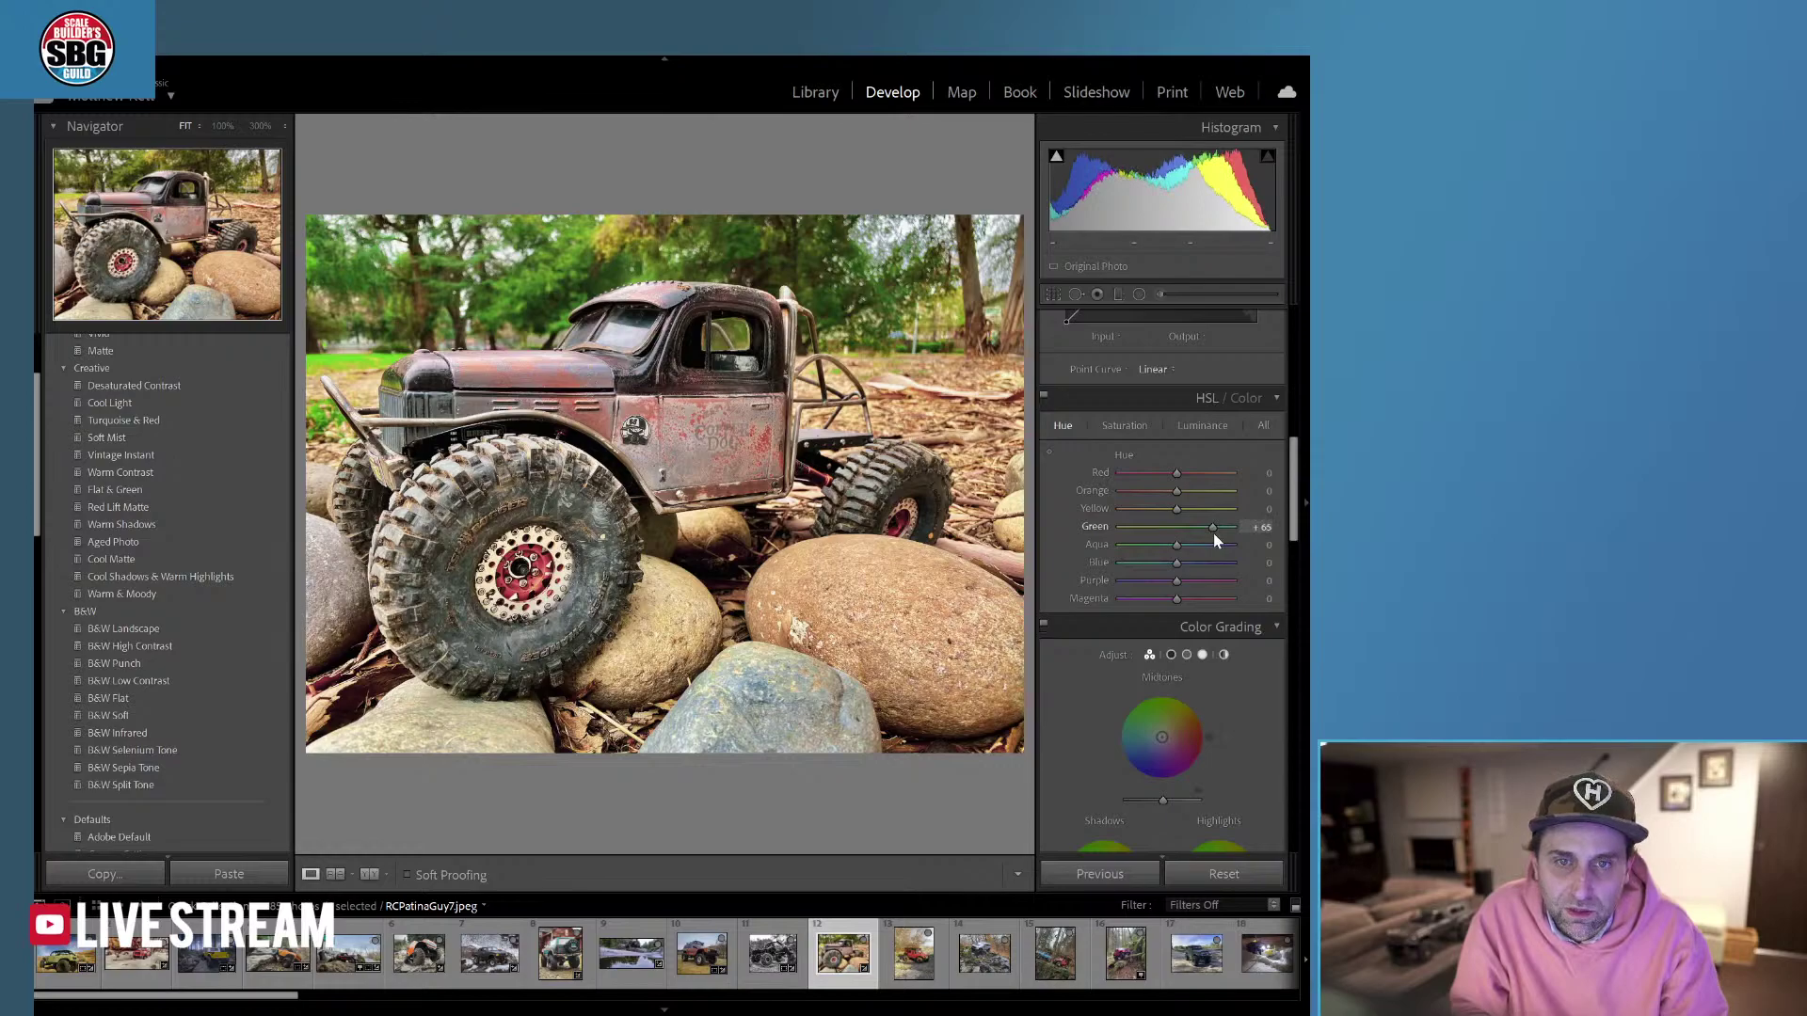
pyautogui.moveTo(1175, 545); pyautogui.dragTo(1141, 548)
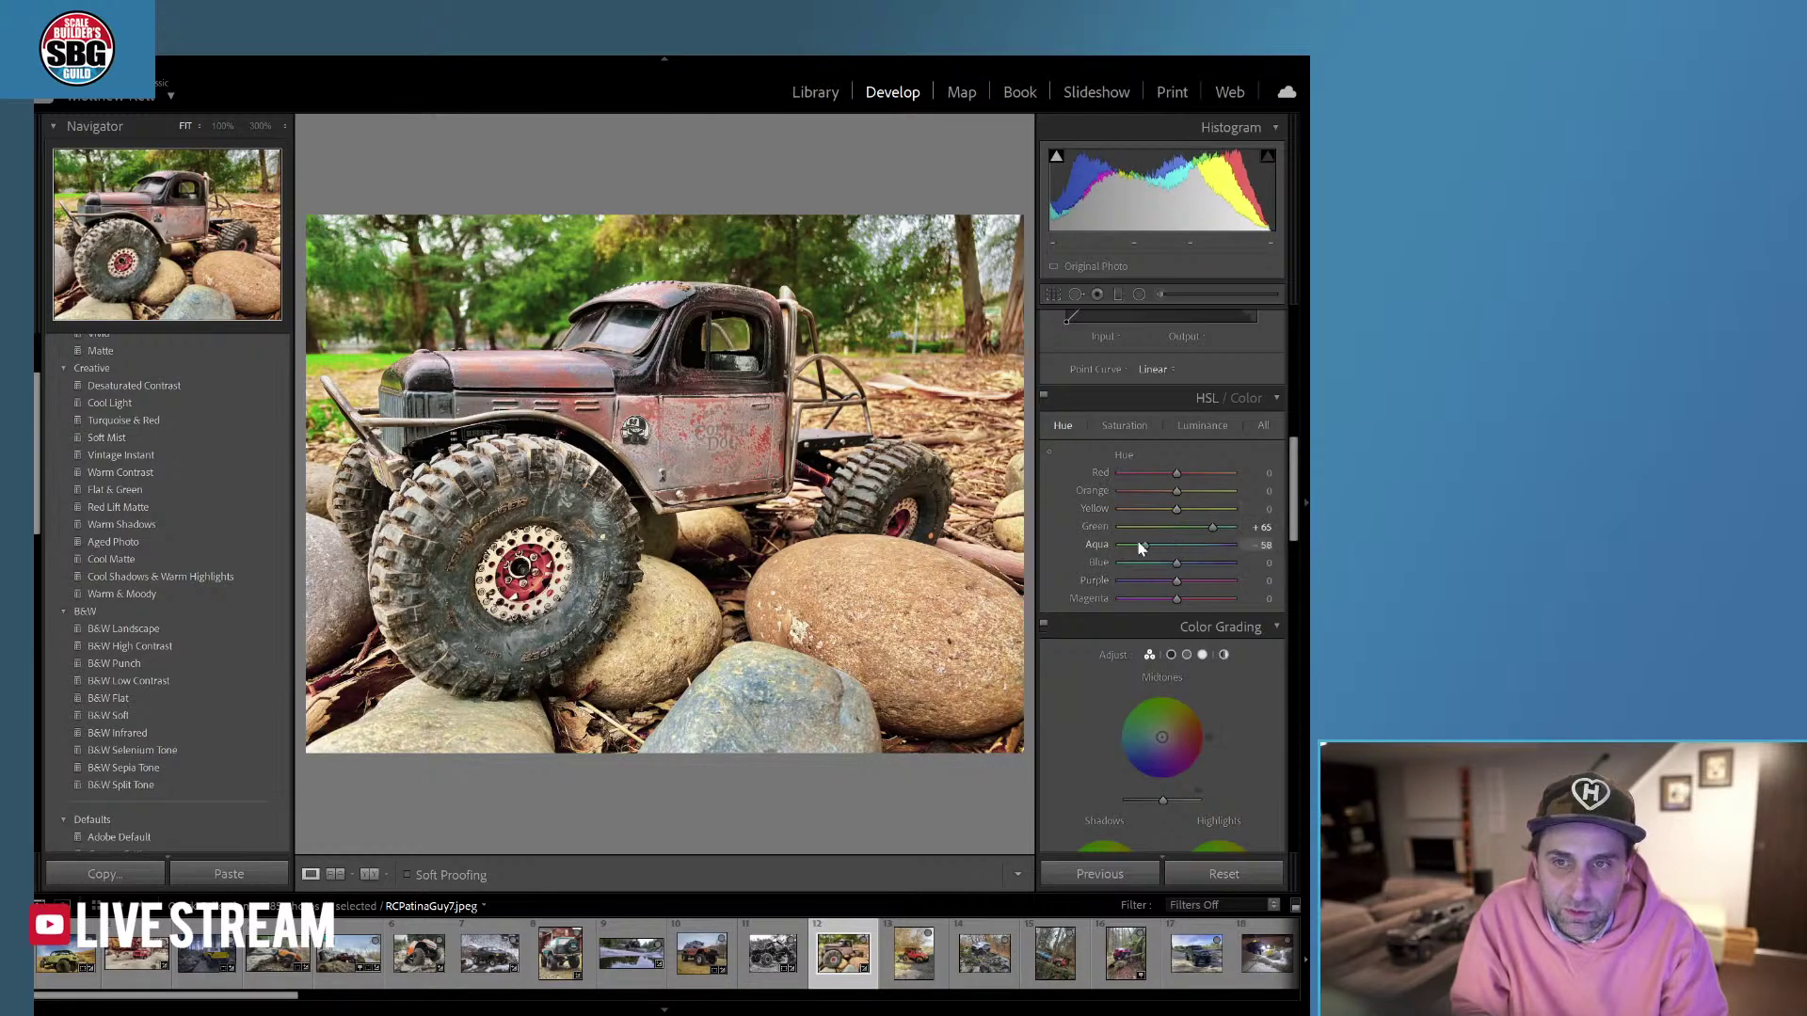
pyautogui.click(1164, 547)
pyautogui.moveTo(1177, 490)
pyautogui.mouseDown()
pyautogui.moveTo(1197, 508)
pyautogui.moveTo(1191, 472)
pyautogui.mouseUp()
# Set the HSL saturation to Red +38, Orange +37, Yellow +36 and Green −60.
pyautogui.click(1126, 426)
pyautogui.click(1209, 491)
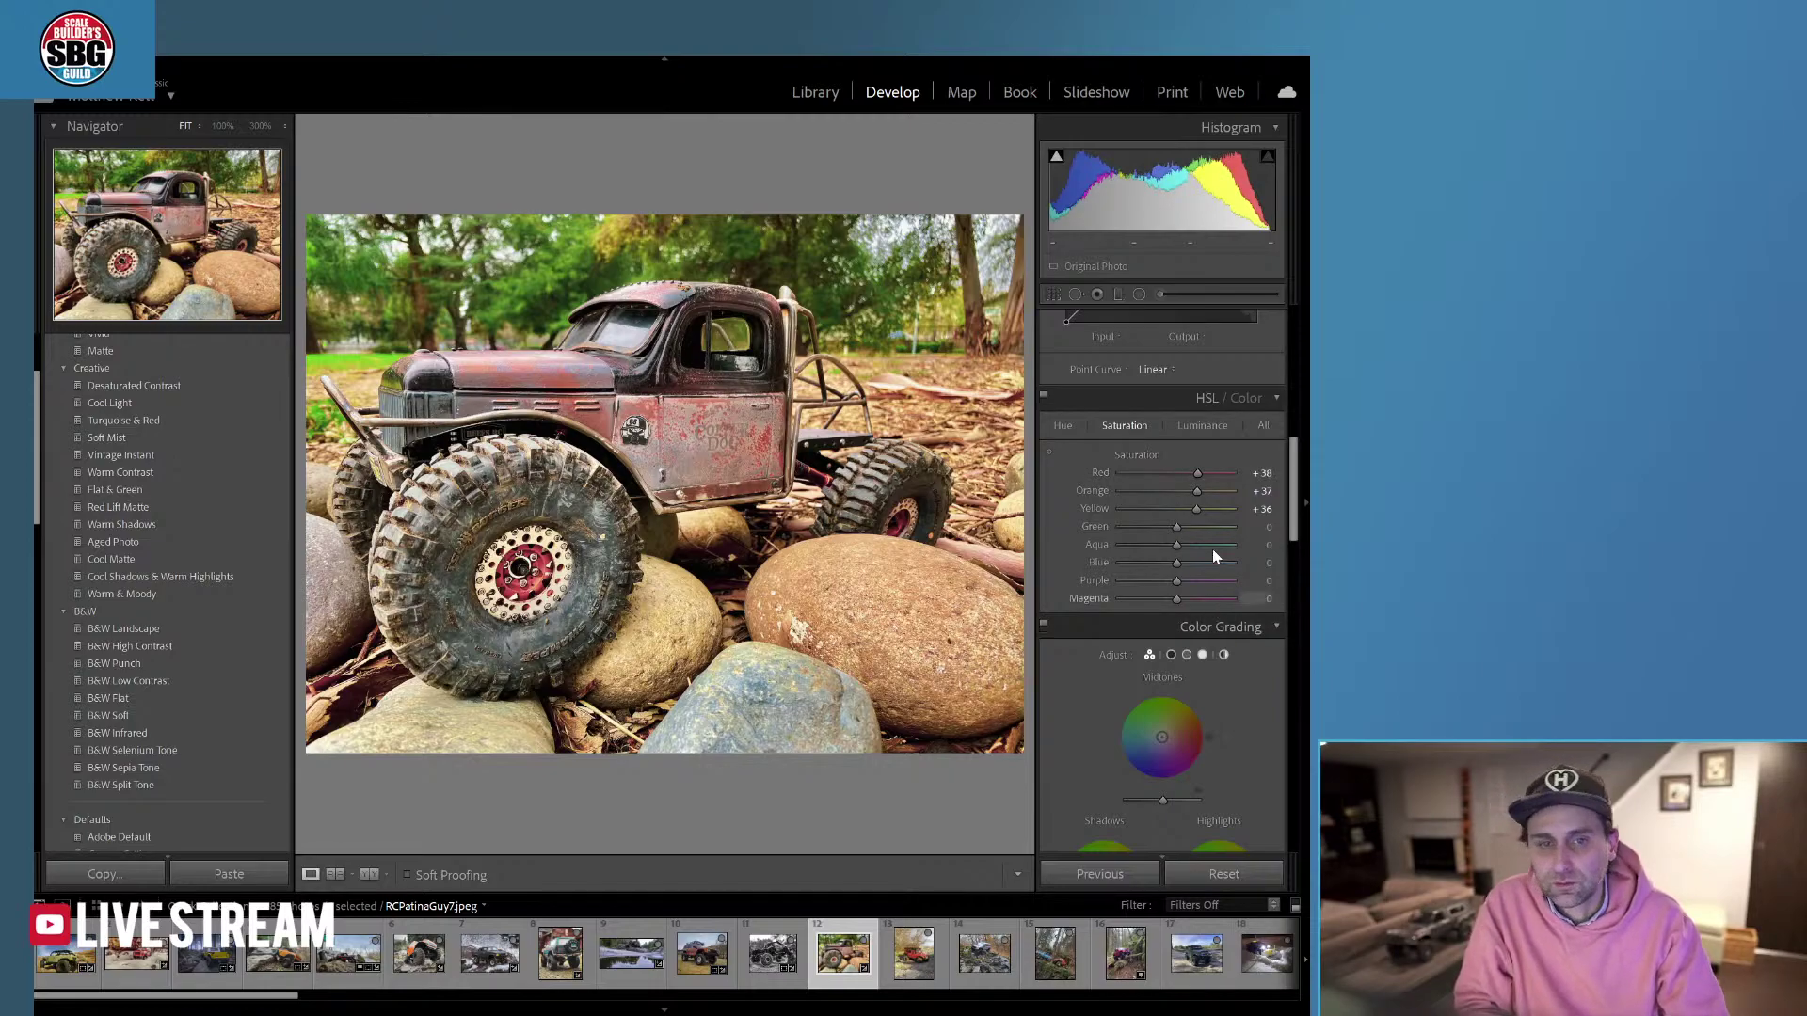
pyautogui.click(1064, 425)
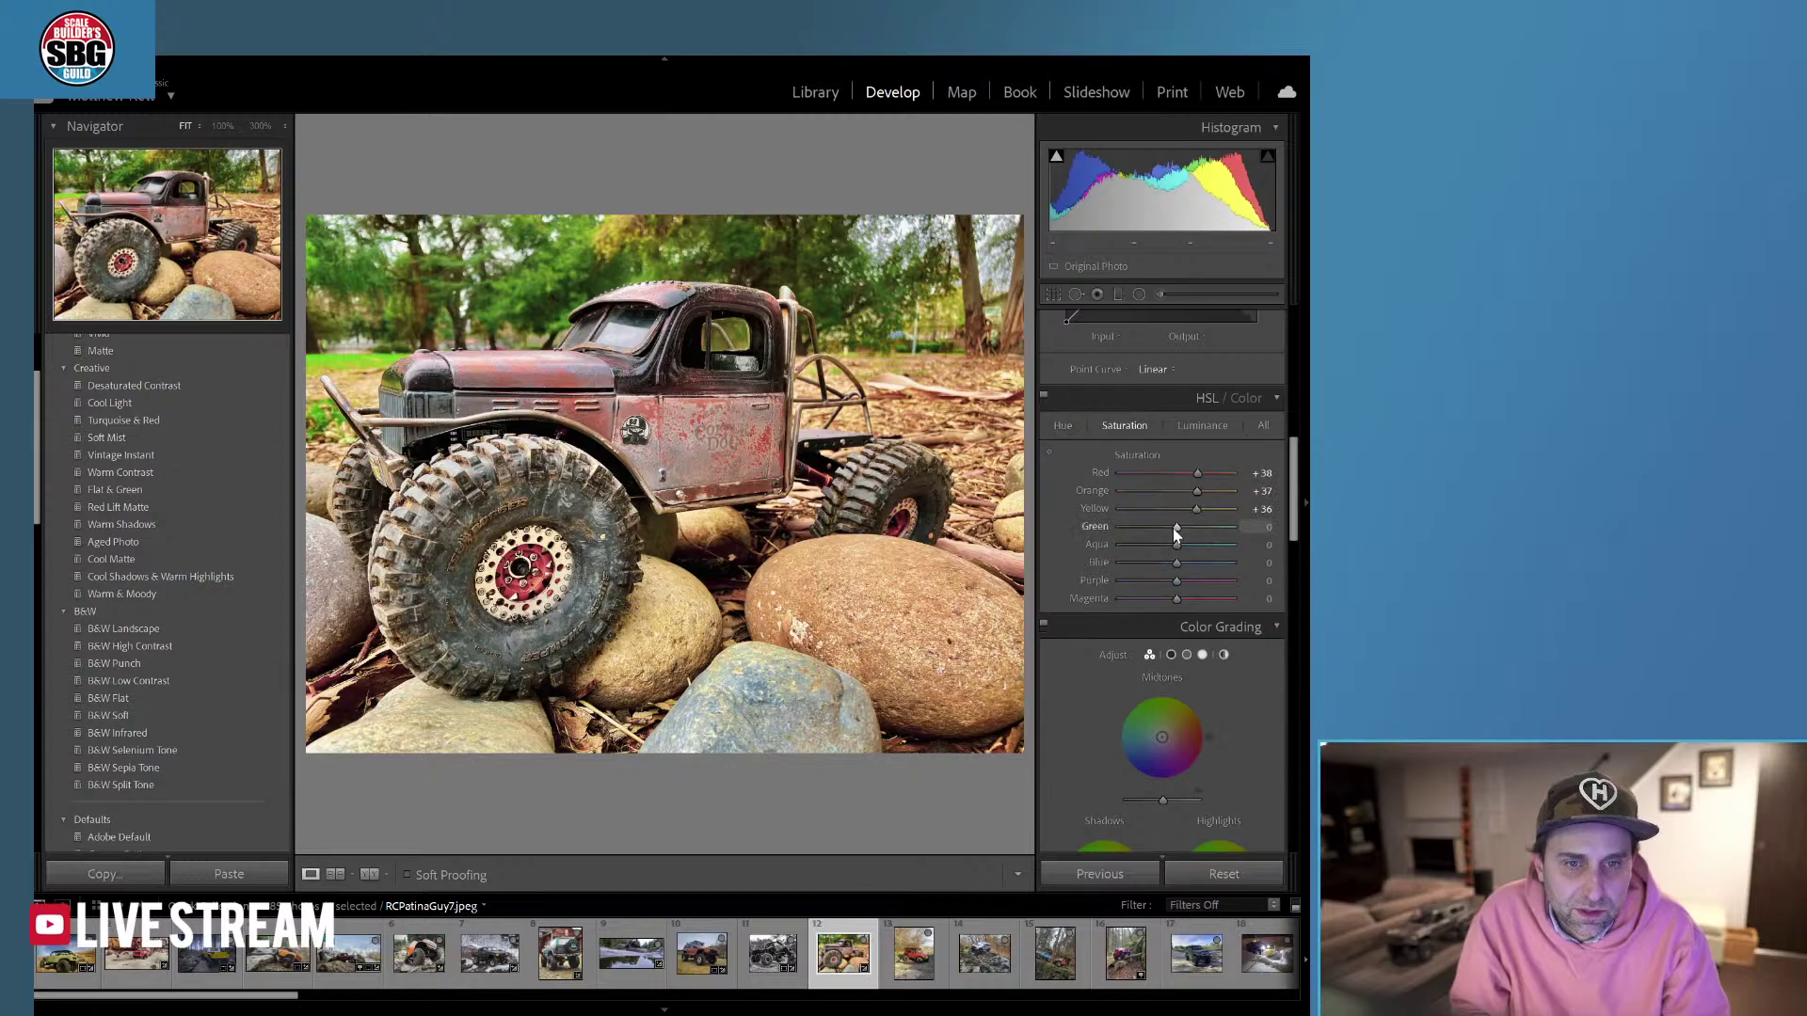
pyautogui.moveTo(1165, 526); pyautogui.dragTo(1145, 533)
# Change the HSL hue of Green to +17 and of Blue to −30.
pyautogui.click(1062, 427)
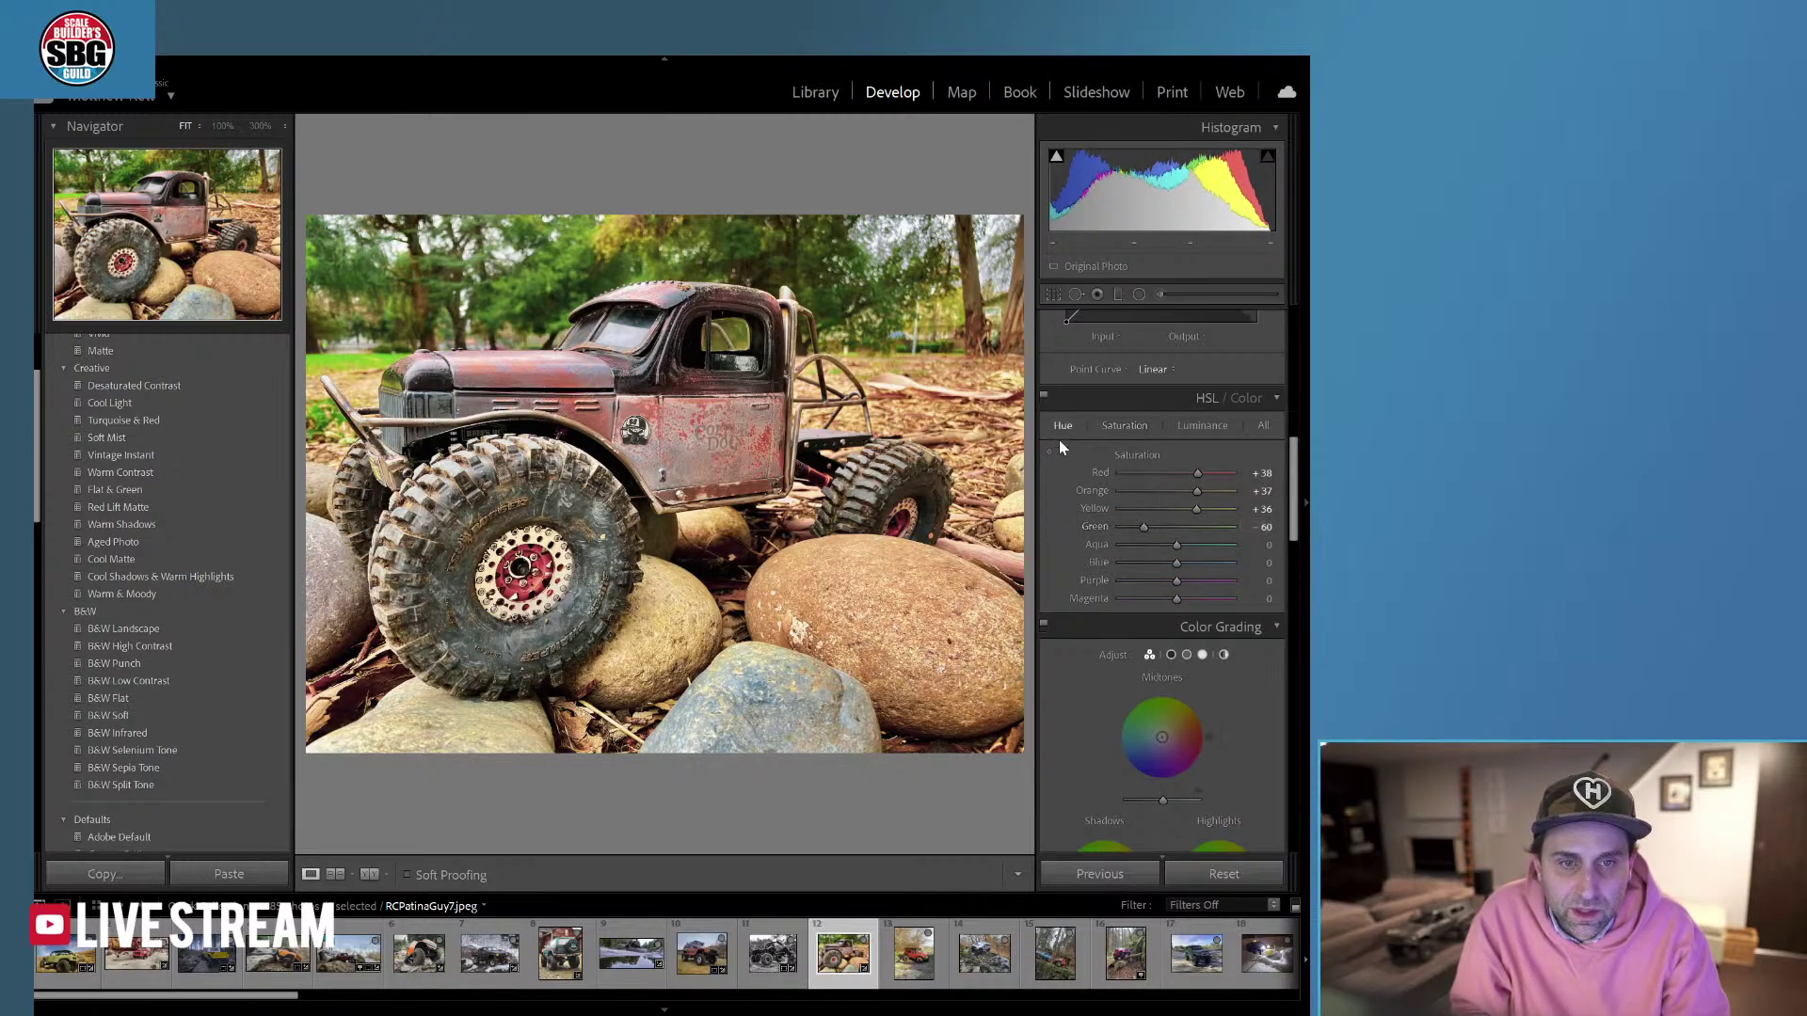
pyautogui.moveTo(1213, 537); pyautogui.dragTo(1186, 534)
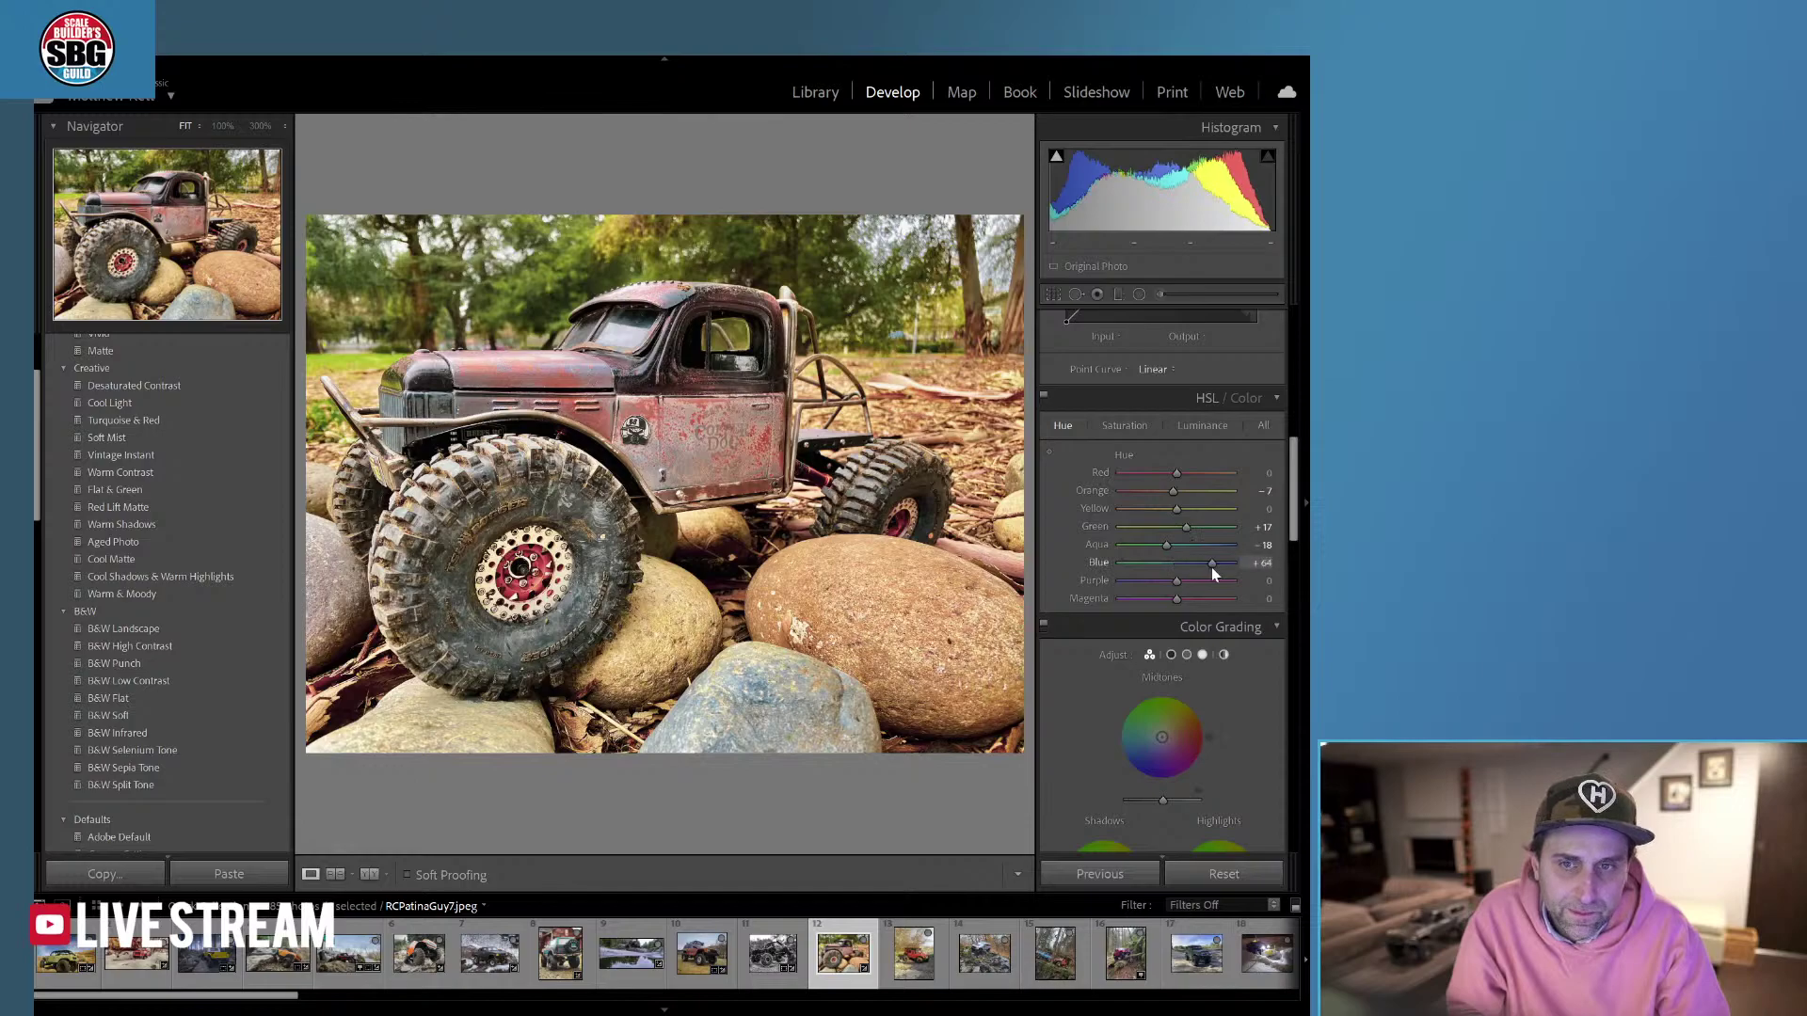
pyautogui.moveTo(1184, 564)
pyautogui.mouseDown()
pyautogui.moveTo(1212, 559)
pyautogui.moveTo(1161, 563)
pyautogui.mouseUp()
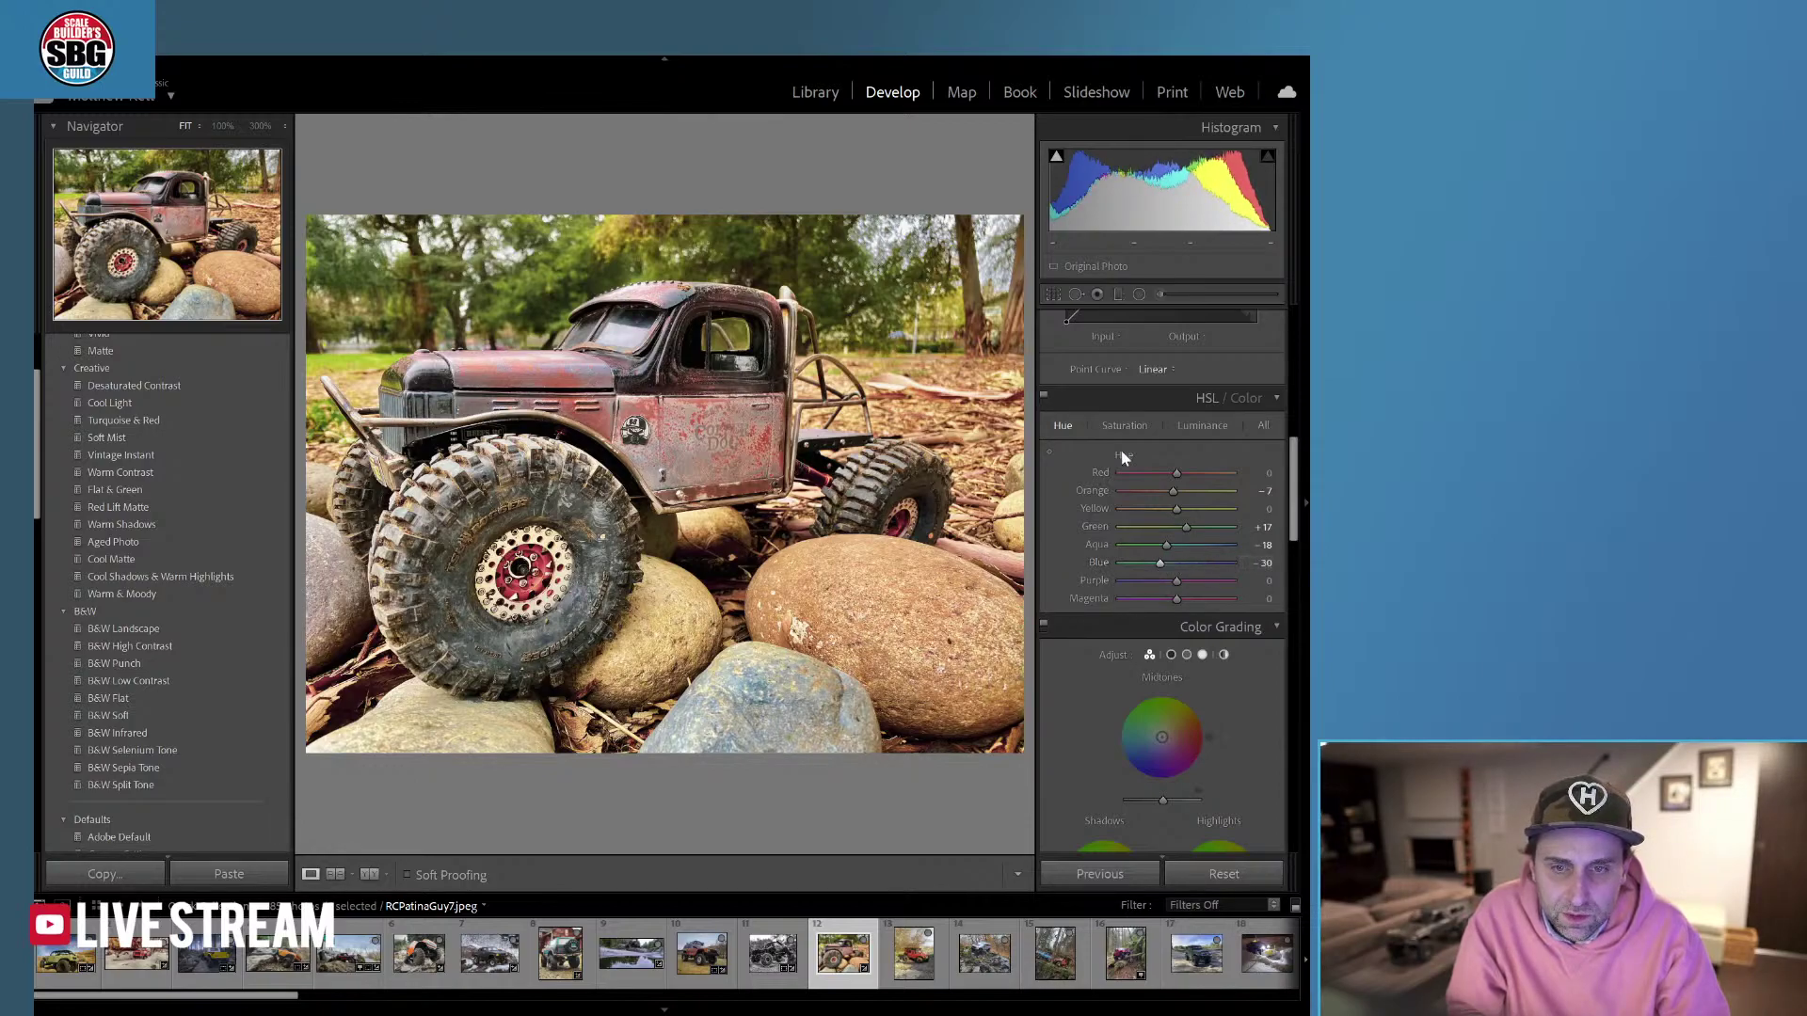
# Set the HSL saturation of Aqua to +37 and Blue to +41, and check the pickup's hood at 100%.
pyautogui.click(1122, 425)
pyautogui.moveTo(1177, 564); pyautogui.dragTo(1219, 555)
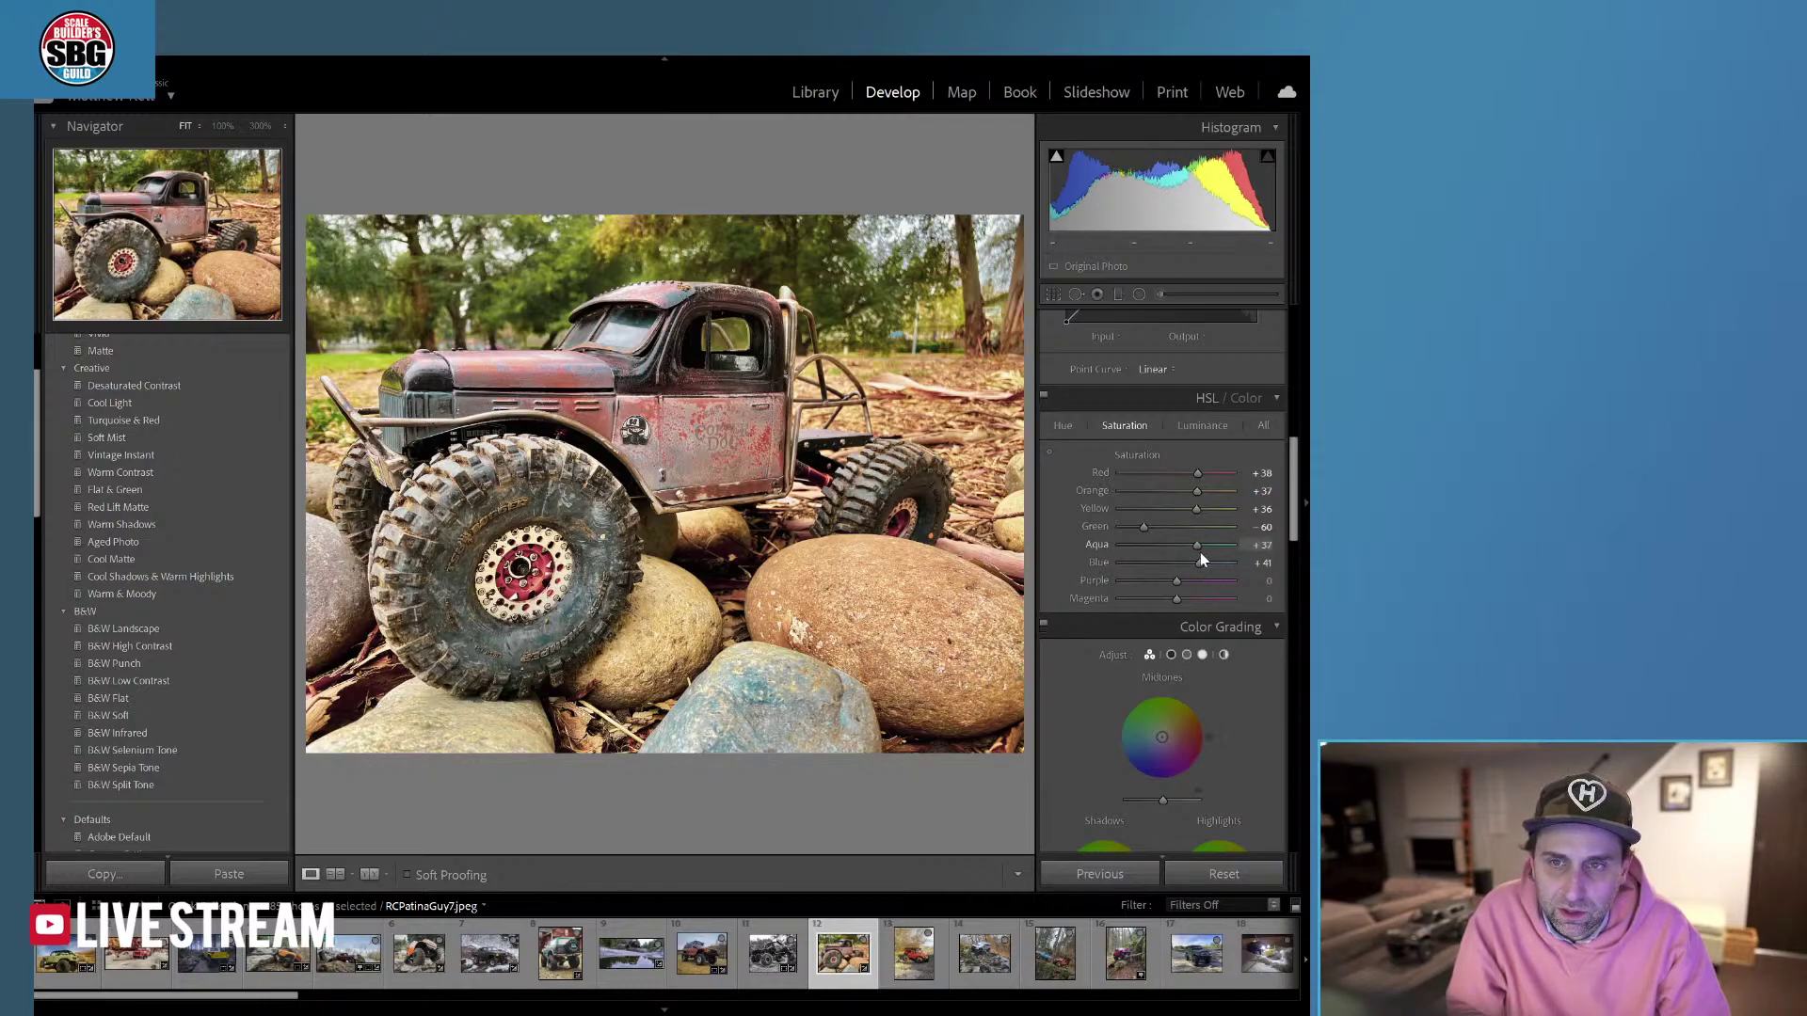
pyautogui.click(571, 362)
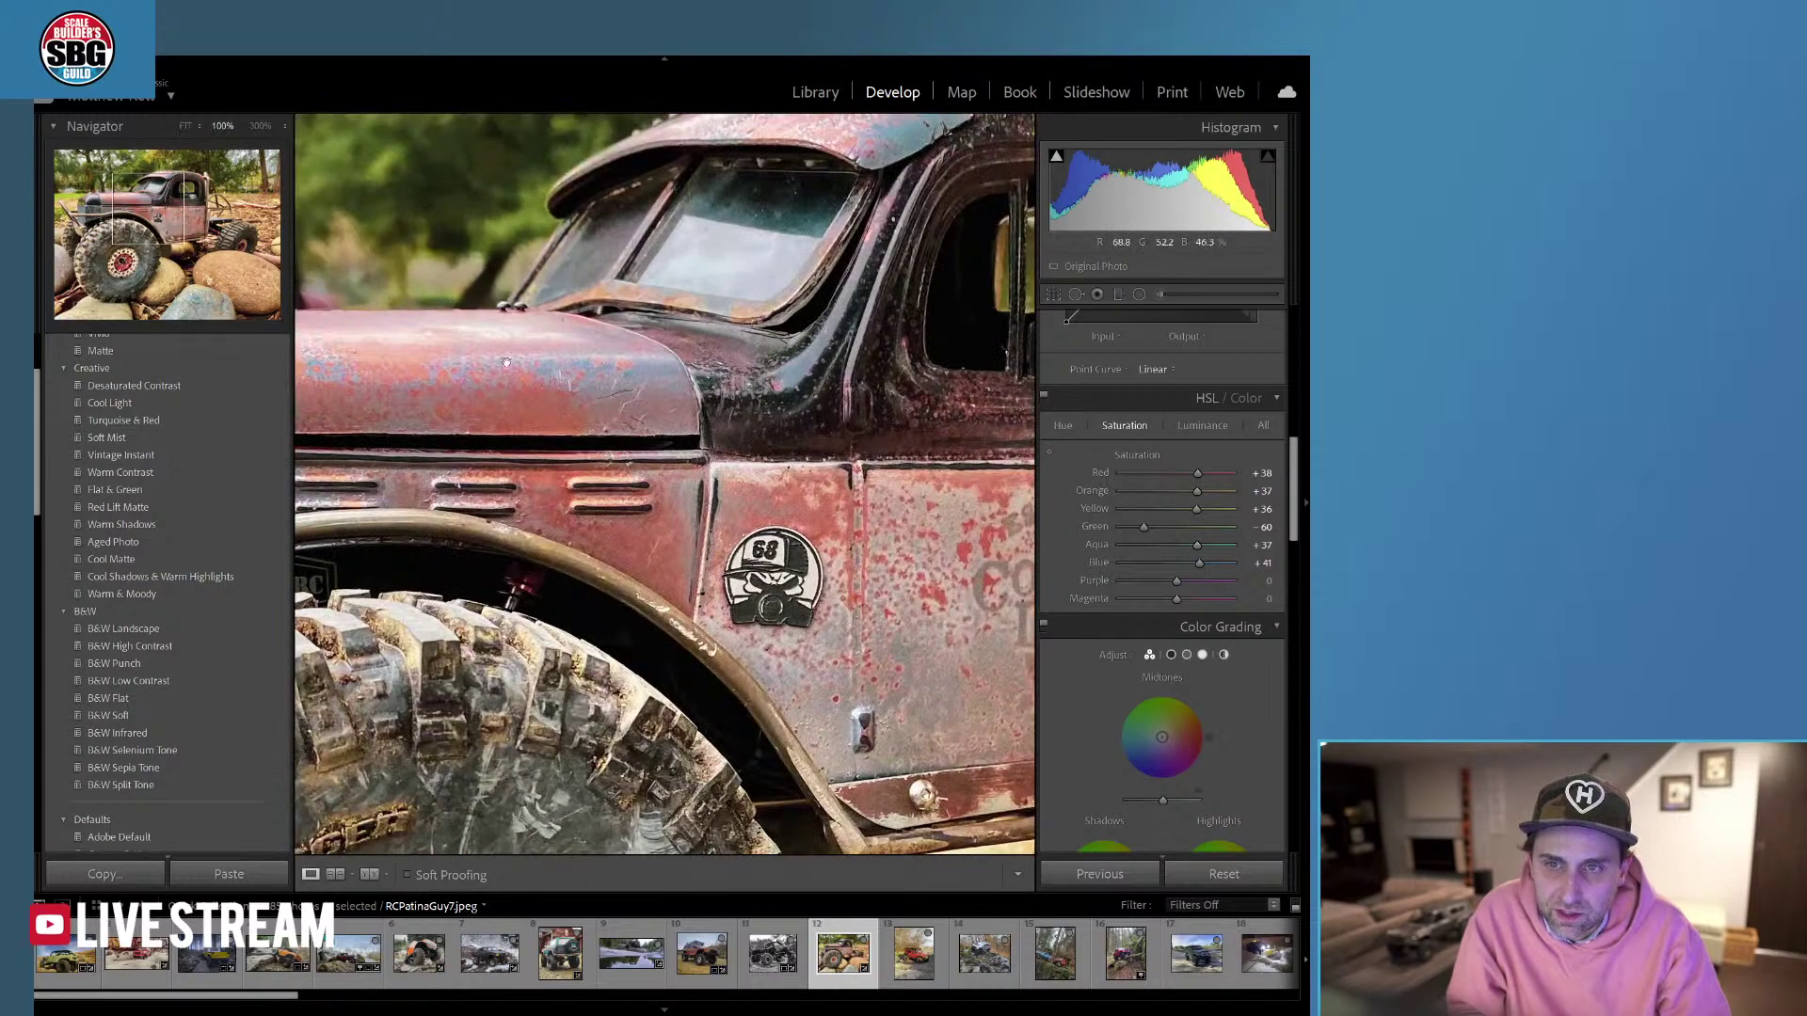
# Fit the whole pickup photo in view and set the HSL hue of Red to −34.
pyautogui.click(646, 363)
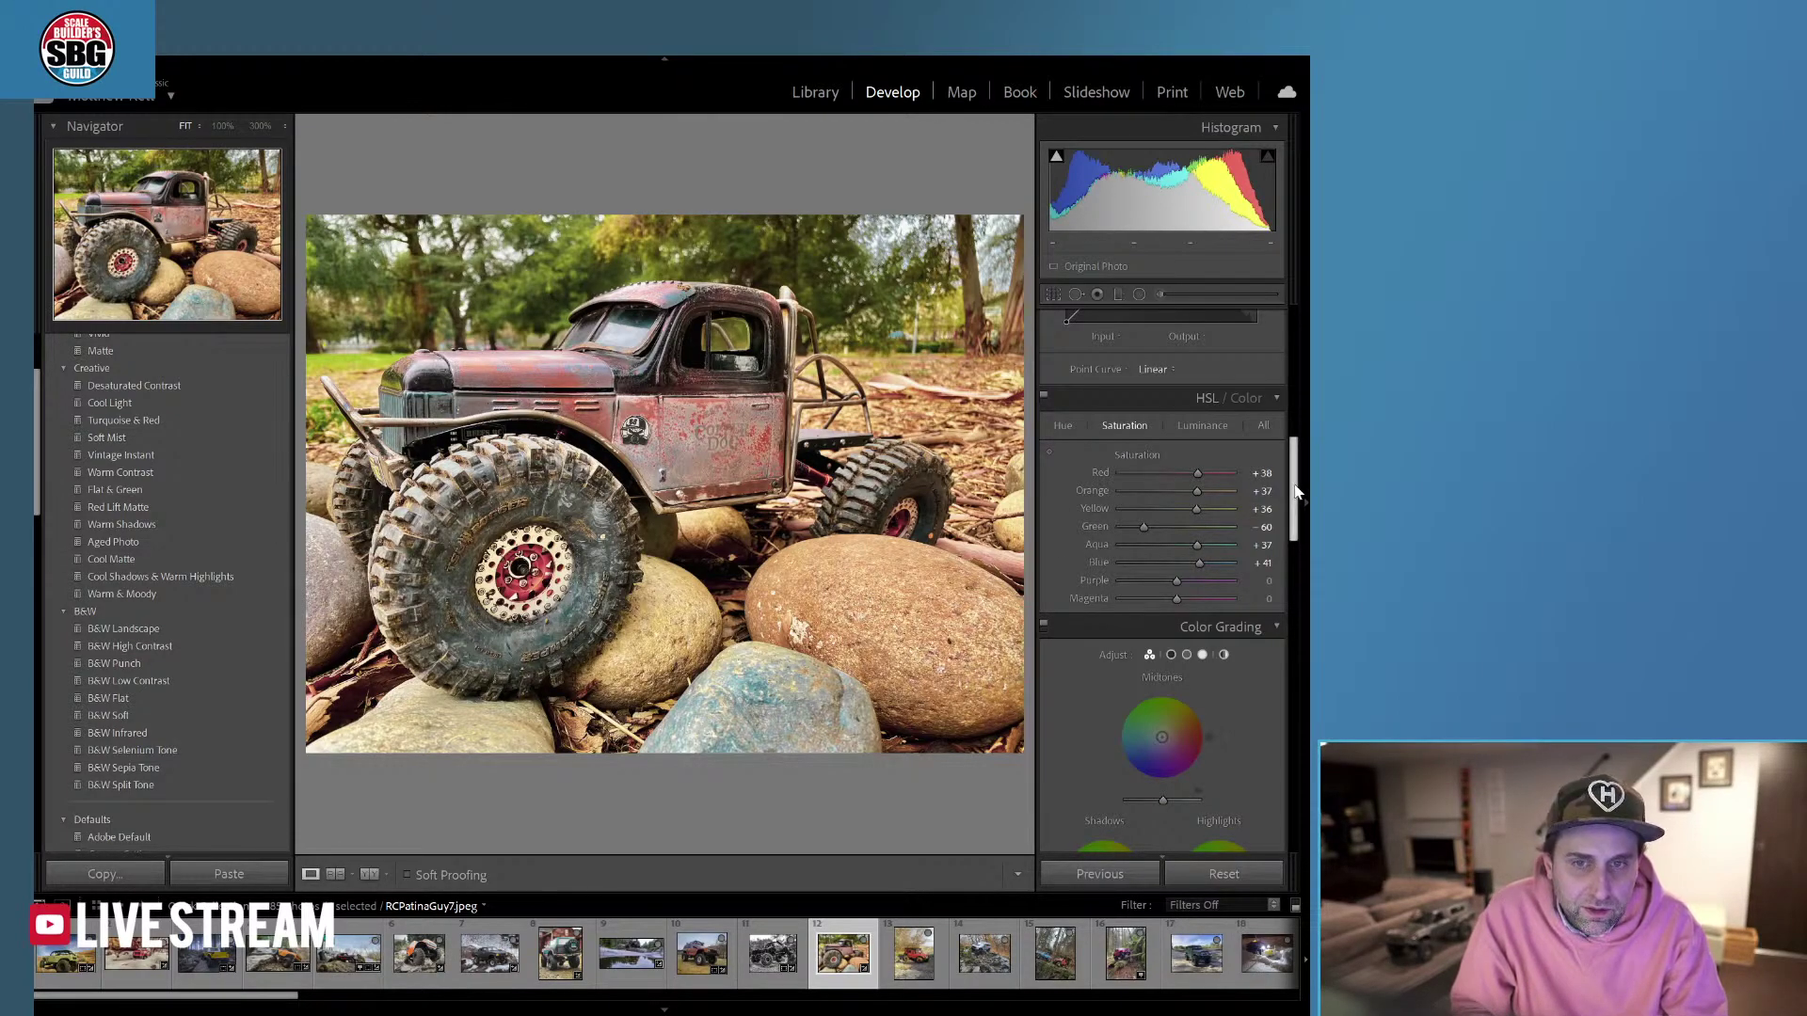
pyautogui.click(1062, 425)
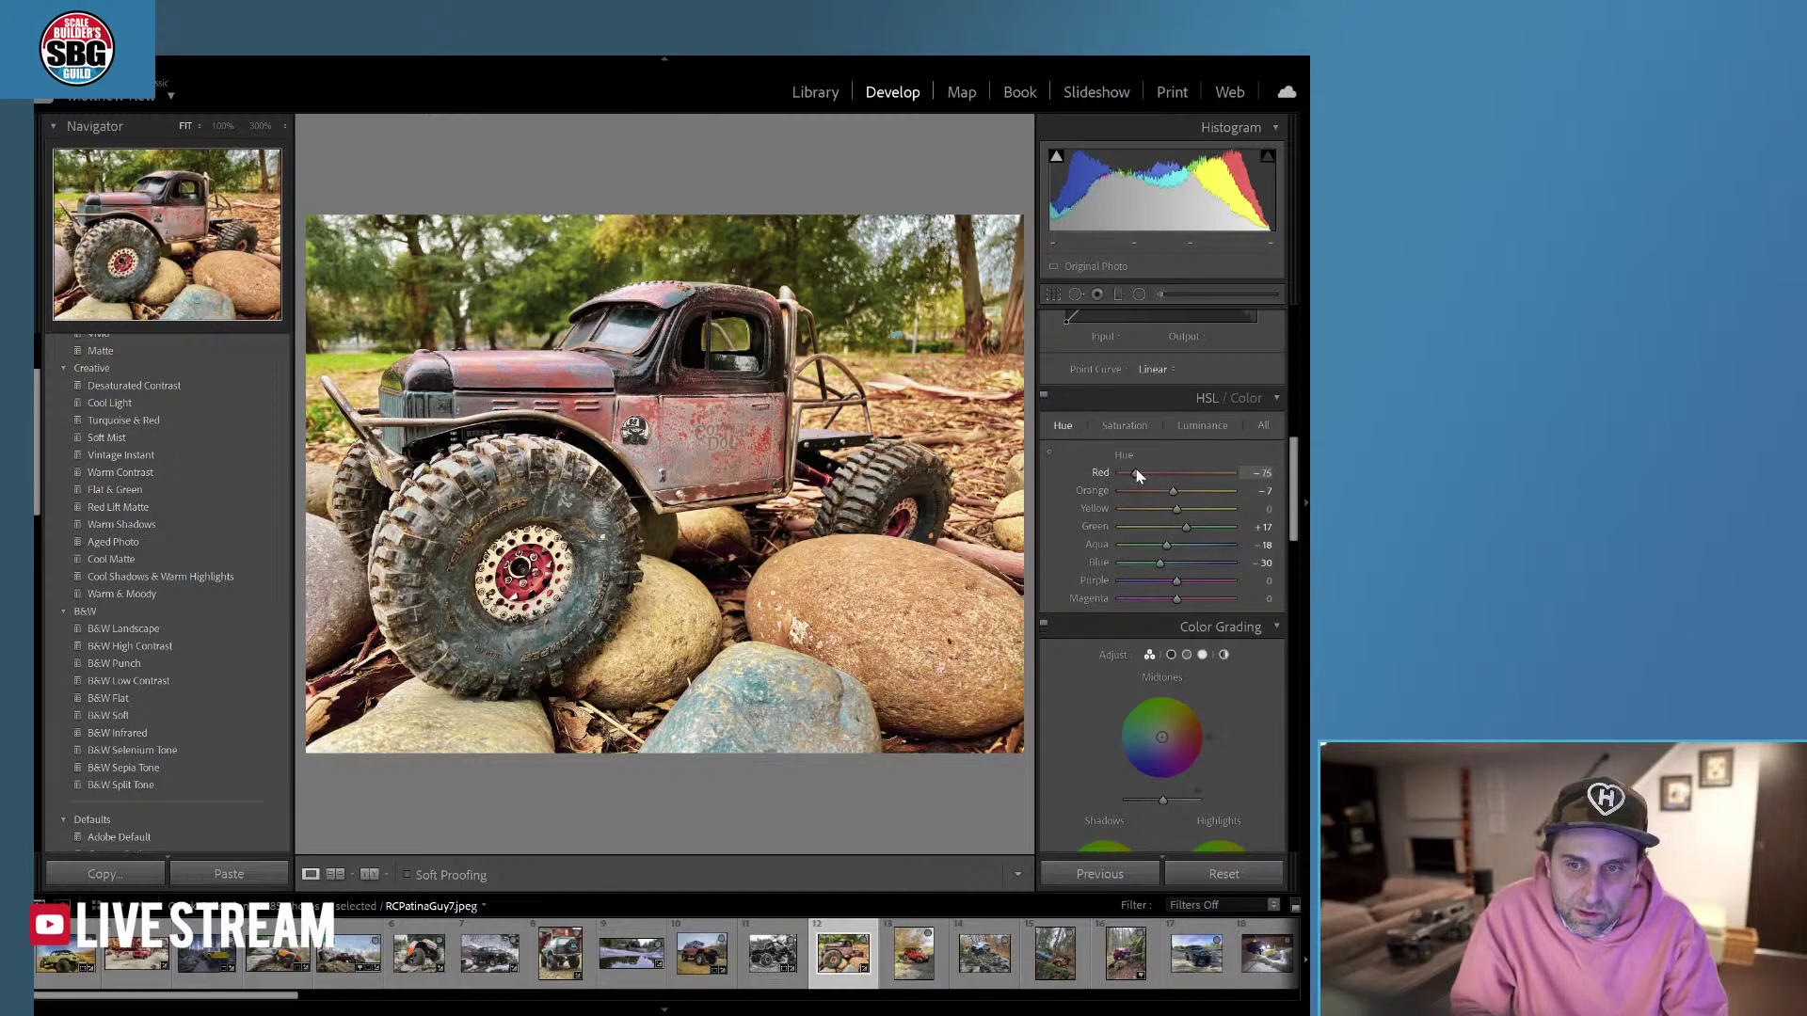
pyautogui.moveTo(1141, 472); pyautogui.dragTo(1160, 475)
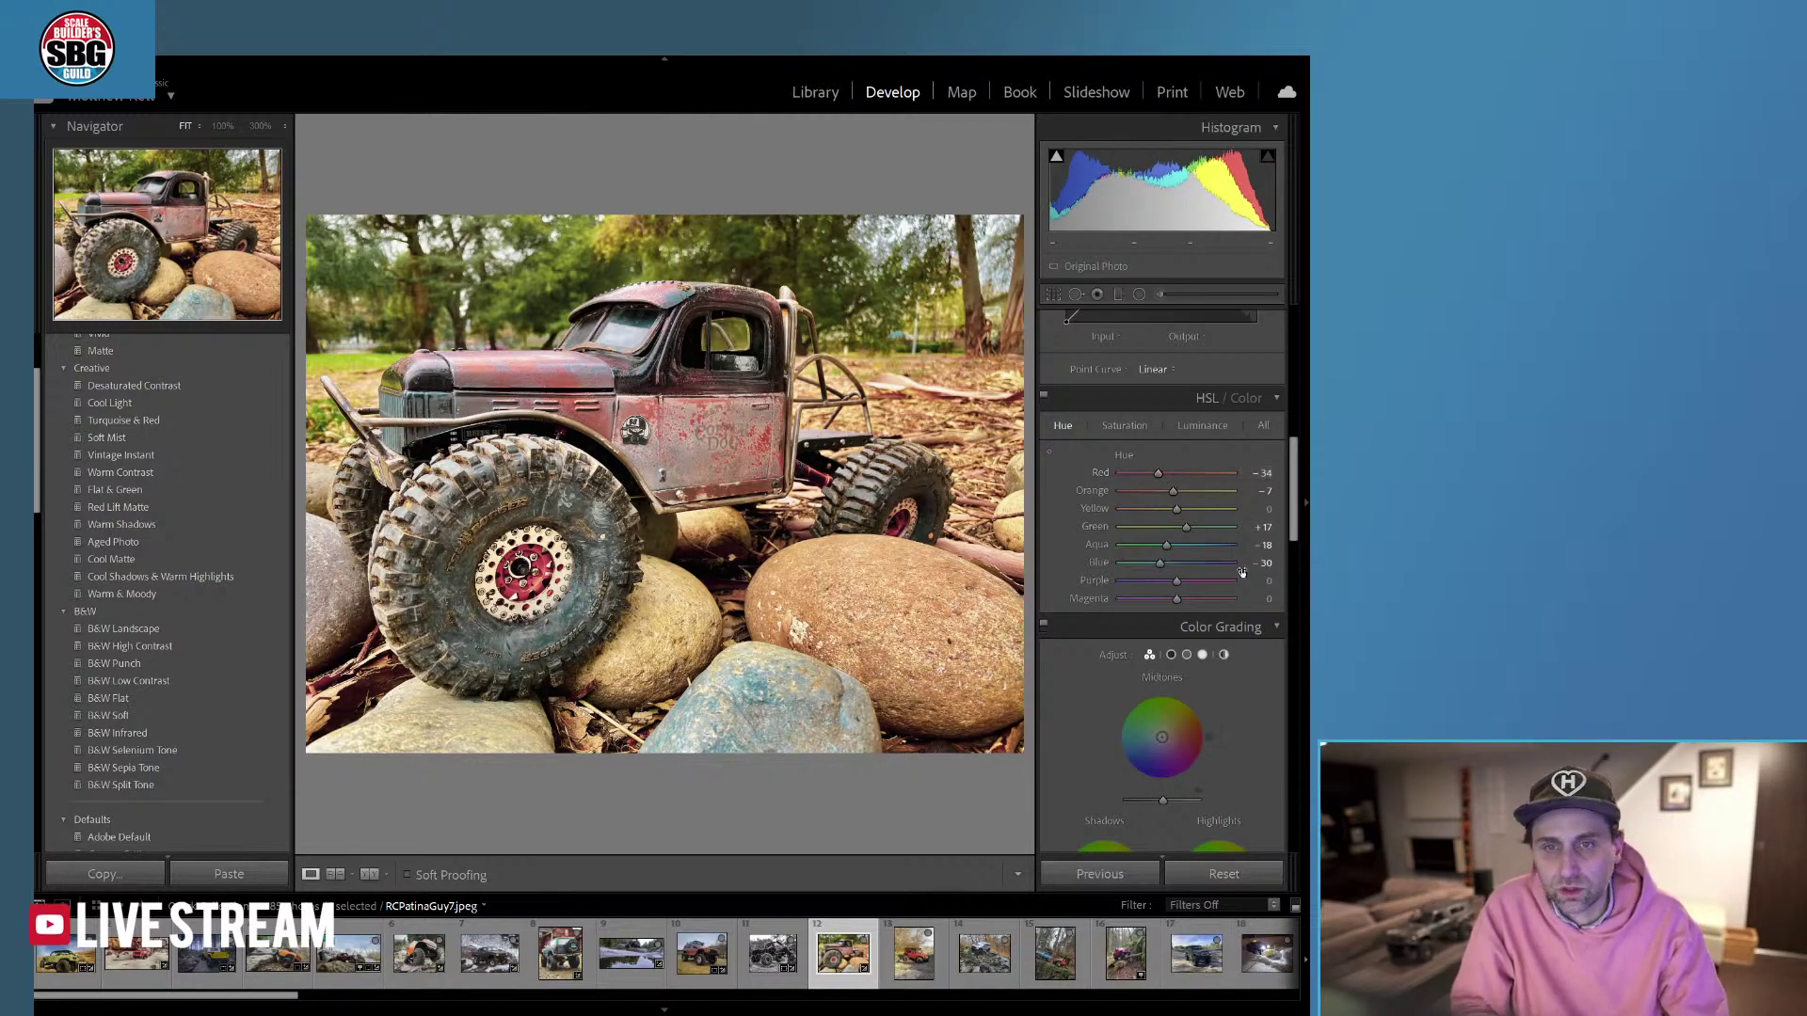
# Raise the pickup photo's Texture to +60 and Clarity to +37, and apply the Medium vignetting preset.
pyautogui.moveTo(1296, 532); pyautogui.dragTo(1296, 433)
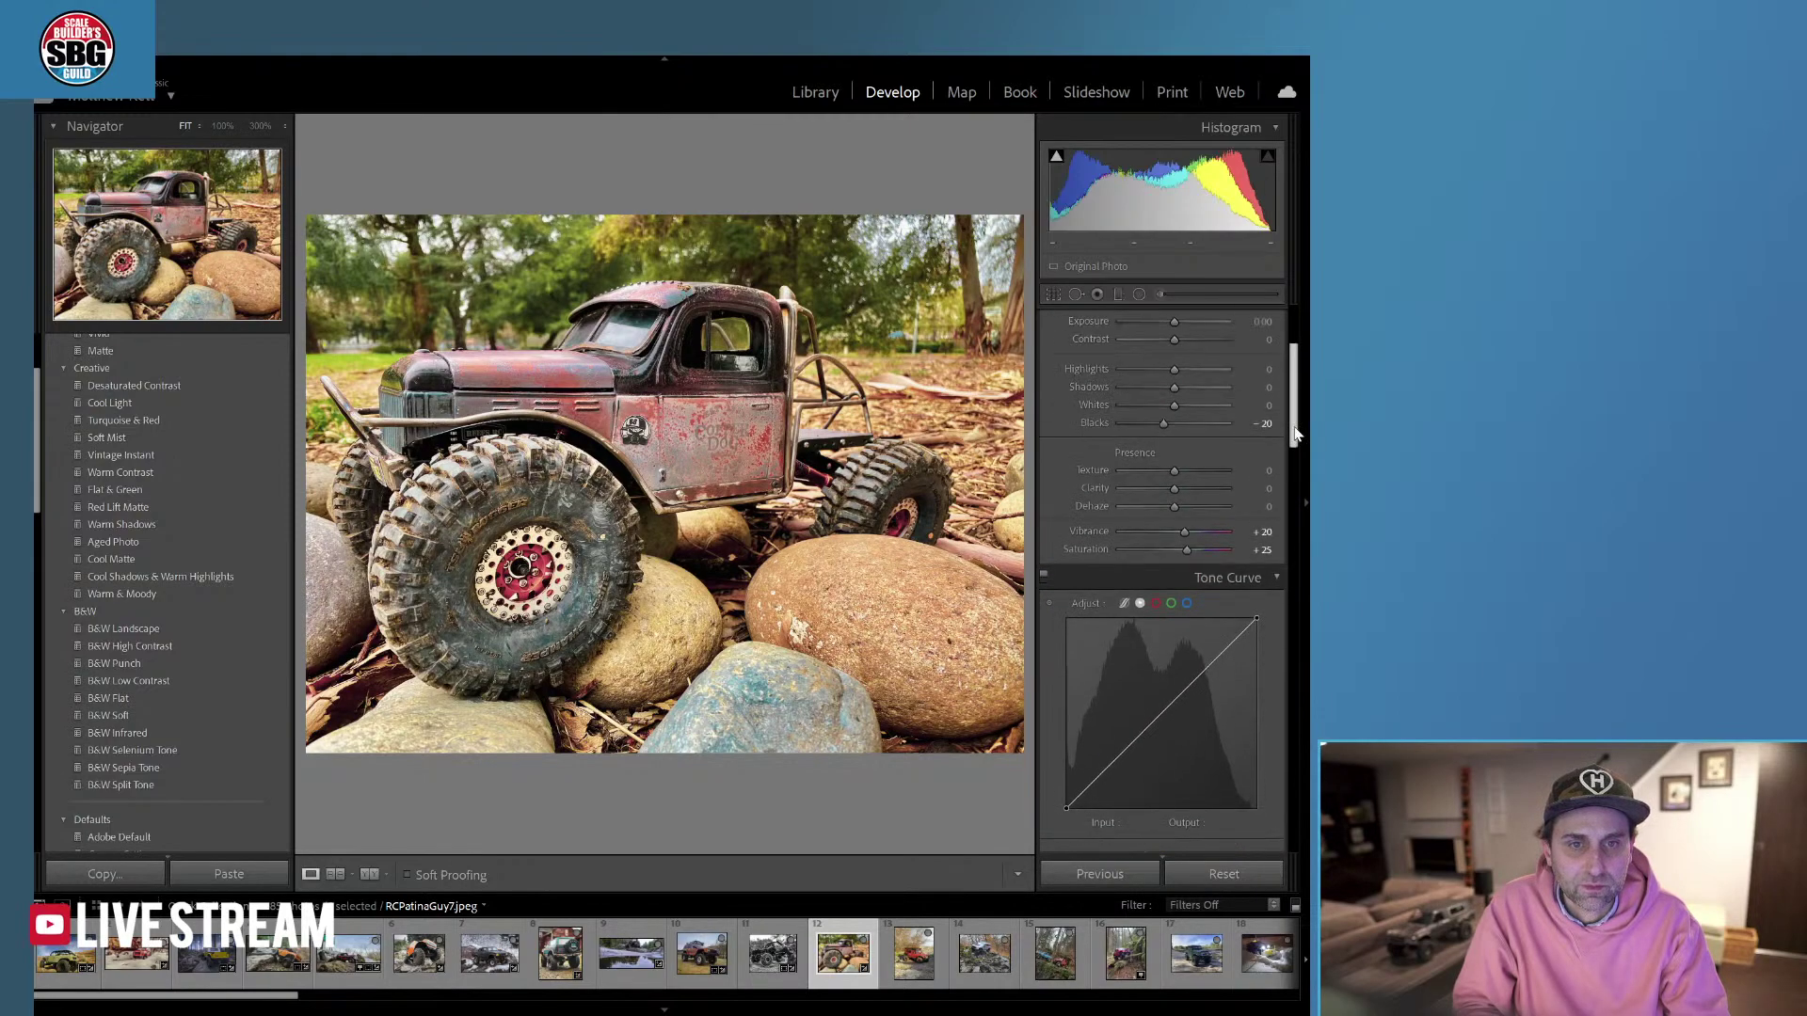
pyautogui.moveTo(1175, 470); pyautogui.dragTo(1207, 470)
pyautogui.moveTo(1175, 488); pyautogui.dragTo(1193, 489)
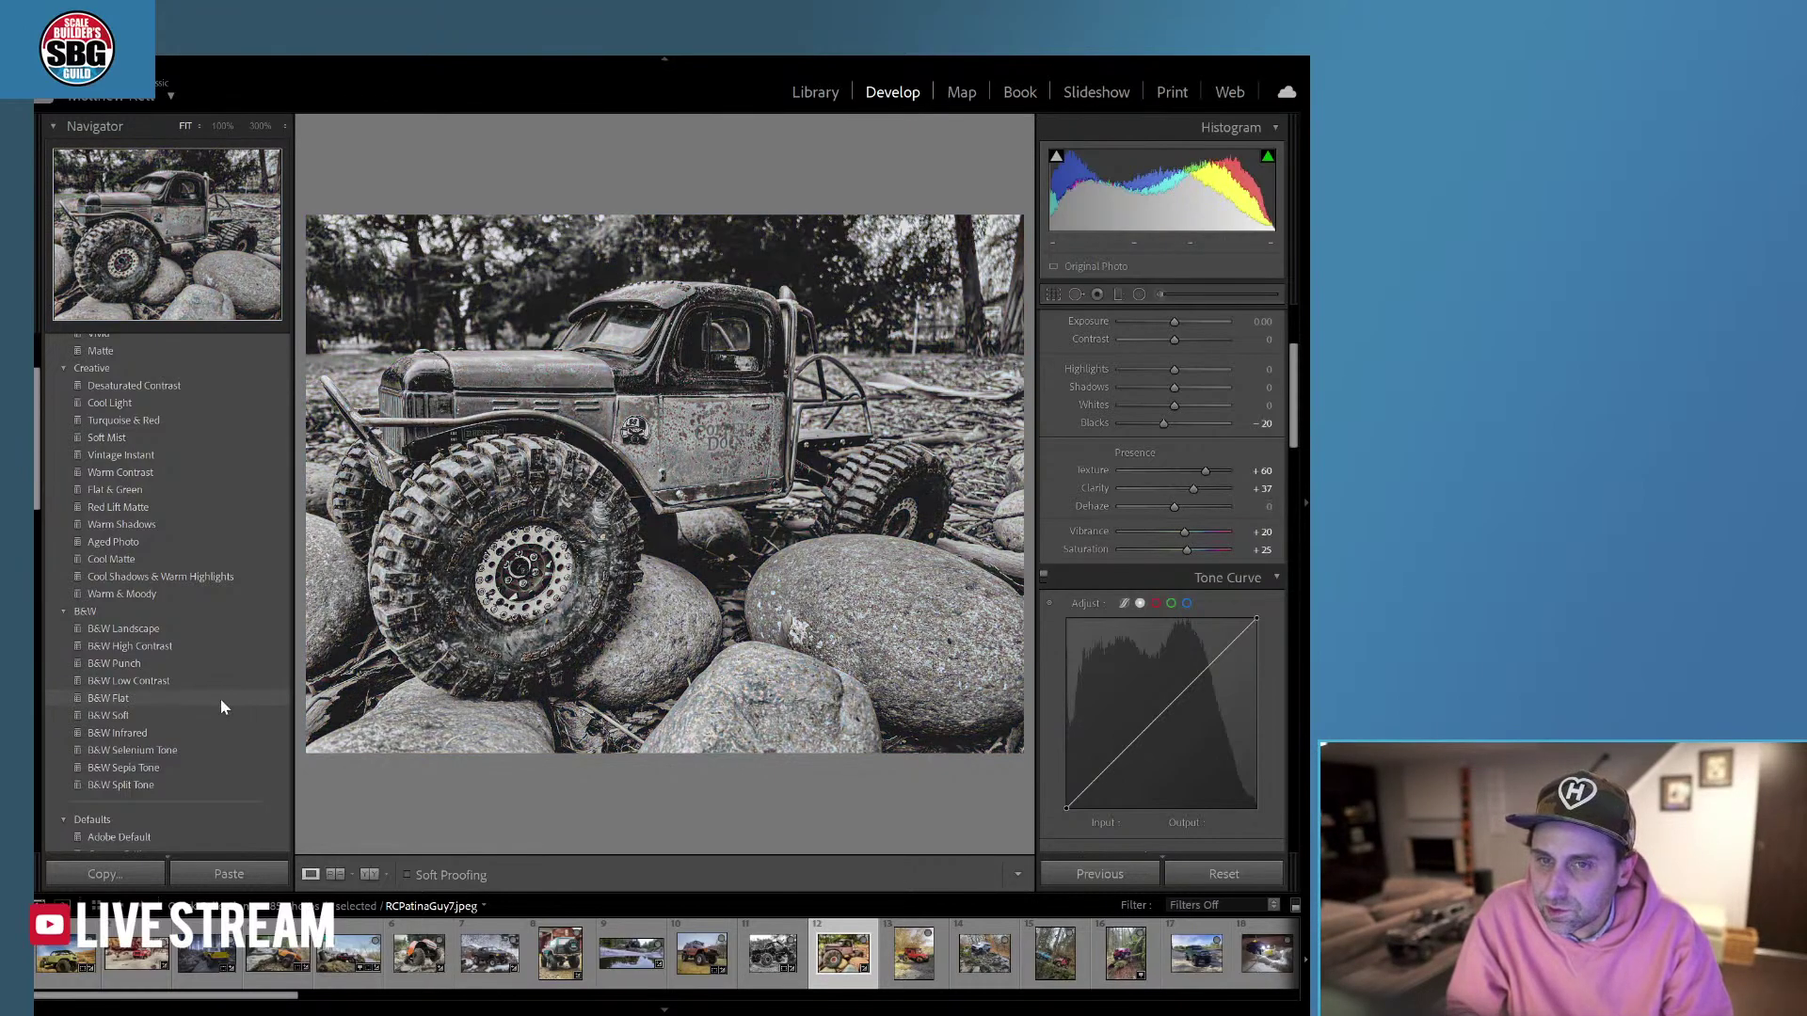
pyautogui.scroll(-5, 224, 708)
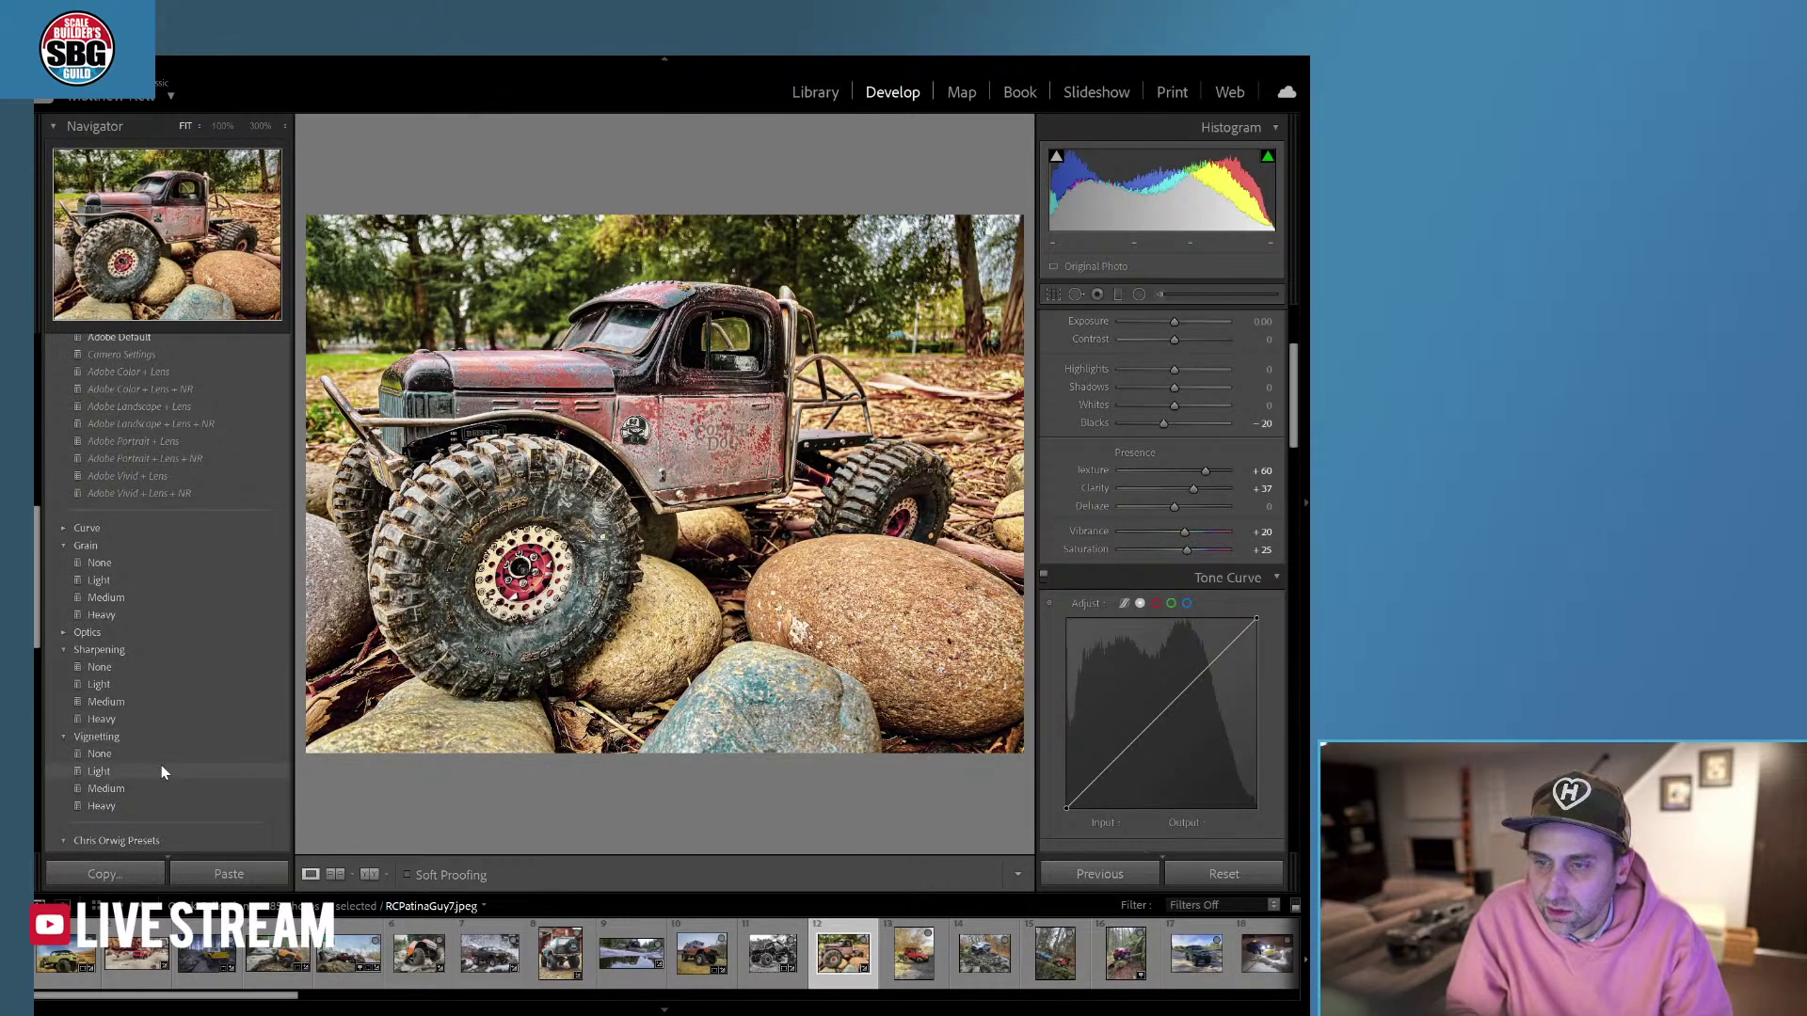
pyautogui.click(165, 793)
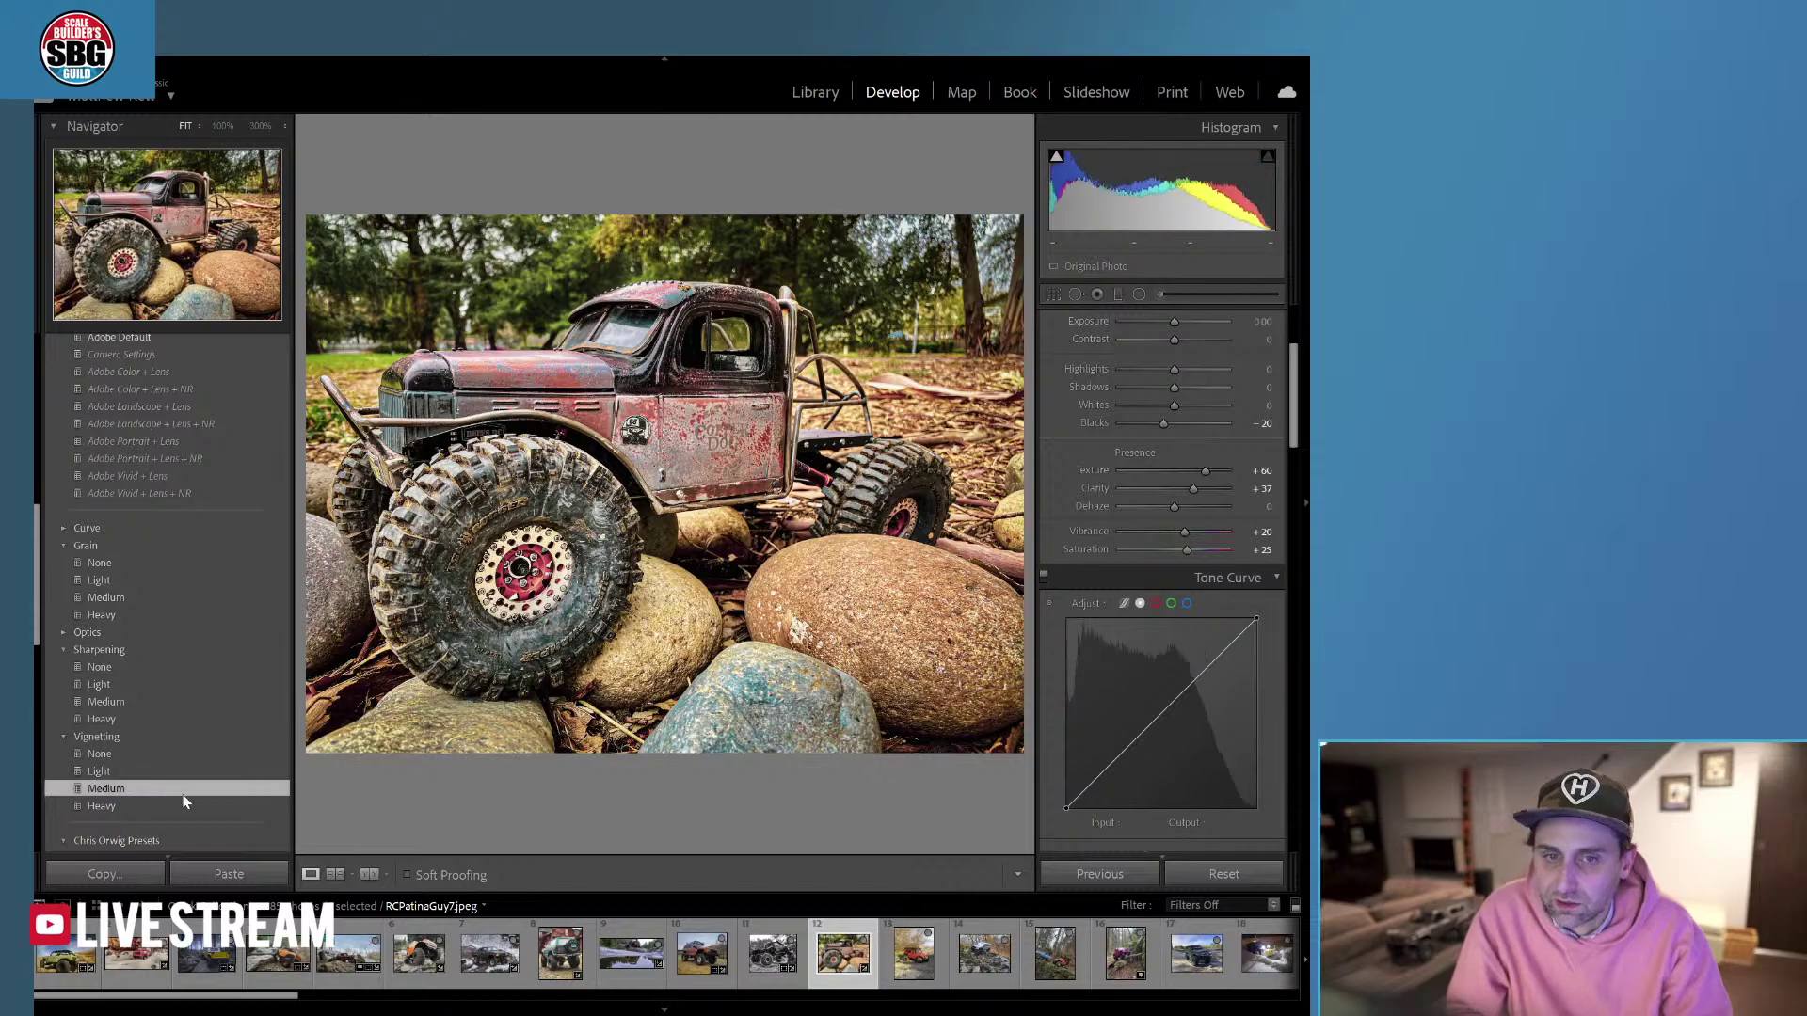